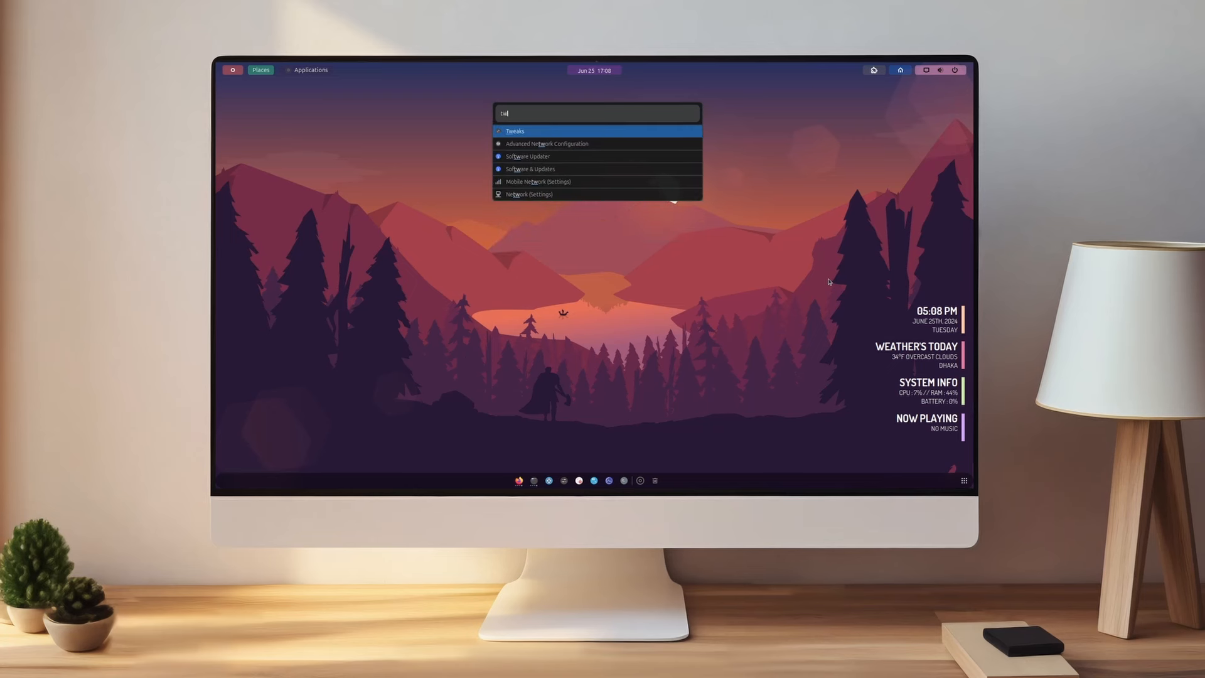
# Step: Launch Tweaks from the application launcher
pyautogui.press('Return')
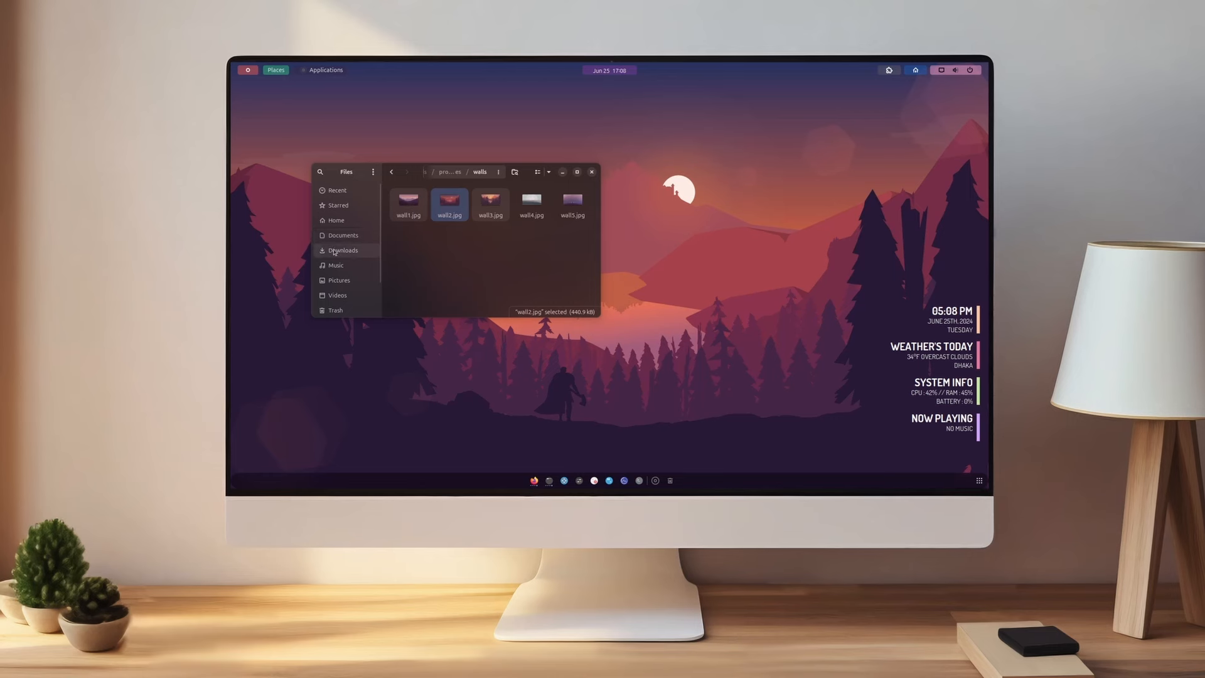
# Step: Show the Home folder in Files, switch between list and grid view, and check the sorting options
pyautogui.hotkey('alt', 'Up')
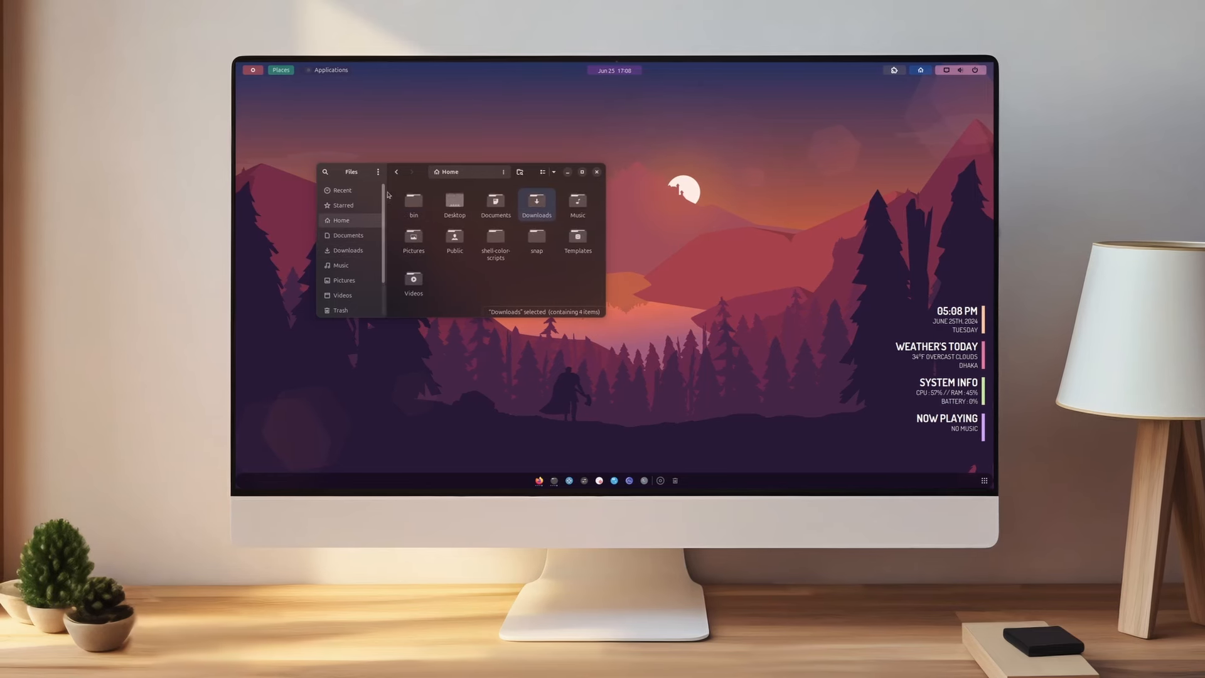
pyautogui.click(544, 172)
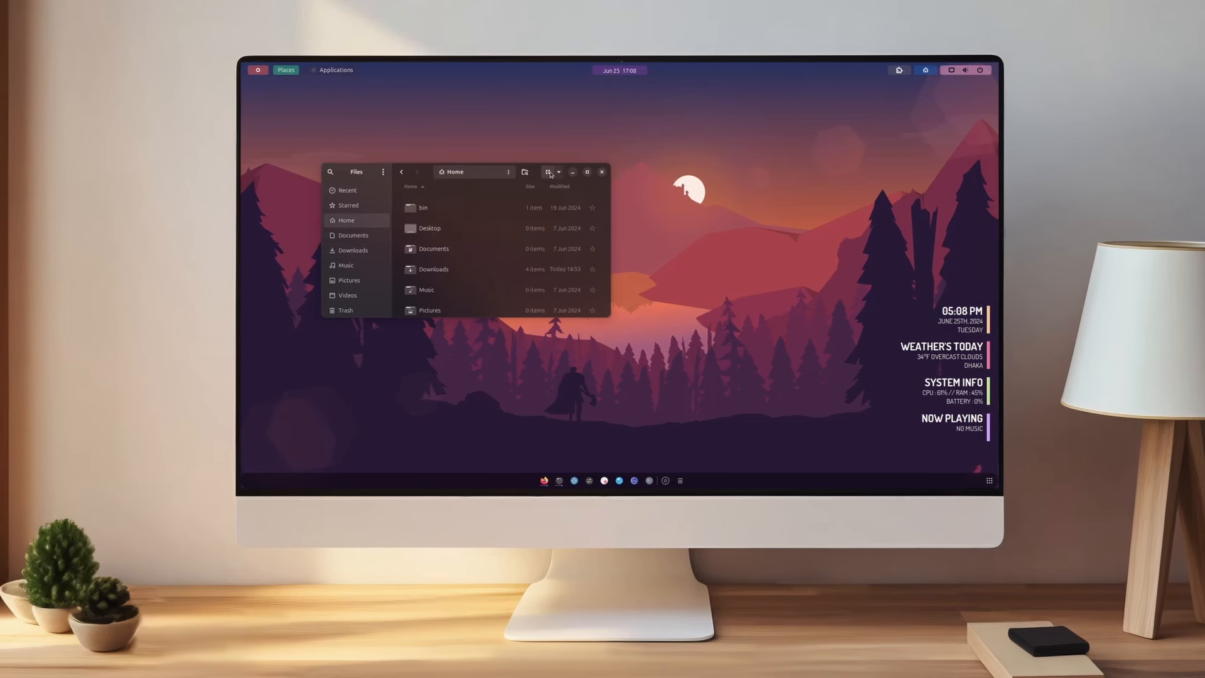
pyautogui.click(549, 172)
pyautogui.click(559, 172)
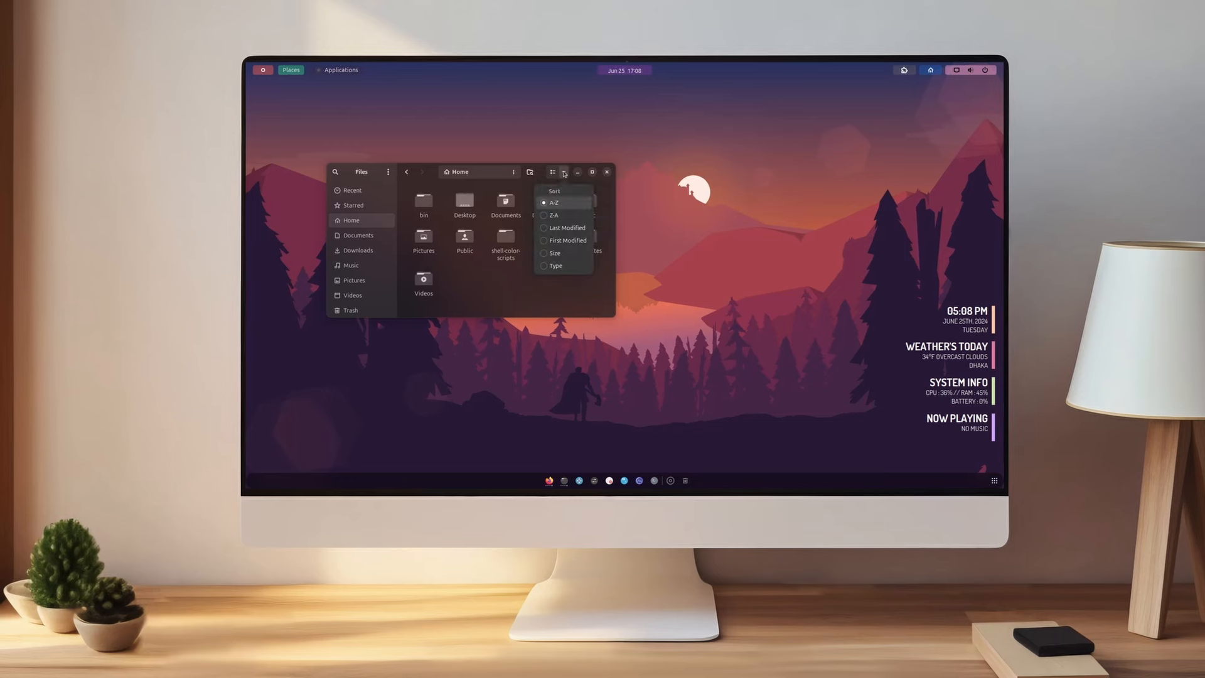
pyautogui.click(565, 174)
pyautogui.press('super+Left')
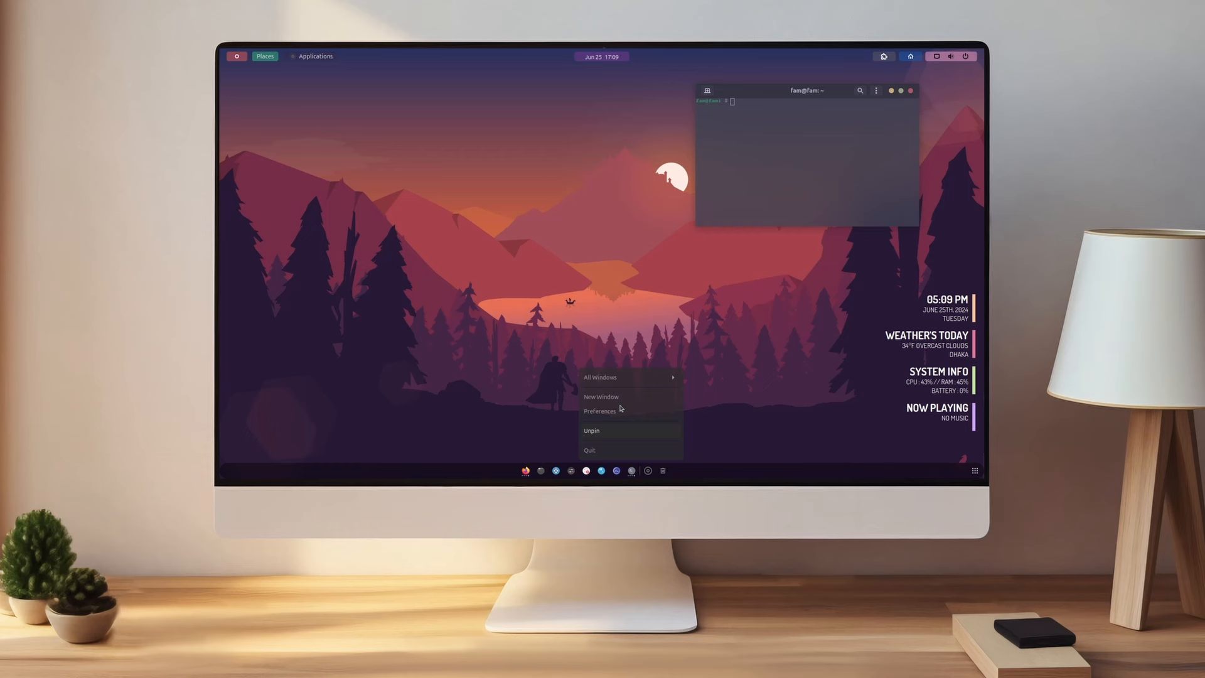
# Step: Open additional terminal windows arranged beside each other and run neofetch in one of them
pyautogui.click(620, 401)
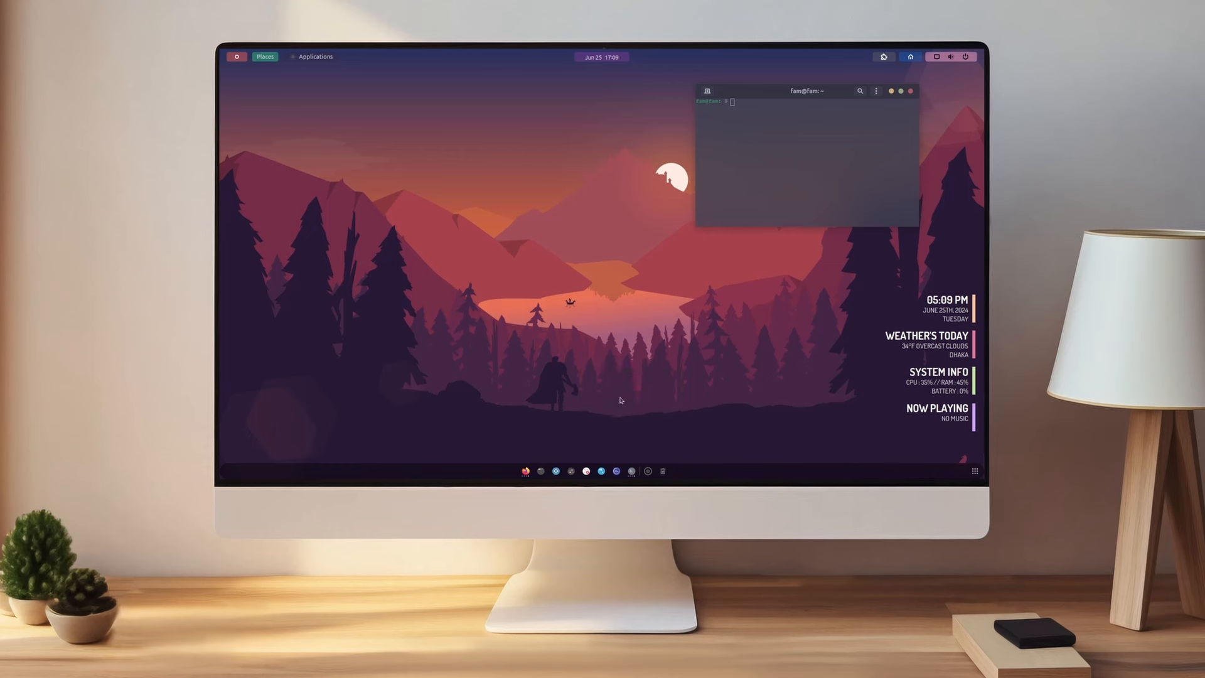
pyautogui.moveTo(416, 92); pyautogui.dragTo(599, 92)
pyautogui.write('neofetch')
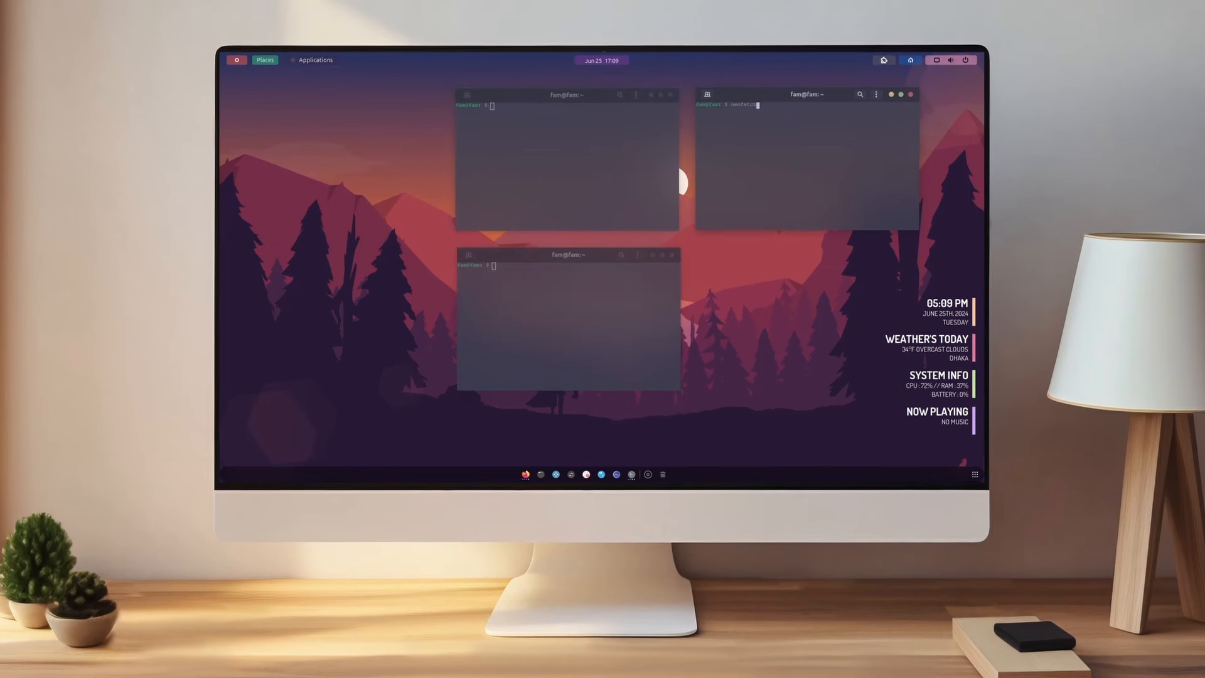
pyautogui.press('Return')
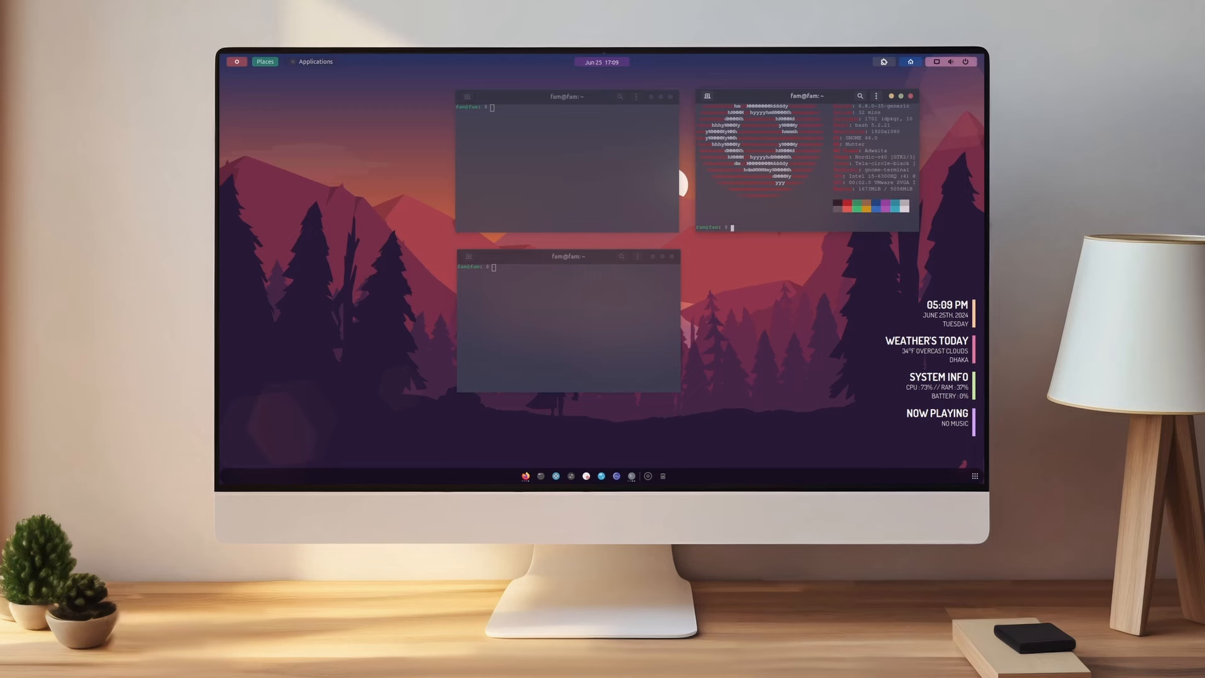
pyautogui.click(620, 117)
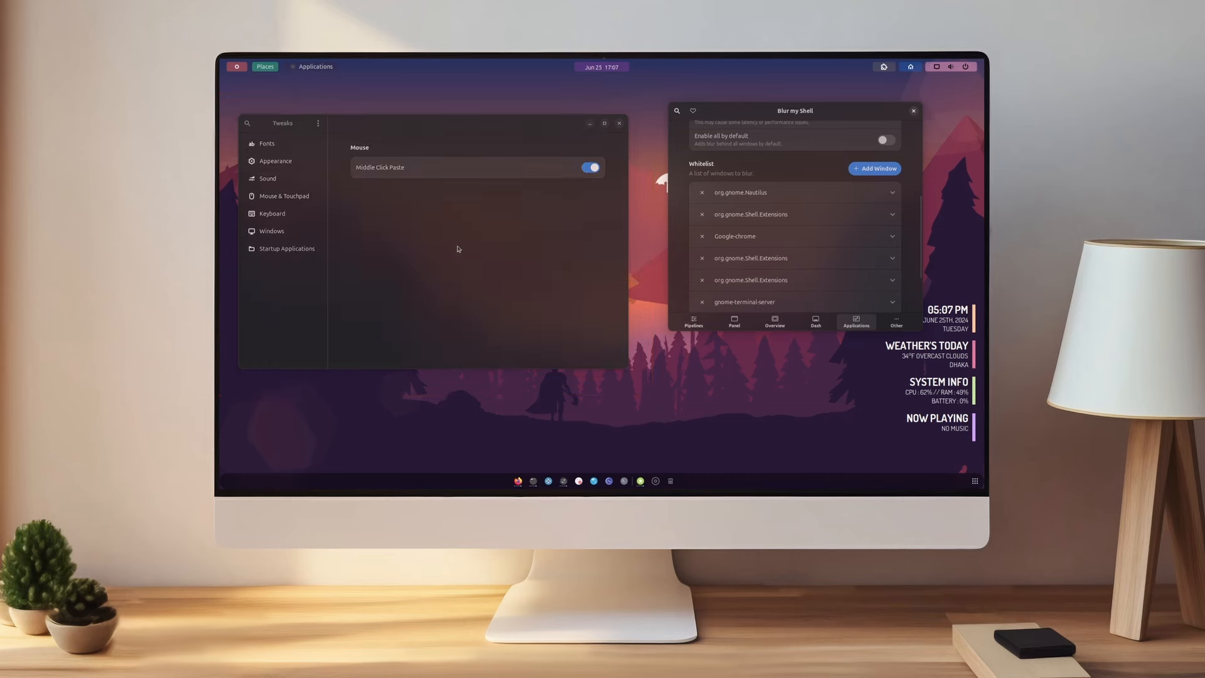
# Step: Show the Appearance settings in Tweaks
pyautogui.click(278, 164)
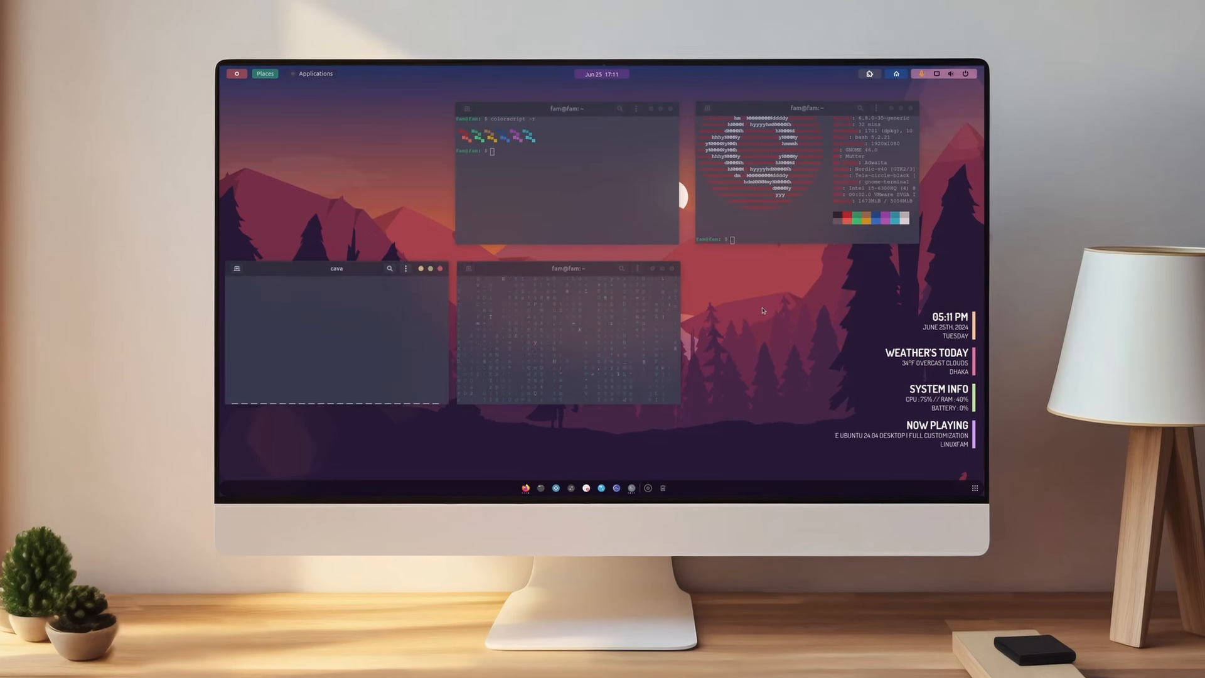
# Step: Run htop in the terminal that showed the matrix animation
pyautogui.click(922, 75)
pyautogui.moveTo(894, 117); pyautogui.dragTo(871, 120)
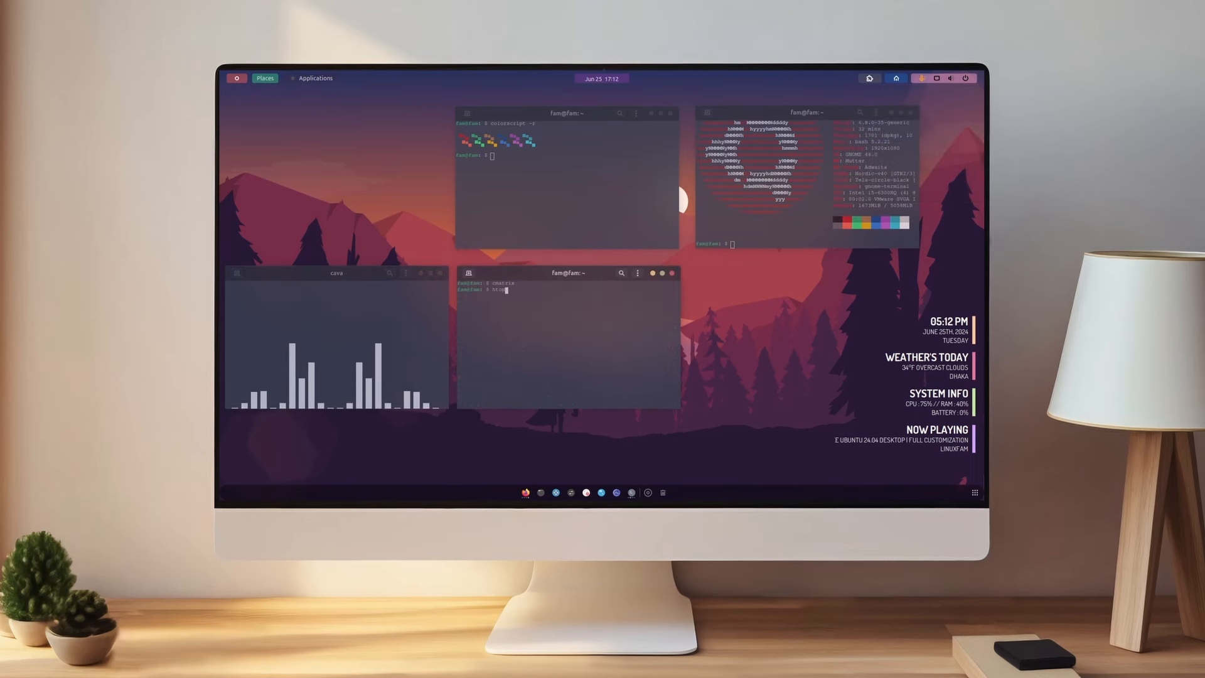
pyautogui.press('Return')
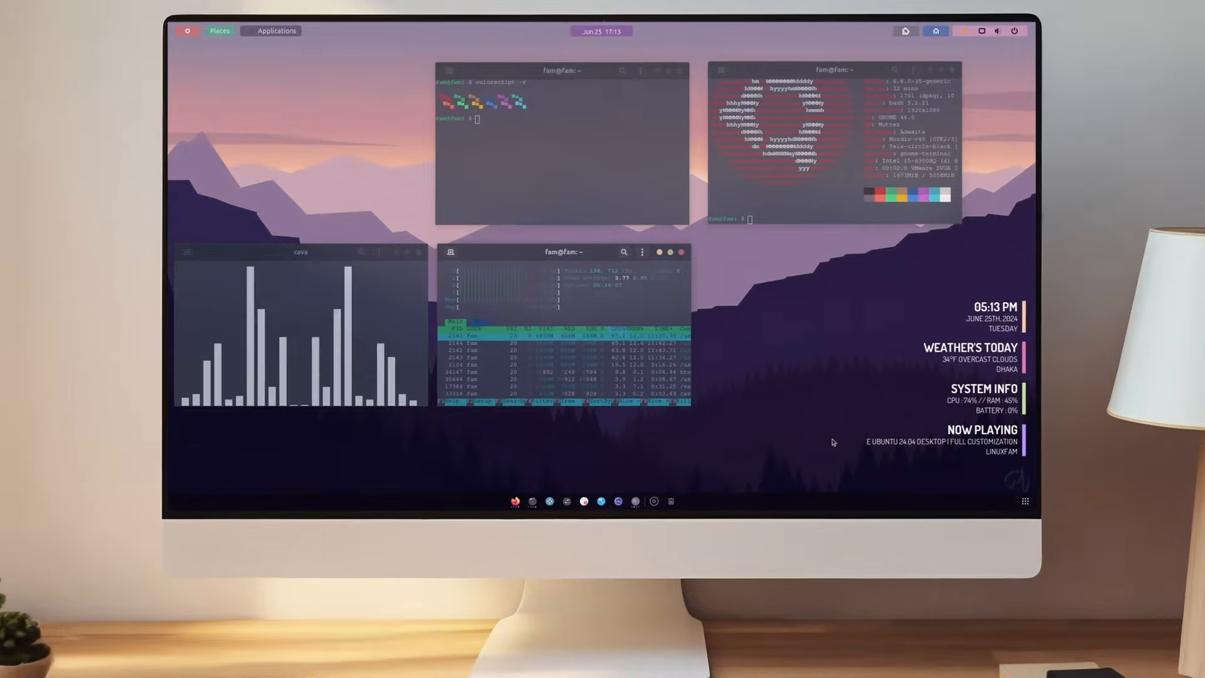
# Step: Stop the cava audio visualizer in its terminal
pyautogui.click(399, 260)
pyautogui.hotkey('ctrl', 'c')
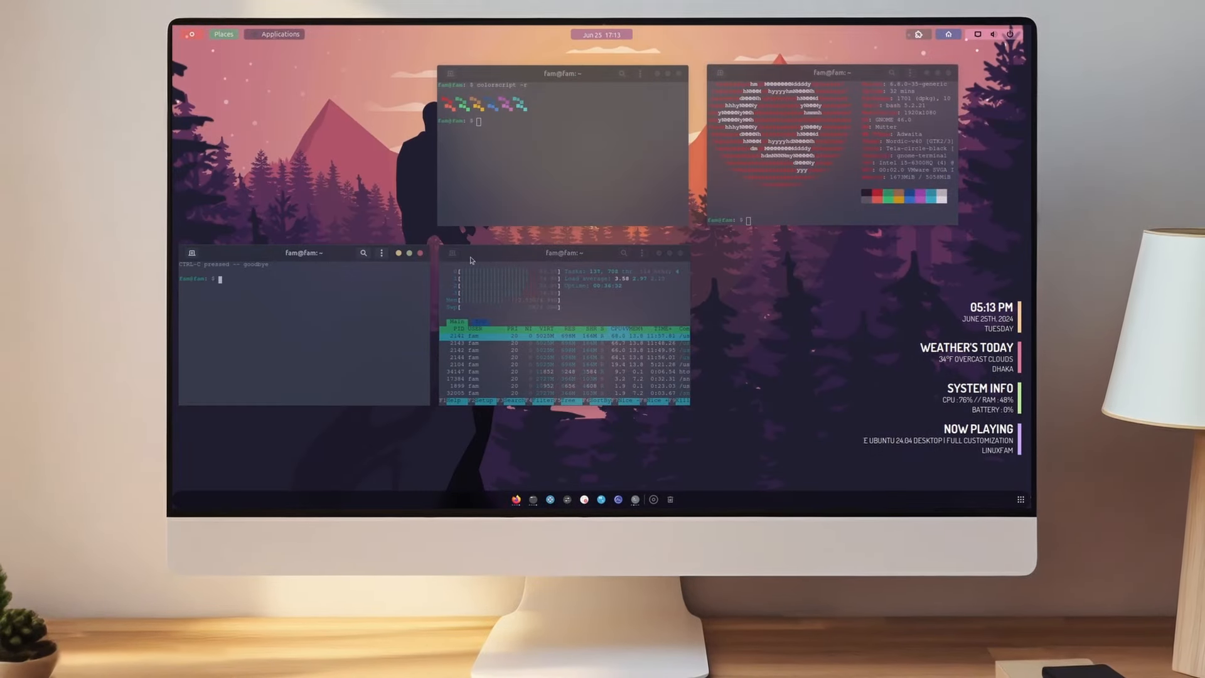
pyautogui.click(399, 253)
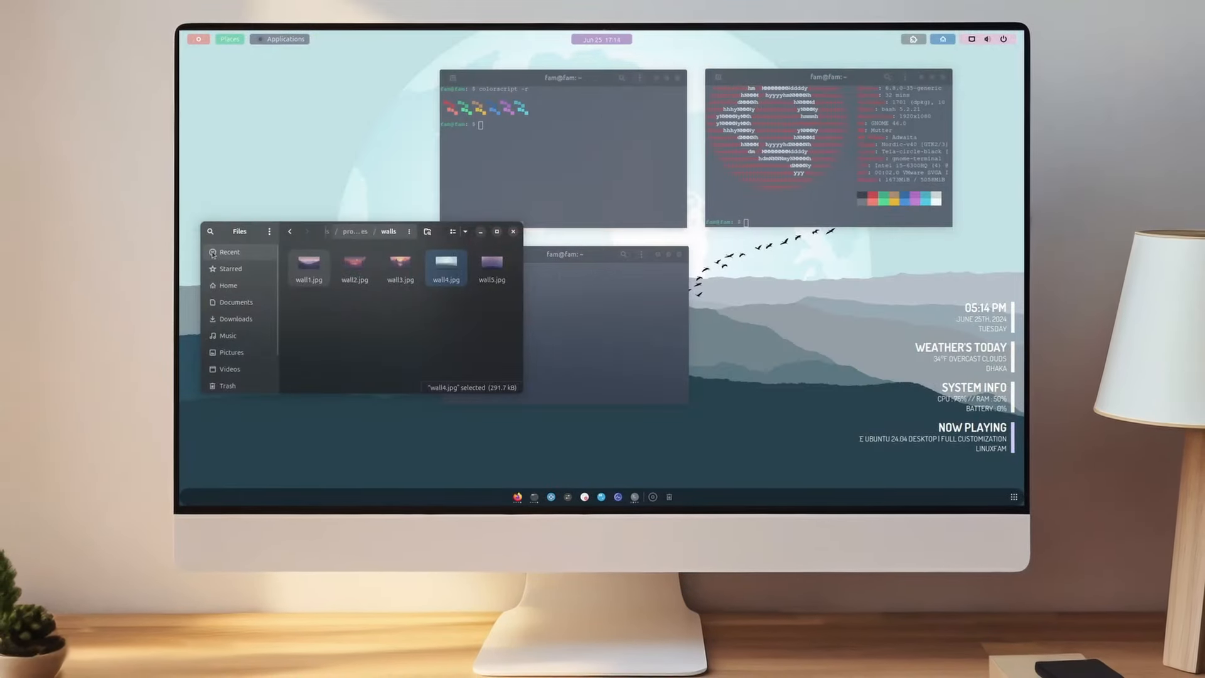
# Step: Browse the Recent and Home locations in Files and make the Files window narrower
pyautogui.click(246, 251)
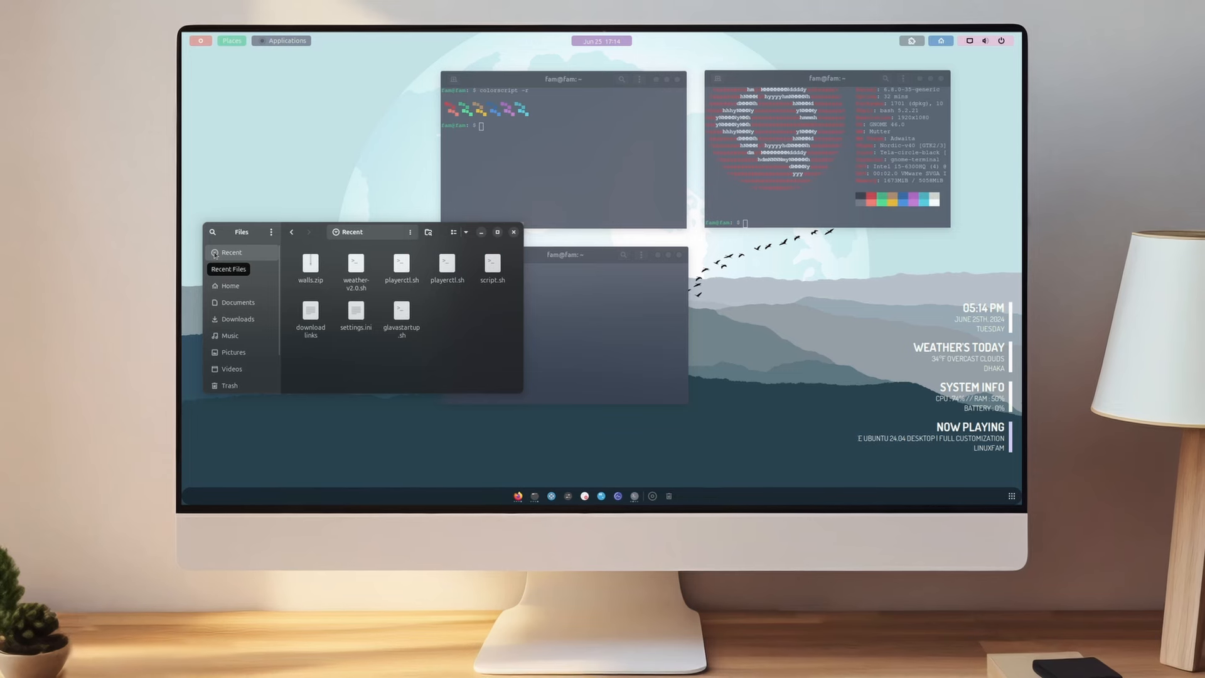
pyautogui.click(232, 286)
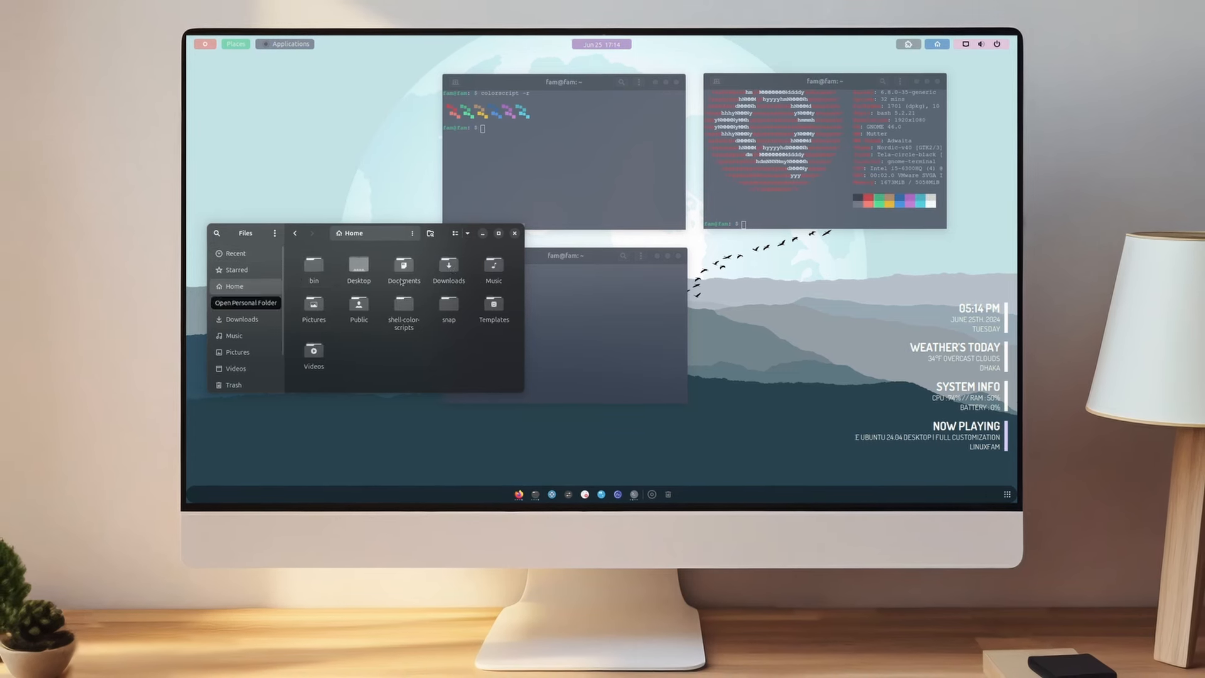
pyautogui.moveTo(524, 316); pyautogui.dragTo(480, 317)
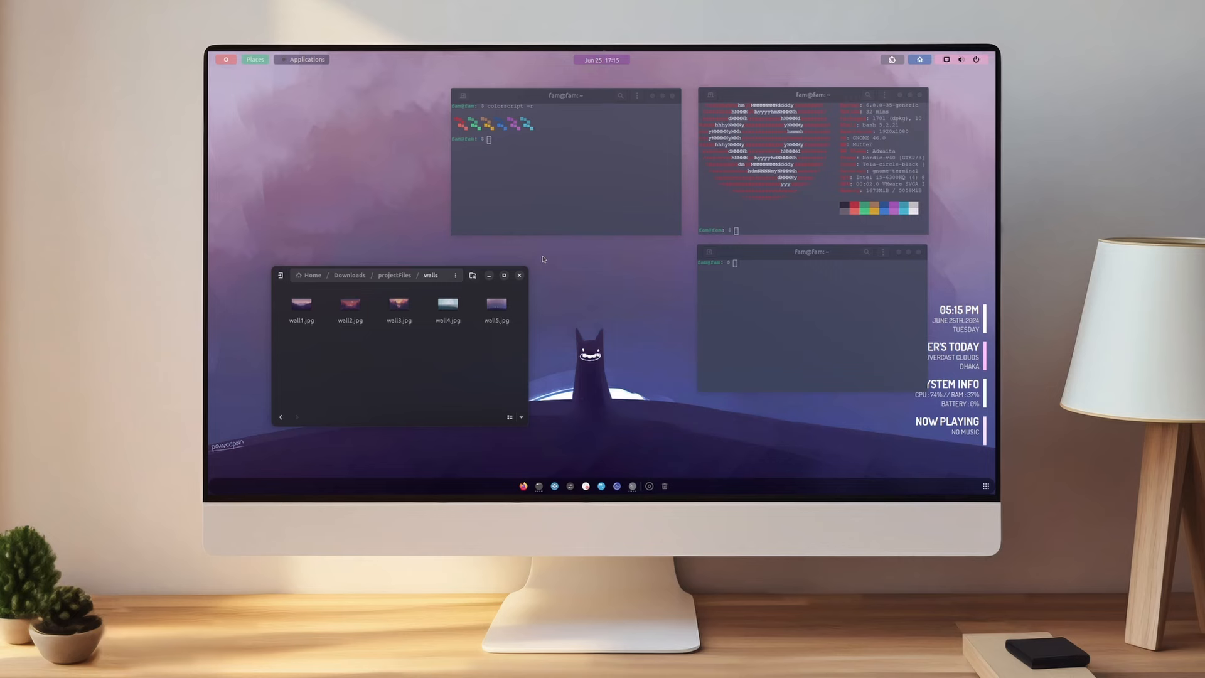
# Step: Reposition the Files window and the colorscript terminal on the desktop
pyautogui.moveTo(478, 277); pyautogui.dragTo(643, 259)
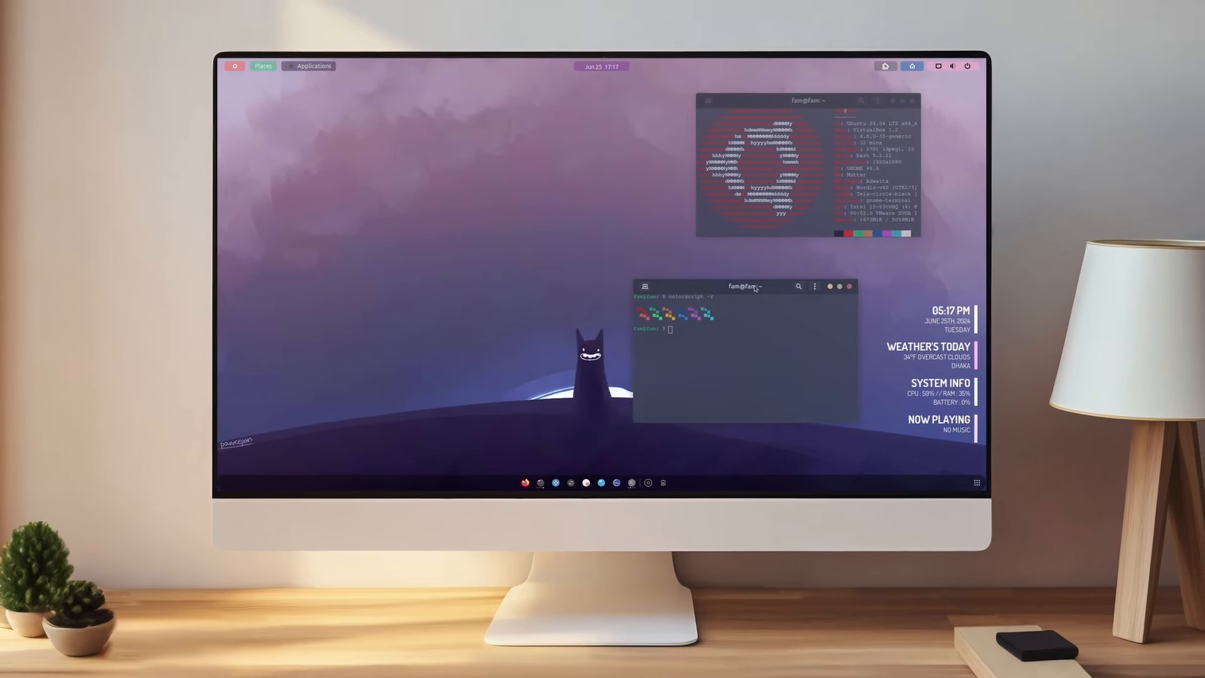
pyautogui.moveTo(755, 288); pyautogui.dragTo(361, 294)
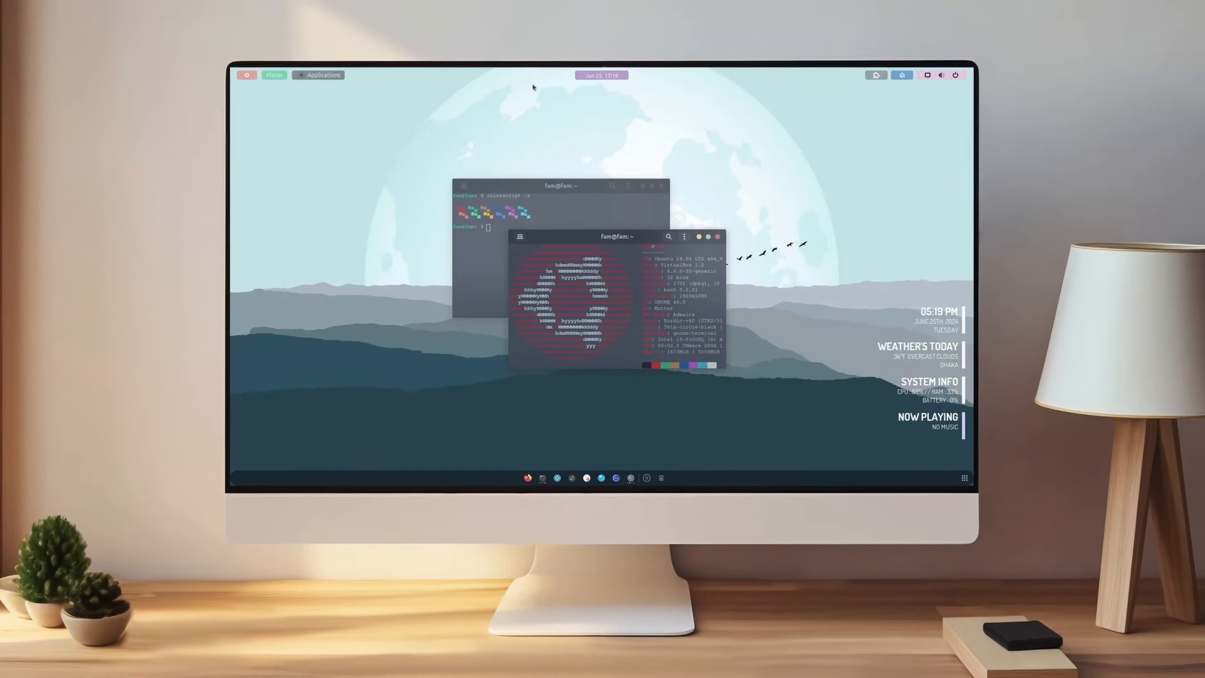
# Step: Take a full-screen screenshot with the Utilities category of the Applications list expanded
pyautogui.click(318, 75)
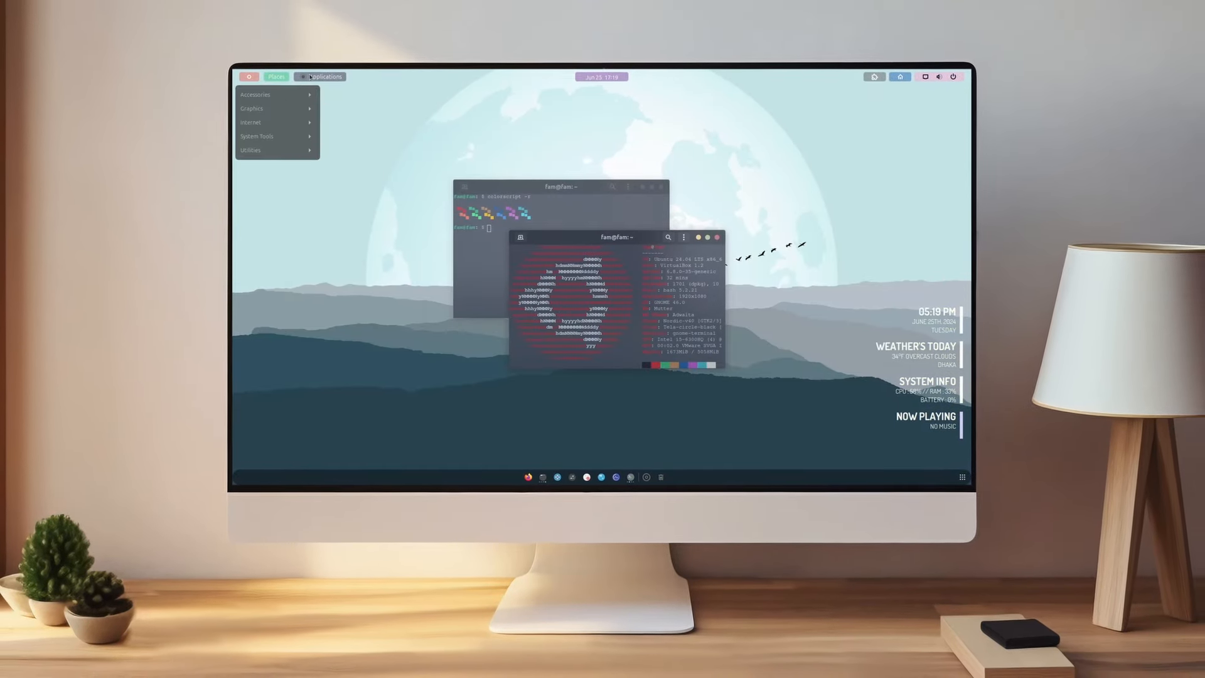
pyautogui.click(269, 153)
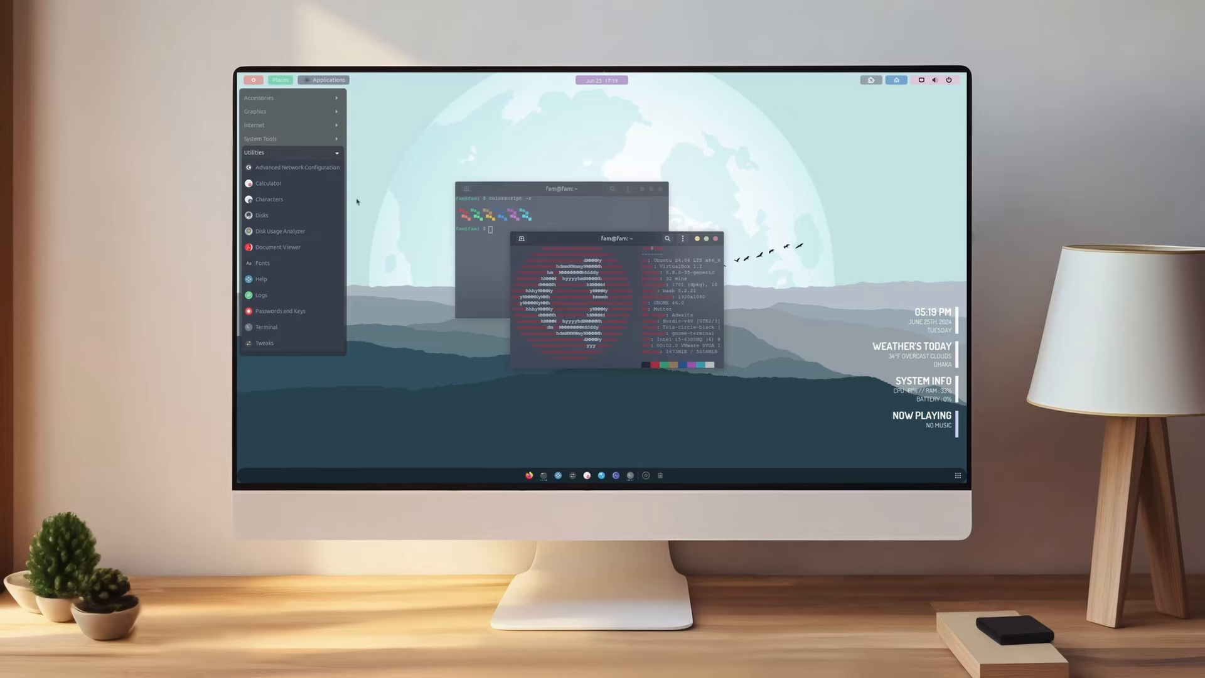
pyautogui.press('Print')
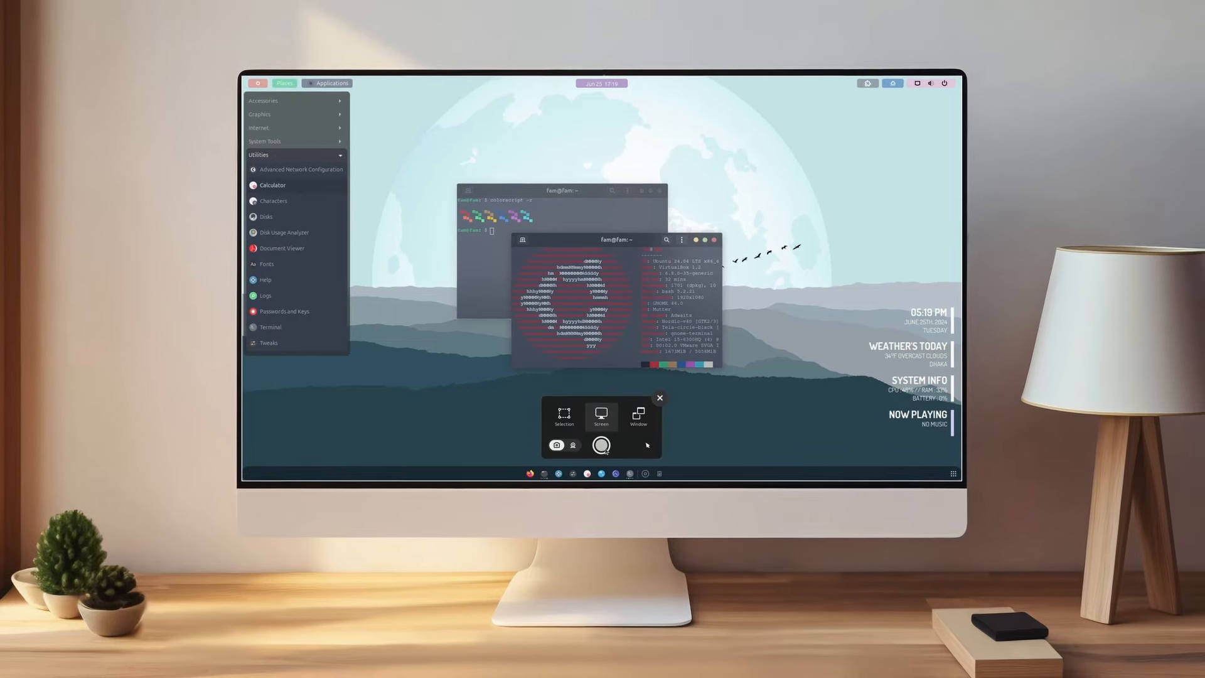
pyautogui.press('Escape')
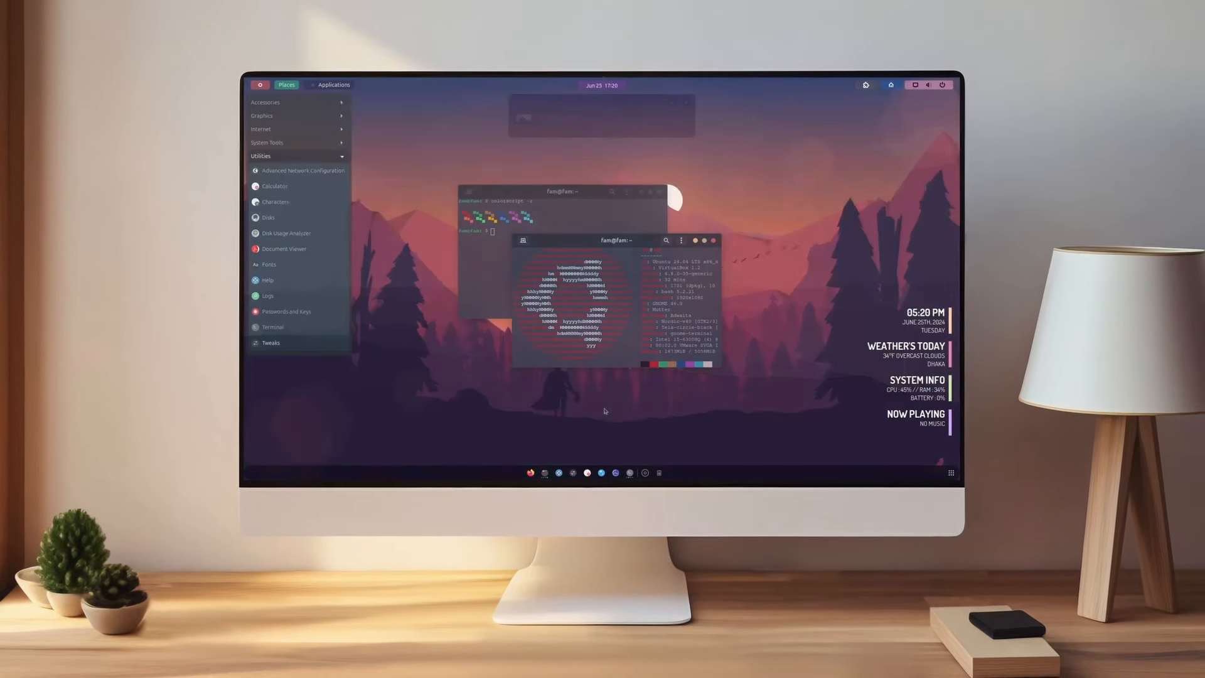
pyautogui.press('Print')
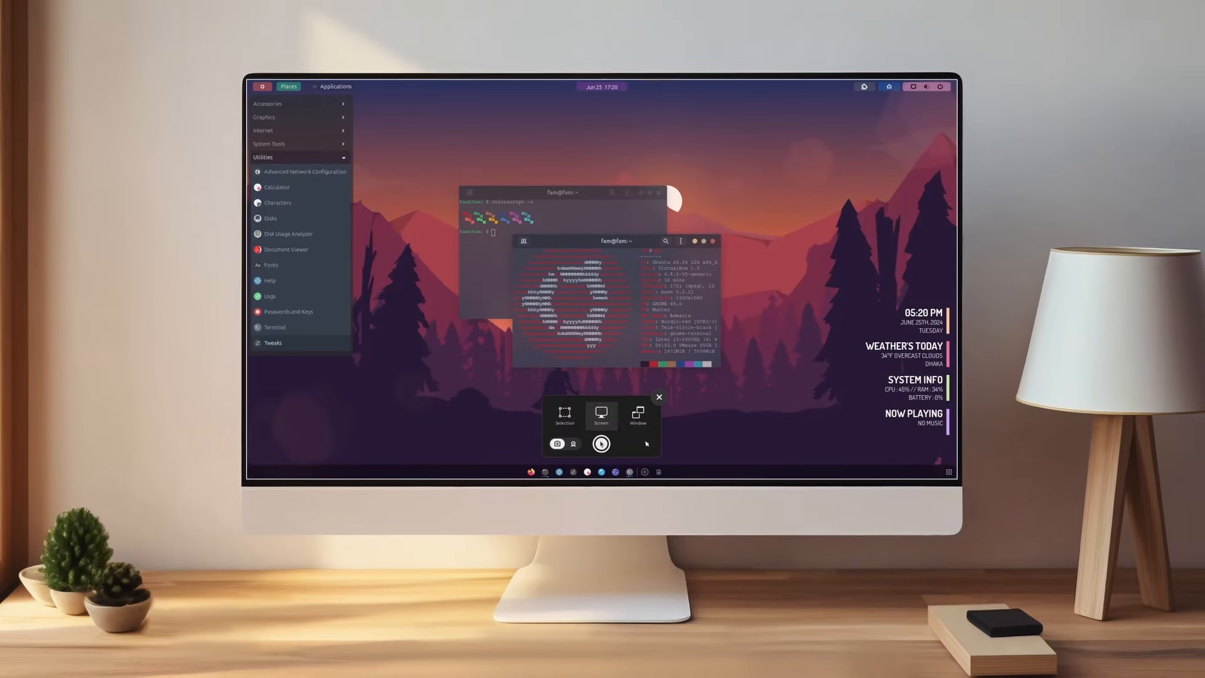
pyautogui.click(603, 438)
# Step: Show the quick settings and dismiss the screenshot notification
pyautogui.click(924, 88)
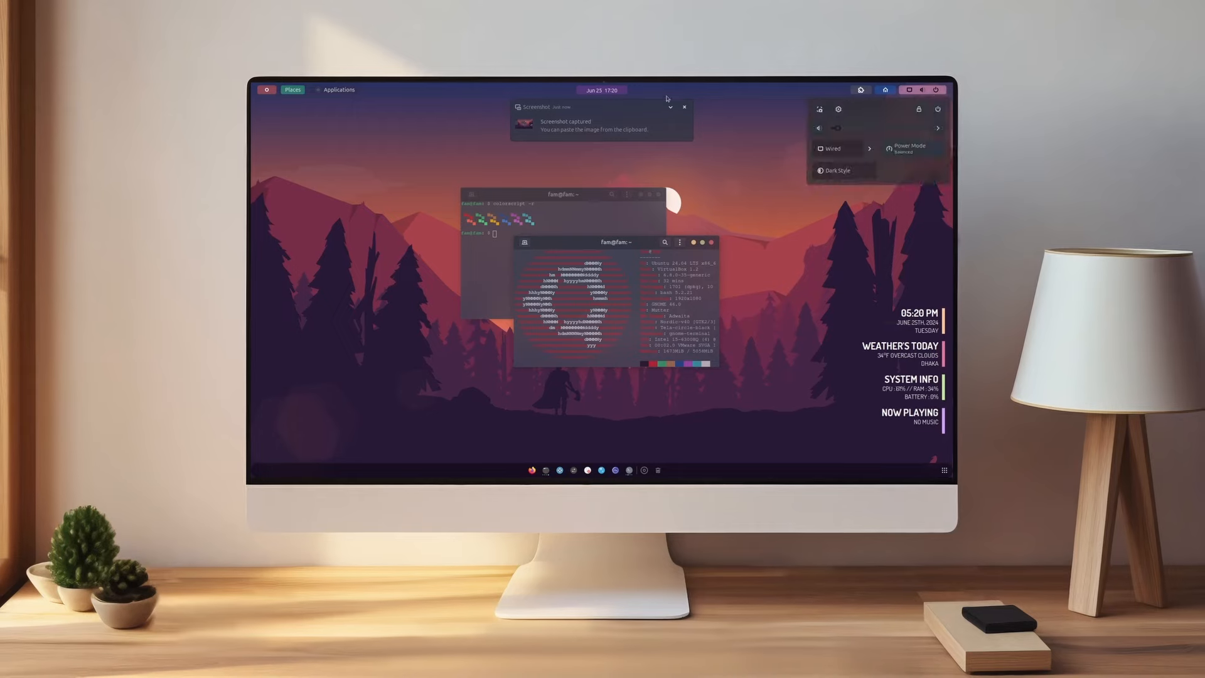
pyautogui.click(687, 109)
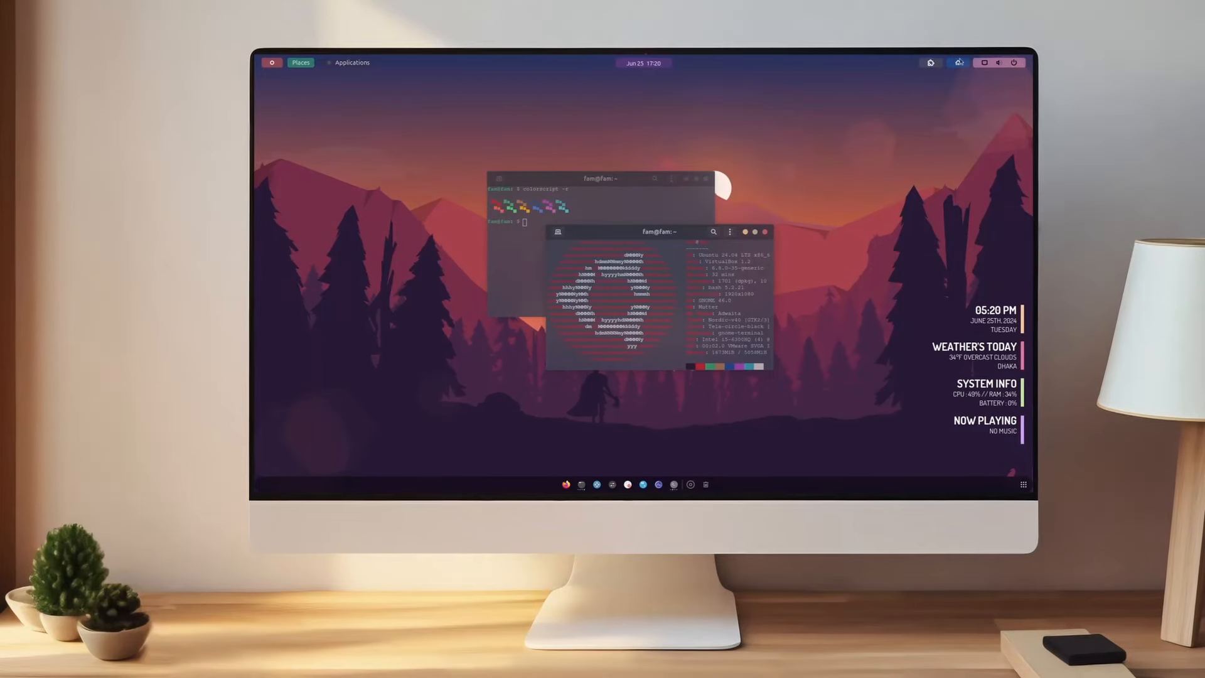
pyautogui.click(989, 64)
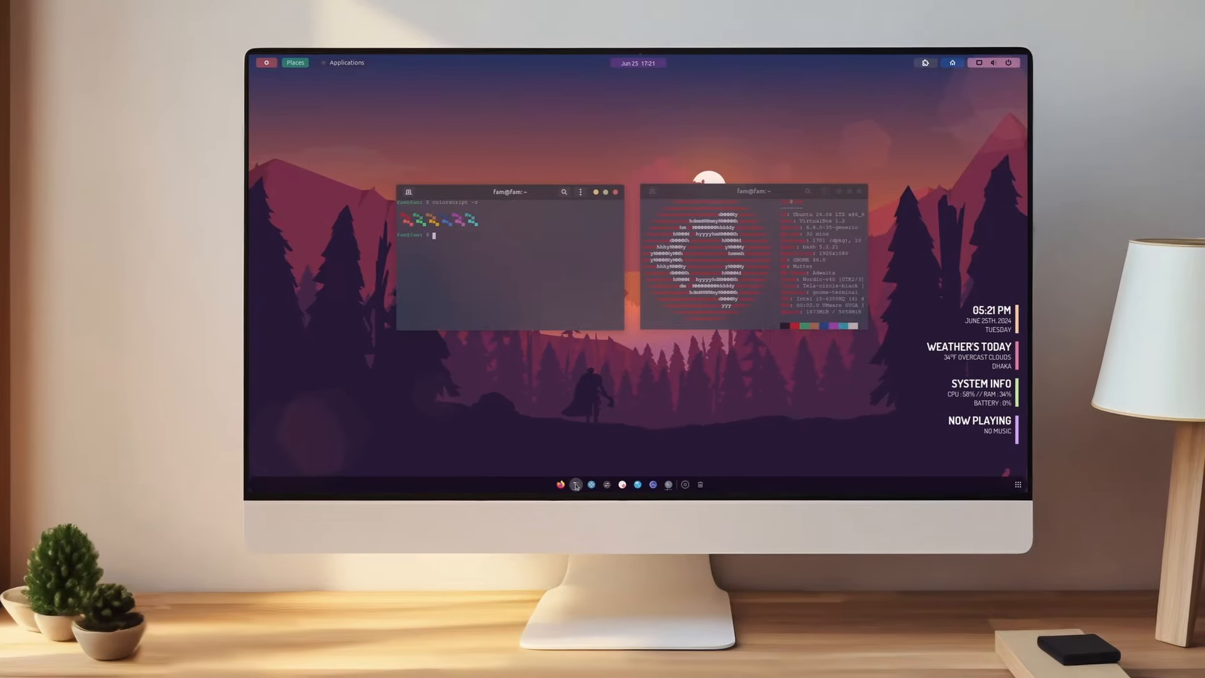
# Step: Set wall3.jpg from the walls folder as the desktop background
pyautogui.click(576, 485)
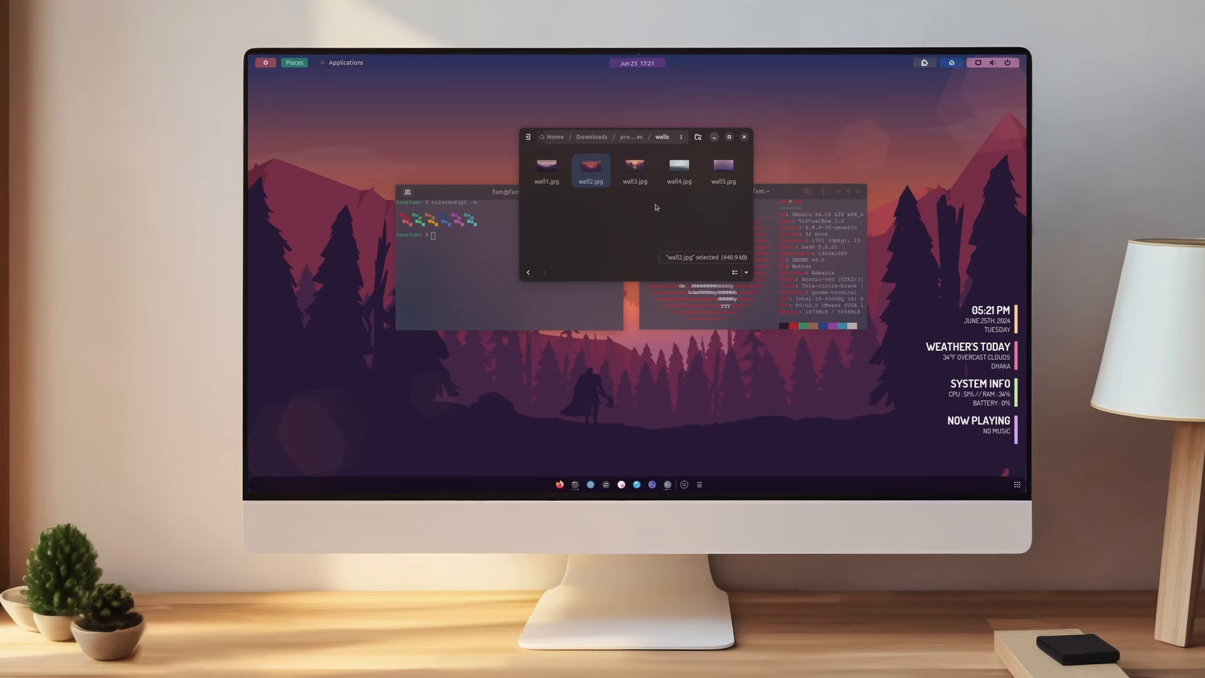
pyautogui.rightClick(636, 171)
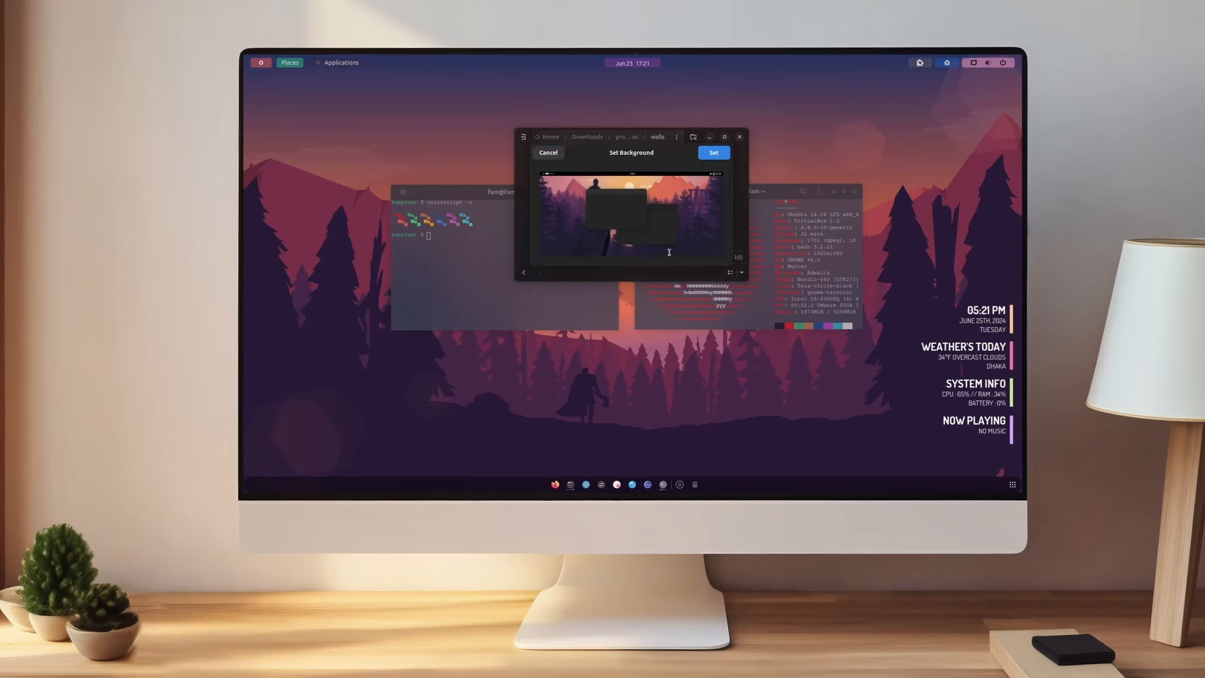
pyautogui.click(716, 158)
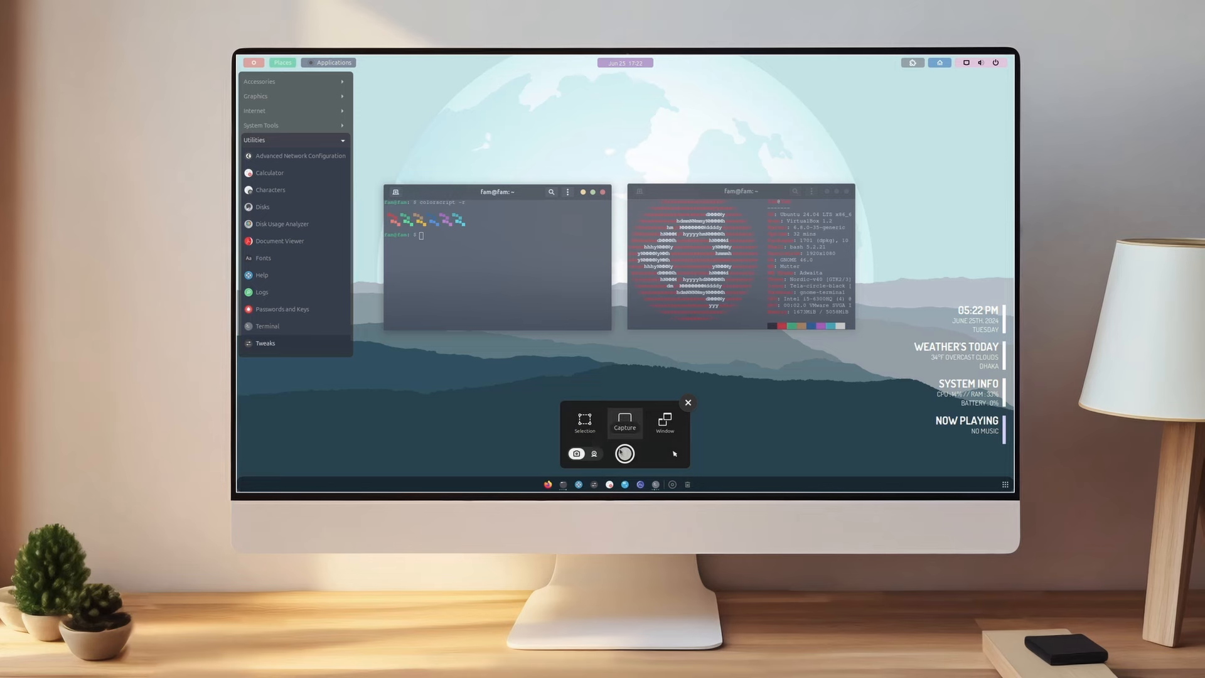
# Step: Capture the moon-wallpaper desktop with the Utilities list open, and display the quick settings and the calendar
pyautogui.click(622, 452)
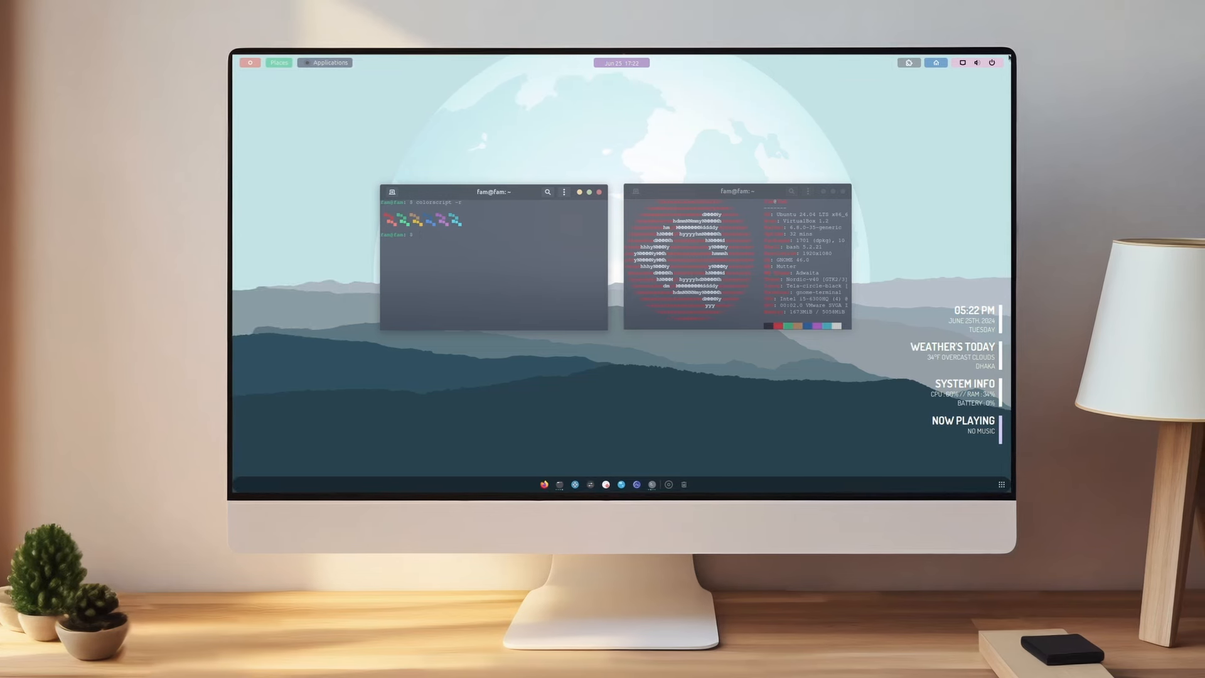
pyautogui.click(987, 64)
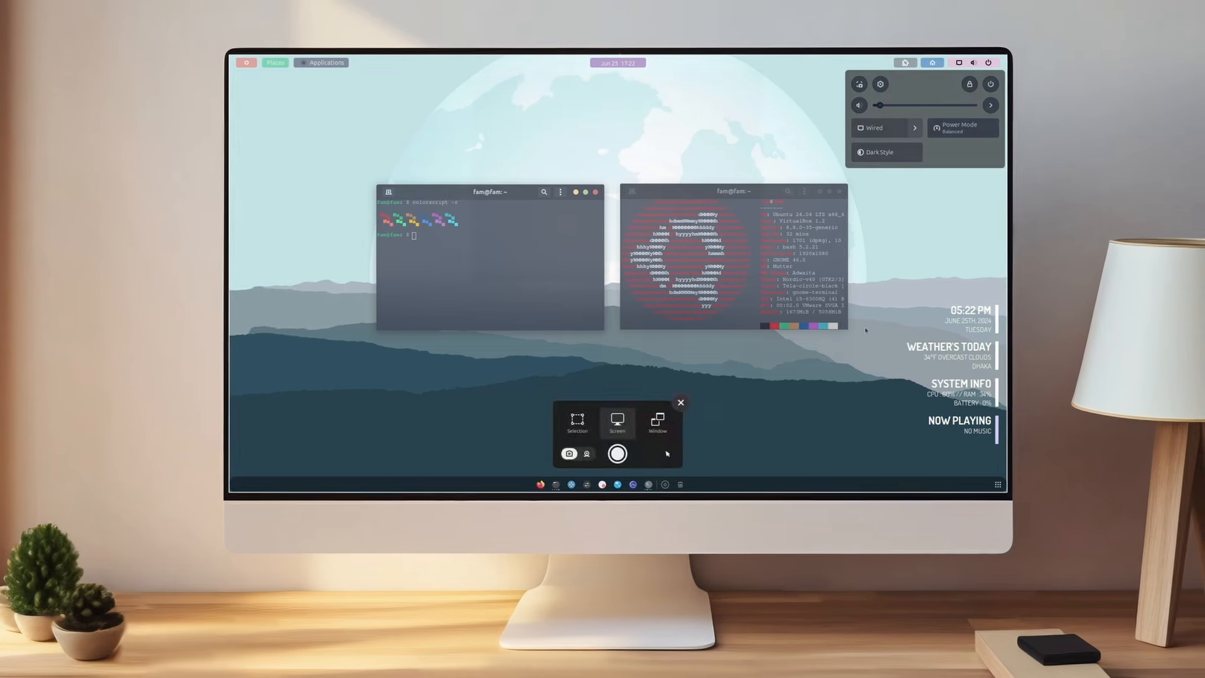
pyautogui.click(612, 65)
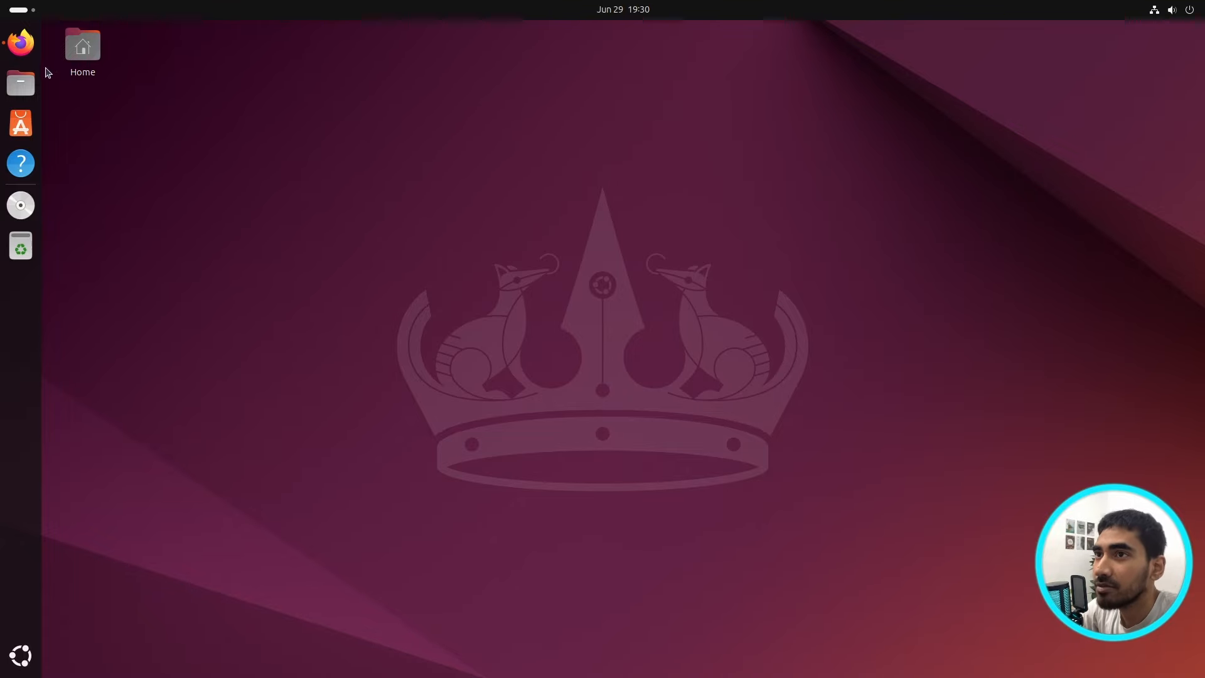
# Step: Switch to Firefox and open the Shop page of the Linux Fam Buy Me a Coffee site
pyautogui.click(20, 42)
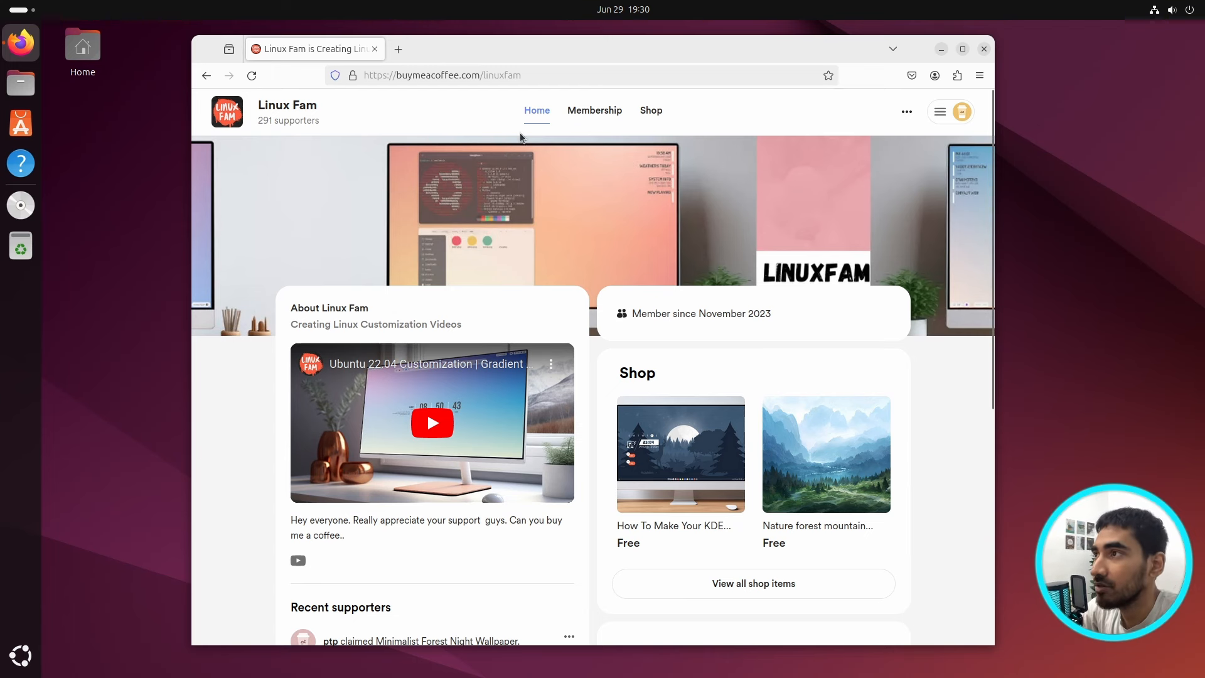
pyautogui.click(651, 116)
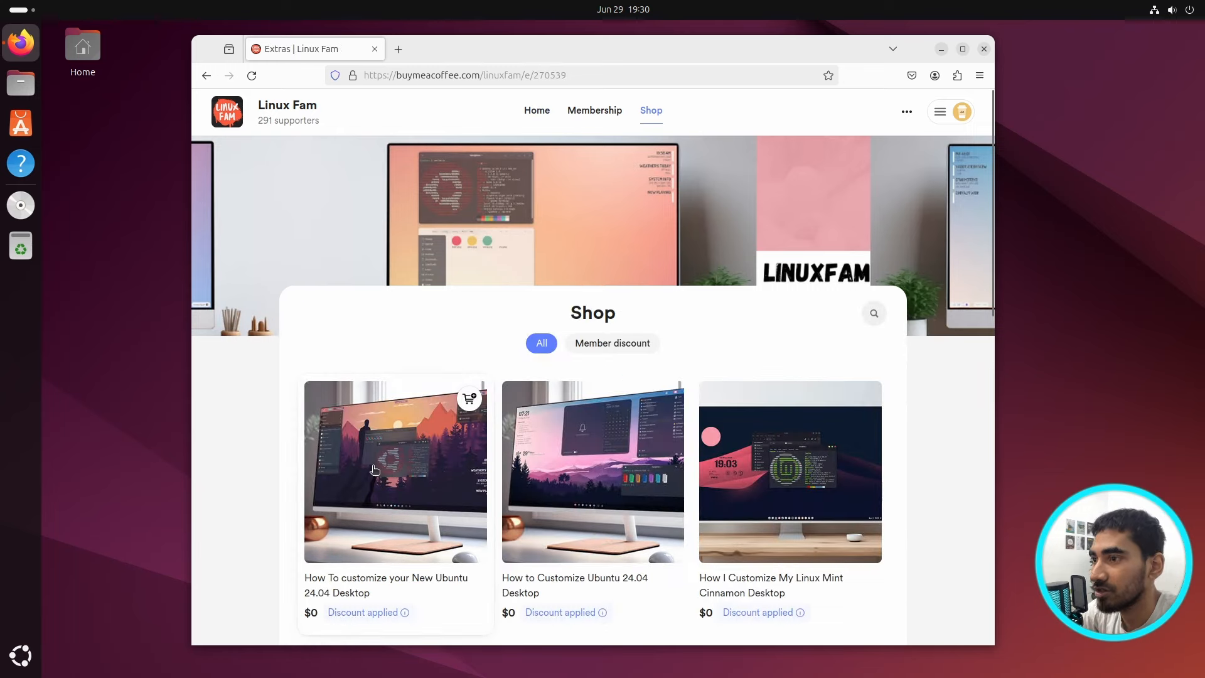
# Step: Get the free "How To customize your New Ubuntu 24.04 Desktop" item, download 151850_projectFiles.zip and close the browser
pyautogui.click(372, 461)
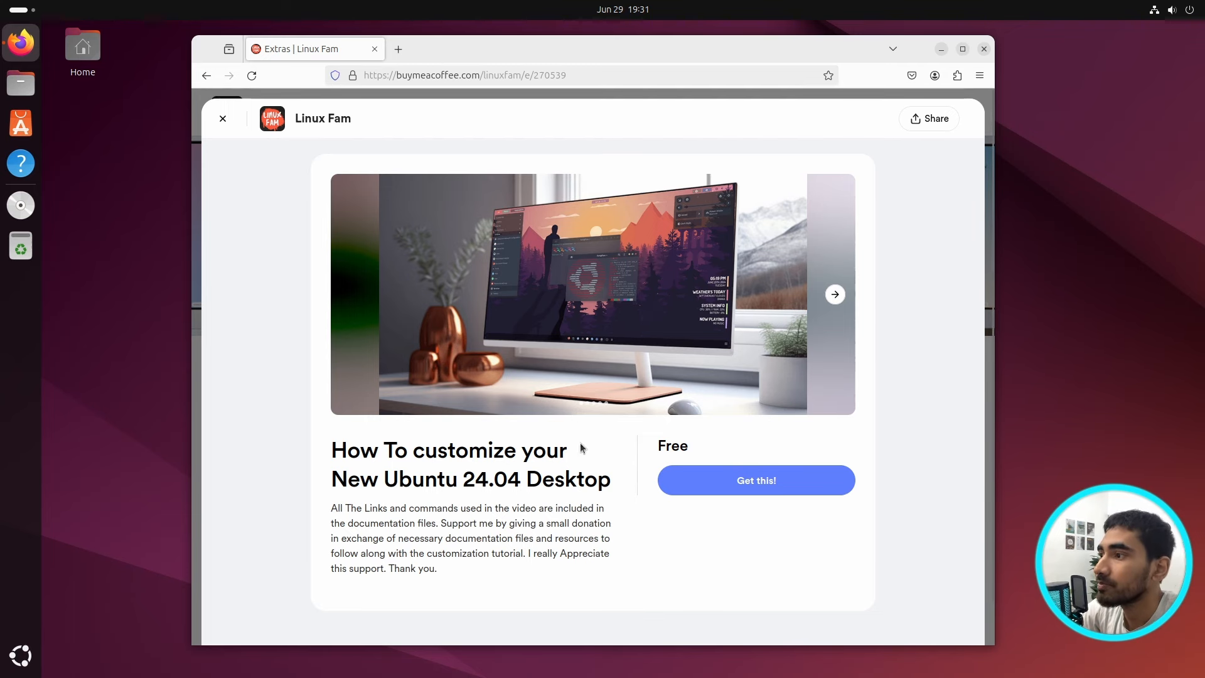
pyautogui.click(776, 482)
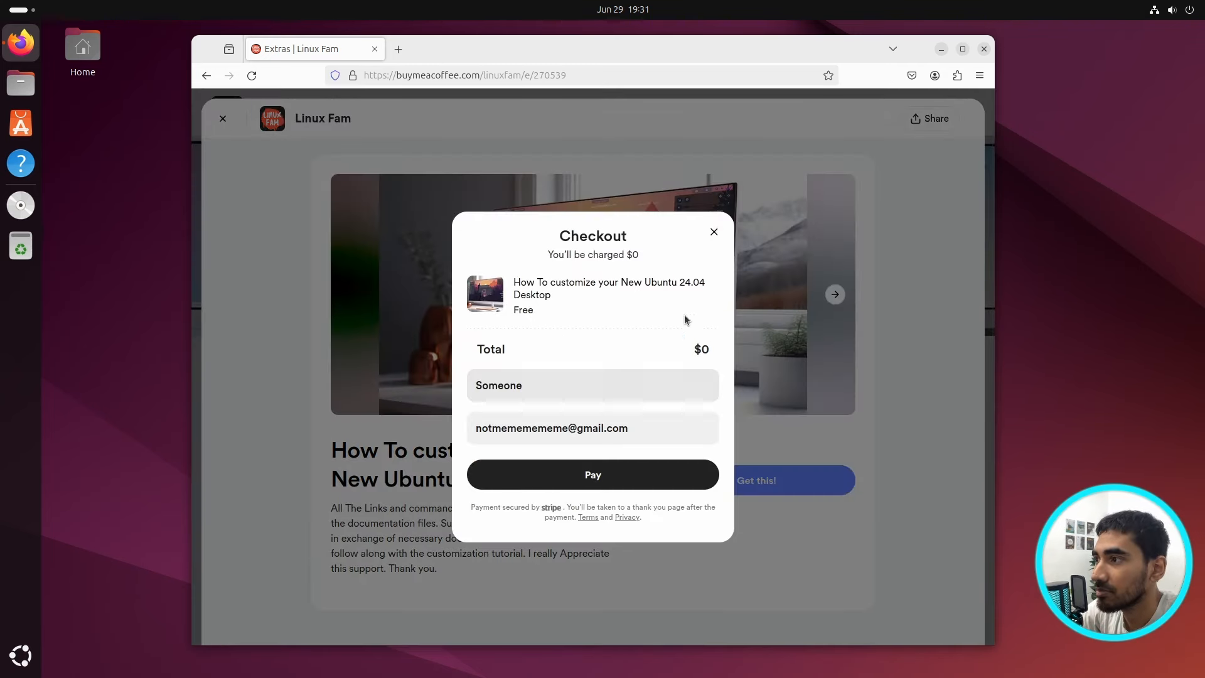
pyautogui.click(612, 487)
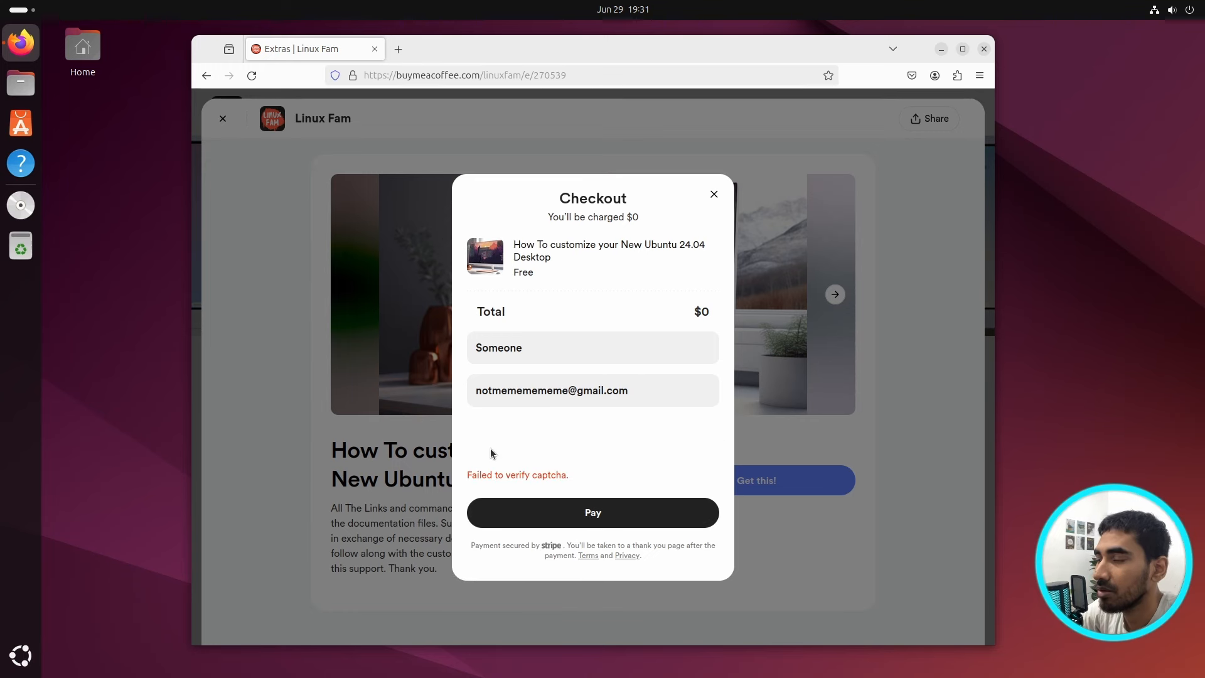
pyautogui.click(484, 440)
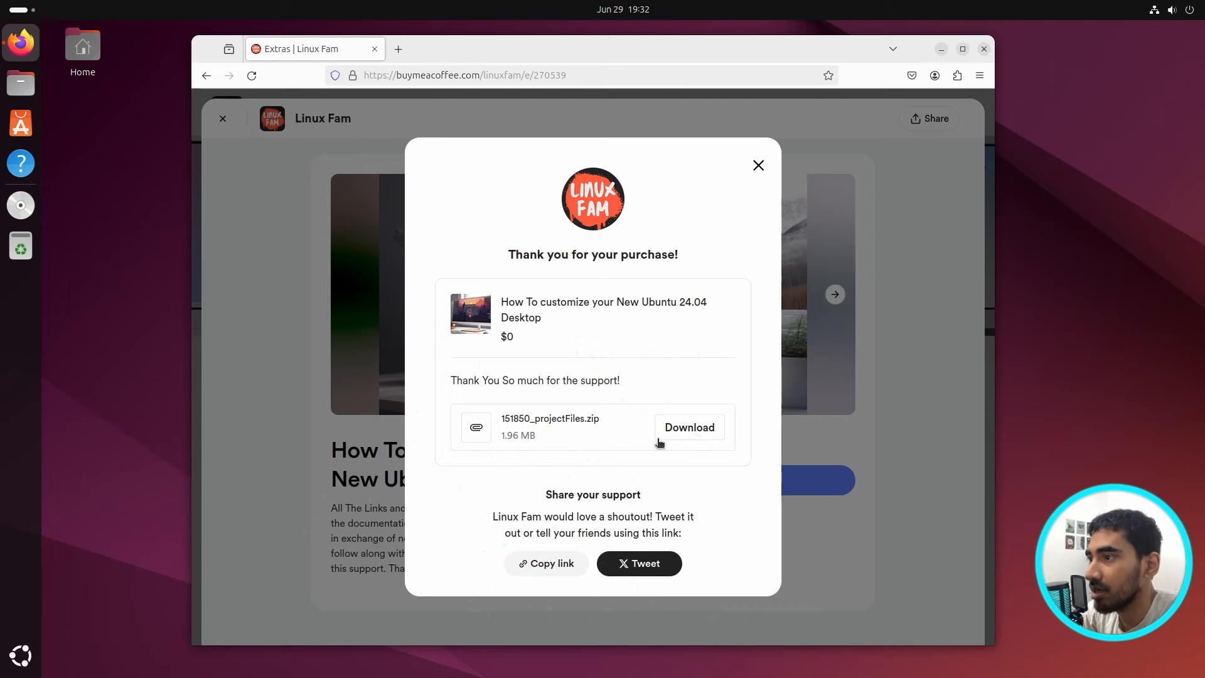
pyautogui.click(695, 431)
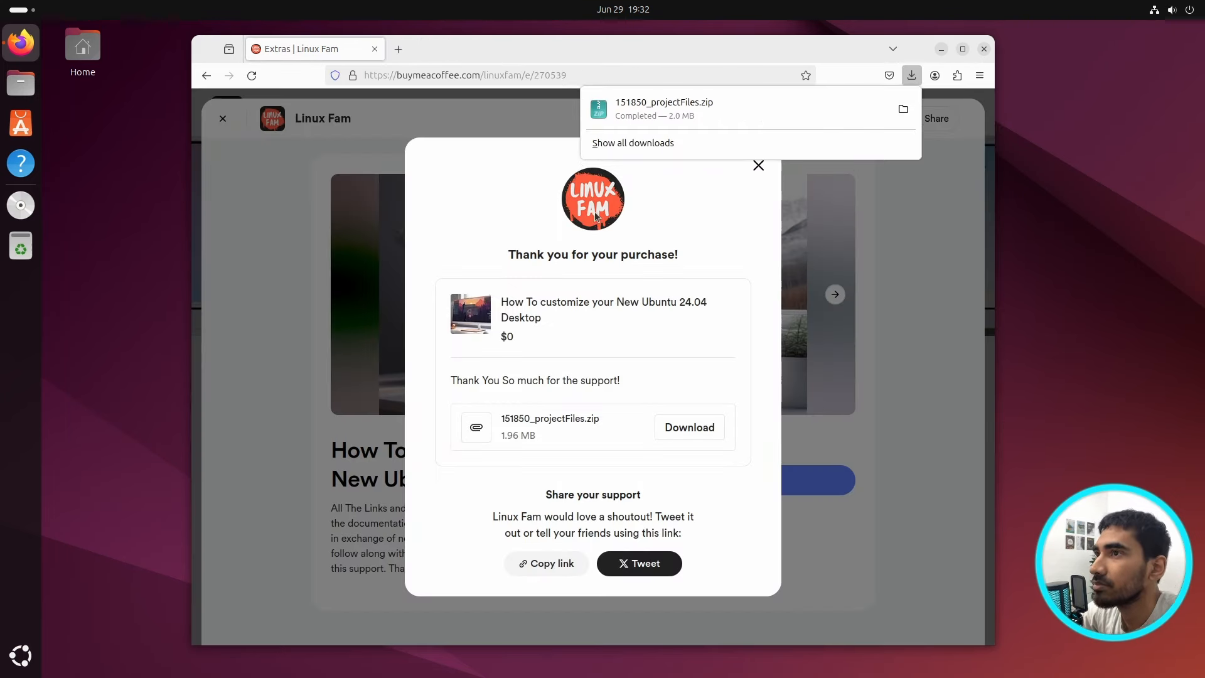
pyautogui.click(983, 49)
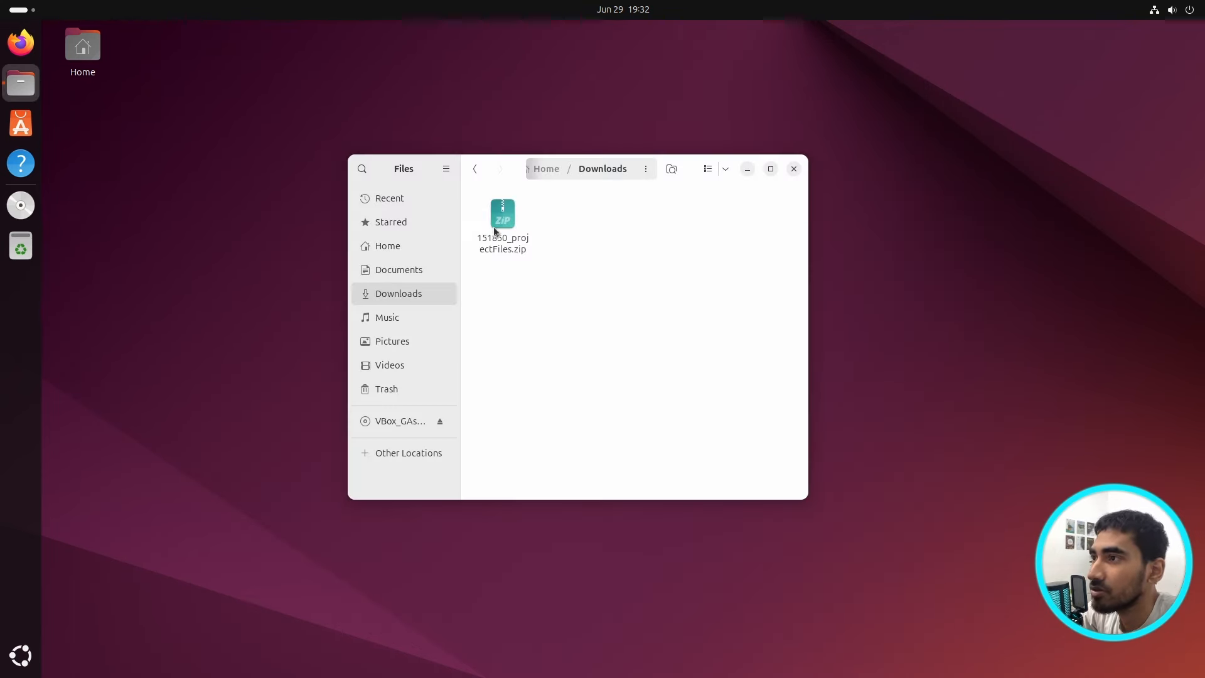
# Step: Extract 151850_projectFiles.zip in the Downloads folder and move the zip archive to the trash
pyautogui.click(505, 230)
pyautogui.rightClick(503, 224)
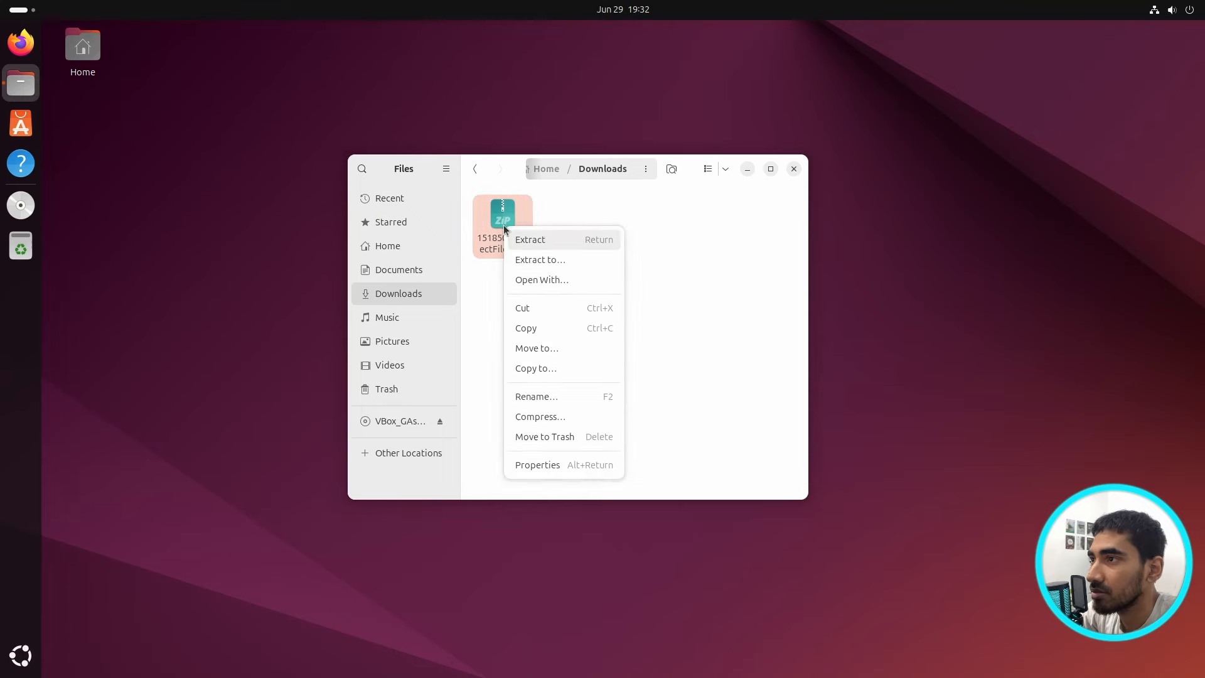
pyautogui.click(524, 237)
pyautogui.moveTo(540, 295); pyautogui.dragTo(598, 217)
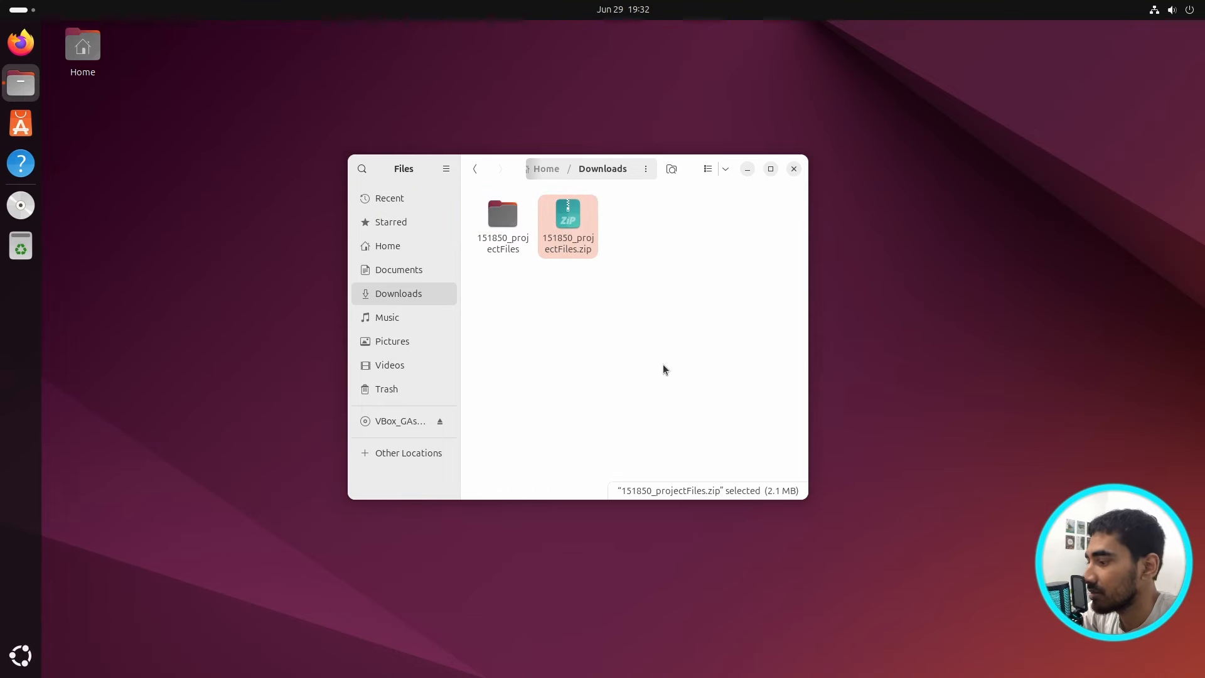
pyautogui.press('Delete')
# Step: Move the projectFiles folder out of 151850_projectFiles into Downloads and trash the emptied 151850_projectFiles folder
pyautogui.click(474, 168)
pyautogui.click(475, 168)
pyautogui.click(591, 271)
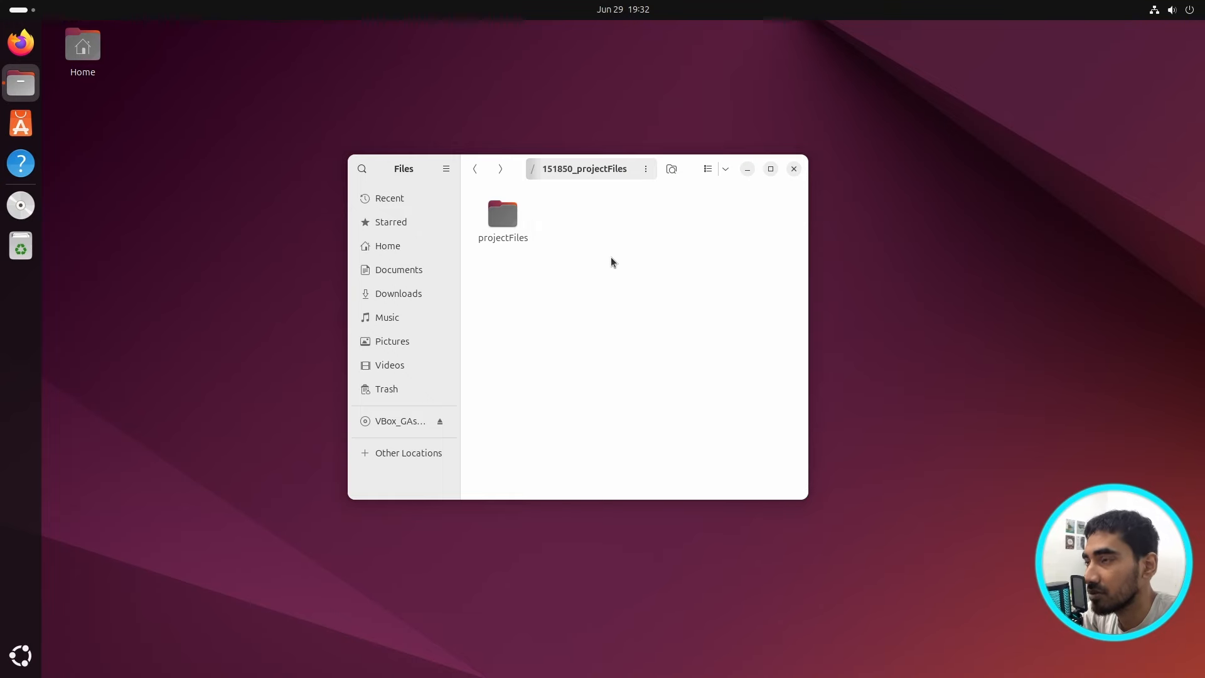
pyautogui.moveTo(487, 231); pyautogui.dragTo(425, 192)
pyautogui.rightClick(512, 219)
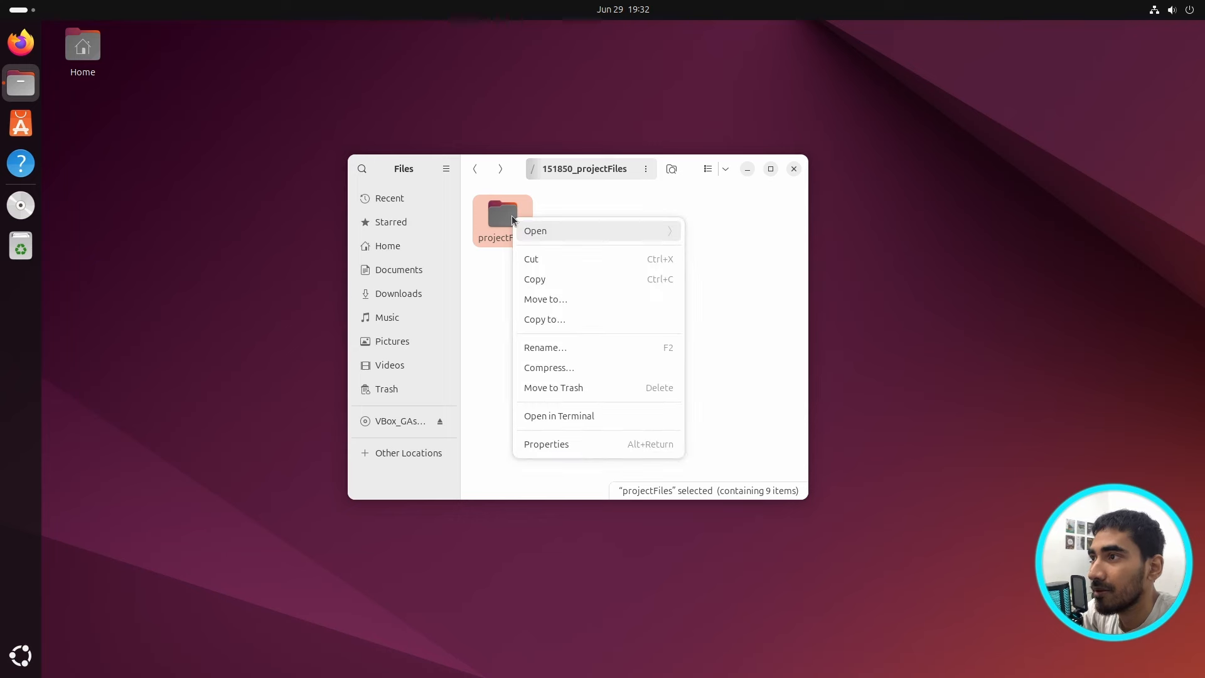
pyautogui.click(540, 258)
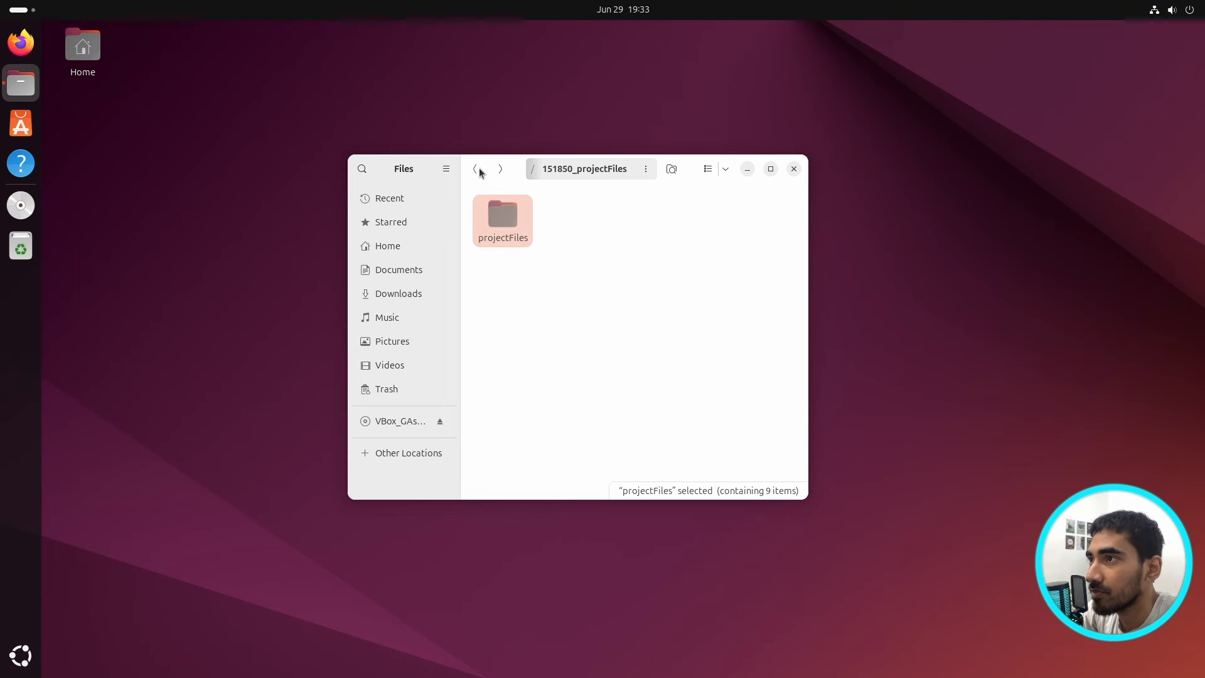
pyautogui.click(475, 170)
pyautogui.hotkey('ctrl', 'v')
pyautogui.click(506, 287)
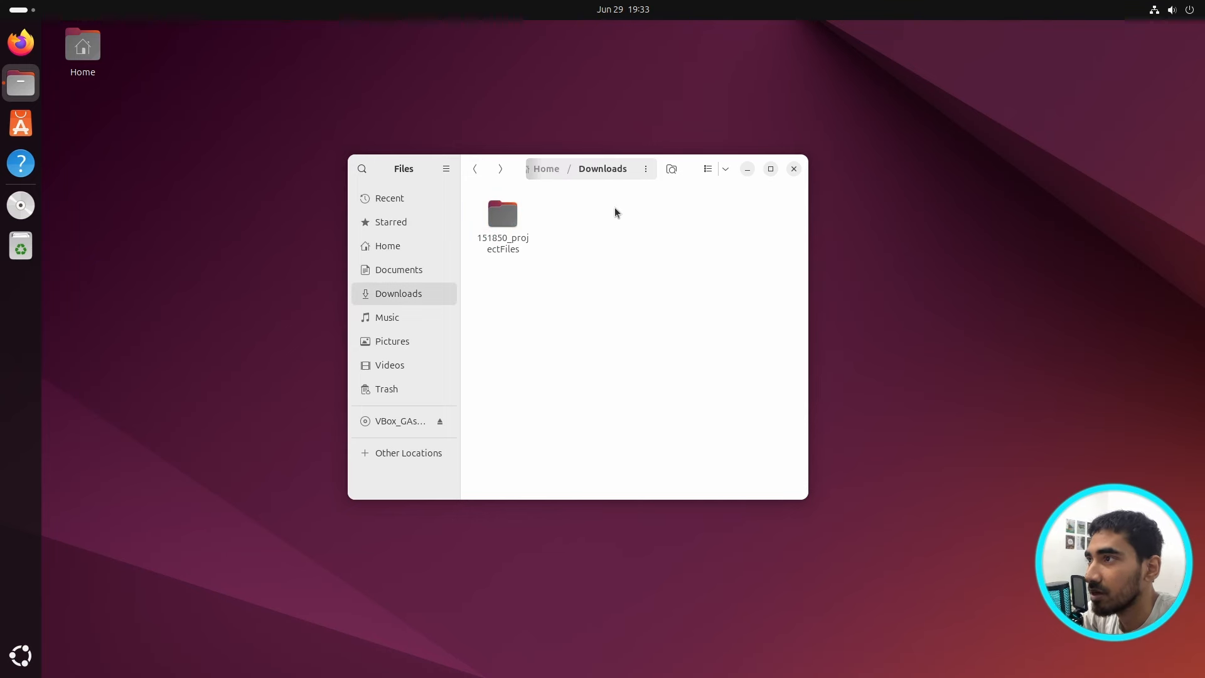
pyautogui.rightClick(588, 224)
pyautogui.click(640, 284)
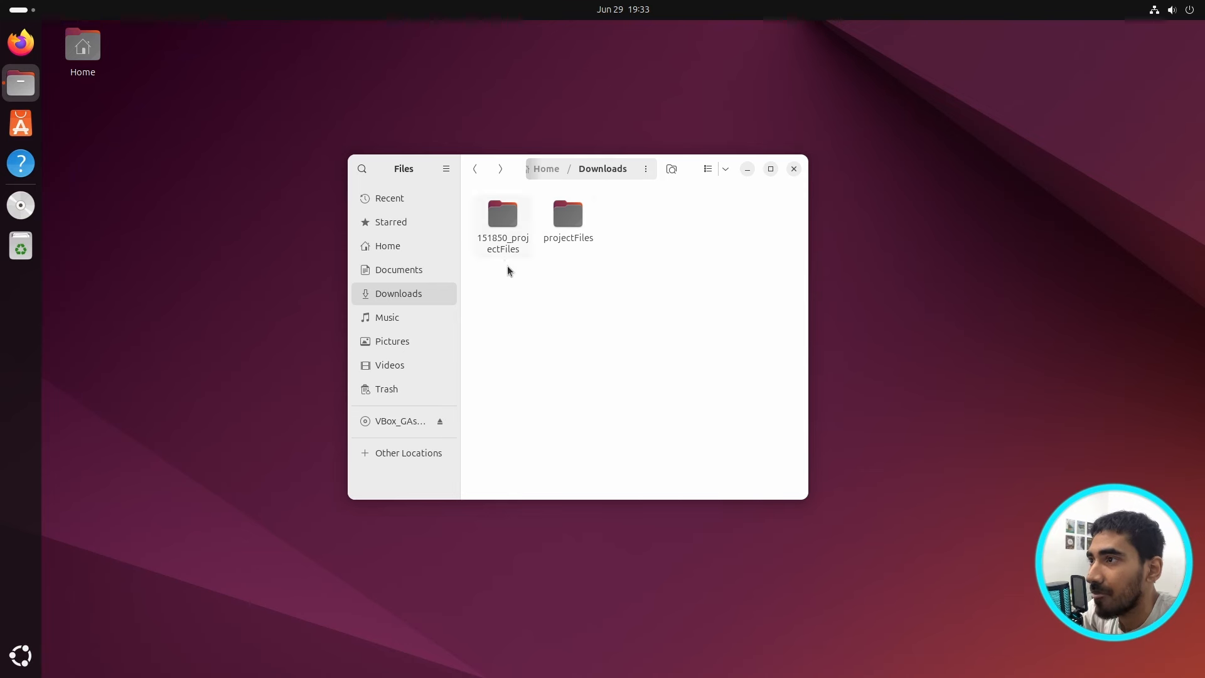
pyautogui.click(497, 222)
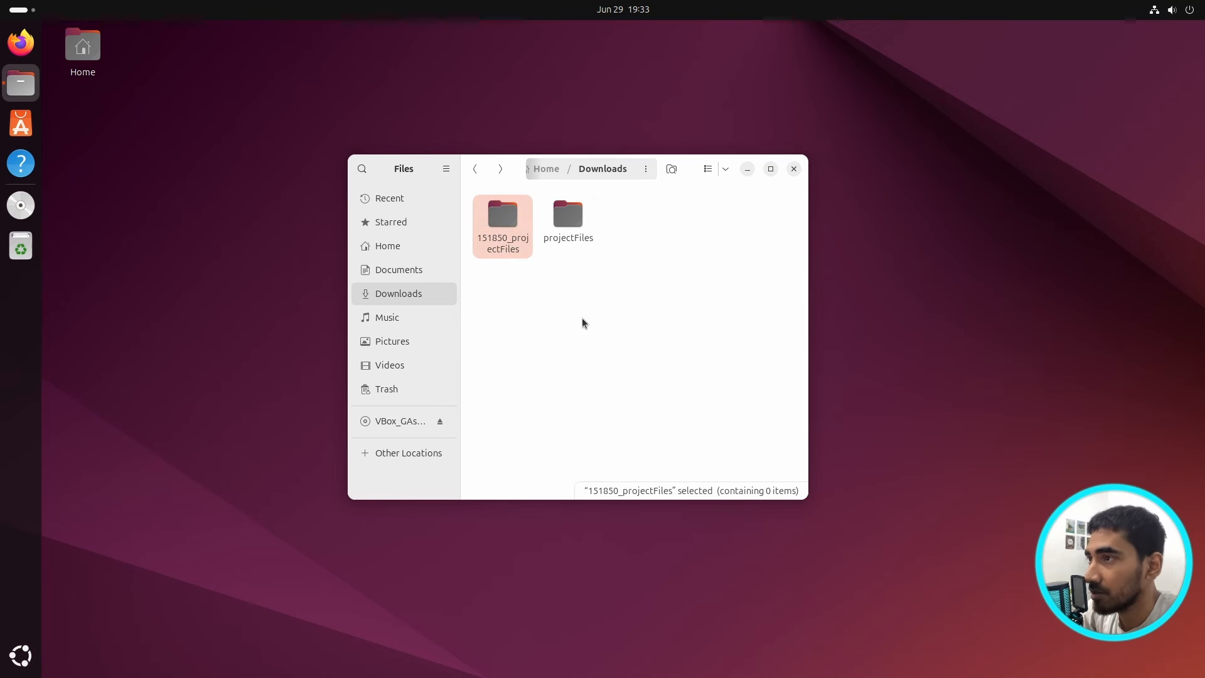
pyautogui.press('Delete')
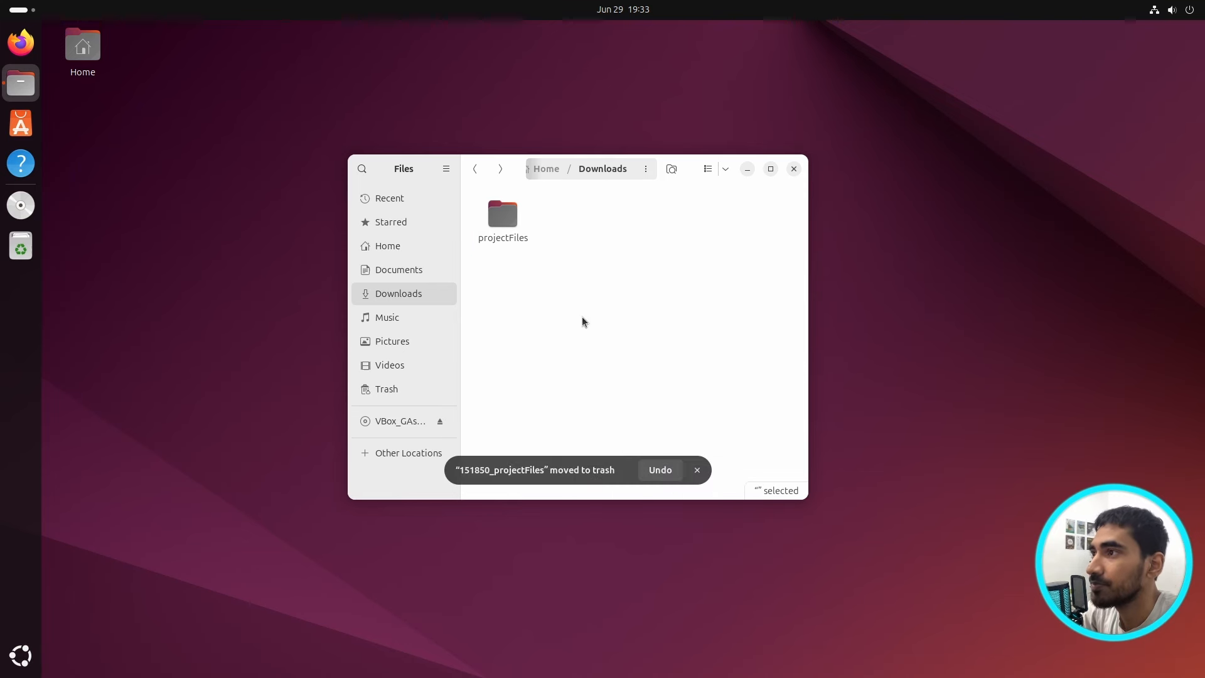
# Step: Open the projectFiles folder in a wider window and look at the wallpapers in its walls subfolder
pyautogui.doubleClick(497, 218)
pyautogui.moveTo(809, 238); pyautogui.dragTo(990, 238)
pyautogui.moveTo(867, 169); pyautogui.dragTo(733, 199)
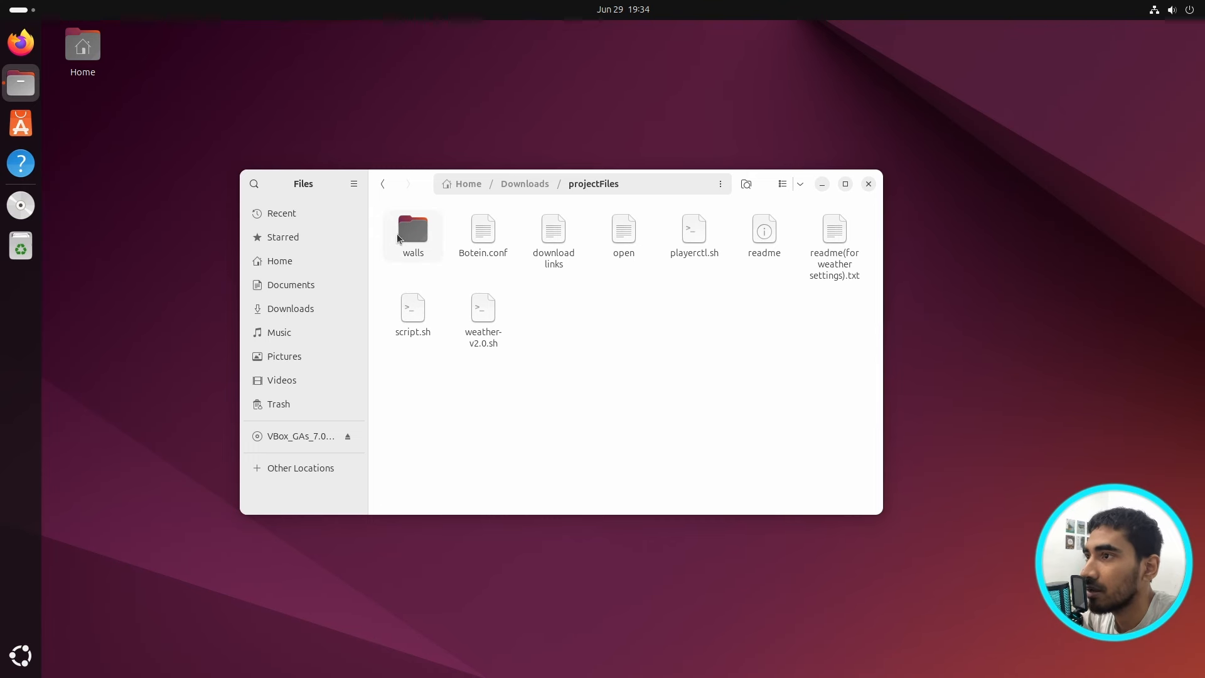
pyautogui.doubleClick(419, 231)
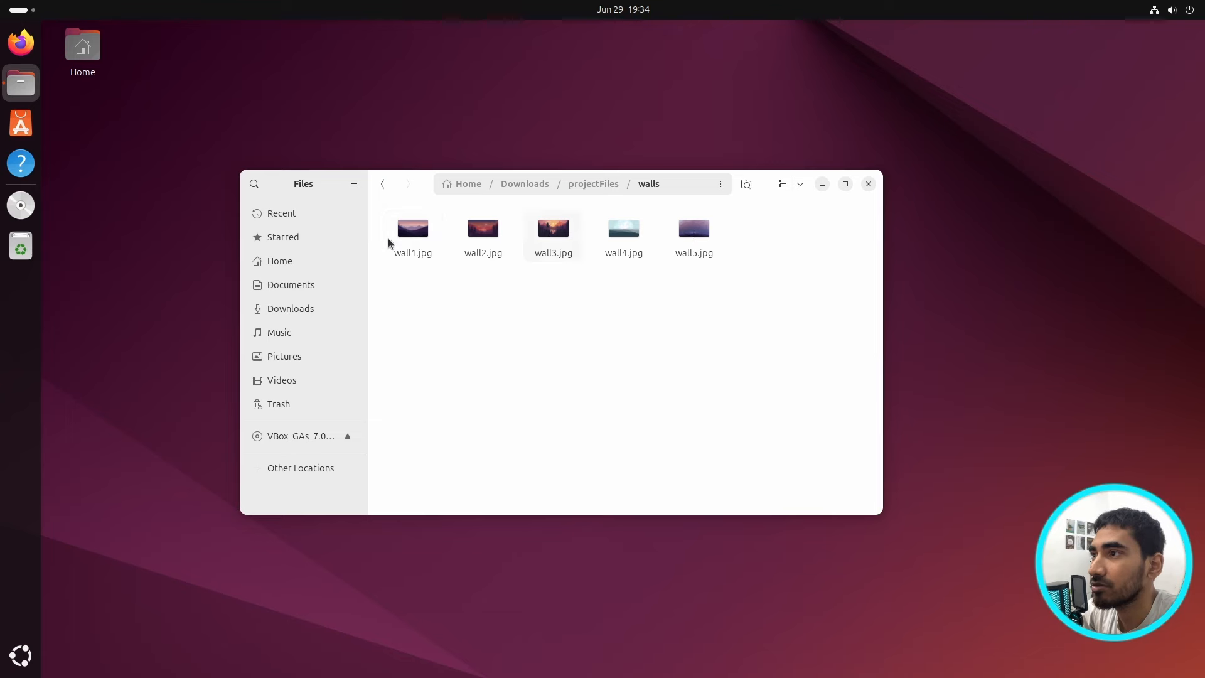
pyautogui.click(383, 183)
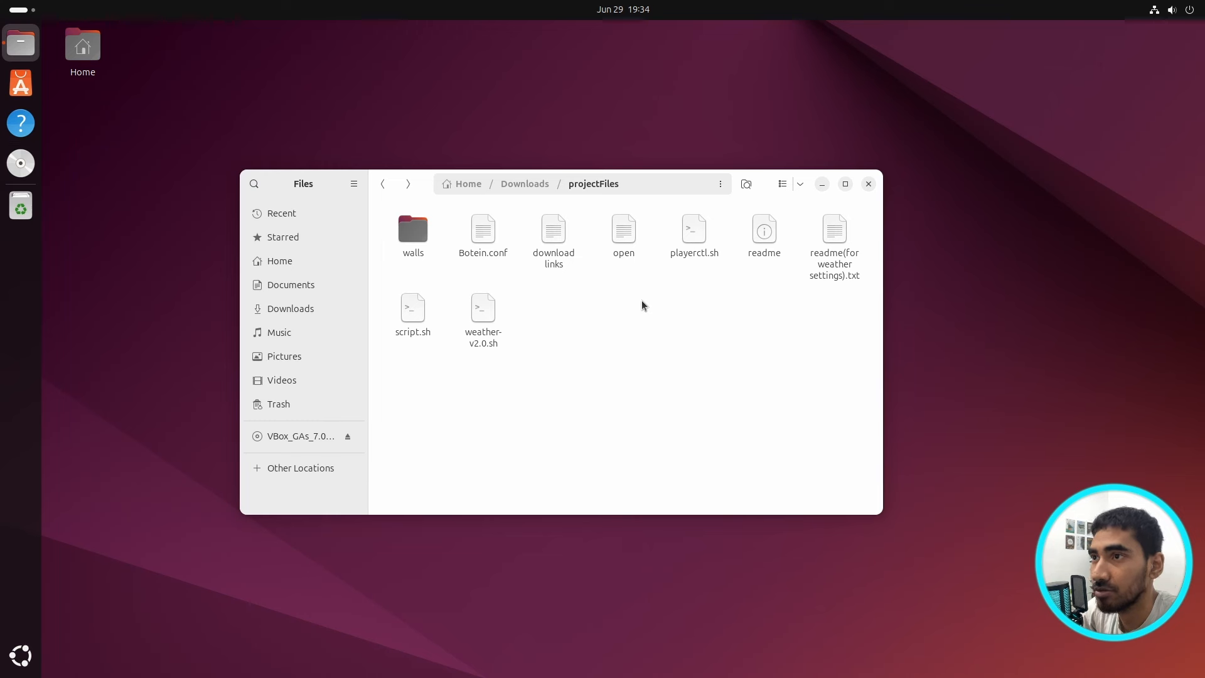
# Step: Open the download links text file from projectFiles and place its window over the file manager
pyautogui.click(562, 241)
pyautogui.doubleClick(562, 241)
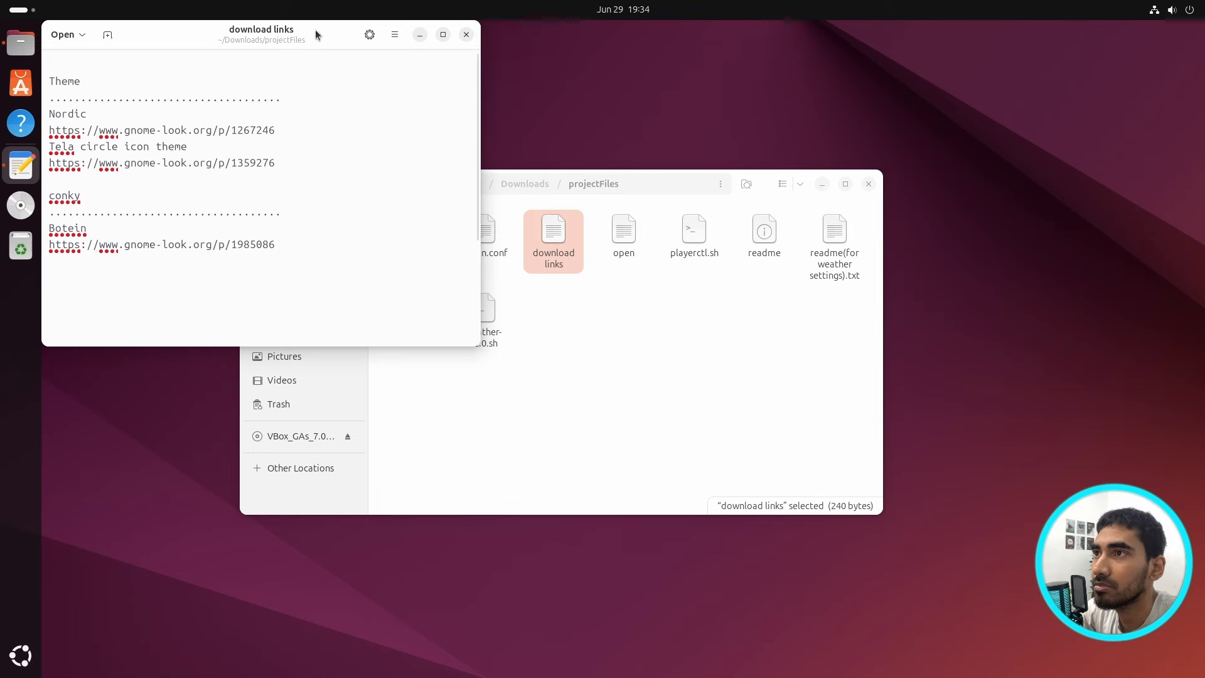
pyautogui.moveTo(318, 32); pyautogui.dragTo(726, 186)
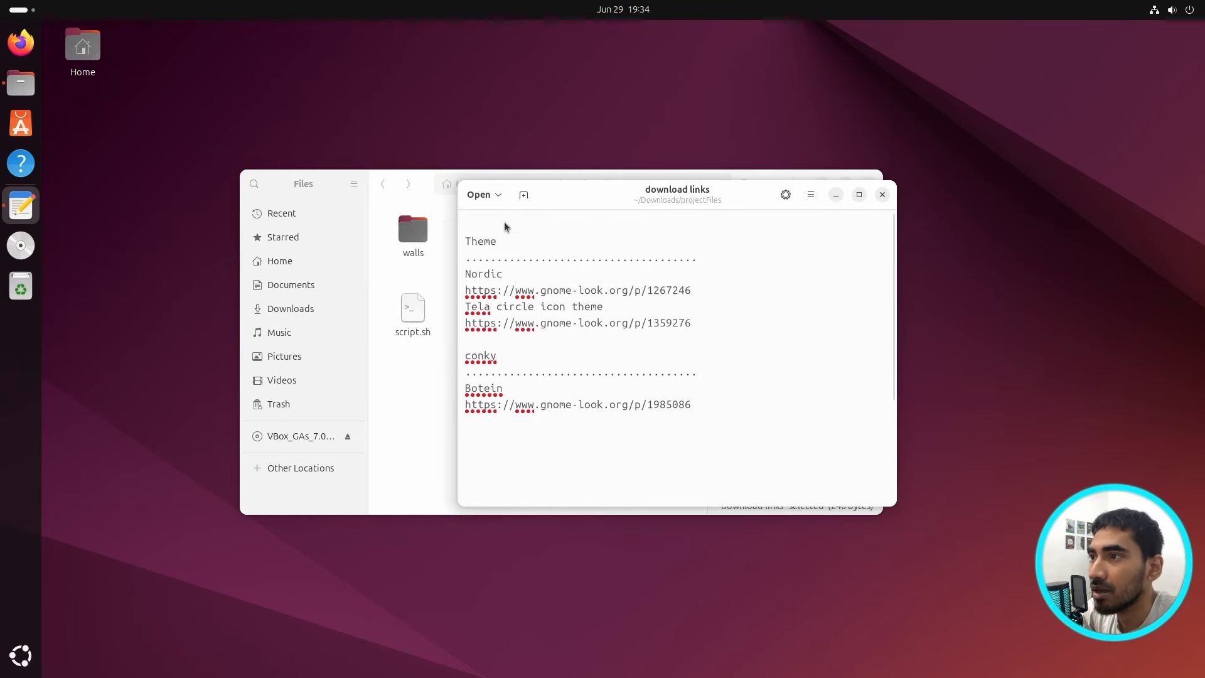
pyautogui.moveTo(627, 191); pyautogui.dragTo(555, 180)
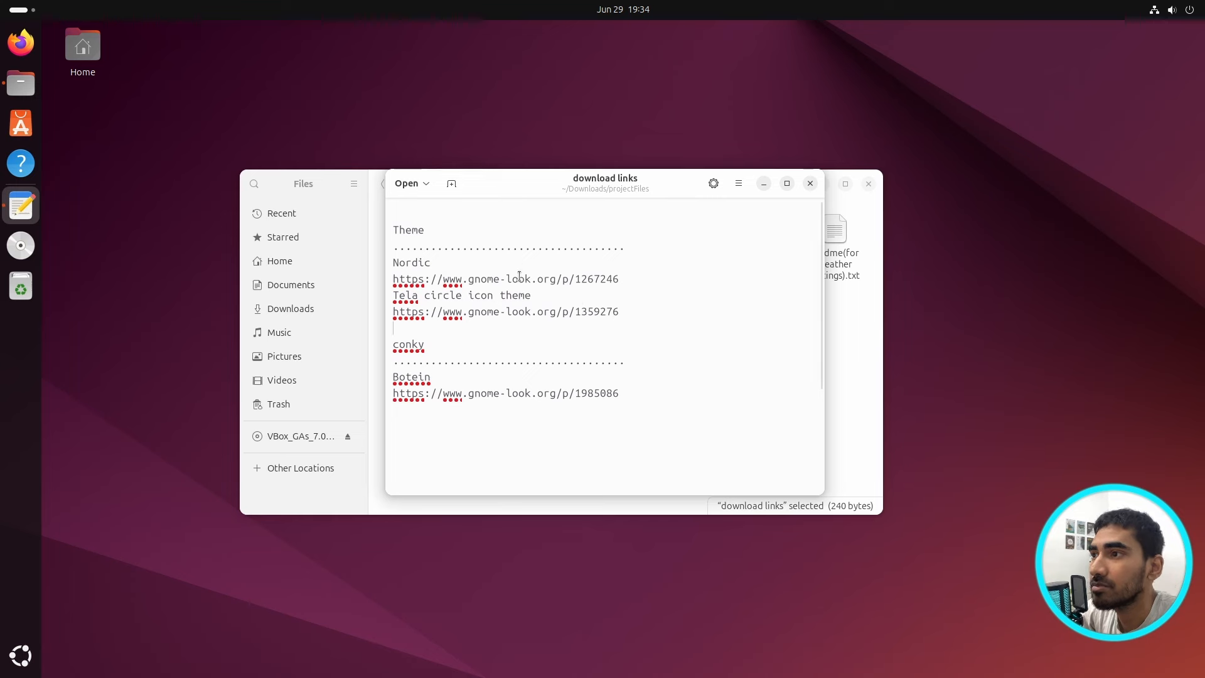
# Step: Copy the Nordic theme link from the download links file and load it in Firefox
pyautogui.tripleClick(486, 282)
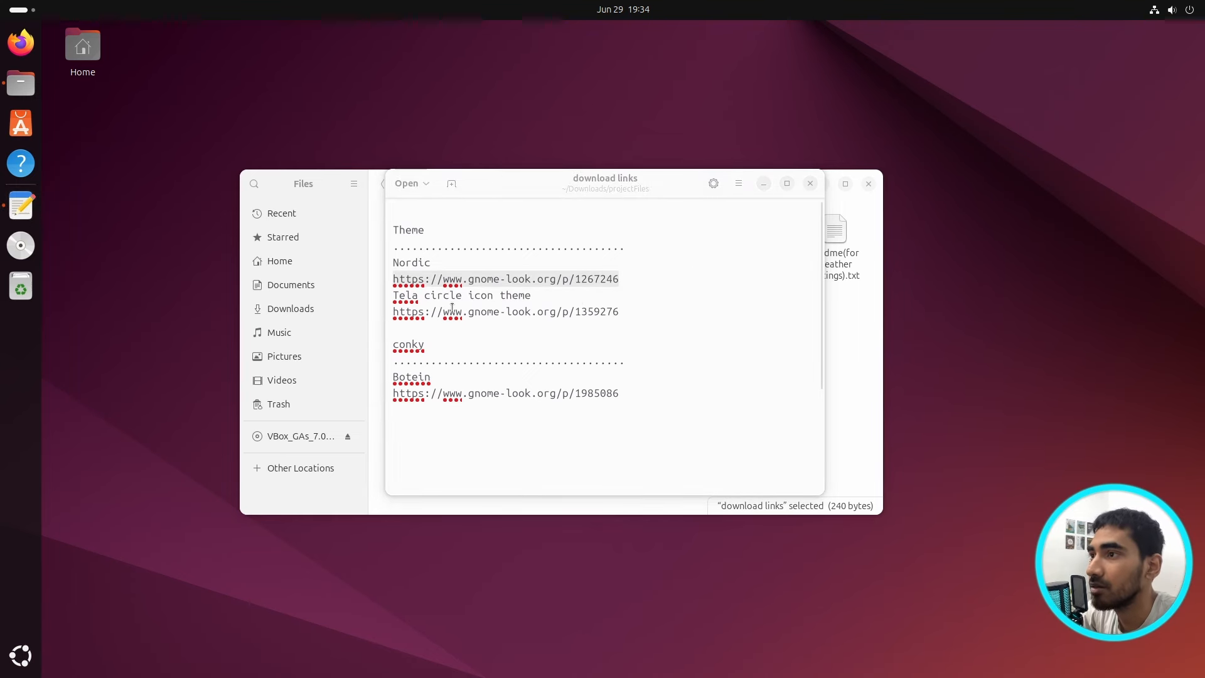
pyautogui.click(21, 42)
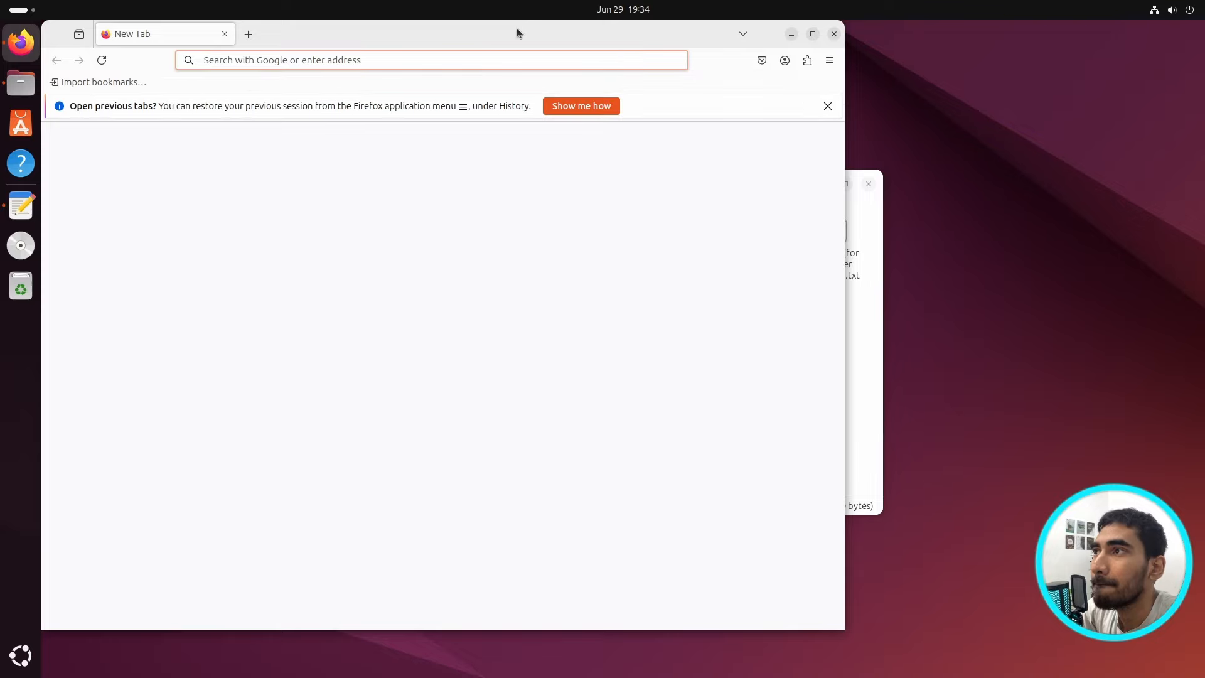
pyautogui.click(572, 62)
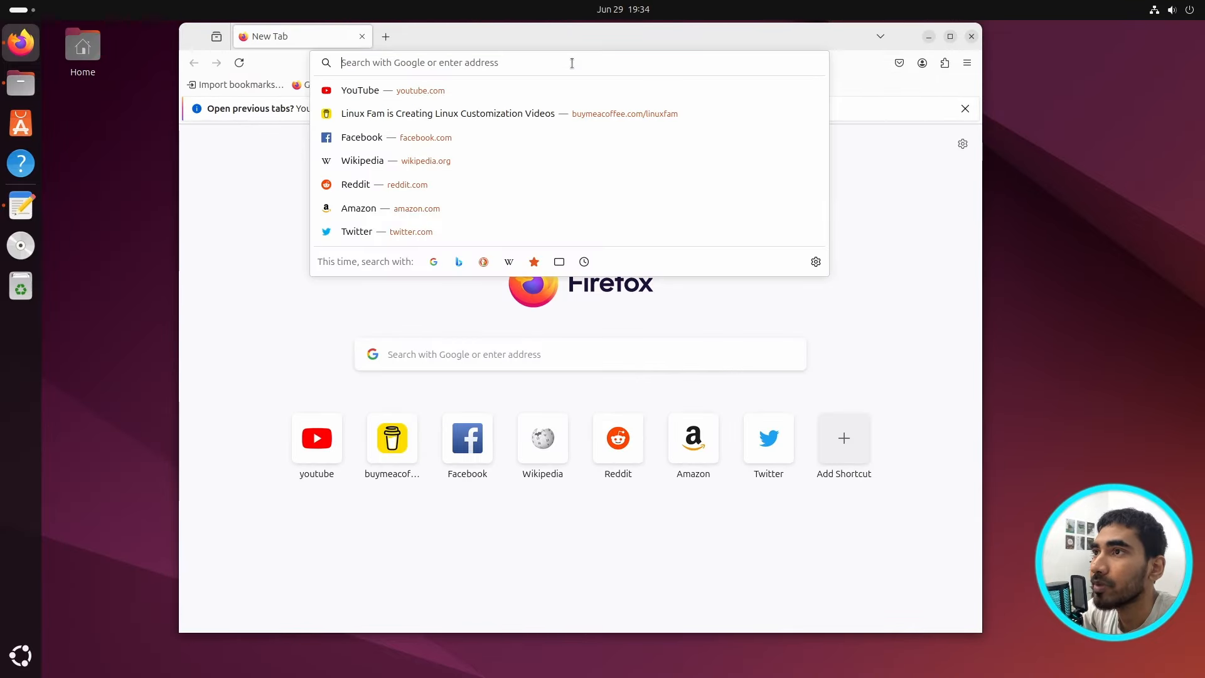
pyautogui.hotkey('ctrl', 'v')
pyautogui.press('Return')
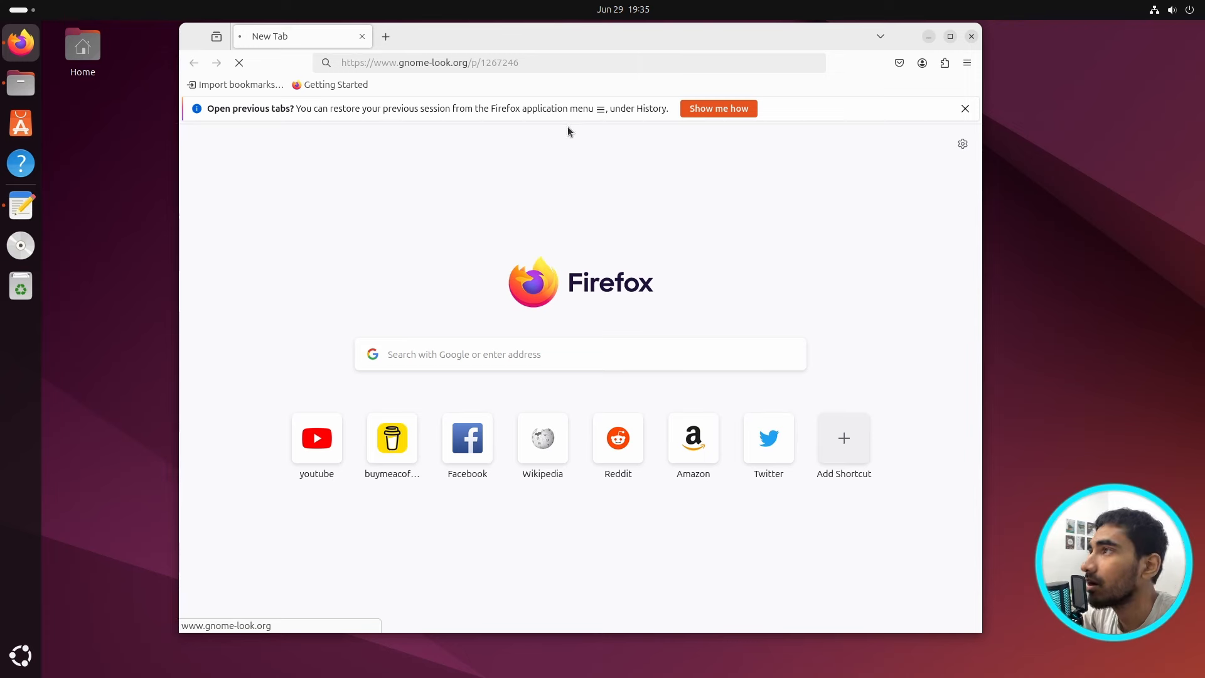
# Step: Load the Tela circle icon theme link from the download links file in a second browser tab
pyautogui.click(385, 36)
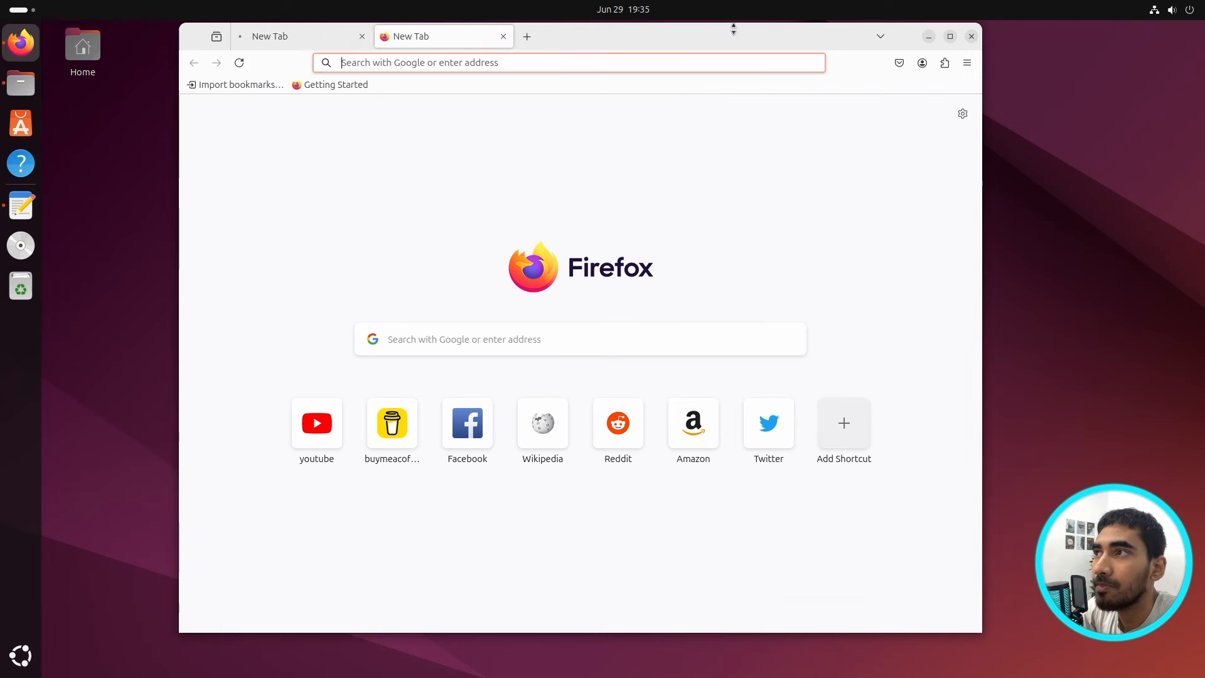
pyautogui.moveTo(688, 182); pyautogui.dragTo(987, 140)
pyautogui.tripleClick(848, 268)
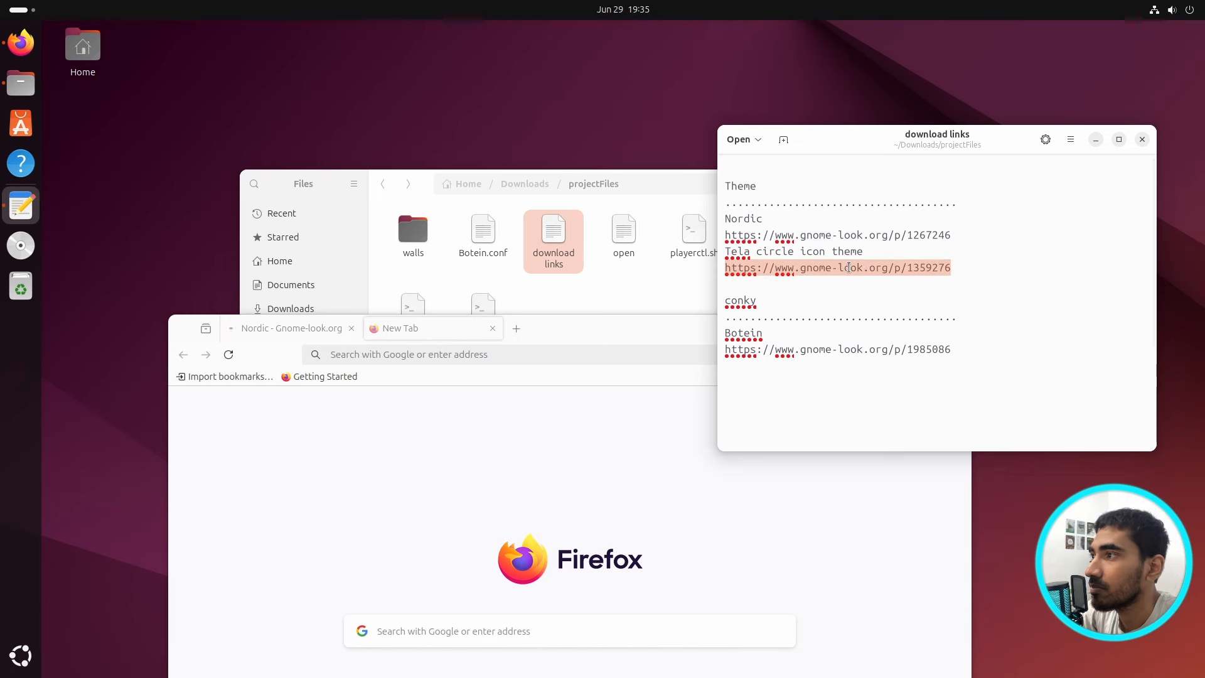
pyautogui.click(445, 355)
pyautogui.hotkey('ctrl', 'v')
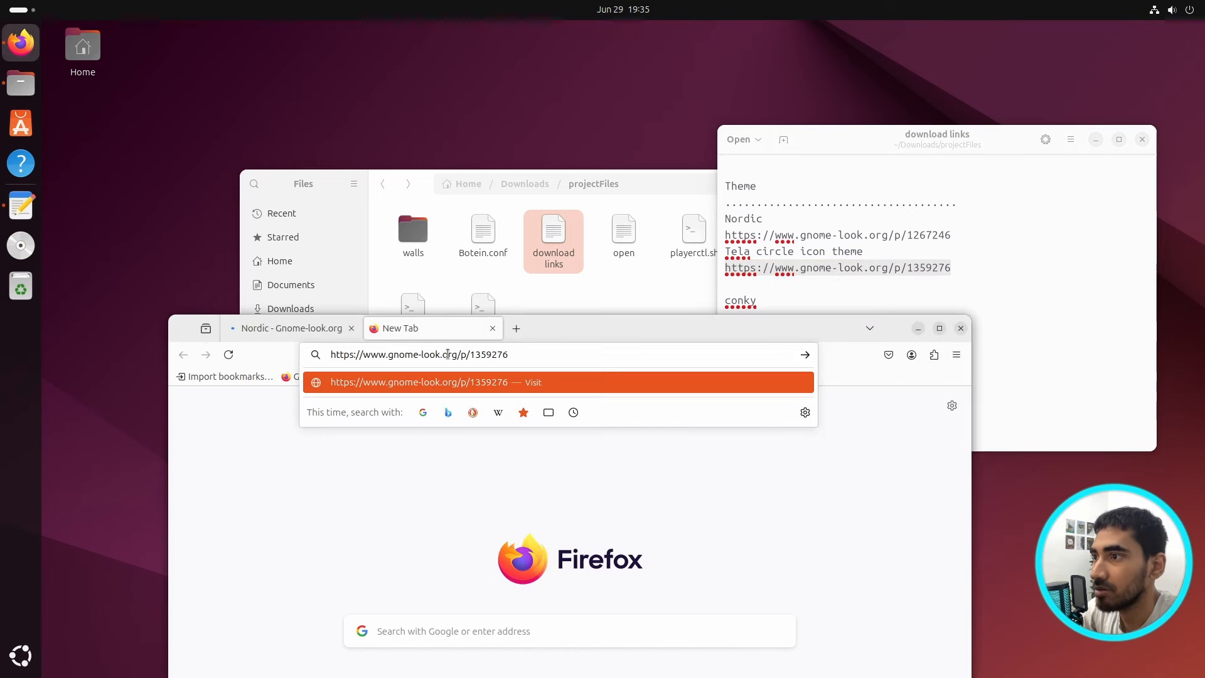
pyautogui.press('Return')
# Step: Load the Botein conky theme link from the download links file in a third browser tab
pyautogui.click(936, 225)
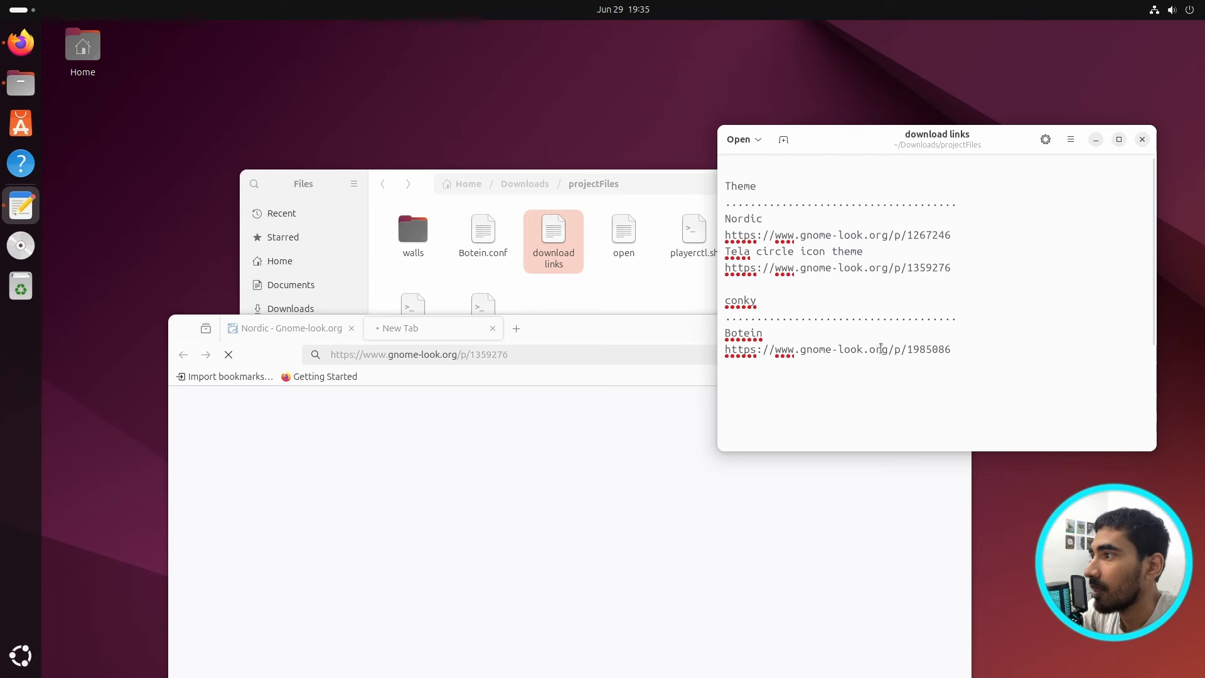
pyautogui.tripleClick(880, 349)
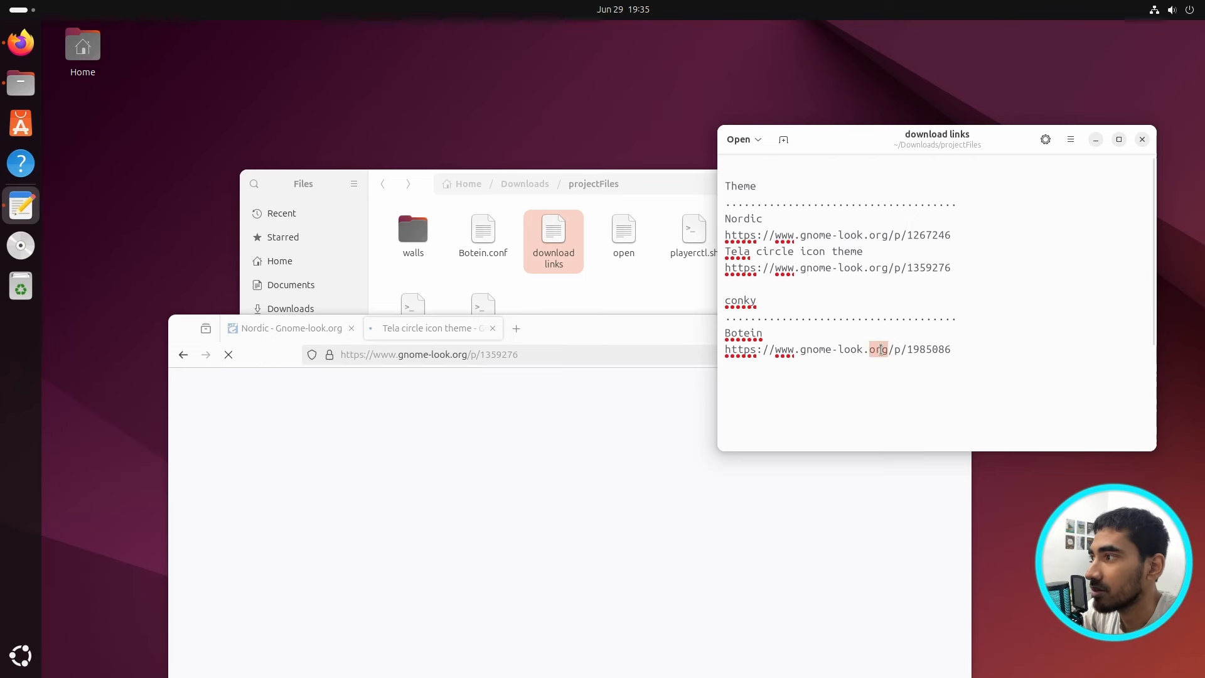
pyautogui.click(524, 331)
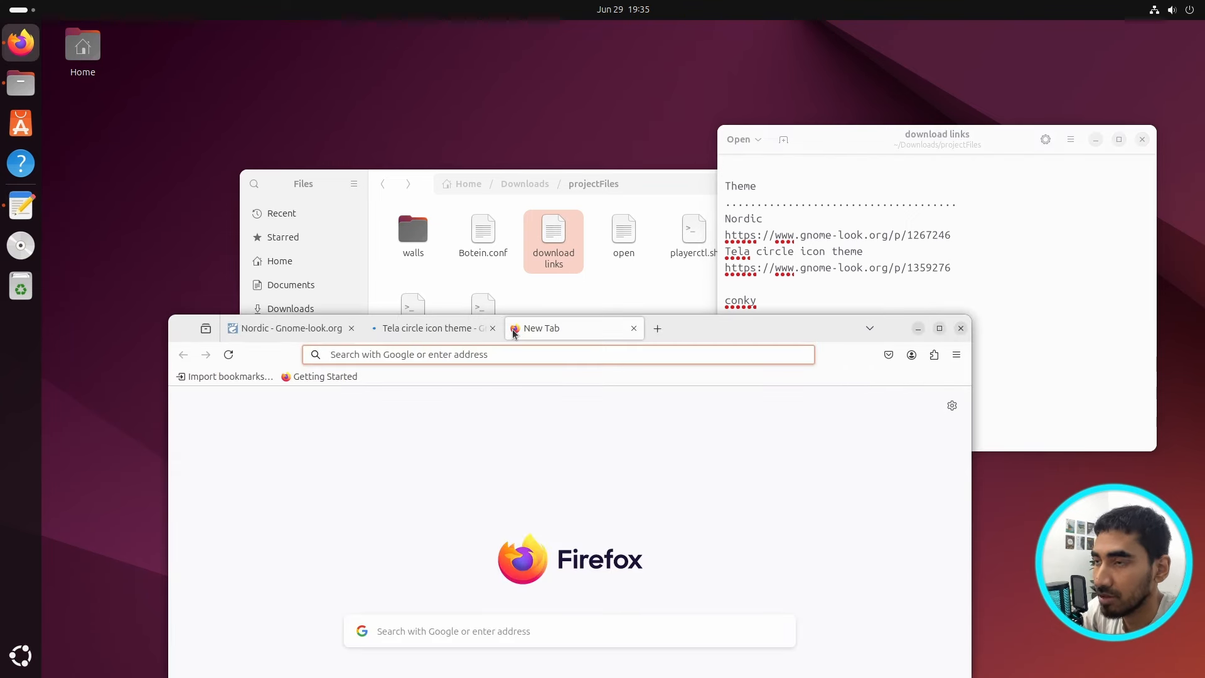
pyautogui.hotkey('ctrl', 'v')
pyautogui.press('Return')
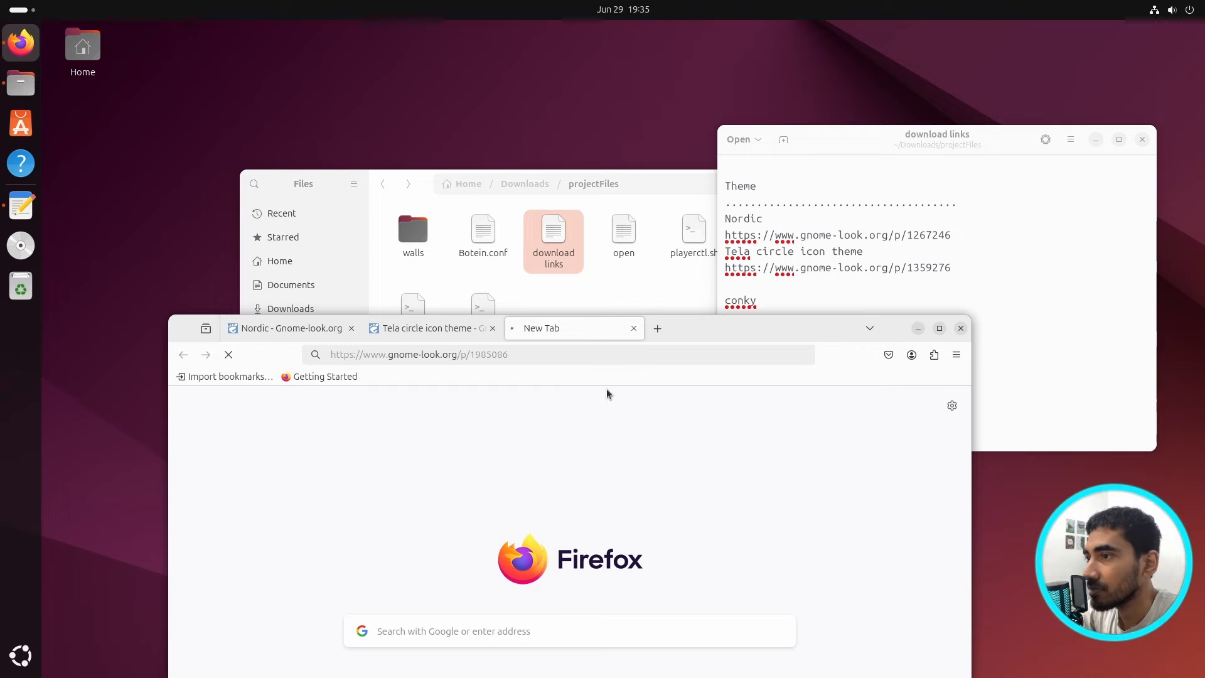
# Step: Close the download links file, move the browser window fully into view and show the Nordic theme page
pyautogui.click(1004, 140)
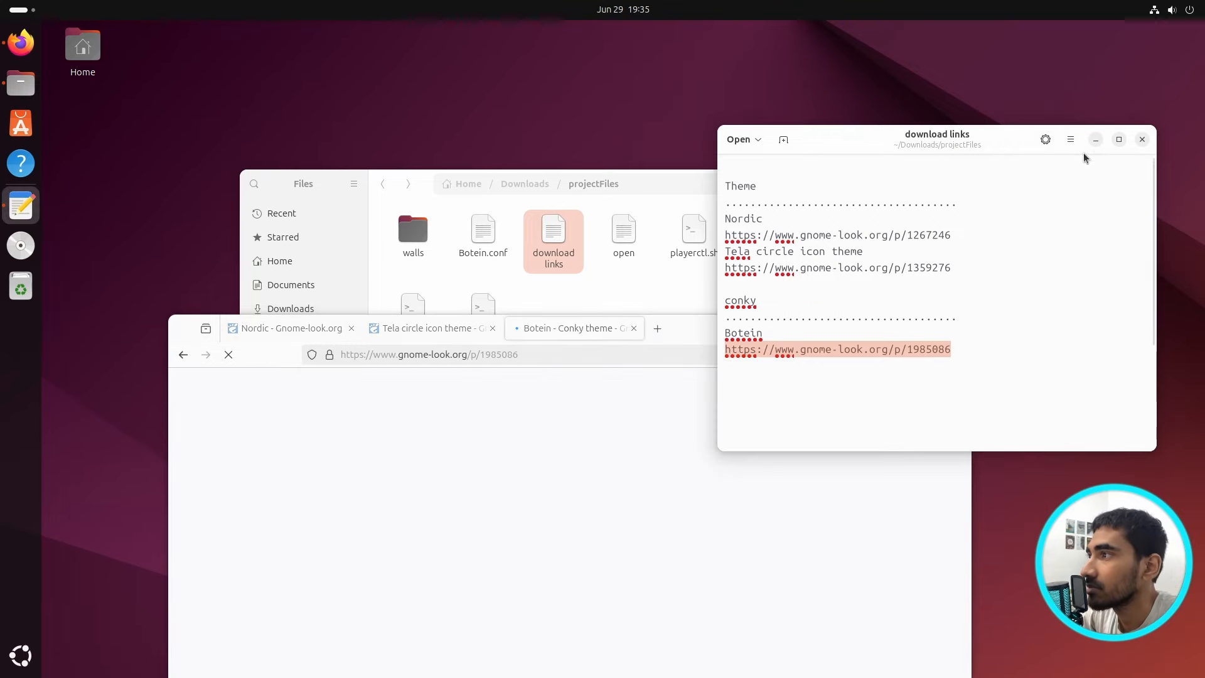
pyautogui.hotkey('ctrl', 'q')
pyautogui.moveTo(744, 329); pyautogui.dragTo(749, 45)
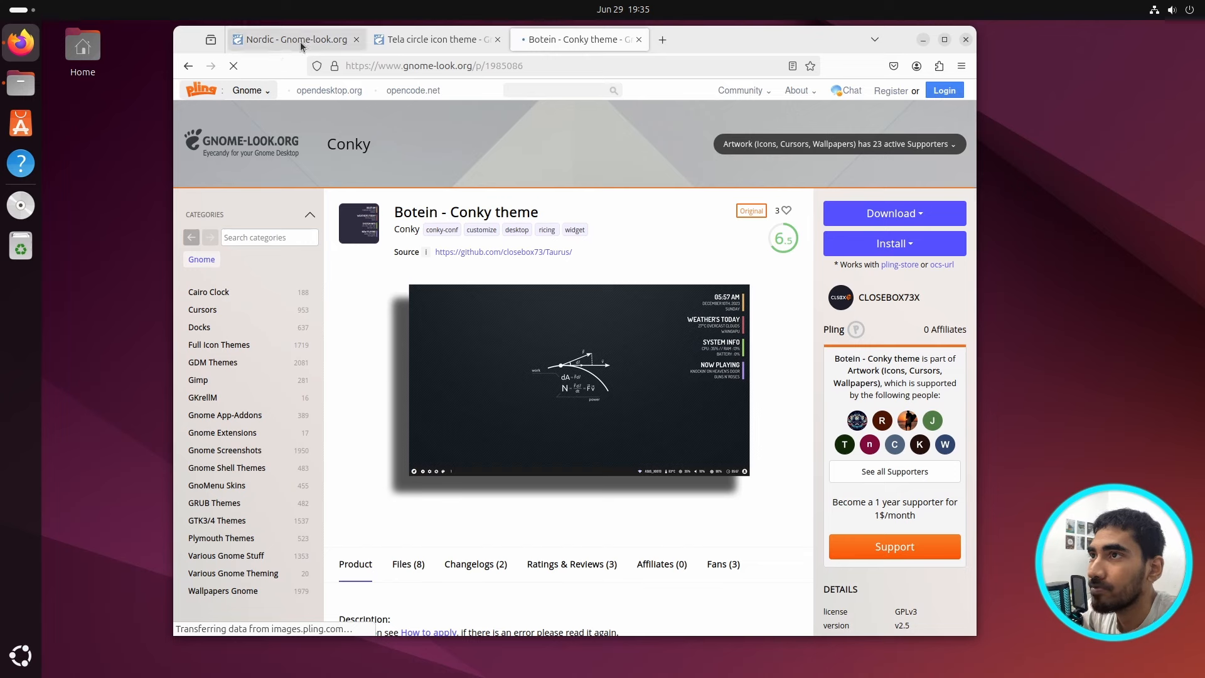
pyautogui.click(304, 44)
pyautogui.scroll(-2, 637, 403)
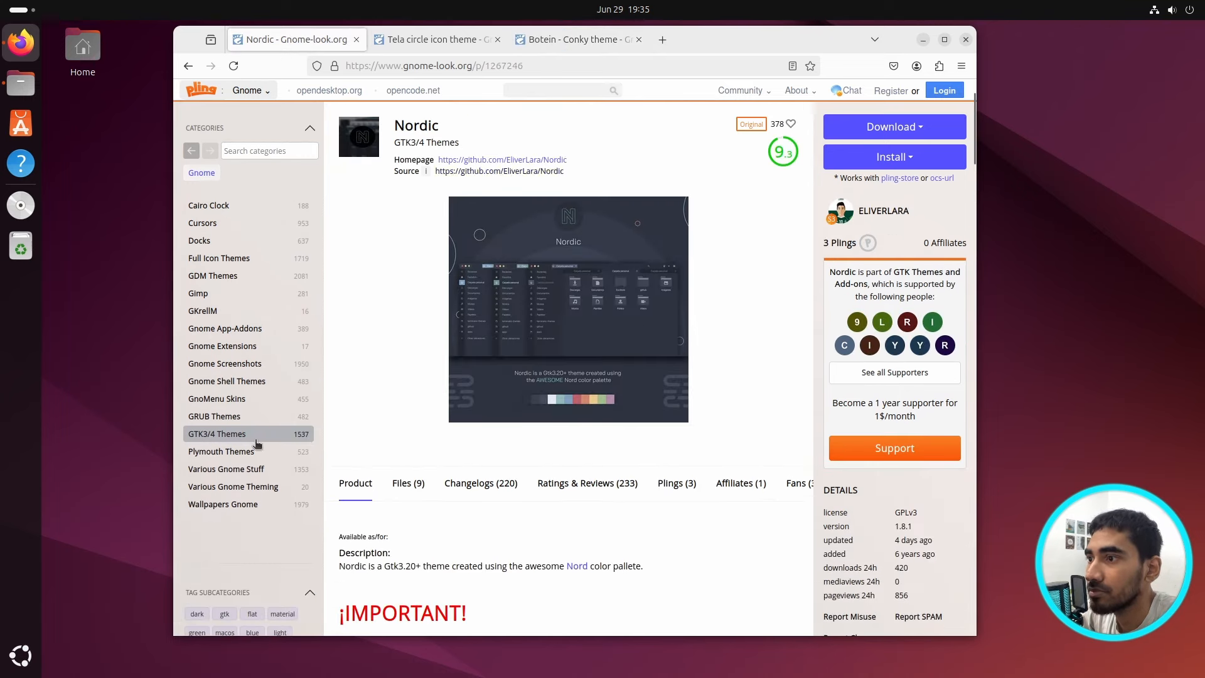
# Step: Download Nordic-darker.tar.xz from the Nordic theme's file list
pyautogui.click(408, 483)
pyautogui.scroll(-5, 647, 379)
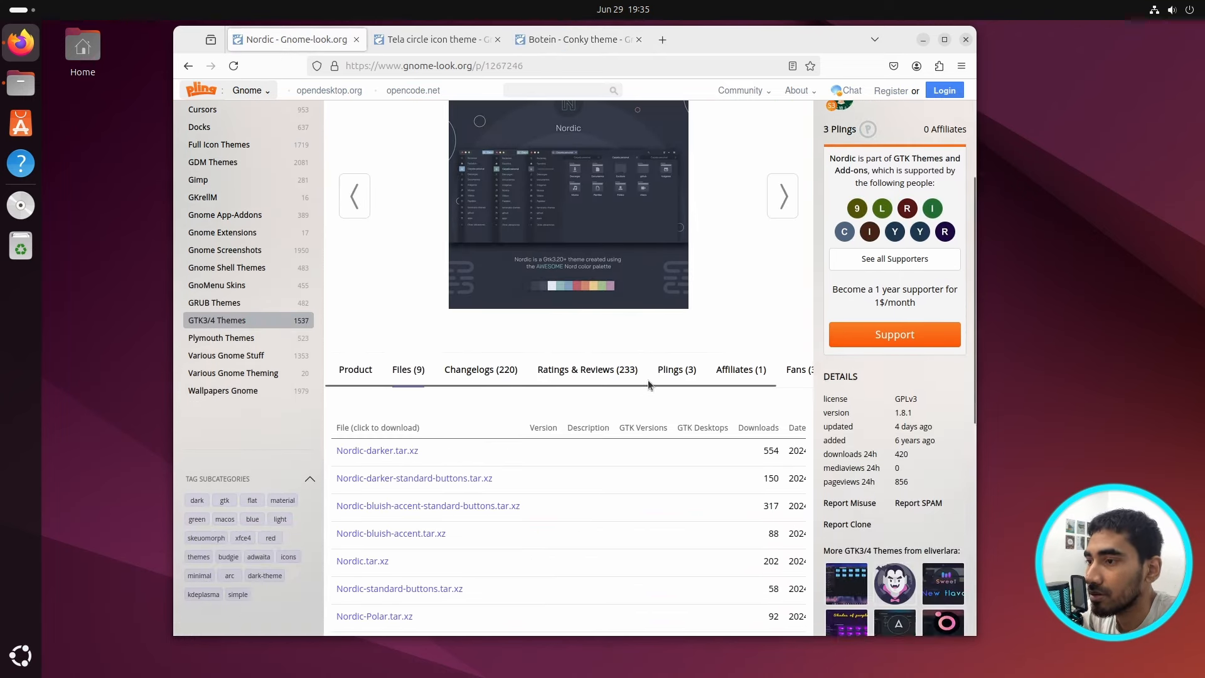
pyautogui.scroll(2, 604, 418)
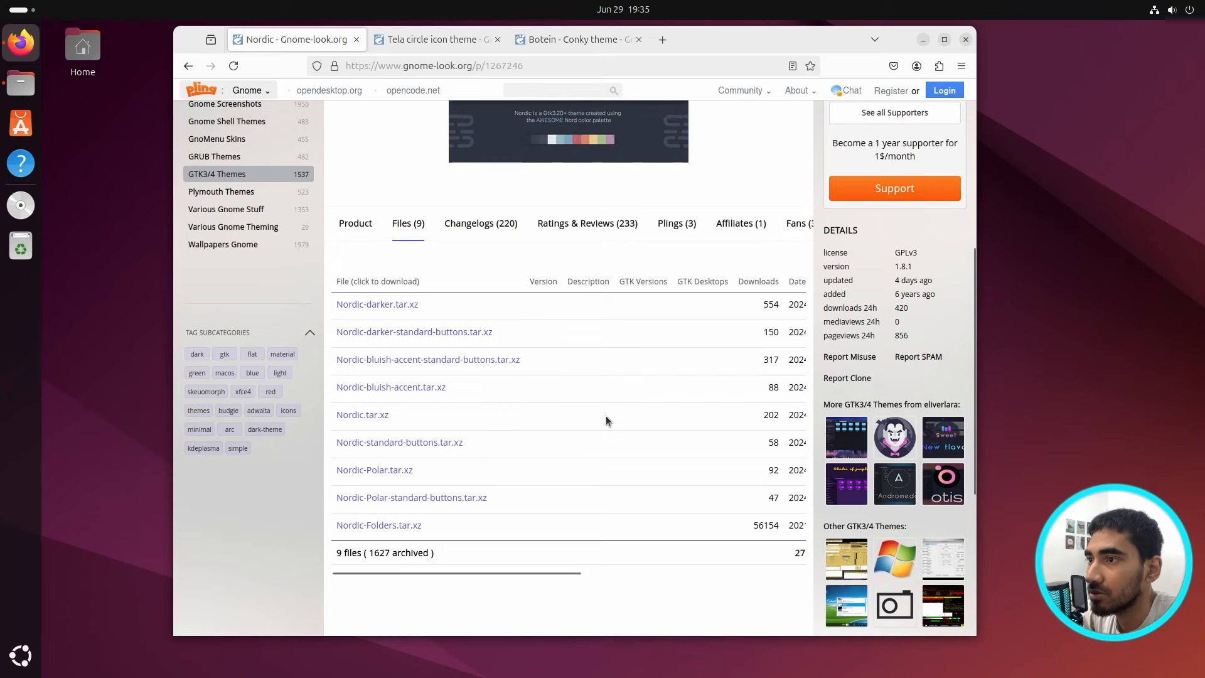
pyautogui.scroll(2, 635, 389)
pyautogui.click(396, 391)
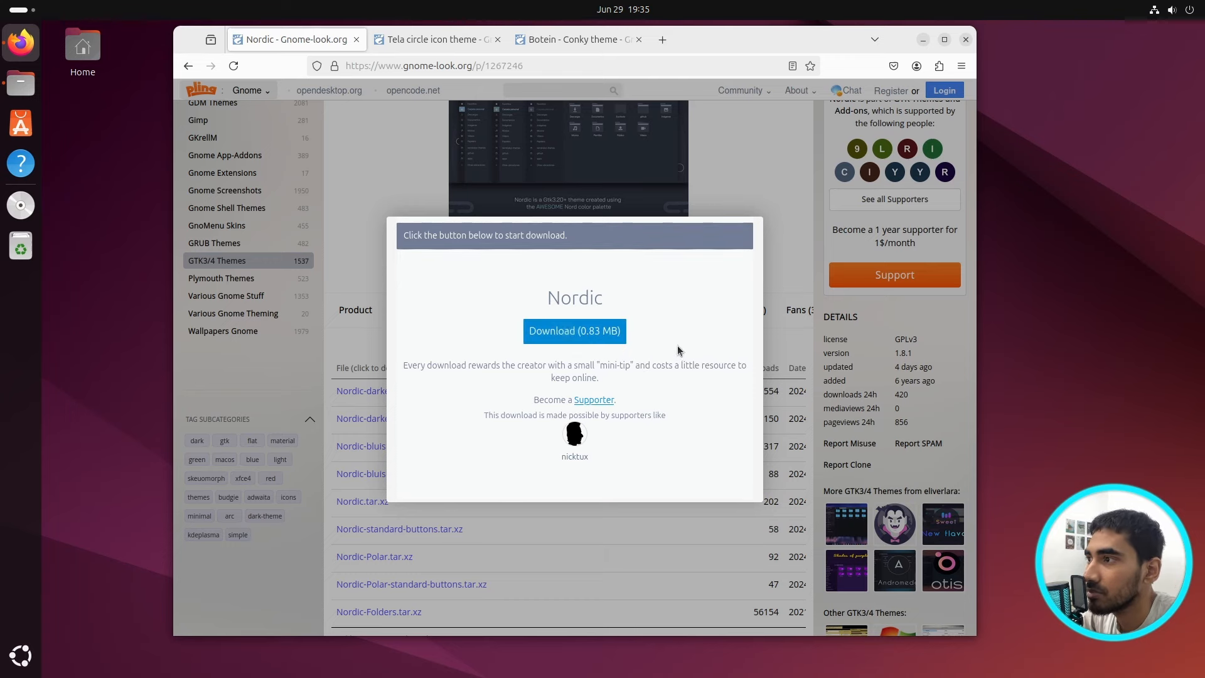
pyautogui.click(574, 339)
# Step: Download Tela-circle-black.tar.xz from the Tela circle icon theme's file list
pyautogui.click(432, 39)
pyautogui.scroll(-4, 528, 301)
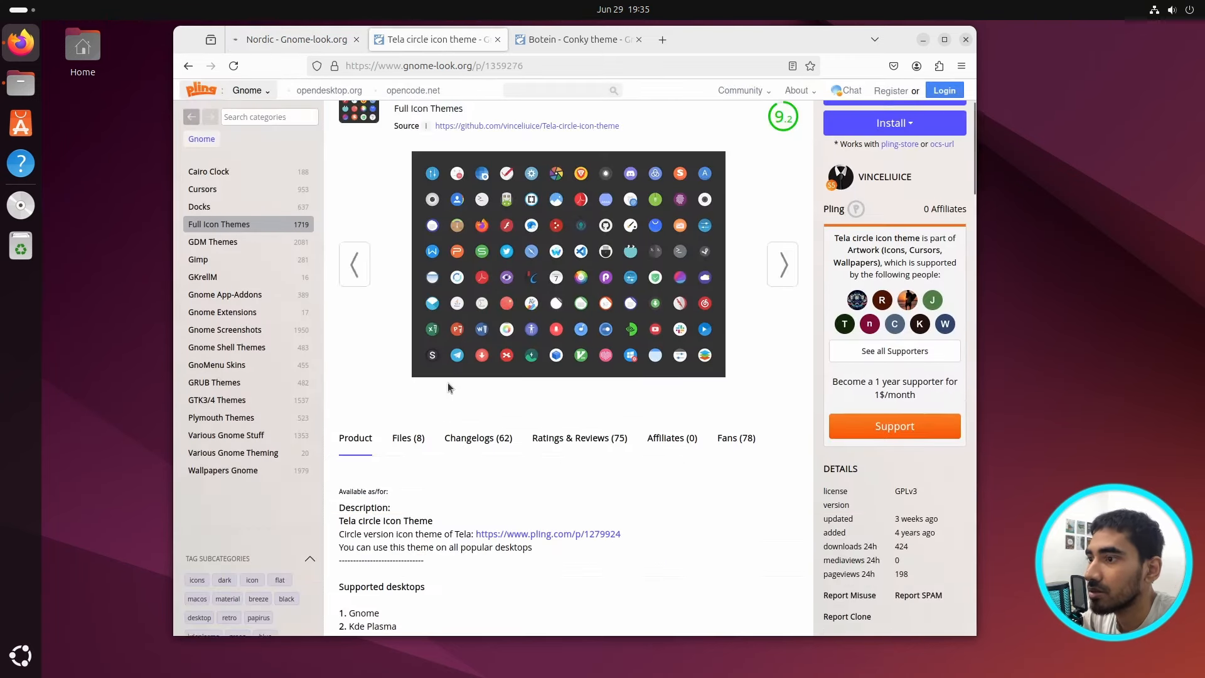
pyautogui.click(404, 384)
pyautogui.scroll(-2, 660, 482)
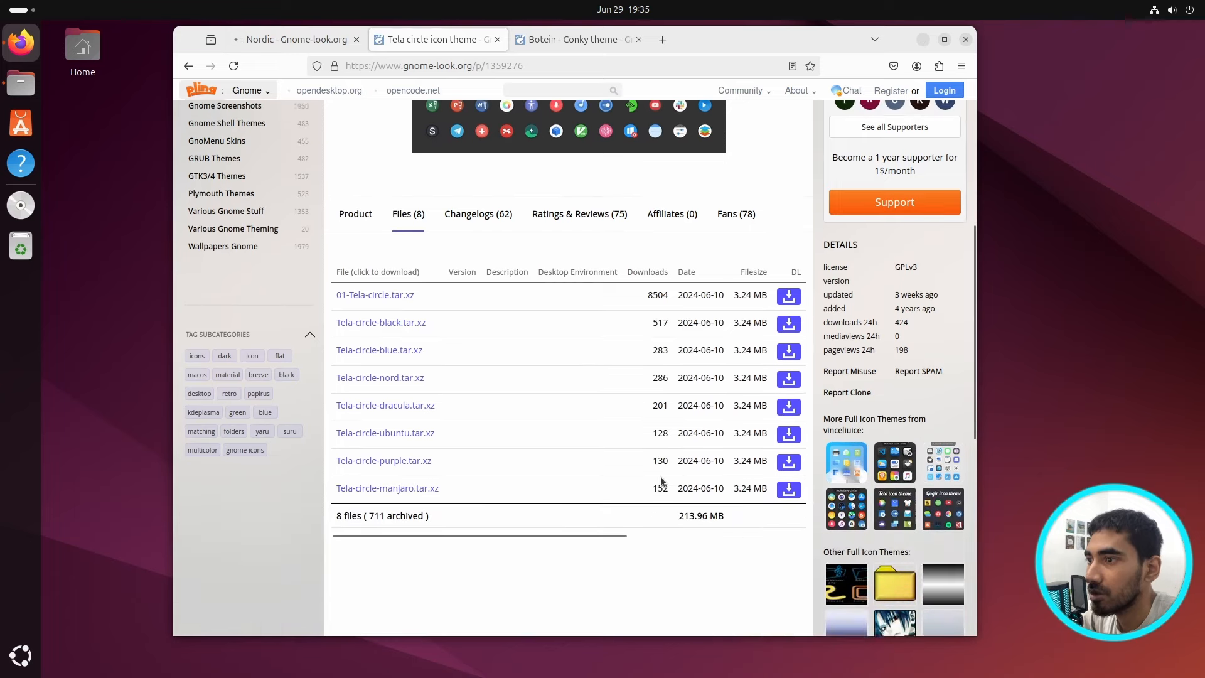
pyautogui.click(387, 323)
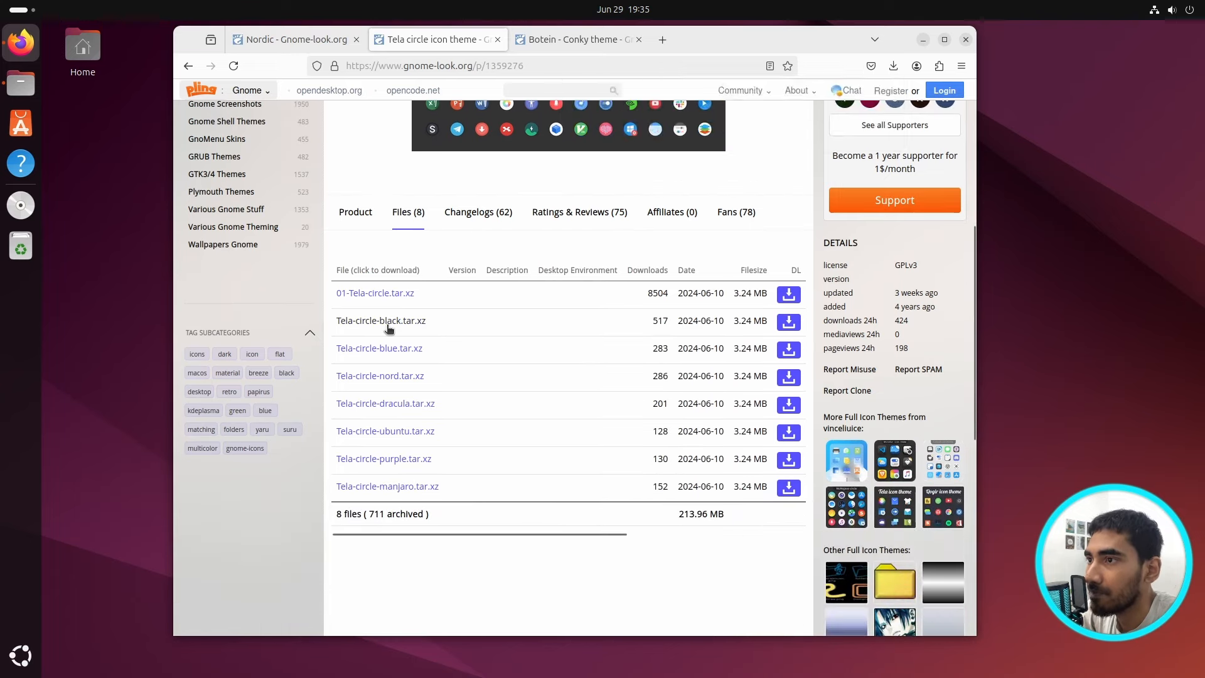
pyautogui.click(387, 323)
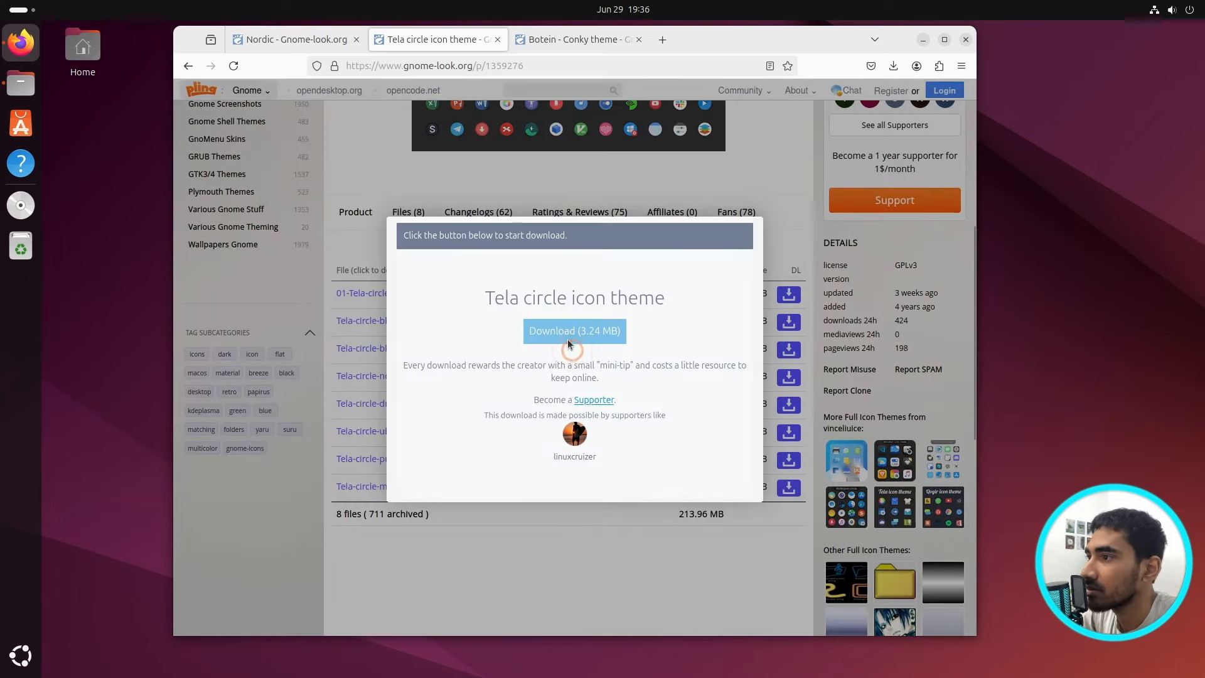
# Step: Download the Playerctl and Celsius variant Botein-PLyrctlC-v2.5.zip from the Botein conky theme's file list
pyautogui.click(574, 48)
pyautogui.scroll(-2, 376, 439)
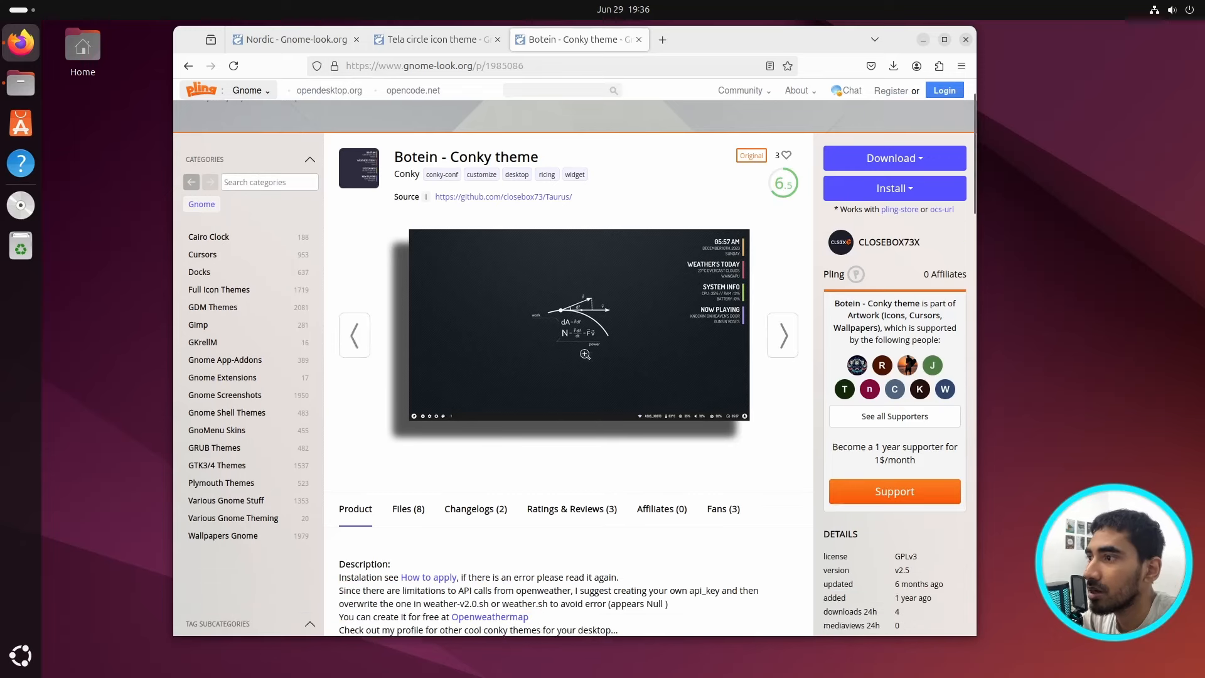
pyautogui.scroll(-3, 408, 439)
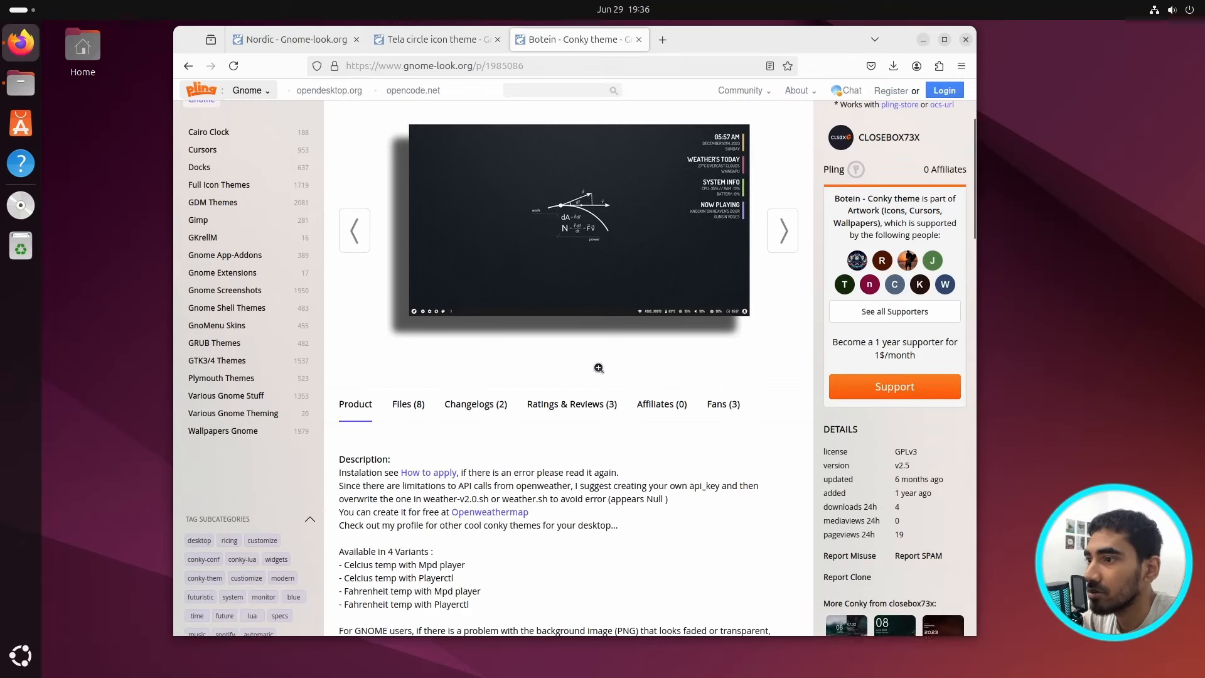
pyautogui.click(421, 394)
pyautogui.scroll(-3, 474, 390)
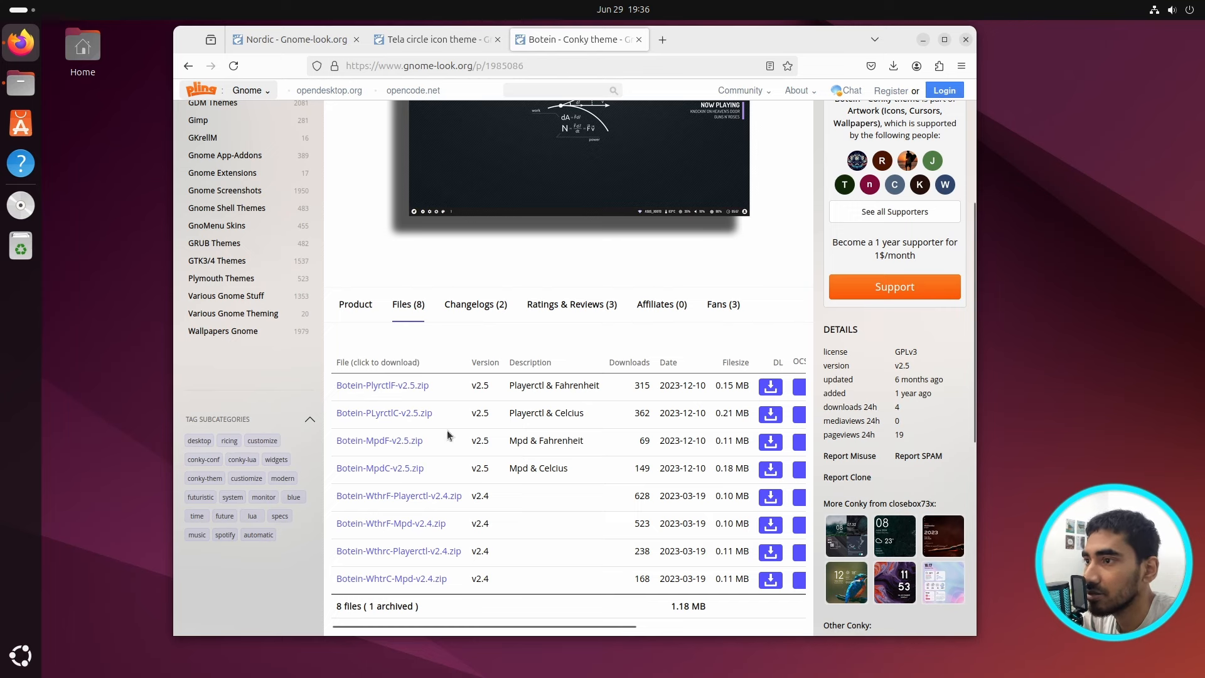
pyautogui.click(380, 414)
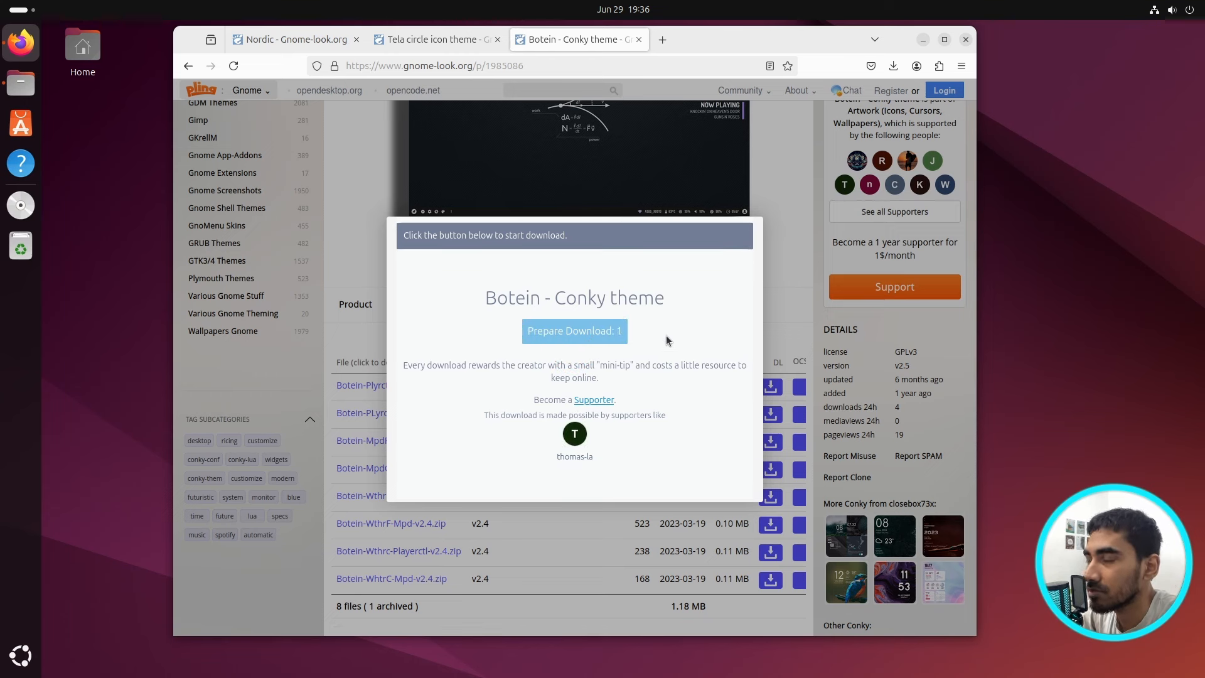
pyautogui.click(570, 341)
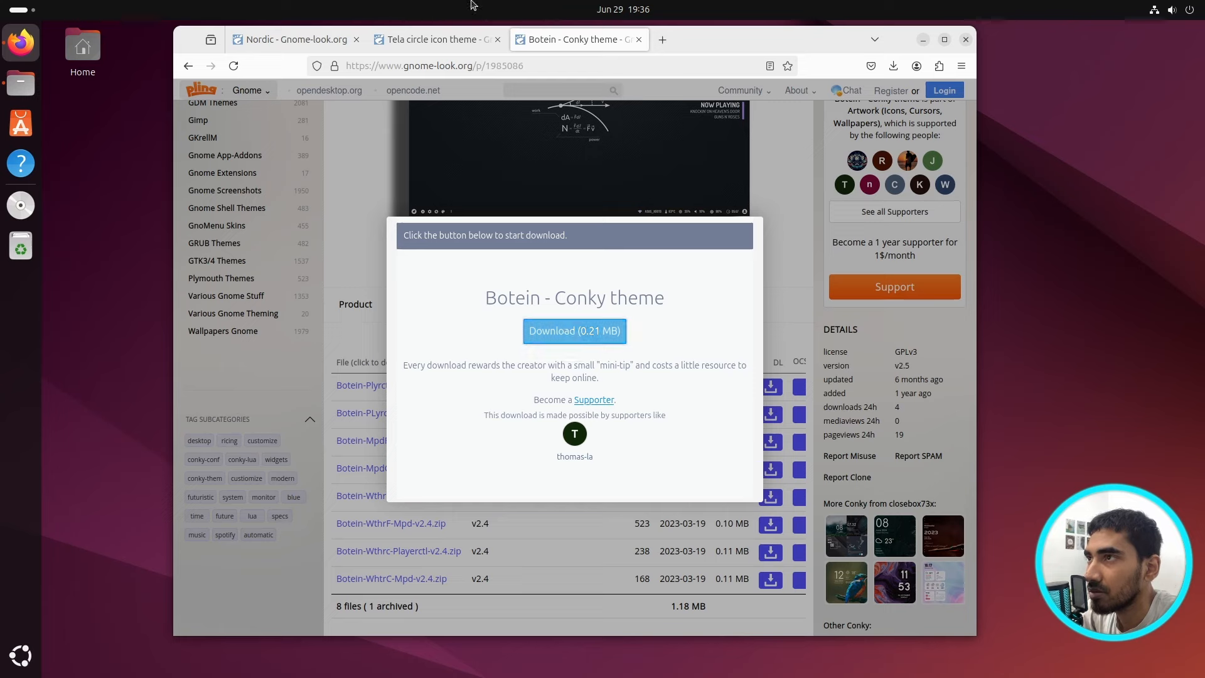
# Step: Check the browser's download progress for the three theme archives and close the browser
pyautogui.click(434, 40)
pyautogui.click(578, 330)
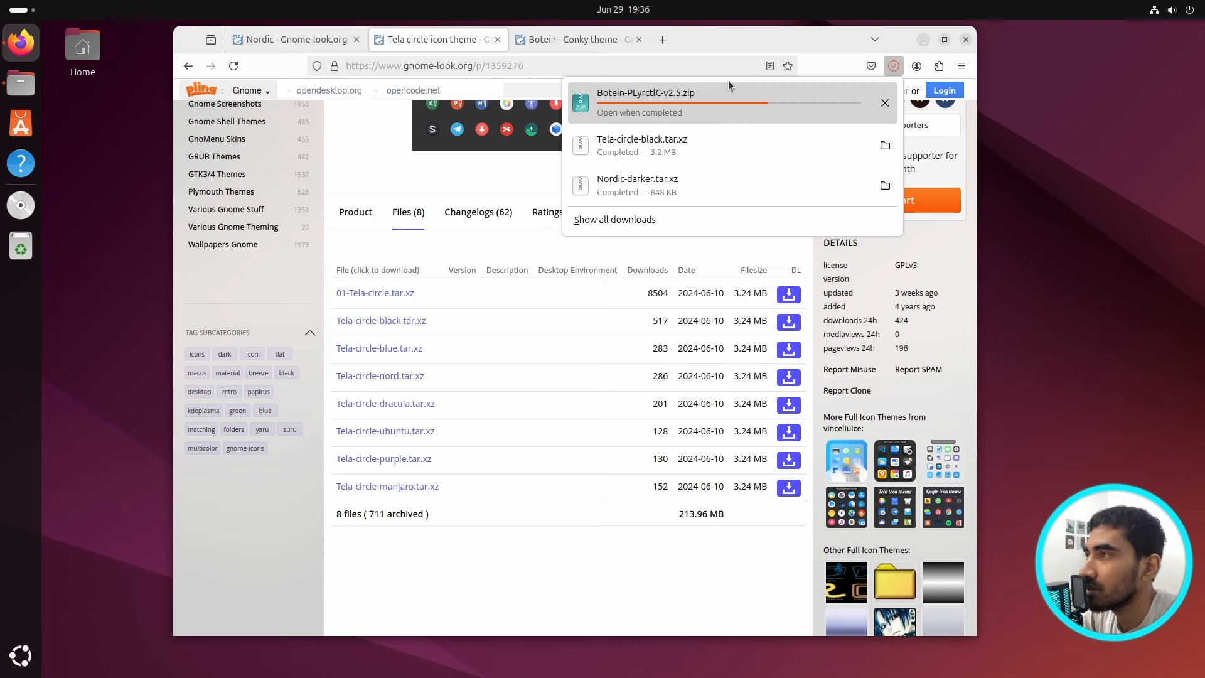
pyautogui.click(830, 40)
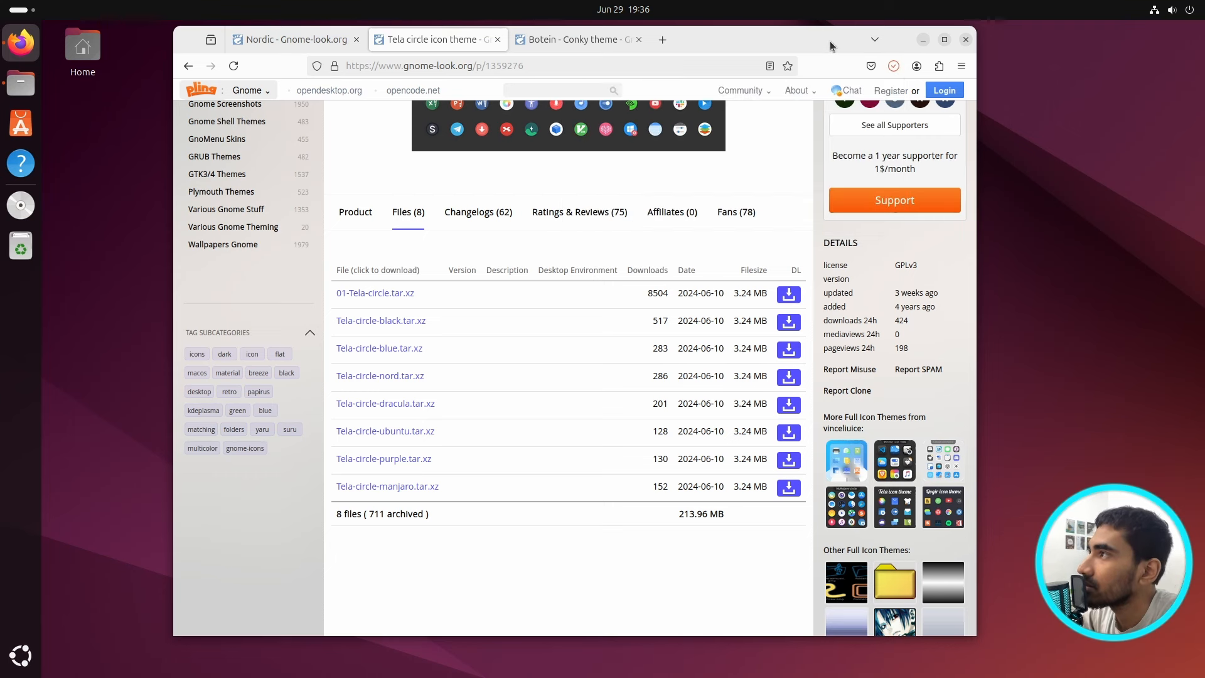
pyautogui.click(894, 65)
pyautogui.click(966, 40)
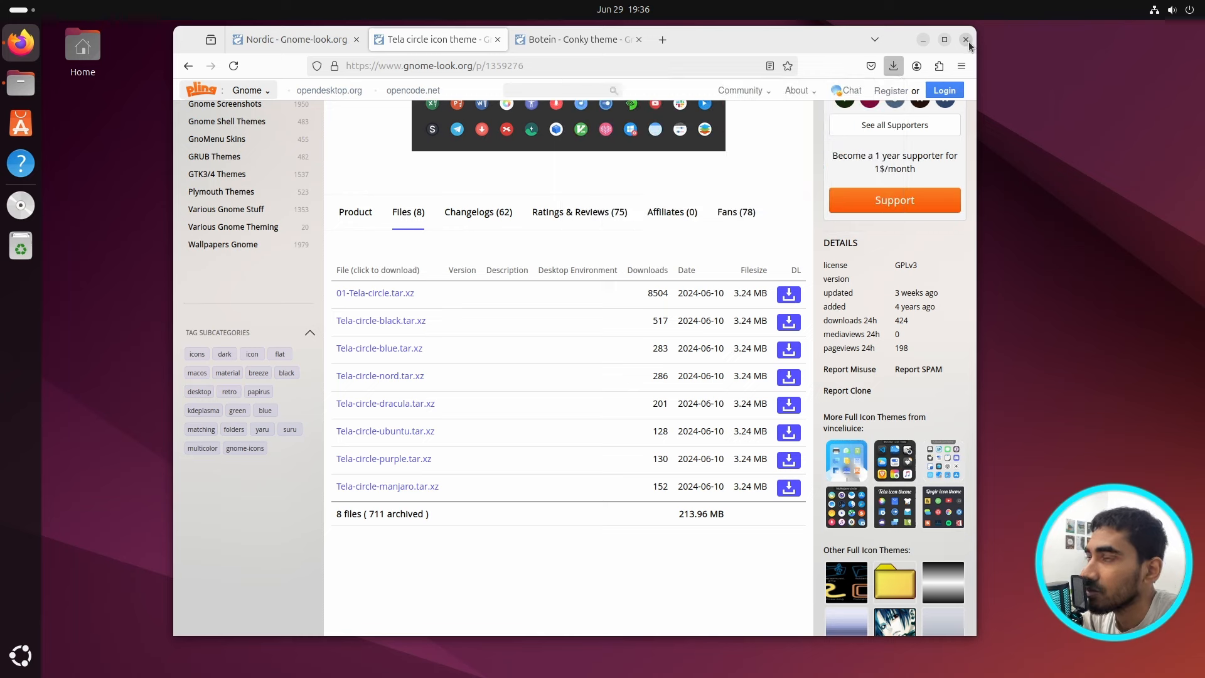
pyautogui.click(966, 41)
# Step: Extract the Botein, Tela-circle-black and Nordic-darker archives in the Downloads folder
pyautogui.click(682, 287)
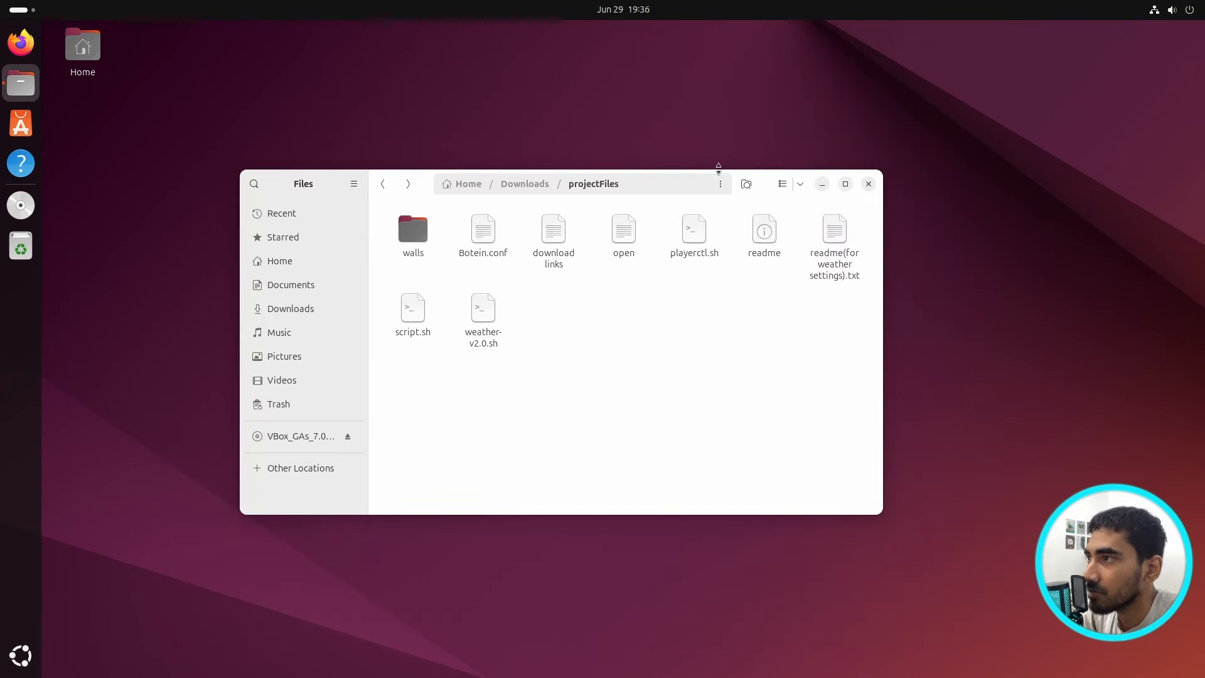
pyautogui.click(290, 309)
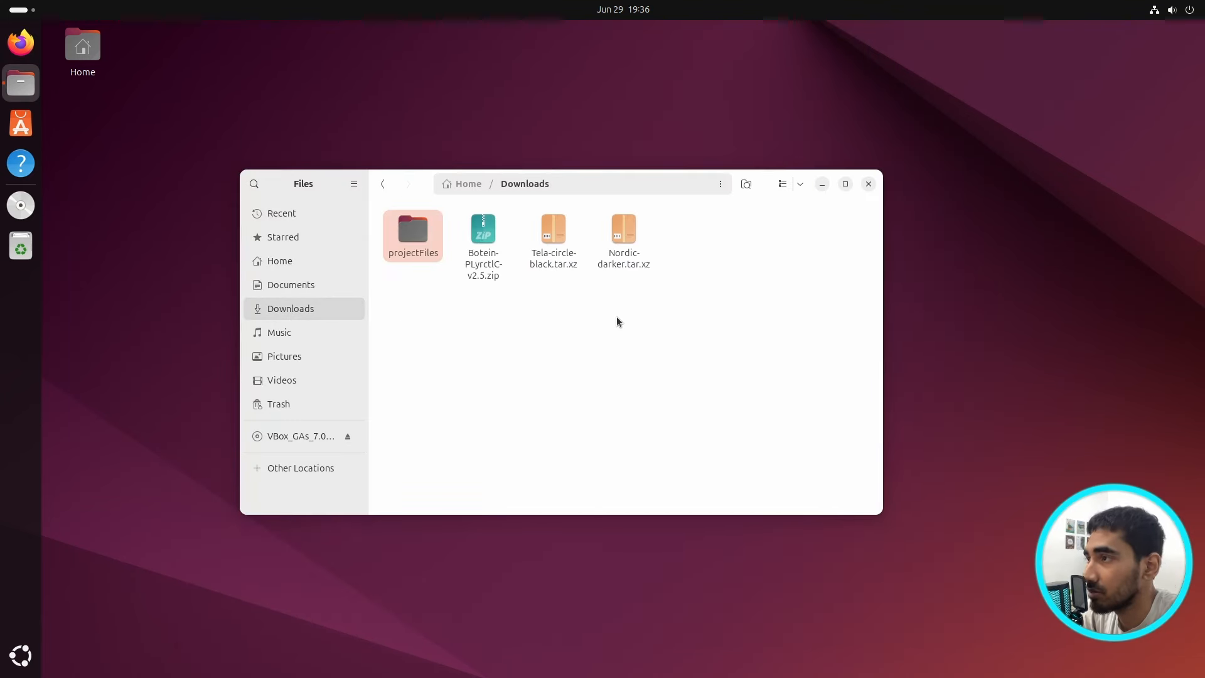
pyautogui.click(641, 298)
pyautogui.moveTo(676, 289); pyautogui.dragTo(480, 237)
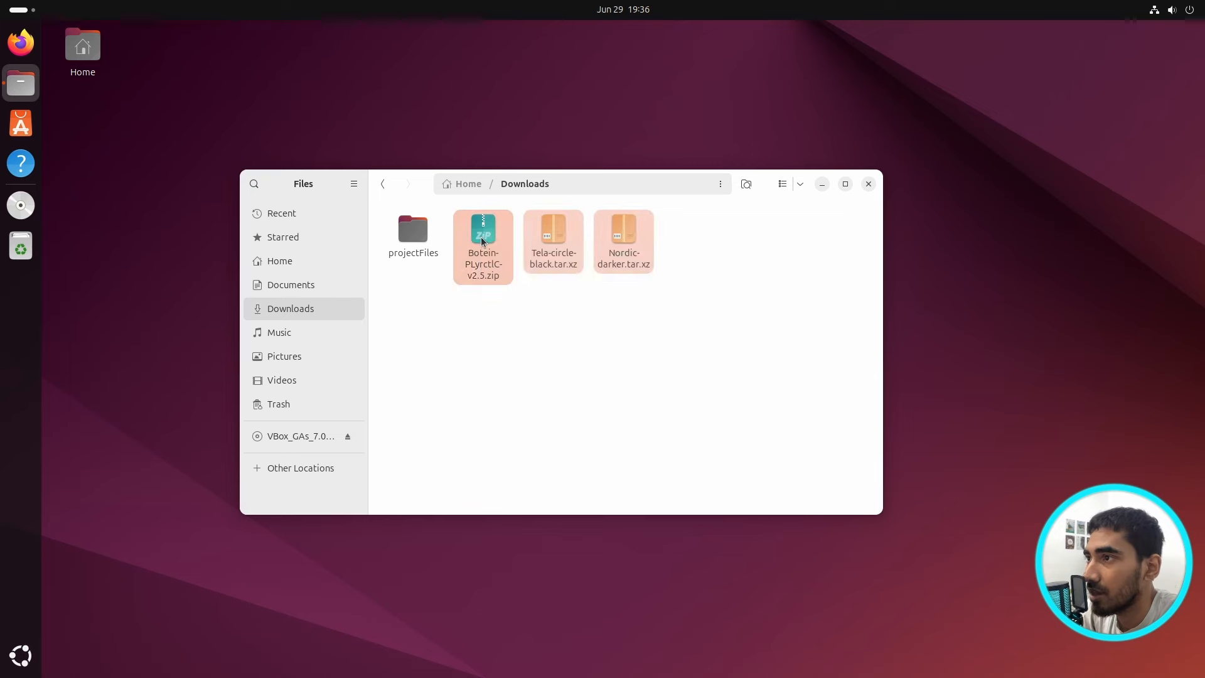
pyautogui.rightClick(480, 237)
pyautogui.click(554, 280)
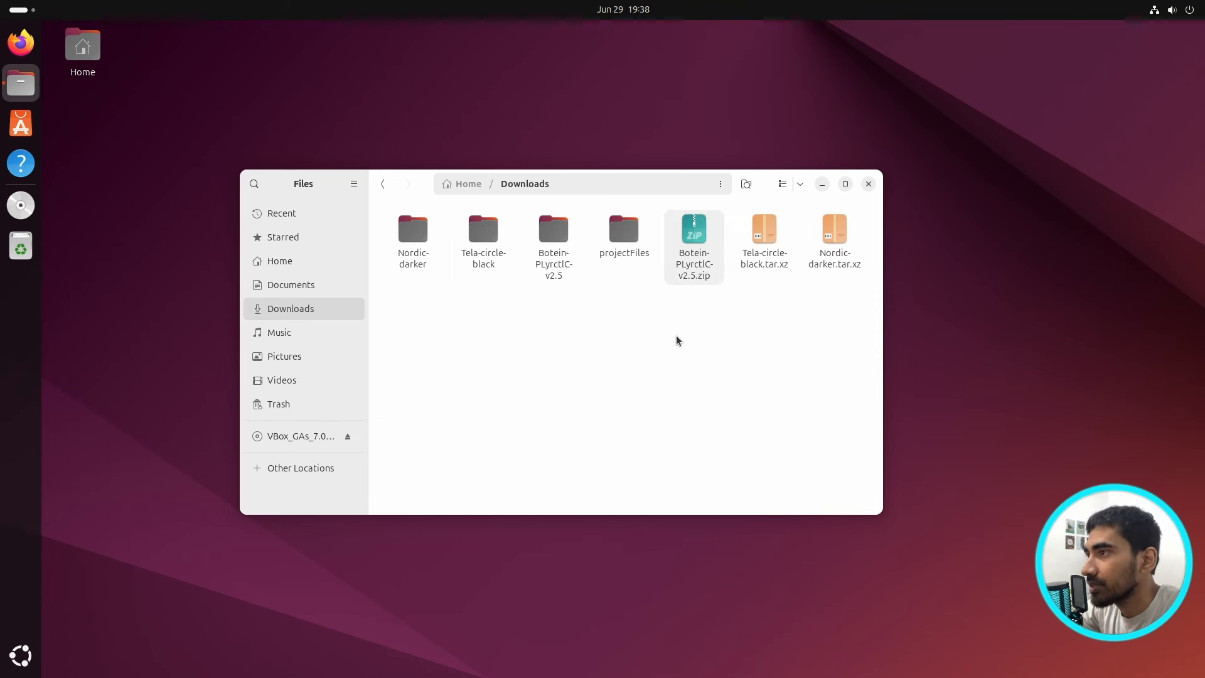
# Step: Move the three original theme archives in Downloads to the trash and dismiss the notification
pyautogui.moveTo(677, 340); pyautogui.dragTo(979, 210)
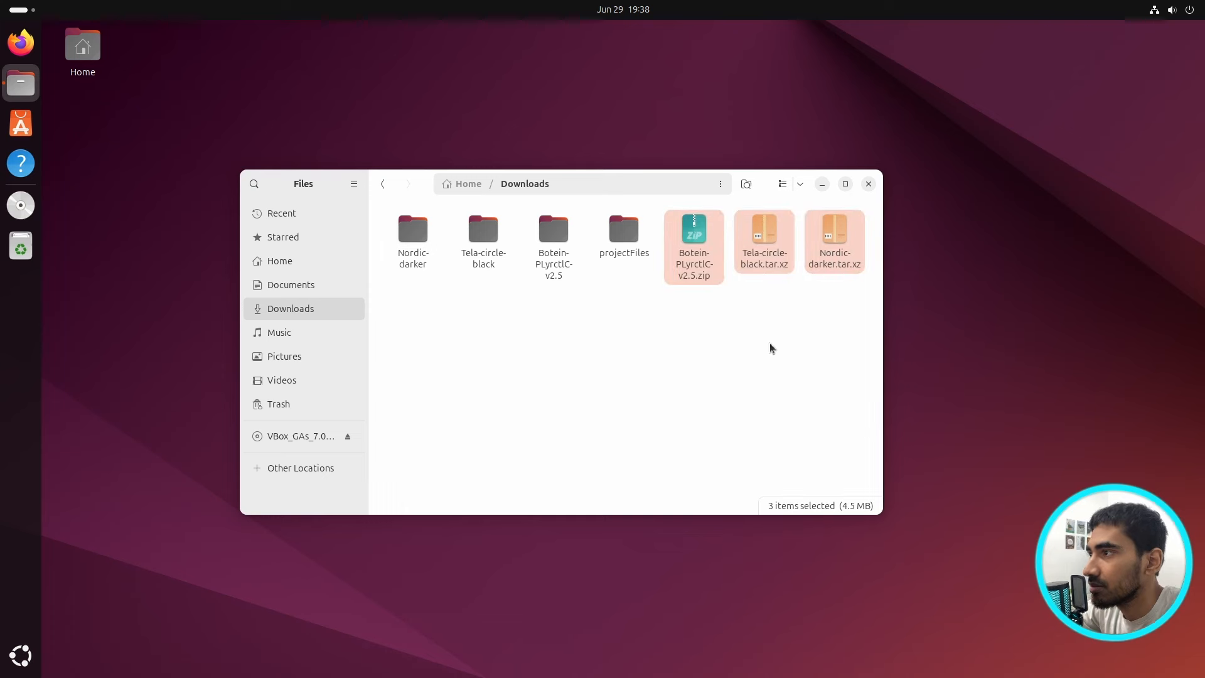
pyautogui.press('Delete')
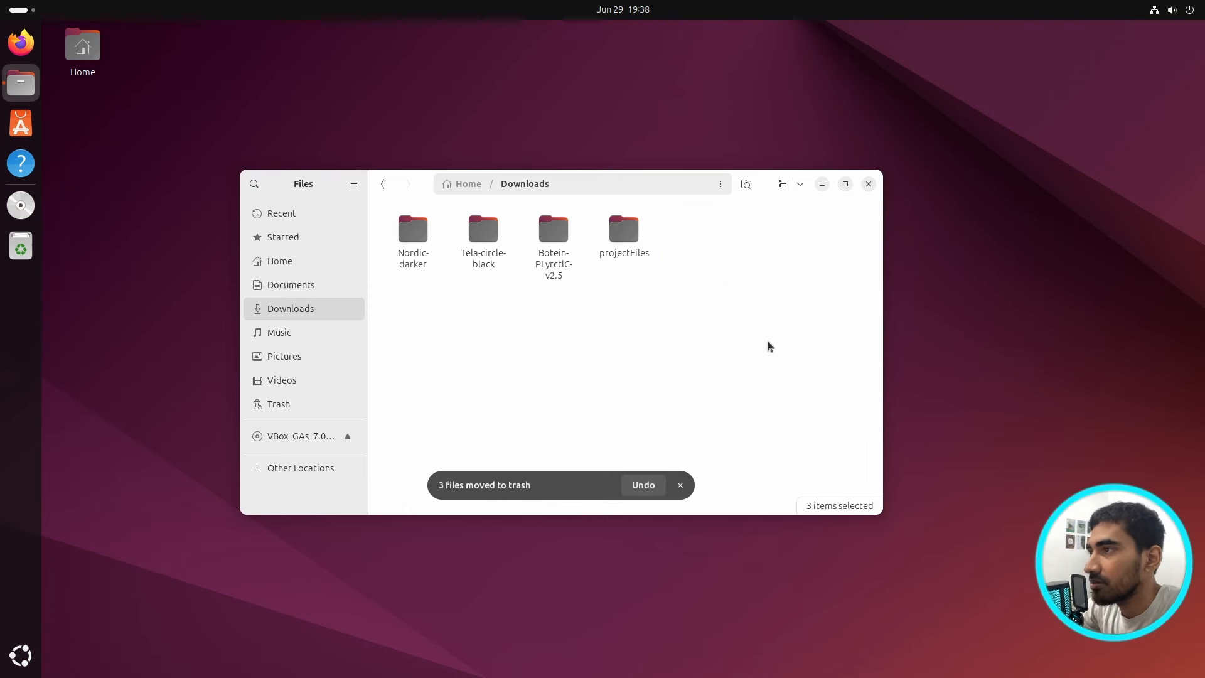
pyautogui.click(685, 481)
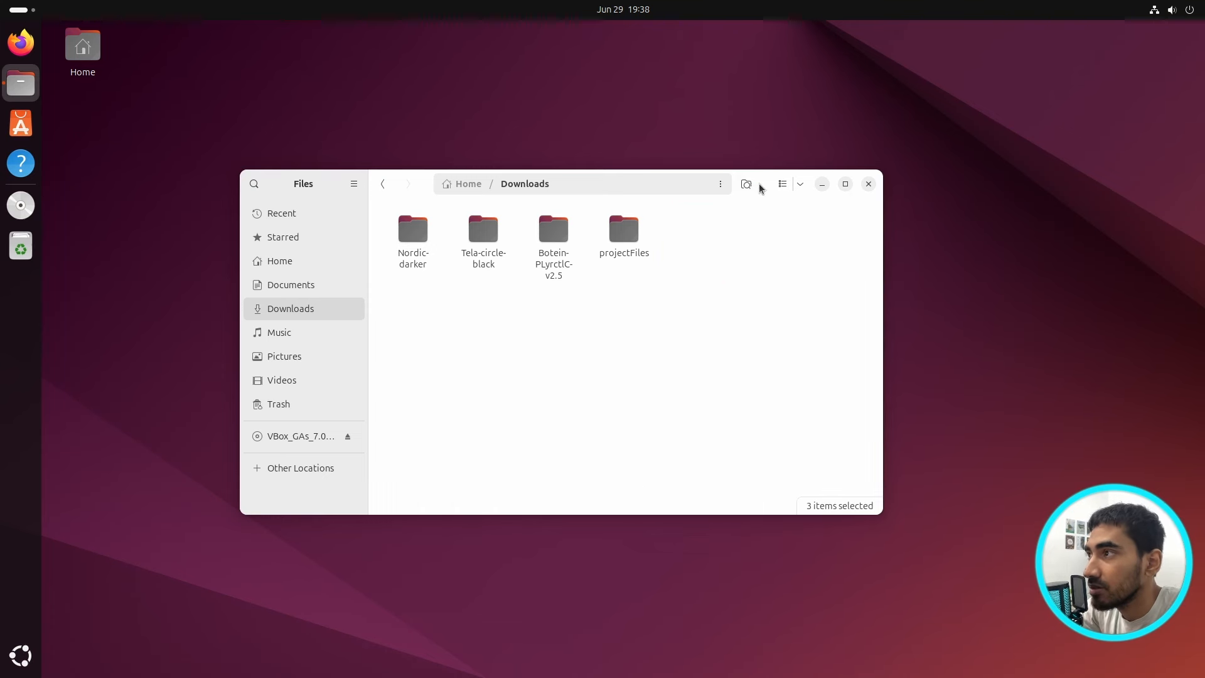
# Step: Open the projectFiles folder in a second file manager window and arrange it side by side with the Downloads window
pyautogui.moveTo(764, 188); pyautogui.dragTo(767, 195)
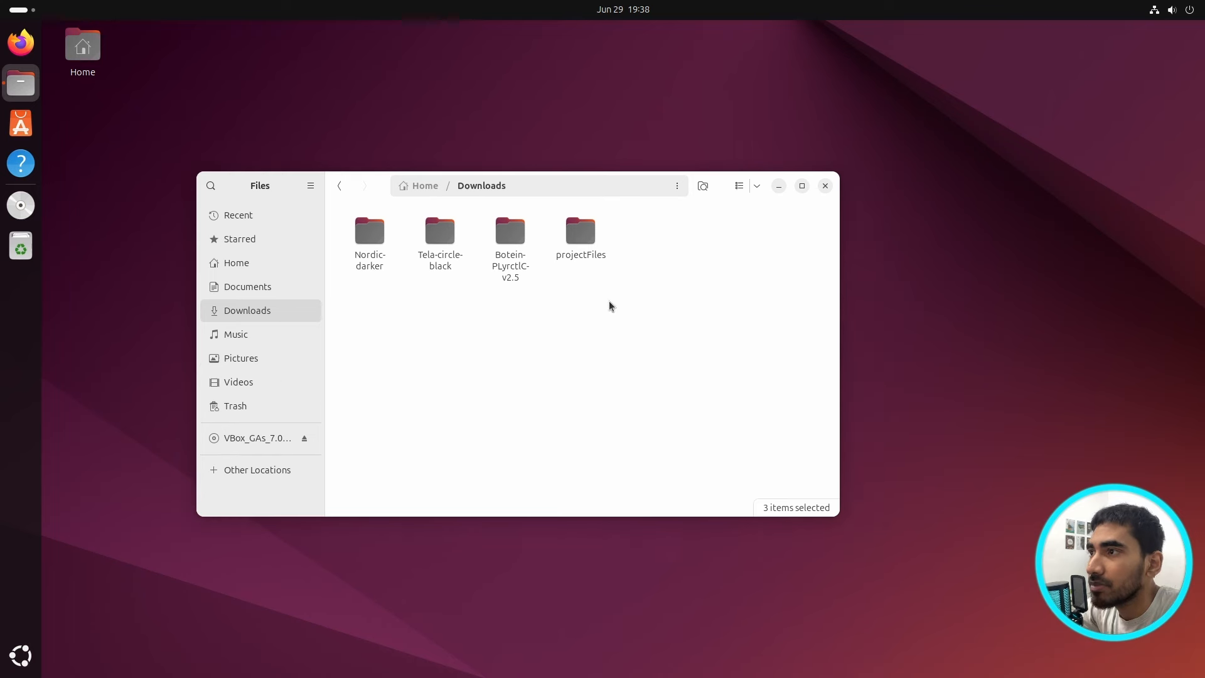
pyautogui.rightClick(577, 238)
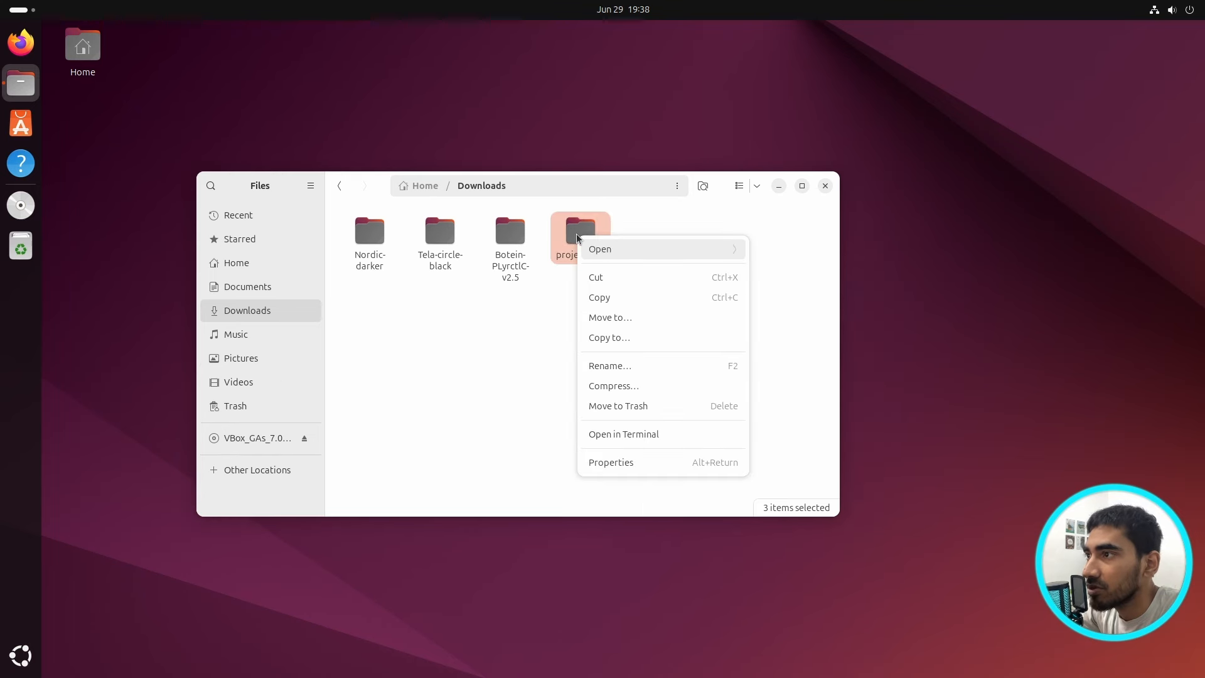
pyautogui.click(487, 383)
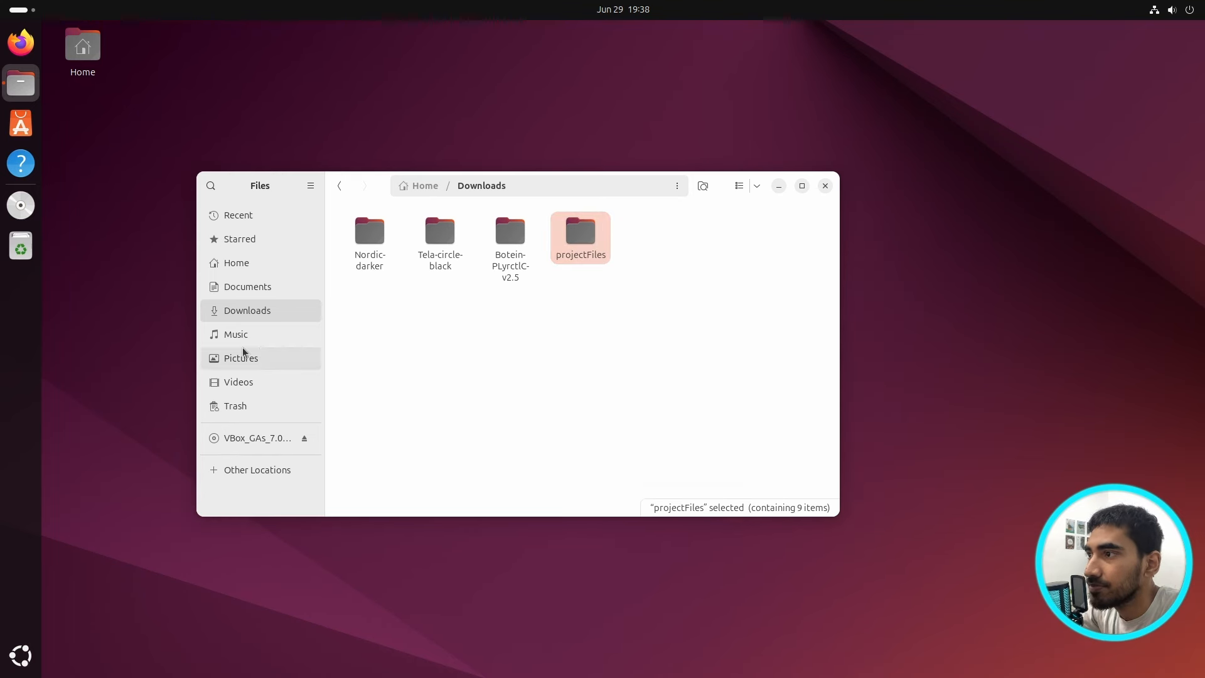
pyautogui.rightClick(242, 312)
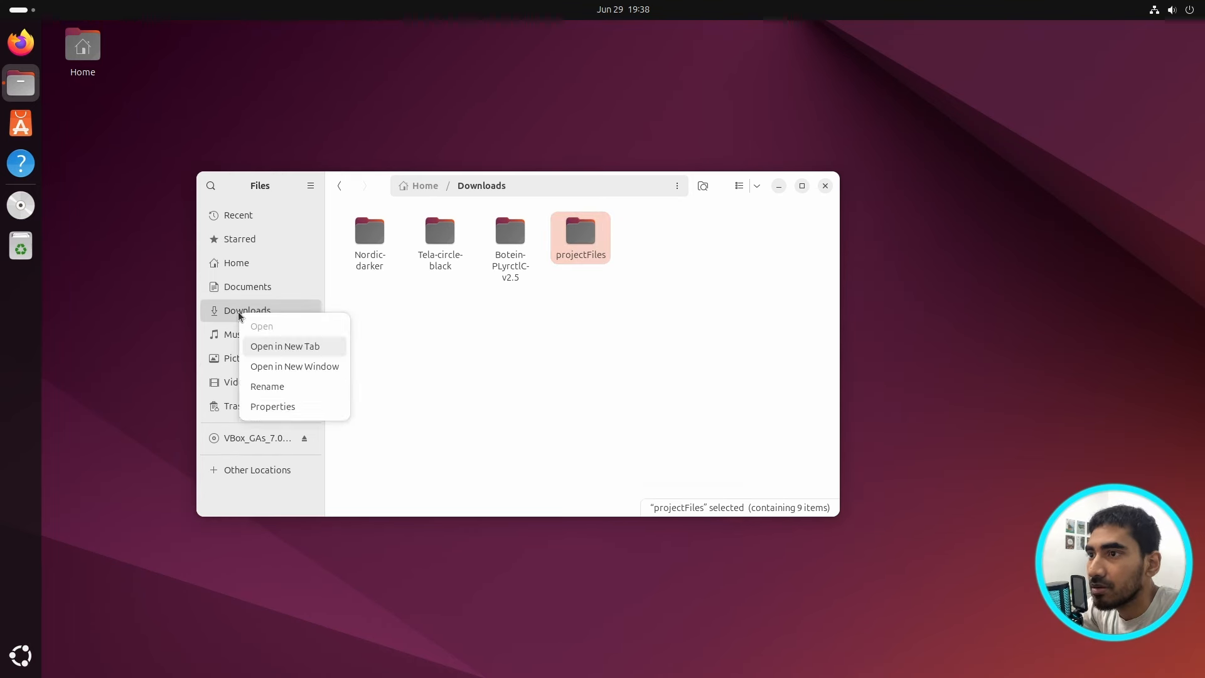
pyautogui.click(287, 367)
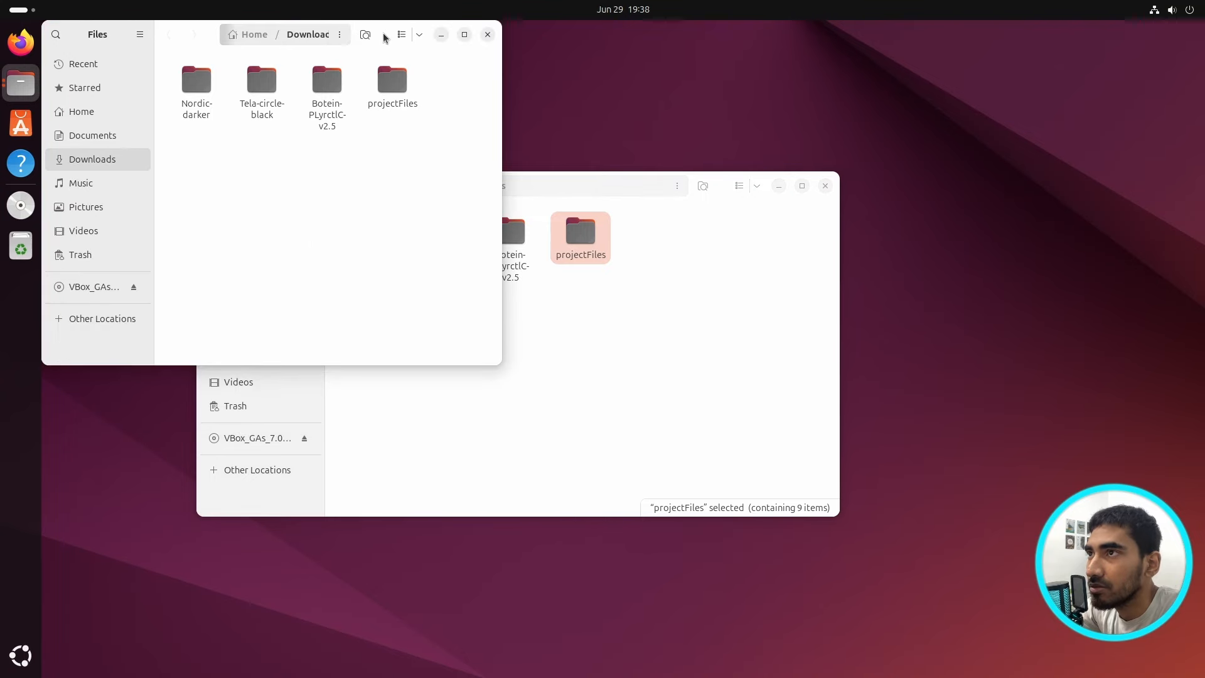
pyautogui.moveTo(385, 35); pyautogui.dragTo(1076, 172)
pyautogui.doubleClick(1082, 222)
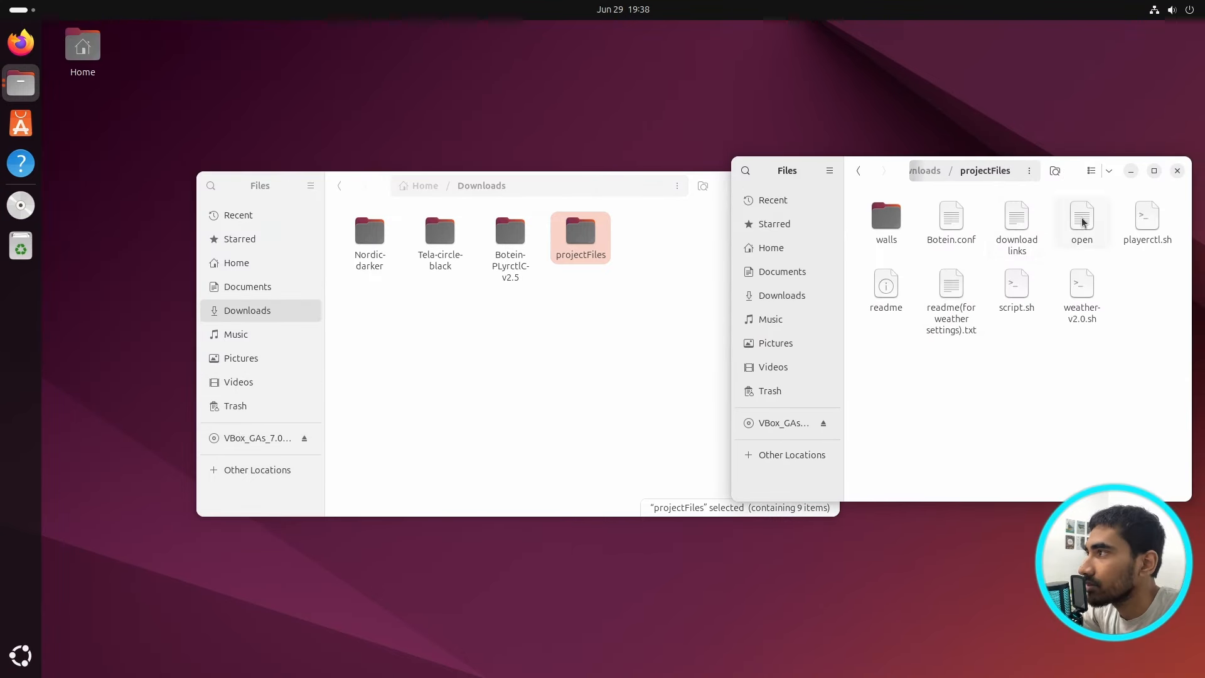
pyautogui.moveTo(721, 189); pyautogui.dragTo(589, 167)
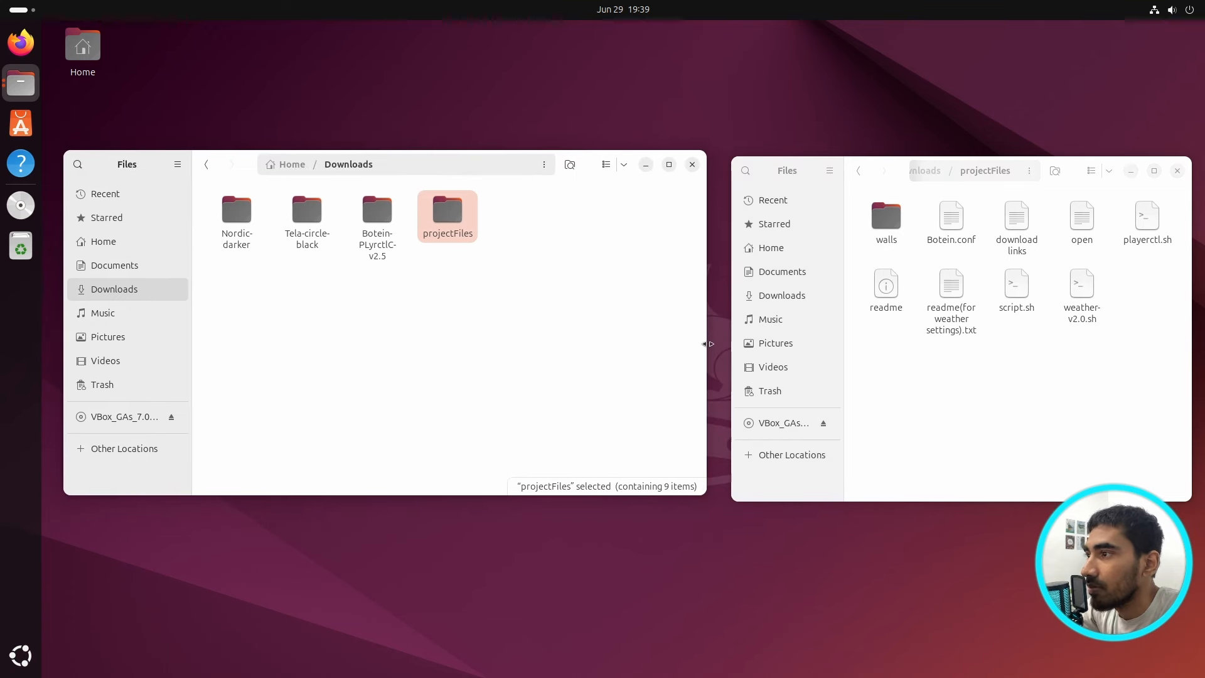
pyautogui.moveTo(707, 343); pyautogui.dragTo(483, 379)
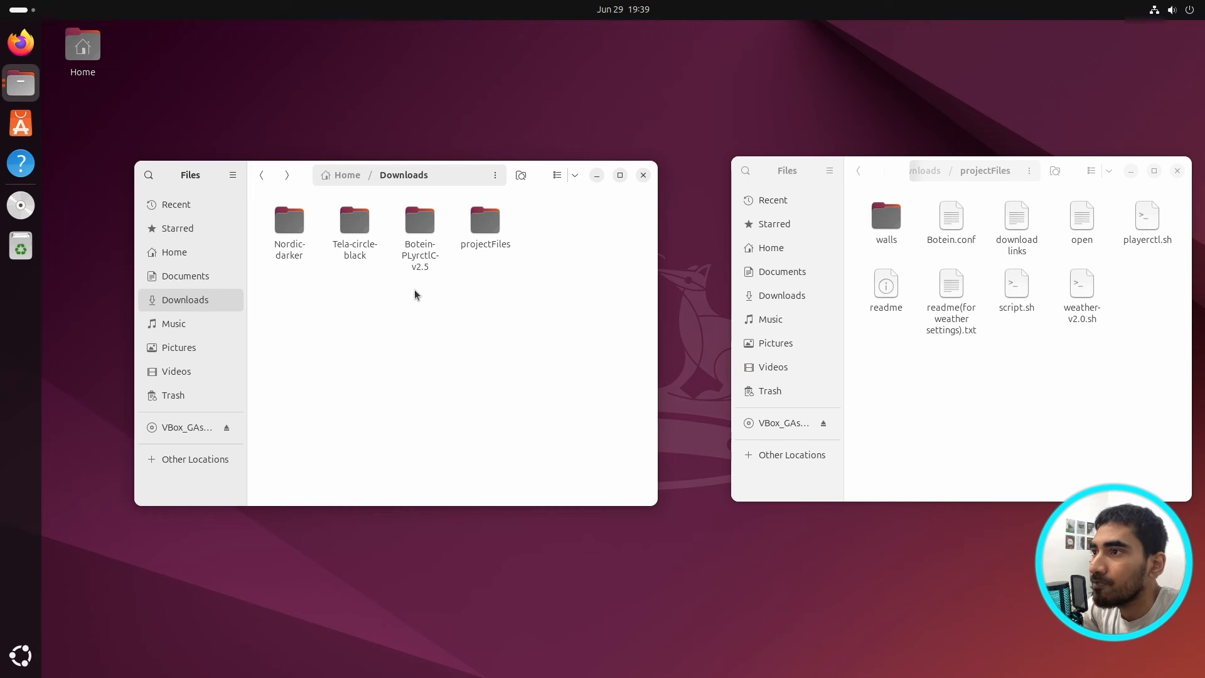
# Step: Move the Botein folder from the extracted Botein-PLyrctlC-v2.5 folder into projectFiles
pyautogui.moveTo(414, 290); pyautogui.dragTo(433, 264)
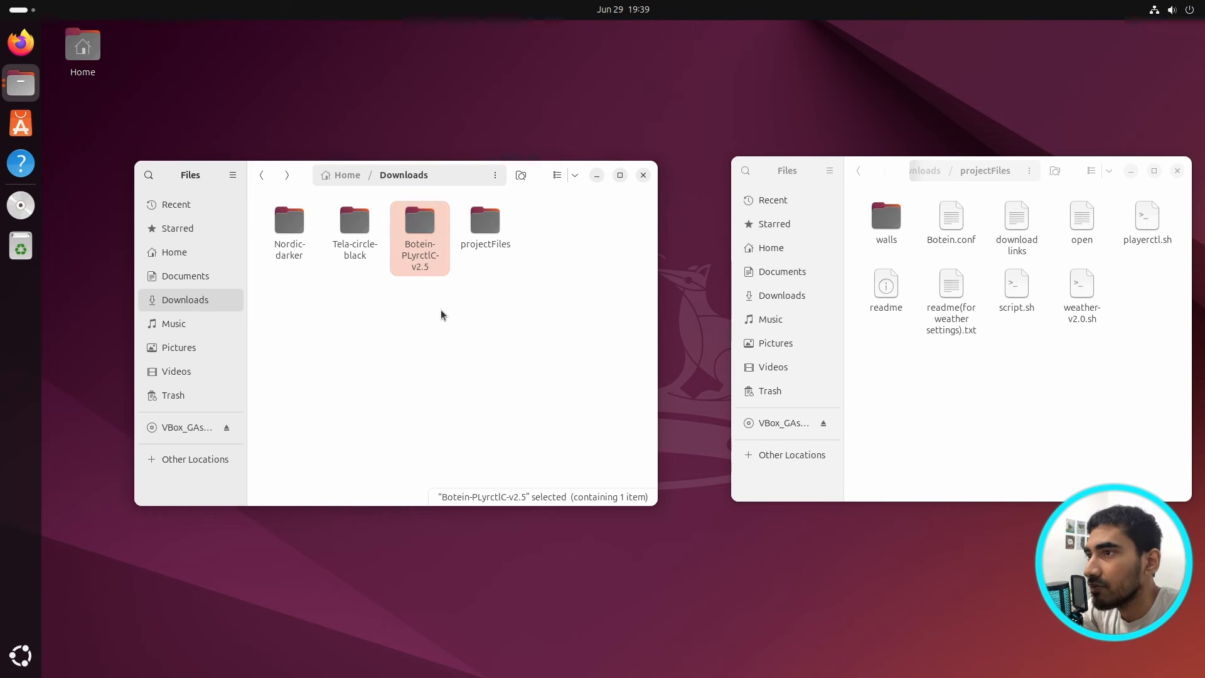
pyautogui.click(442, 314)
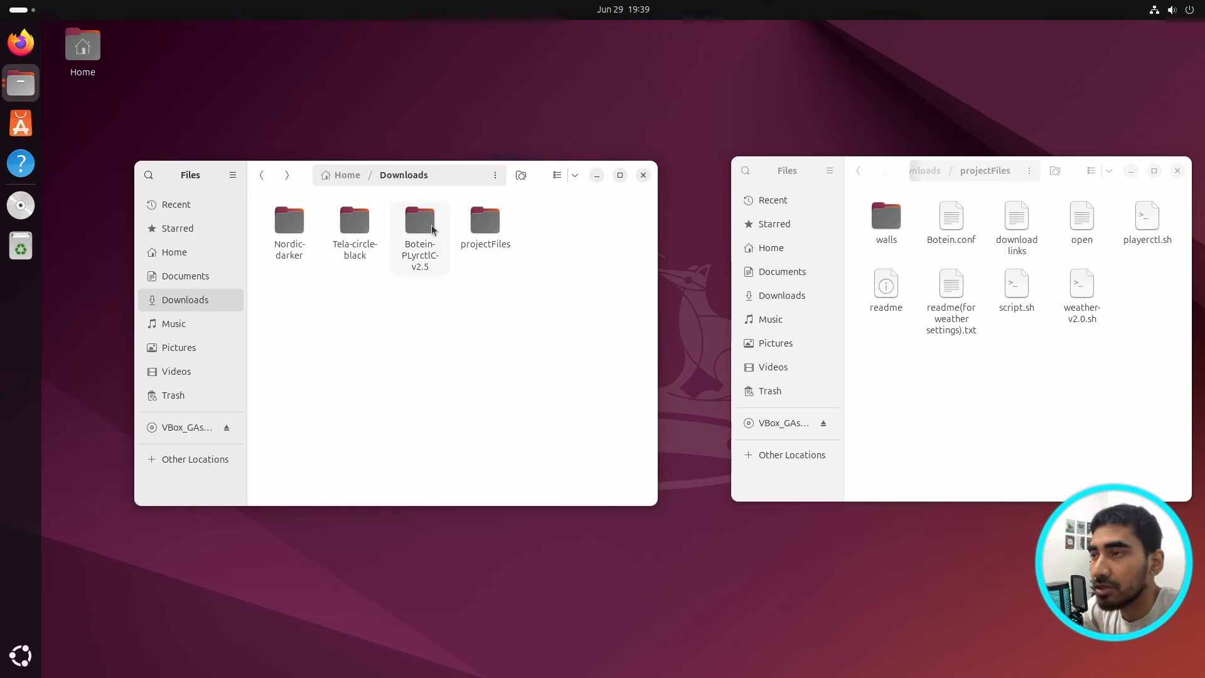
pyautogui.doubleClick(431, 224)
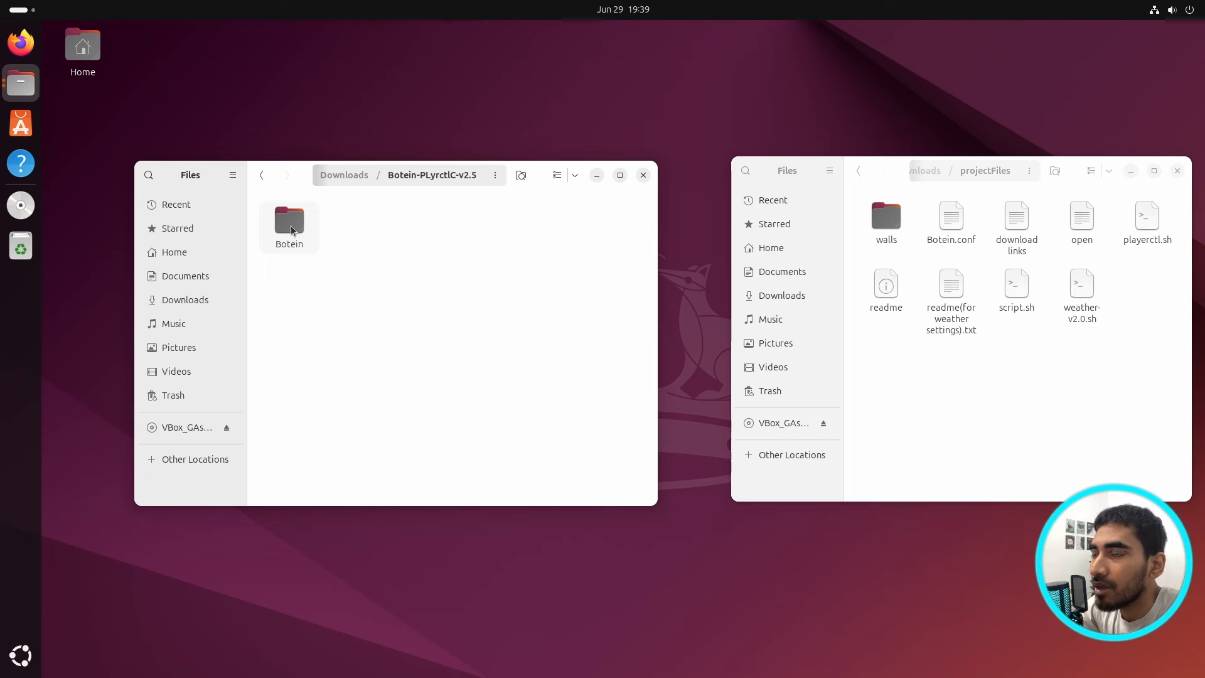
pyautogui.moveTo(291, 225); pyautogui.dragTo(1082, 404)
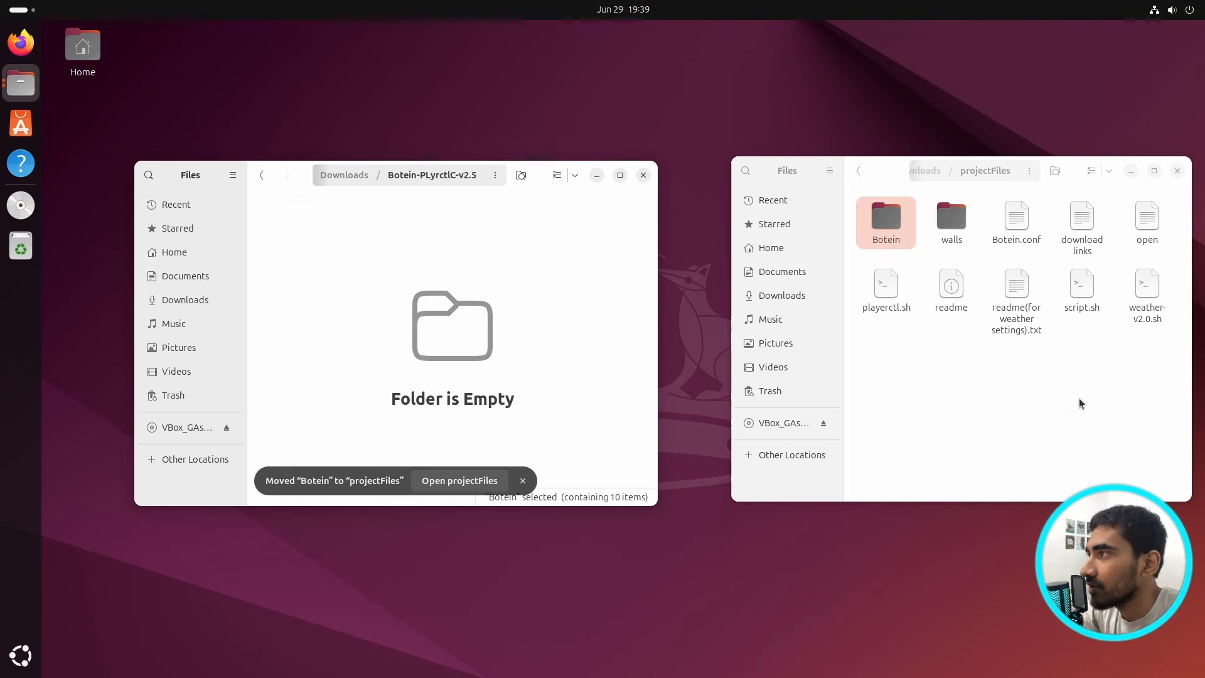
pyautogui.click(960, 415)
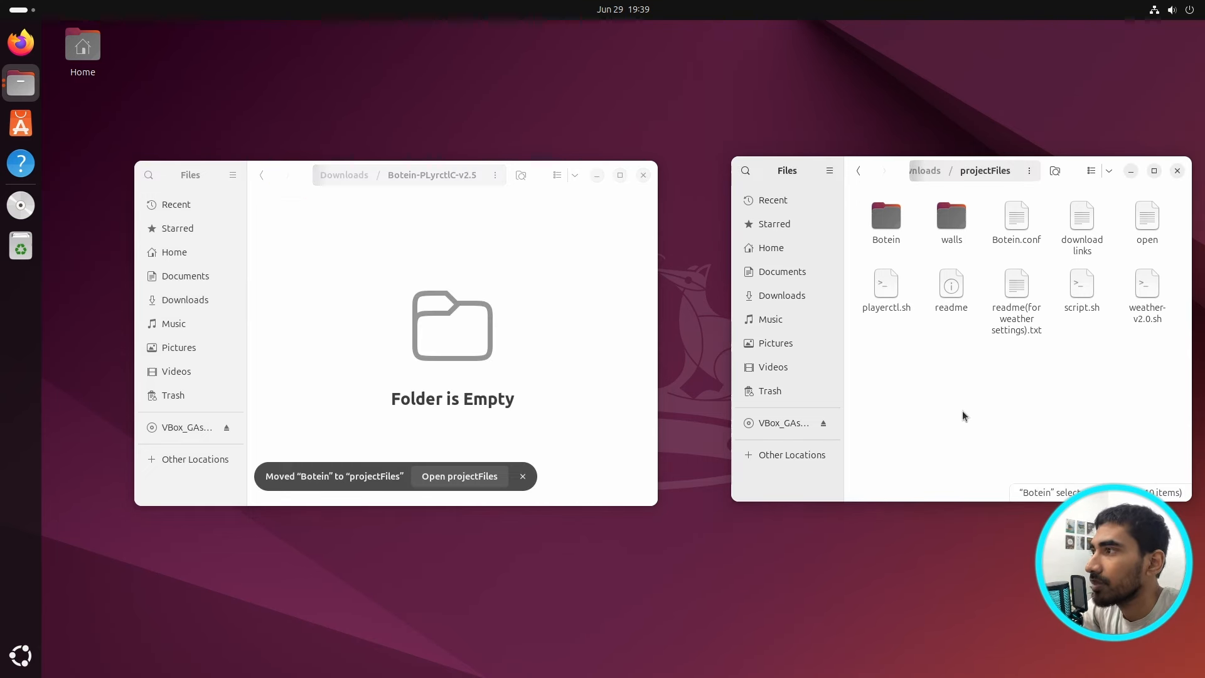
# Step: Open a terminal in the projectFiles folder, centre it on the desktop, and close both file manager windows
pyautogui.click(641, 175)
pyautogui.moveTo(1070, 174); pyautogui.dragTo(739, 151)
pyautogui.rightClick(638, 355)
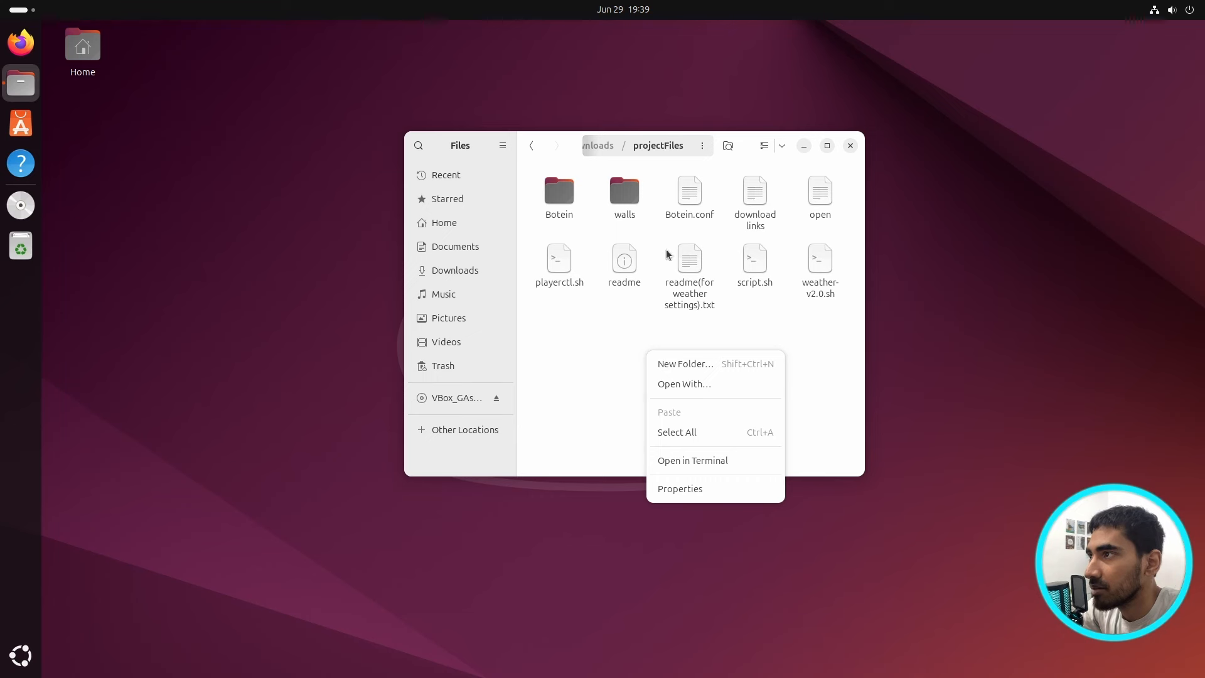
pyautogui.click(725, 461)
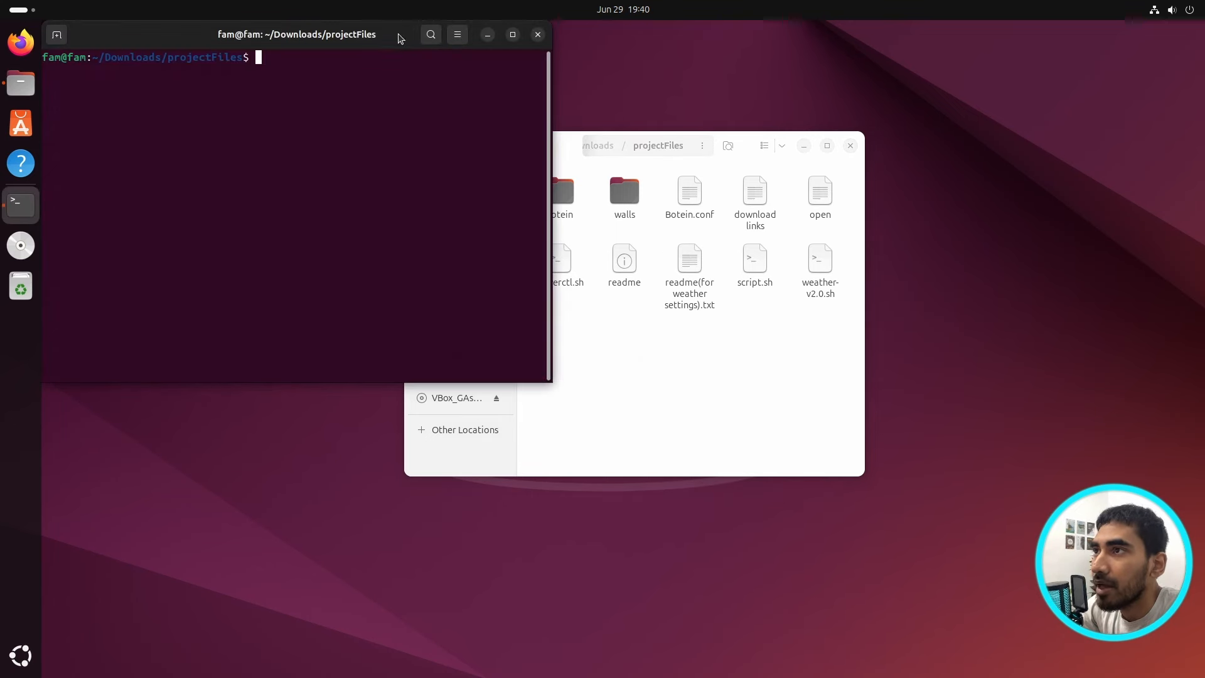
pyautogui.moveTo(398, 38); pyautogui.dragTo(711, 171)
pyautogui.click(805, 149)
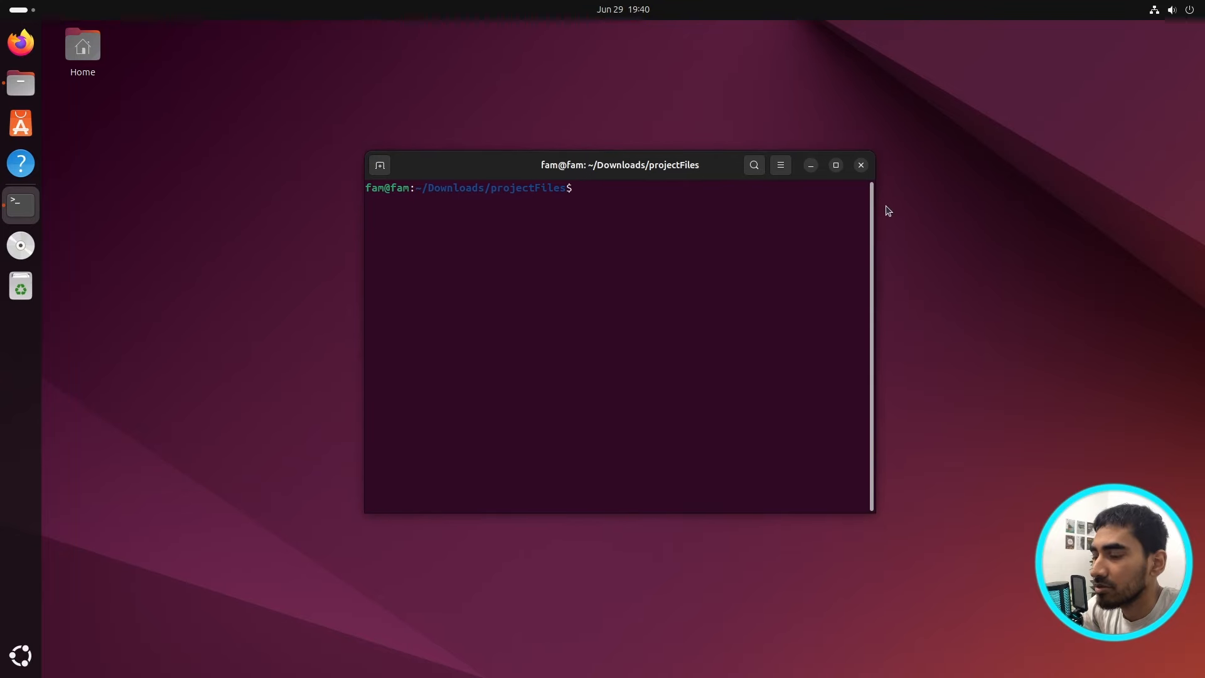
# Step: List the contents of projectFiles in the terminal and run ./script.sh
pyautogui.write('ls')
pyautogui.press('Return')
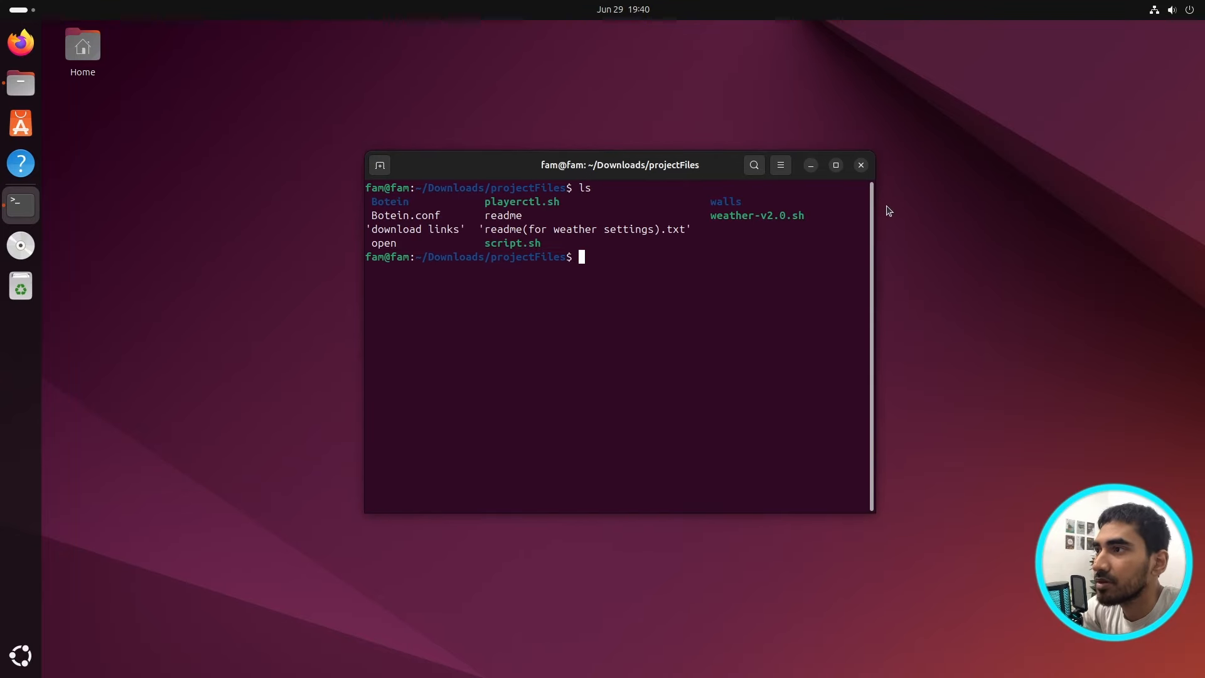
pyautogui.moveTo(537, 244)
pyautogui.mouseDown()
pyautogui.moveTo(483, 244)
pyautogui.moveTo(537, 245)
pyautogui.mouseUp()
pyautogui.write('.')
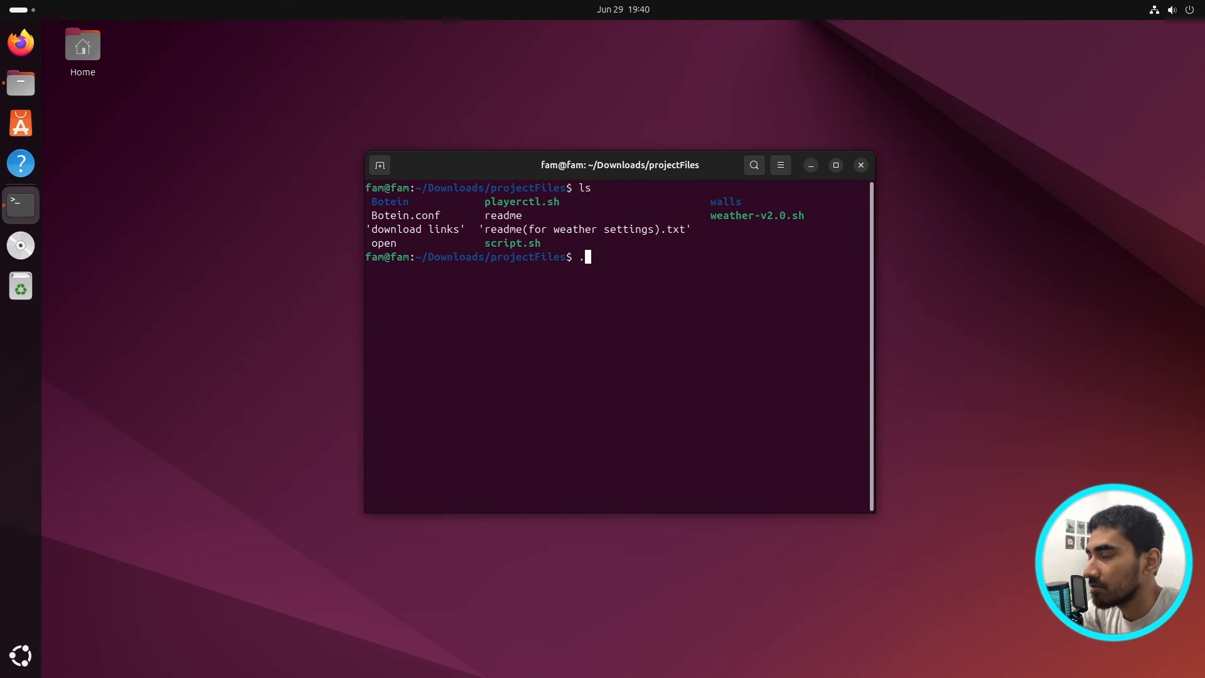
pyautogui.write('/scr')
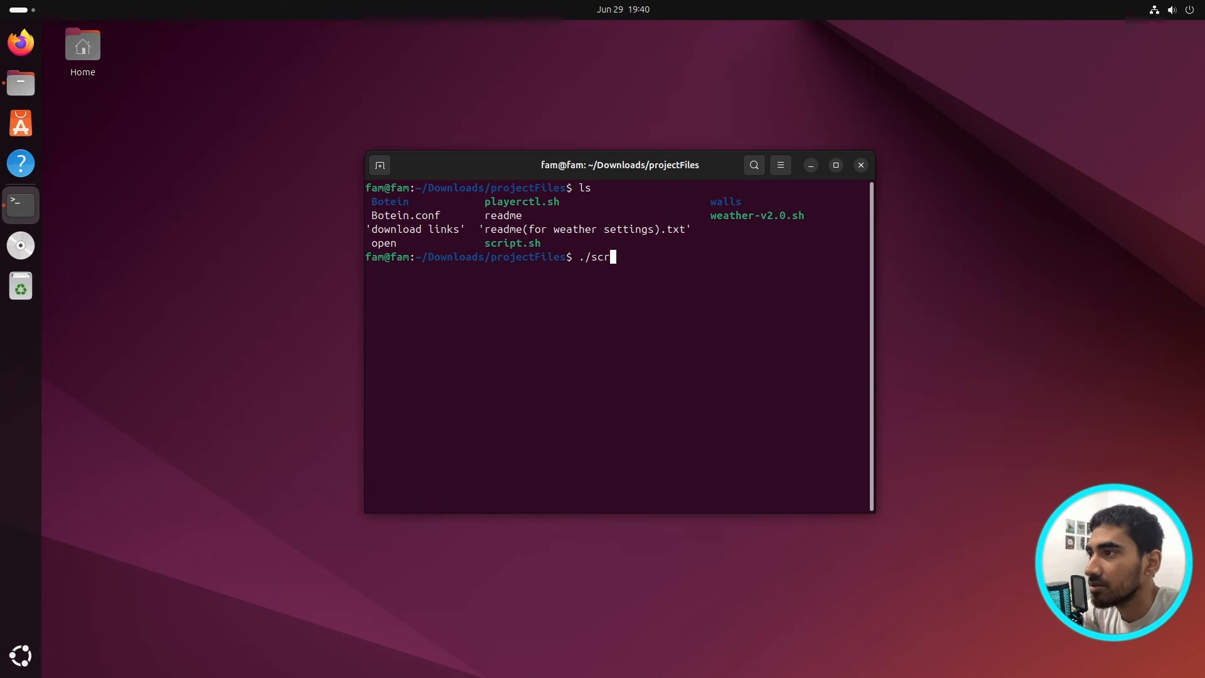
pyautogui.write('ipt.sh')
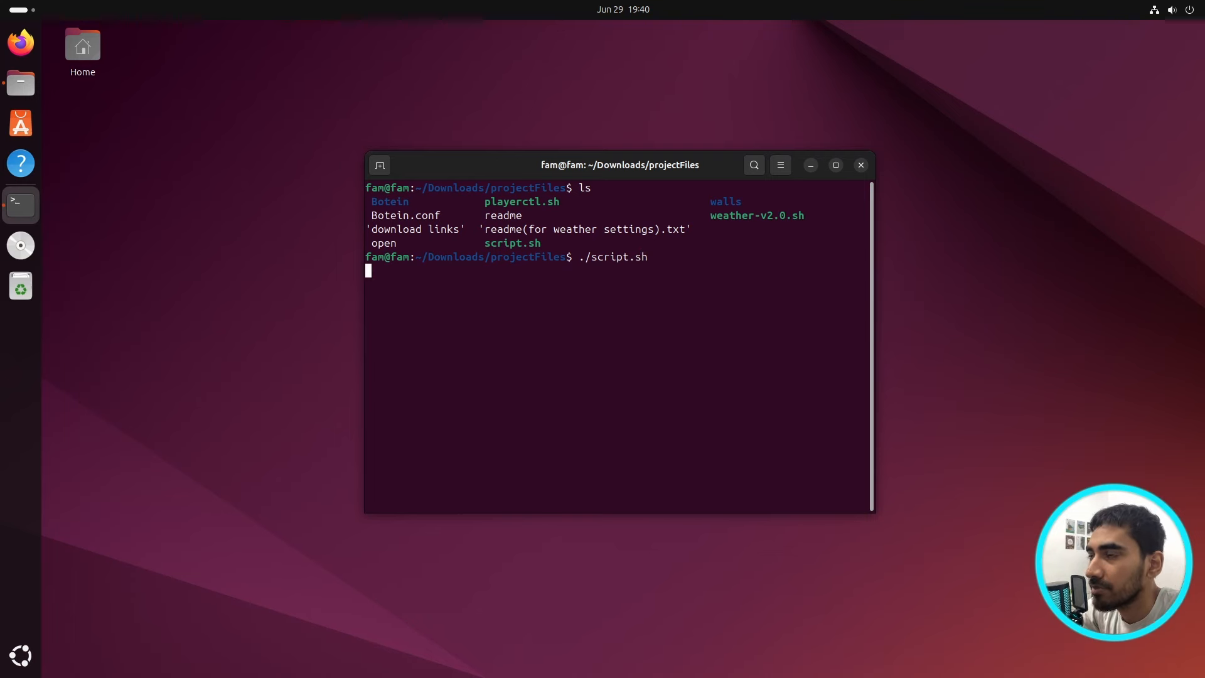
pyautogui.press('Return')
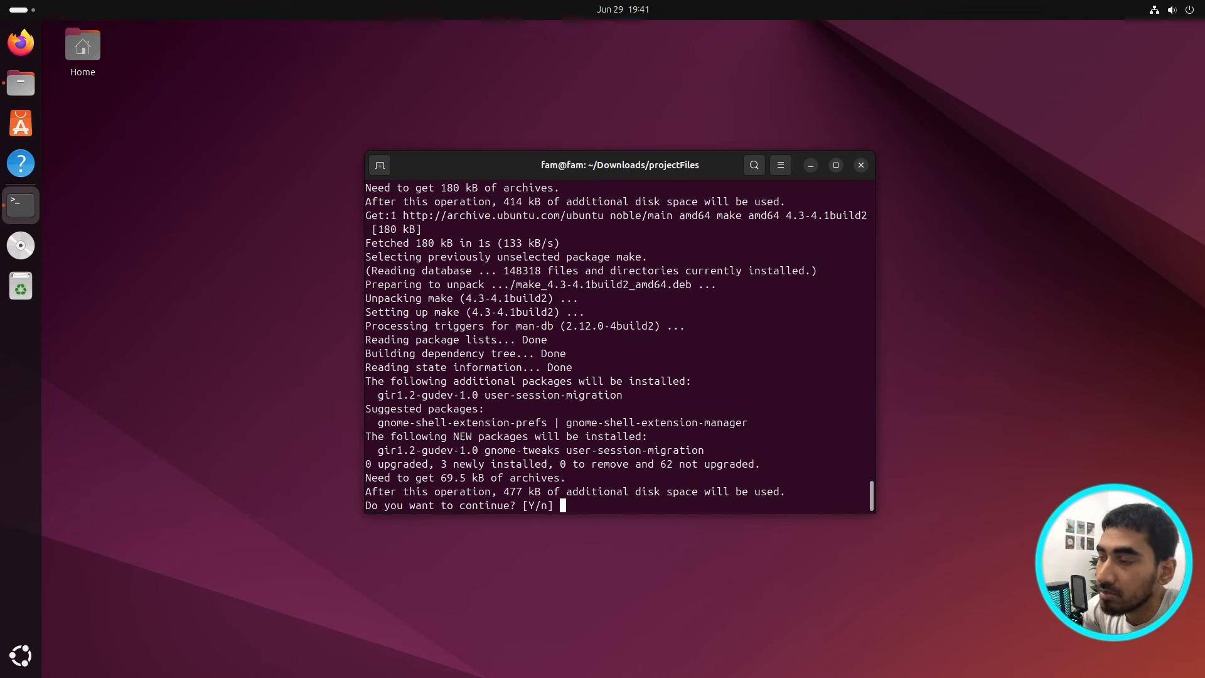
# Step: Accept the script's gnome-tweaks and chrome-gnome-shell installations and the addition of the teejee2008 foss repository
pyautogui.write('y')
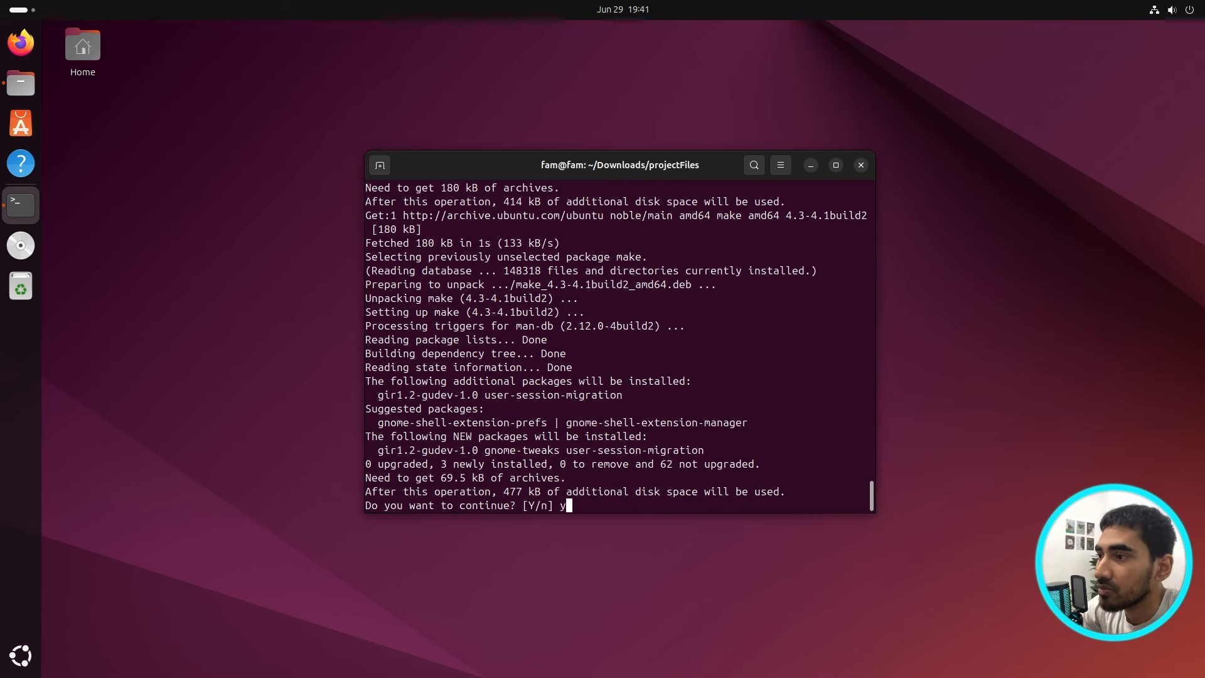
pyautogui.press('Return')
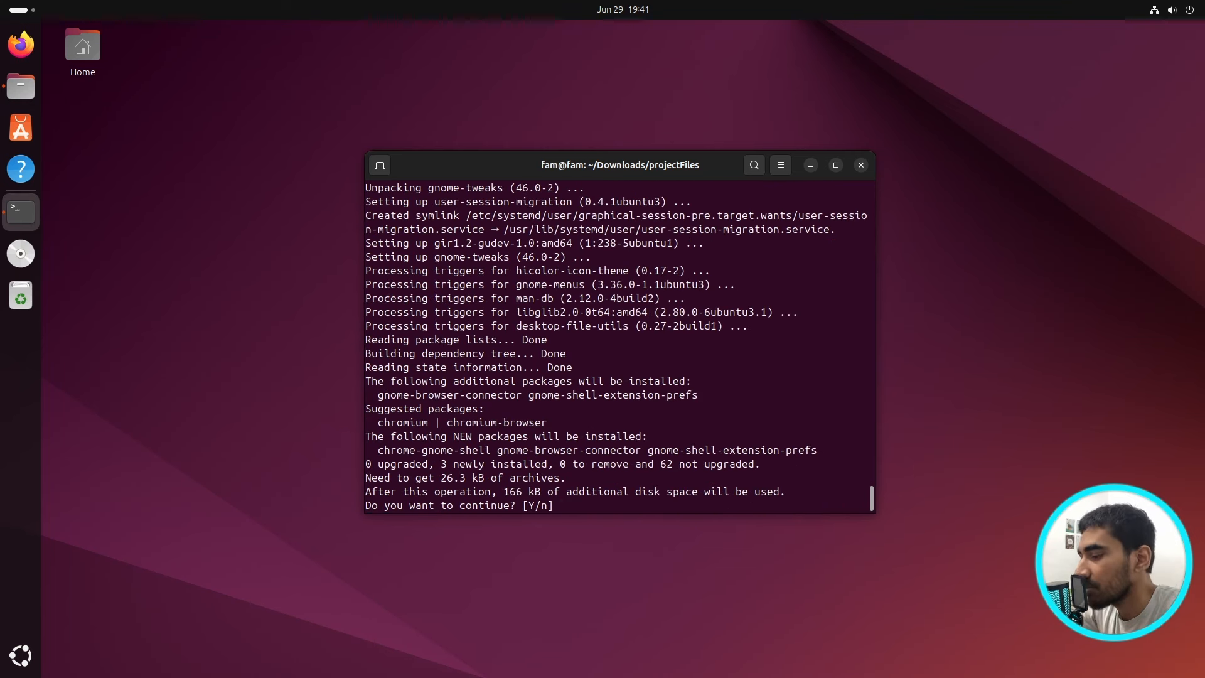
pyautogui.write('y')
pyautogui.press('Return')
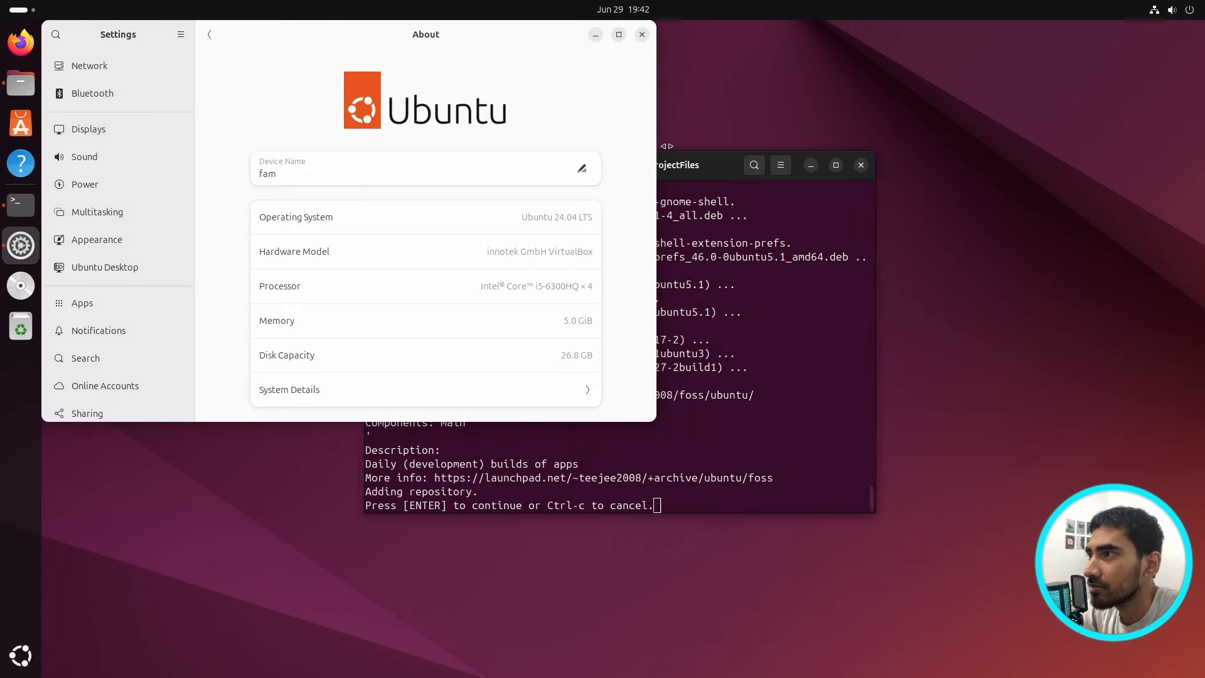
pyautogui.click(780, 507)
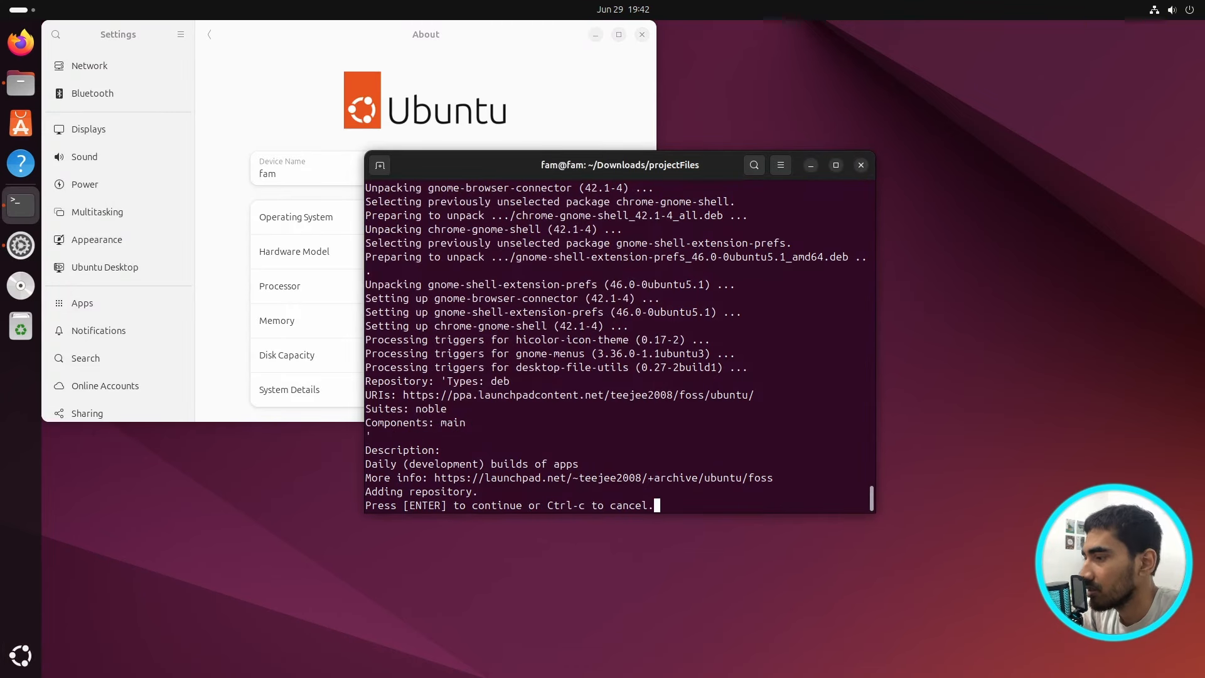
pyautogui.press('Return')
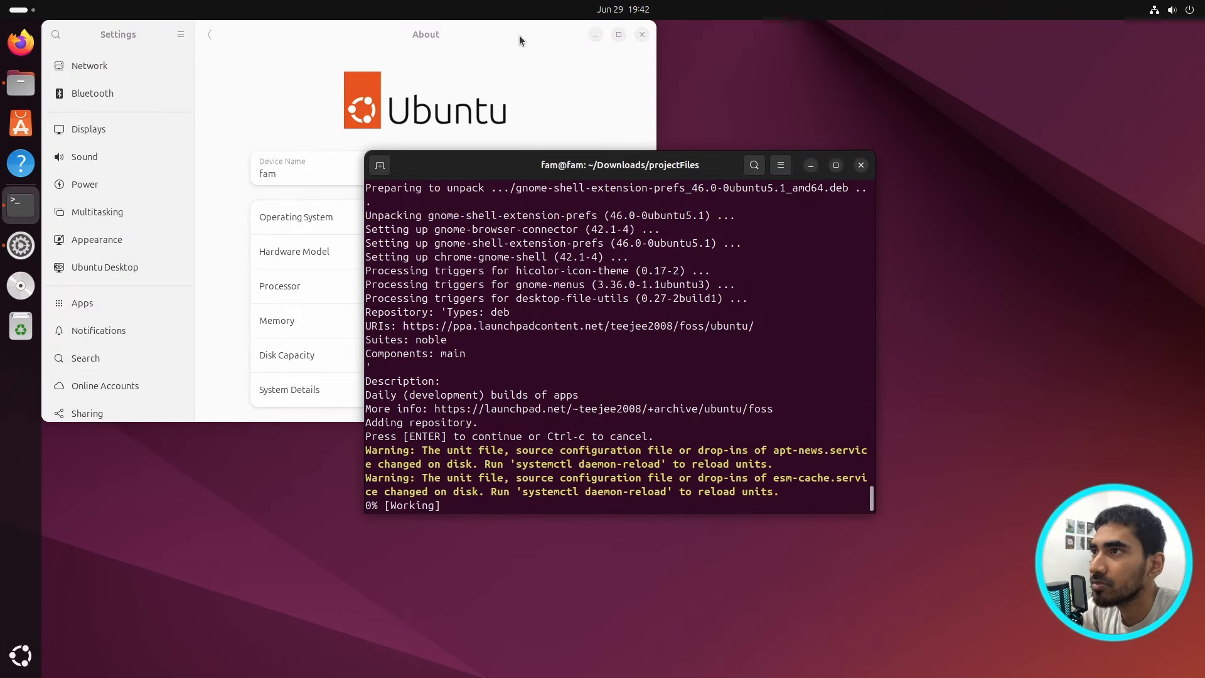
# Step: Bring the system's About window to the front, reposition it, and check the operating system version
pyautogui.click(518, 35)
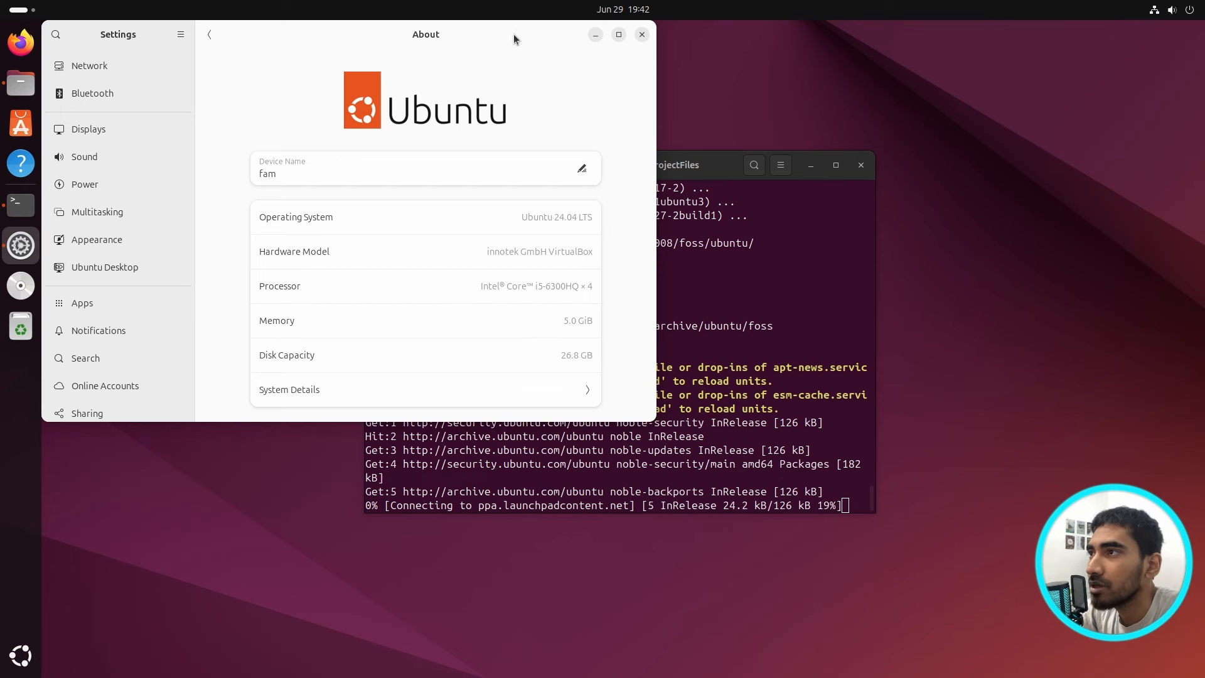
pyautogui.moveTo(521, 35); pyautogui.dragTo(621, 42)
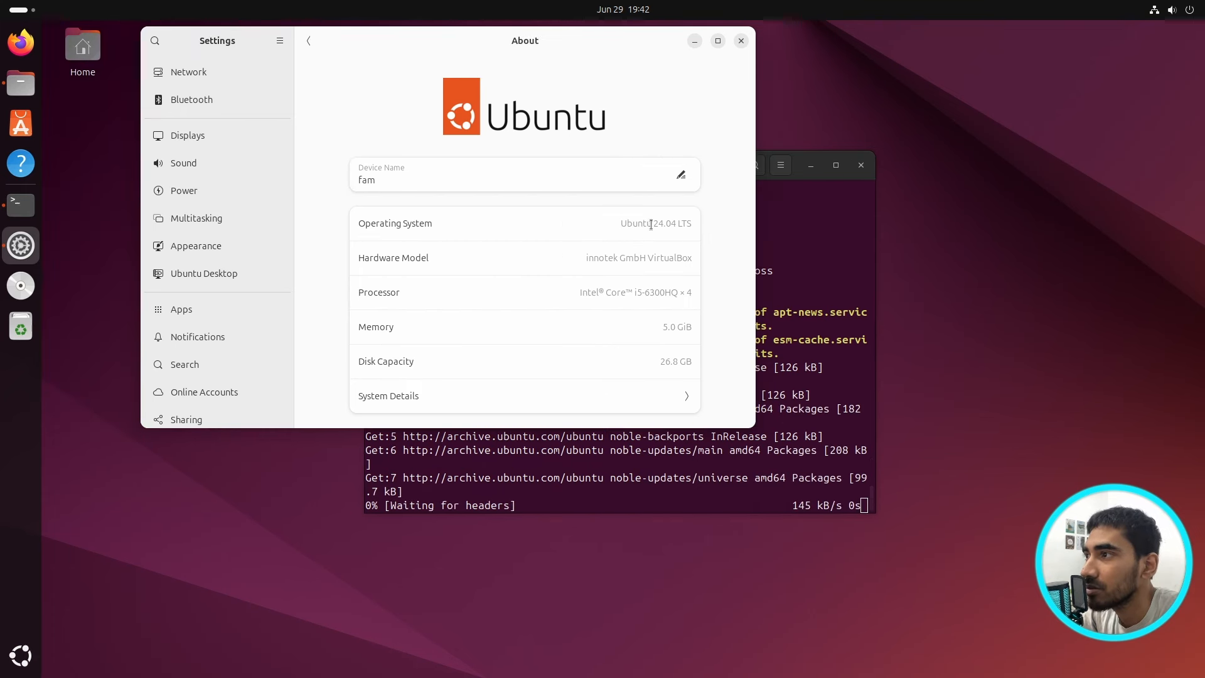
pyautogui.moveTo(653, 224); pyautogui.dragTo(664, 225)
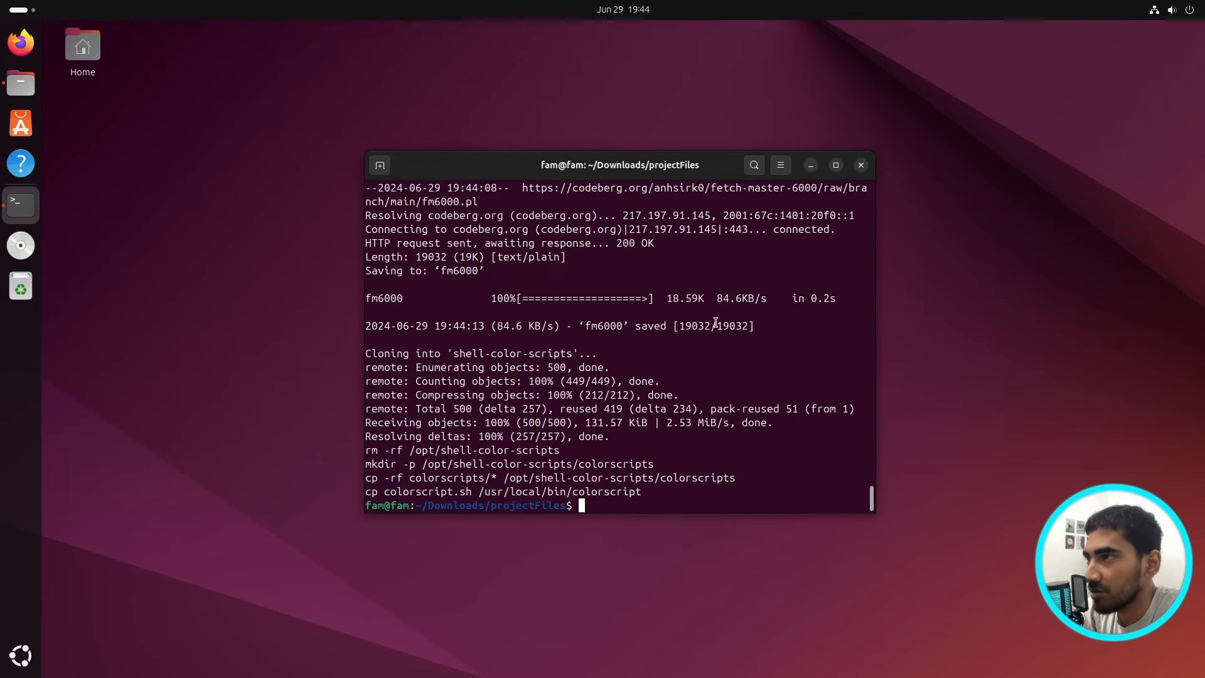
# Step: Close the terminal and open the Home folder in the file manager with hidden files shown
pyautogui.click(862, 165)
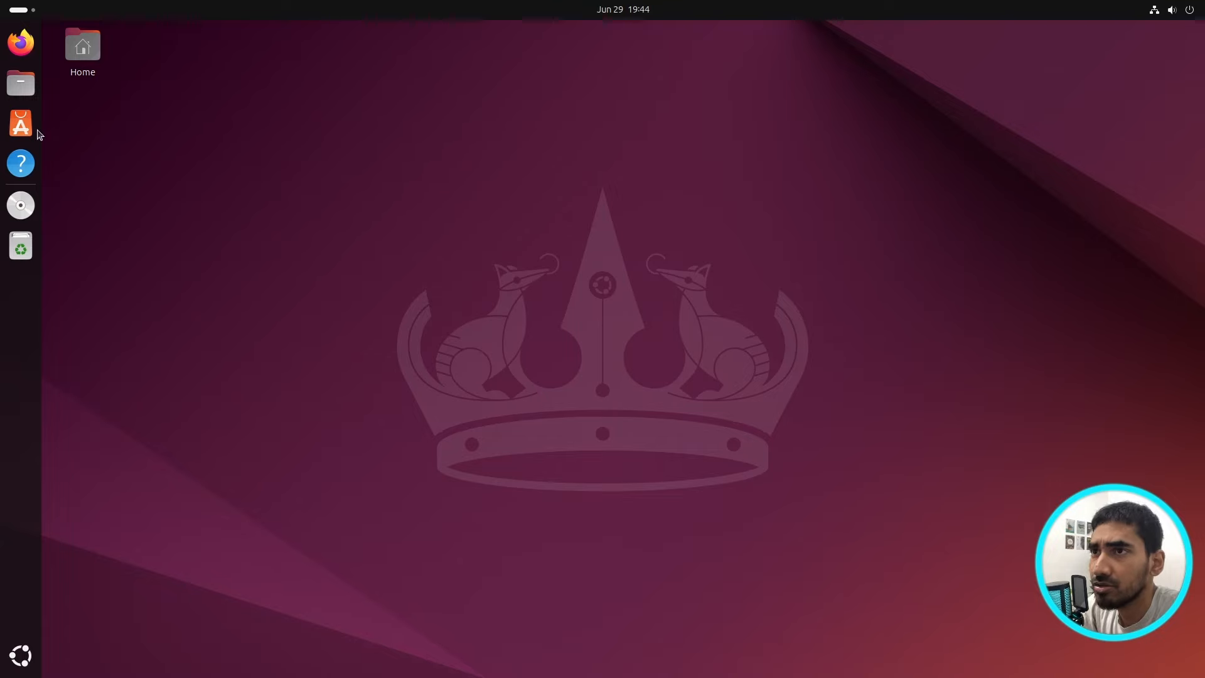
pyautogui.click(20, 83)
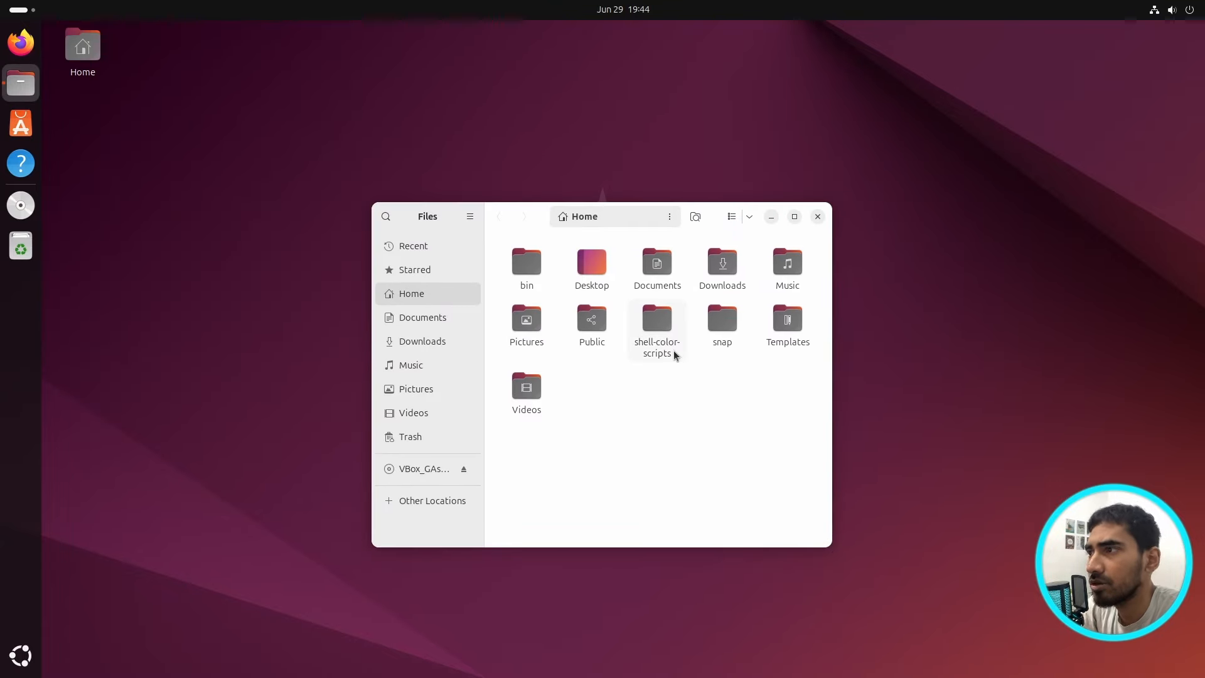
pyautogui.click(470, 218)
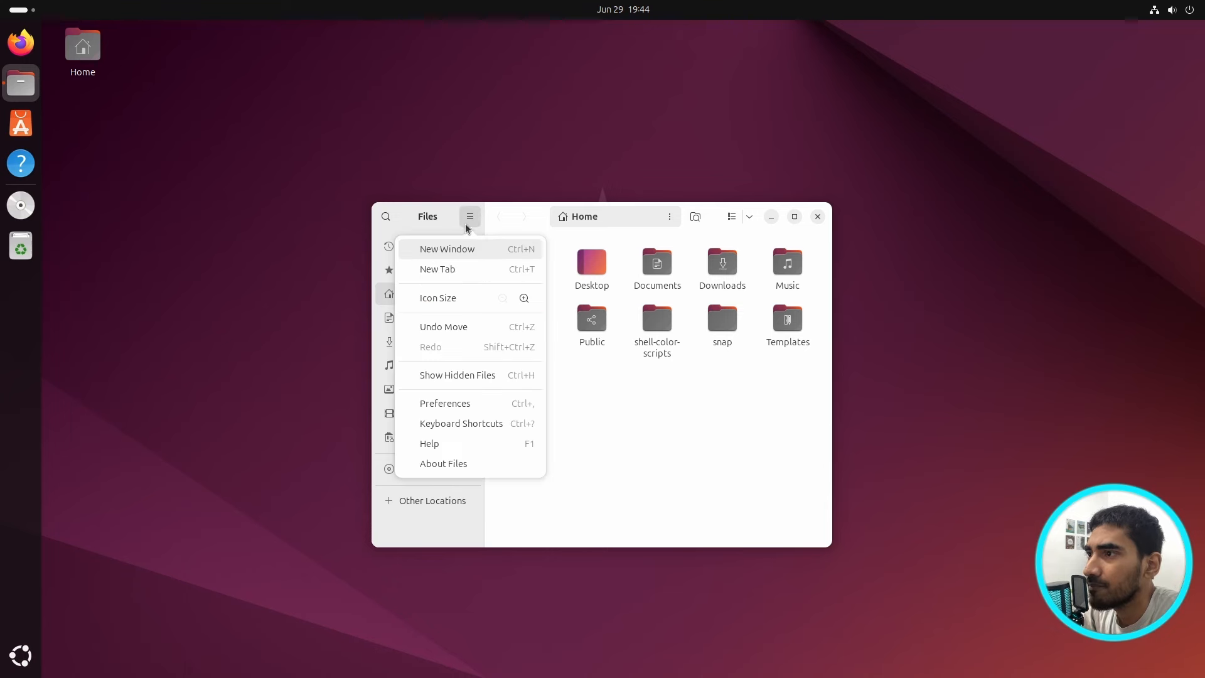
pyautogui.click(473, 382)
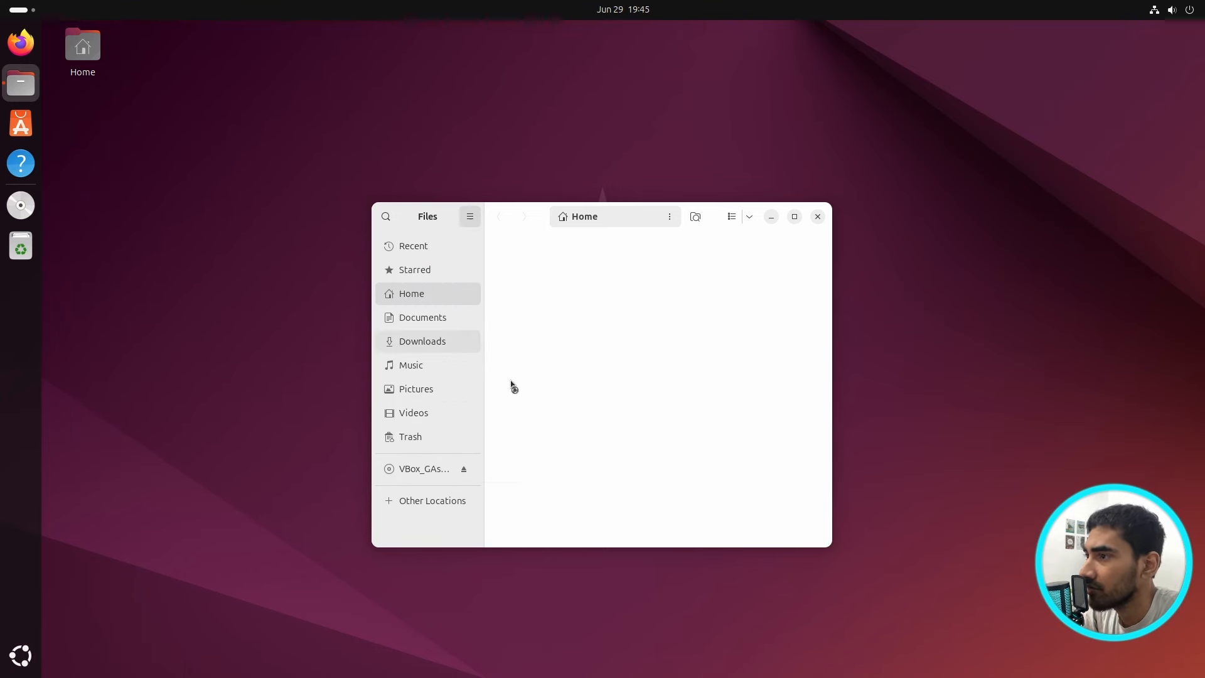
# Step: Open the Downloads folder in a new file manager window and arrange it side by side with the Home window
pyautogui.rightClick(437, 345)
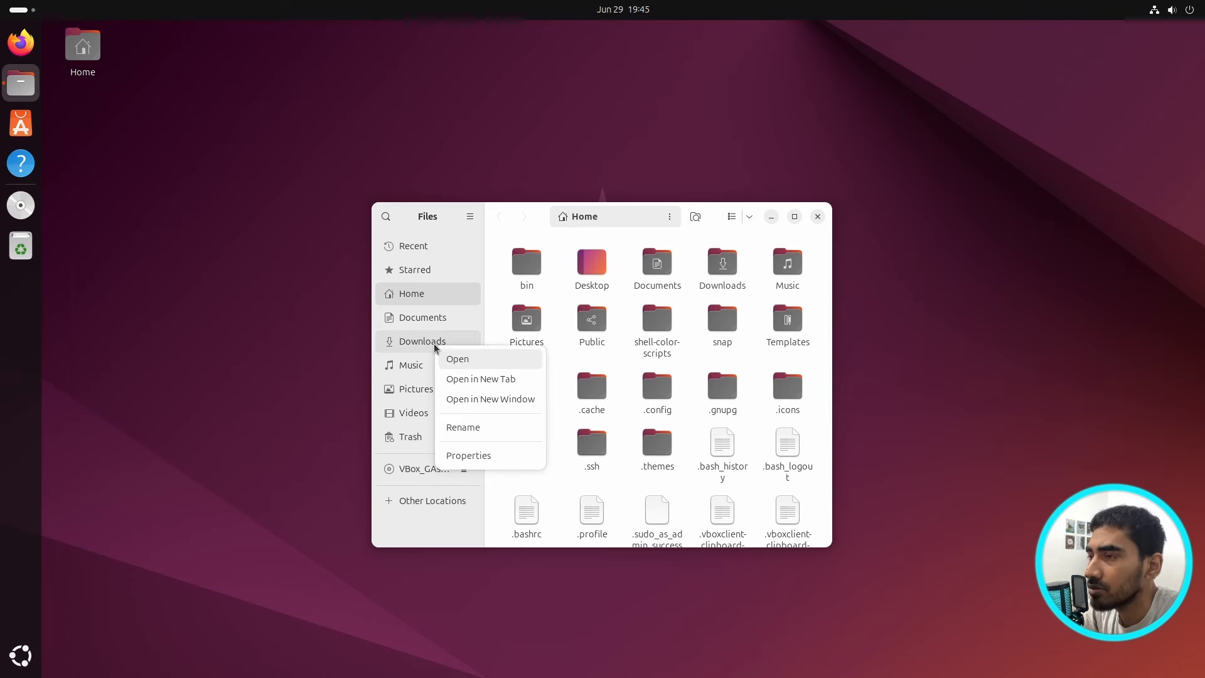
pyautogui.click(489, 399)
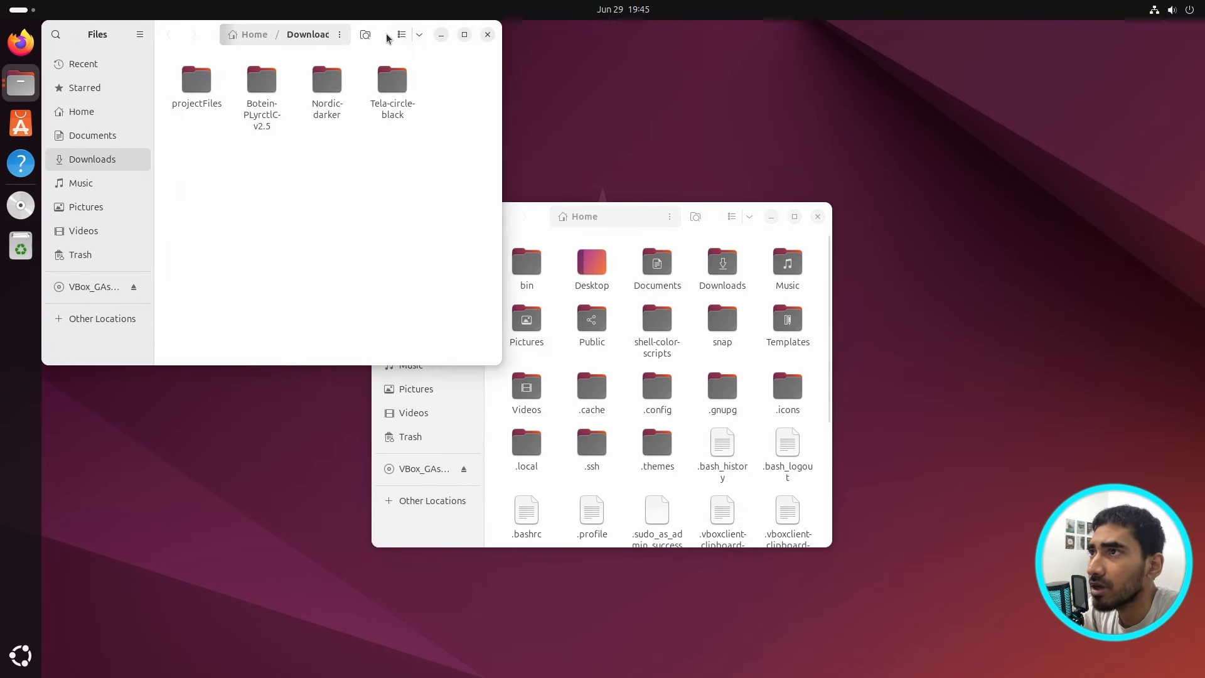
pyautogui.moveTo(384, 37); pyautogui.dragTo(1137, 208)
pyautogui.moveTo(713, 224); pyautogui.dragTo(494, 210)
pyautogui.moveTo(963, 211); pyautogui.dragTo(839, 213)
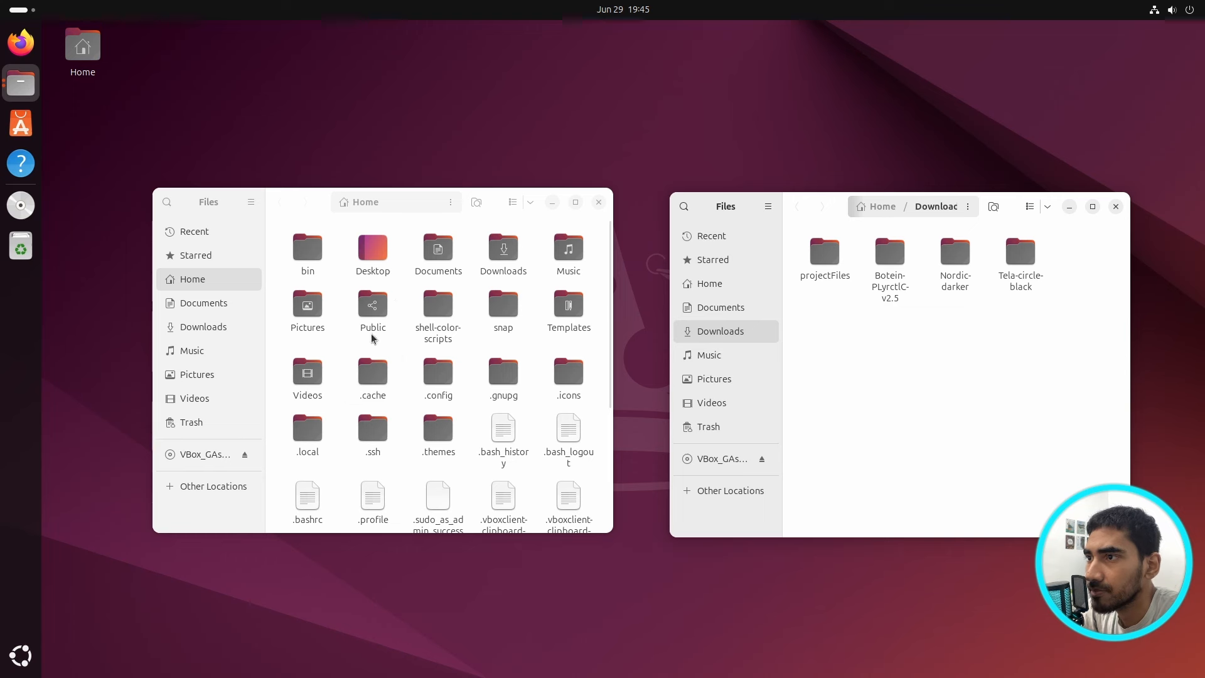
# Step: Move the Nordic-darker and Nordic-darker-v40 folders from the extracted Nordic-darker folder into .themes, and return to Downloads
pyautogui.doubleClick(453, 434)
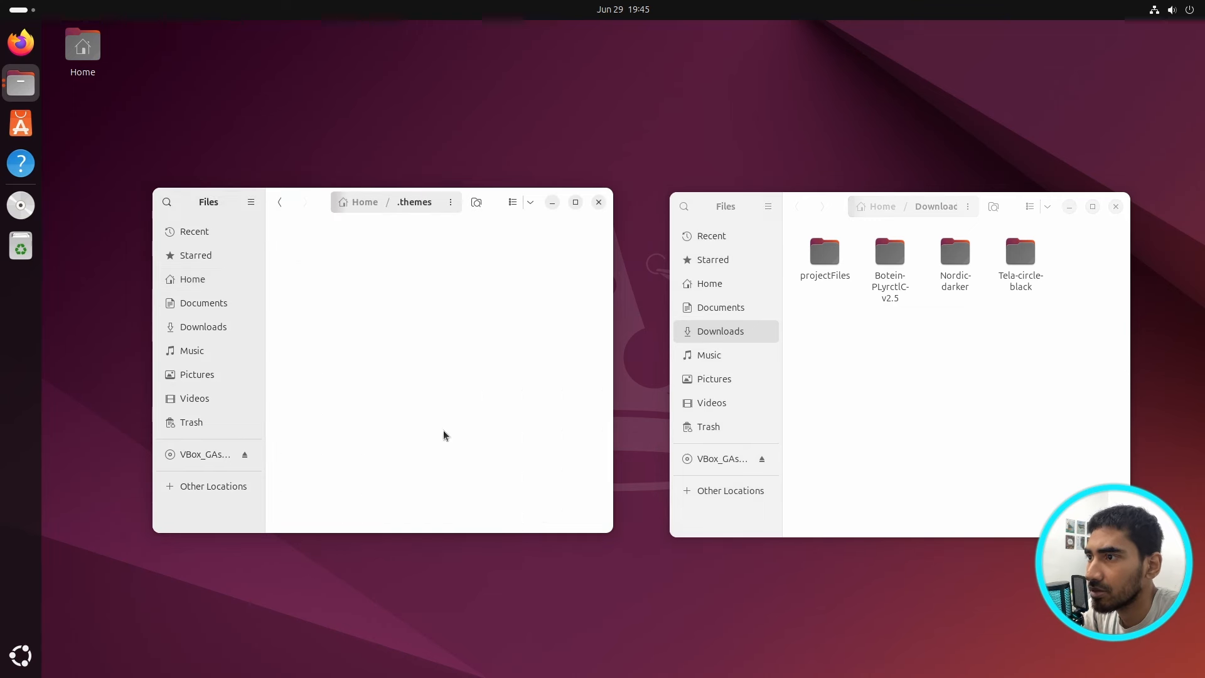
pyautogui.click(878, 355)
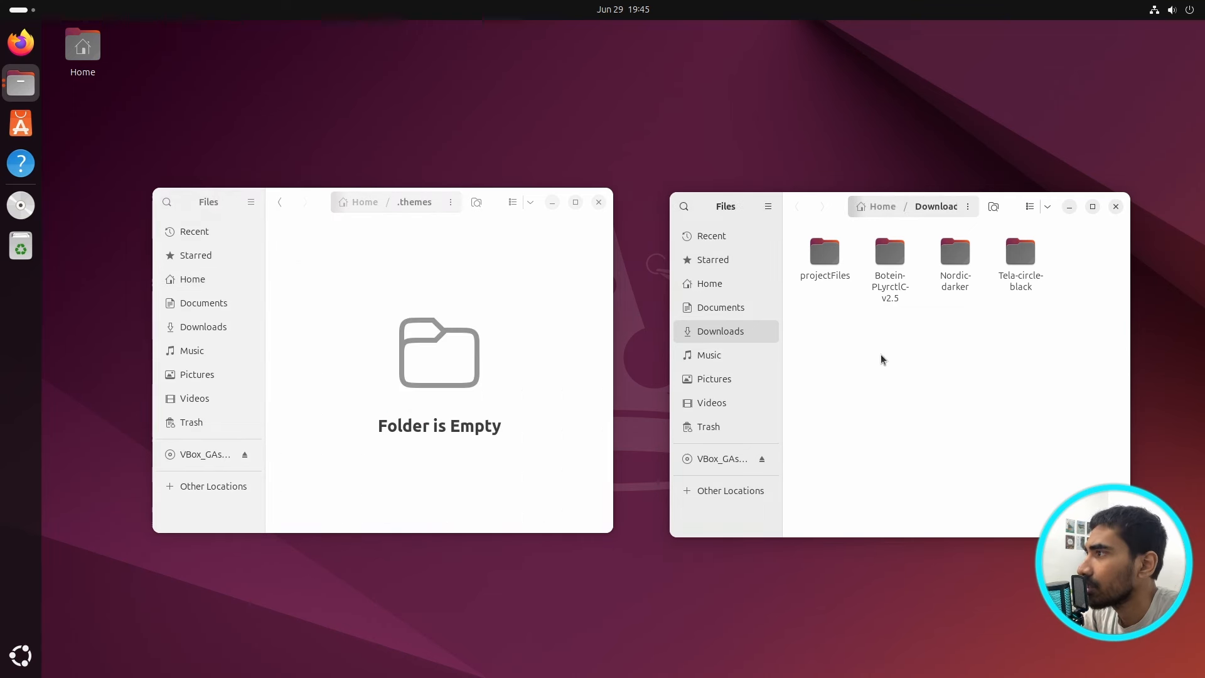
pyautogui.click(961, 257)
pyautogui.doubleClick(961, 262)
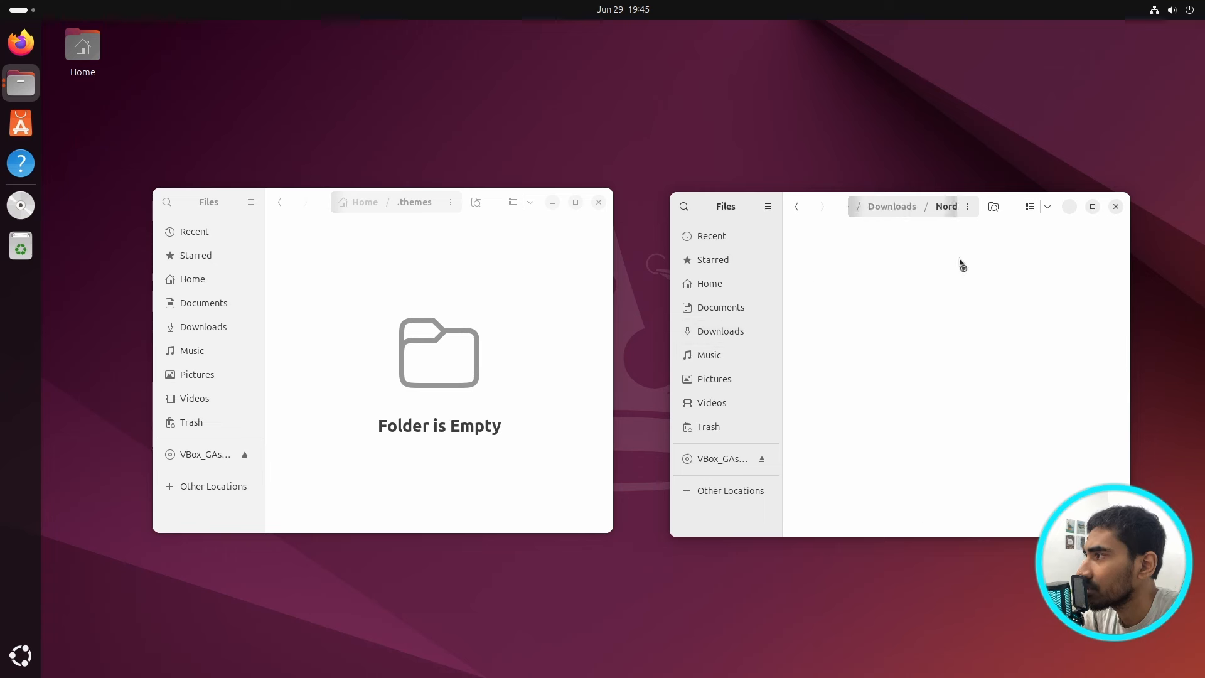
pyautogui.moveTo(948, 279); pyautogui.dragTo(376, 314)
pyautogui.click(352, 310)
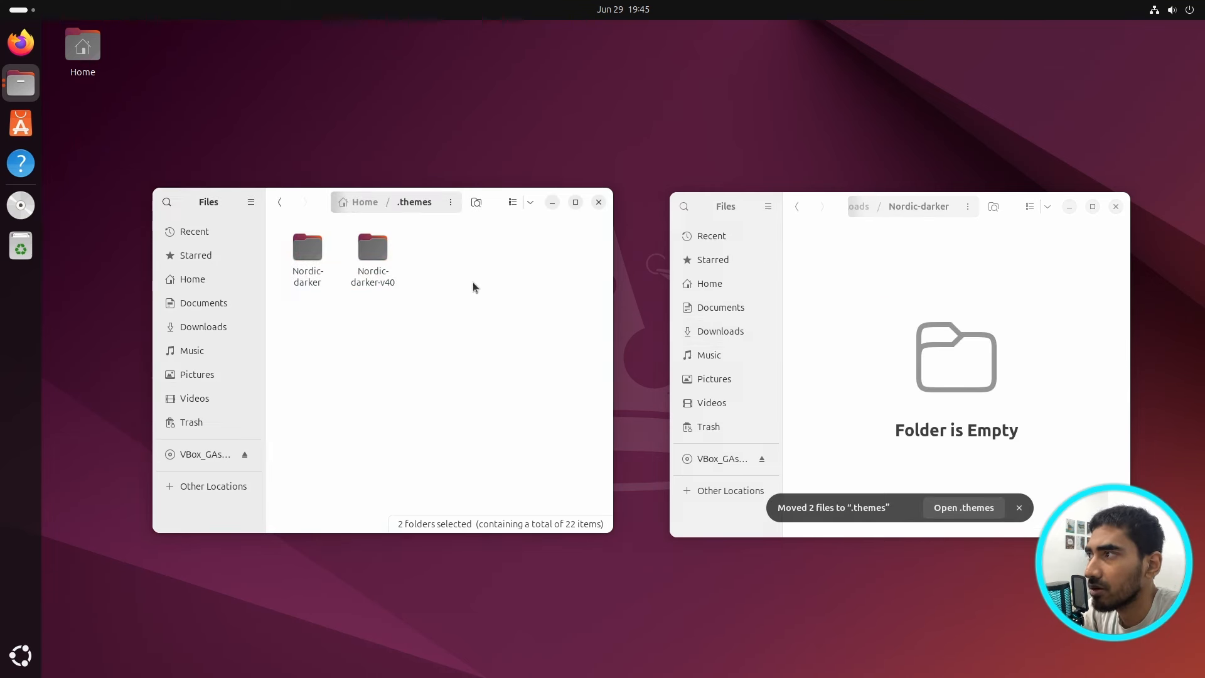
pyautogui.click(799, 207)
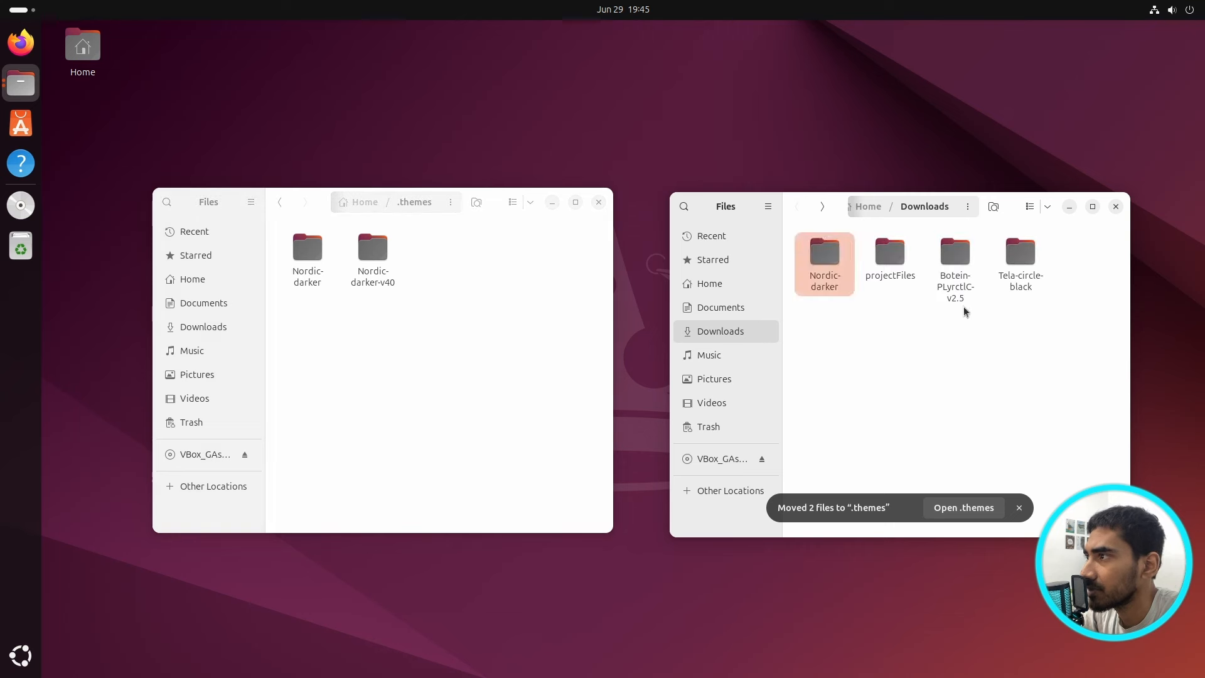
# Step: Move the Tela-circle-black, Tela-circle-black-dark and Tela-circle-black-light folders from the extracted Tela-circle-black folder into .icons, and return to Downloads
pyautogui.click(279, 205)
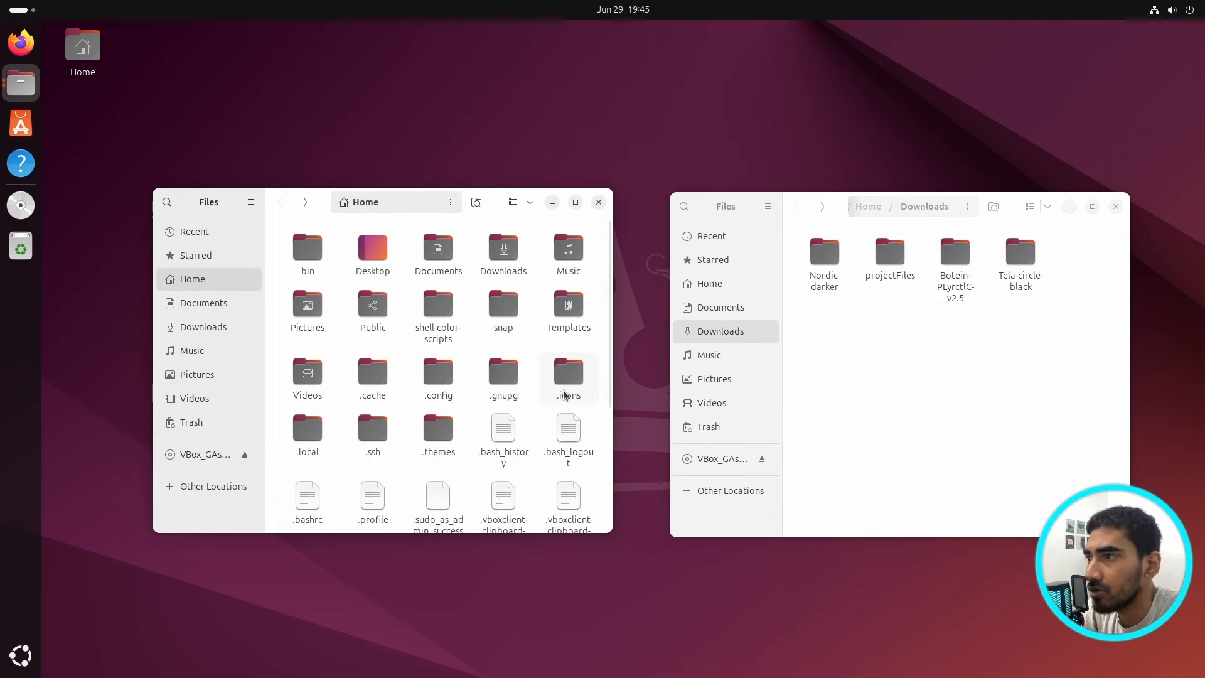
pyautogui.doubleClick(567, 393)
pyautogui.click(927, 330)
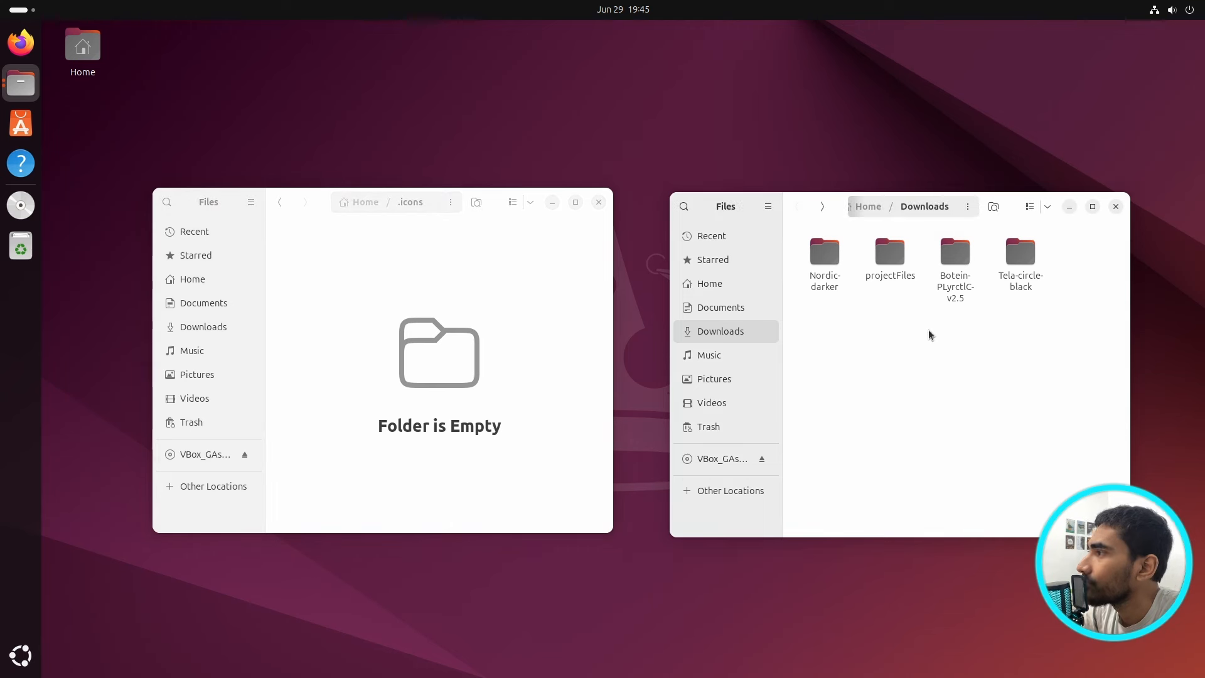
pyautogui.click(1009, 270)
pyautogui.doubleClick(1009, 271)
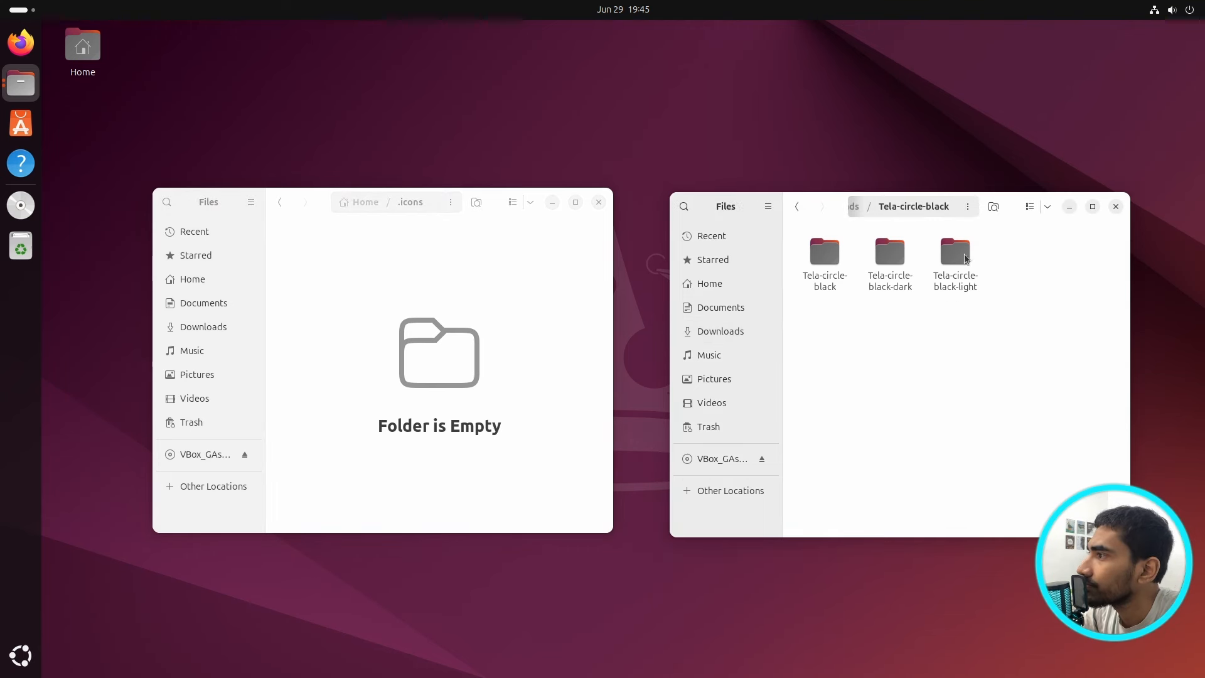
pyautogui.moveTo(1036, 251); pyautogui.dragTo(778, 254)
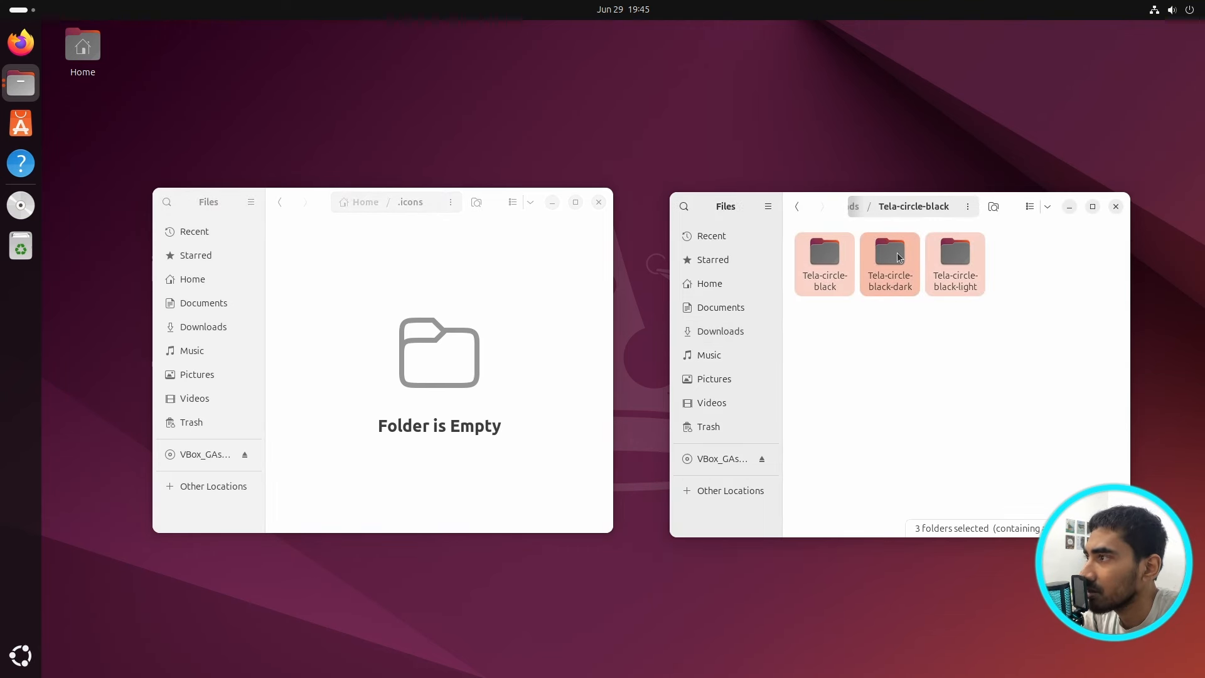
pyautogui.moveTo(876, 329); pyautogui.dragTo(445, 310)
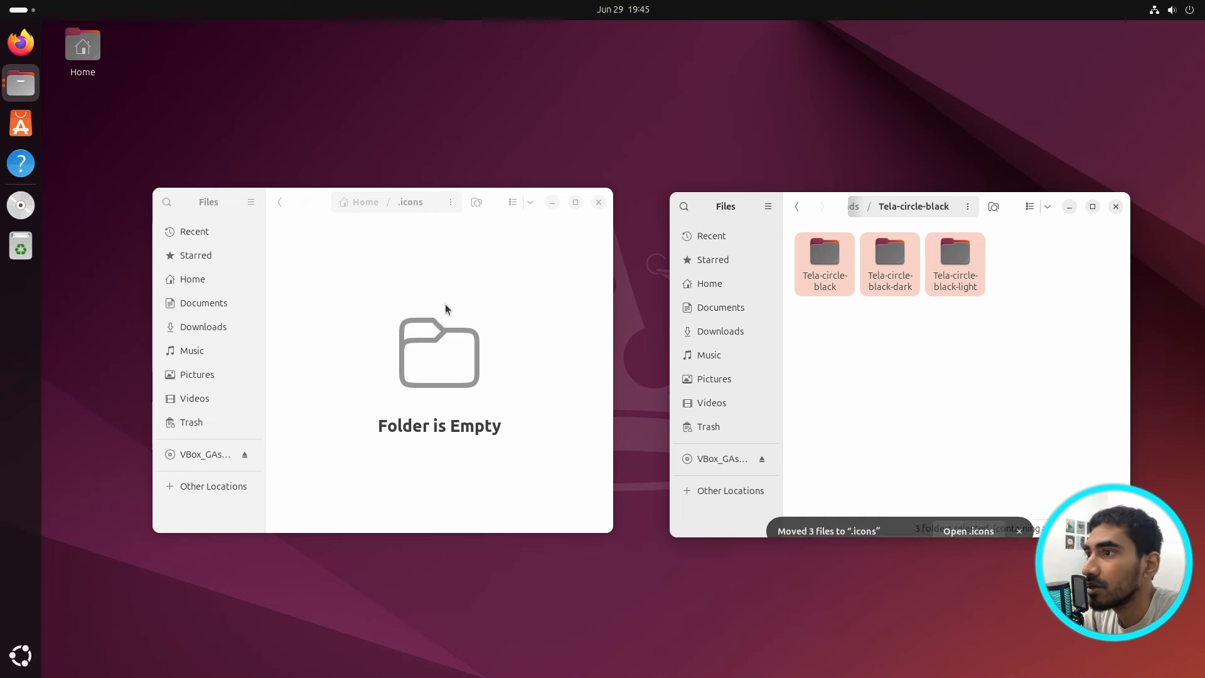
pyautogui.click(791, 207)
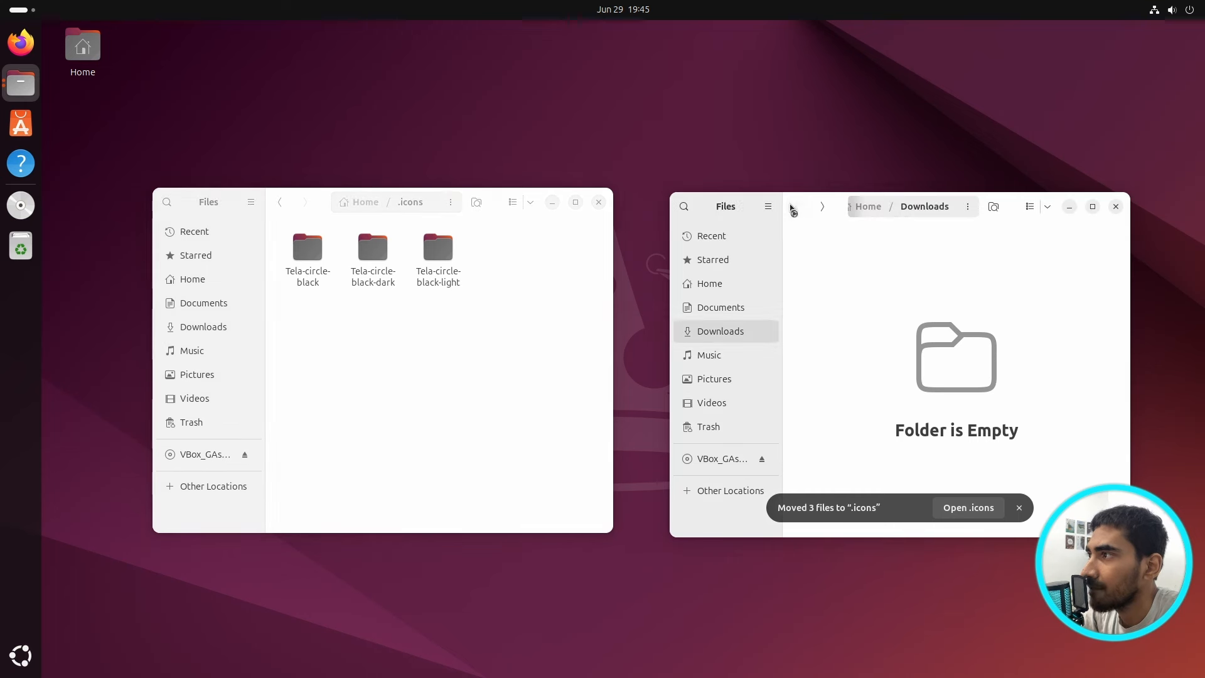
pyautogui.click(963, 335)
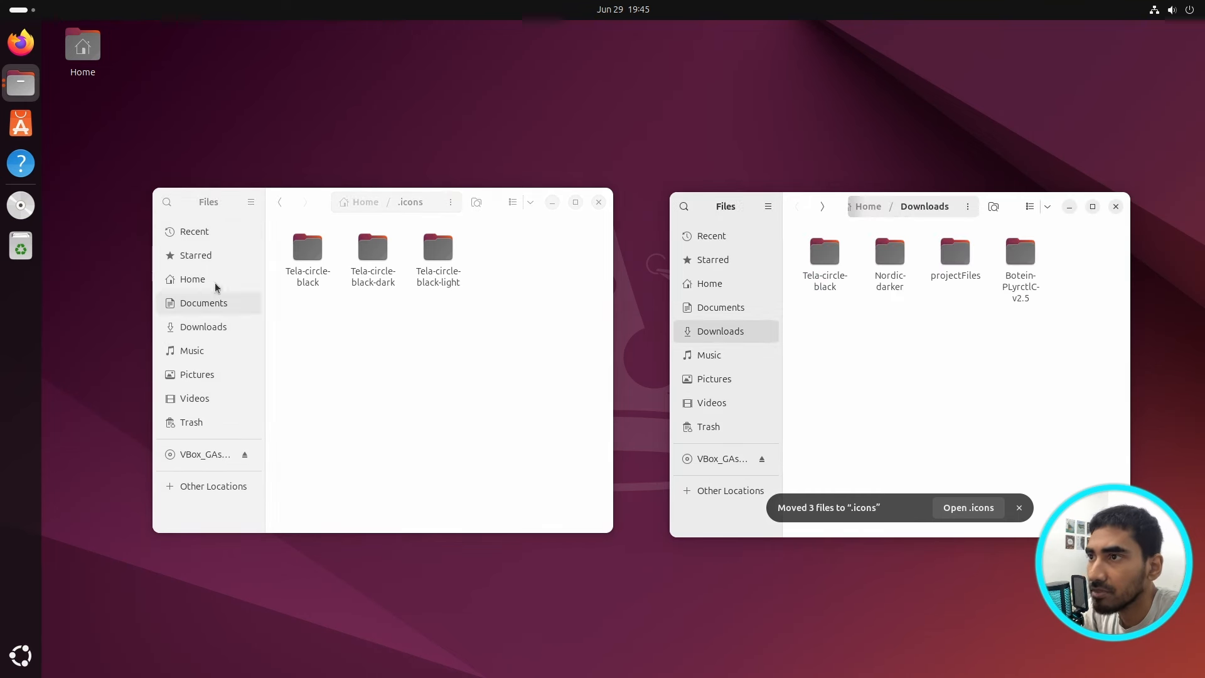
# Step: Return the .icons window to the Home folder and close both file manager windows
pyautogui.click(280, 202)
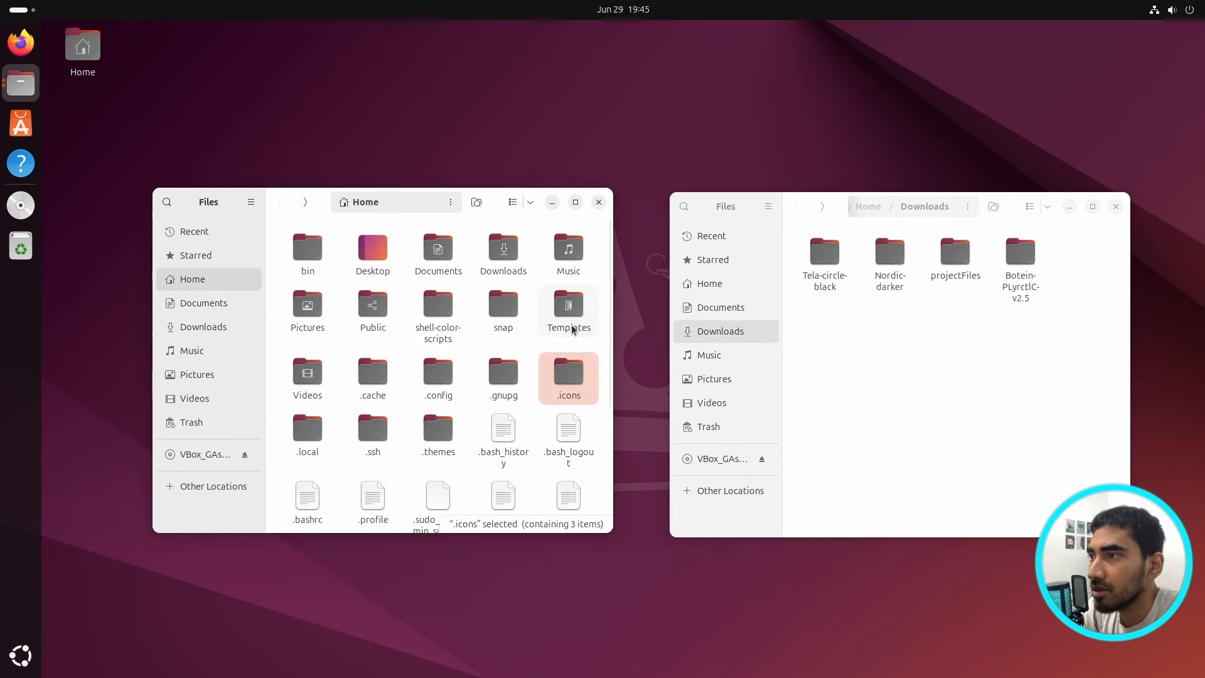
pyautogui.click(599, 202)
pyautogui.click(1115, 207)
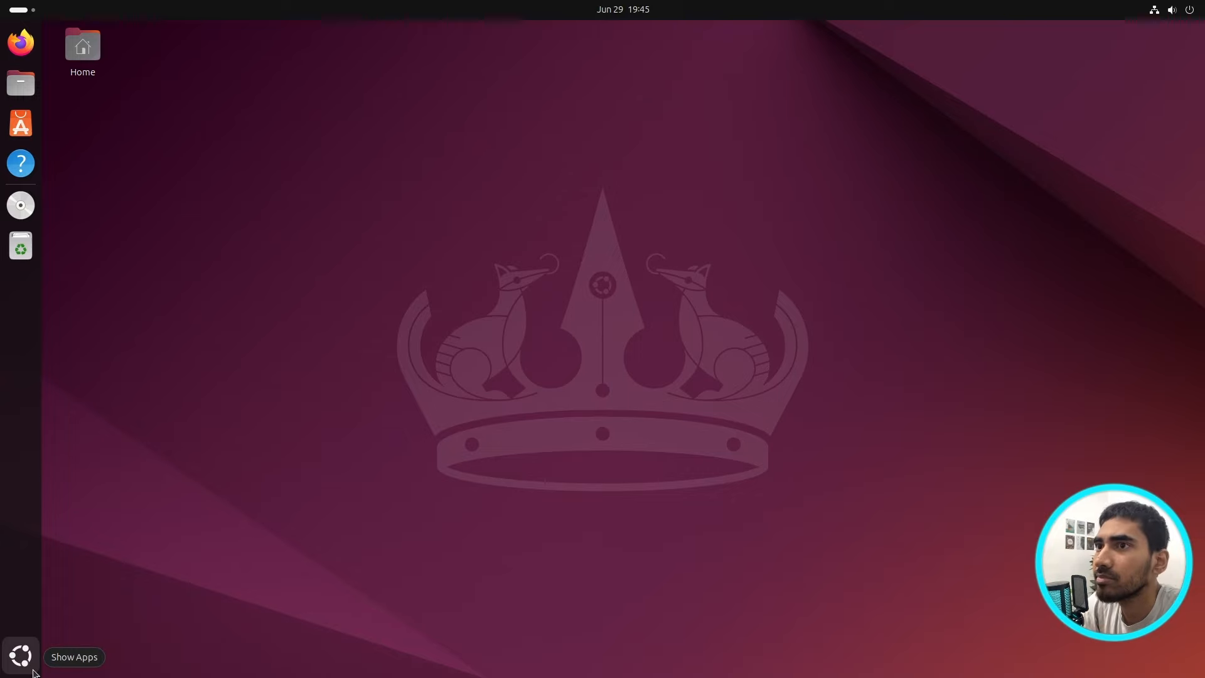
# Step: Open Tweaks from the applications overview, place its window near the middle of the desktop and show the Appearance settings
pyautogui.click(20, 655)
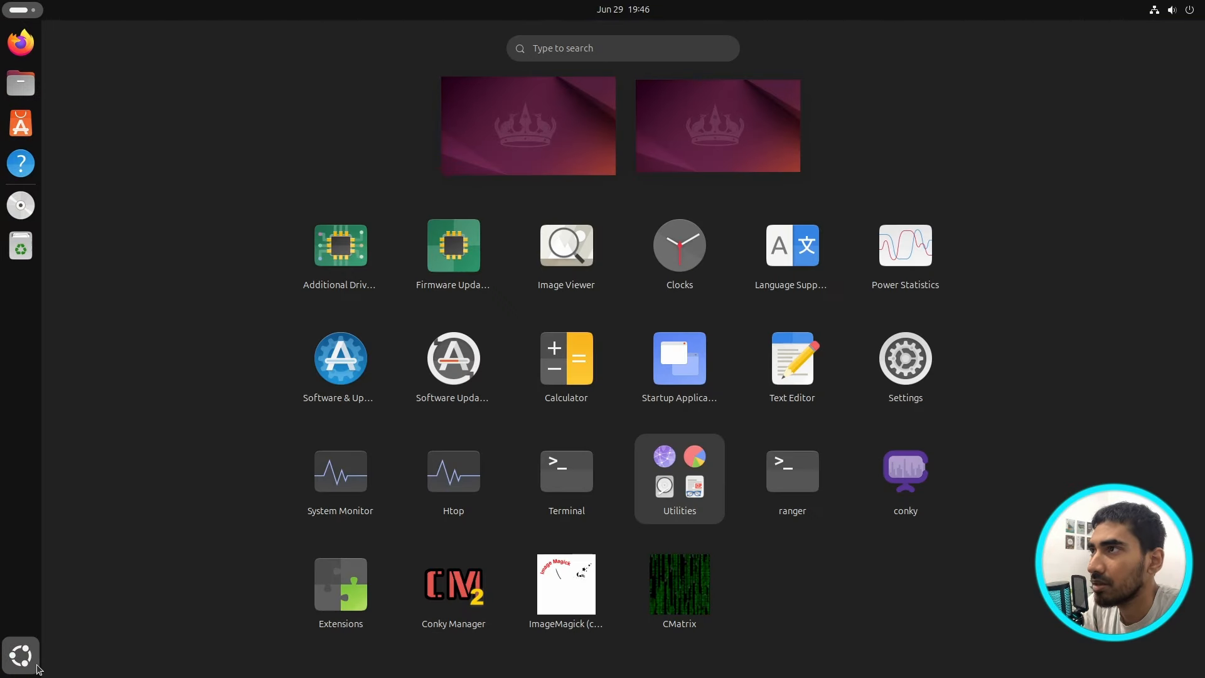
pyautogui.write('tweal')
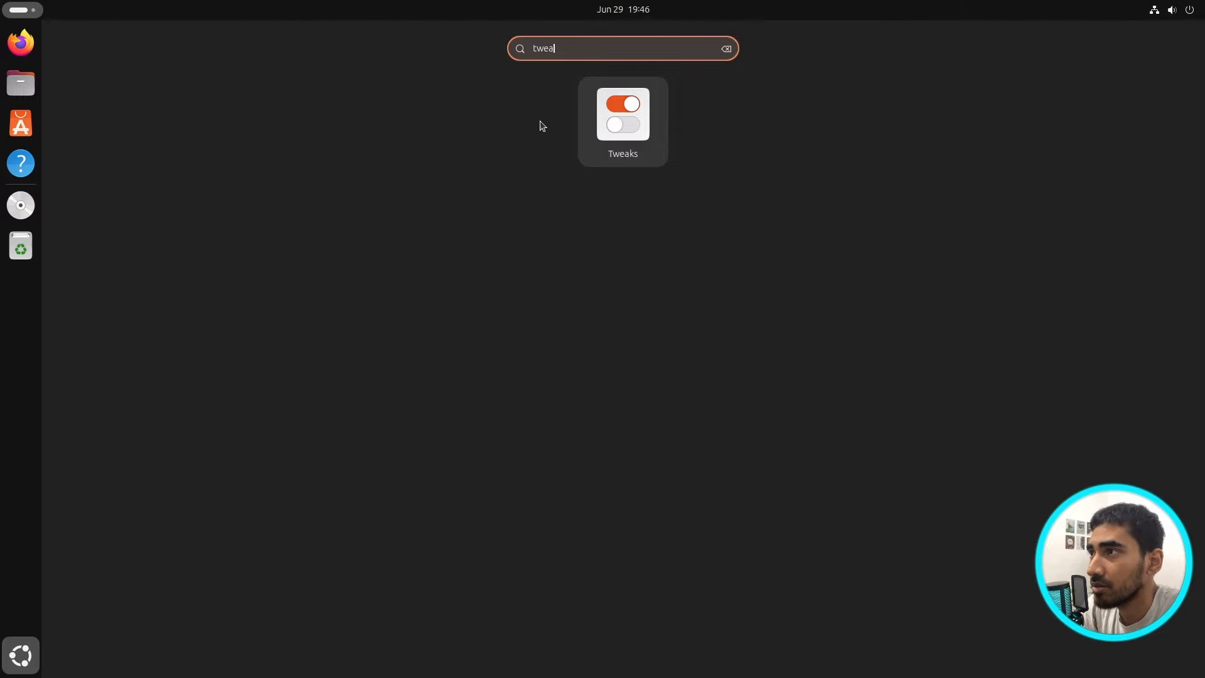
pyautogui.click(623, 143)
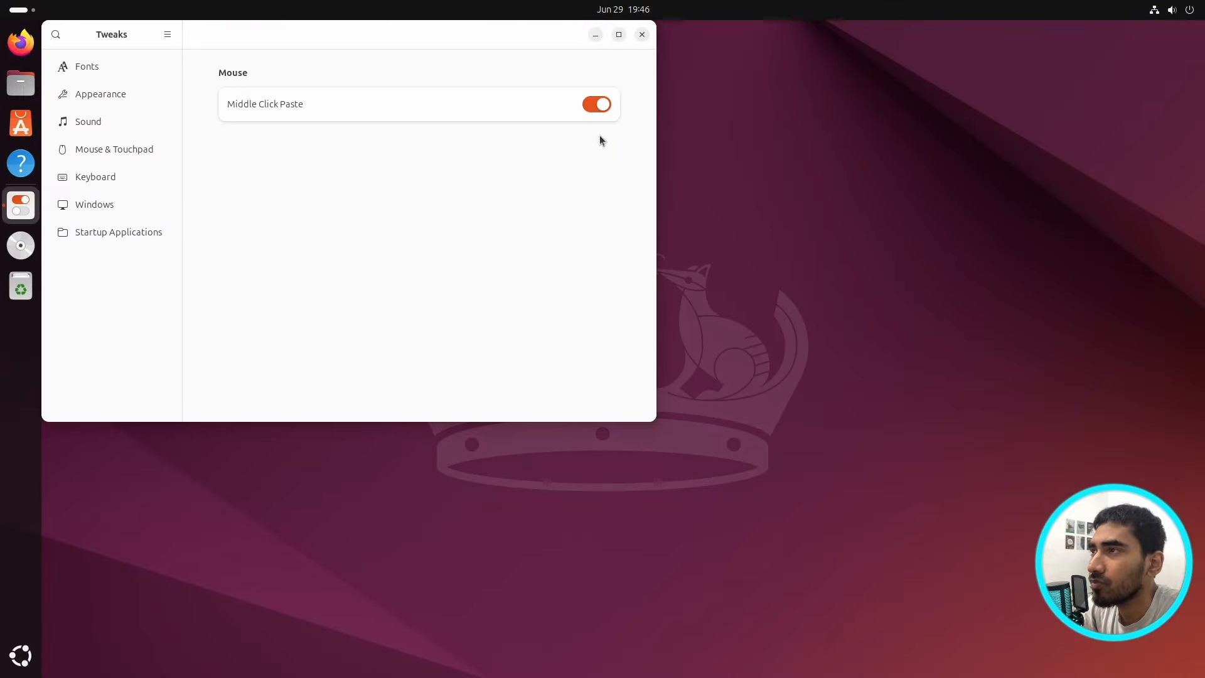
pyautogui.moveTo(476, 35); pyautogui.dragTo(755, 130)
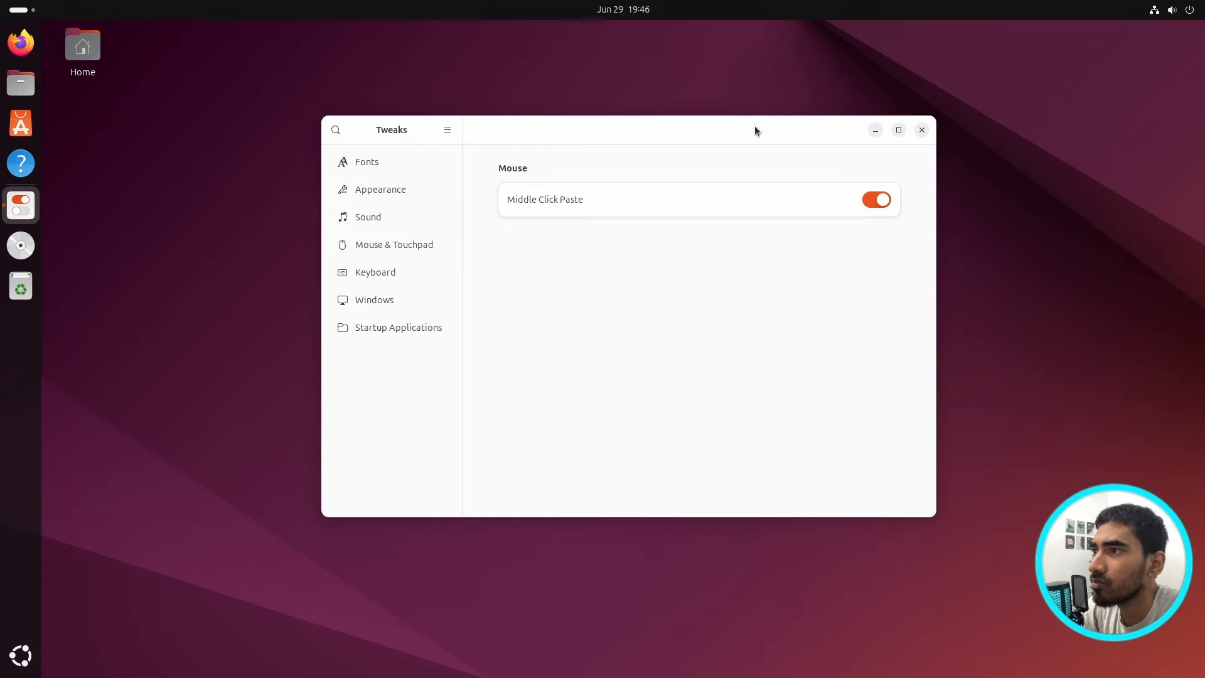
pyautogui.click(374, 199)
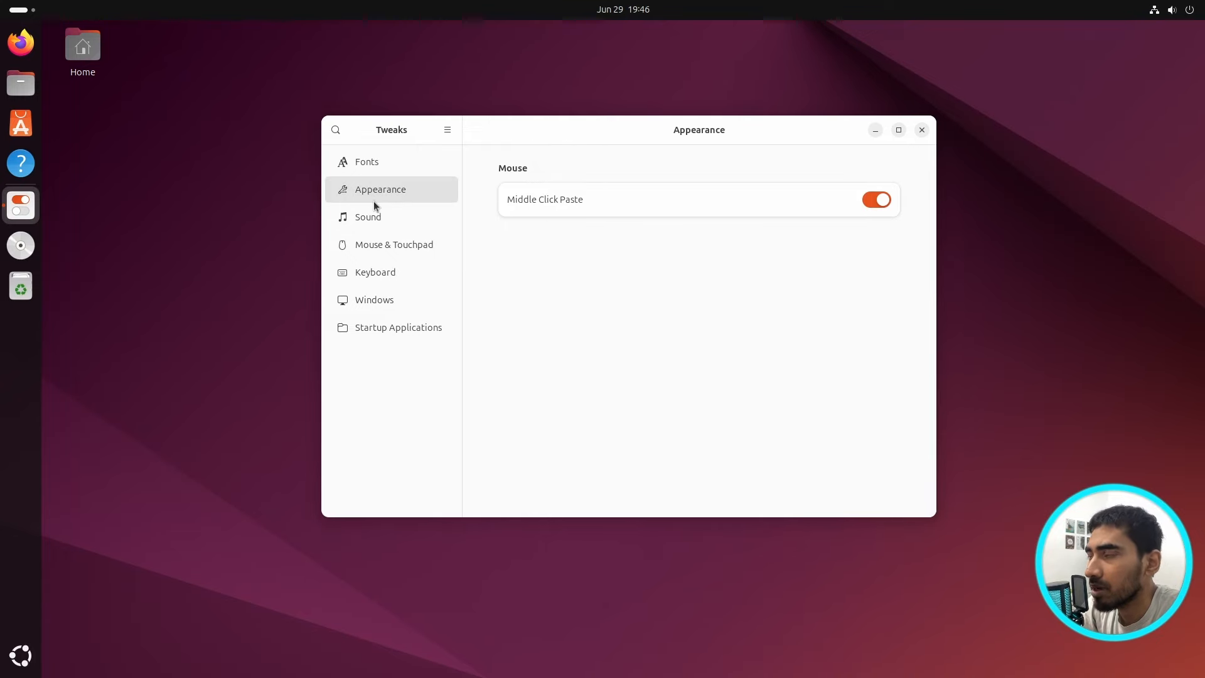
pyautogui.moveTo(812, 129); pyautogui.dragTo(771, 126)
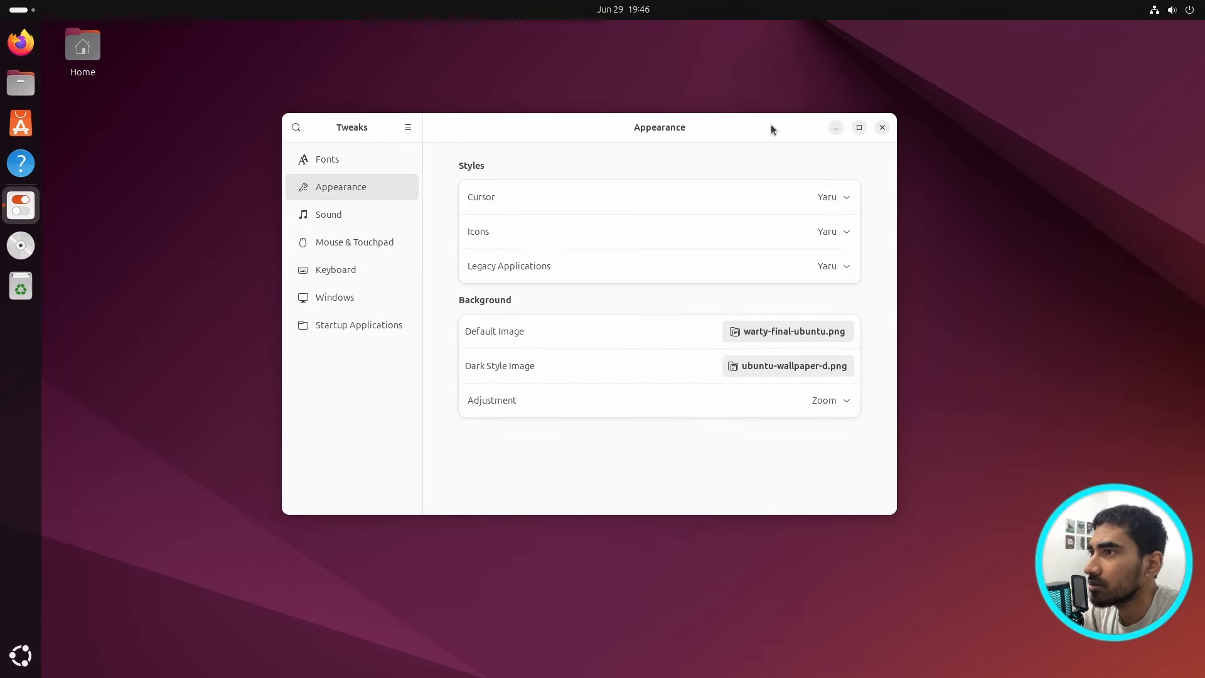
# Step: Set the icon theme to Tela-circle-black-dark
pyautogui.click(832, 231)
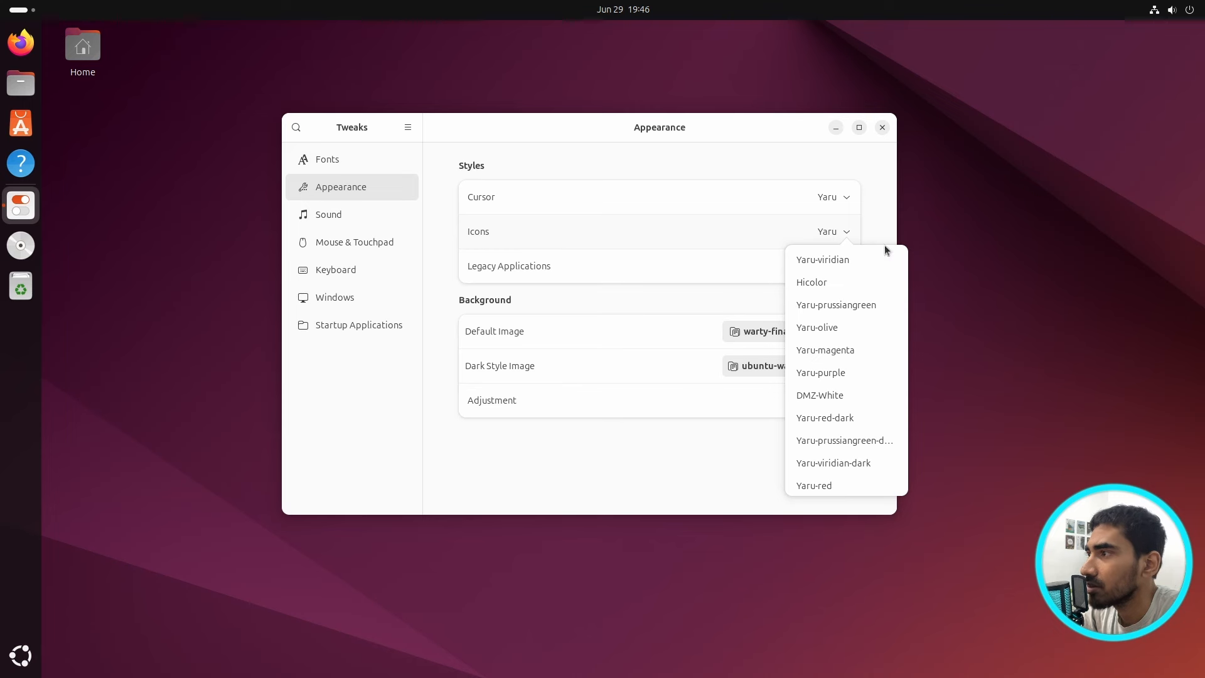
pyautogui.scroll(-10, 865, 389)
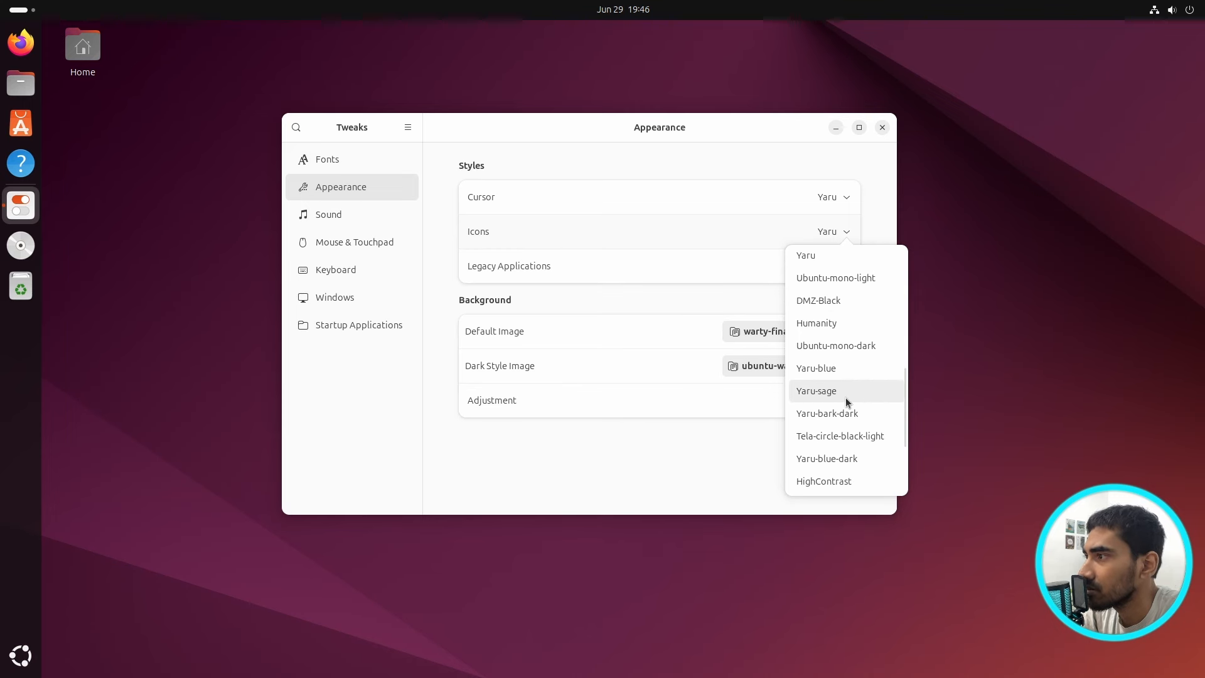
pyautogui.scroll(-3, 845, 401)
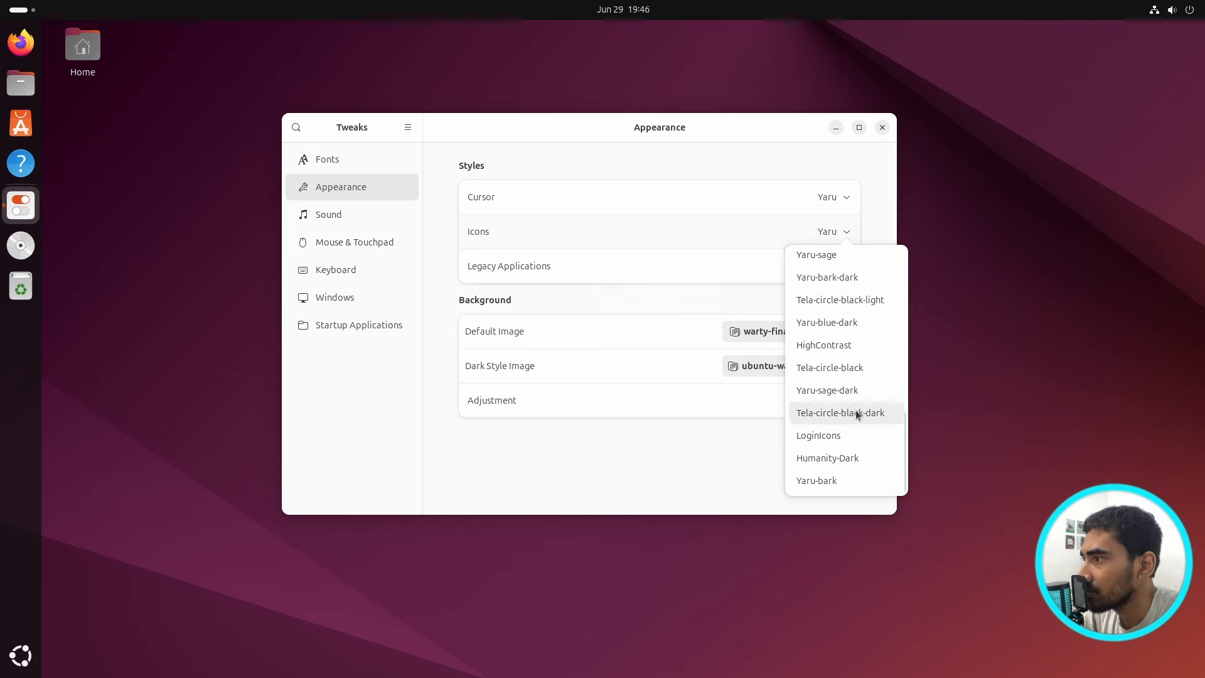
pyautogui.click(845, 412)
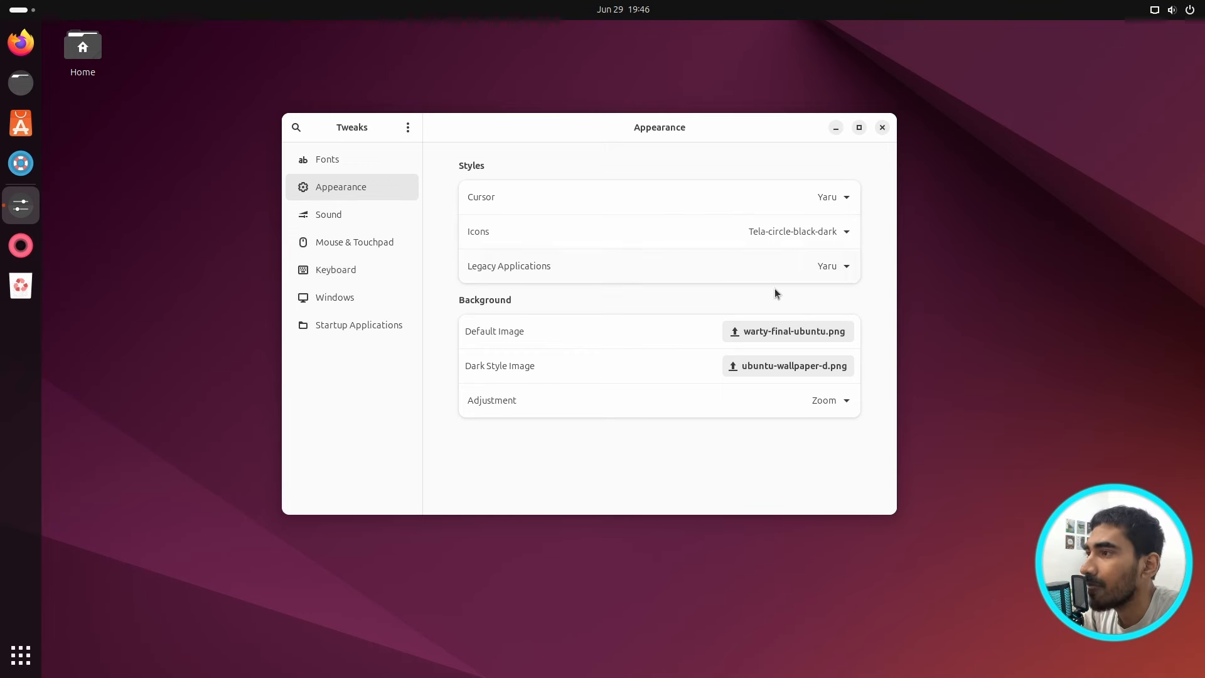
# Step: Set the Legacy Applications theme to Nordic-darker-v40 and close Tweaks
pyautogui.click(828, 269)
pyautogui.scroll(-5, 827, 470)
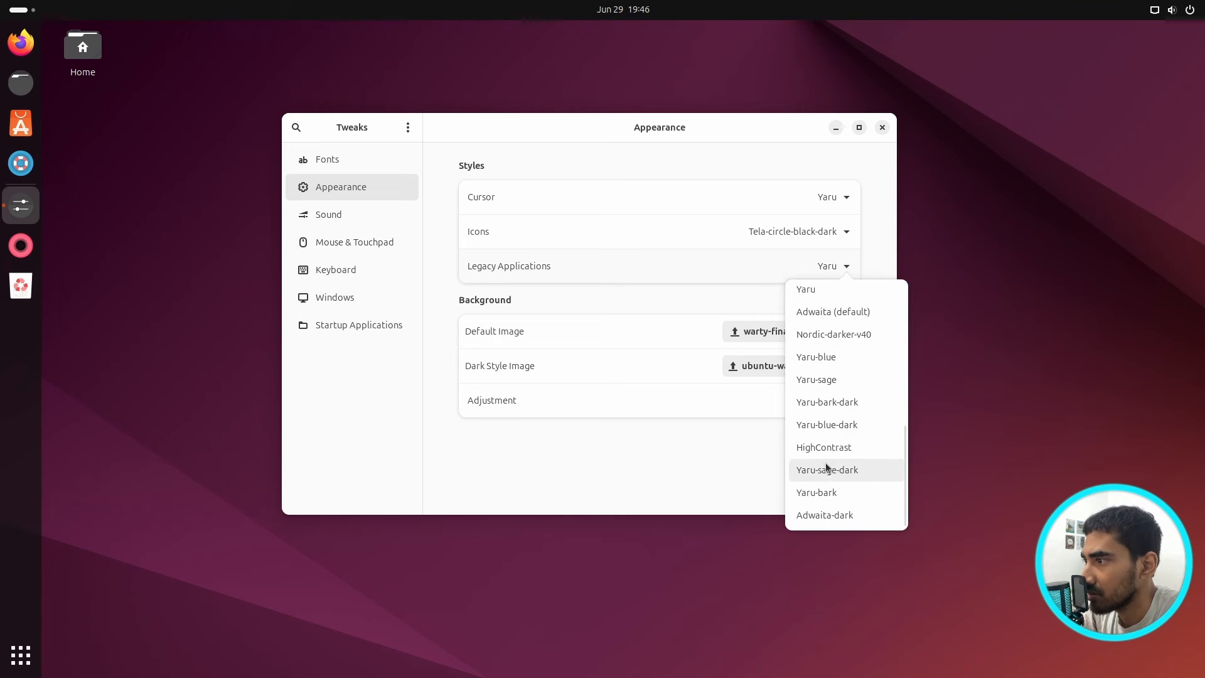
pyautogui.scroll(1, 809, 433)
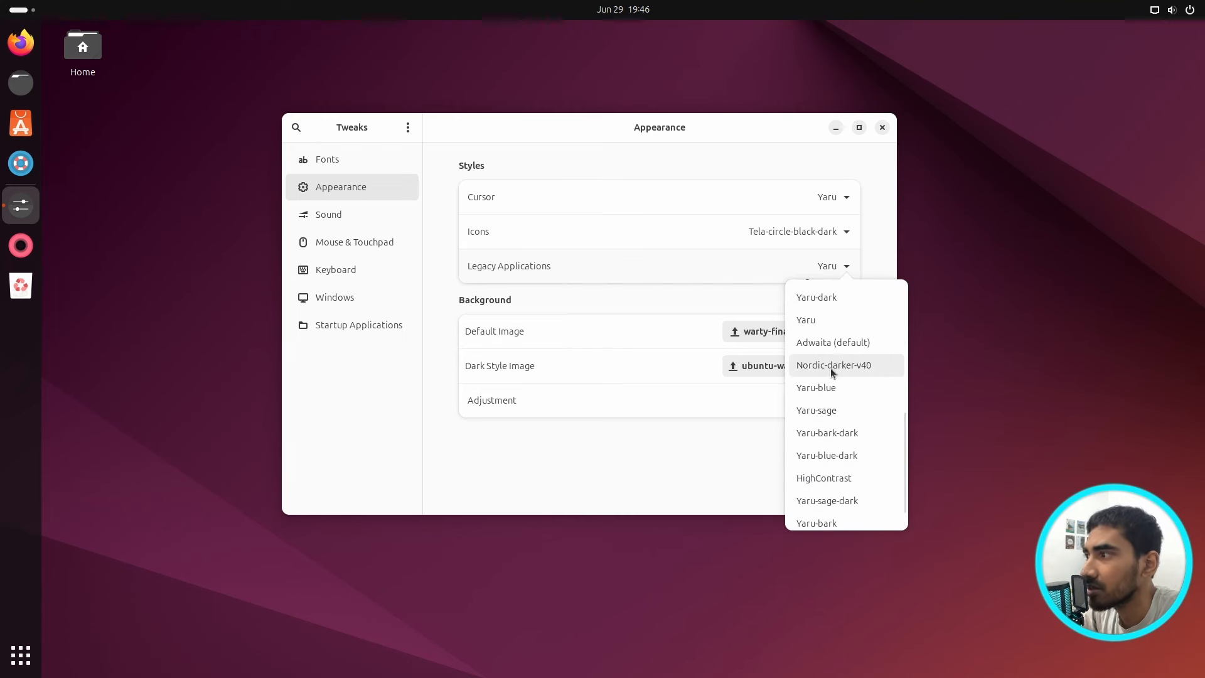
pyautogui.click(864, 365)
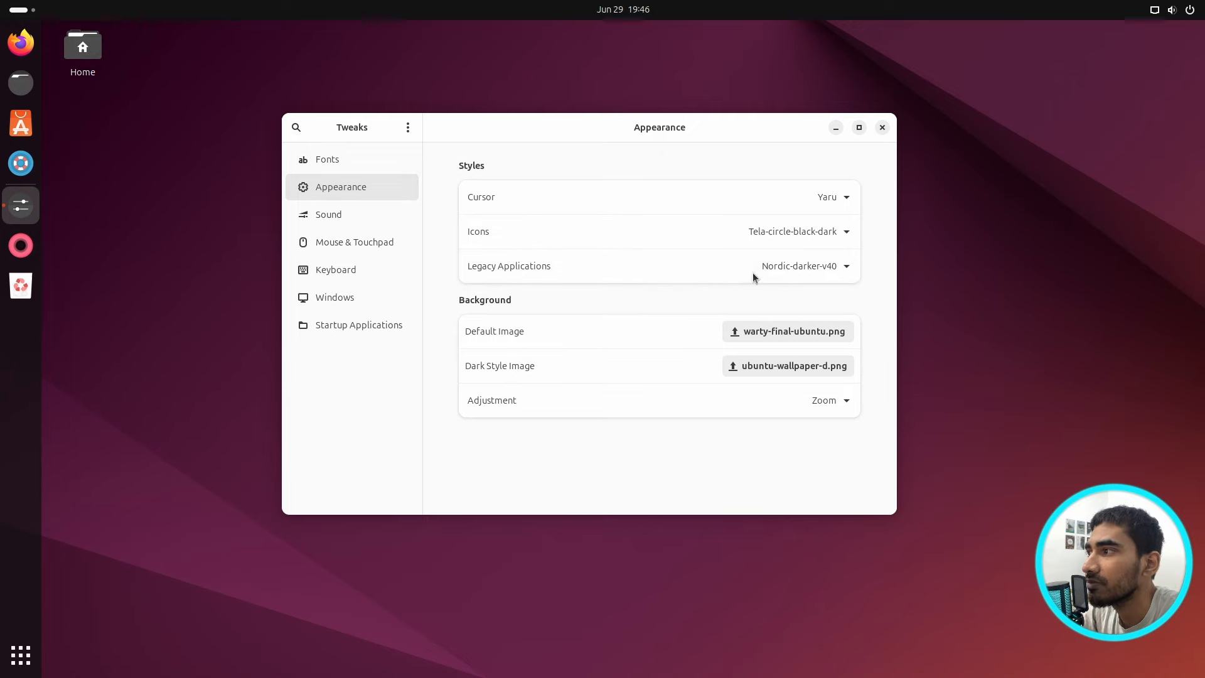
pyautogui.click(883, 128)
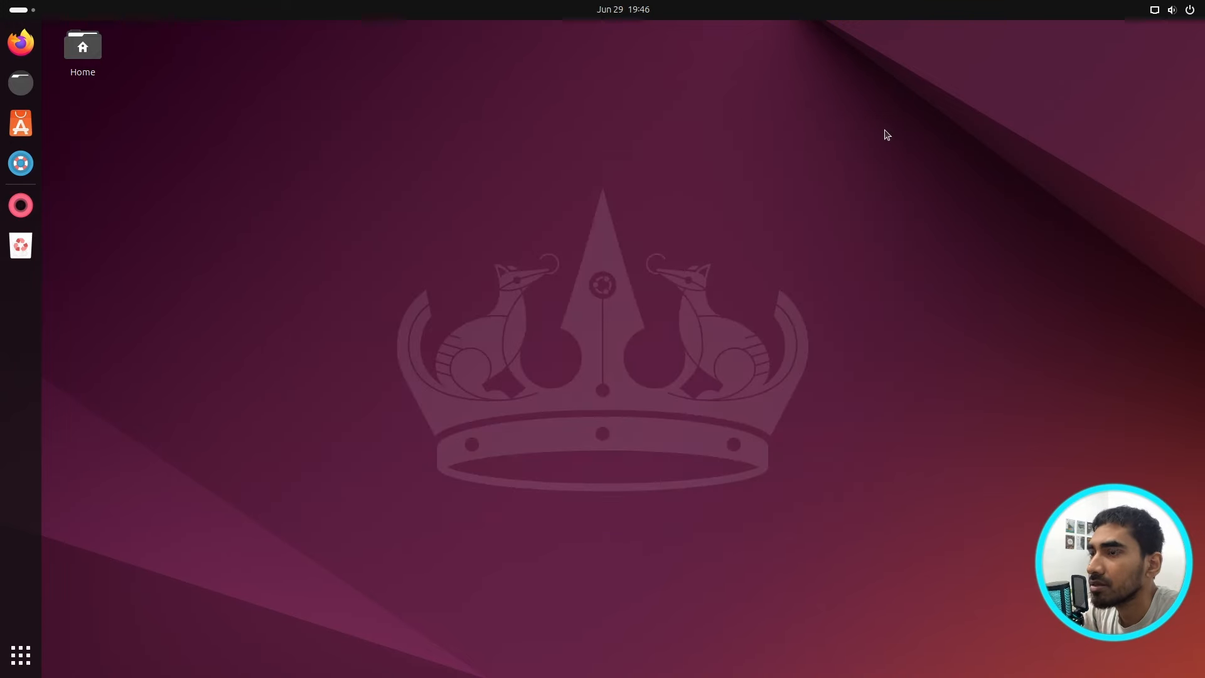
# Step: Open the system settings from the desktop, switch the appearance style to Dark and close the settings
pyautogui.click(20, 656)
pyautogui.click(13, 658)
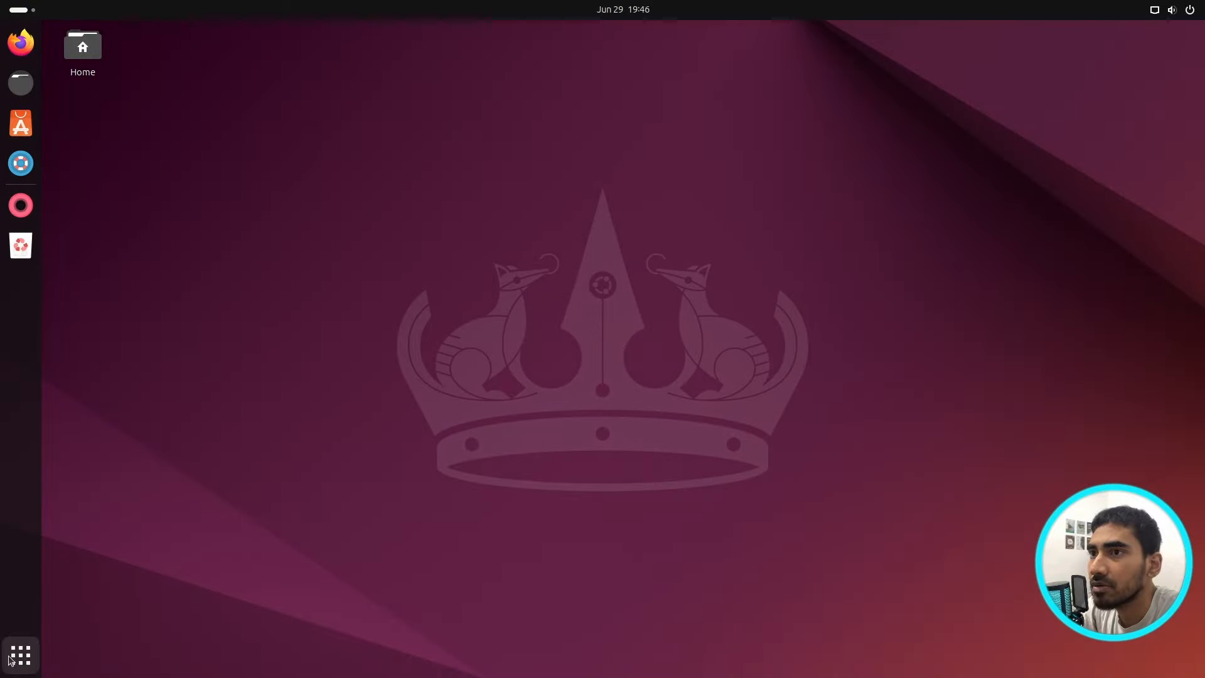
pyautogui.rightClick(613, 327)
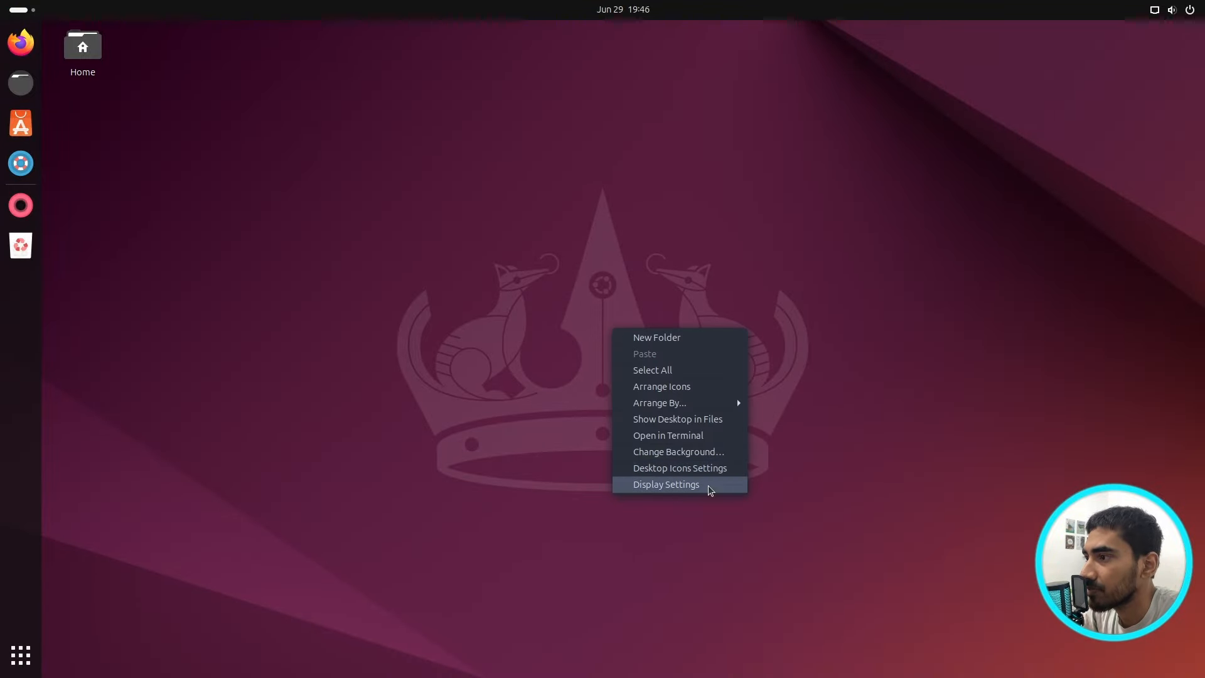
pyautogui.click(679, 494)
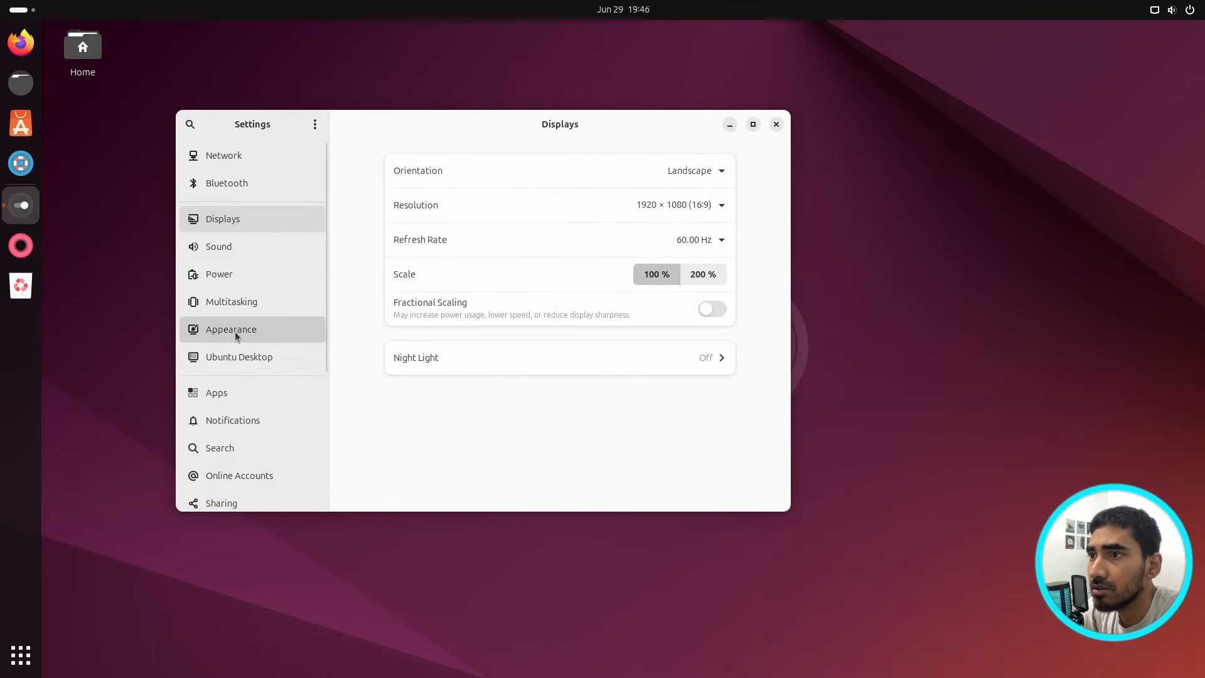
pyautogui.click(234, 332)
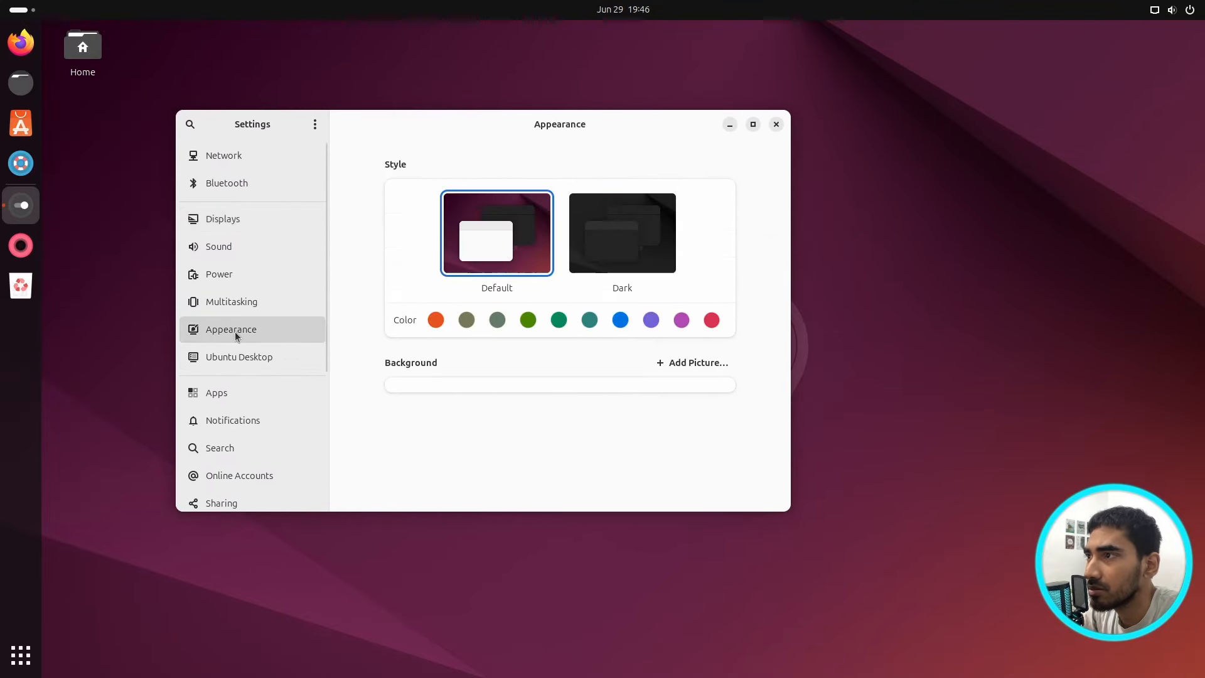
pyautogui.click(634, 247)
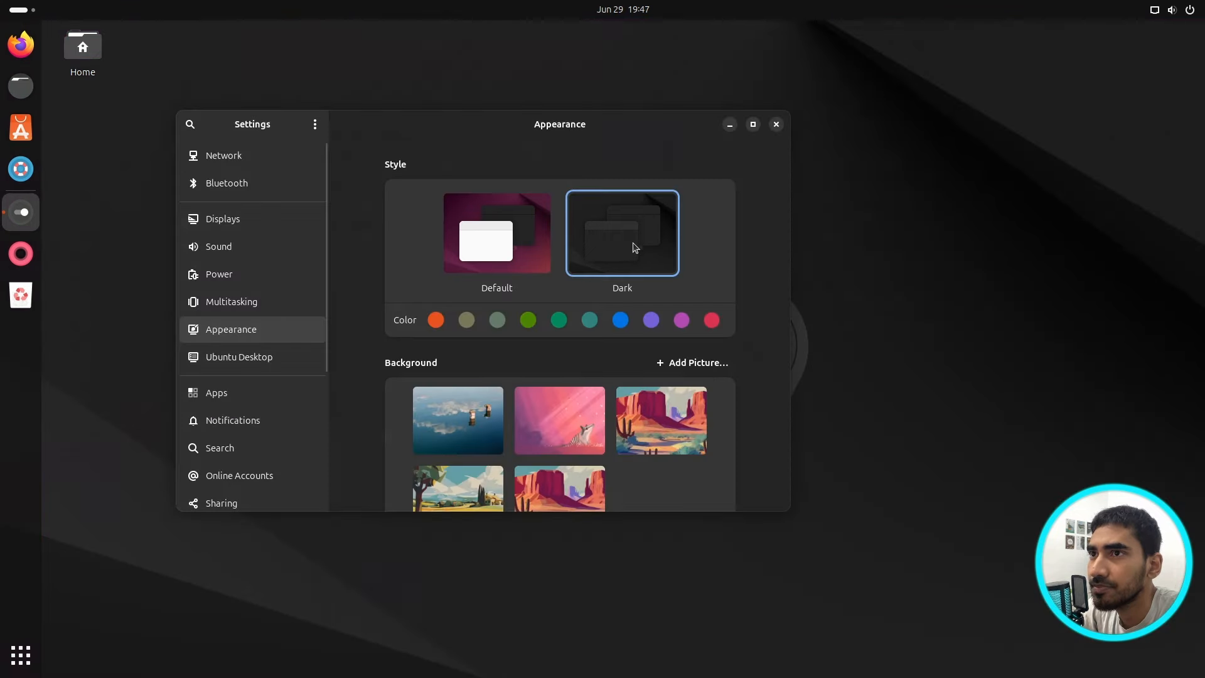
pyautogui.click(776, 124)
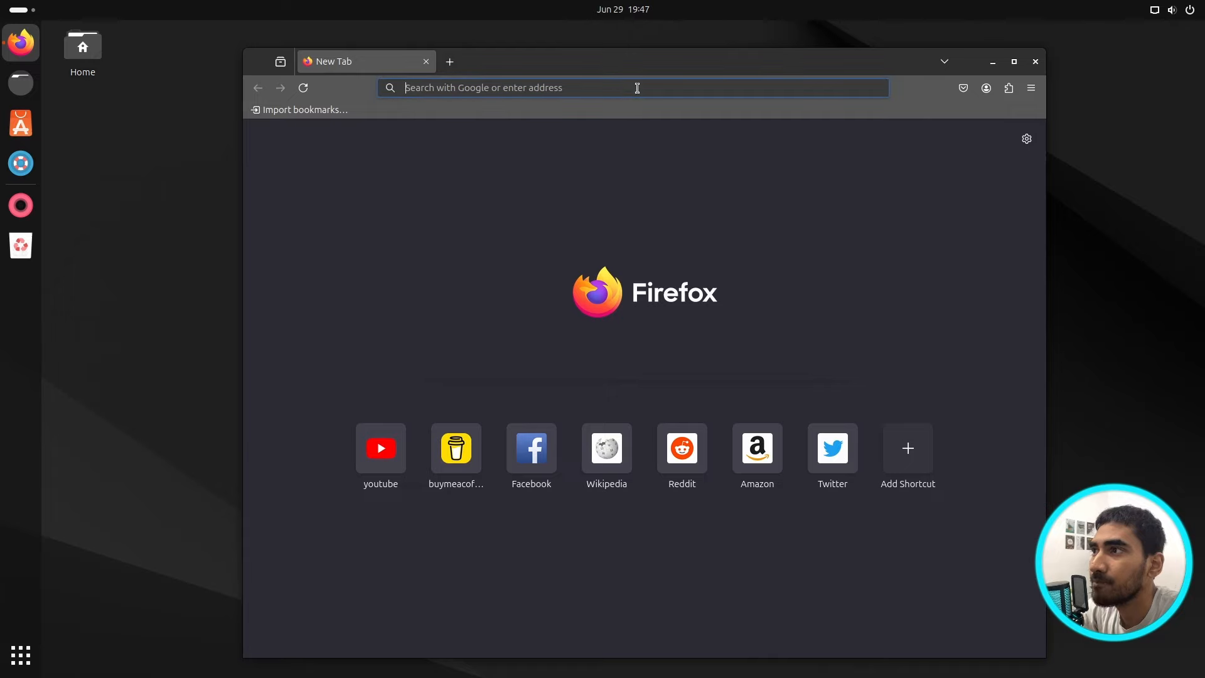
# Step: Search the web for Google Chrome in Firefox
pyautogui.click(637, 88)
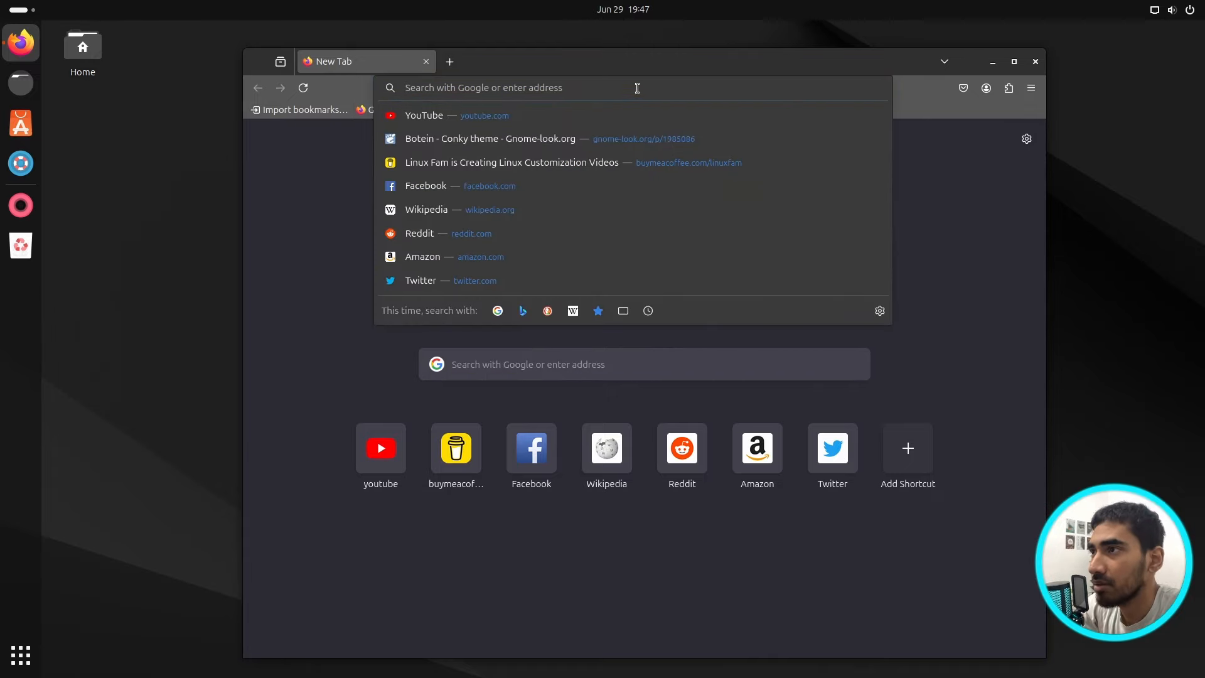
pyautogui.write('go')
pyautogui.press('BackSpace')
pyautogui.press('BackSpace')
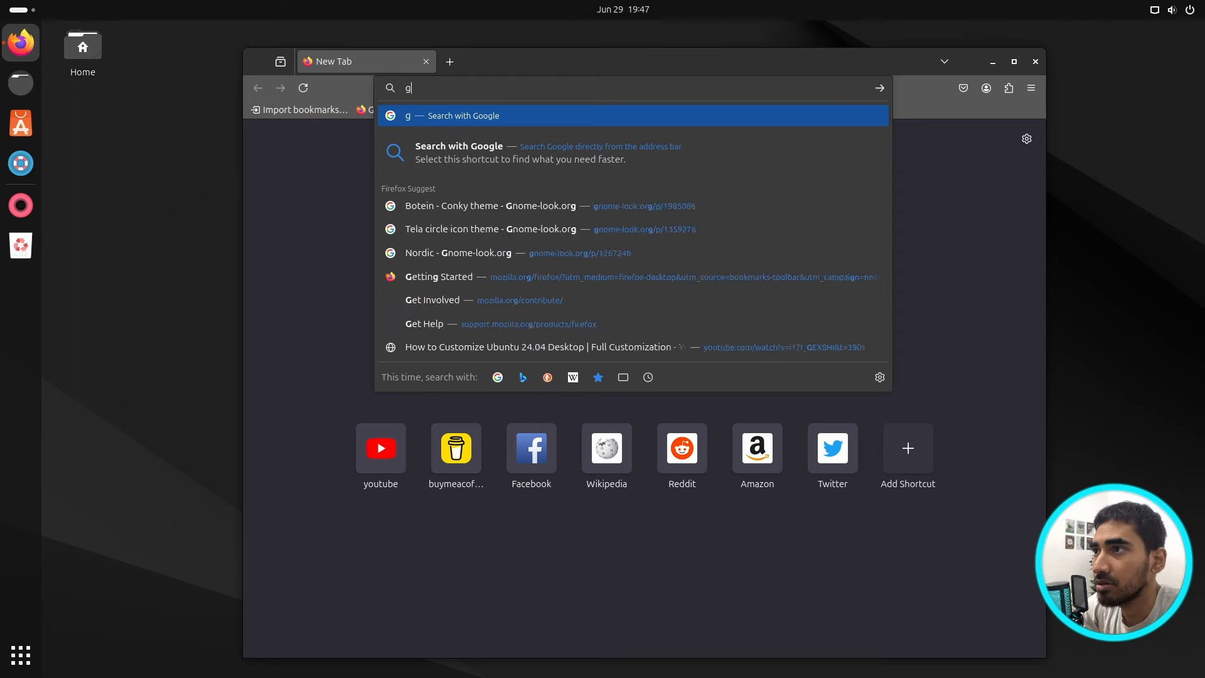
pyautogui.write('google')
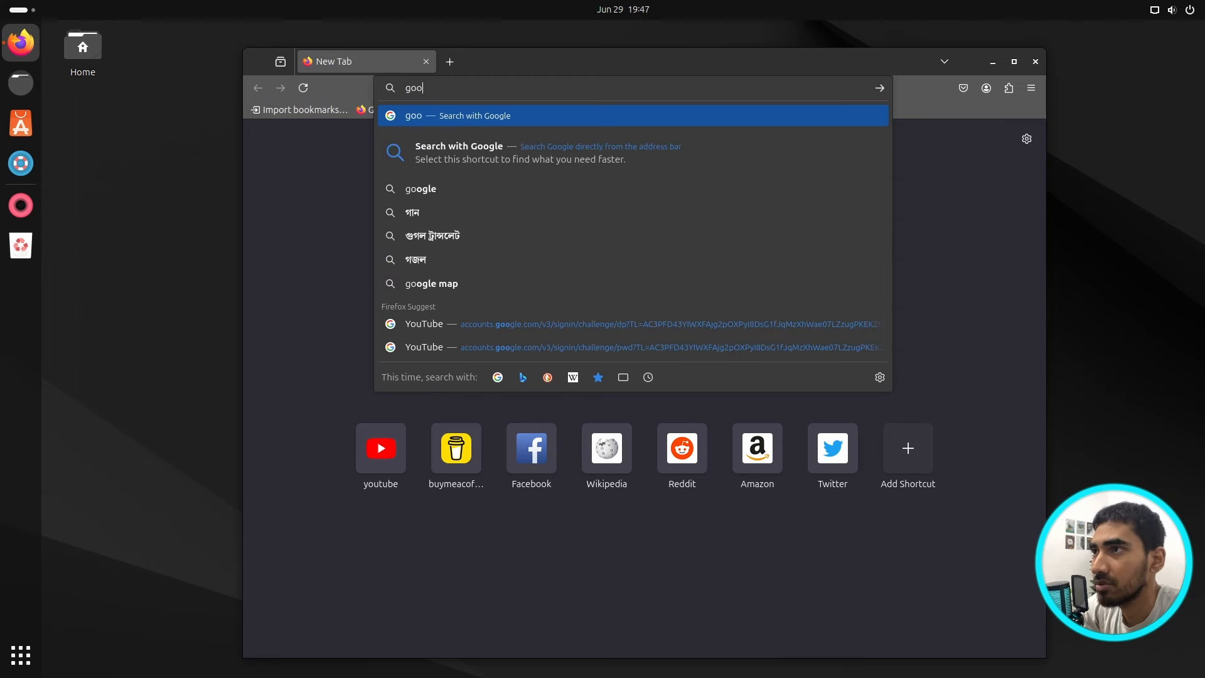
pyautogui.write(' chroem')
pyautogui.press('Return')
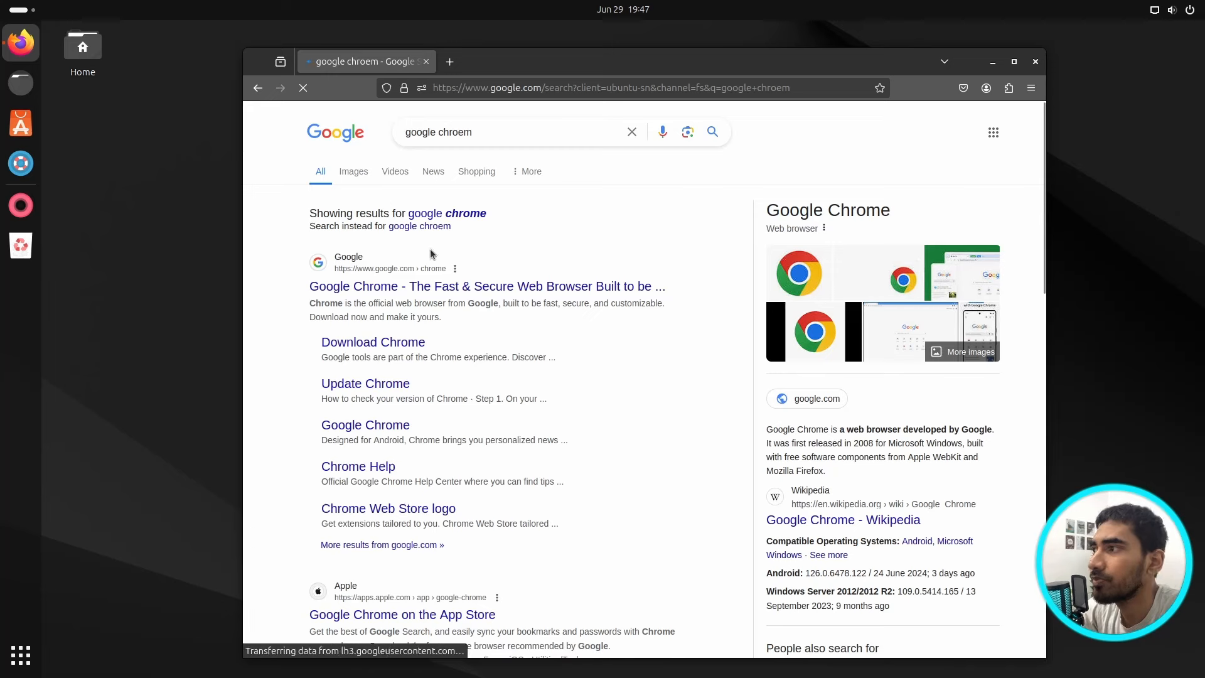
# Step: Download the 64 bit .deb package of Chrome for Debian/Ubuntu from the official Chrome page, check the download and close Firefox
pyautogui.click(504, 288)
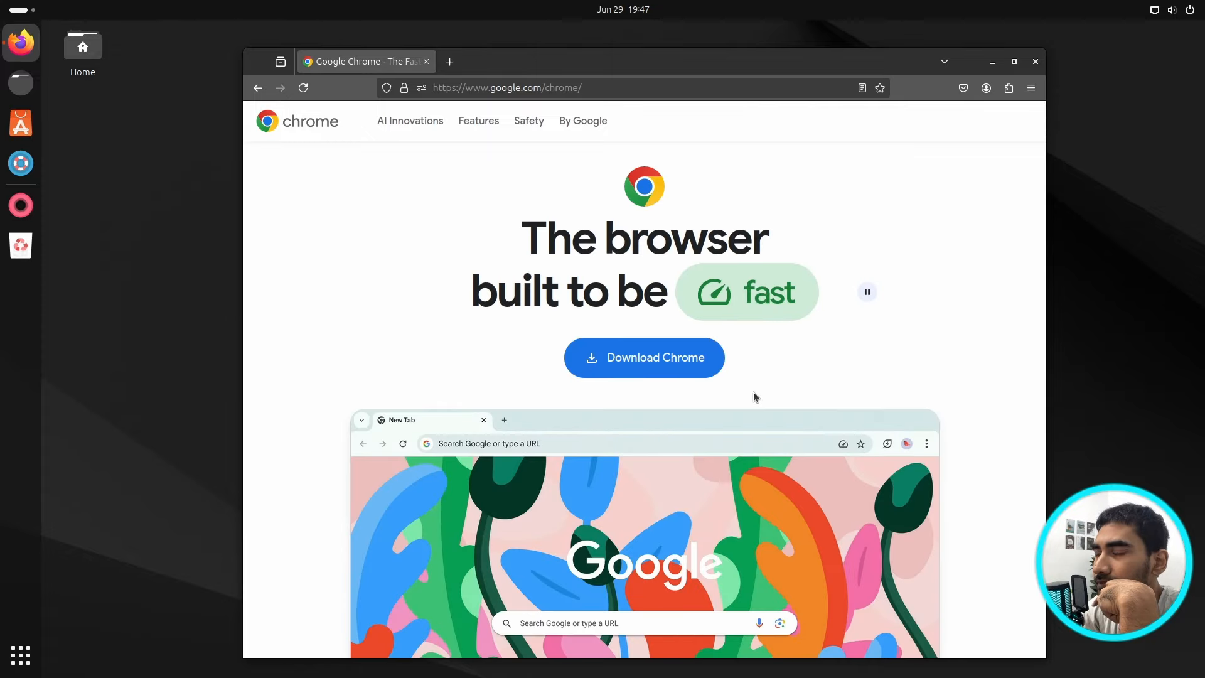
pyautogui.click(683, 359)
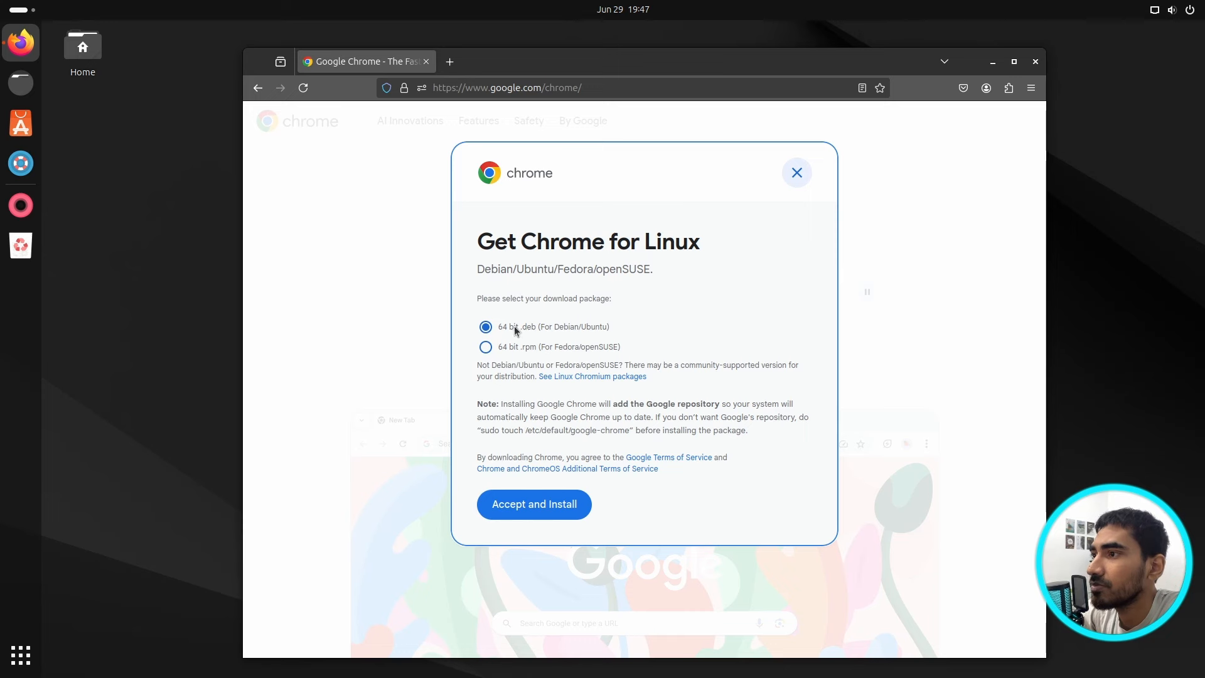
pyautogui.click(534, 503)
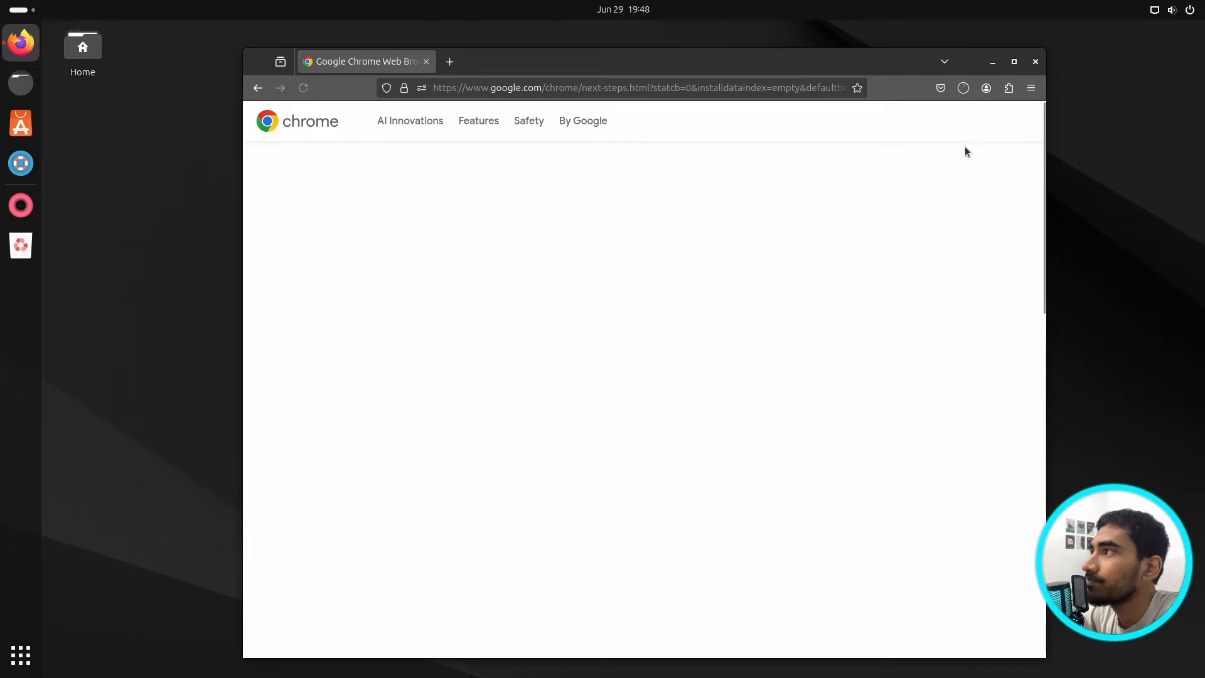
pyautogui.click(964, 89)
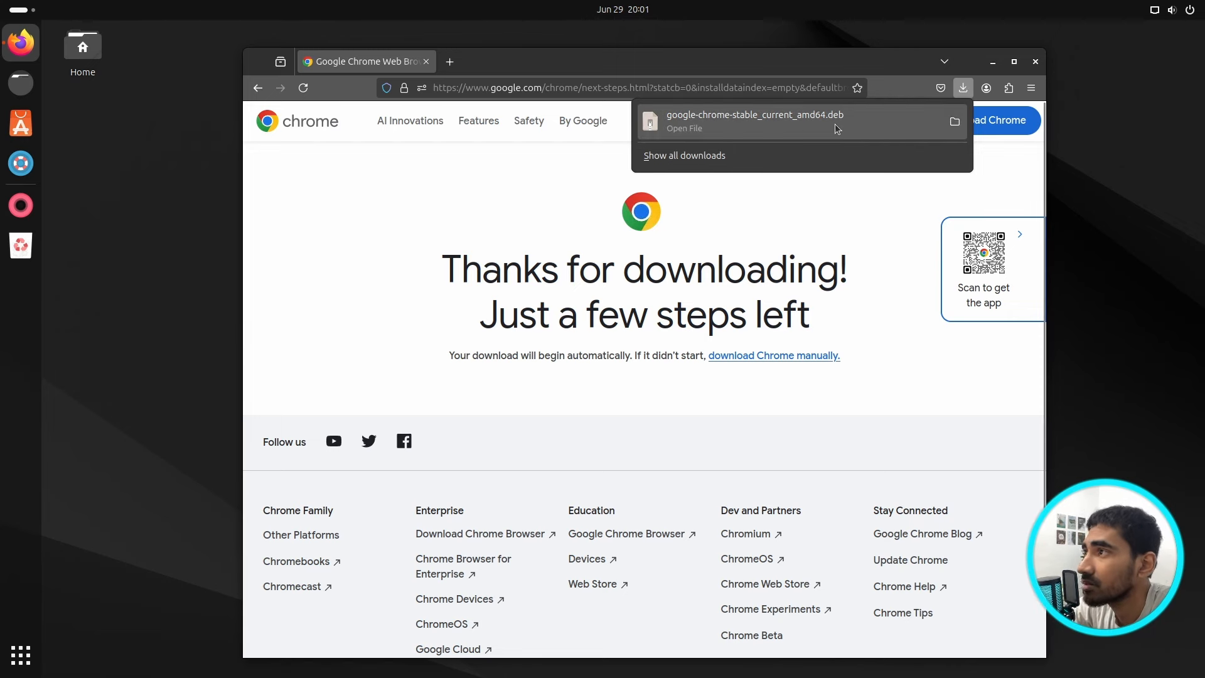
pyautogui.click(999, 163)
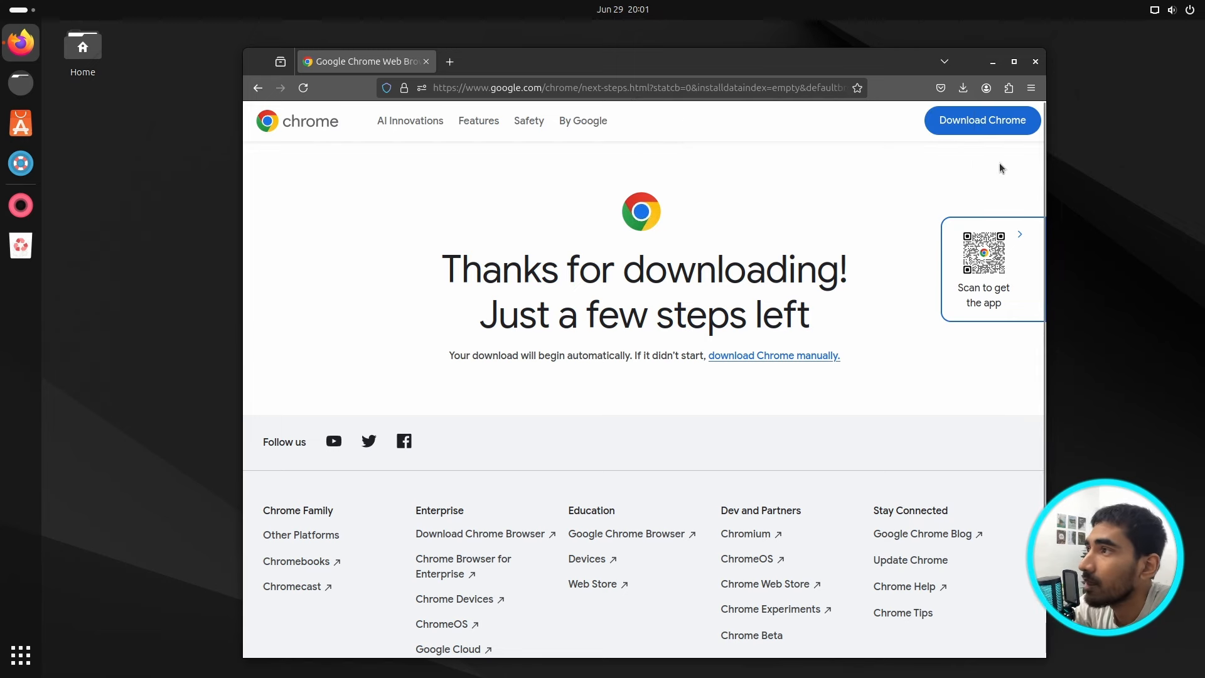
pyautogui.click(1035, 63)
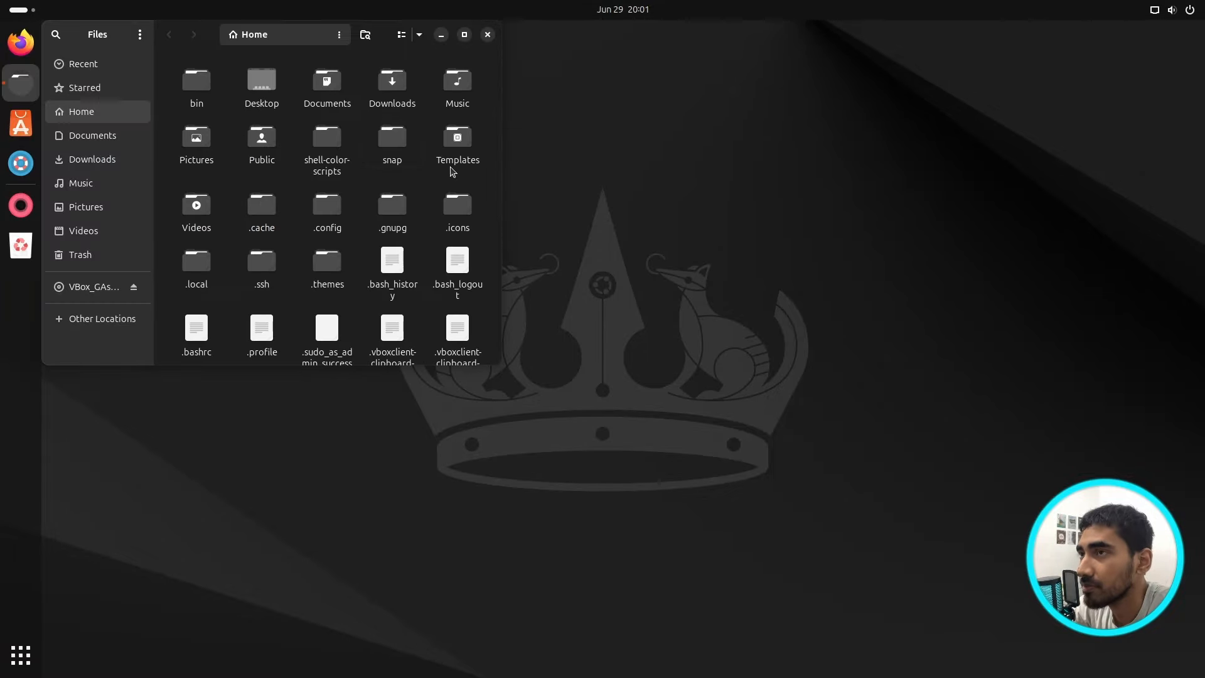
# Step: Center the file manager window, check the Downloads folder for the Chrome package and return to Home
pyautogui.moveTo(387, 38); pyautogui.dragTo(668, 212)
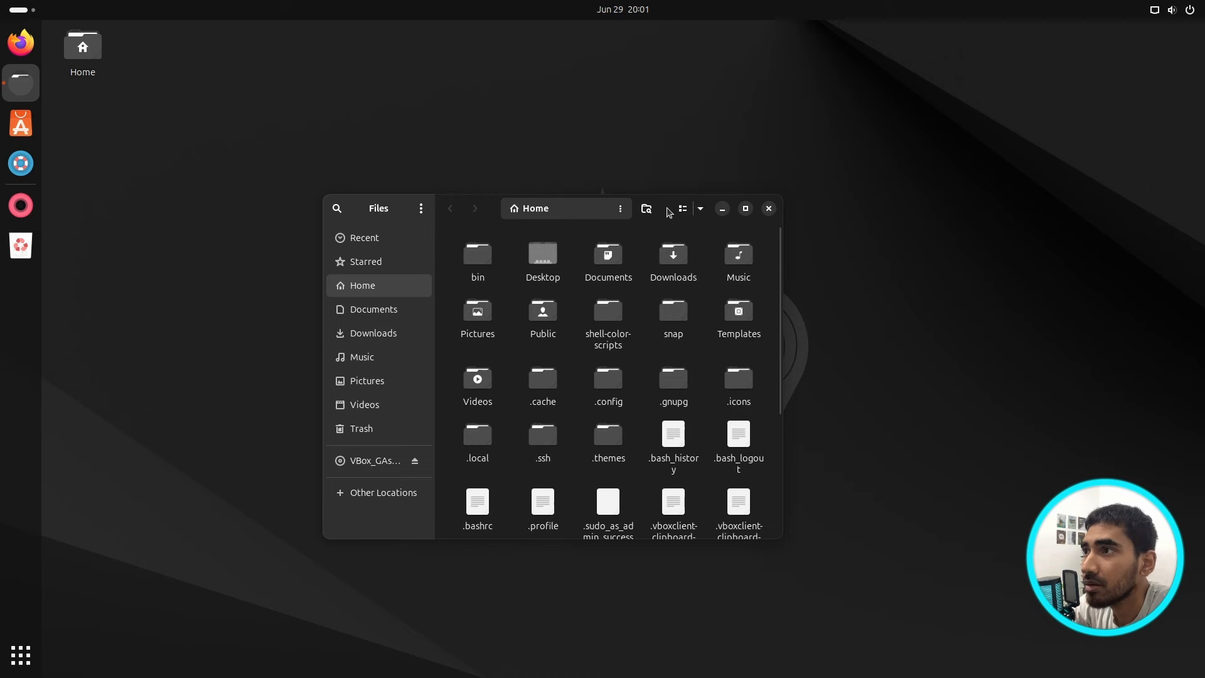
pyautogui.doubleClick(688, 270)
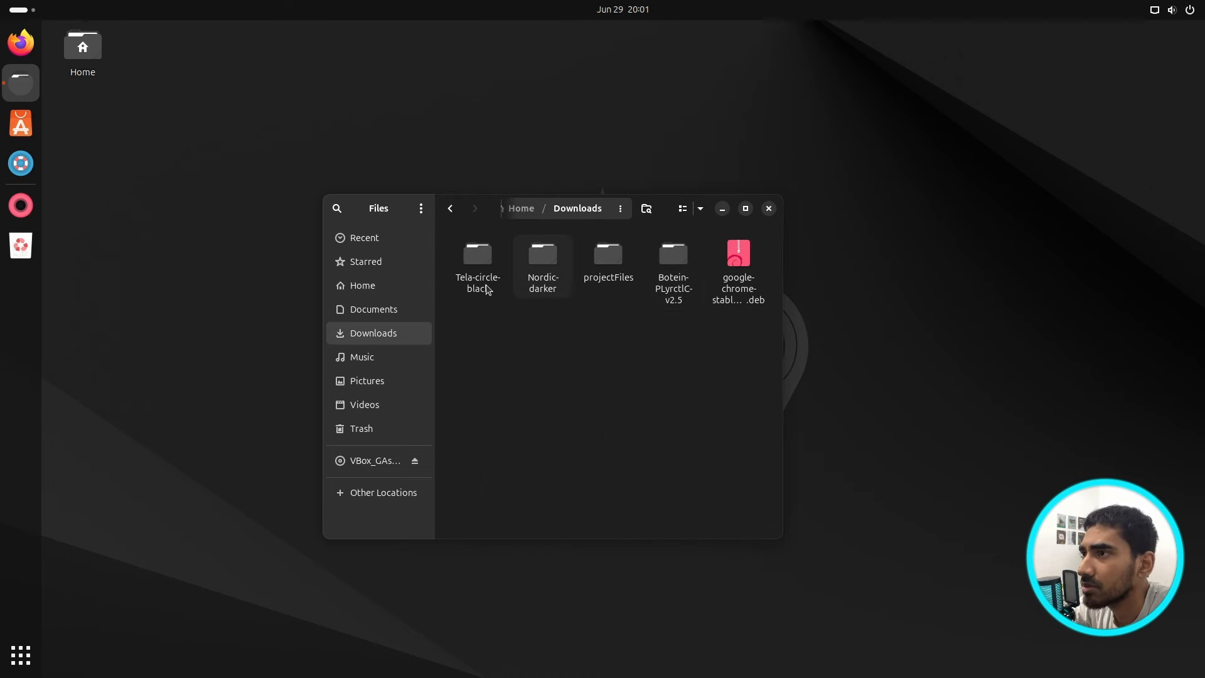
pyautogui.click(450, 208)
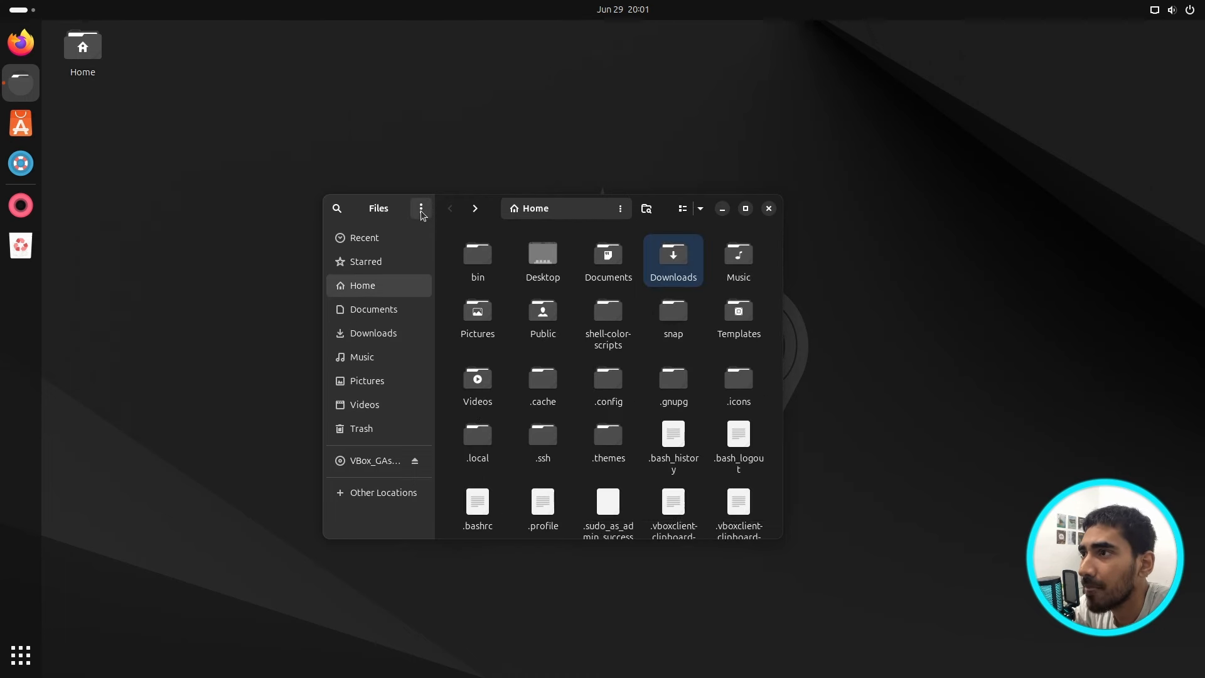
# Step: Stop showing hidden files in the Home folder and open the Downloads folder
pyautogui.click(420, 207)
pyautogui.click(426, 372)
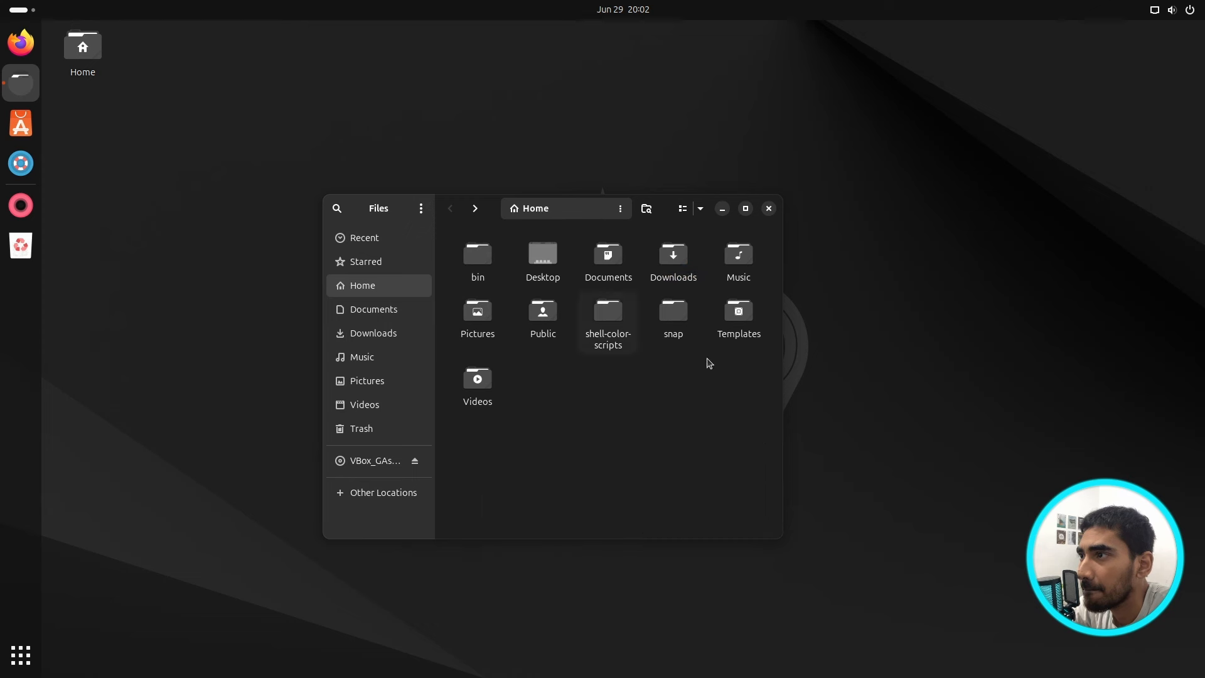
pyautogui.doubleClick(681, 283)
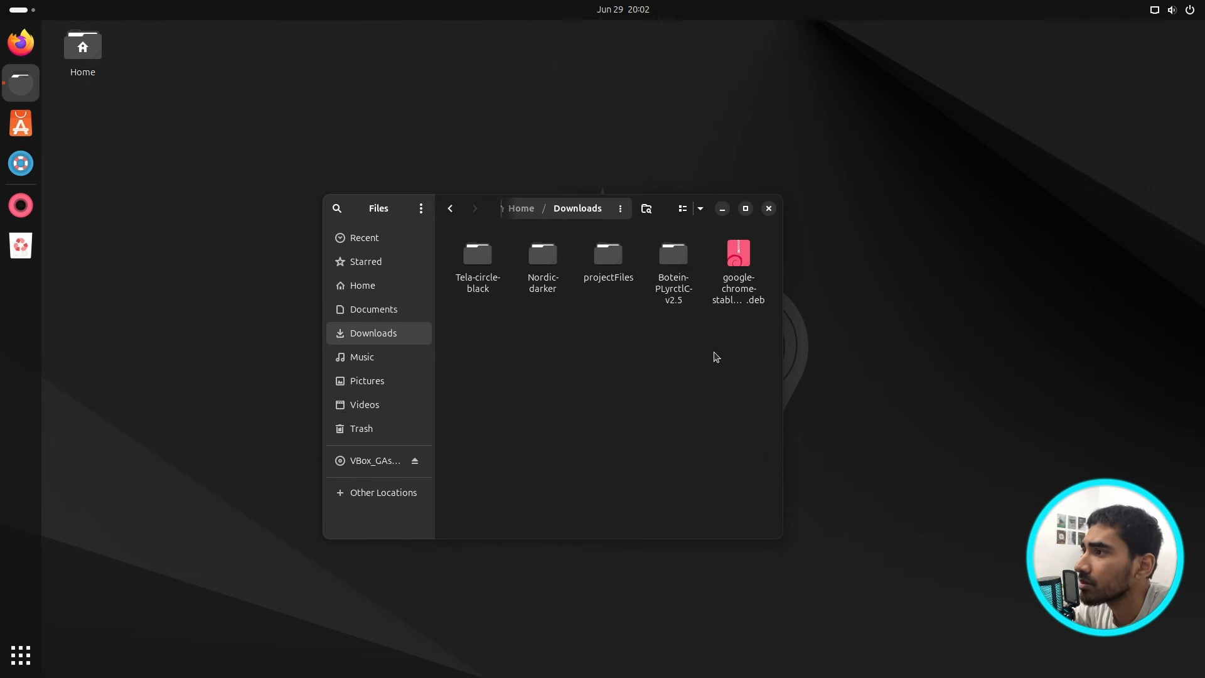
# Step: Open a terminal in the Downloads folder and rearrange the terminal and file manager windows so the folder contents stay visible
pyautogui.moveTo(714, 353); pyautogui.dragTo(791, 264)
pyautogui.click(618, 388)
pyautogui.rightClick(578, 379)
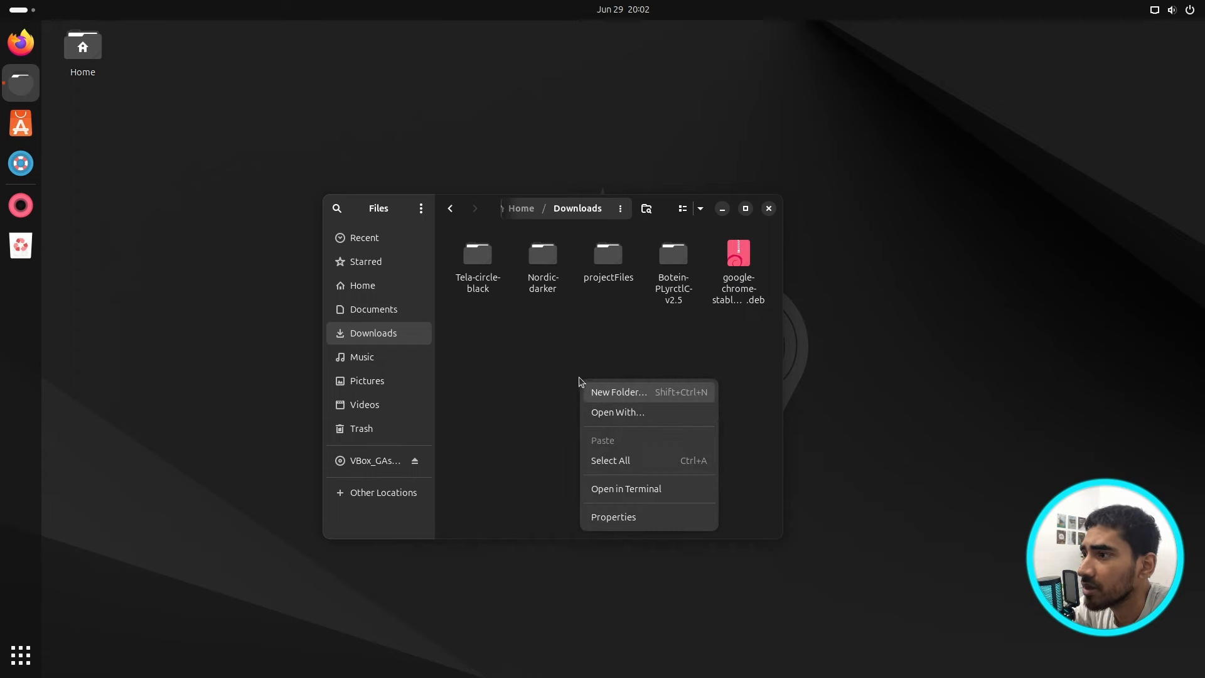
pyautogui.click(634, 488)
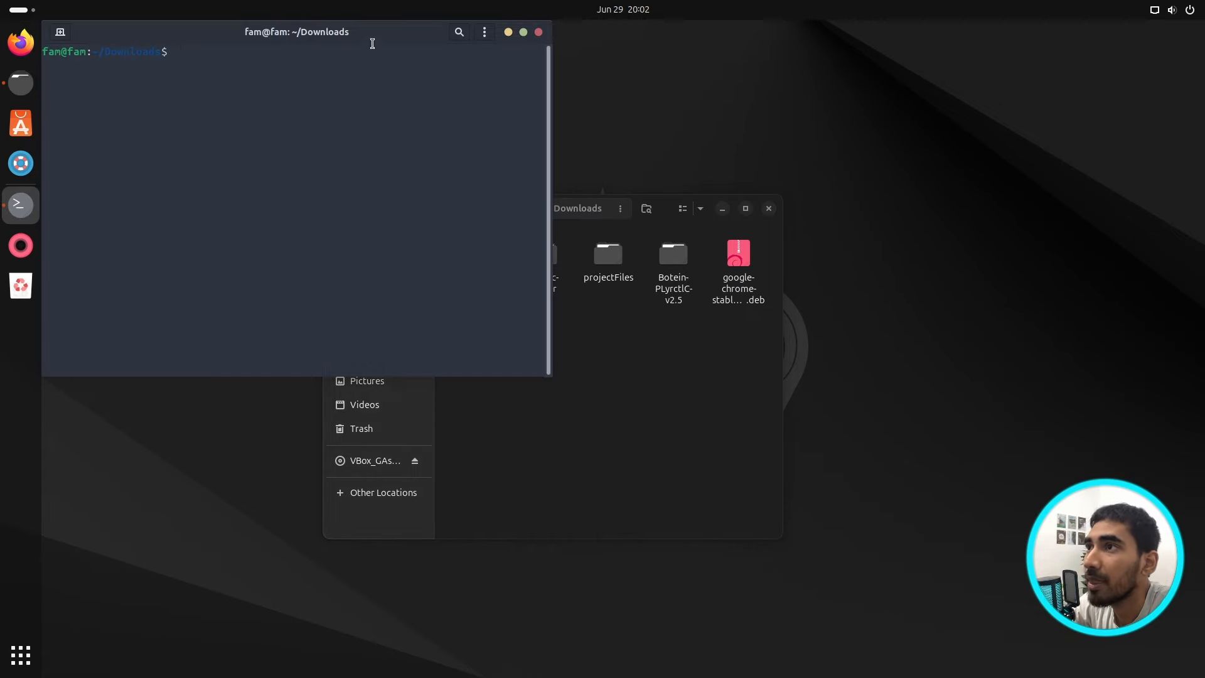
pyautogui.moveTo(407, 29); pyautogui.dragTo(680, 302)
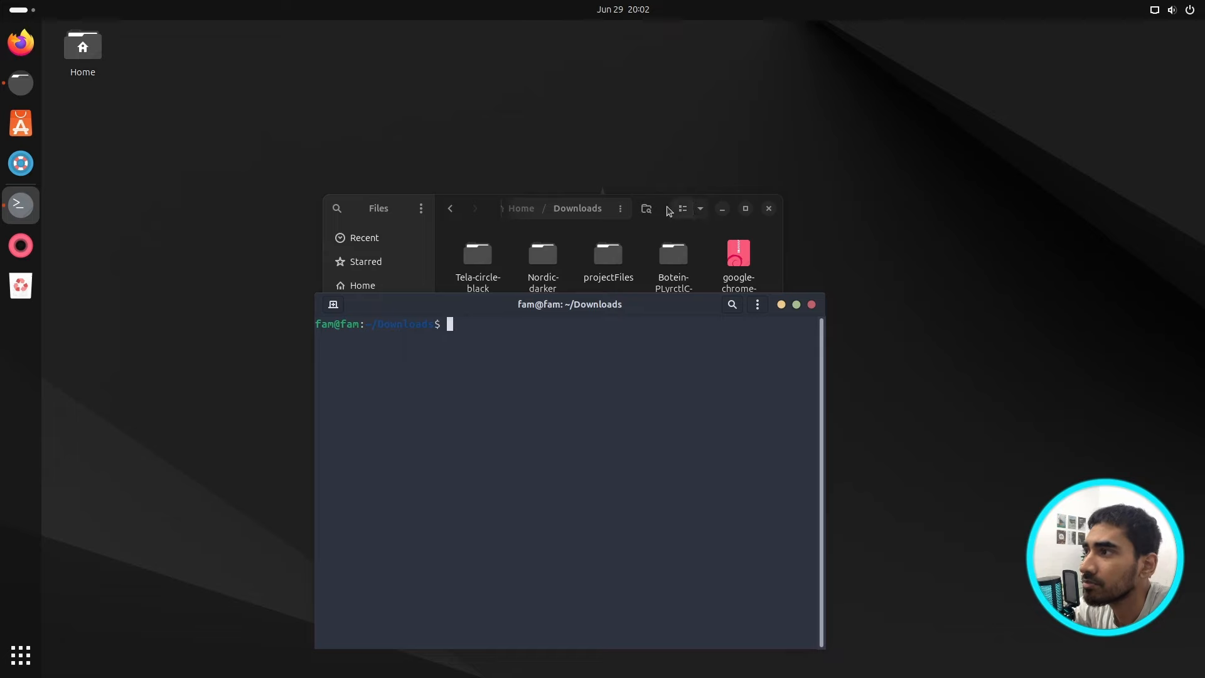
pyautogui.moveTo(669, 211); pyautogui.dragTo(933, 88)
pyautogui.moveTo(466, 303); pyautogui.dragTo(321, 217)
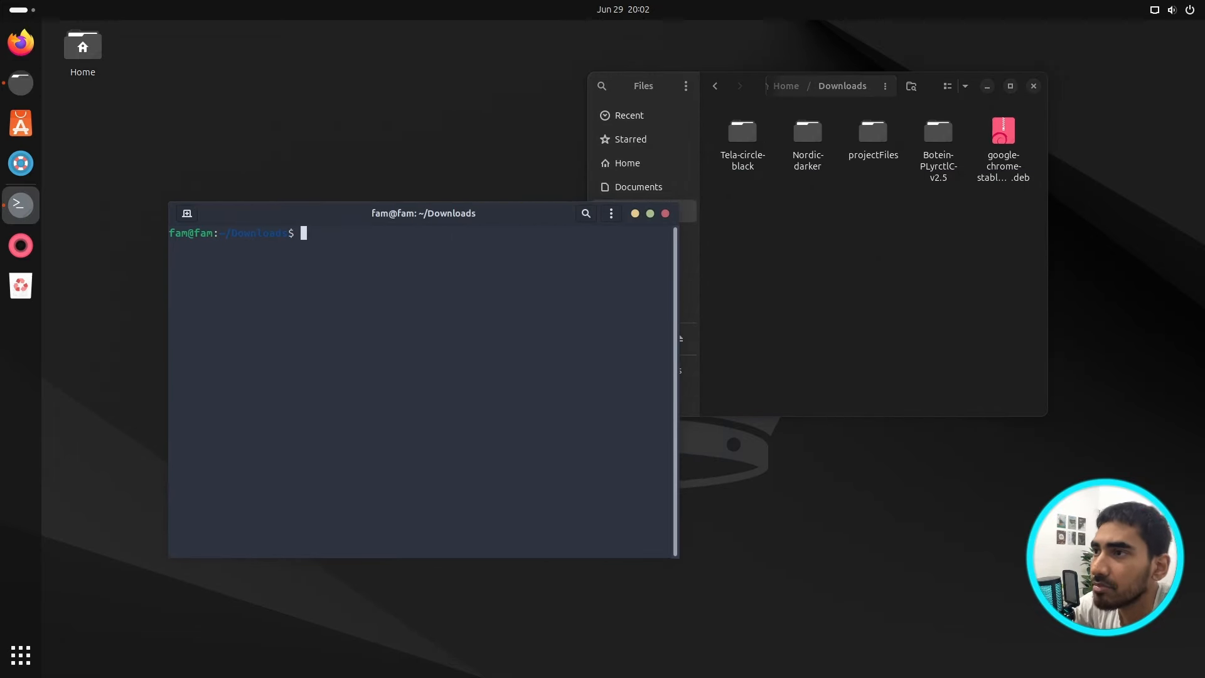
# Step: List the Downloads folder contents with ls and select the file name google-chrome-stable_current_amd64.deb in the output
pyautogui.write('ls')
pyautogui.press('Return')
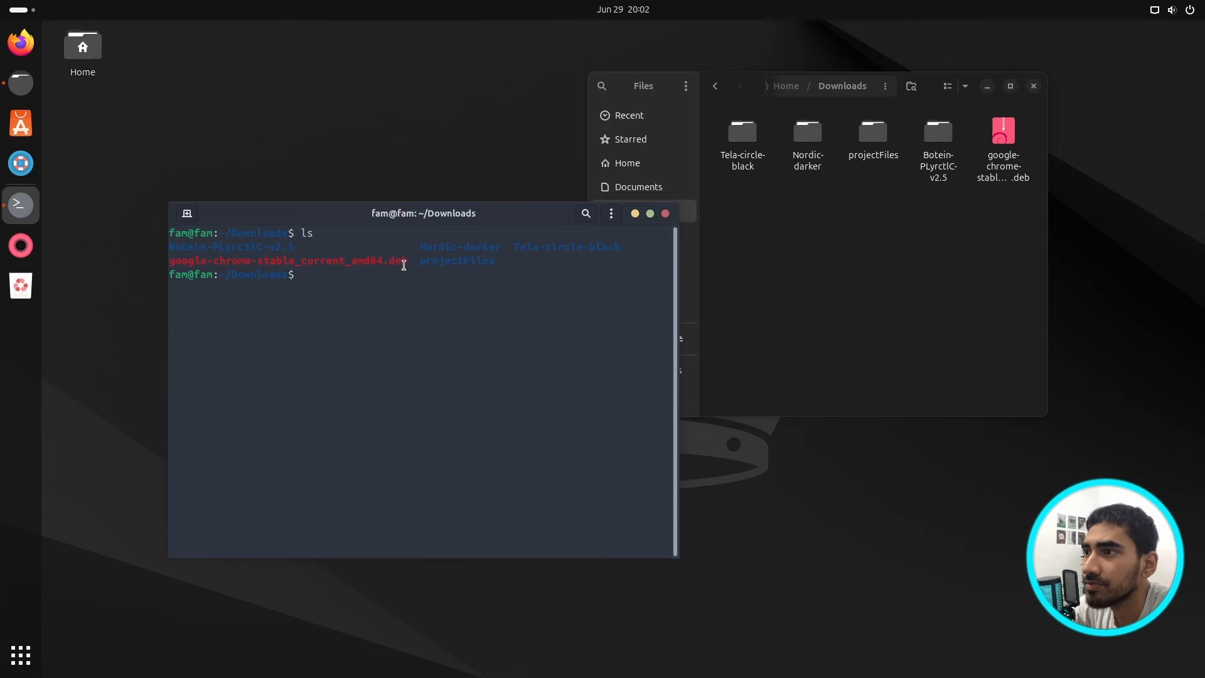
pyautogui.moveTo(406, 261); pyautogui.dragTo(167, 261)
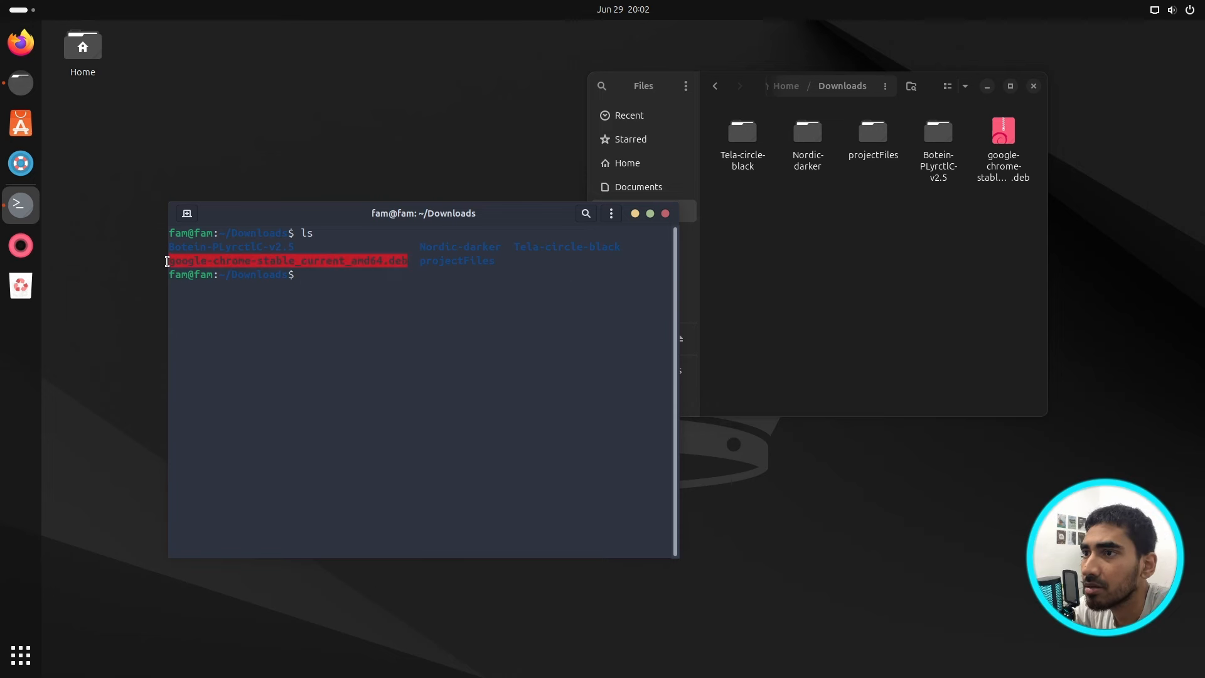
pyautogui.rightClick(227, 262)
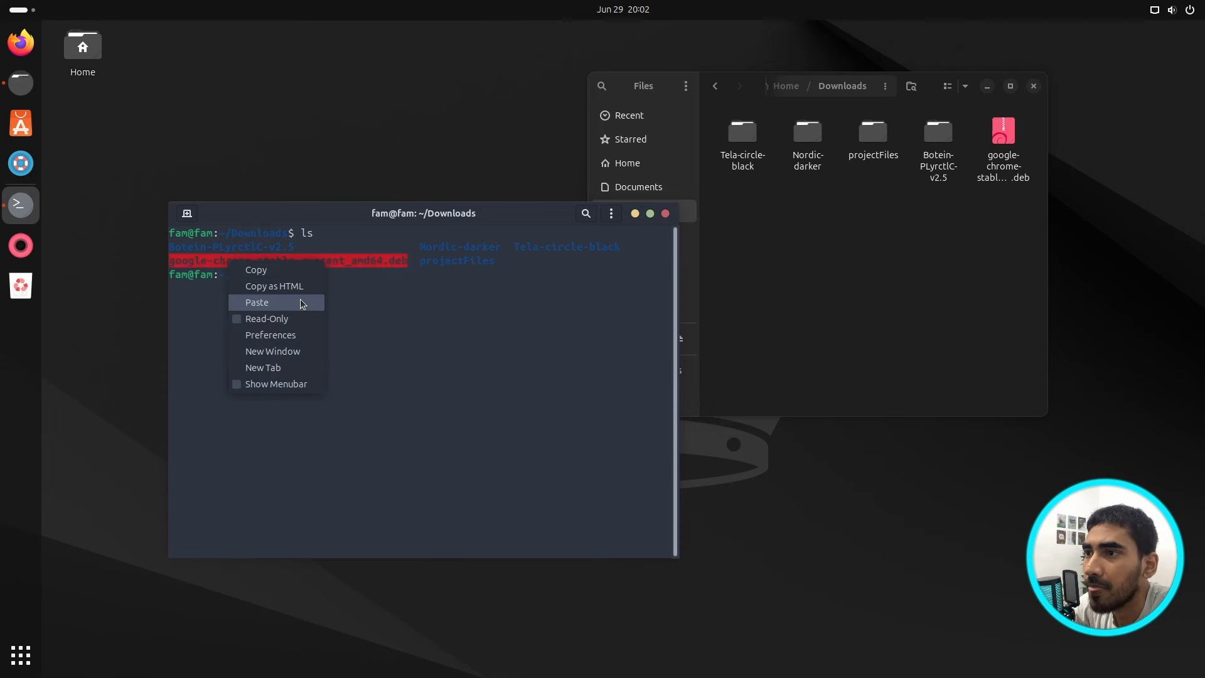
pyautogui.click(258, 304)
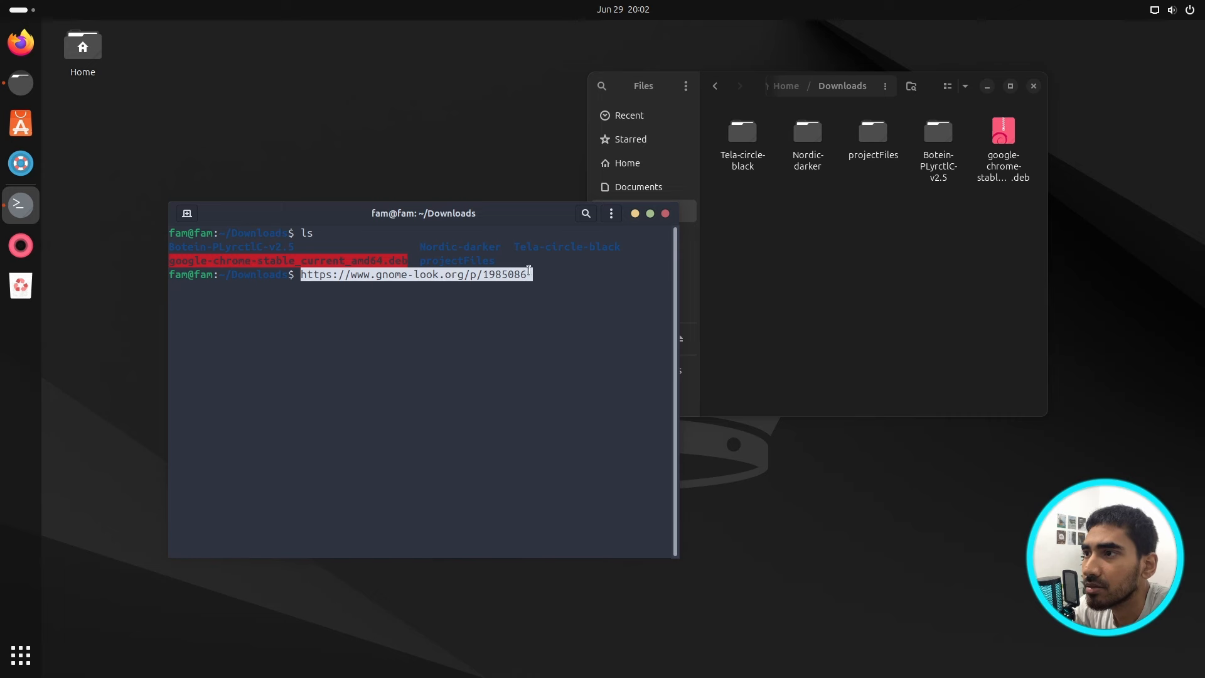
pyautogui.rightClick(327, 274)
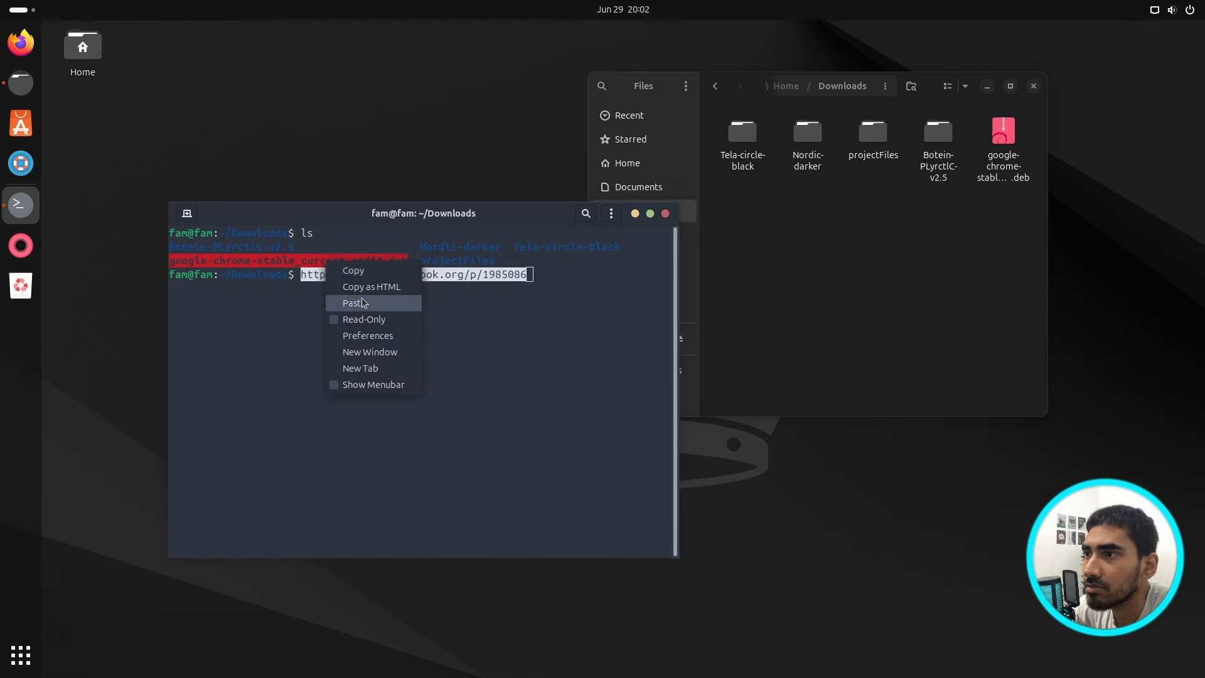
pyautogui.click(361, 270)
pyautogui.press('BackSpace')
pyautogui.press('BackSpace')
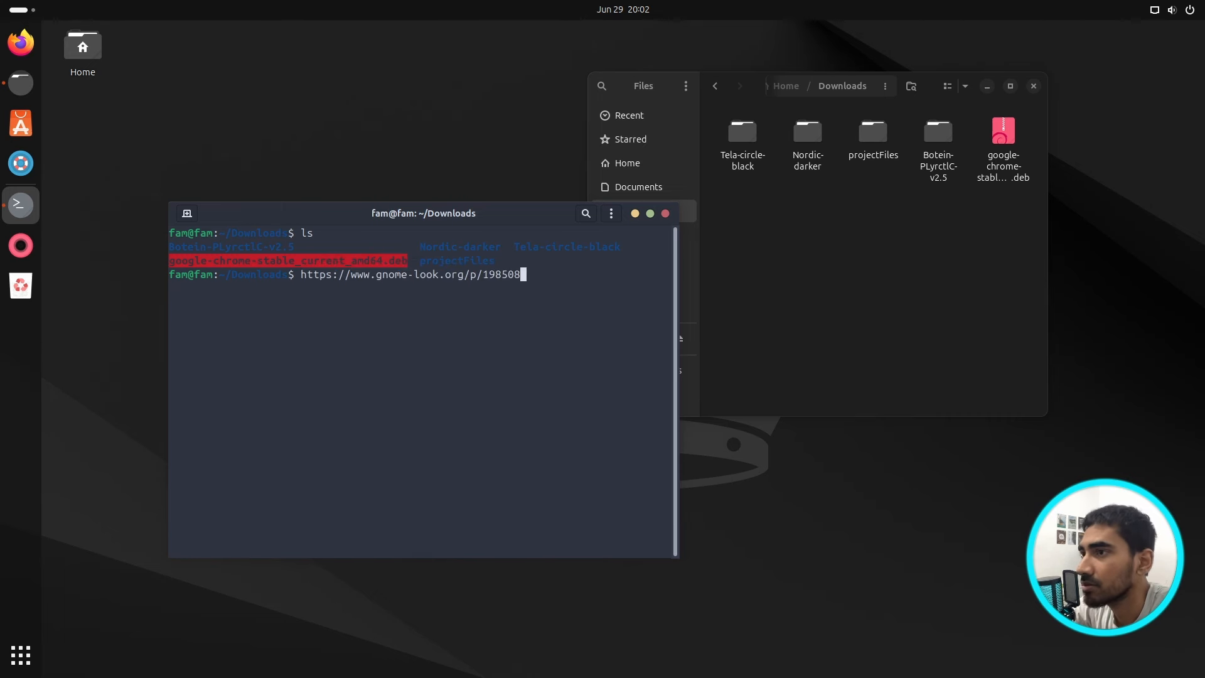
pyautogui.press('BackSpace')
pyautogui.press('BackSpace')
pyautogui.press('BackSpace')
pyautogui.press('BackSpace')
pyautogui.press('BackSpace')
pyautogui.press('BackSpace')
pyautogui.press('BackSpace')
pyautogui.press('BackSpace')
pyautogui.press('BackSpace')
pyautogui.press('BackSpace')
pyautogui.press('BackSpace')
pyautogui.press('BackSpace')
pyautogui.press('BackSpace')
pyautogui.press('BackSpace')
pyautogui.press('BackSpace')
pyautogui.press('BackSpace')
pyautogui.press('BackSpace')
pyautogui.press('BackSpace')
pyautogui.press('BackSpace')
pyautogui.press('BackSpace')
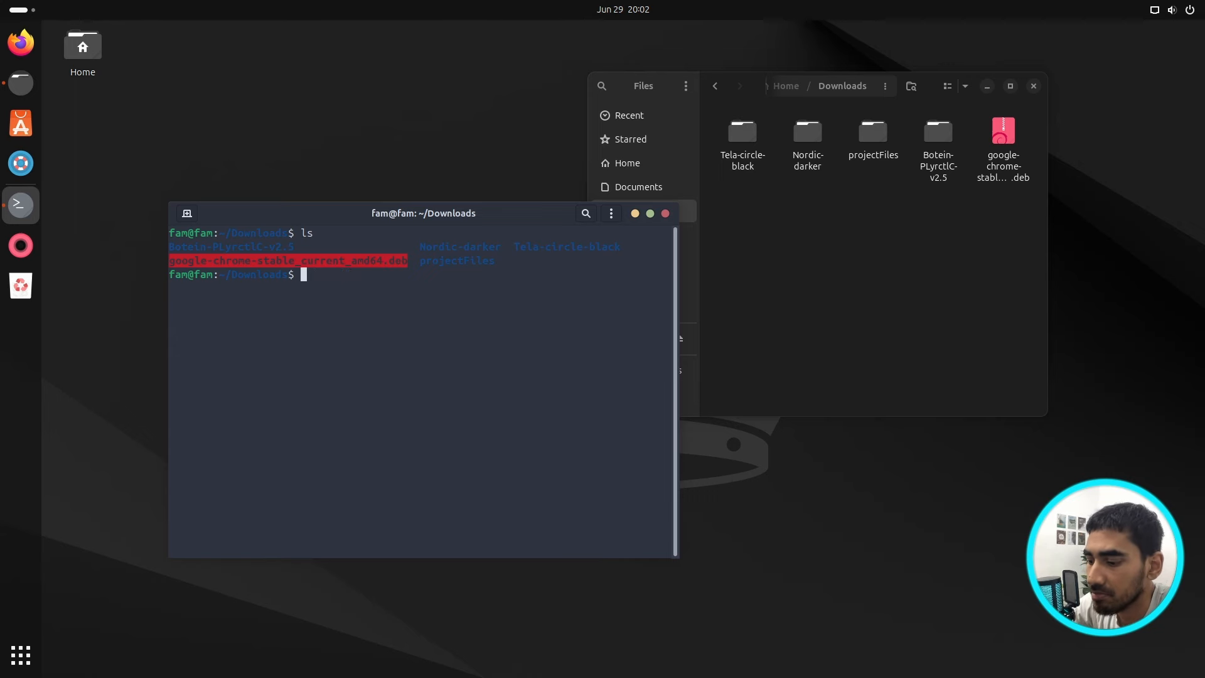
# Step: Install google-chrome-stable_current_amd64.deb with sudo dpkg -i, authenticating with the sudo password, and close the terminal and file manager
pyautogui.write('sudo d')
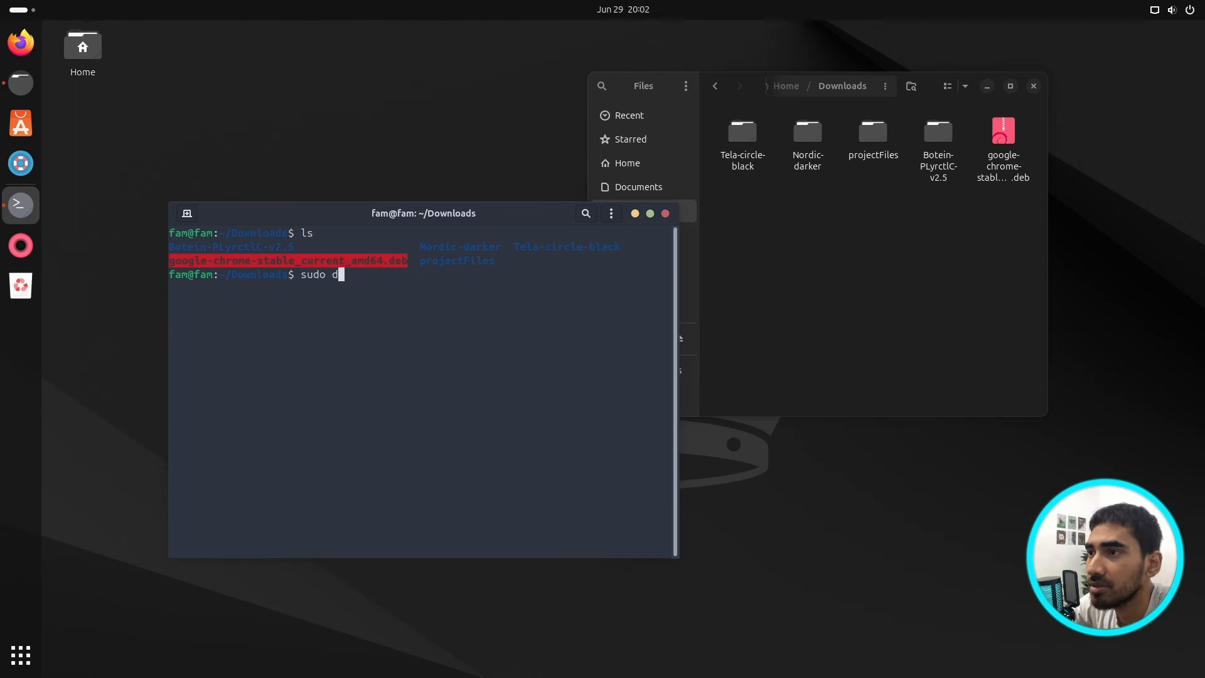
pyautogui.write('pkg')
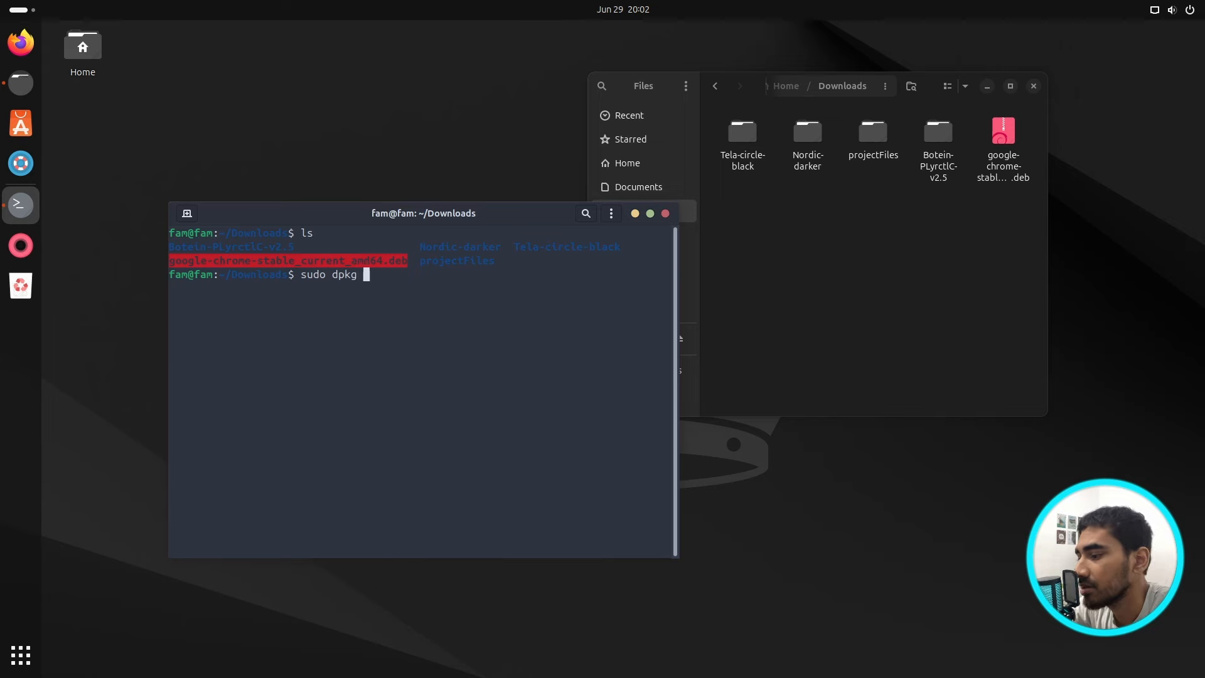
pyautogui.write(' -i')
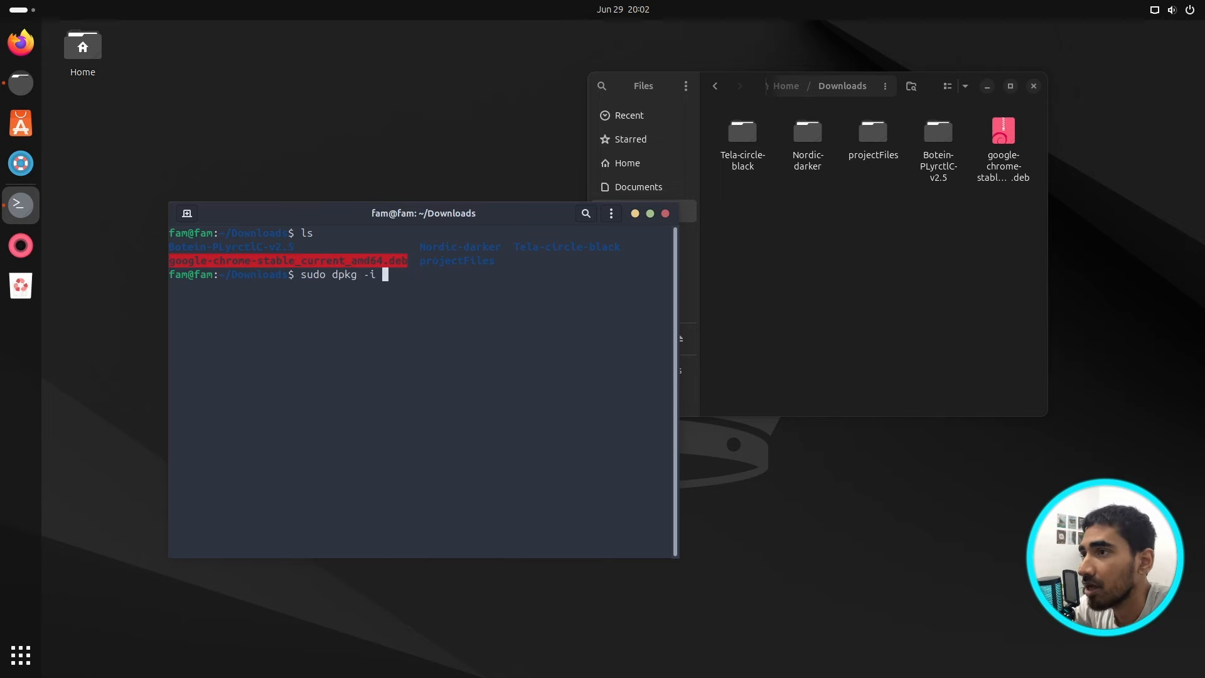
pyautogui.hotkey('ctrl', 'shift', 'v')
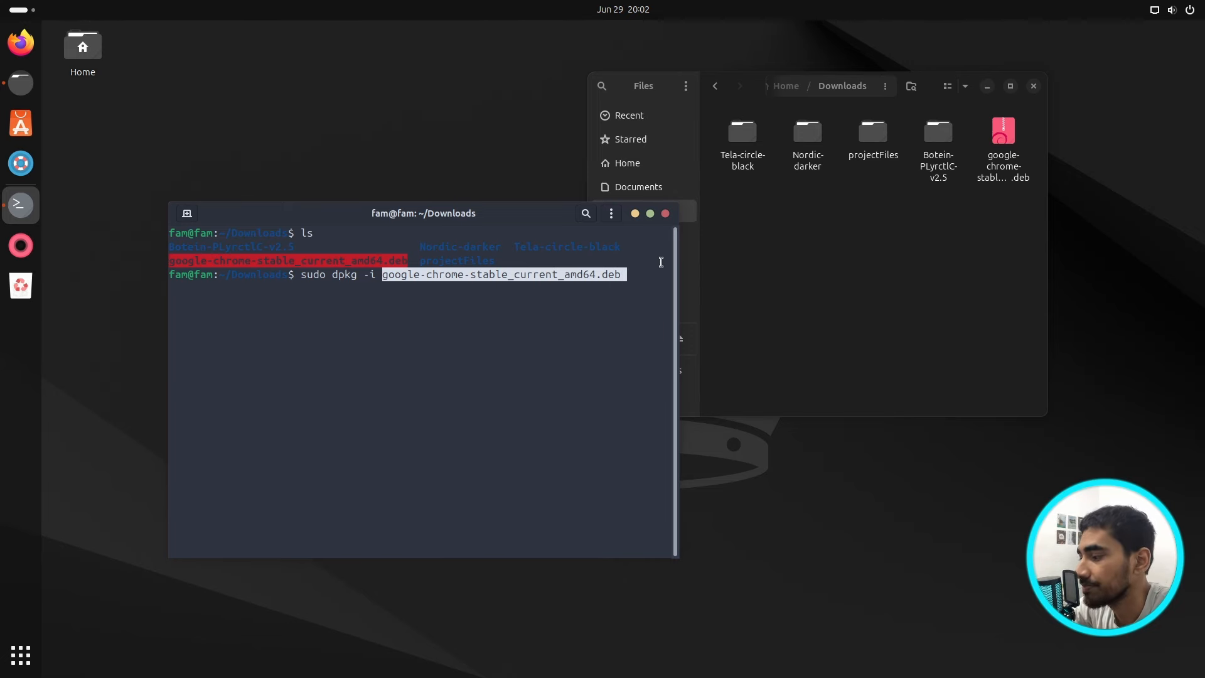
pyautogui.press('Return')
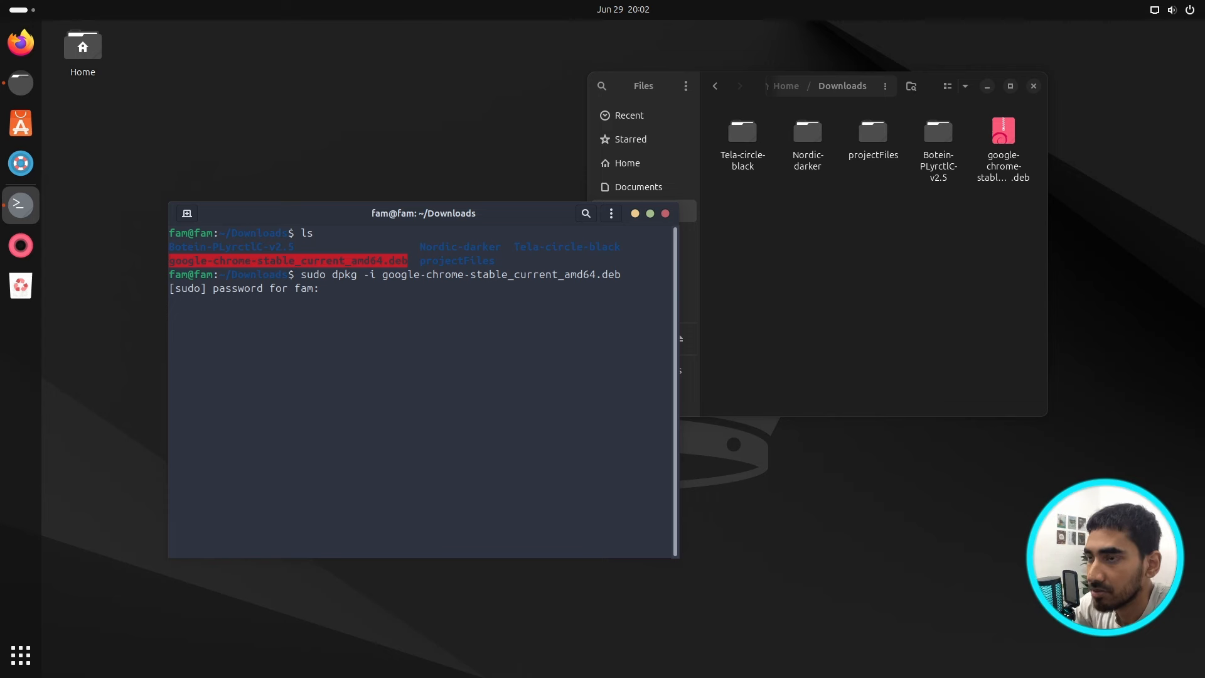
pyautogui.press('Return')
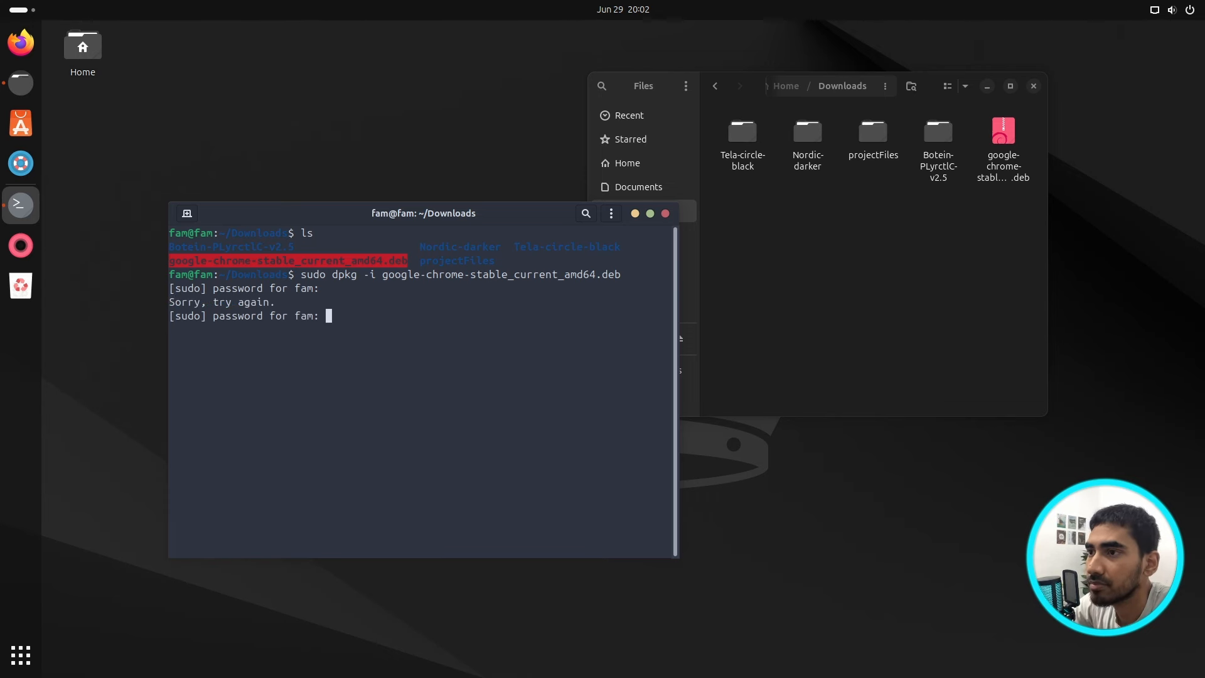
pyautogui.press('Return')
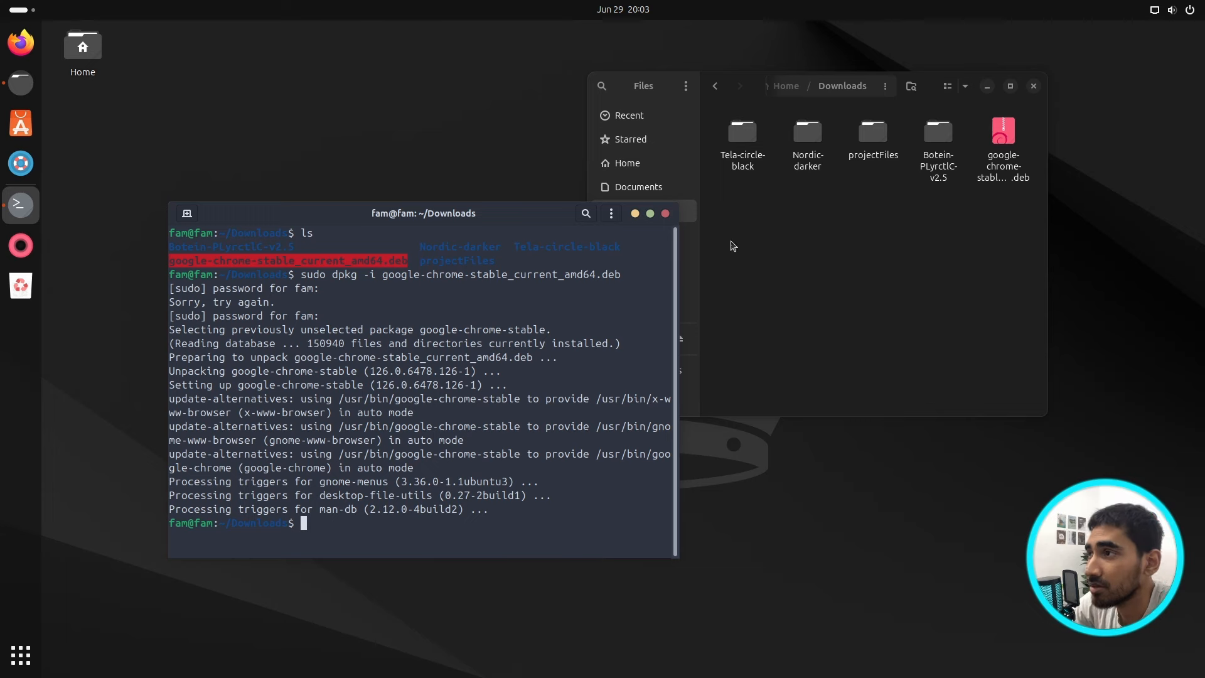
pyautogui.click(666, 214)
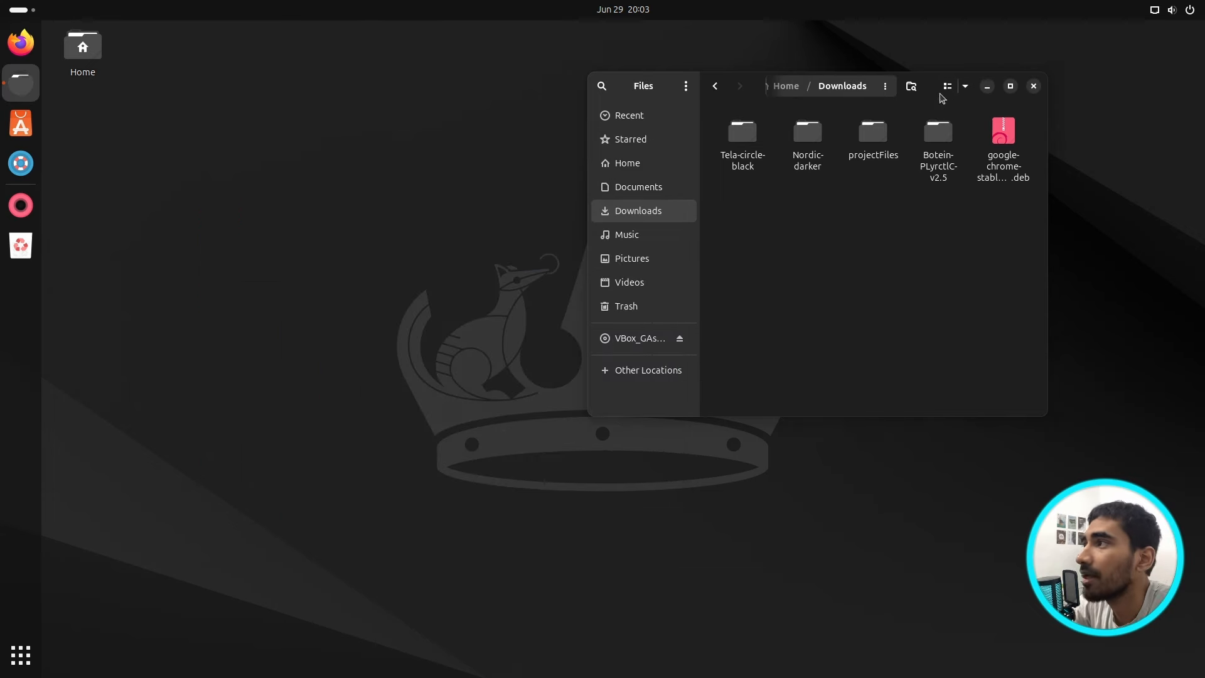
pyautogui.click(1033, 87)
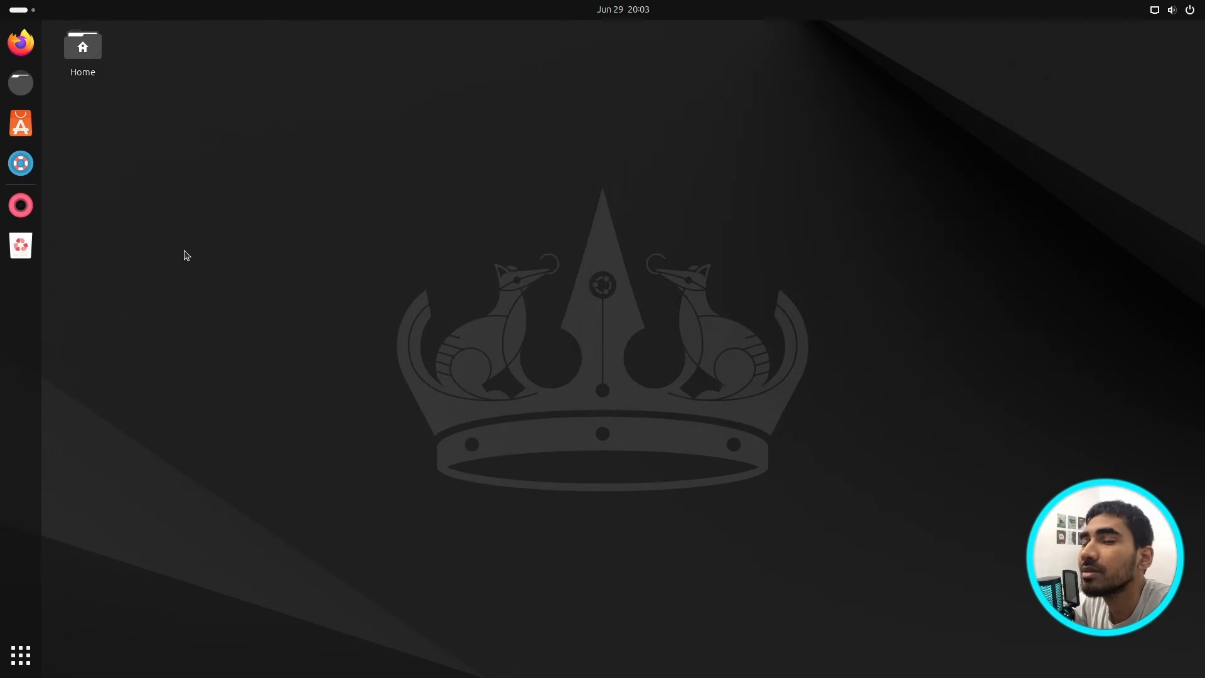
# Step: Search the applications for "chro", launch Google Chrome and dismiss its welcome dialog
pyautogui.click(31, 662)
pyautogui.write('chro')
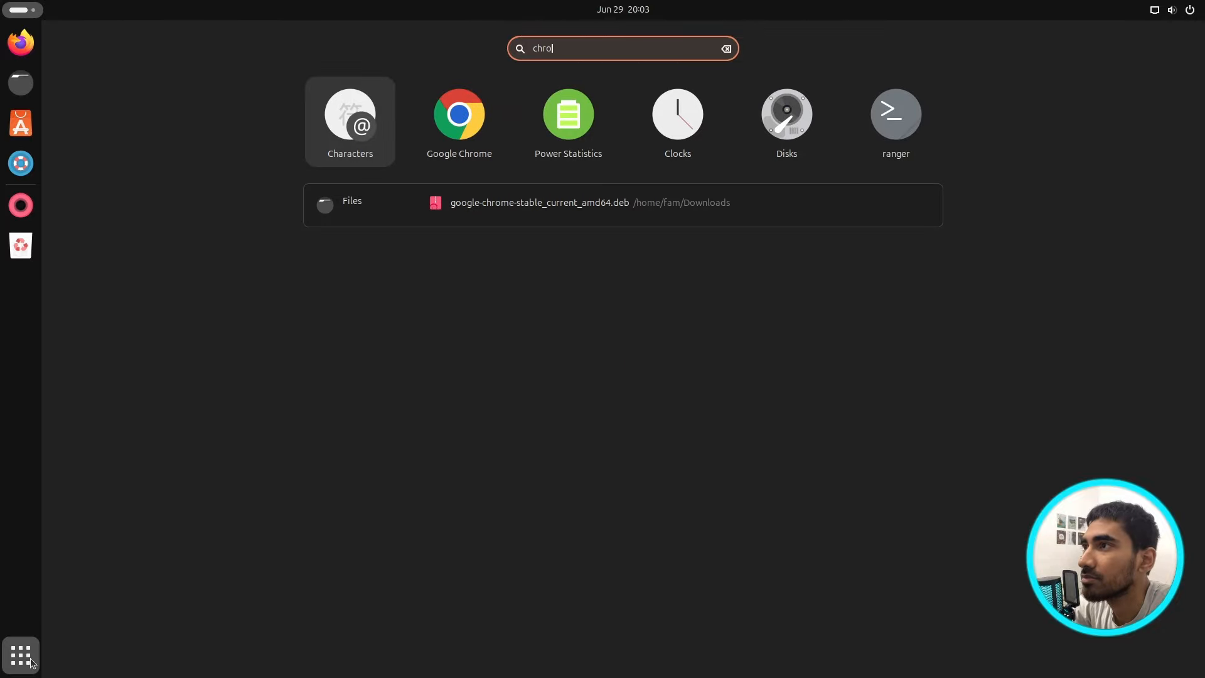
pyautogui.click(636, 101)
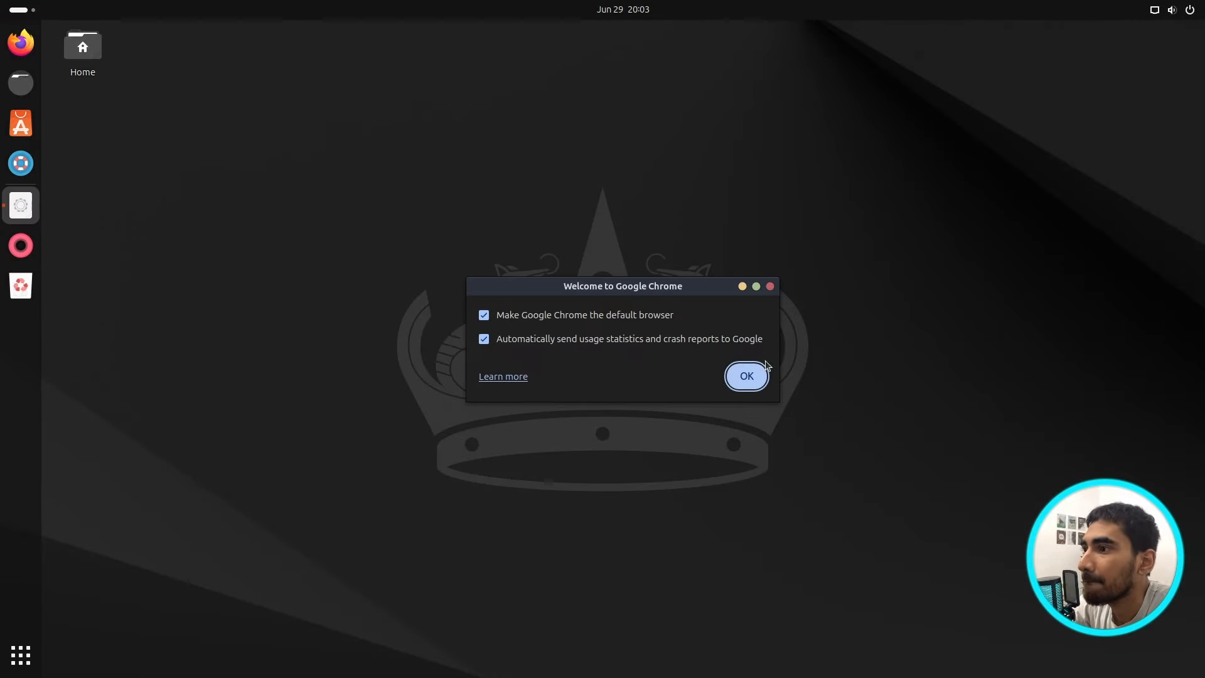
pyautogui.click(770, 286)
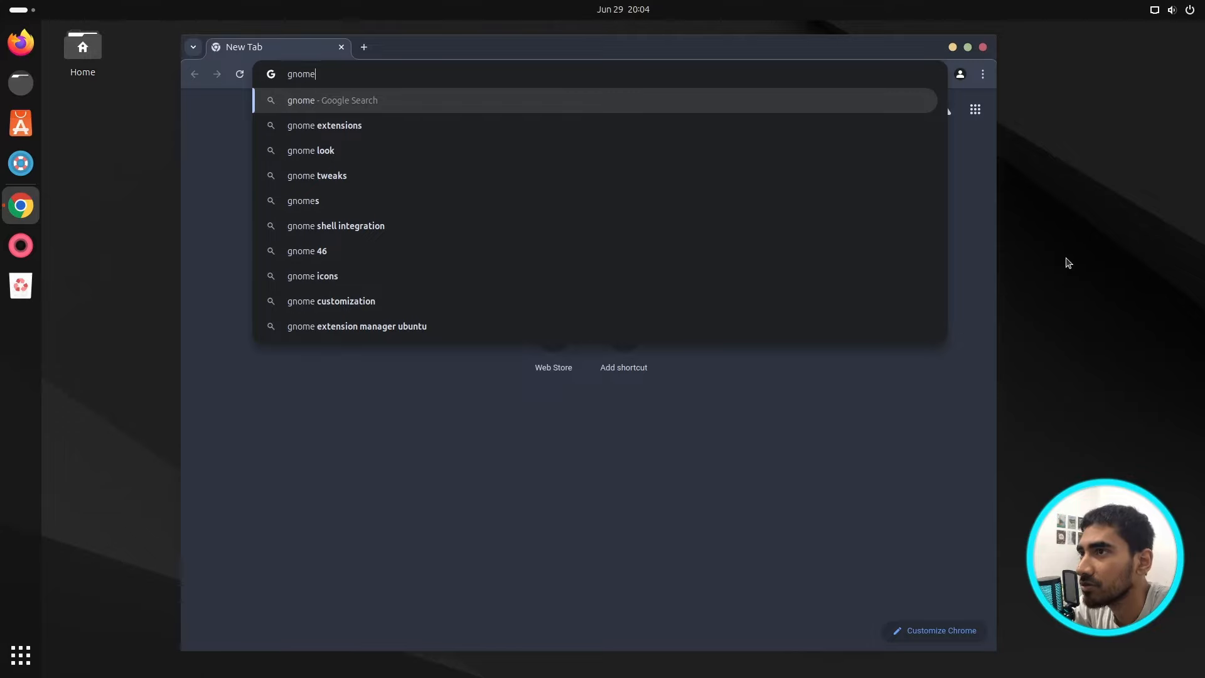
# Step: Open the GNOME Shell Extensions website and add the GNOME Shell integration extension to Chrome
pyautogui.write('ext')
pyautogui.press('Return')
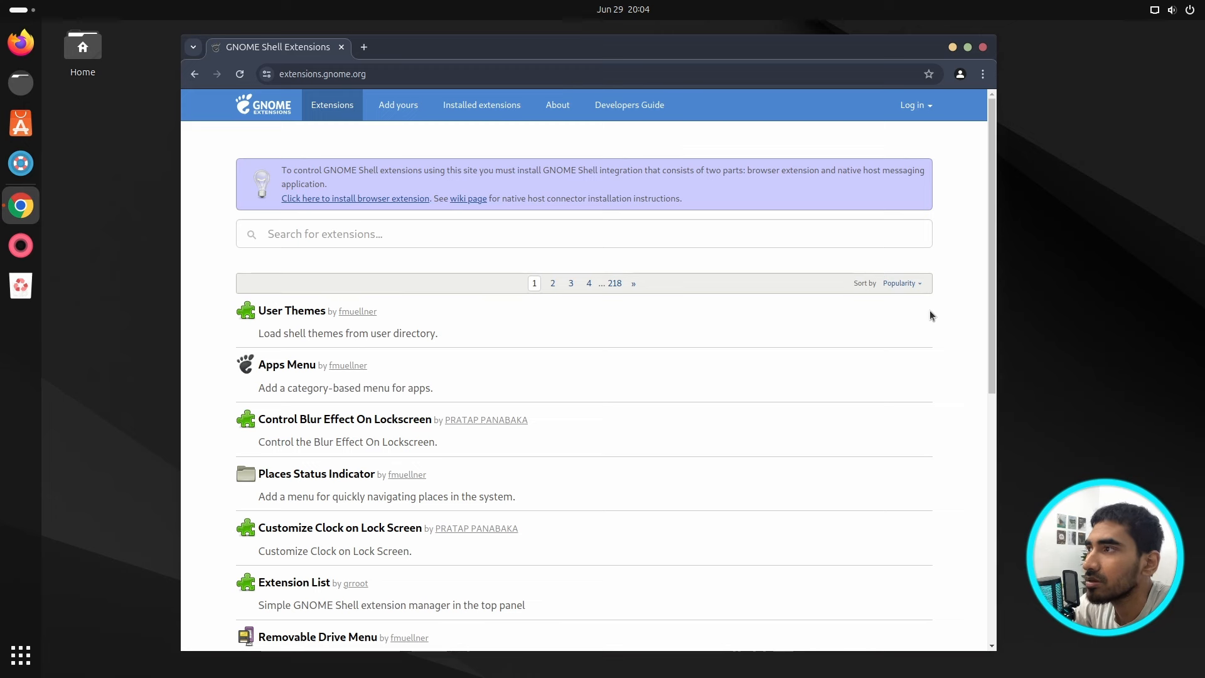
pyautogui.click(382, 198)
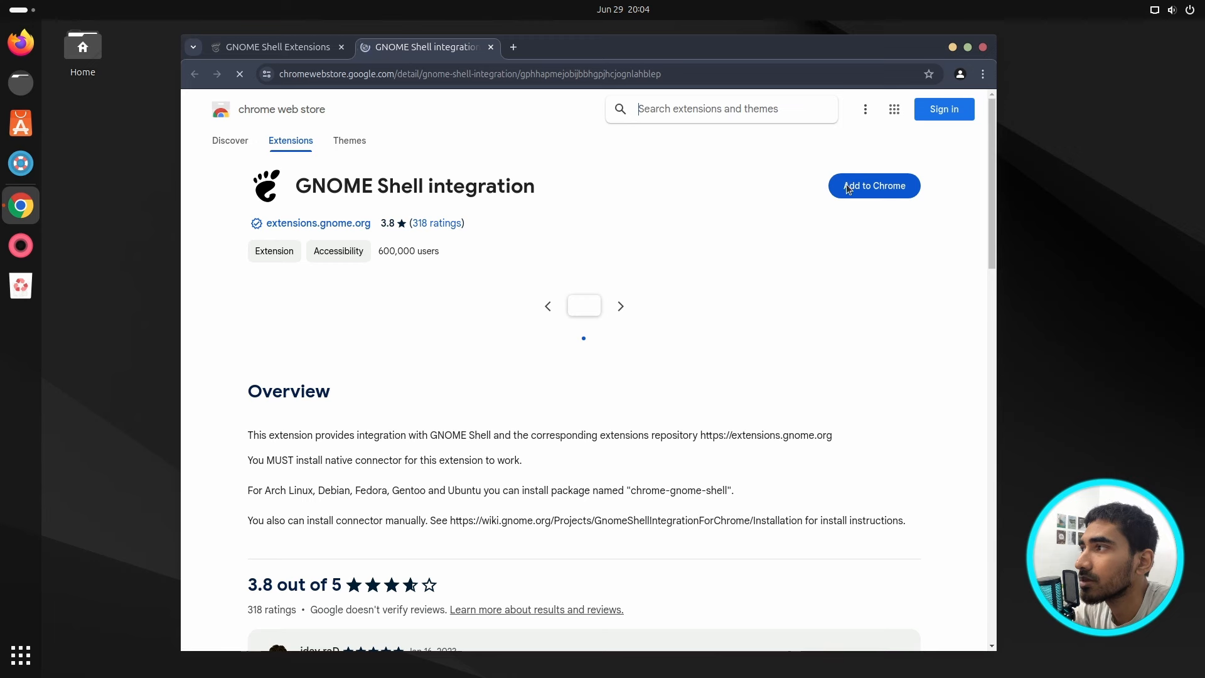
pyautogui.click(848, 188)
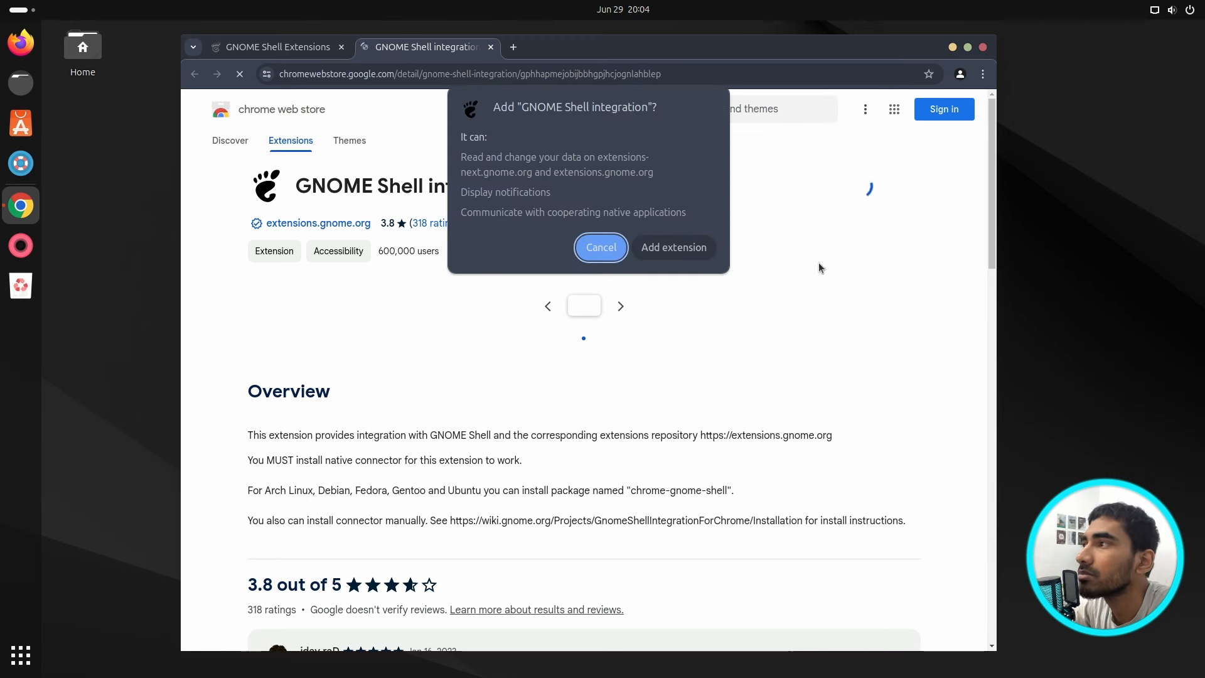
pyautogui.click(682, 247)
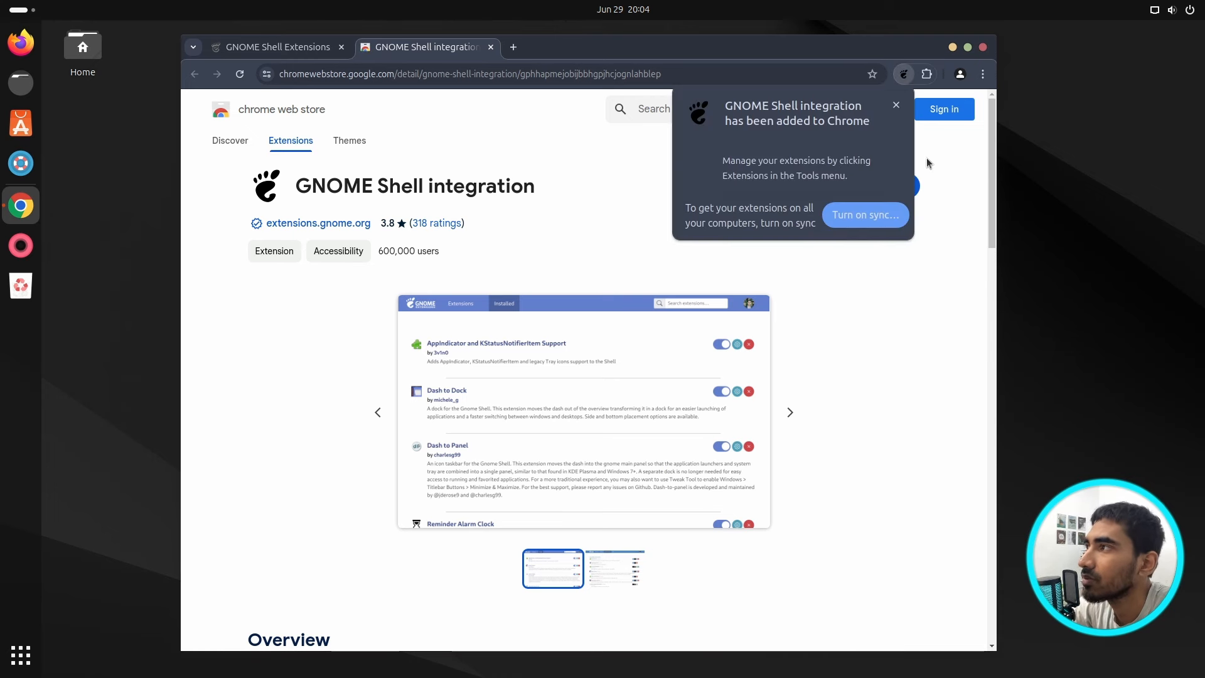
pyautogui.click(896, 106)
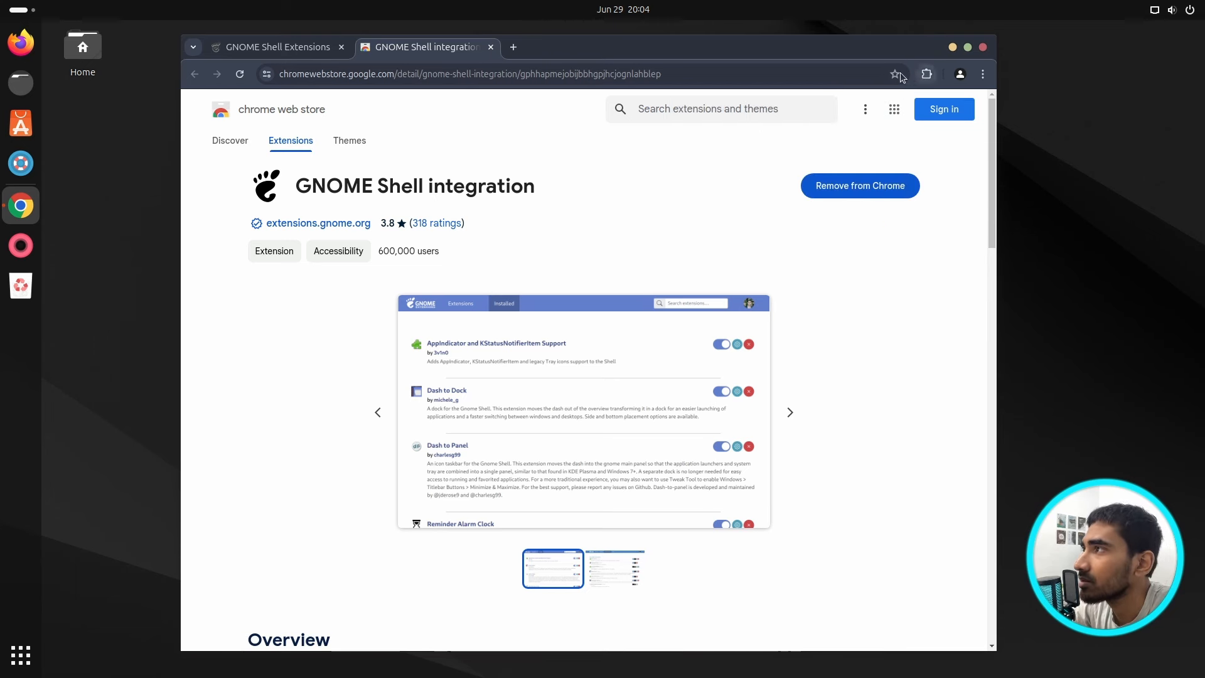
# Step: Open extensions.gnome.org through the GNOME Shell integration extension and close the two older tabs
pyautogui.click(926, 74)
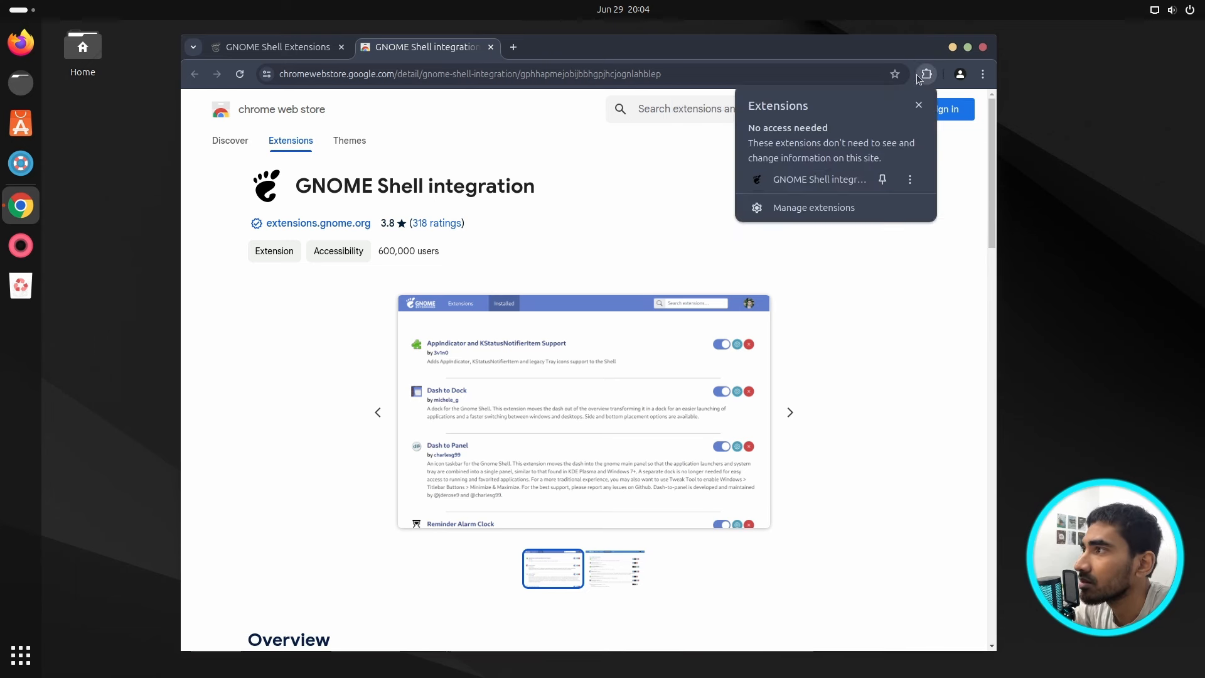
pyautogui.click(810, 186)
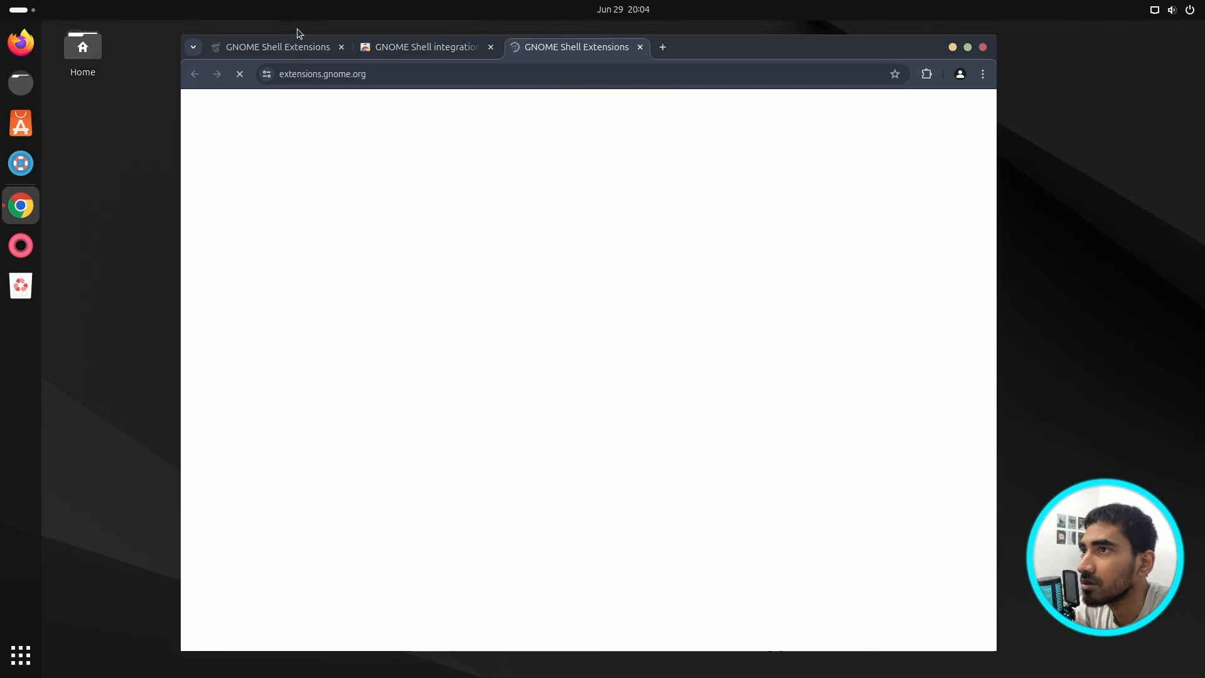
pyautogui.click(342, 49)
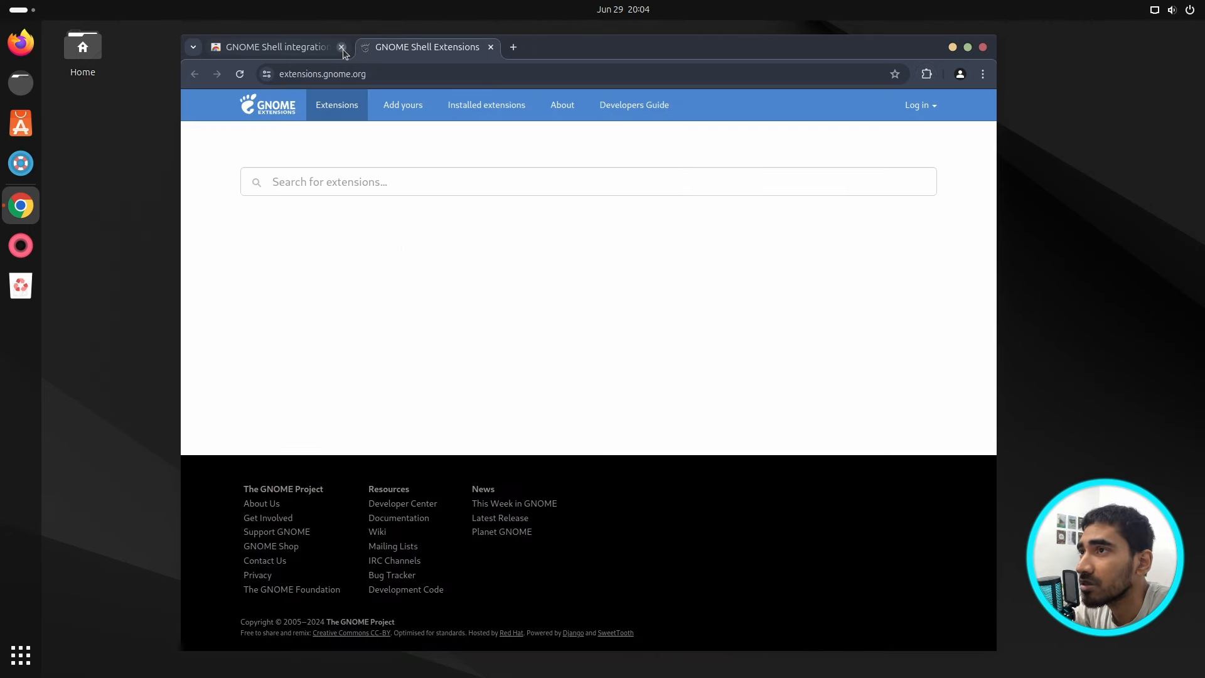
pyautogui.click(342, 48)
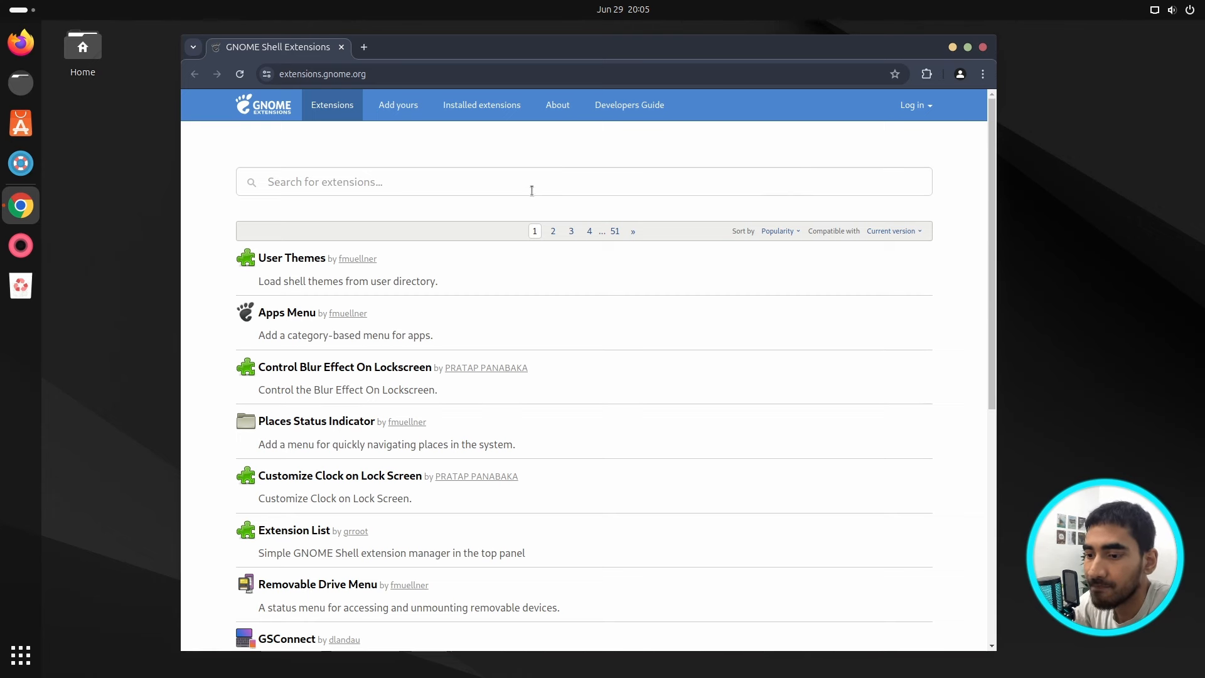
# Step: Open the User Themes and Extension List extension pages from the popular extensions list in separate new browser tabs
pyautogui.rightClick(280, 263)
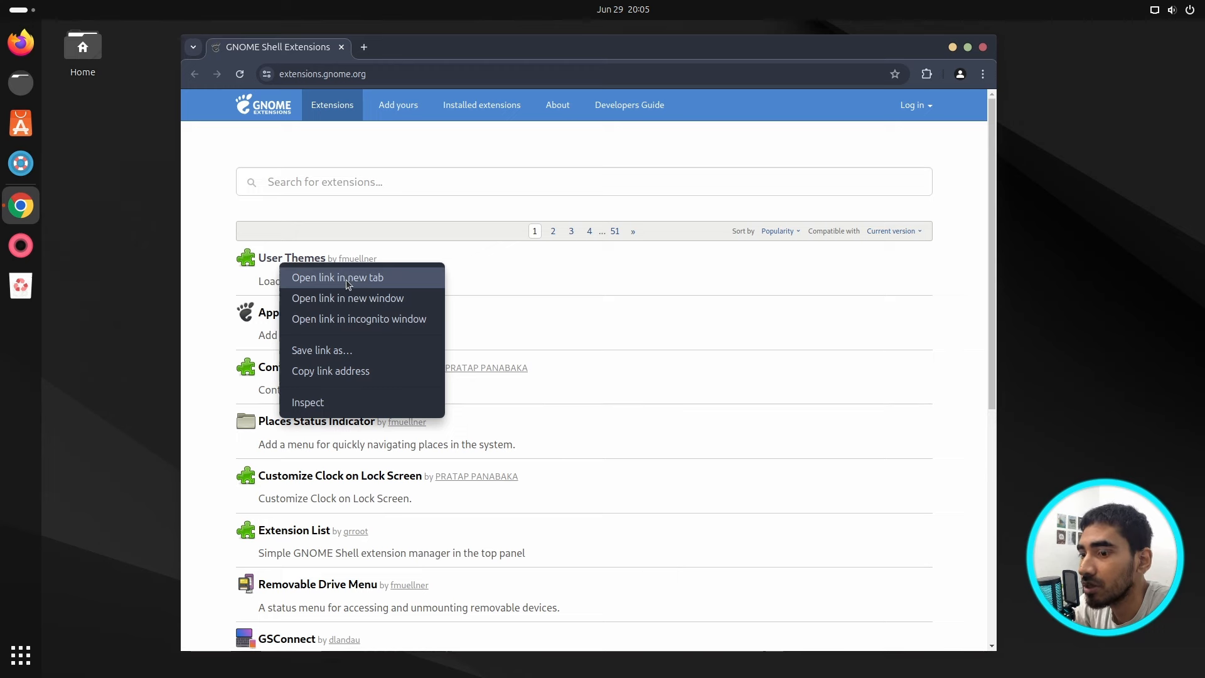
pyautogui.click(345, 280)
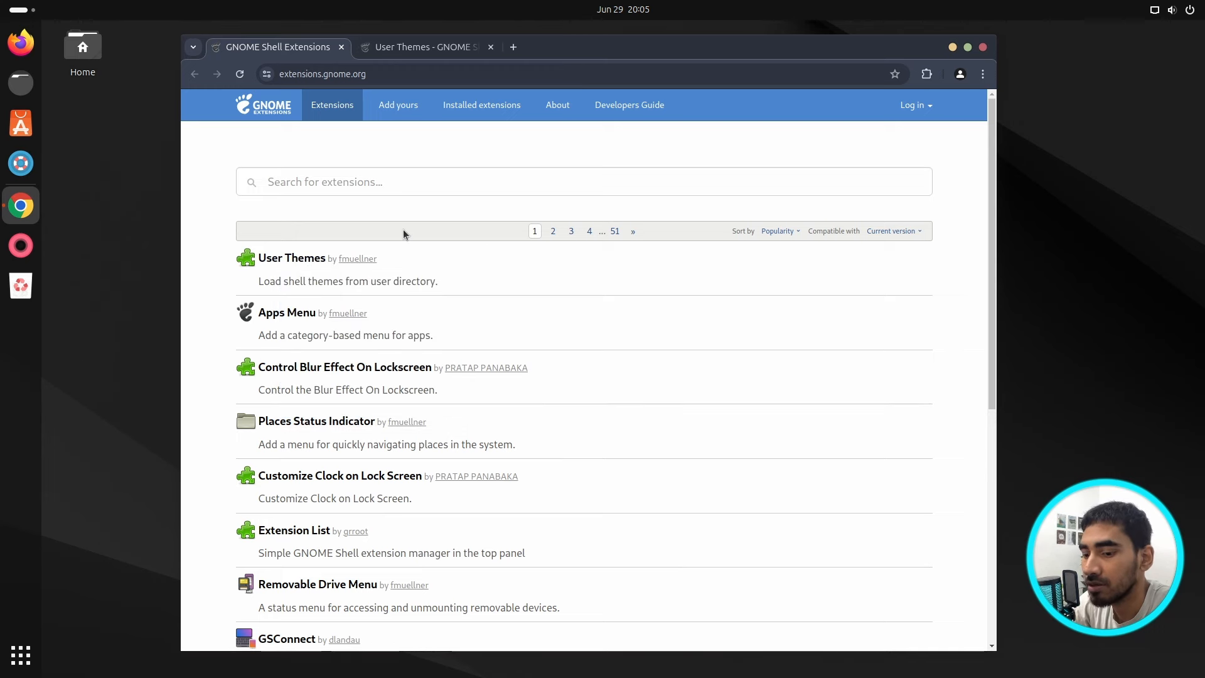
pyautogui.rightClick(293, 537)
pyautogui.click(394, 390)
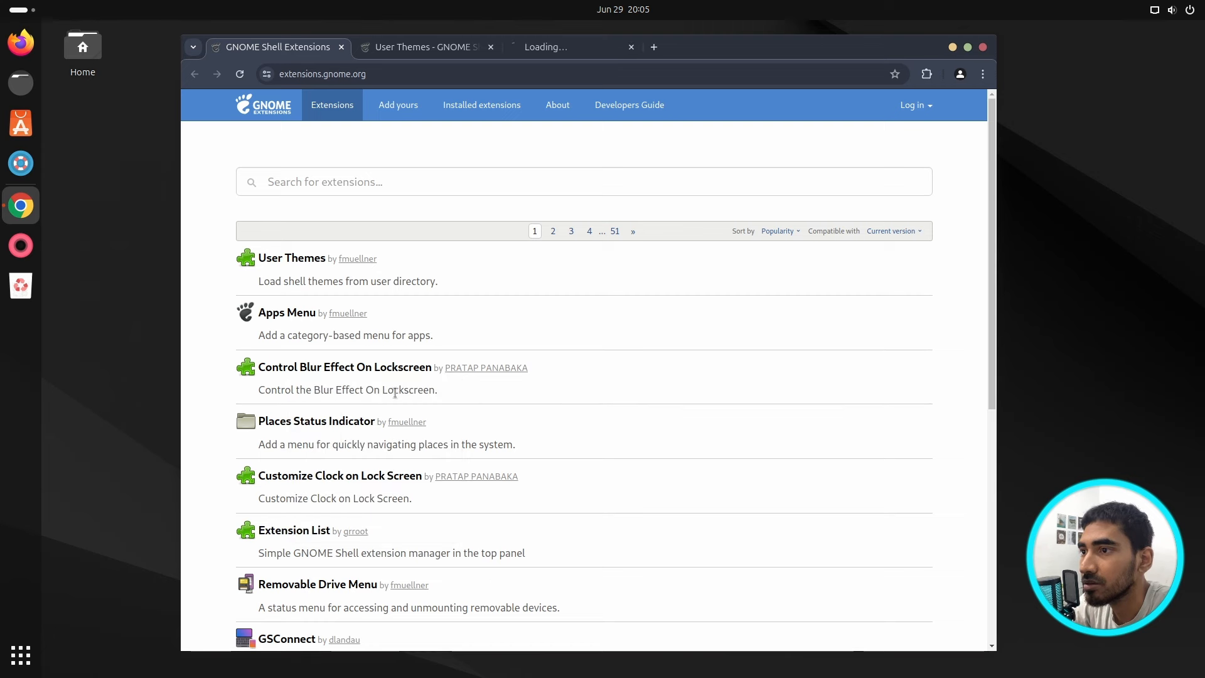
# Step: Search the extensions for "open bar" and open the Open Bar page in a new browser tab
pyautogui.click(409, 186)
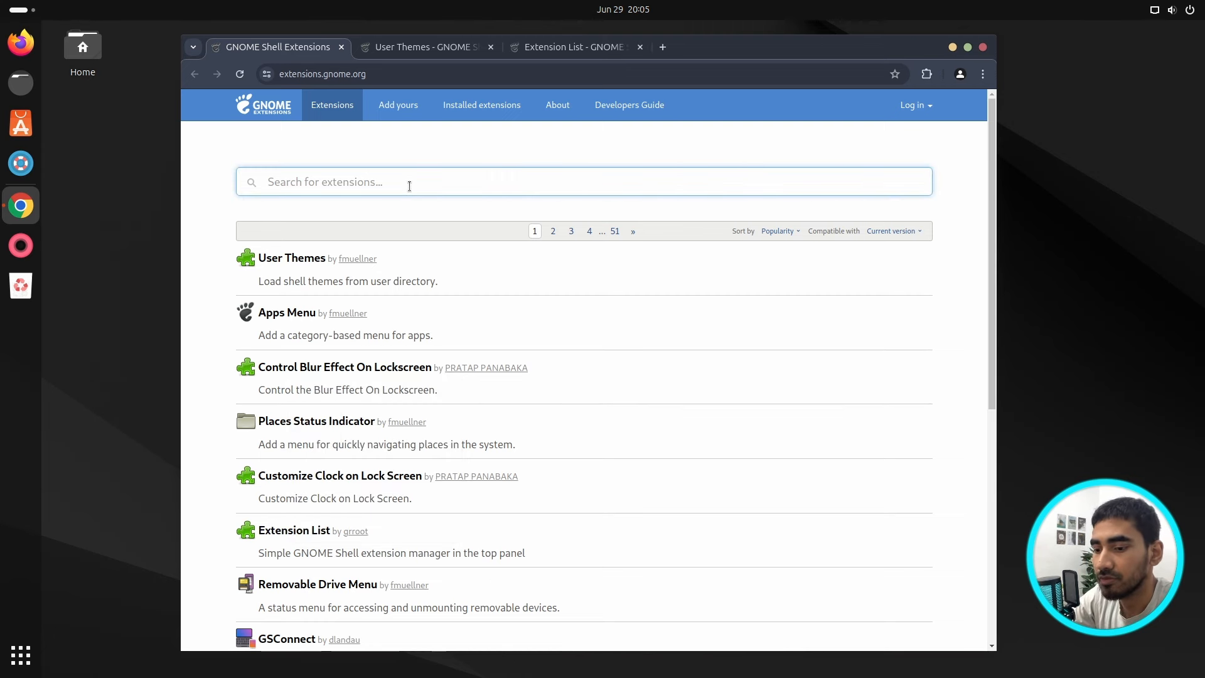
pyautogui.write('open bar')
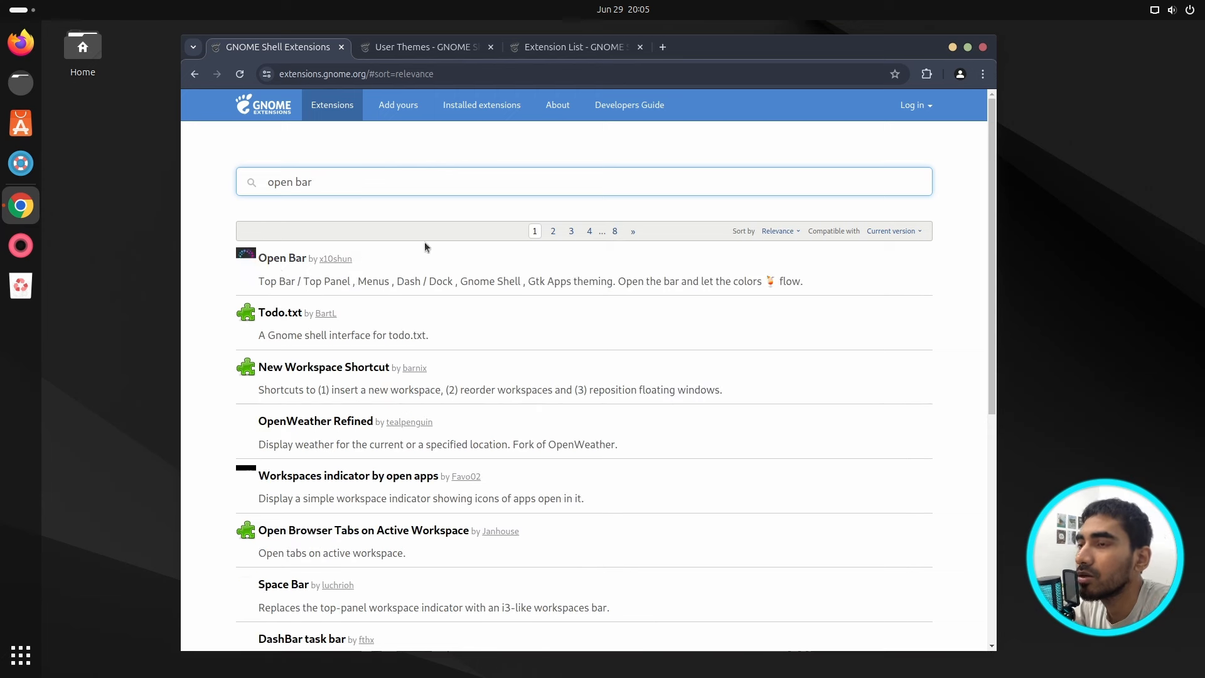
pyautogui.rightClick(280, 260)
pyautogui.click(307, 276)
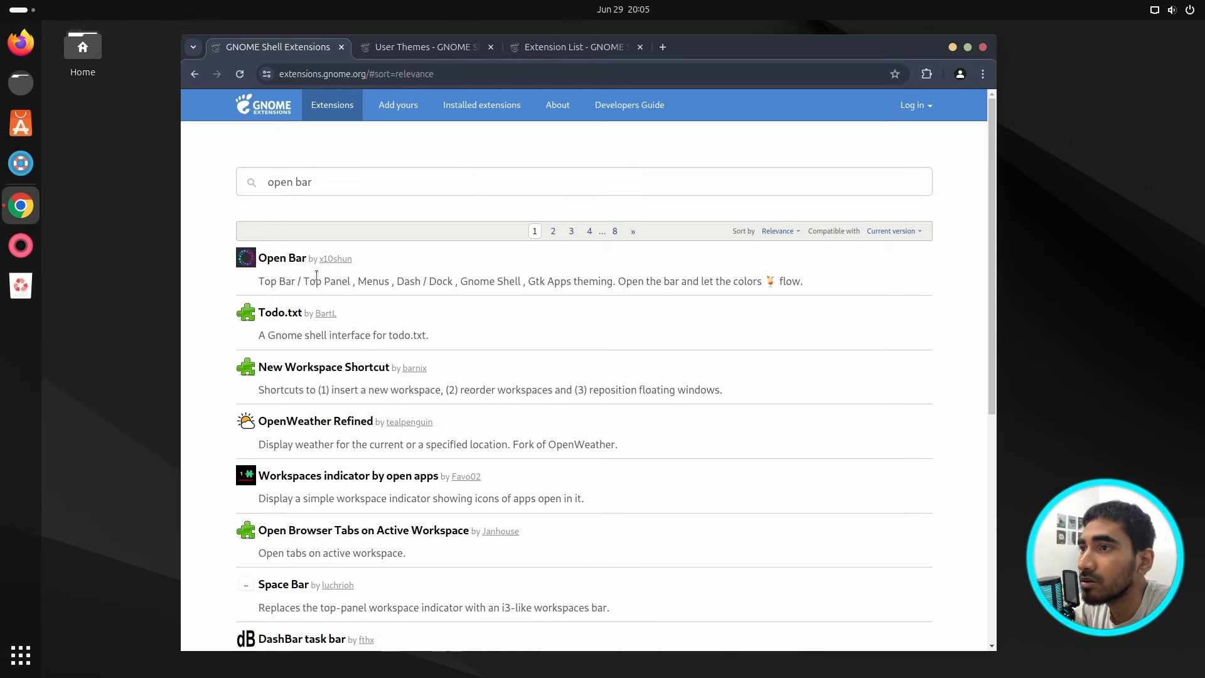
# Step: Search the extensions for "blur" and open the Blur my Shell page in a new browser tab
pyautogui.tripleClick(311, 186)
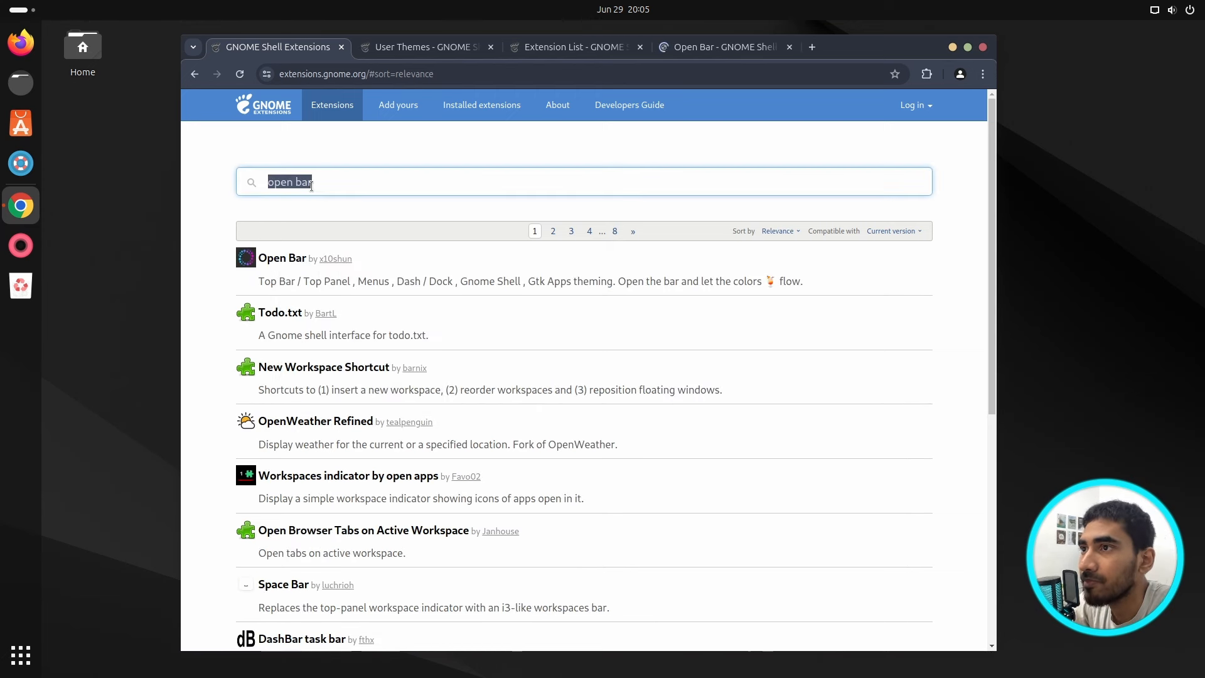
pyautogui.write('blur')
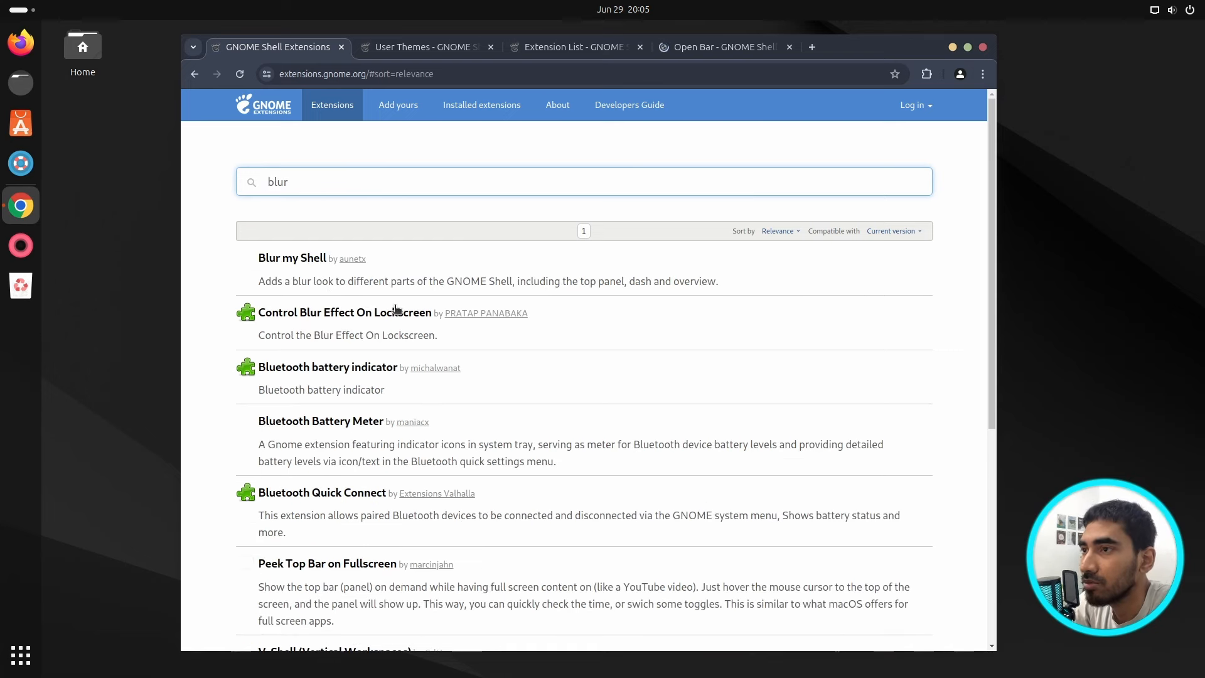
pyautogui.rightClick(300, 258)
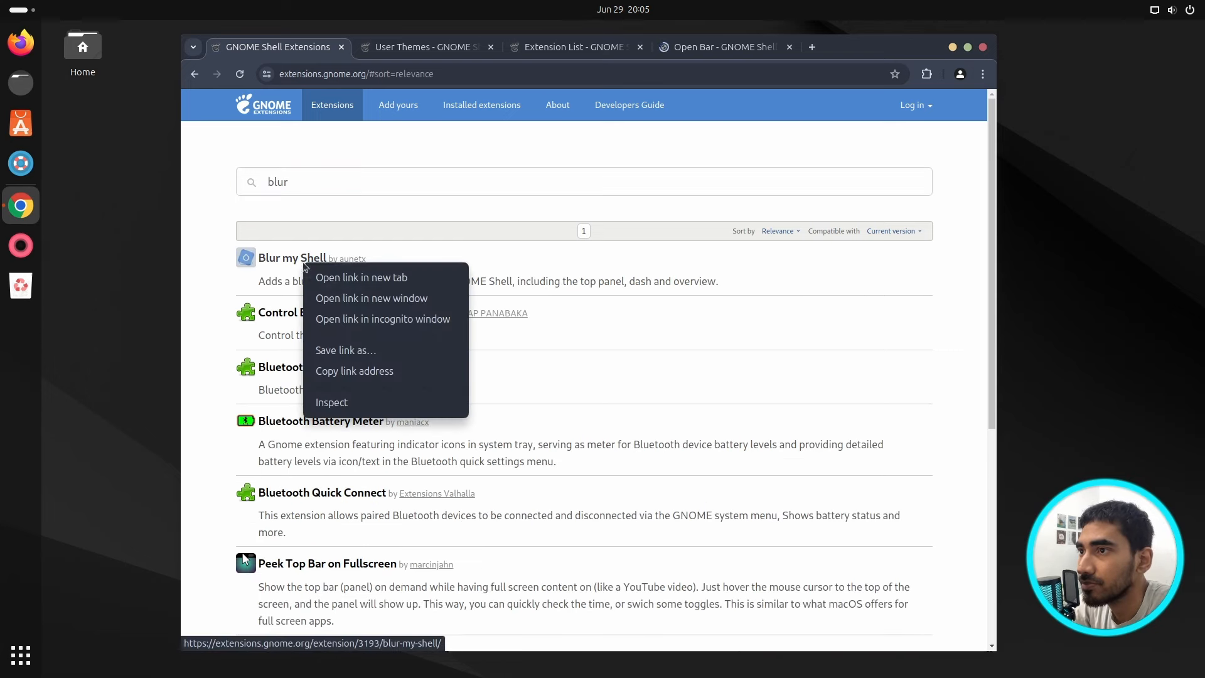
pyautogui.click(336, 276)
# Step: Search the extensions for "menu" and open the Frippery Applications Menu page in a new browser tab
pyautogui.doubleClick(334, 175)
pyautogui.press('BackSpace')
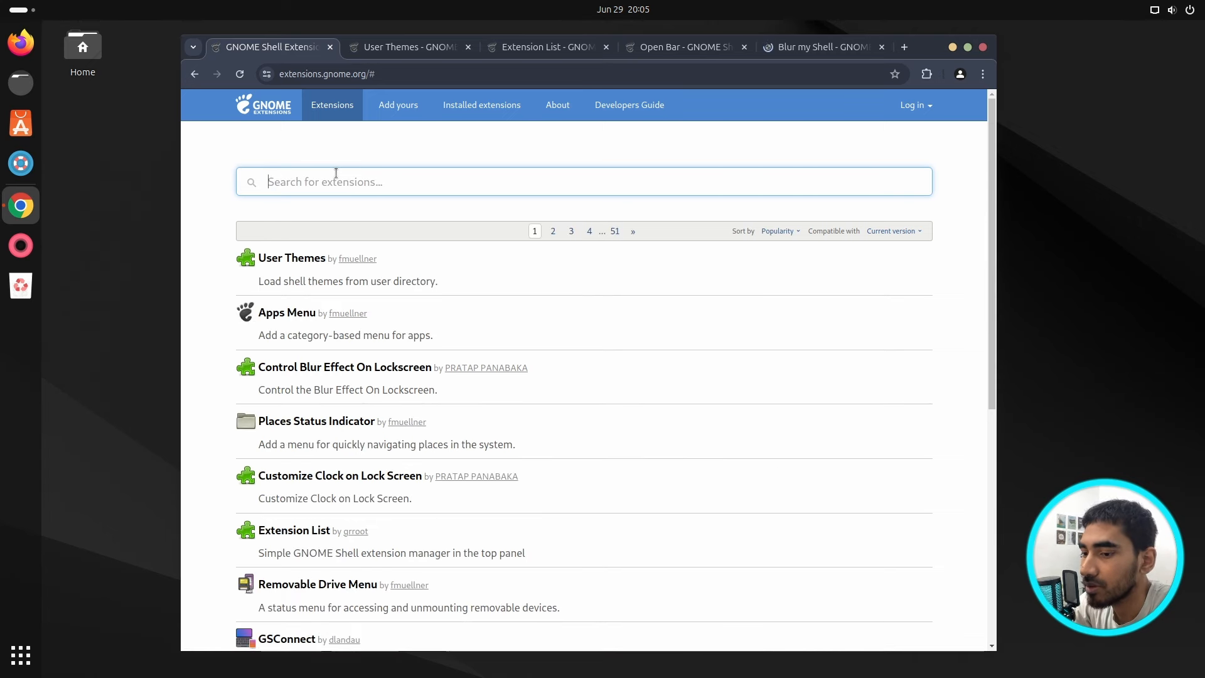
pyautogui.write('menu')
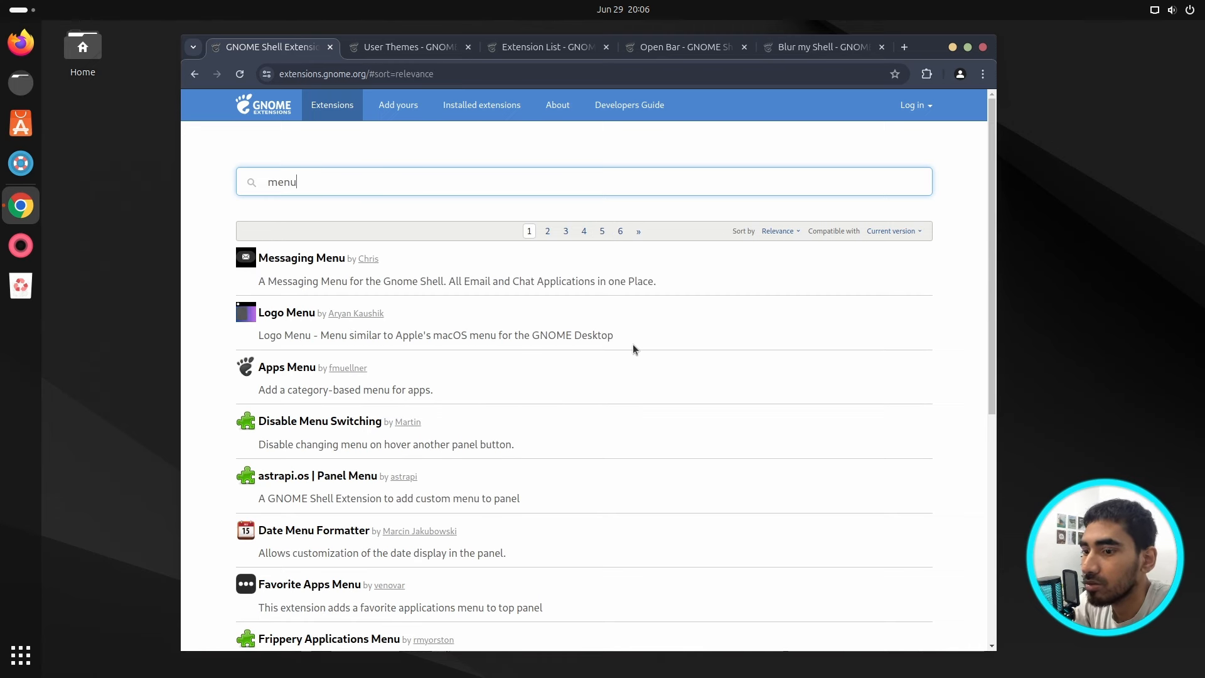
pyautogui.scroll(-2, 599, 371)
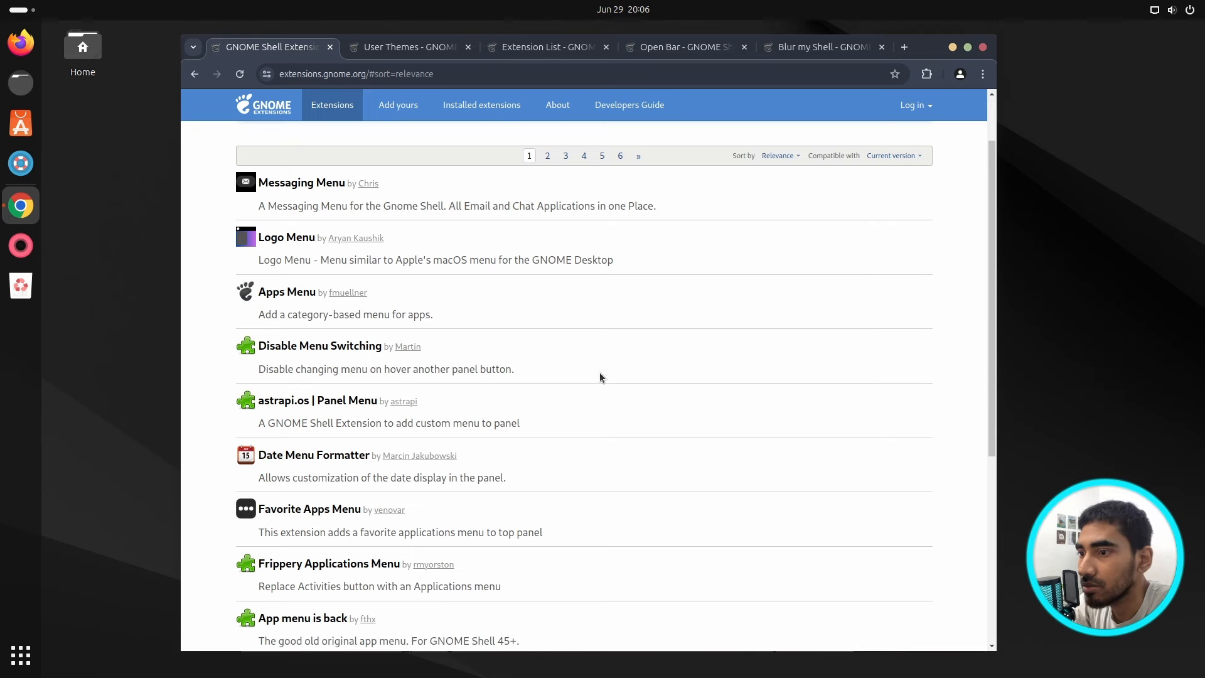
pyautogui.rightClick(307, 568)
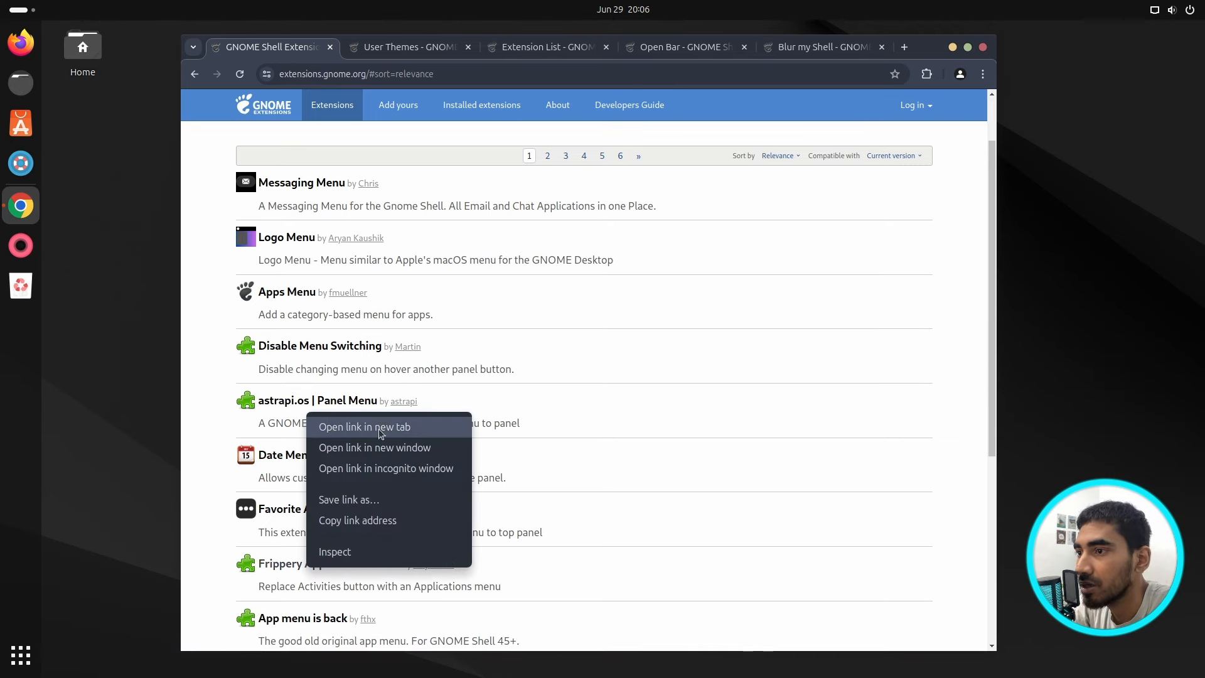
pyautogui.click(352, 427)
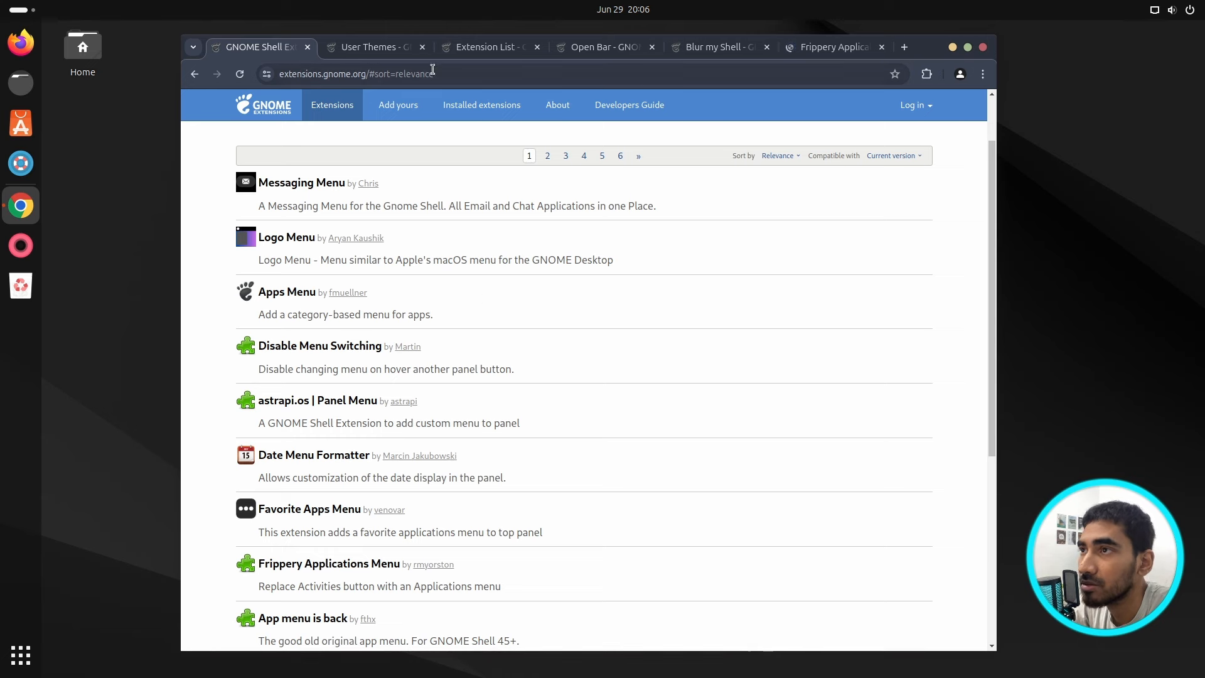
# Step: Search the extensions for "show desktop" and open the Show Desktop Button page in a new browser tab
pyautogui.scroll(2, 401, 167)
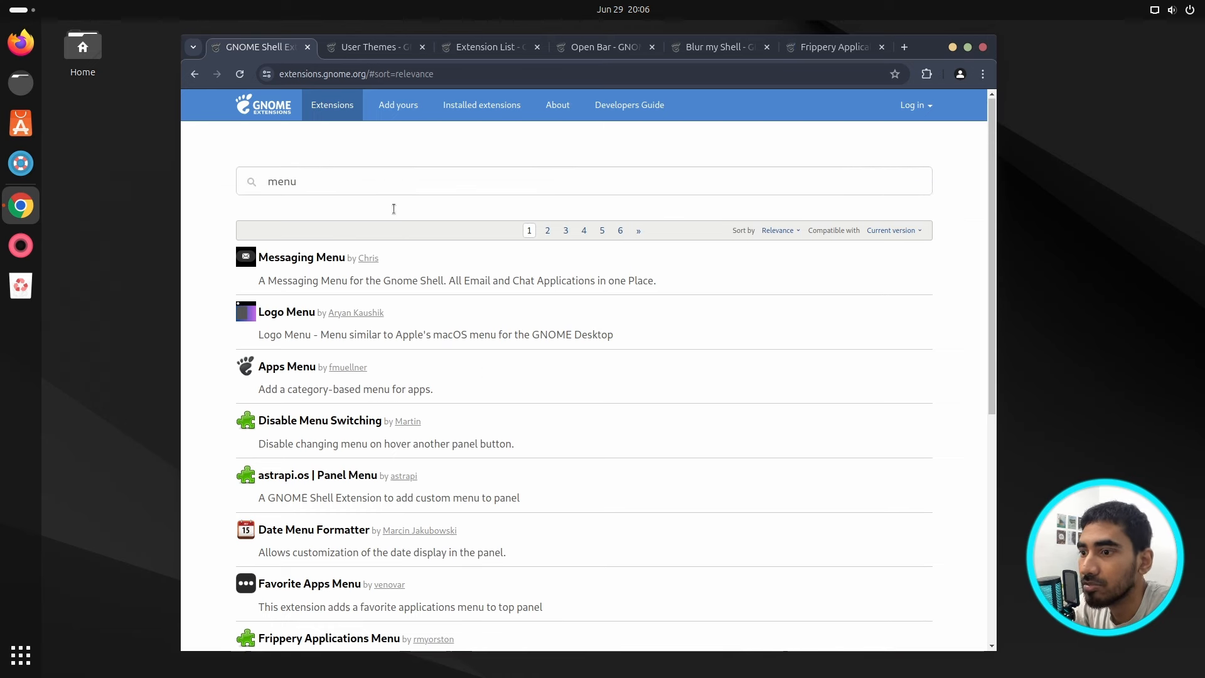
pyautogui.doubleClick(384, 181)
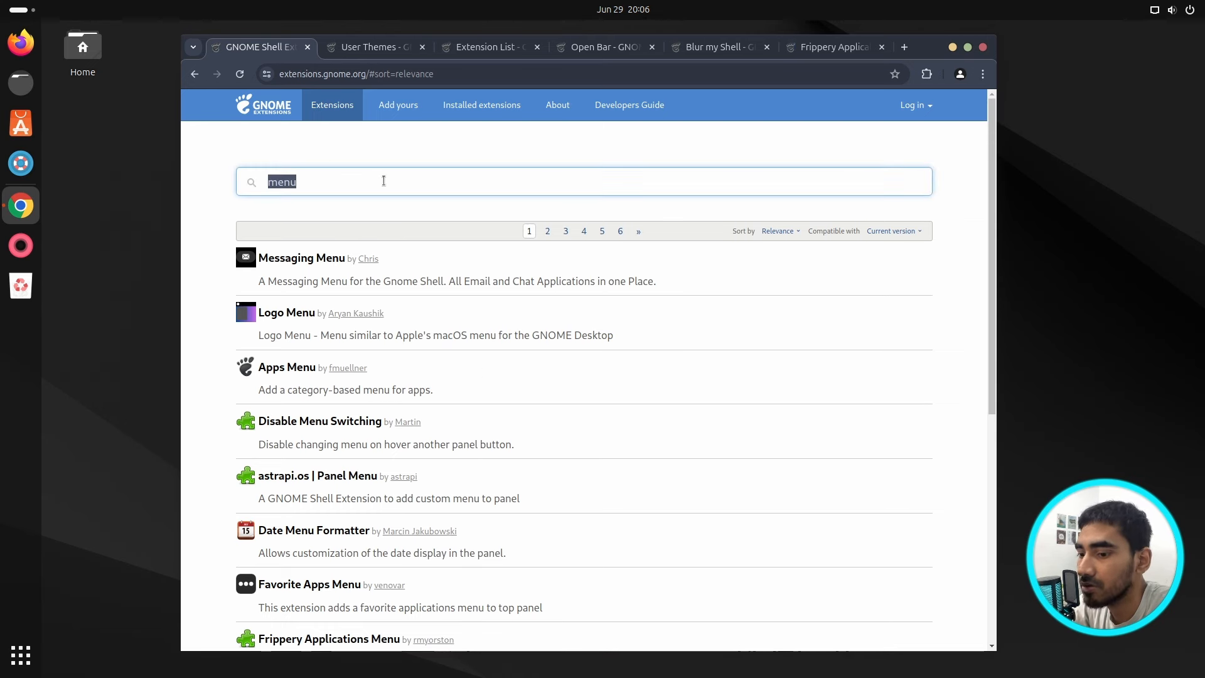
pyautogui.press('BackSpace')
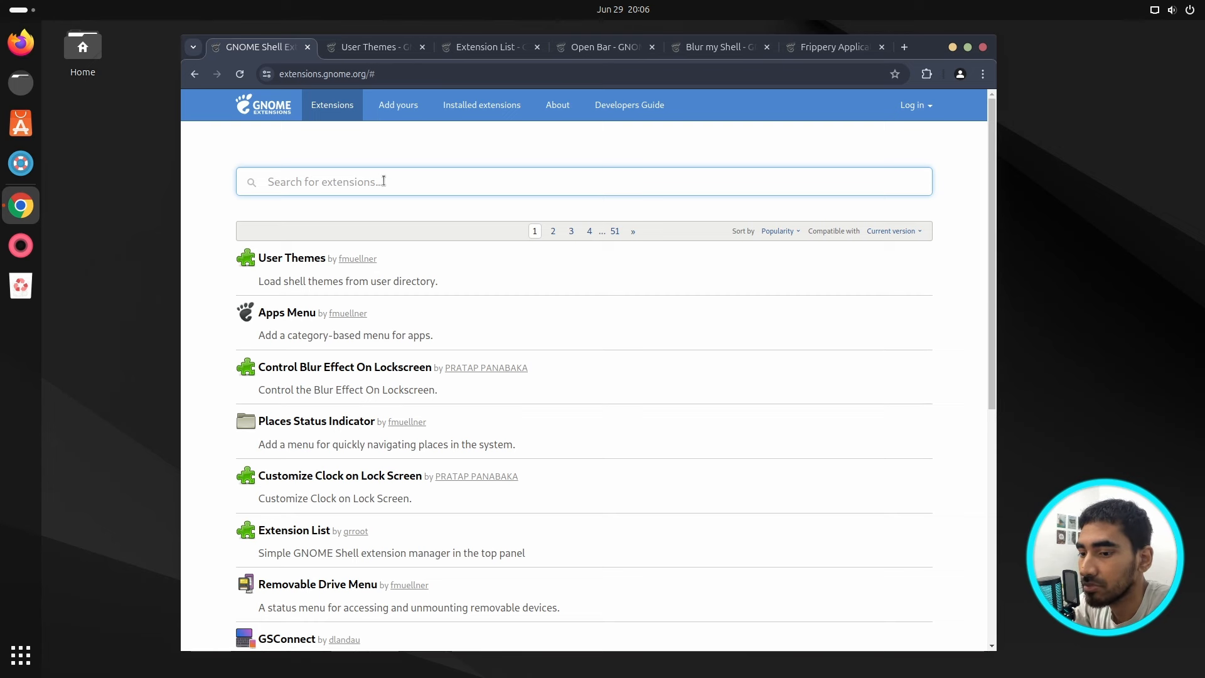
pyautogui.write('show desktop')
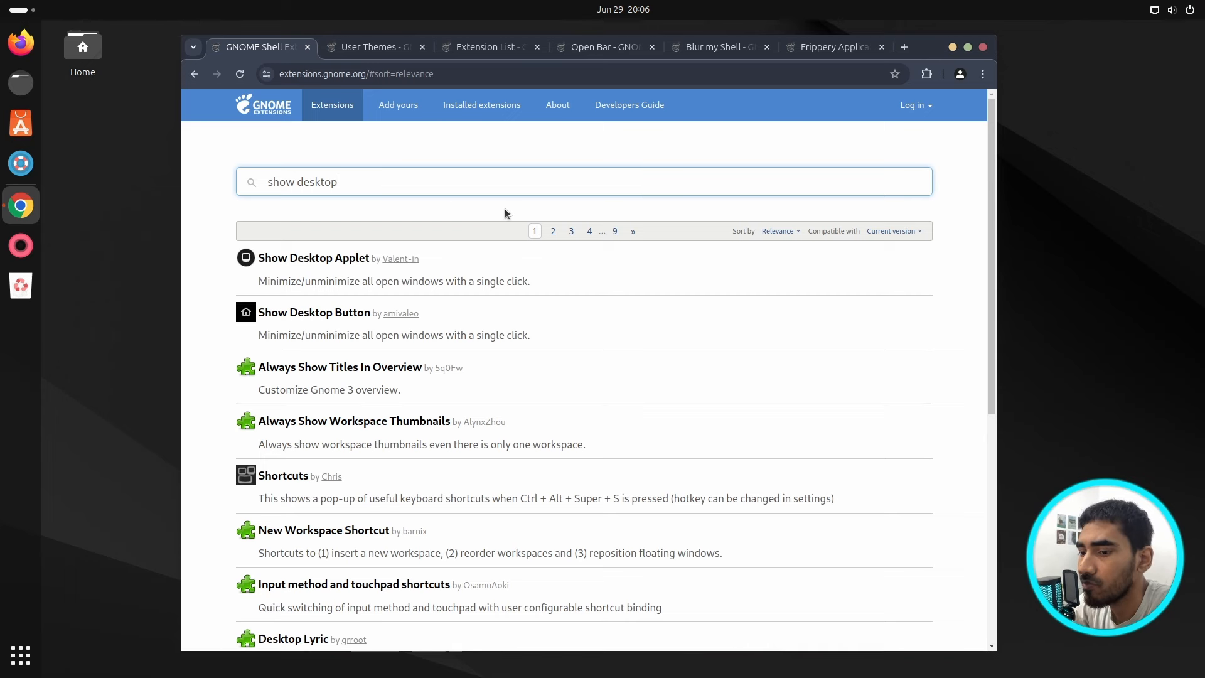
pyautogui.rightClick(320, 314)
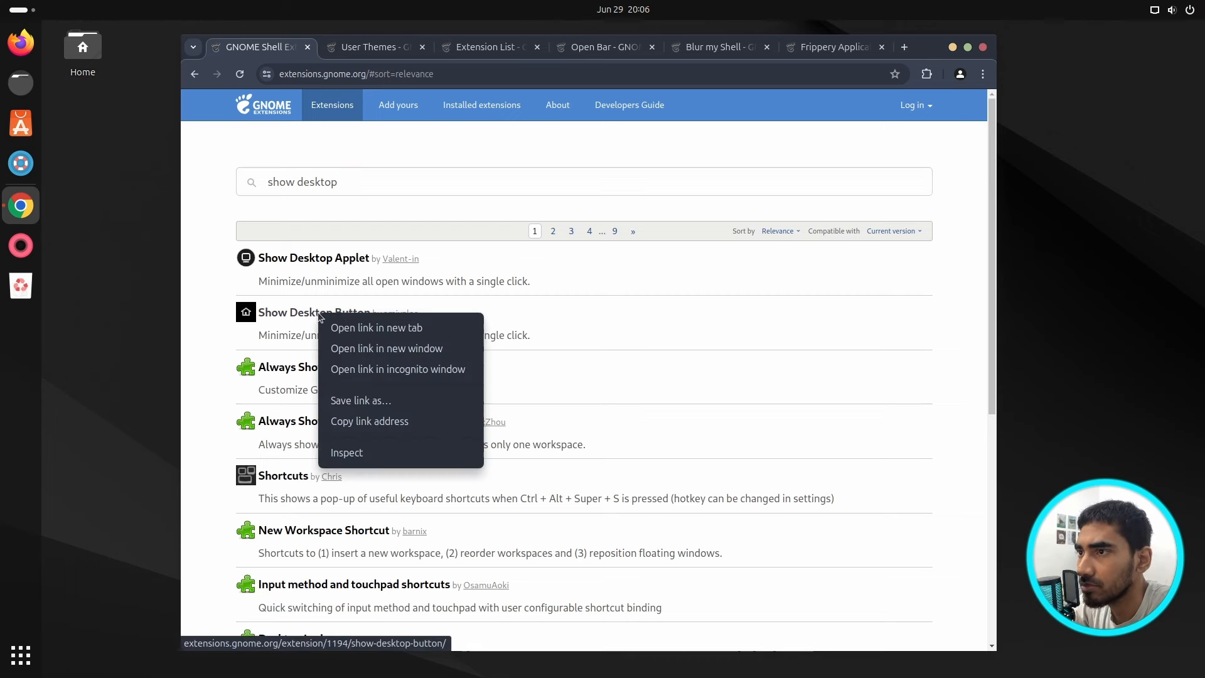
pyautogui.click(379, 327)
# Step: Search the extensions for "swich" and open the Switcher page in a new browser tab
pyautogui.tripleClick(368, 179)
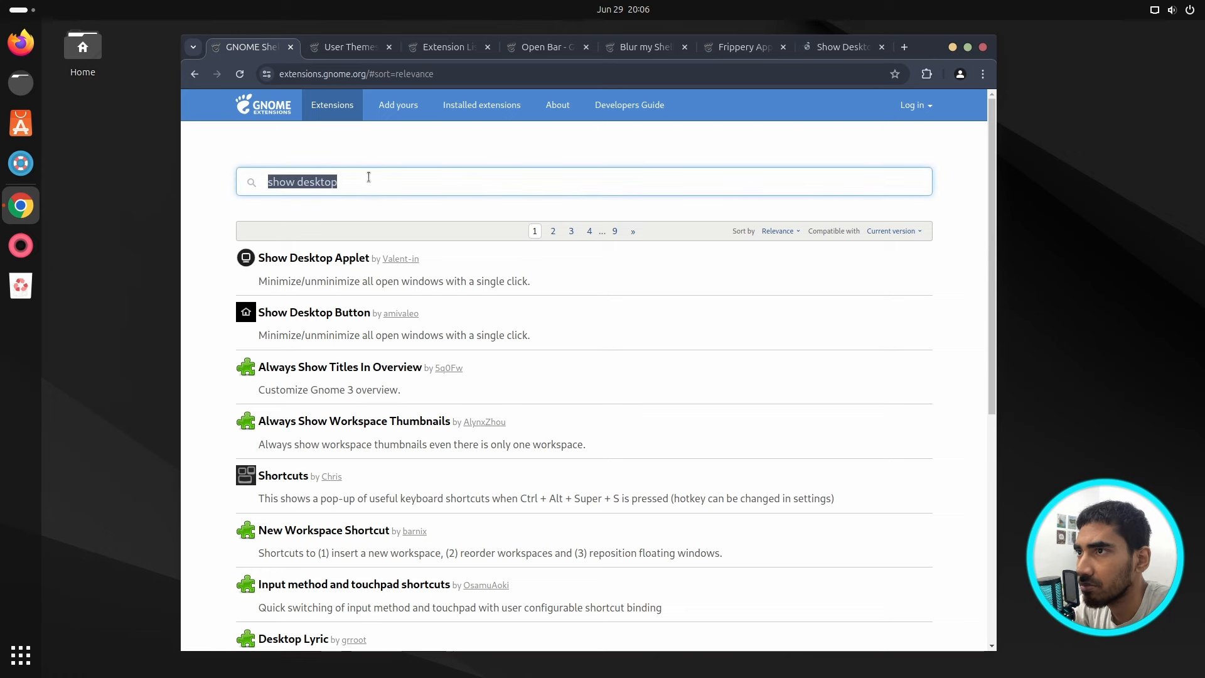
pyautogui.press('BackSpace')
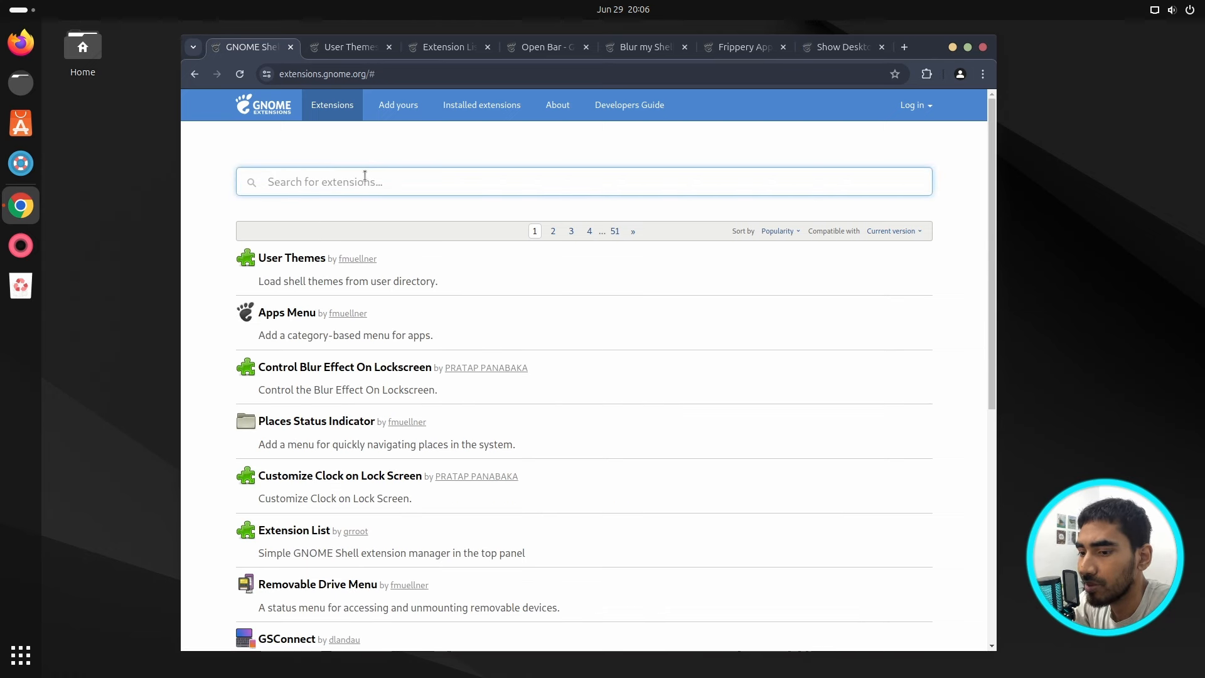
pyautogui.write('swi')
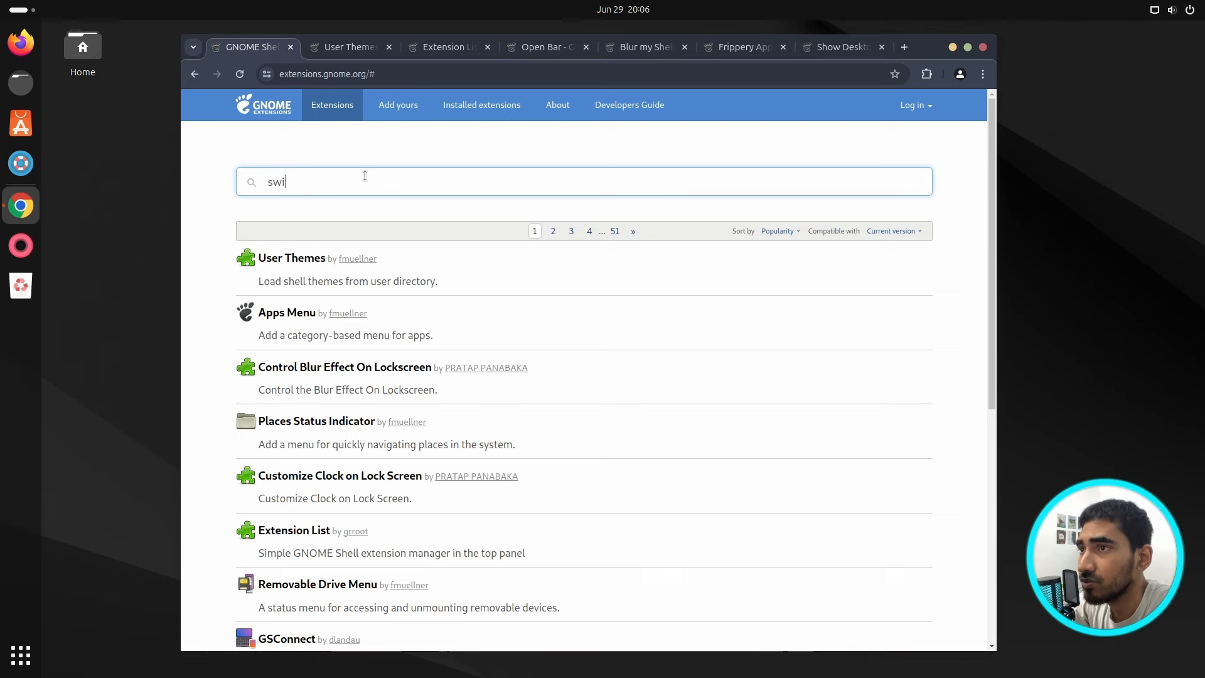
pyautogui.write('ch')
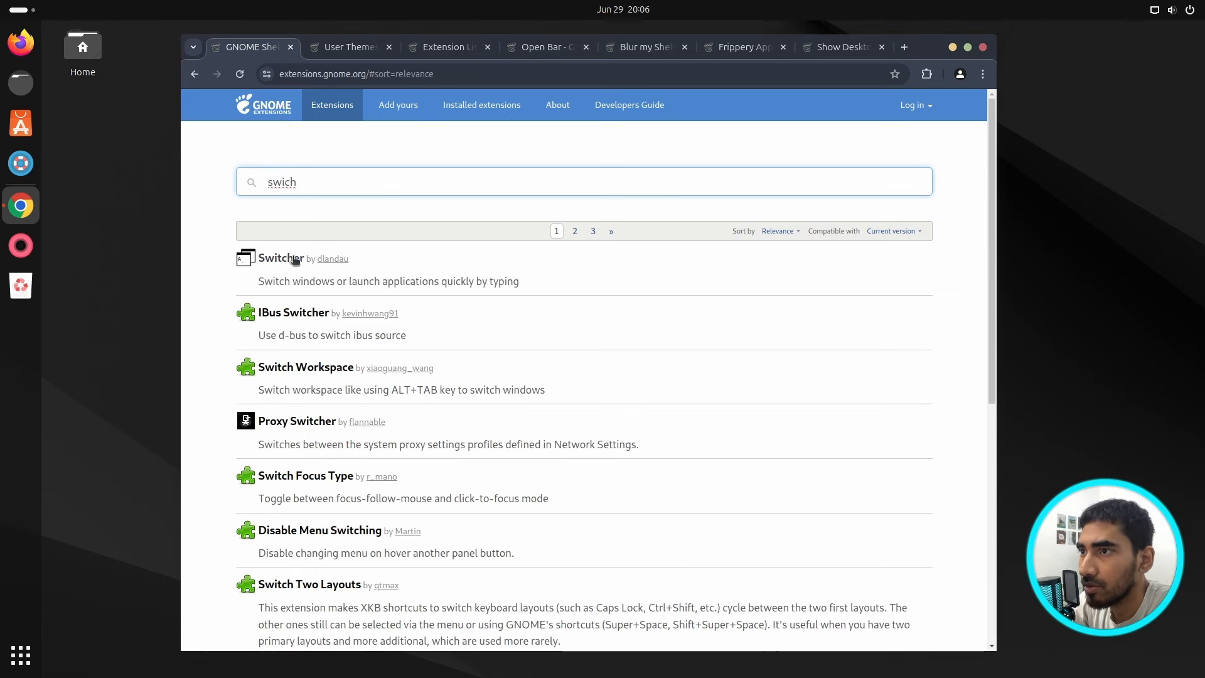
pyautogui.rightClick(278, 258)
pyautogui.click(311, 275)
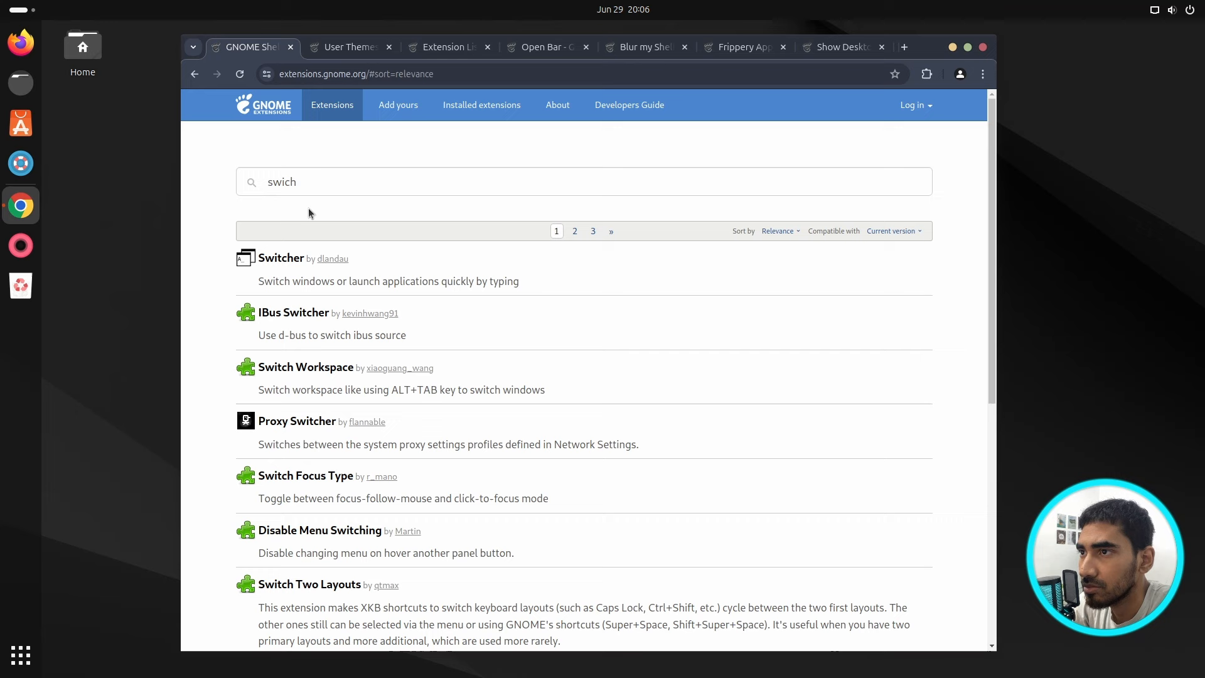
# Step: Search the extensions for "places", open the Places Status Indicator page in a new browser tab, and clear the search
pyautogui.doubleClick(325, 181)
pyautogui.write('places')
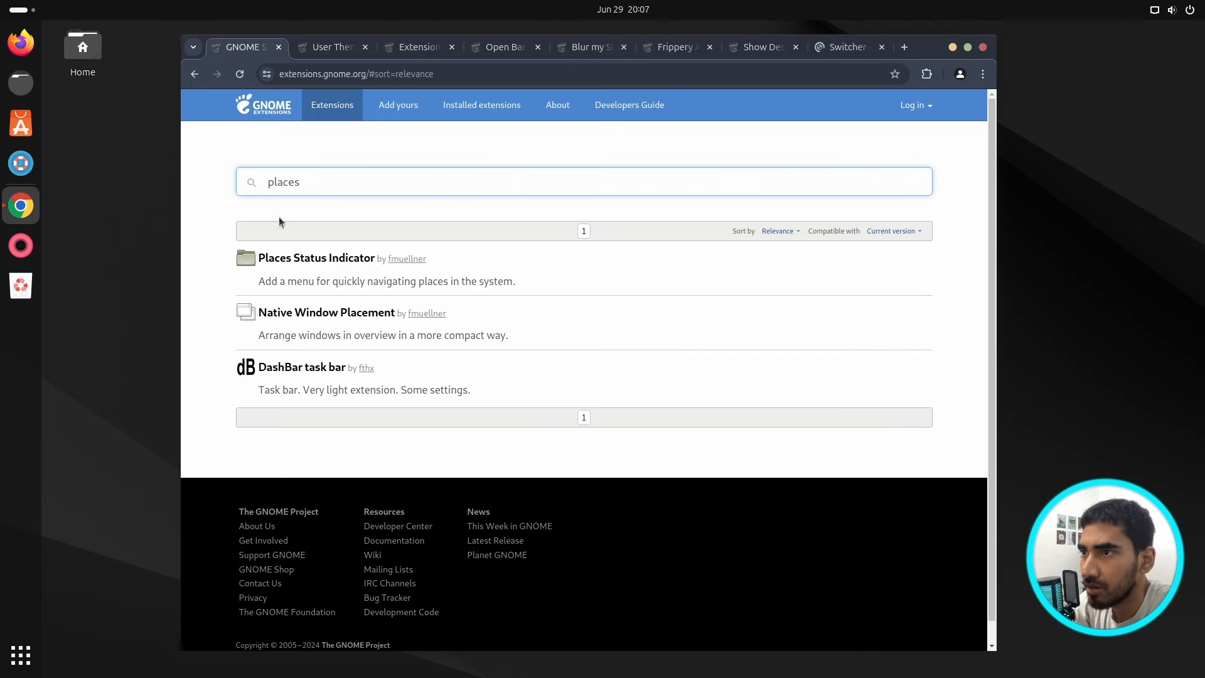
pyautogui.rightClick(337, 258)
pyautogui.click(432, 280)
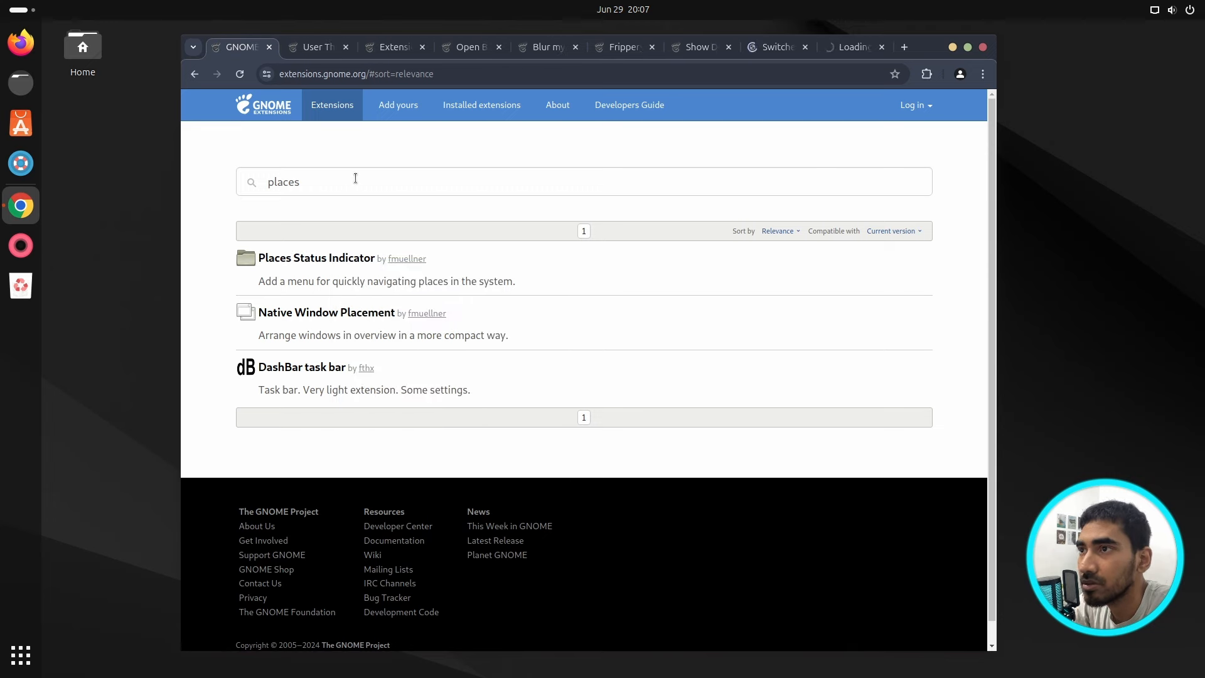
pyautogui.doubleClick(355, 180)
pyautogui.press('BackSpace')
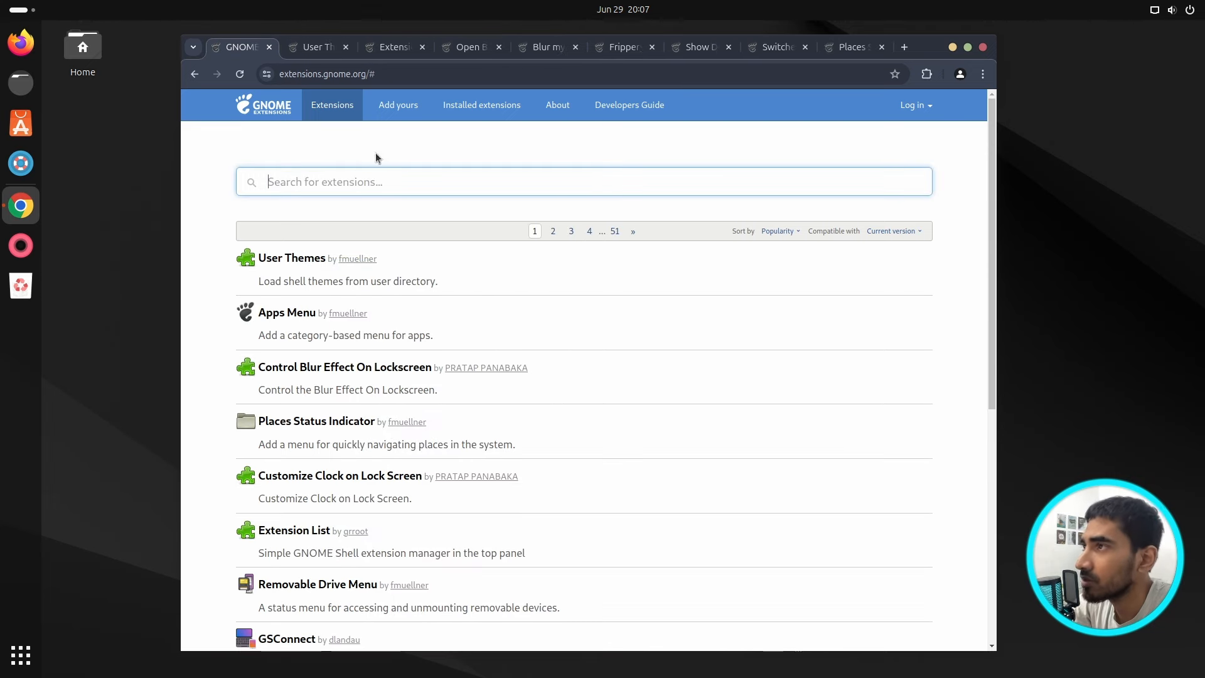
# Step: Install the User Themes and Extension List extensions from their opened pages
pyautogui.click(307, 49)
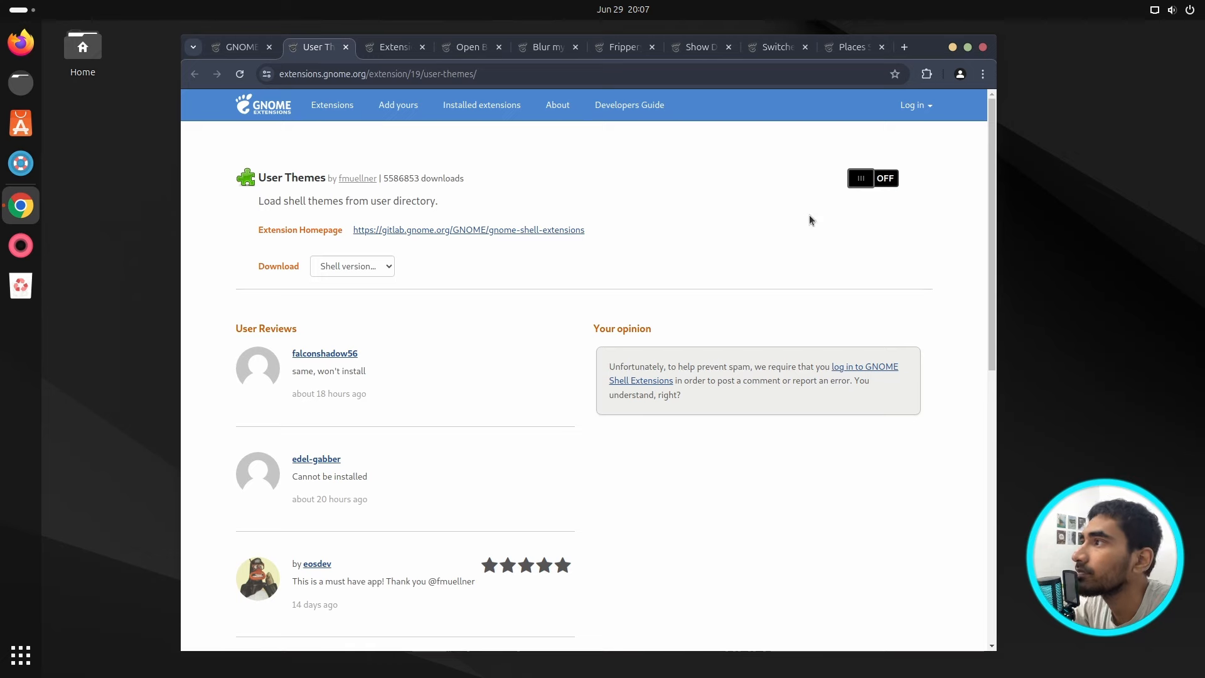
pyautogui.click(859, 180)
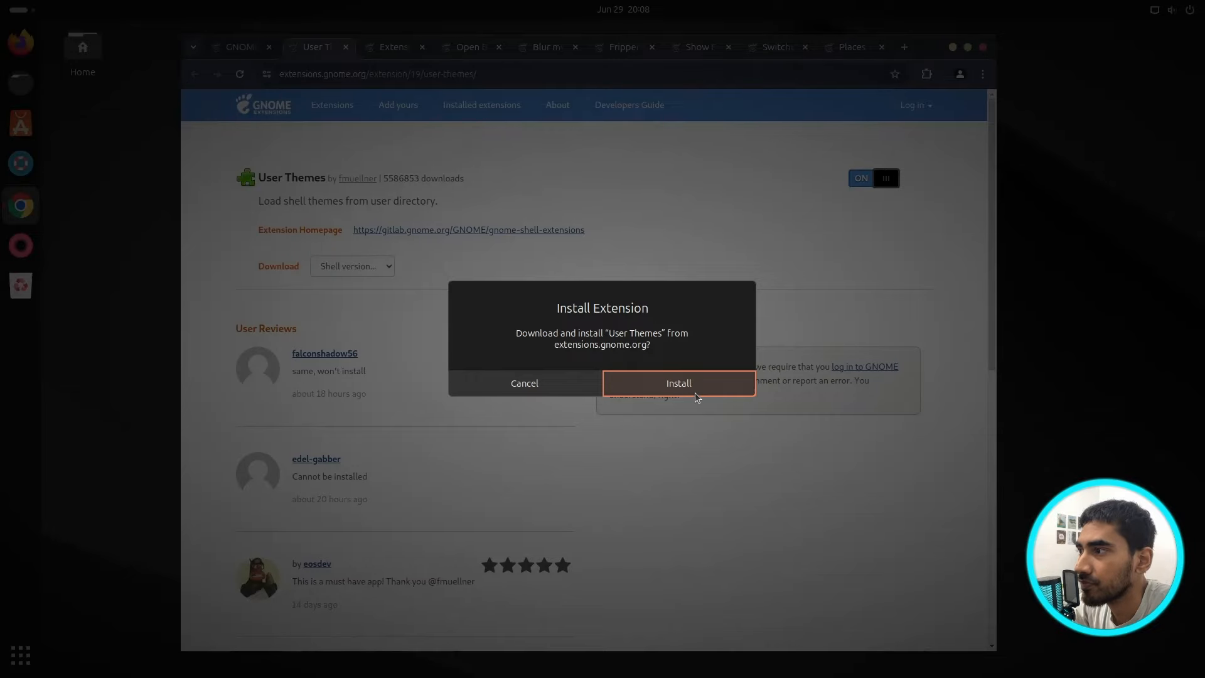
pyautogui.click(695, 393)
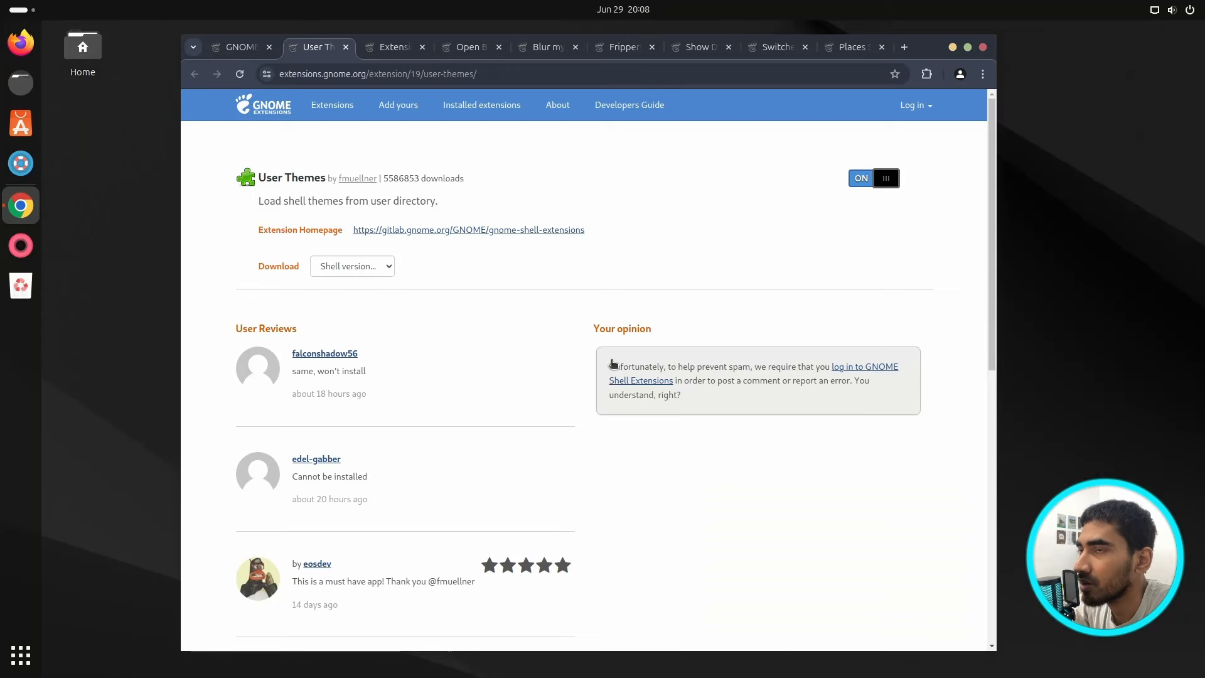
pyautogui.click(395, 53)
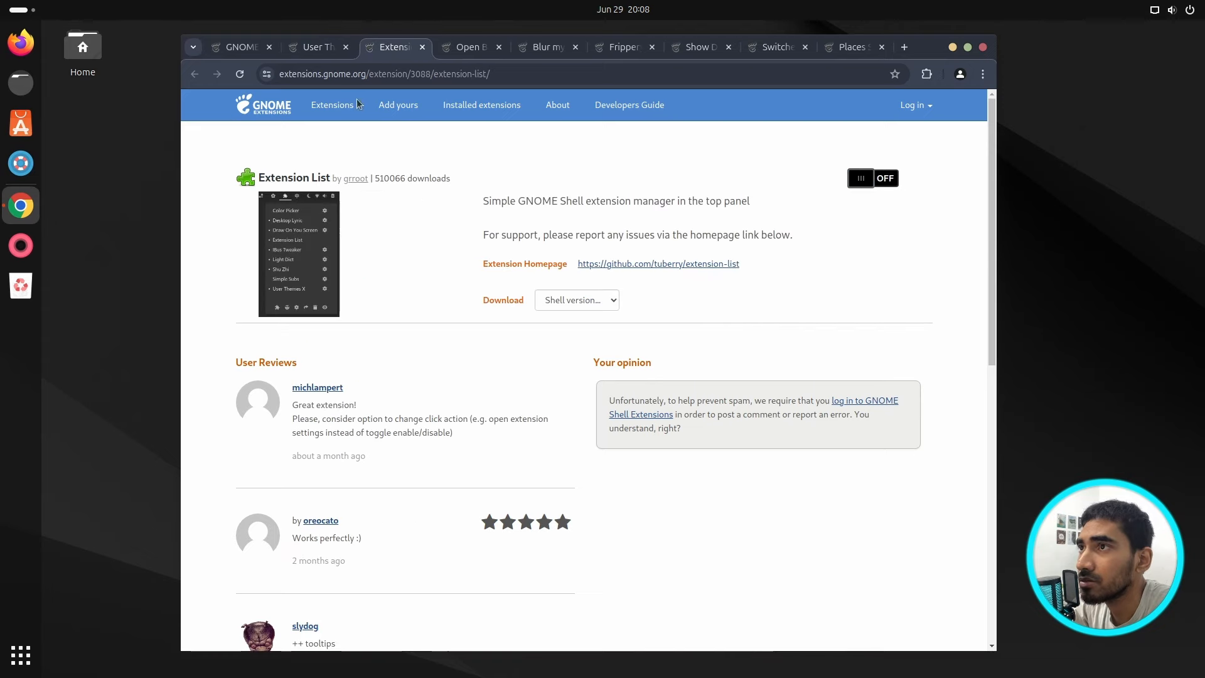
pyautogui.click(864, 180)
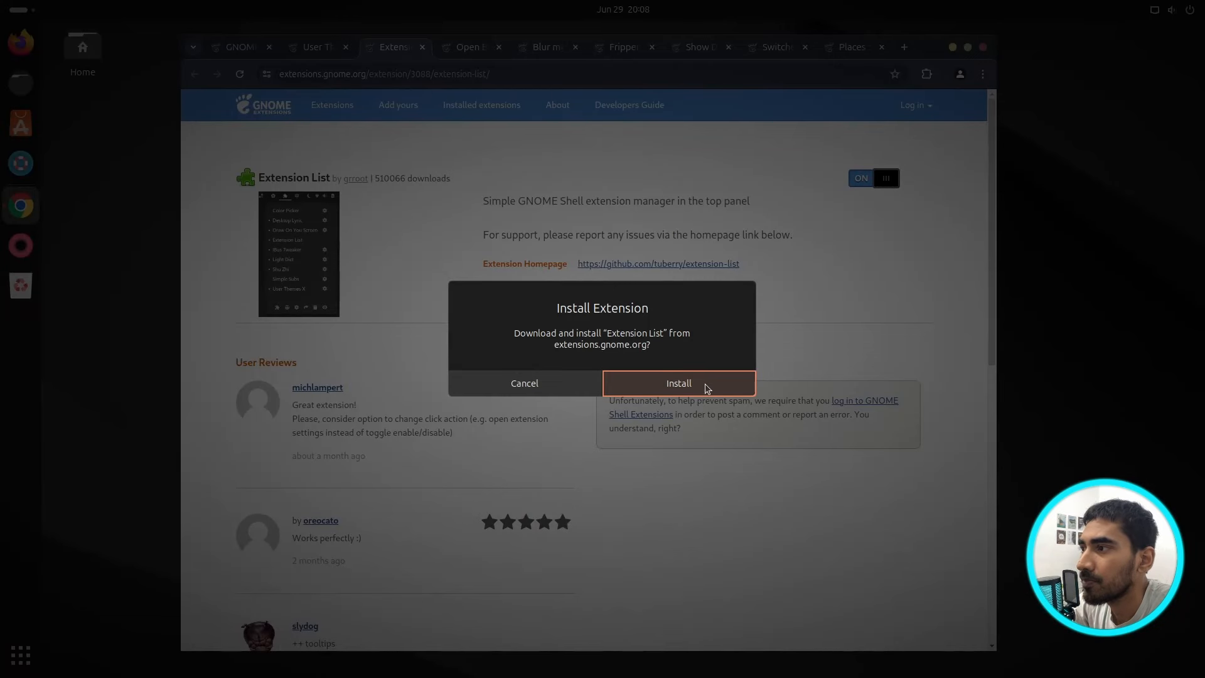
pyautogui.click(705, 383)
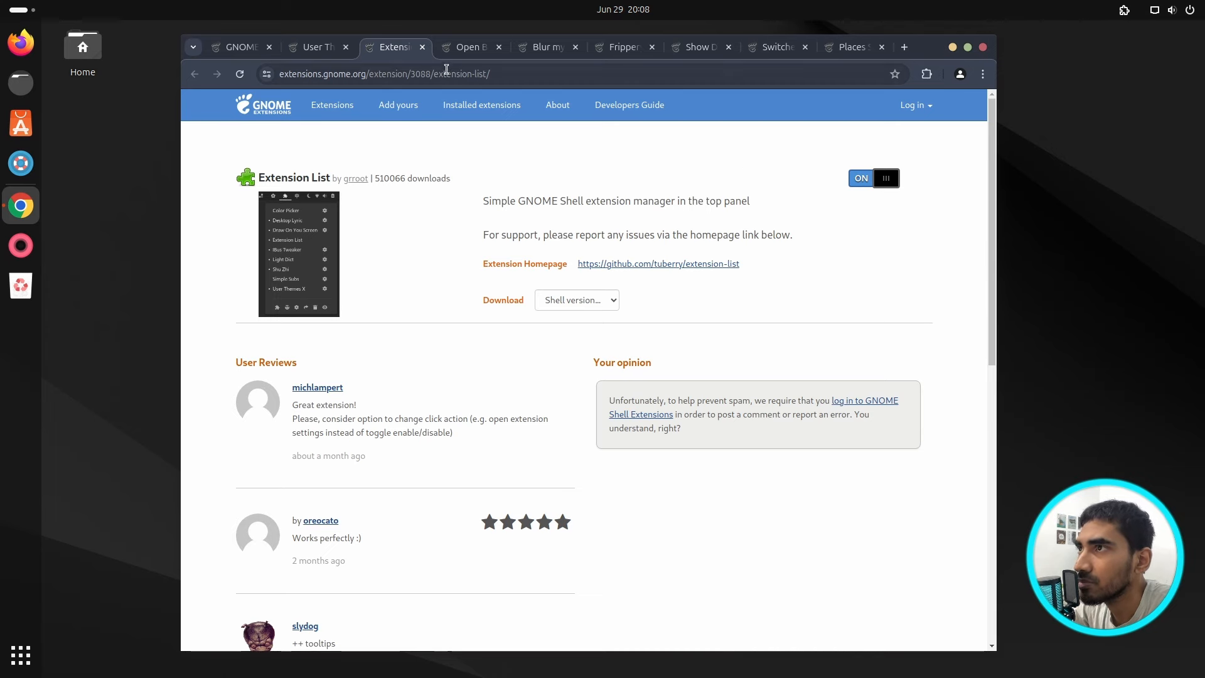
# Step: Install the Open Bar and Blur my Shell extensions from their opened pages
pyautogui.click(467, 47)
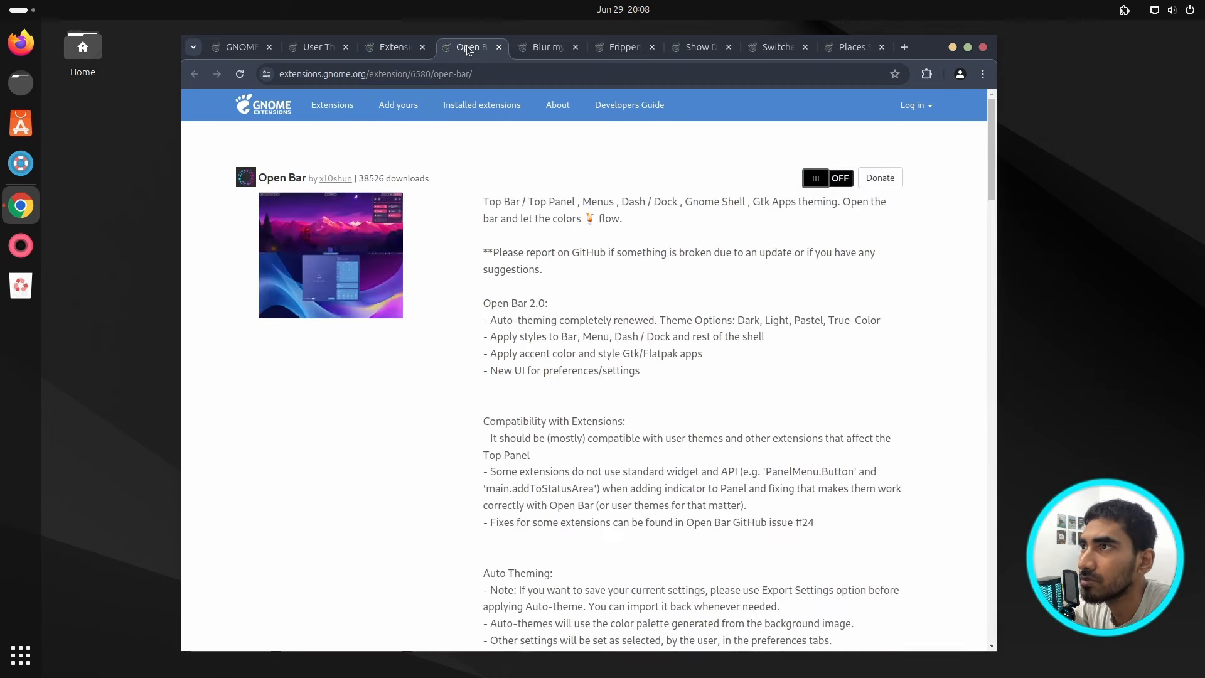
pyautogui.click(841, 179)
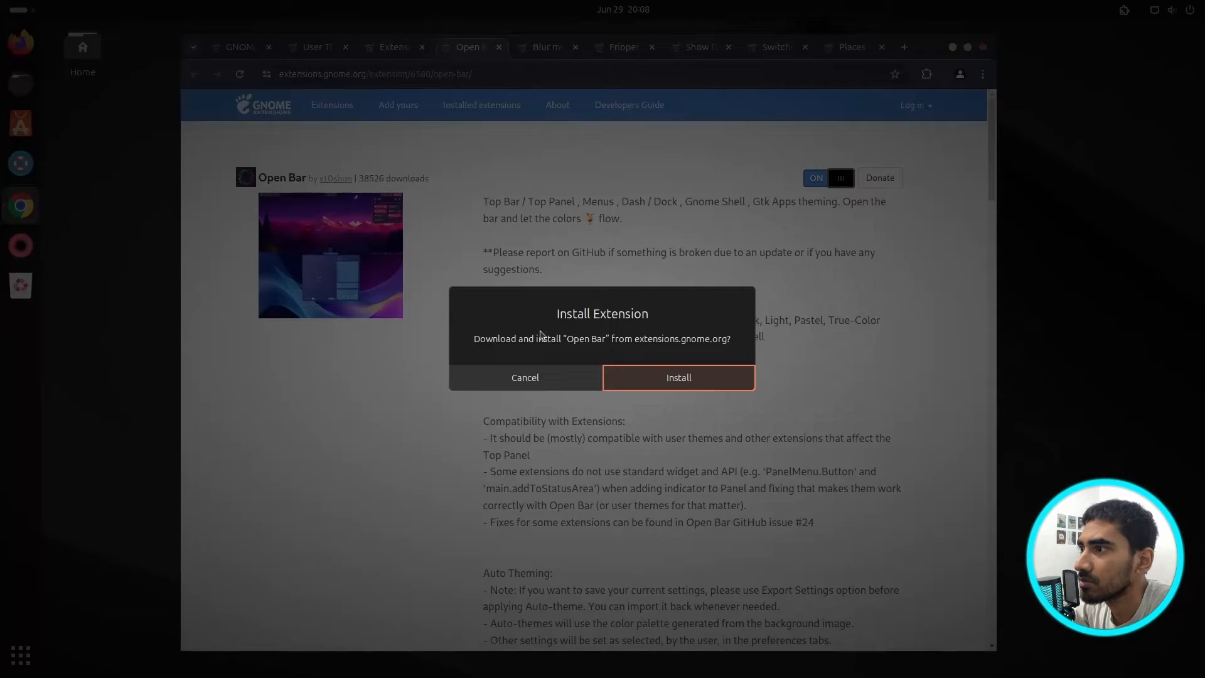
pyautogui.click(685, 383)
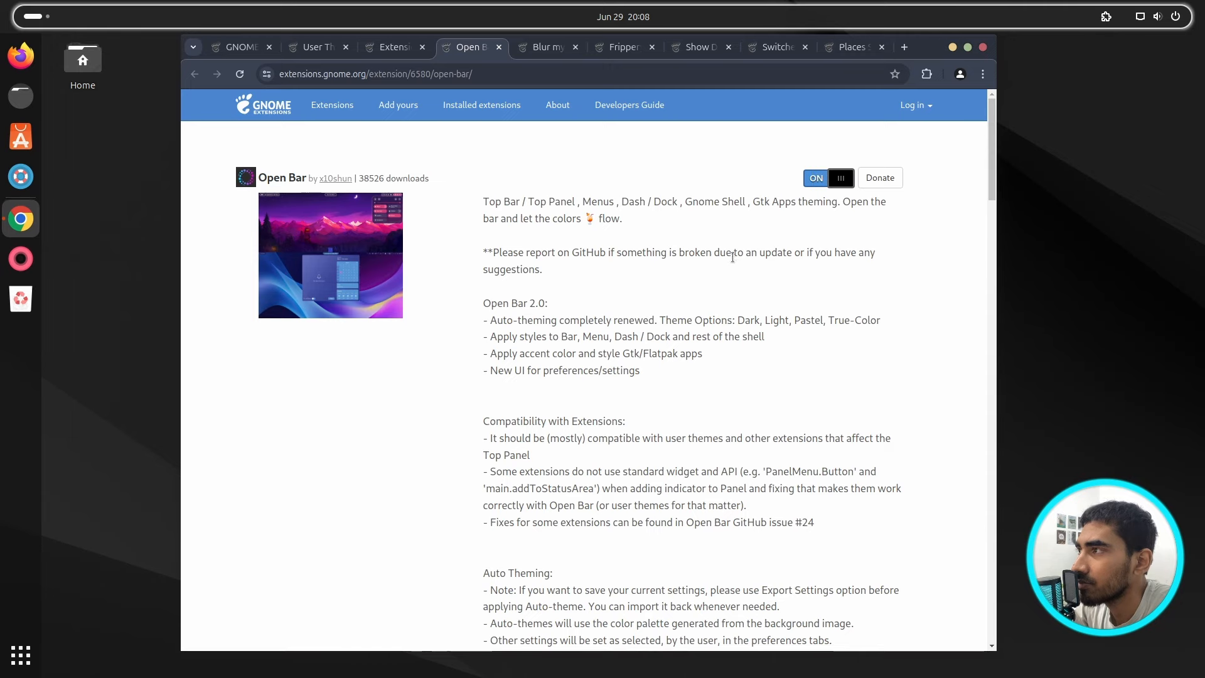
pyautogui.click(541, 45)
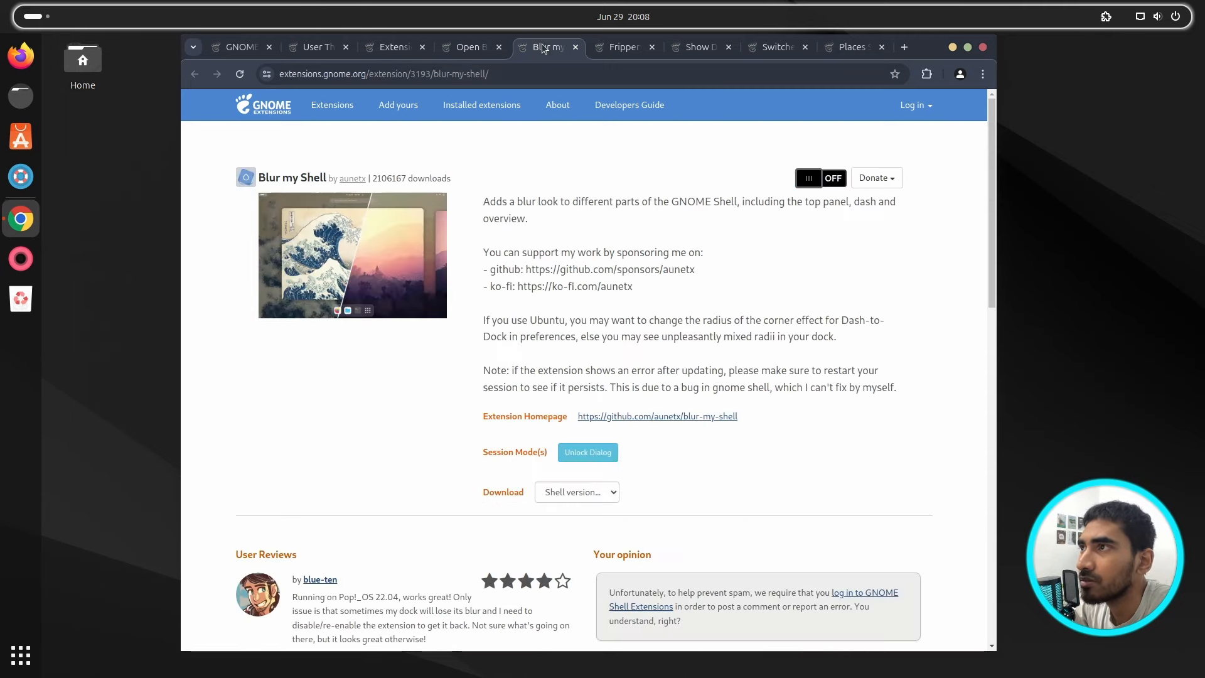
pyautogui.click(822, 179)
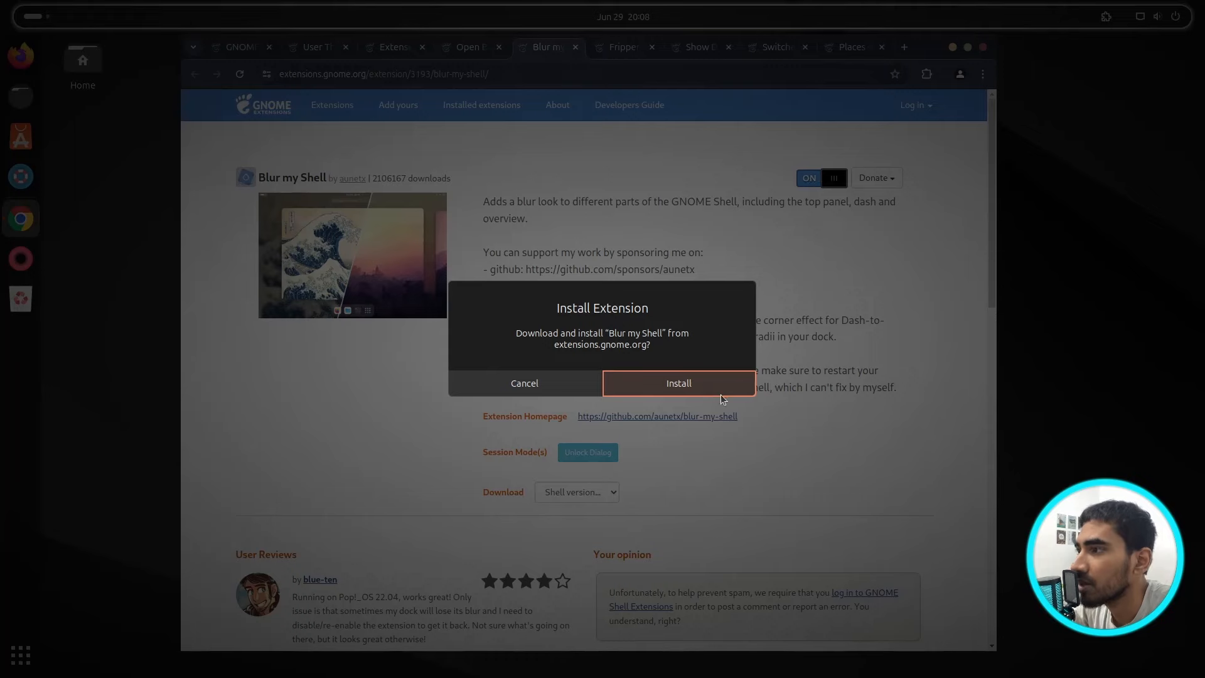
pyautogui.click(722, 396)
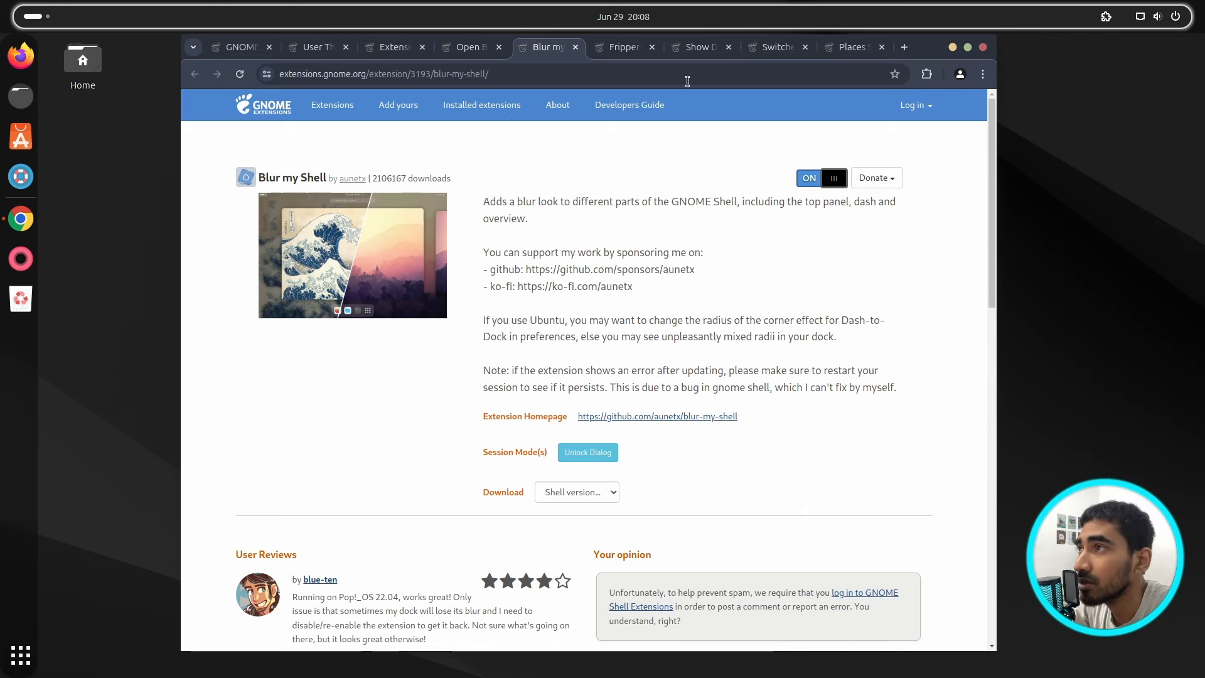
# Step: Install the Frippery Applications Menu and Show Desktop Button extensions from their opened pages
pyautogui.click(623, 48)
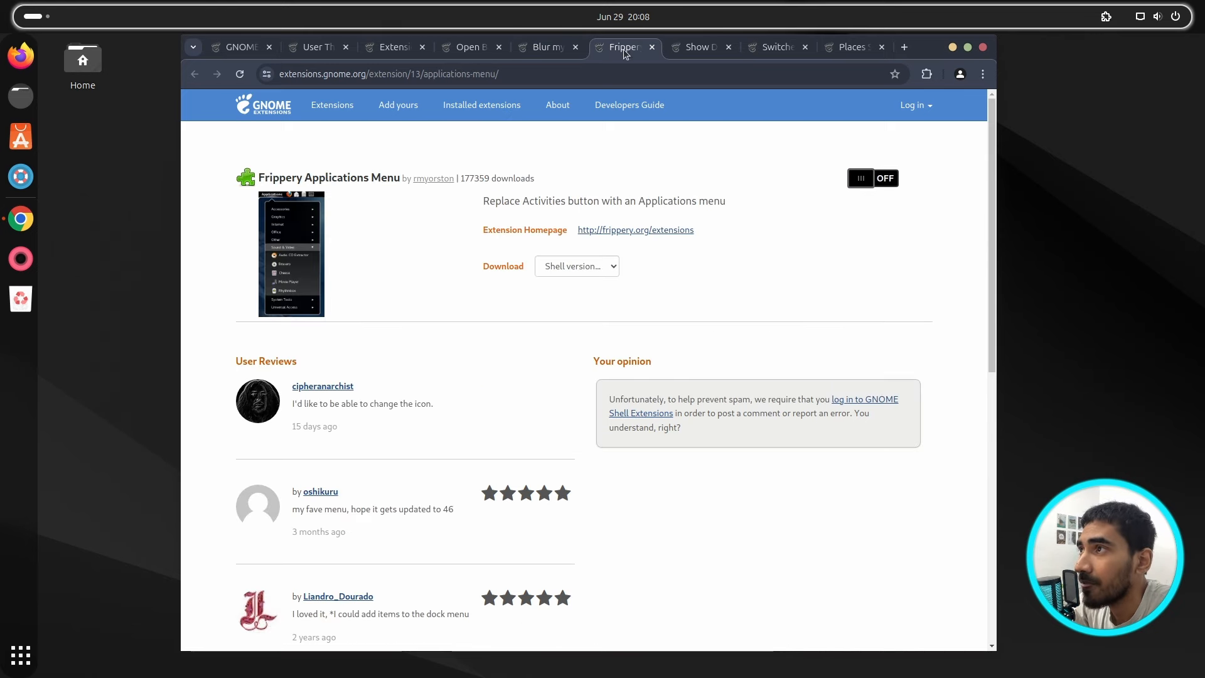
pyautogui.click(882, 182)
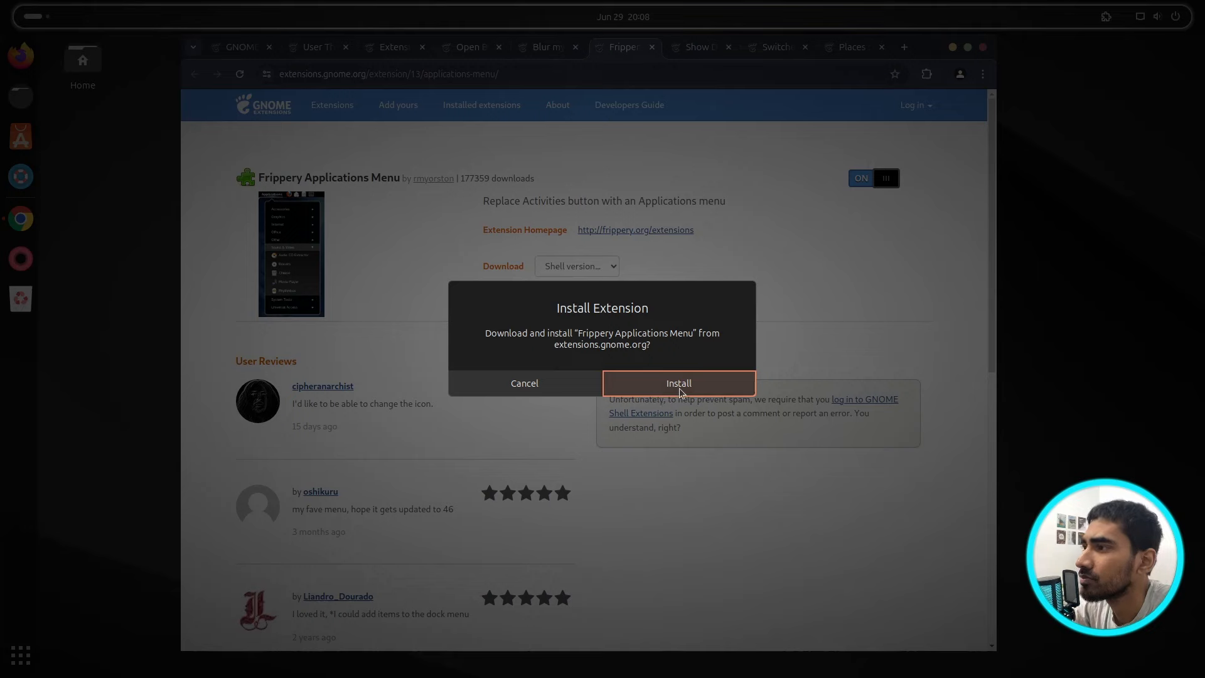
pyautogui.click(679, 384)
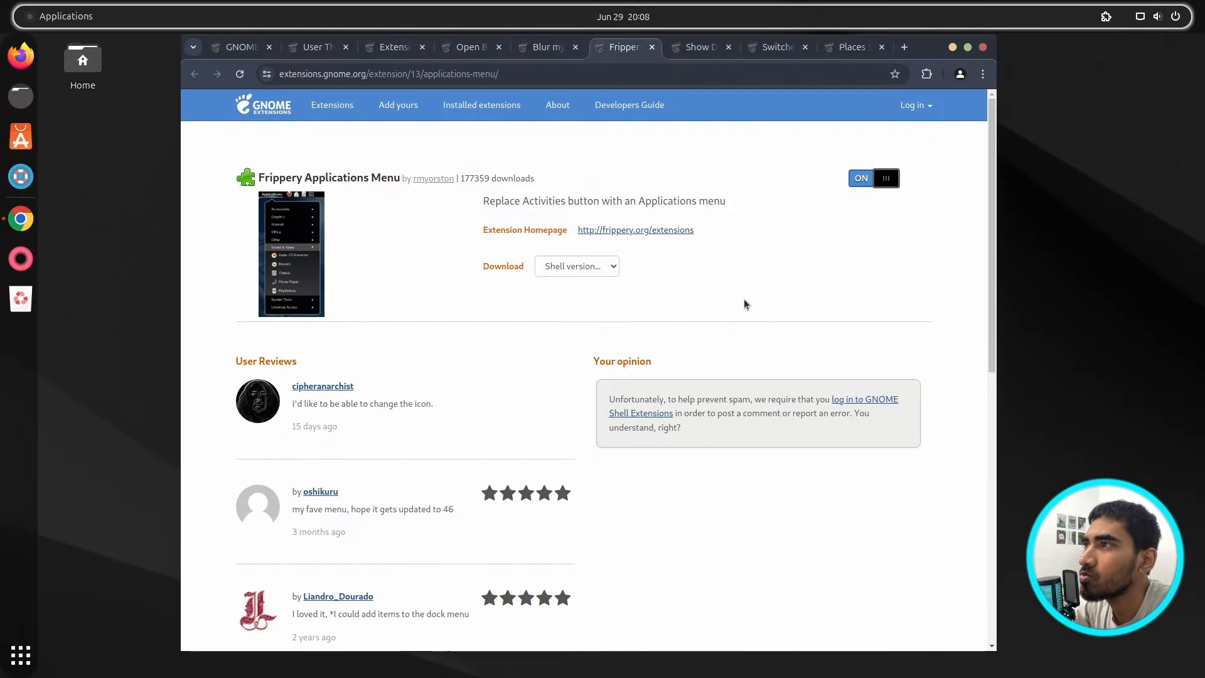
pyautogui.click(684, 48)
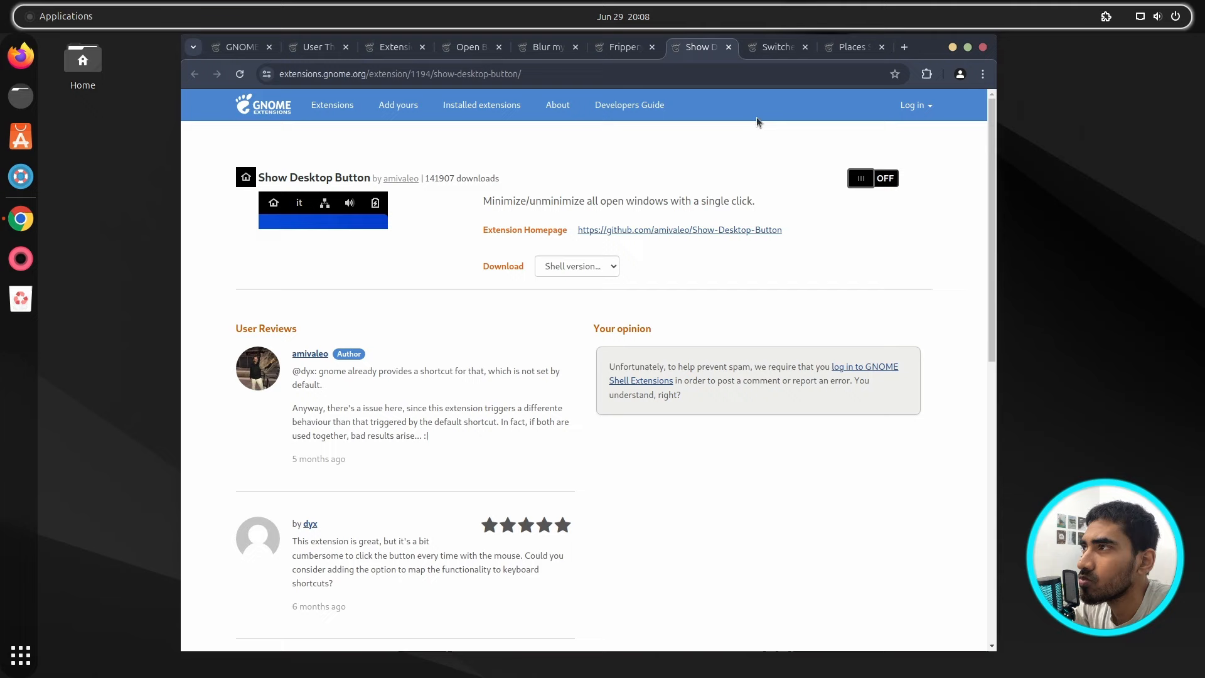
pyautogui.click(880, 180)
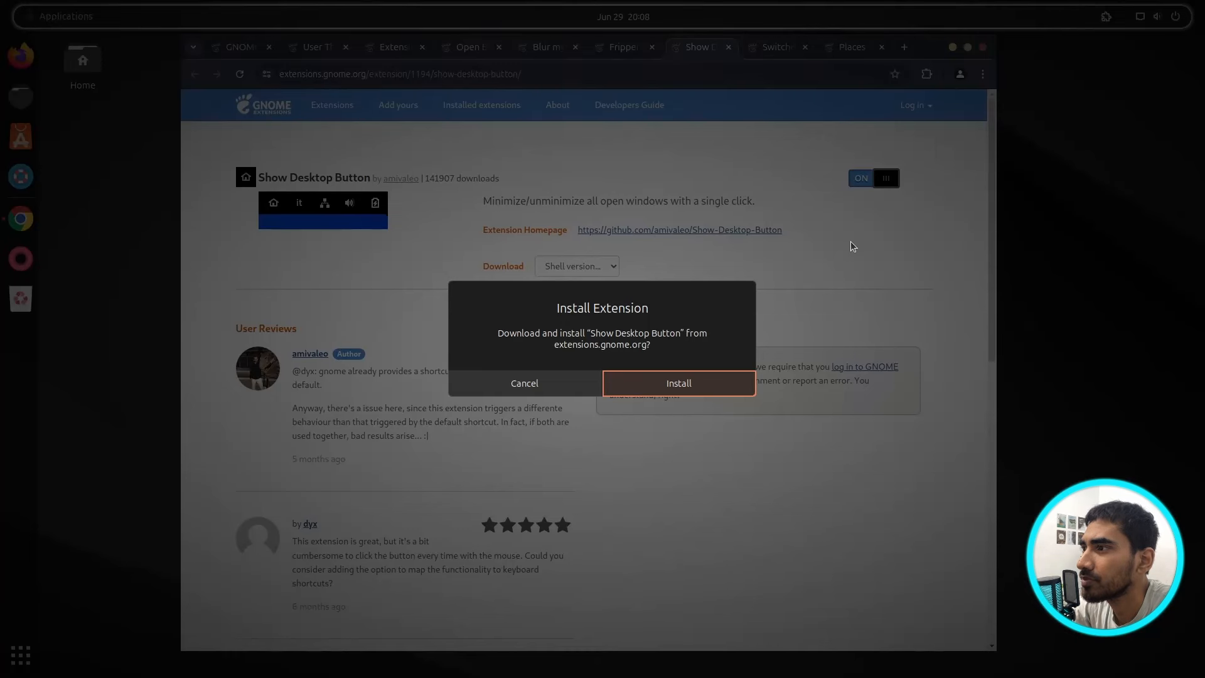
pyautogui.click(725, 381)
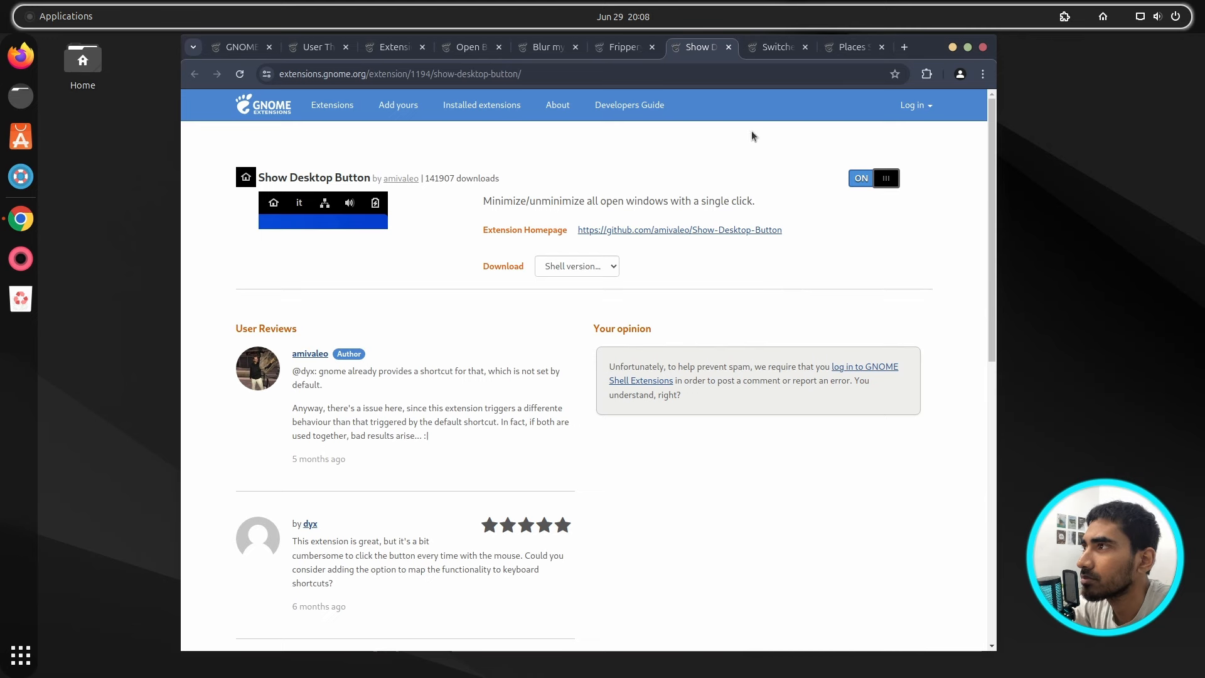
# Step: Install the Switcher and Places Status Indicator extensions from their opened pages, and minimize the browser window
pyautogui.click(774, 47)
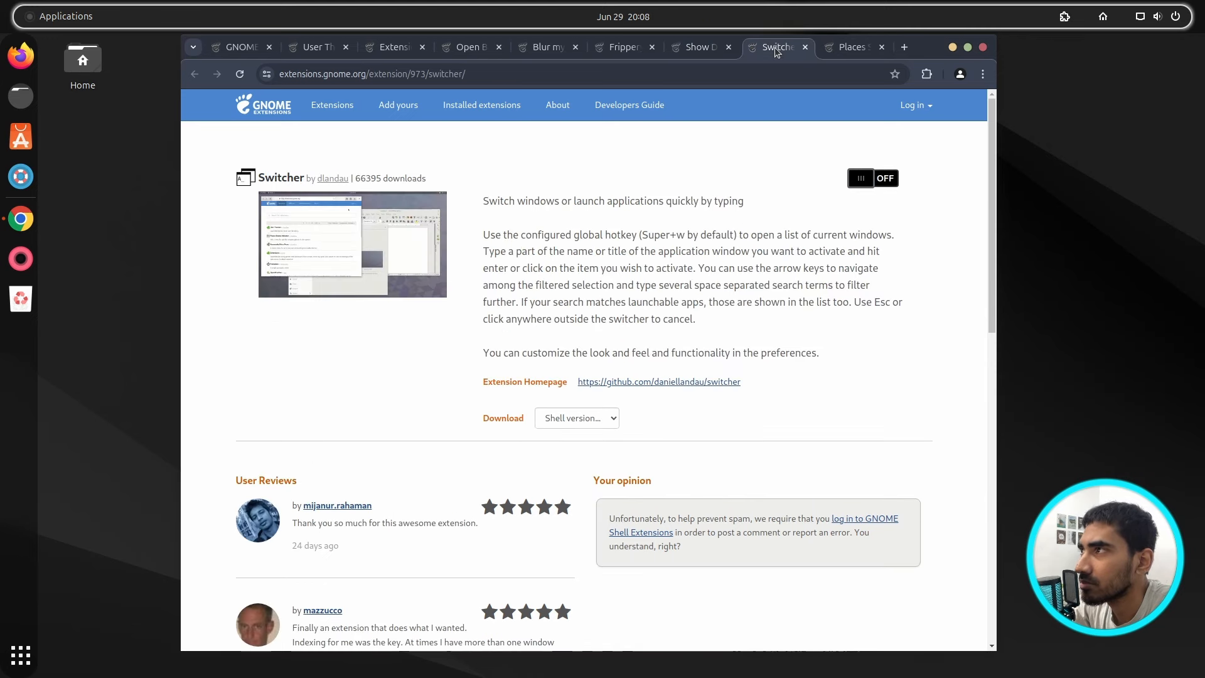
pyautogui.click(871, 178)
pyautogui.click(695, 383)
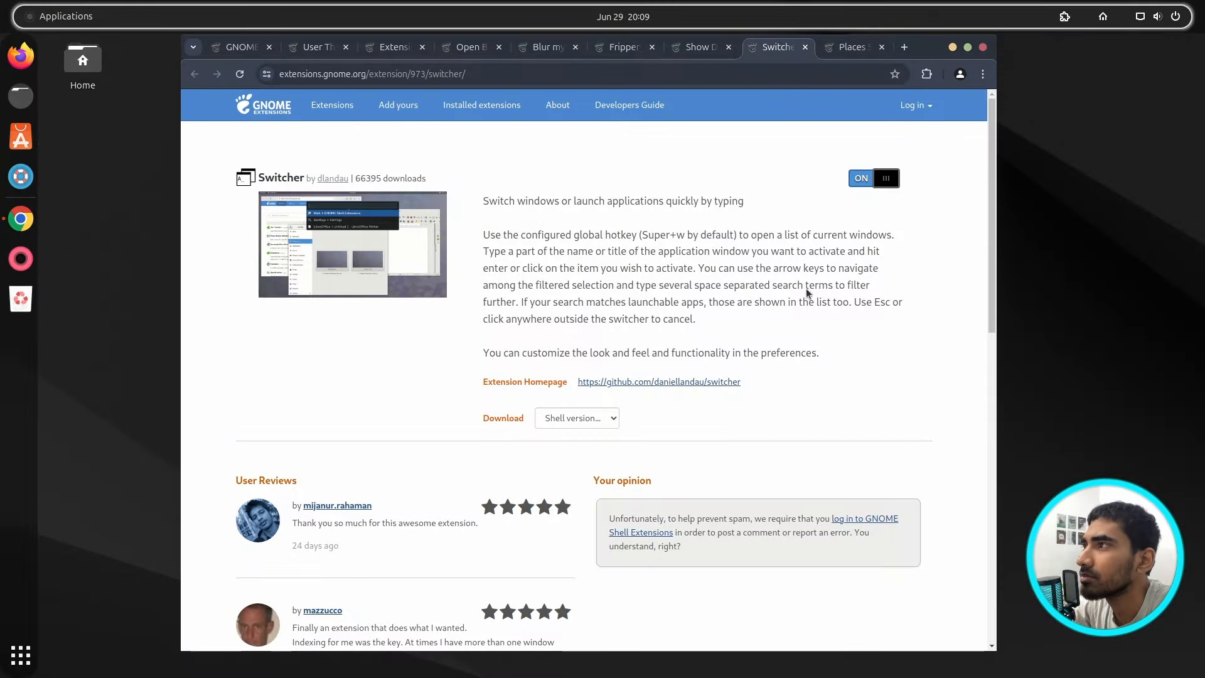
pyautogui.click(838, 53)
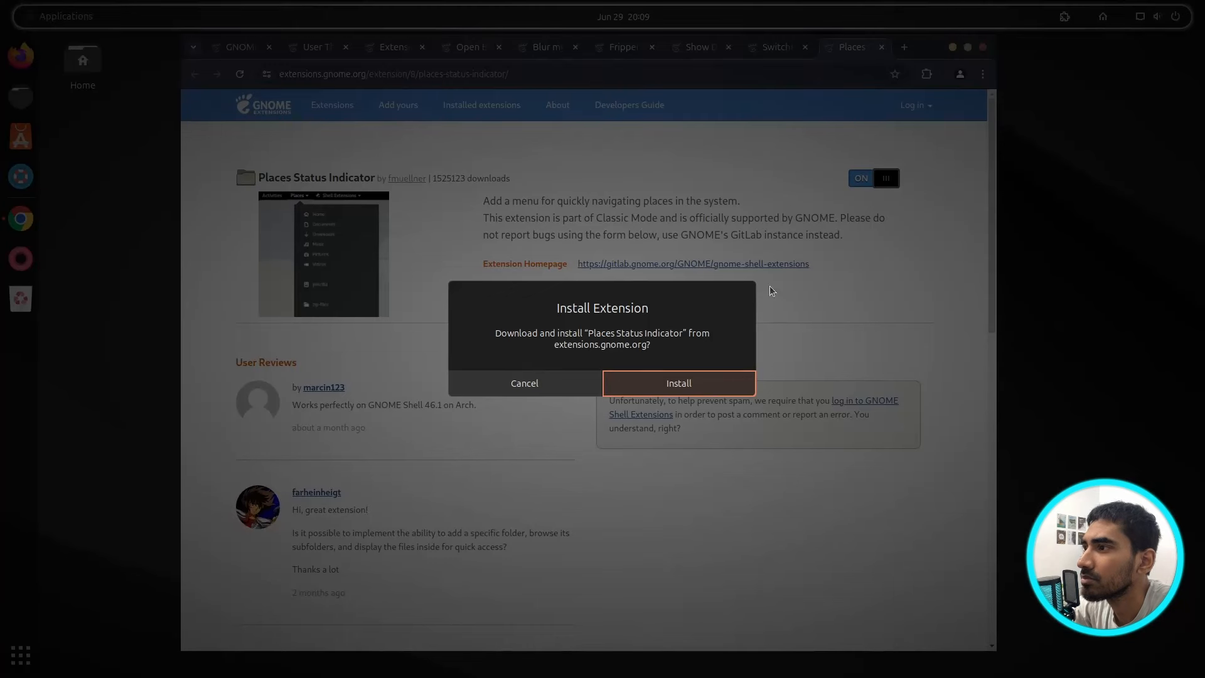
pyautogui.click(678, 384)
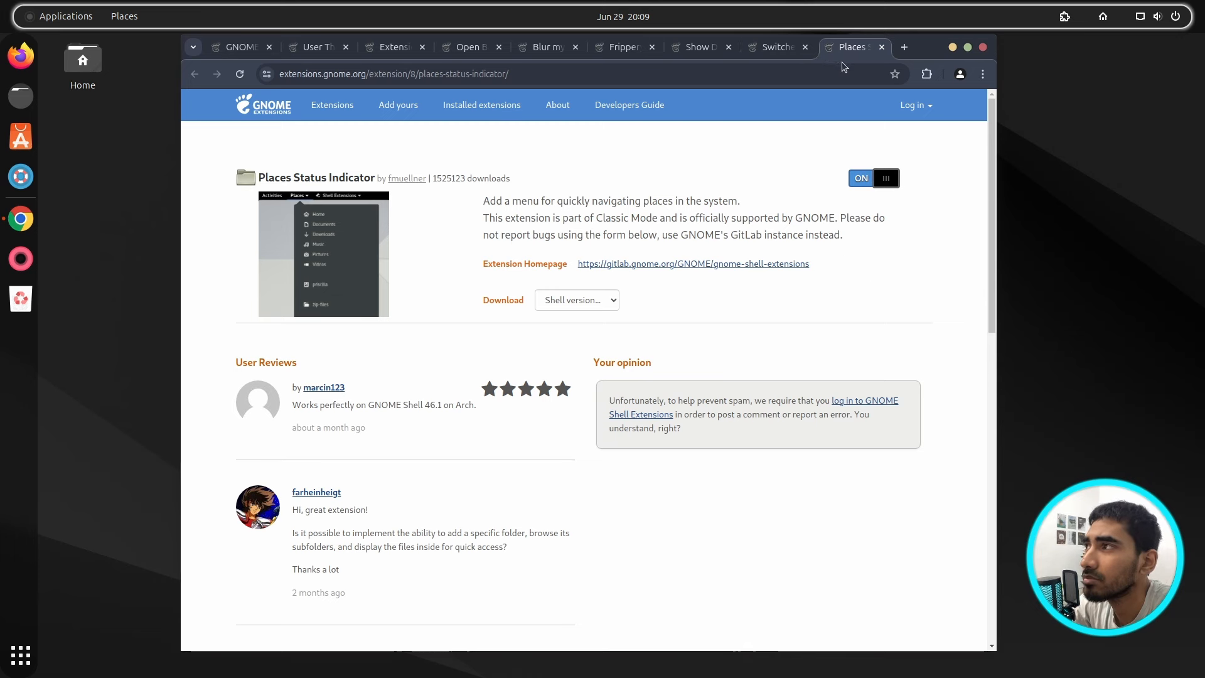
pyautogui.click(953, 48)
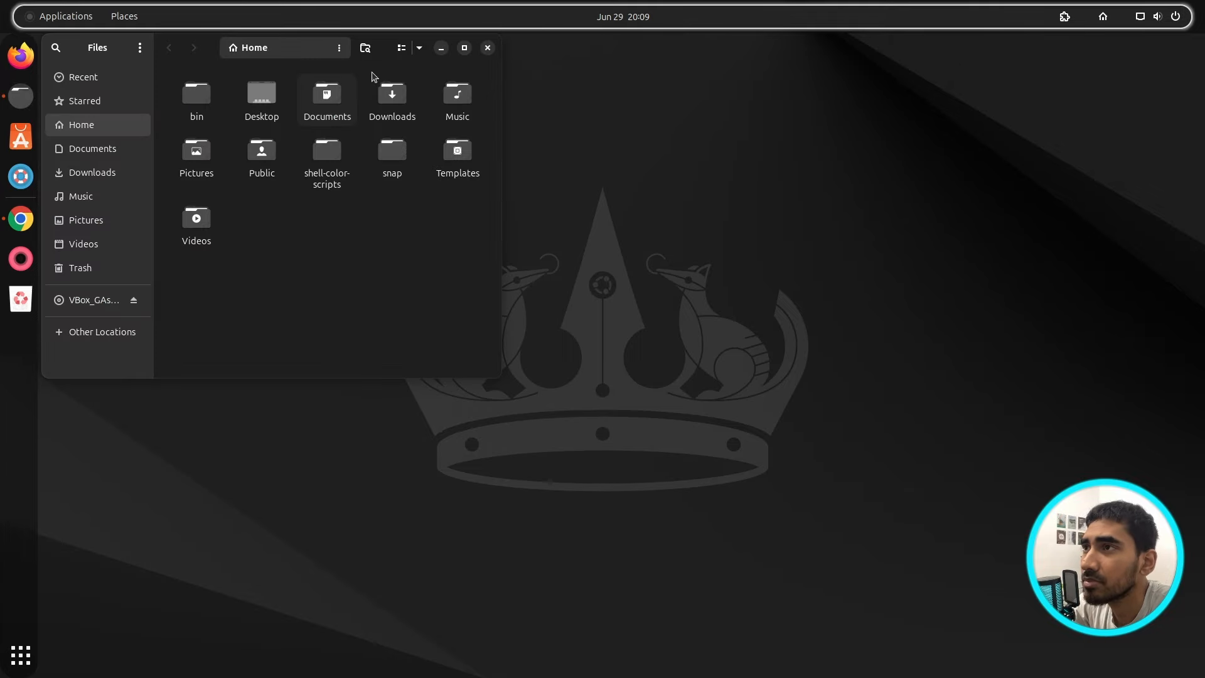
# Step: Look through the projectFiles folder inside Downloads, with the file manager moved to mid-screen, and minimize the window
pyautogui.moveTo(424, 73); pyautogui.dragTo(723, 198)
pyautogui.doubleClick(729, 248)
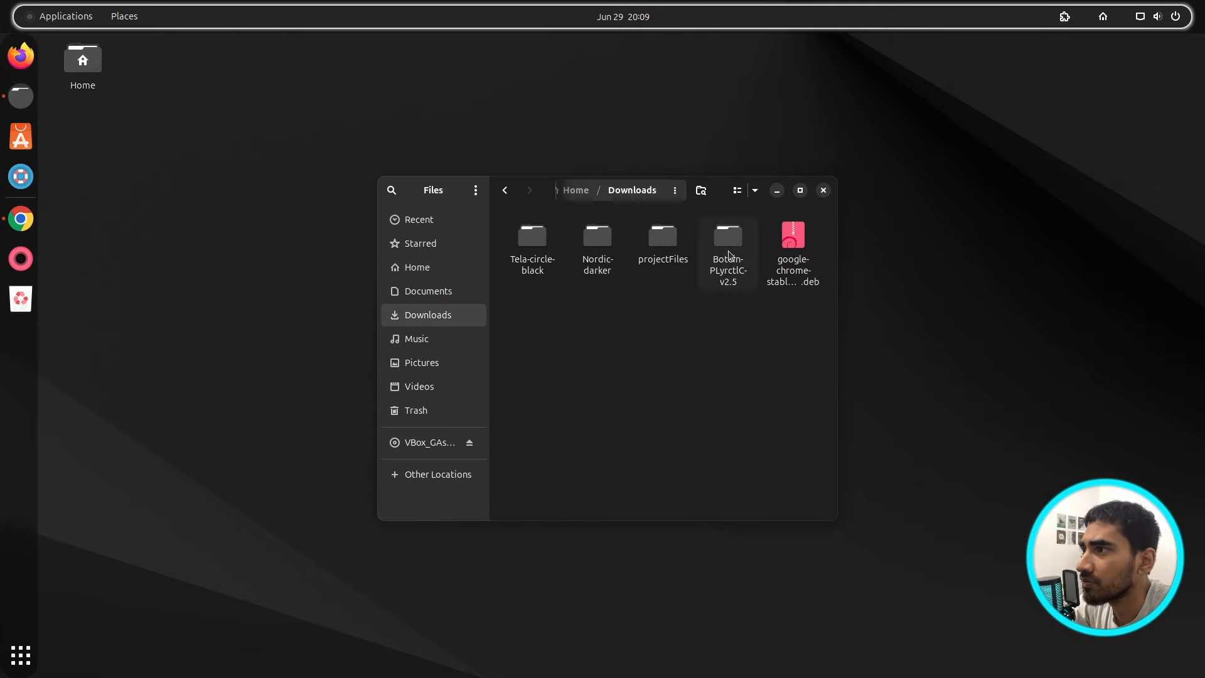
pyautogui.doubleClick(662, 264)
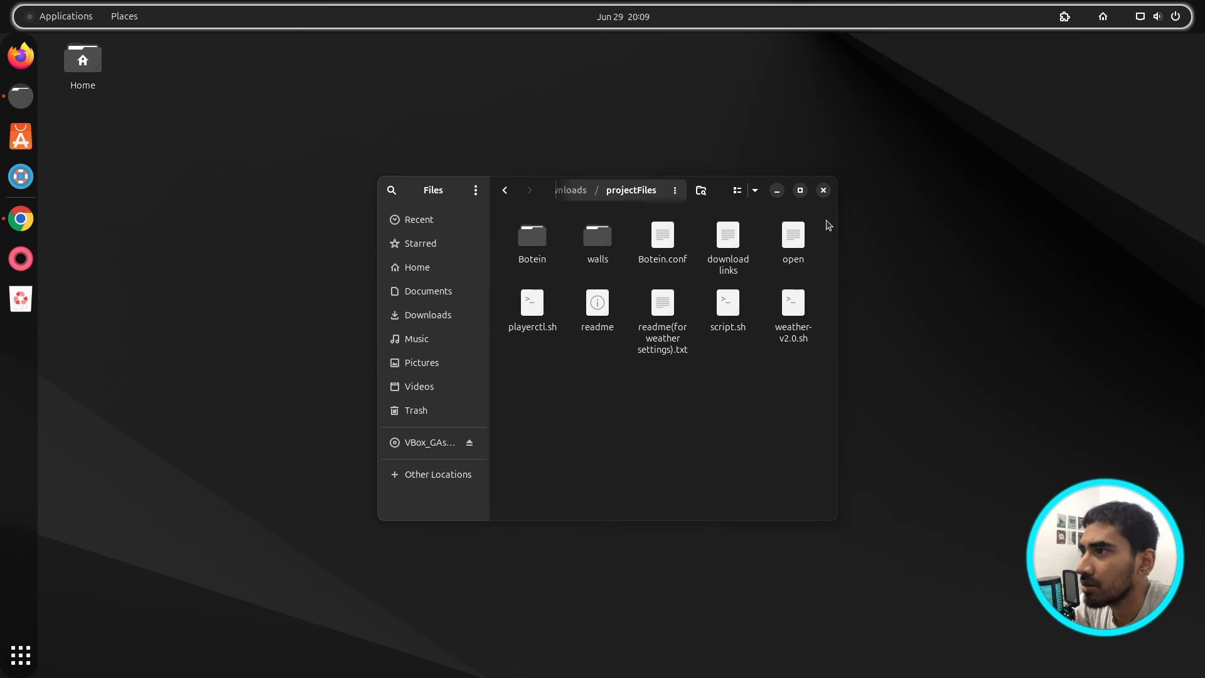
pyautogui.click(776, 192)
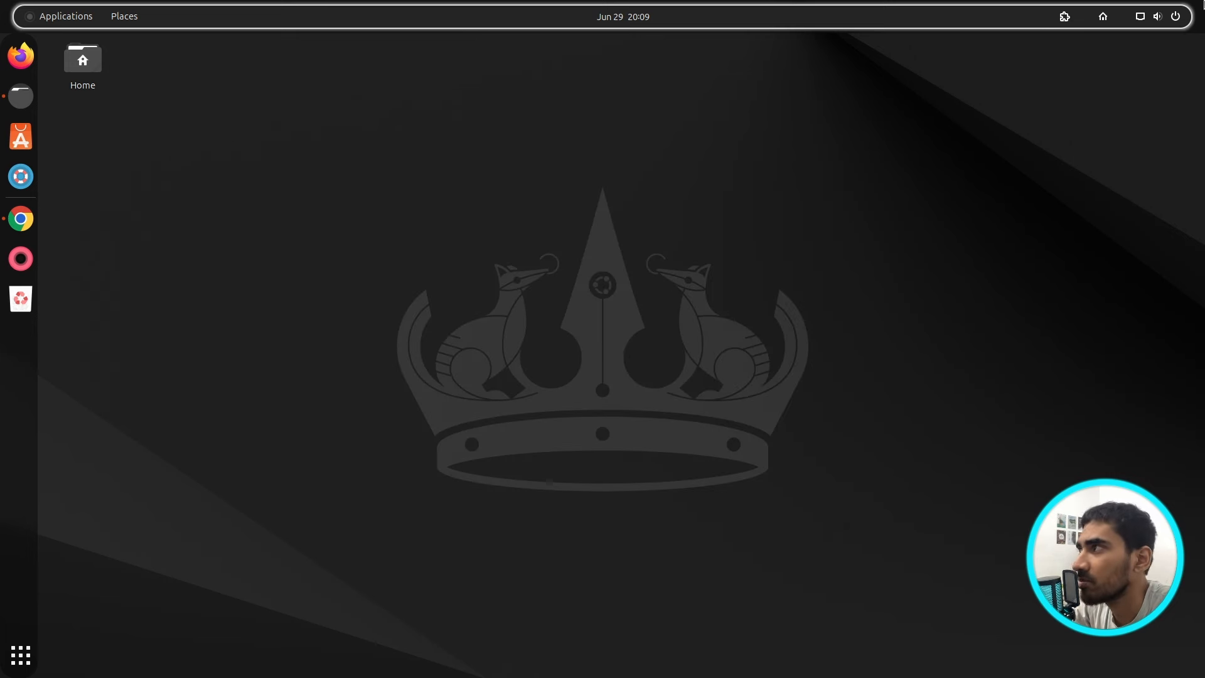
# Step: Import the Open Bar extension settings from the file "open" in Downloads/projectFiles
pyautogui.click(1065, 19)
pyautogui.click(1131, 139)
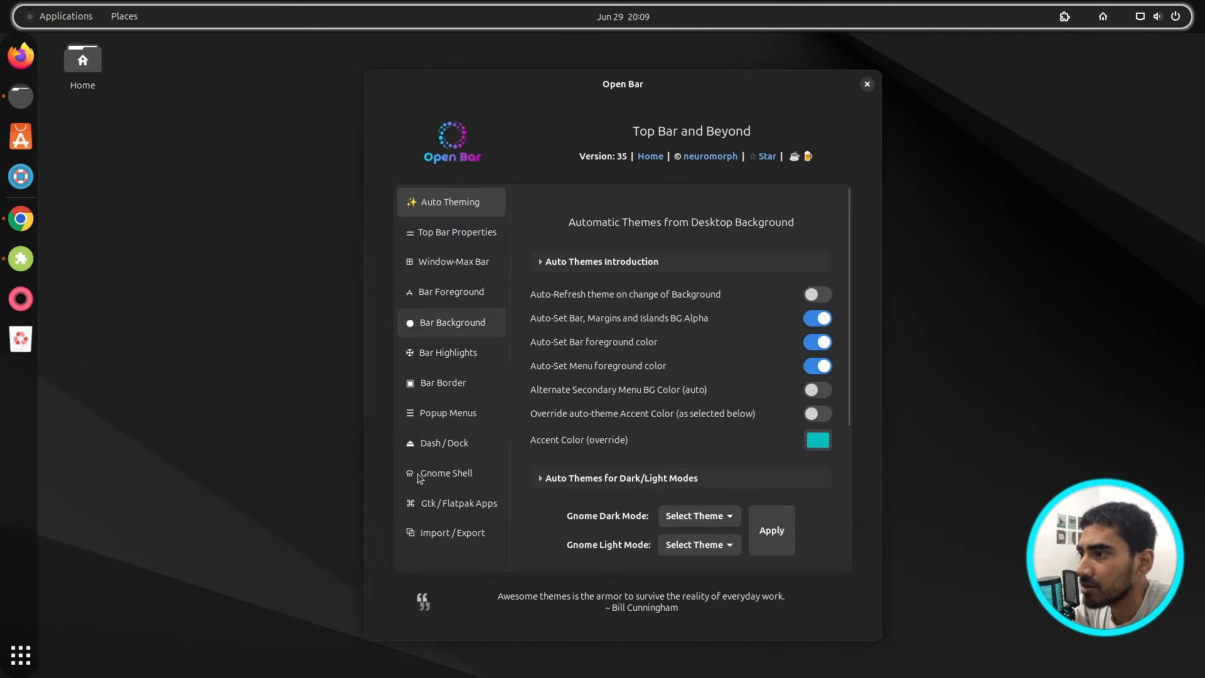
pyautogui.click(456, 539)
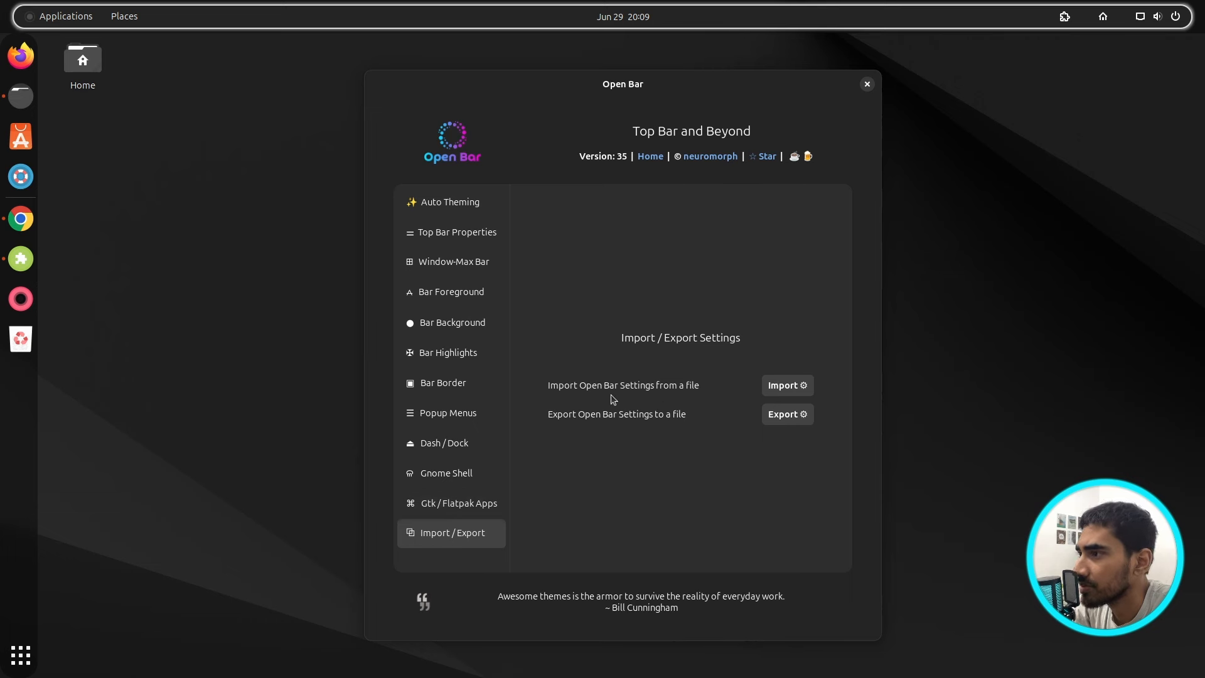
pyautogui.click(784, 389)
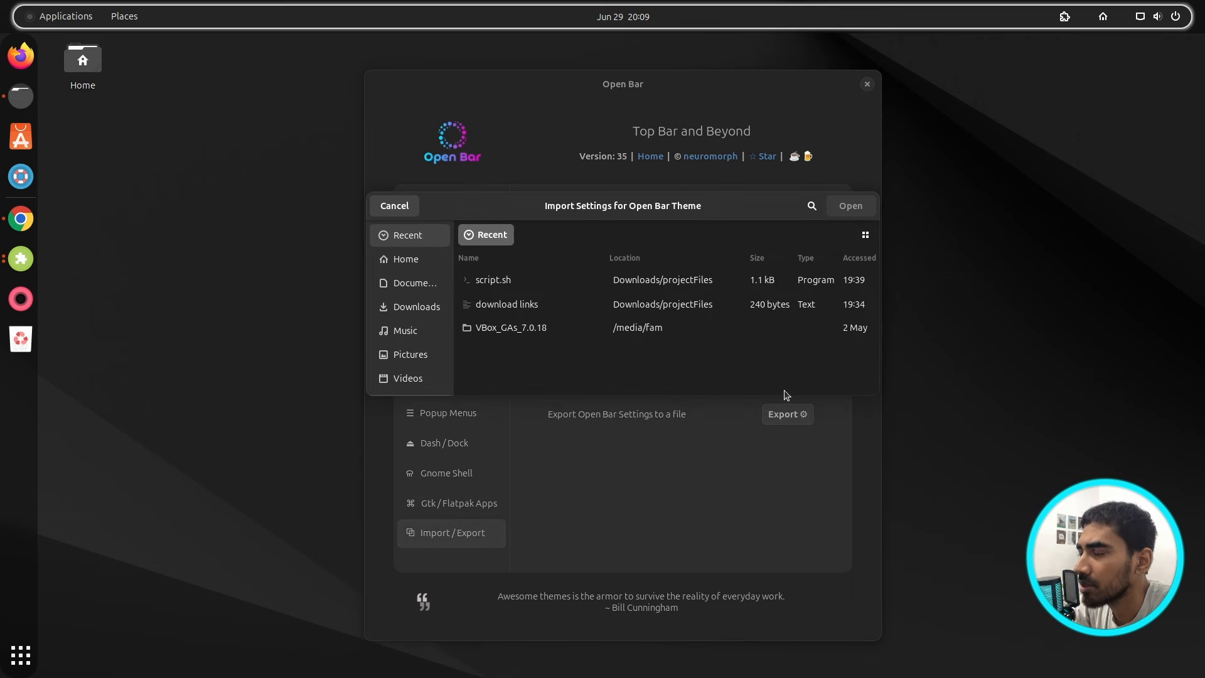
pyautogui.click(416, 306)
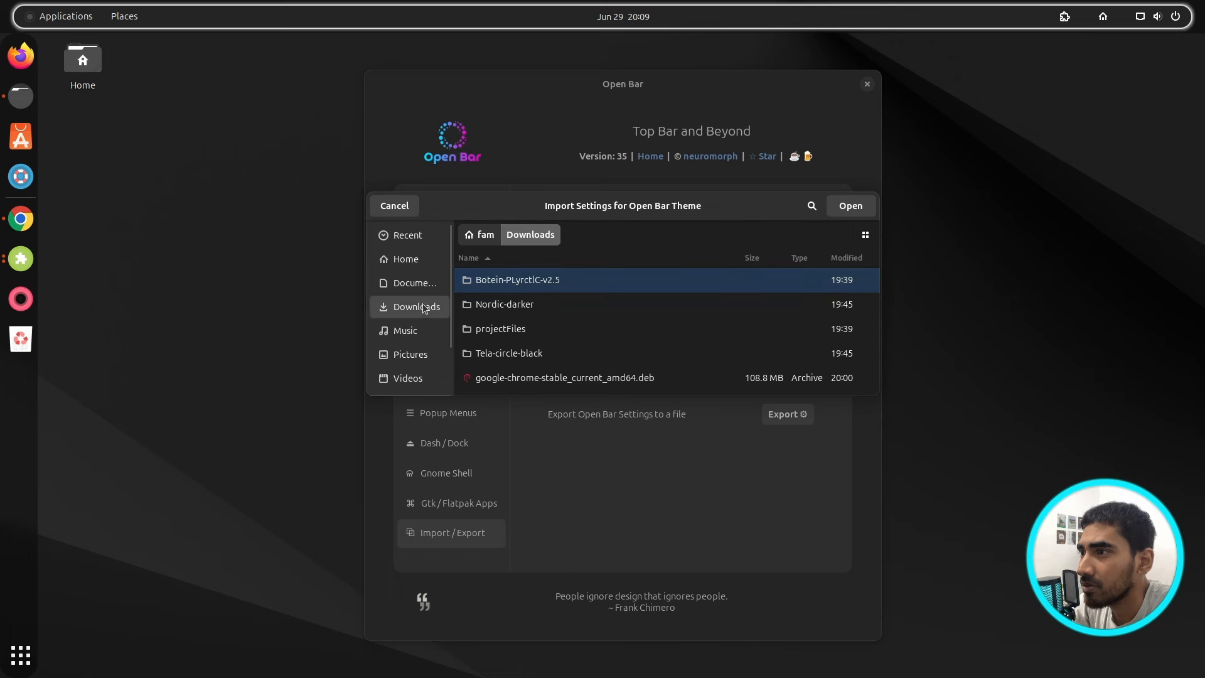
pyautogui.doubleClick(497, 331)
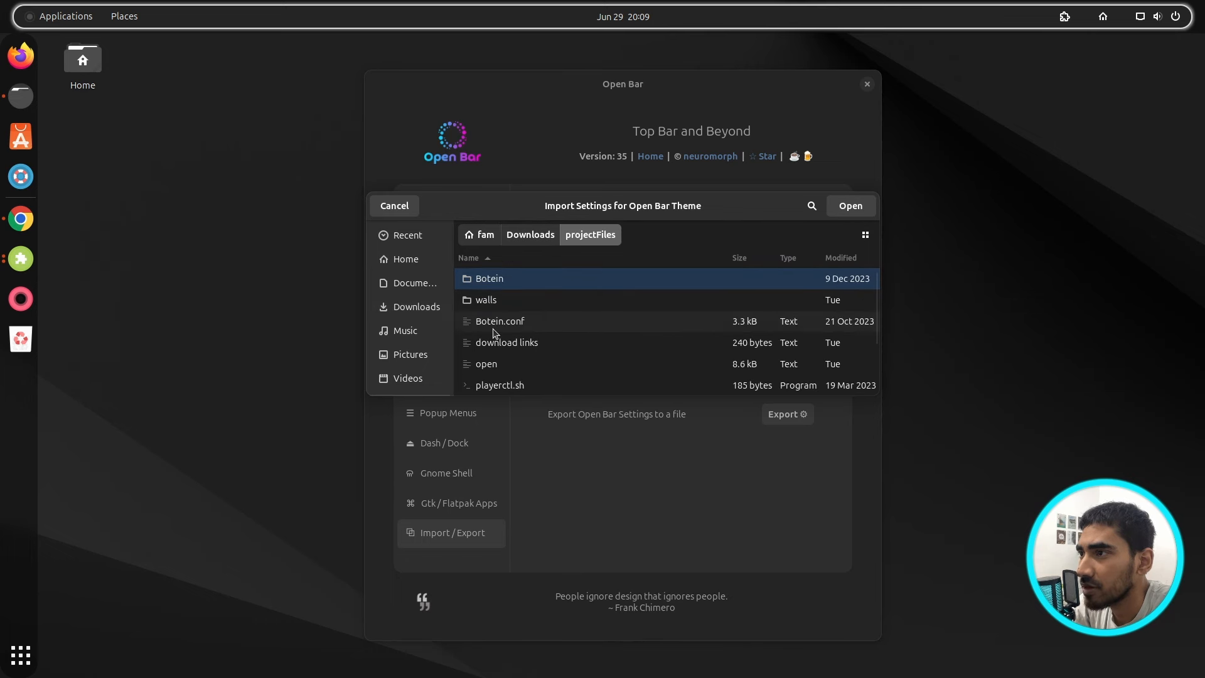
pyautogui.click(513, 349)
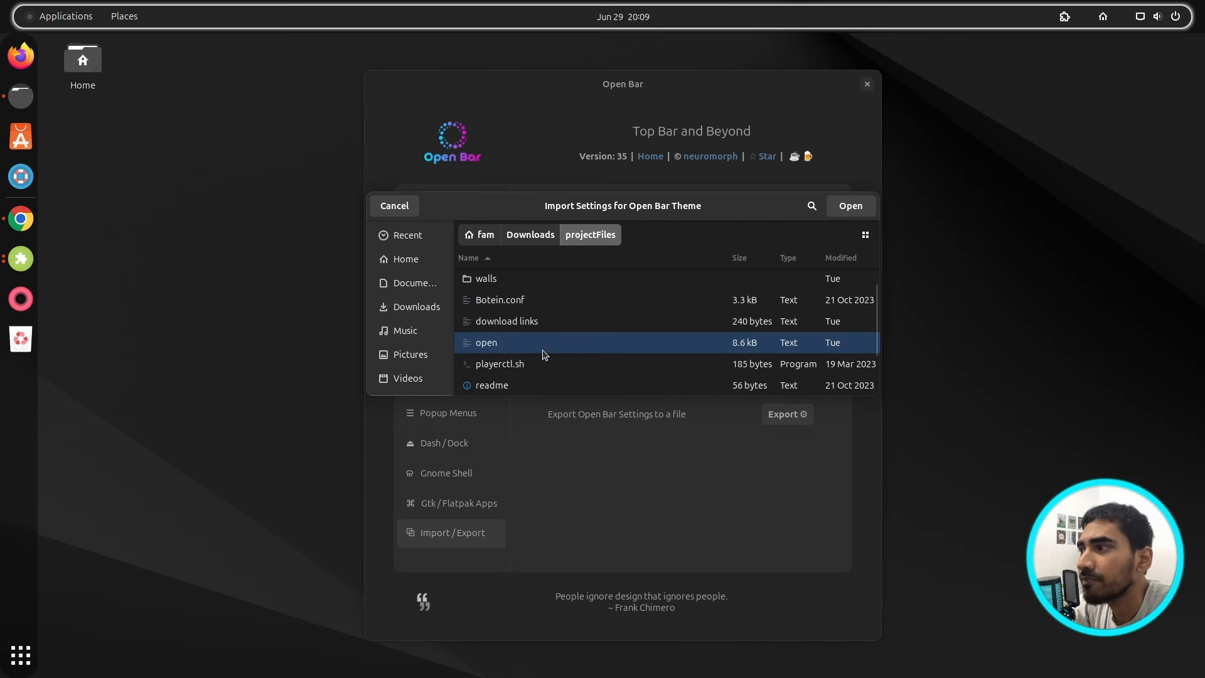
pyautogui.click(849, 206)
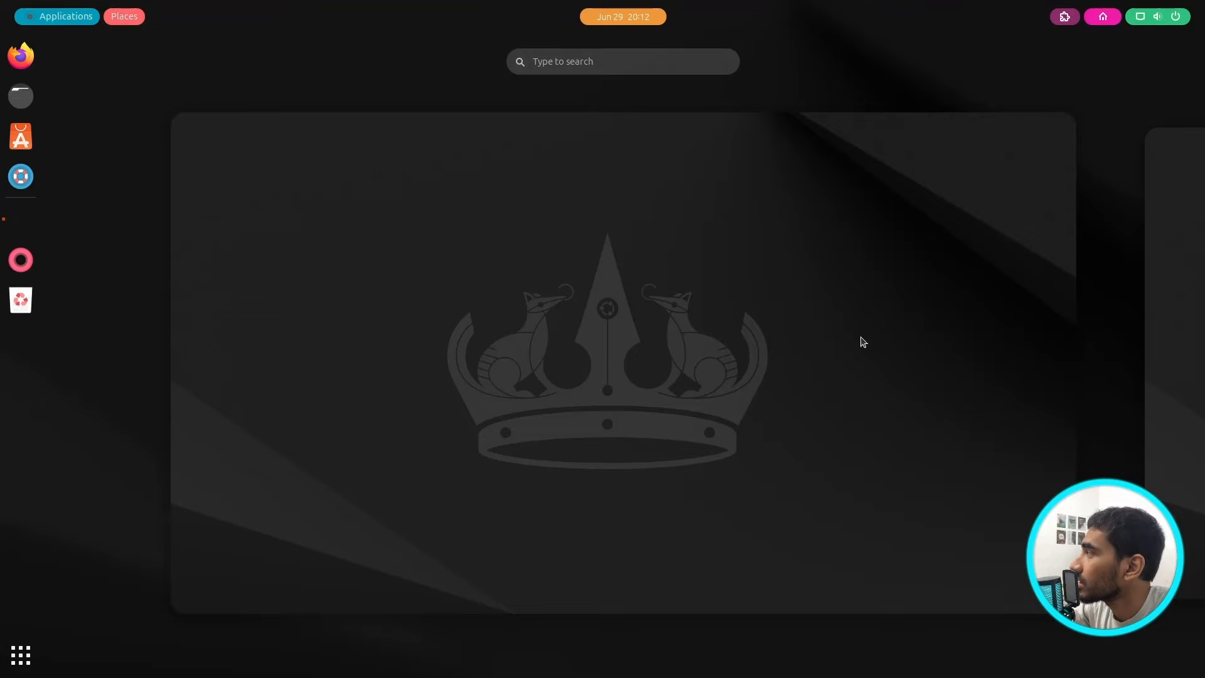
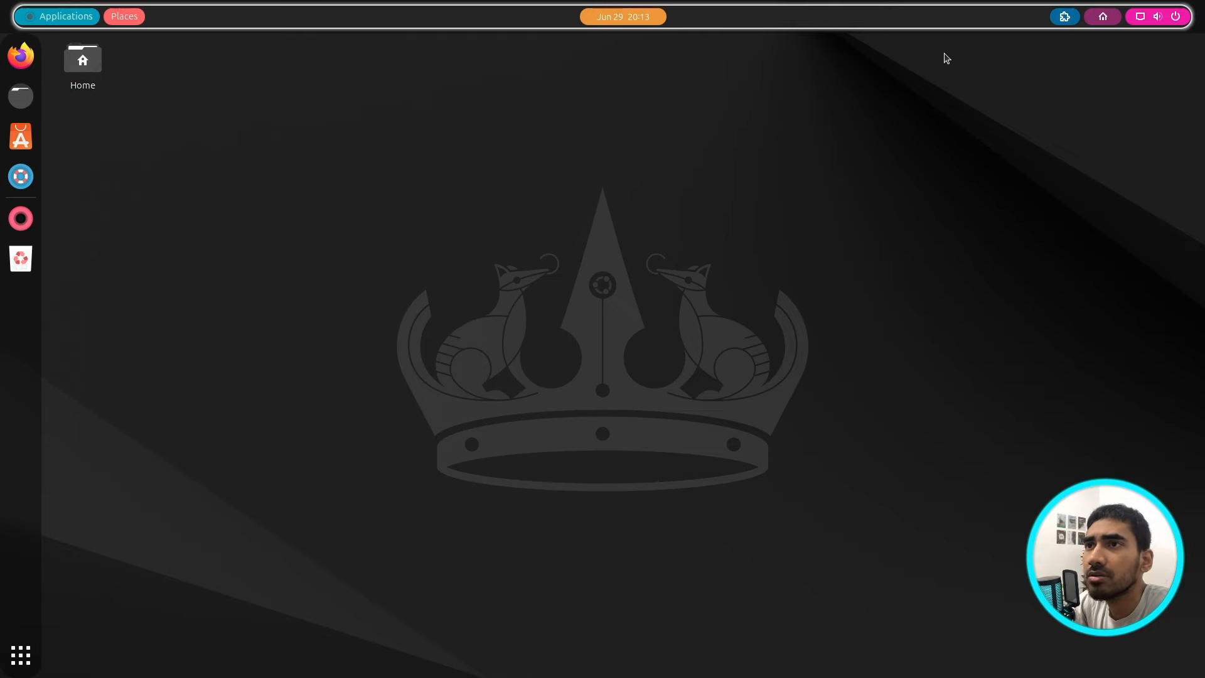
# Step: Check the styling of the calendar and notification popup, and close it again
pyautogui.click(623, 19)
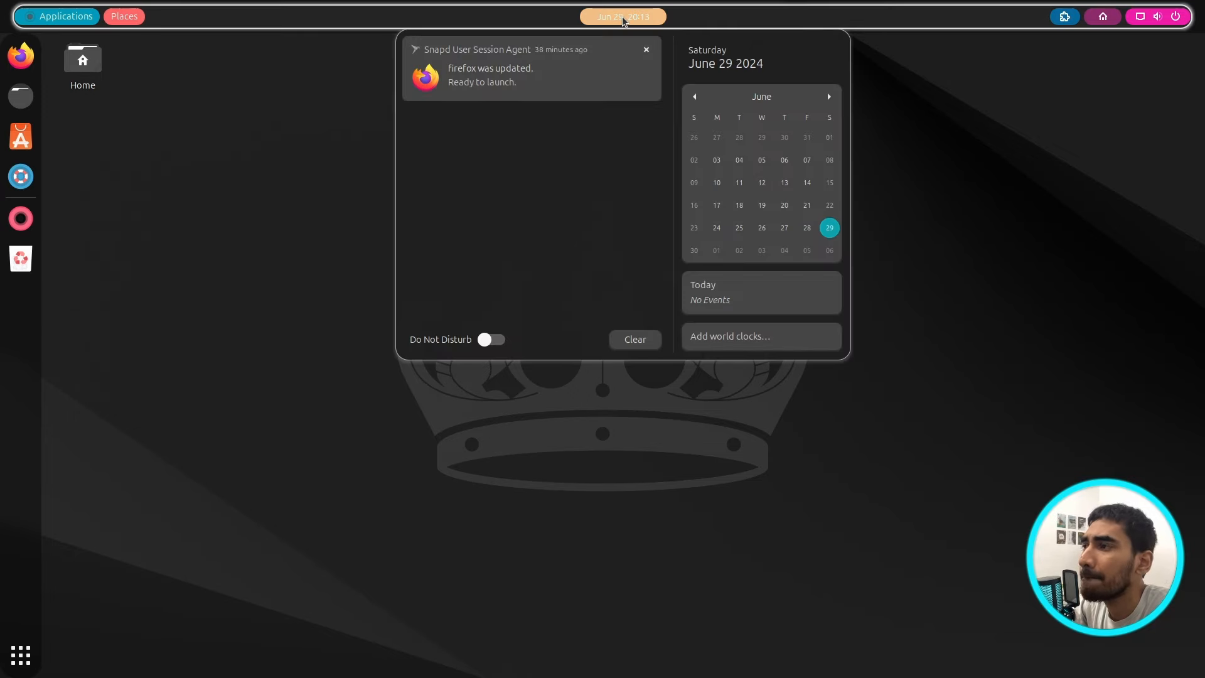
pyautogui.click(623, 19)
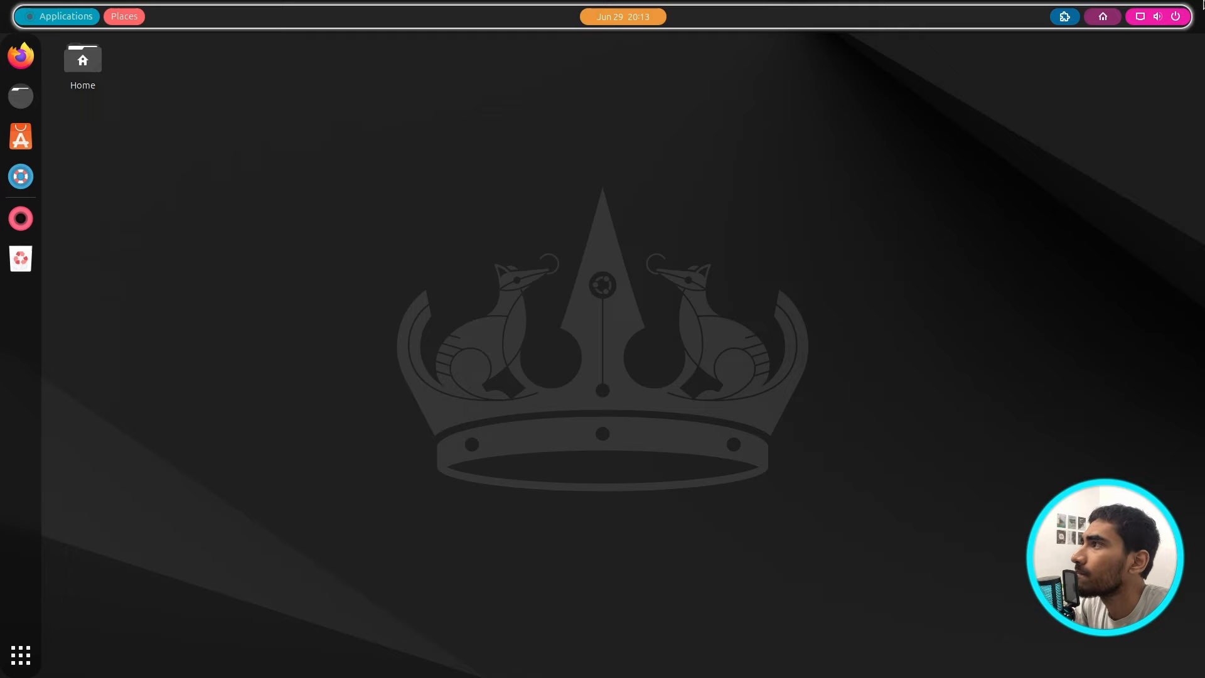
# Step: Reimport the "open" settings file from Downloads/projectFiles into the Open Bar extension and move its settings window aside
pyautogui.click(1063, 18)
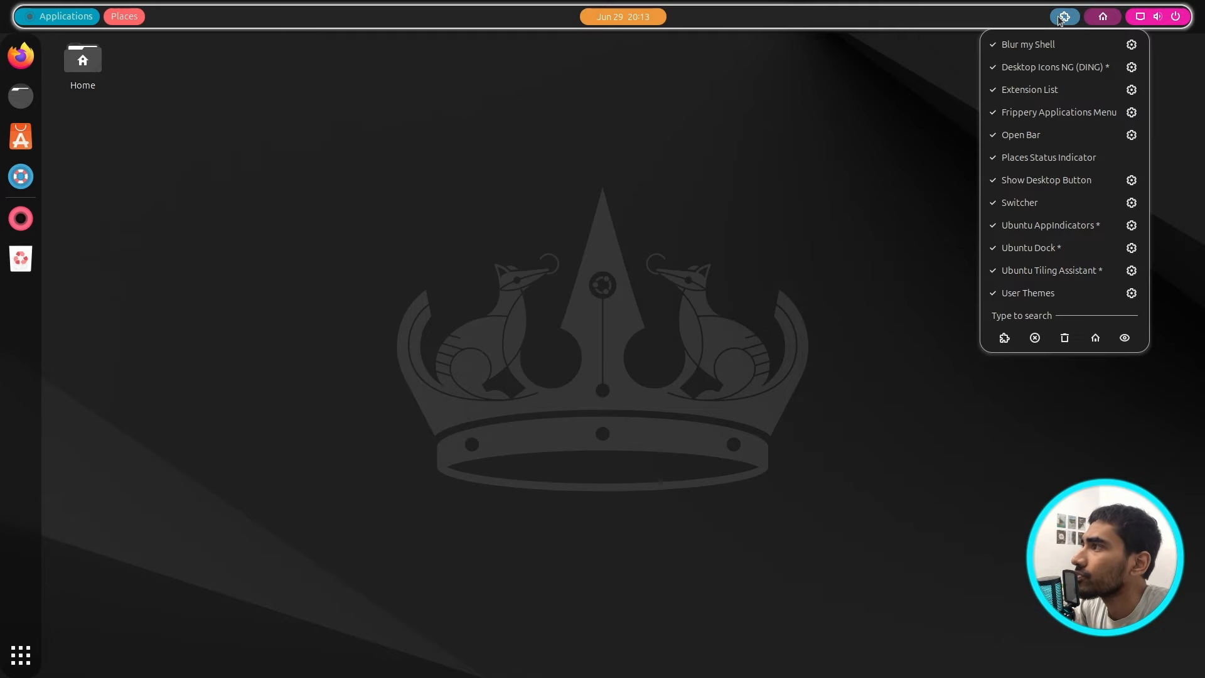
pyautogui.click(1131, 136)
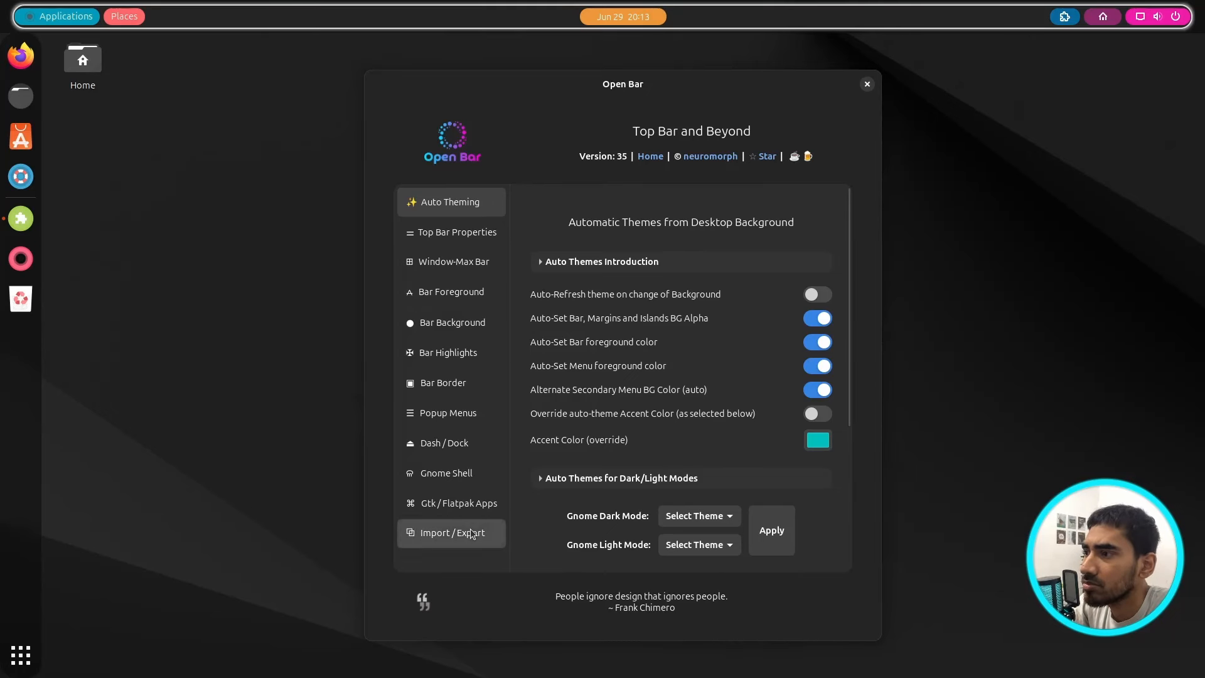
pyautogui.click(472, 534)
pyautogui.click(793, 387)
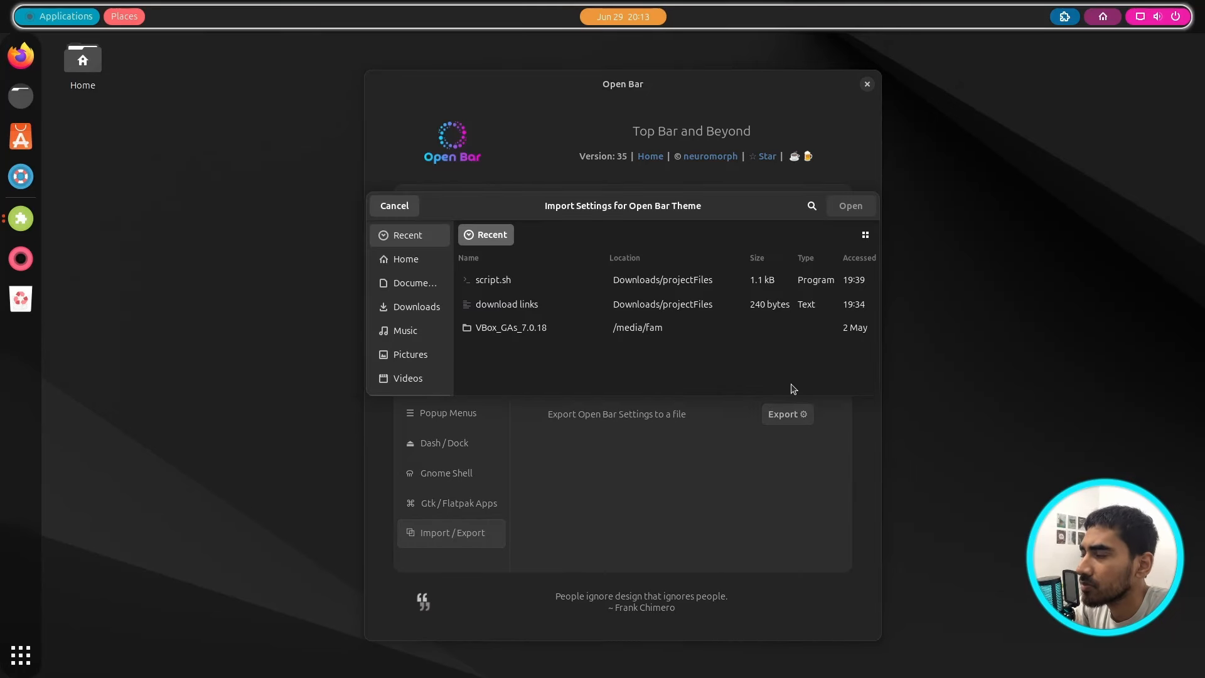
pyautogui.click(424, 306)
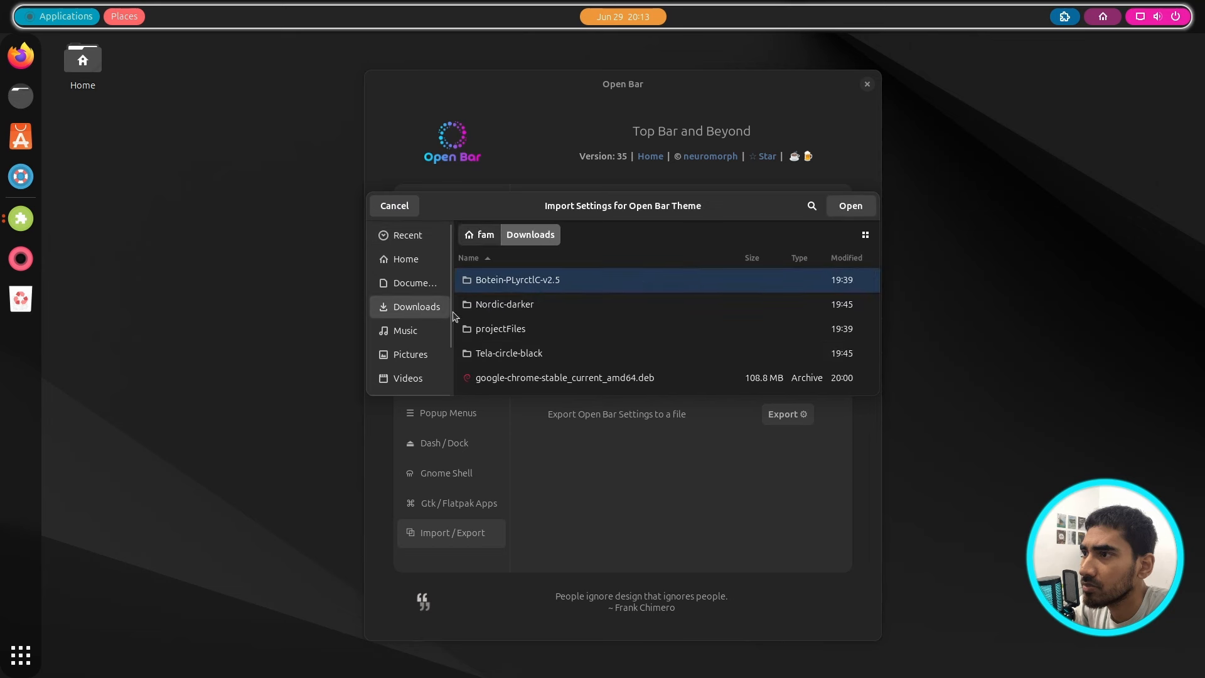
pyautogui.doubleClick(516, 328)
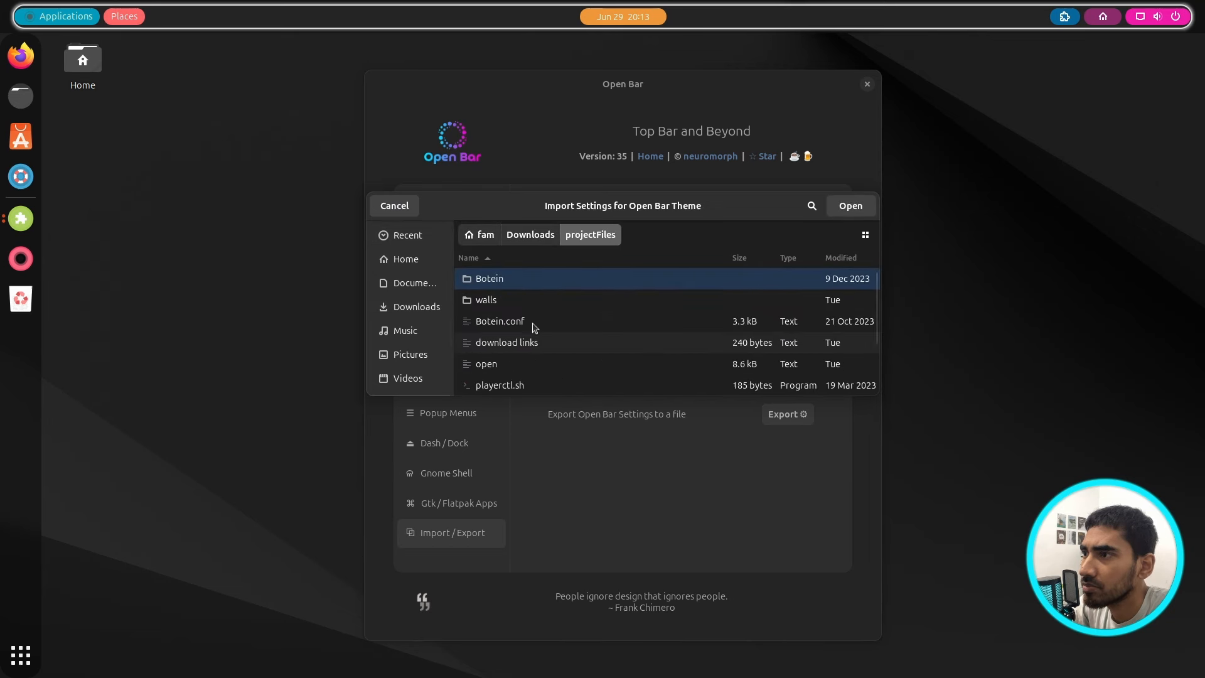
pyautogui.click(515, 367)
pyautogui.click(853, 209)
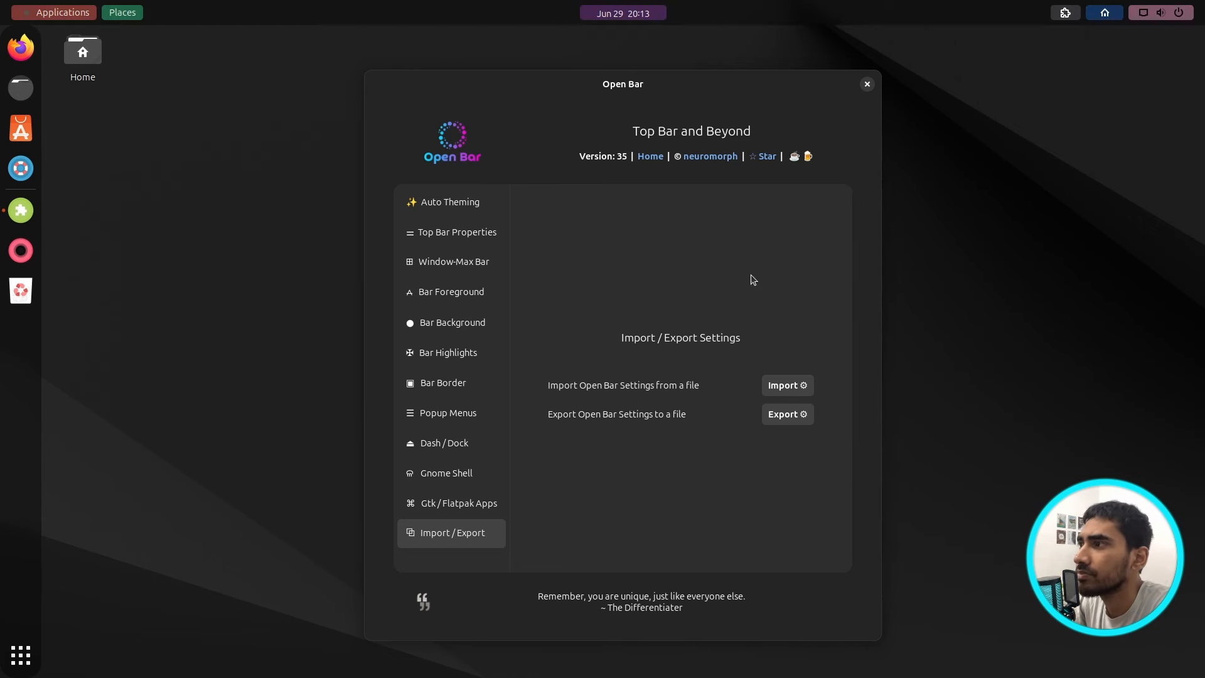
pyautogui.moveTo(744, 83); pyautogui.dragTo(582, 57)
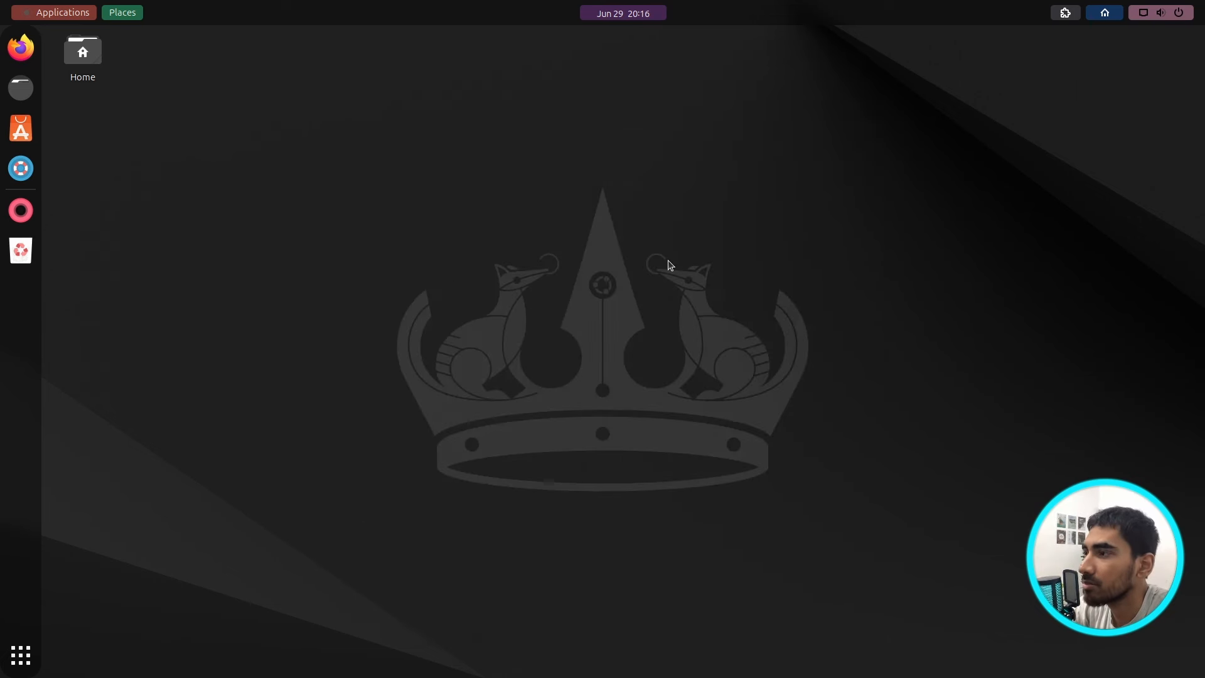
# Step: Turn off showing the Home folder in the desktop icons settings
pyautogui.rightClick(668, 265)
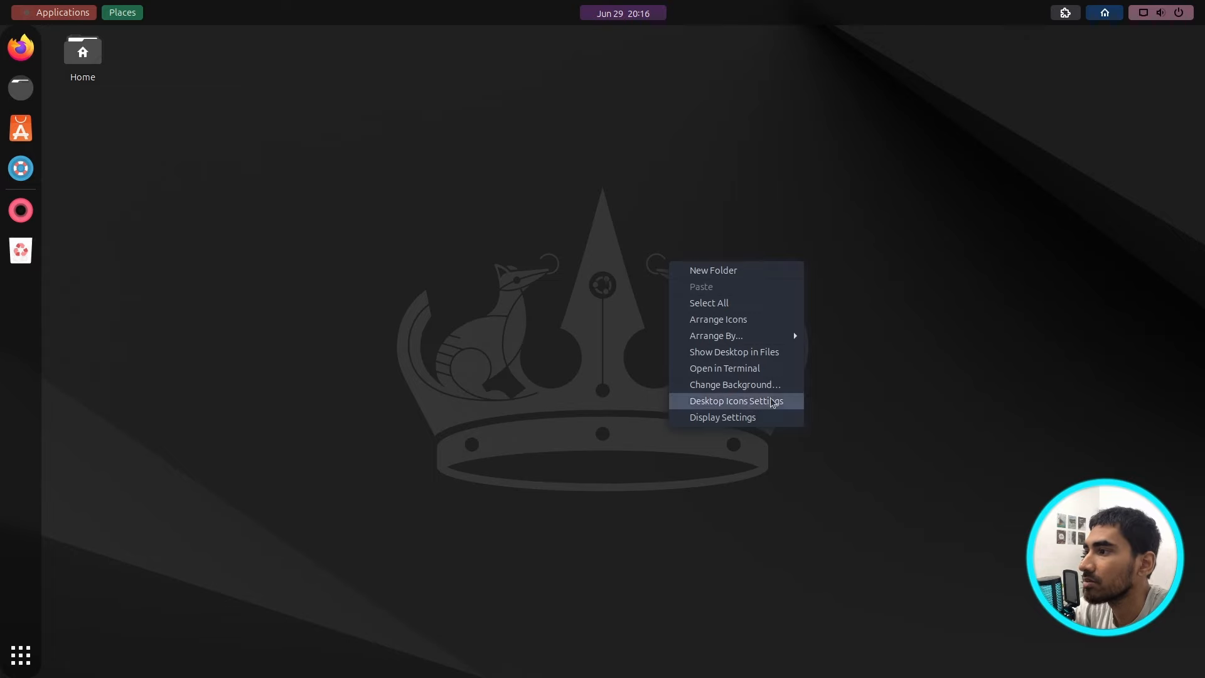
pyautogui.click(747, 403)
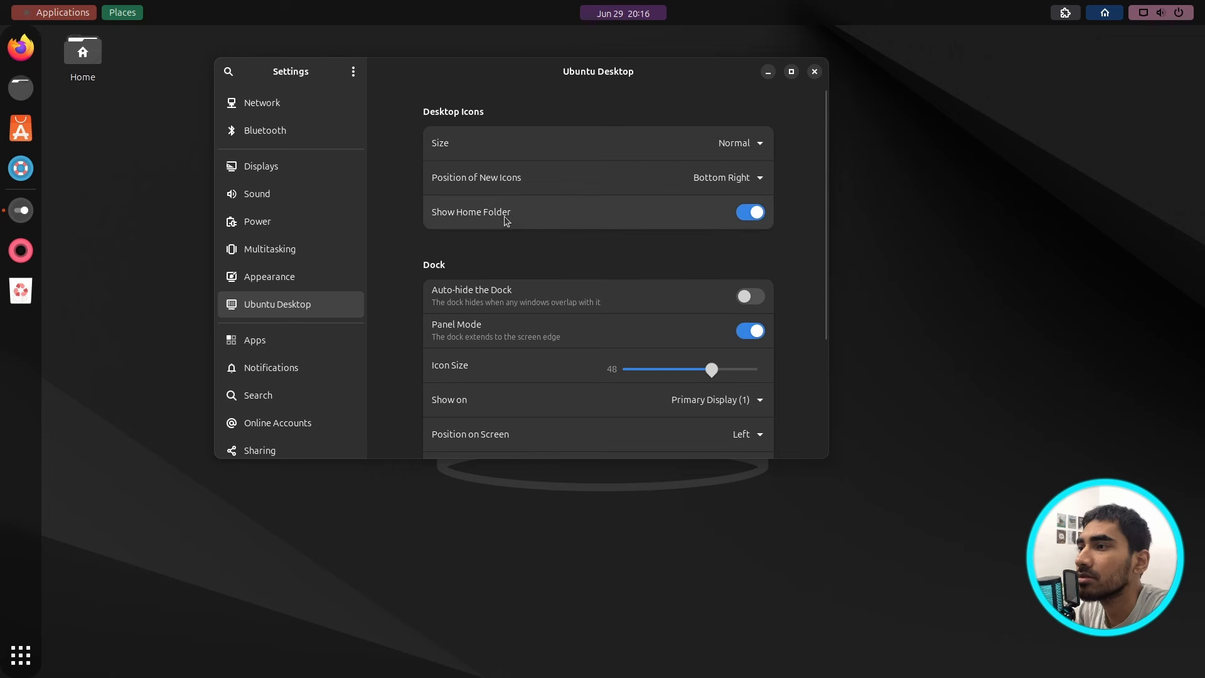
pyautogui.click(747, 216)
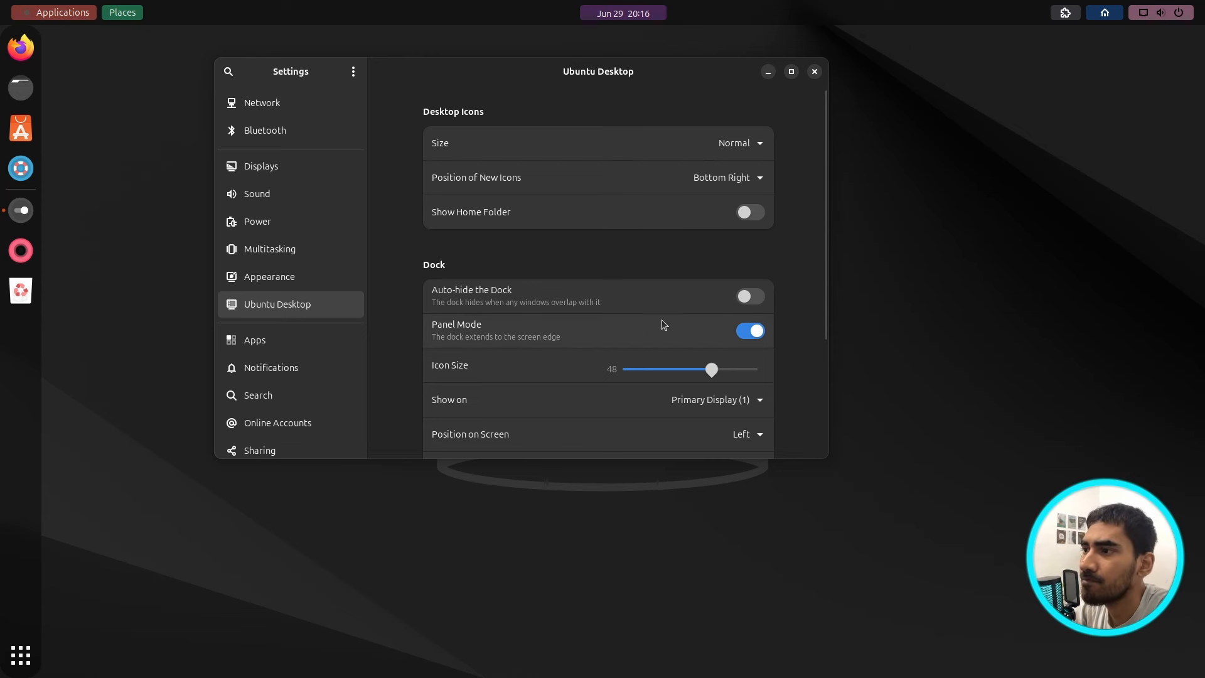
# Step: Set the dock's screen position to Bottom and its icon size to 26, and close the settings
pyautogui.scroll(-4, 803, 367)
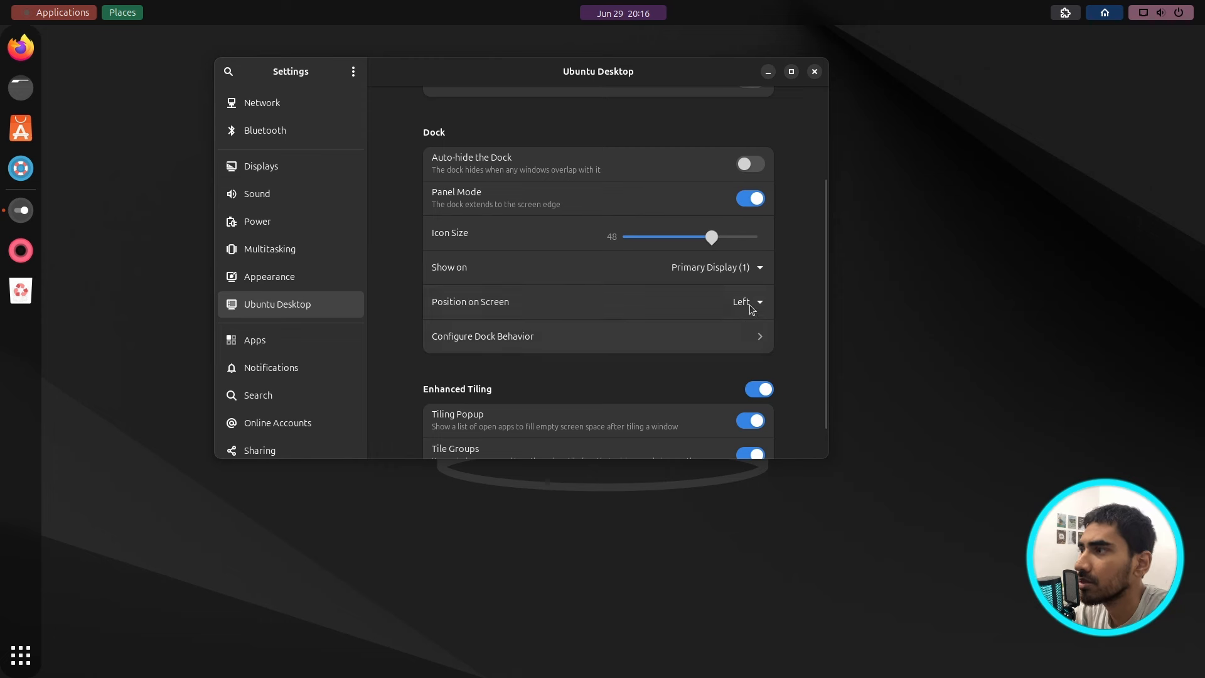
pyautogui.click(759, 304)
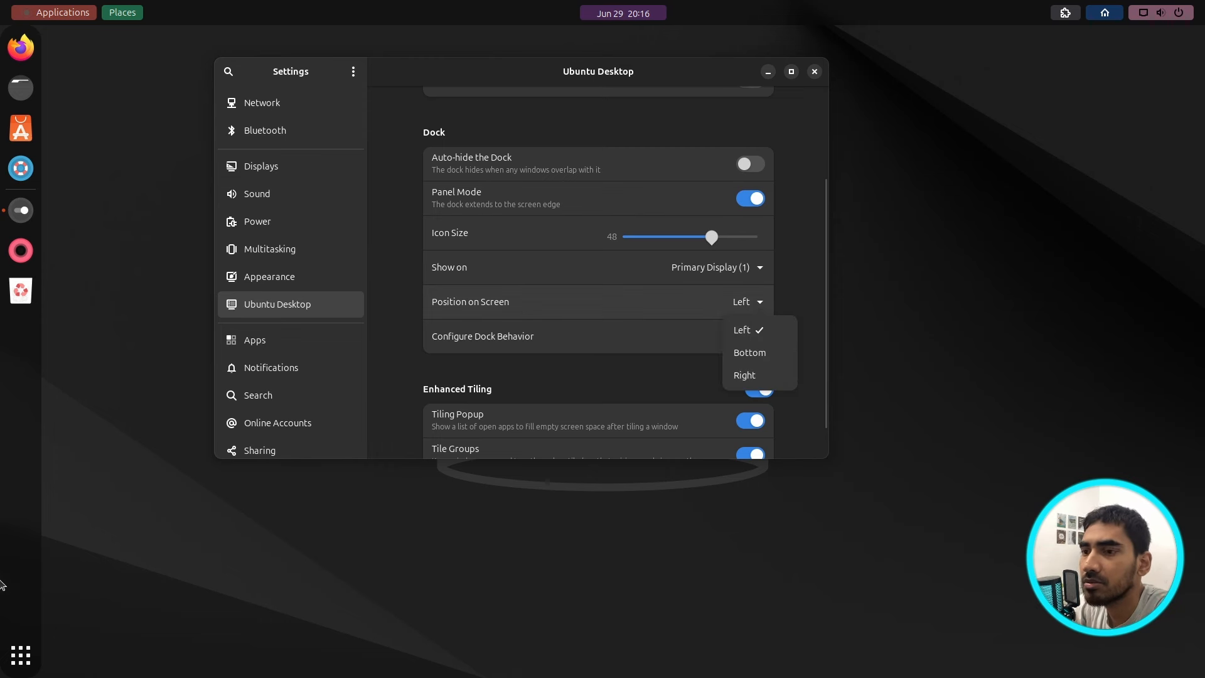
pyautogui.click(749, 353)
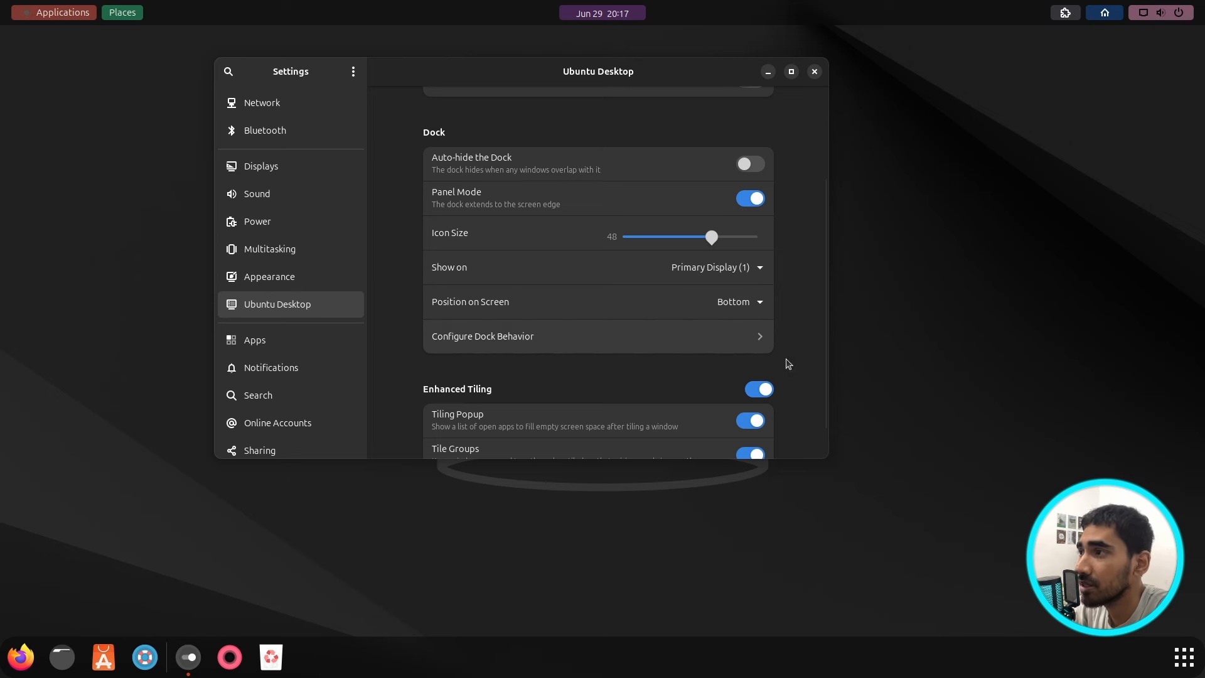
pyautogui.moveTo(710, 237); pyautogui.dragTo(650, 237)
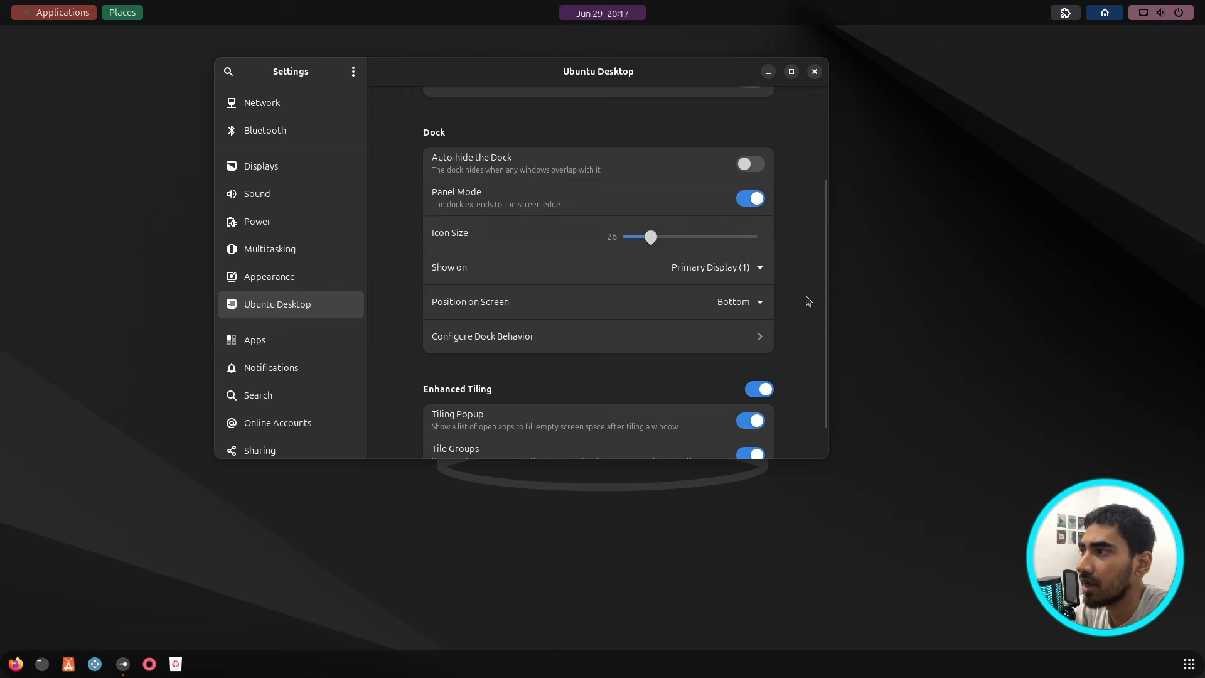
pyautogui.scroll(-1, 807, 301)
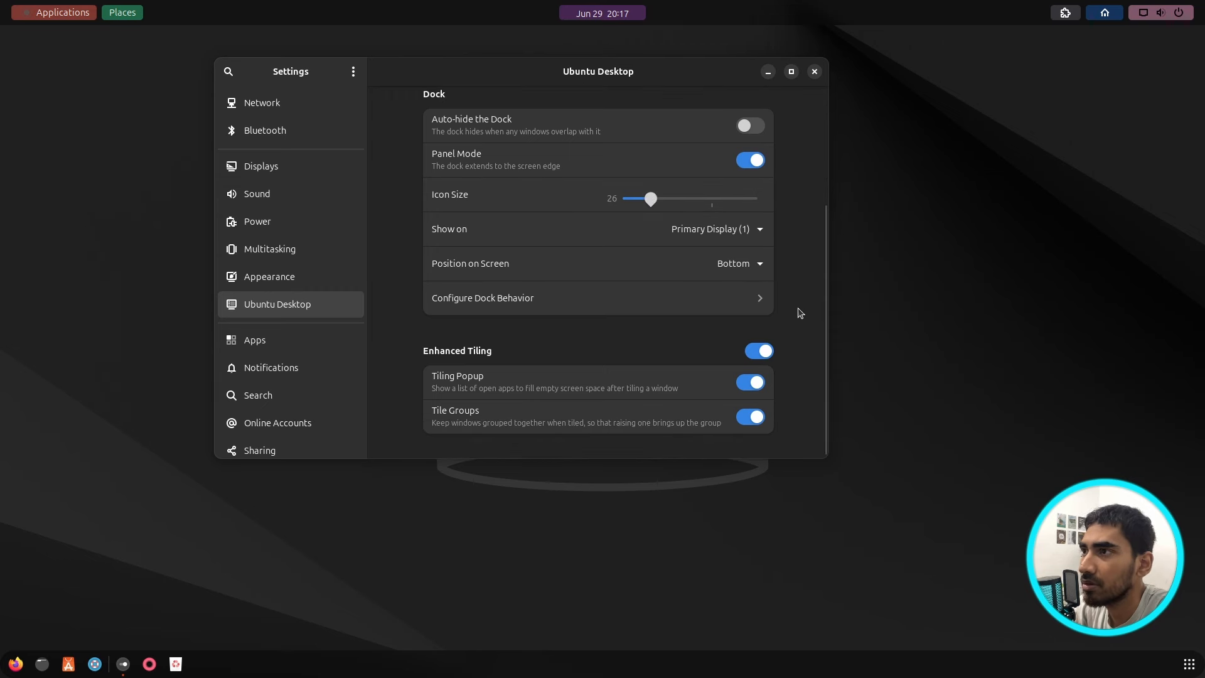
pyautogui.scroll(5, 798, 313)
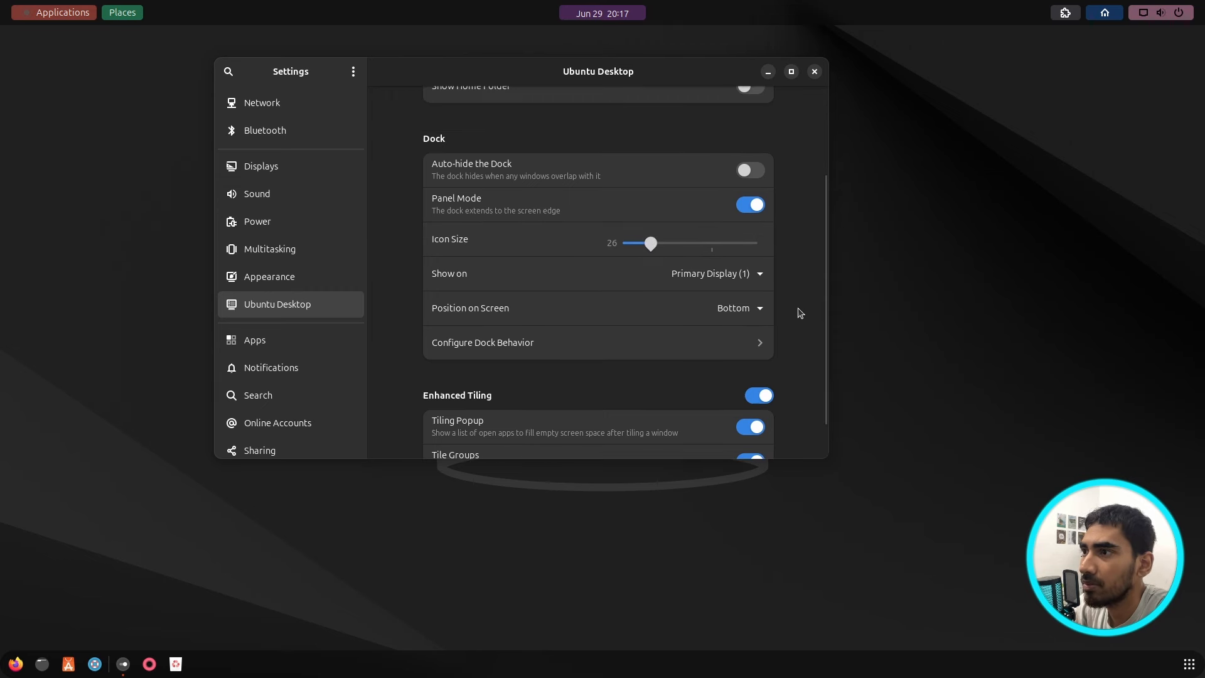
pyautogui.click(814, 72)
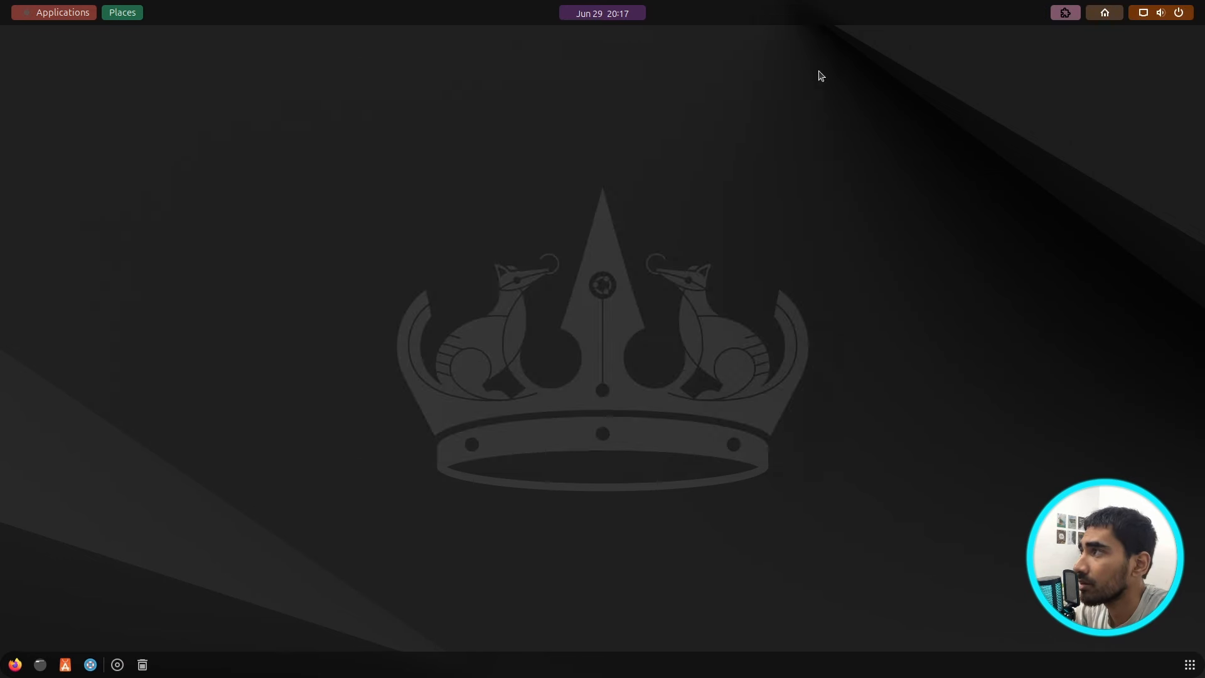
# Step: Apply the Nordic-darker-v40 shell theme through the User Themes extension's settings
pyautogui.click(1065, 13)
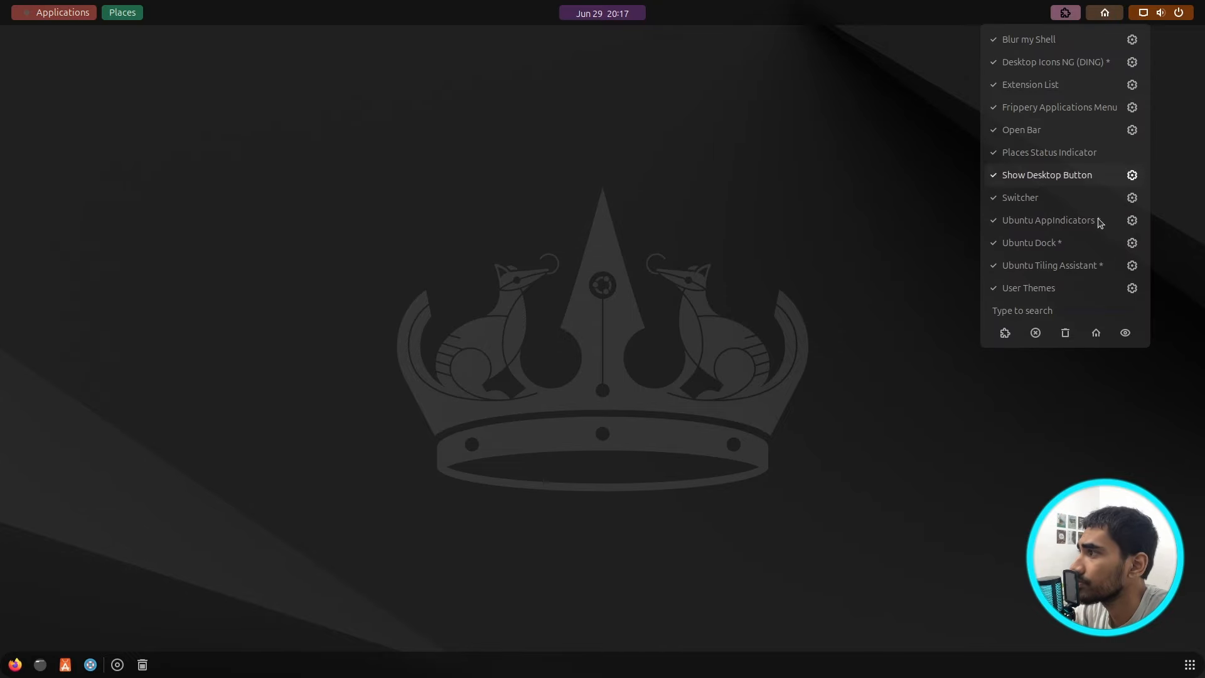
pyautogui.click(1131, 287)
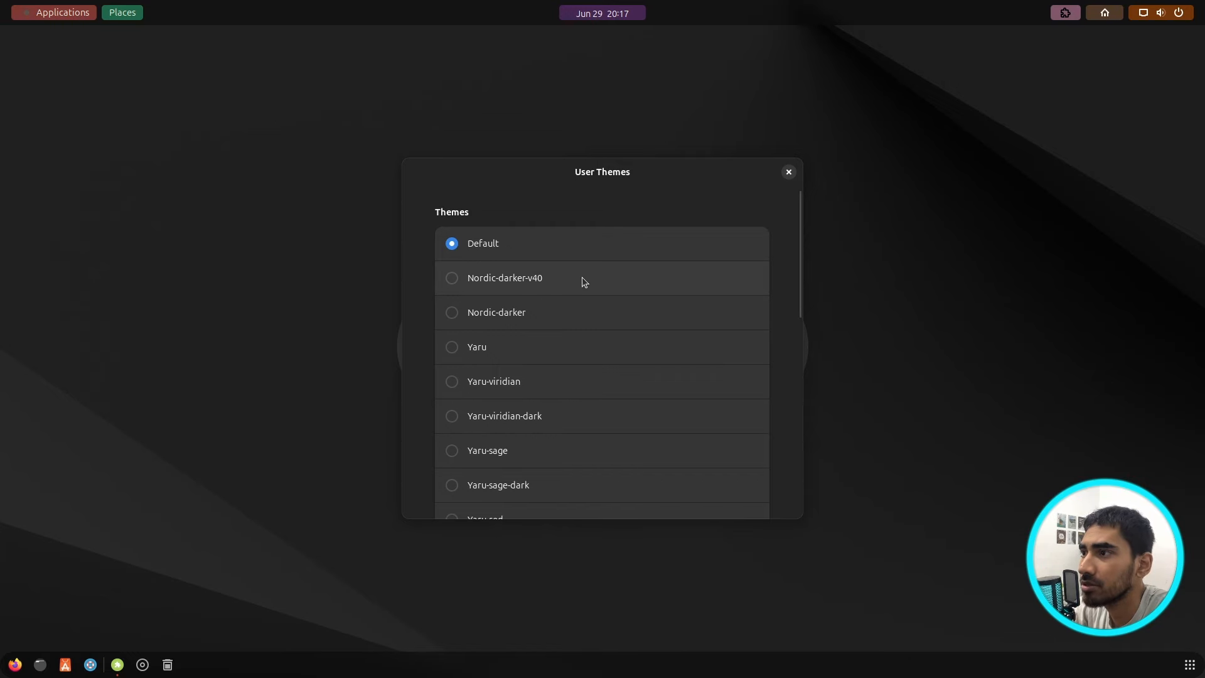
pyautogui.click(582, 277)
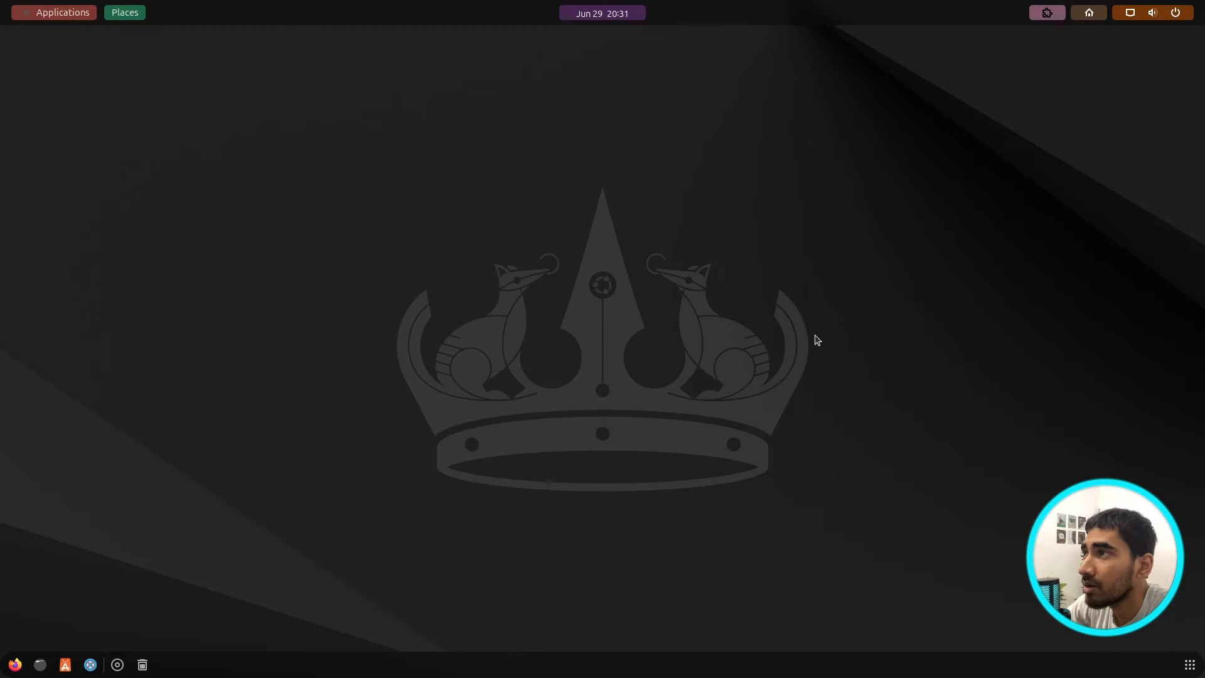
# Step: Place the dock icons at the center in the Ubuntu Dock extension's settings and close the settings window
pyautogui.click(1038, 17)
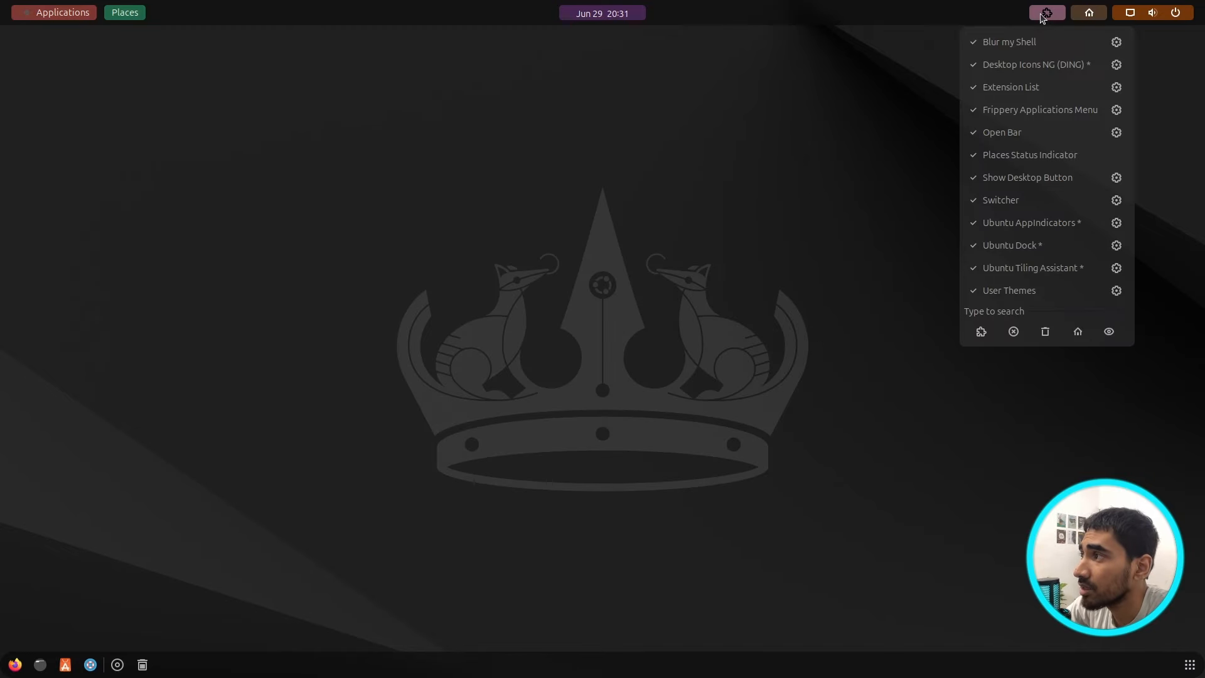
pyautogui.click(1116, 245)
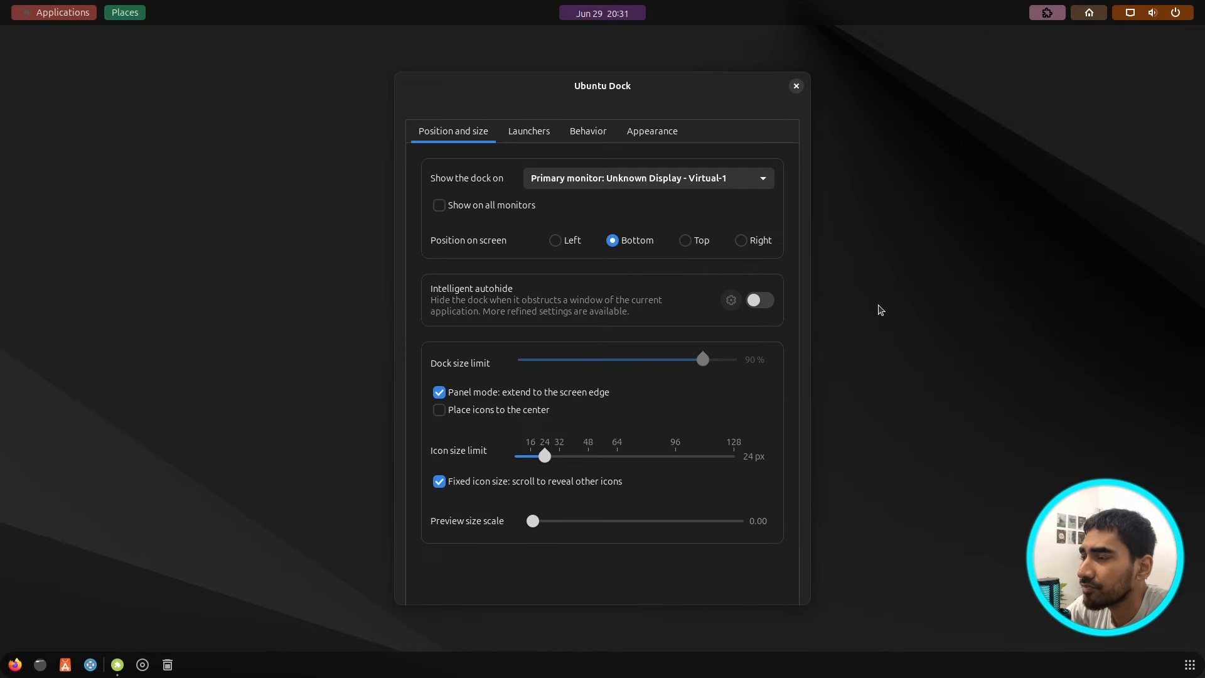
pyautogui.click(469, 417)
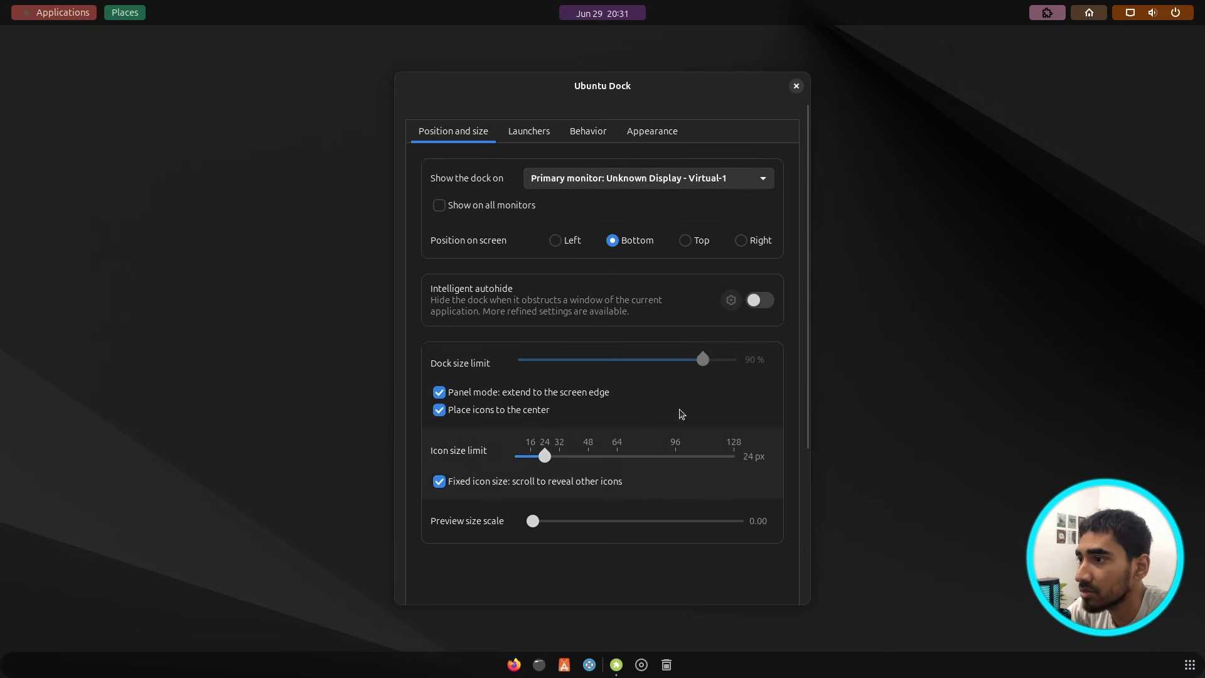
pyautogui.moveTo(680, 83); pyautogui.dragTo(697, 68)
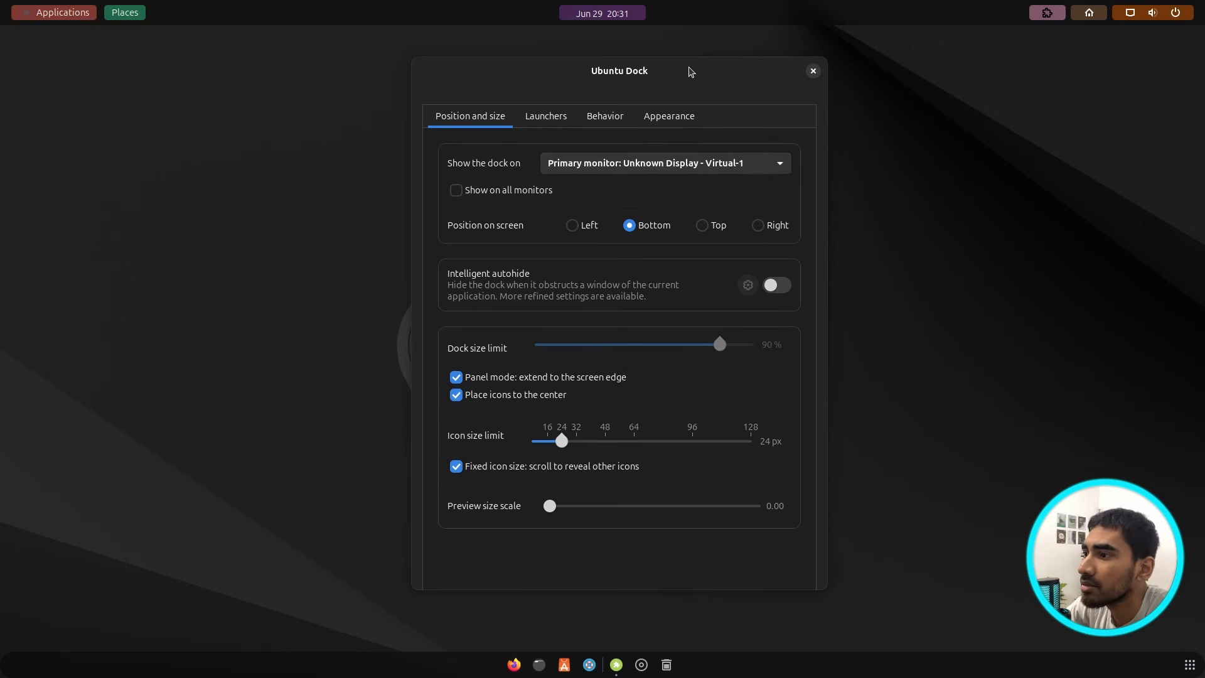
pyautogui.click(813, 72)
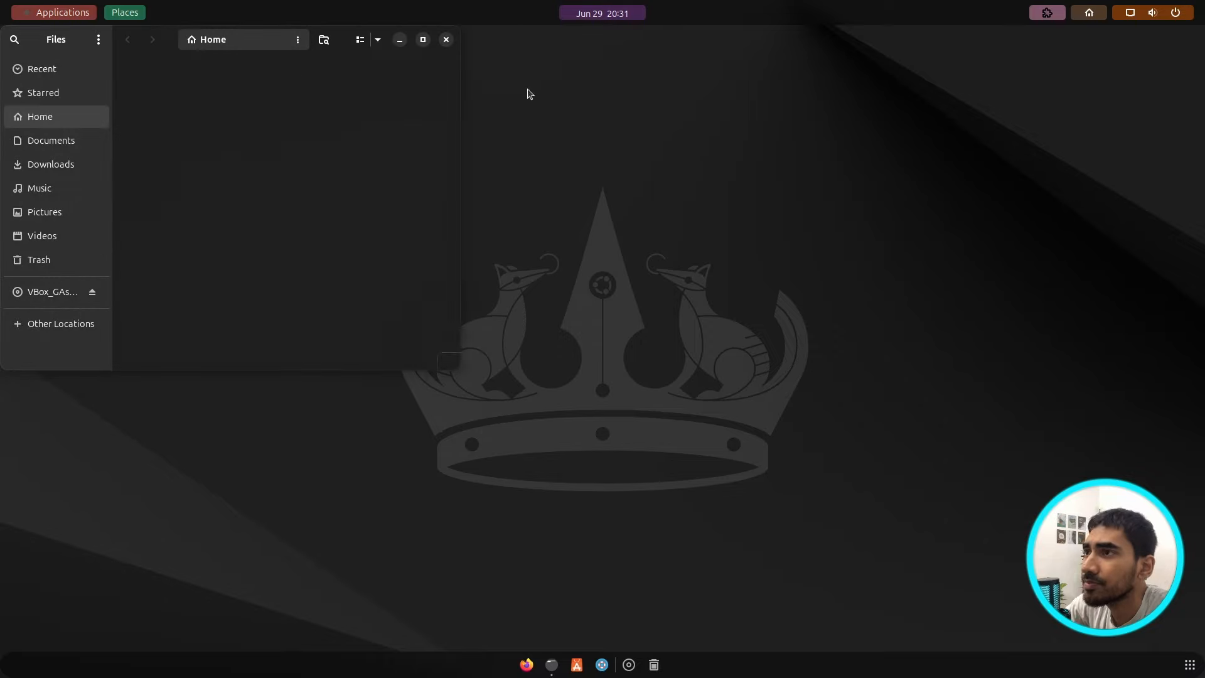
# Step: Set wall3.jpg from the Downloads/projectFiles/walls folder as the desktop background
pyautogui.moveTo(342, 40); pyautogui.dragTo(415, 164)
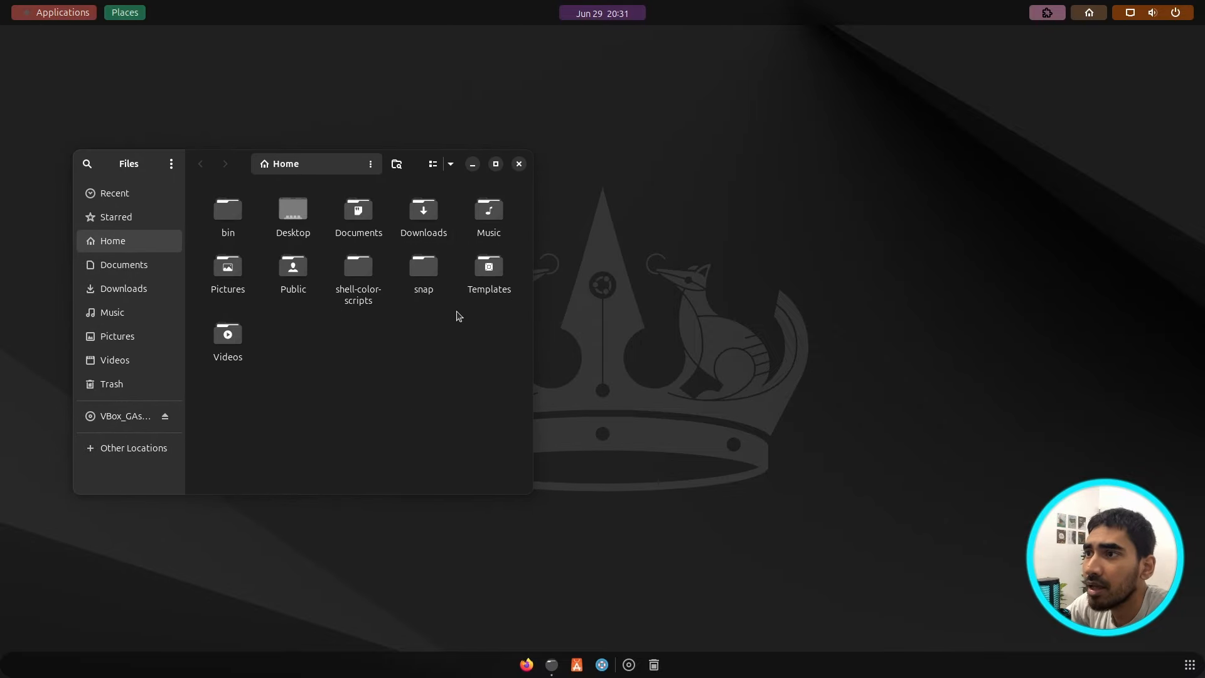
pyautogui.doubleClick(438, 224)
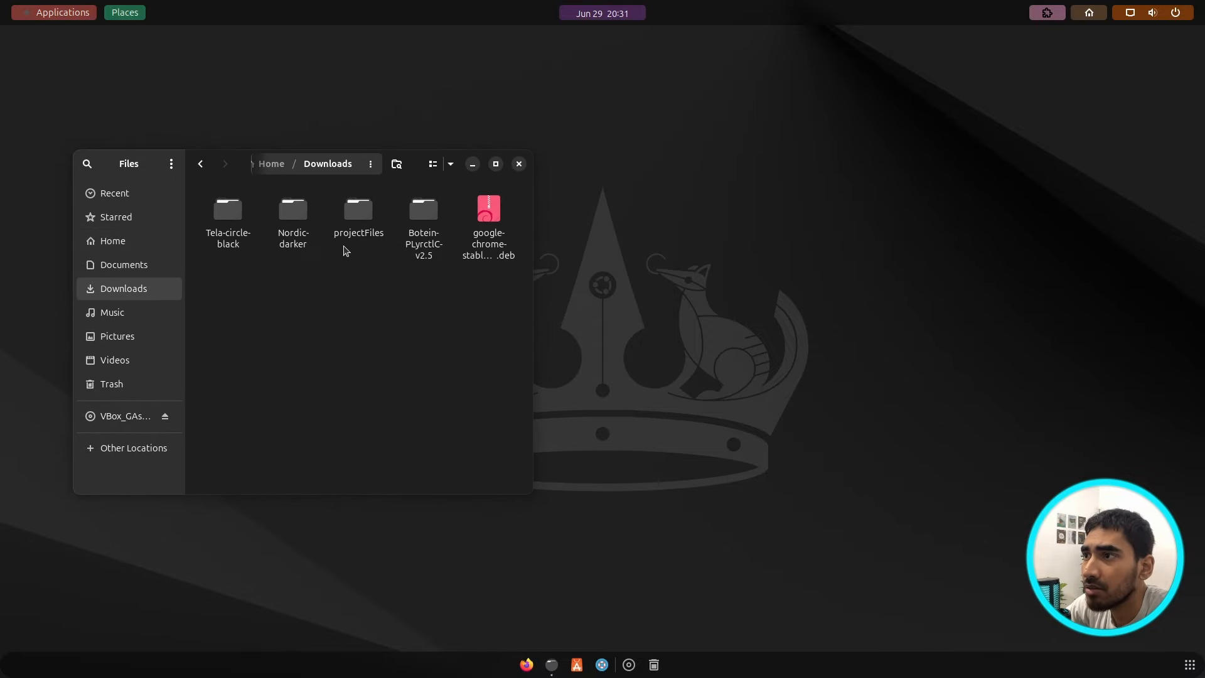
pyautogui.doubleClick(365, 219)
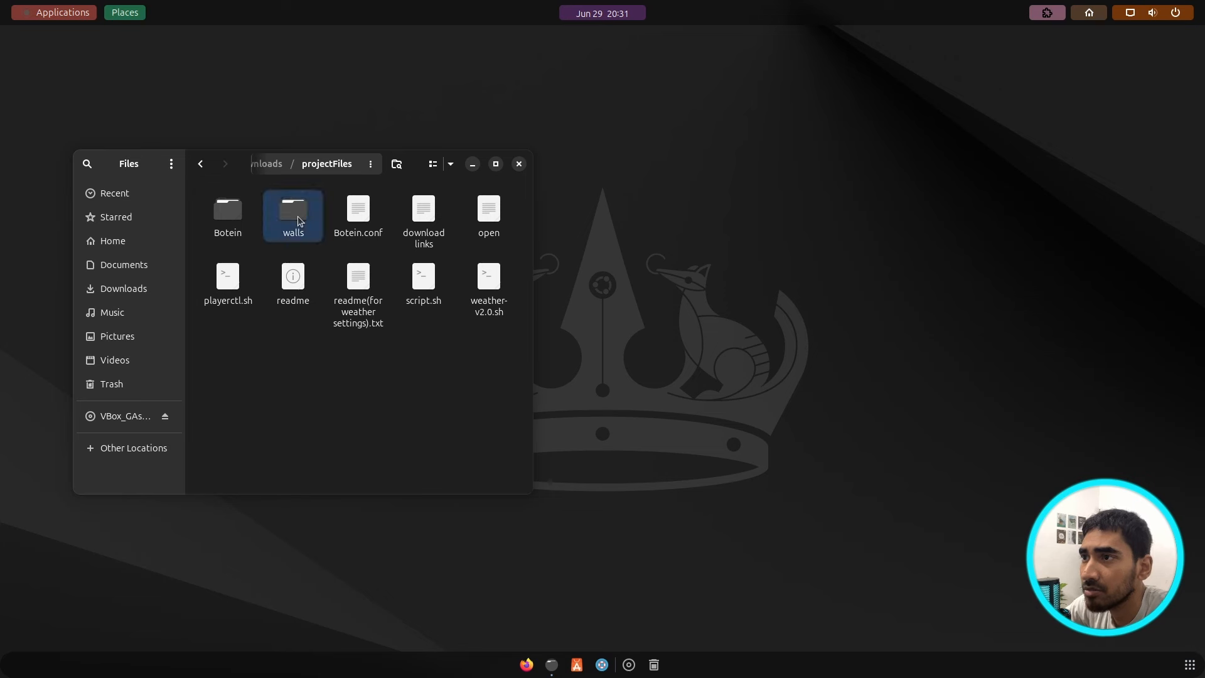
pyautogui.doubleClick(297, 219)
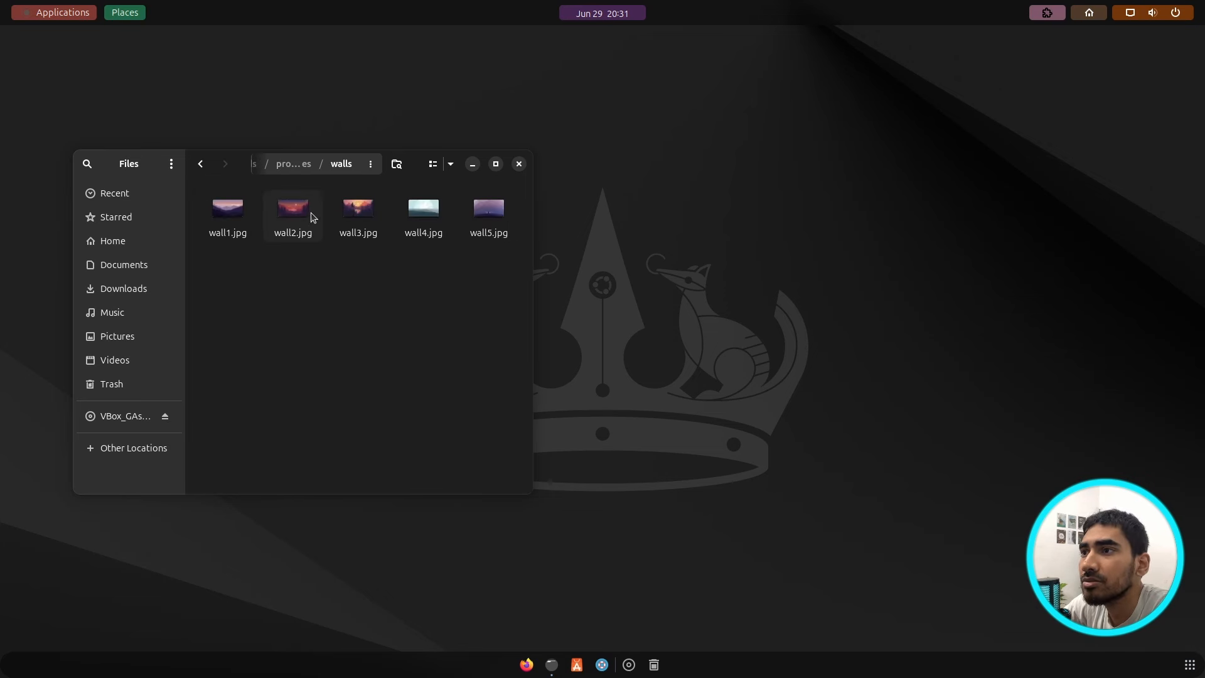
pyautogui.rightClick(349, 214)
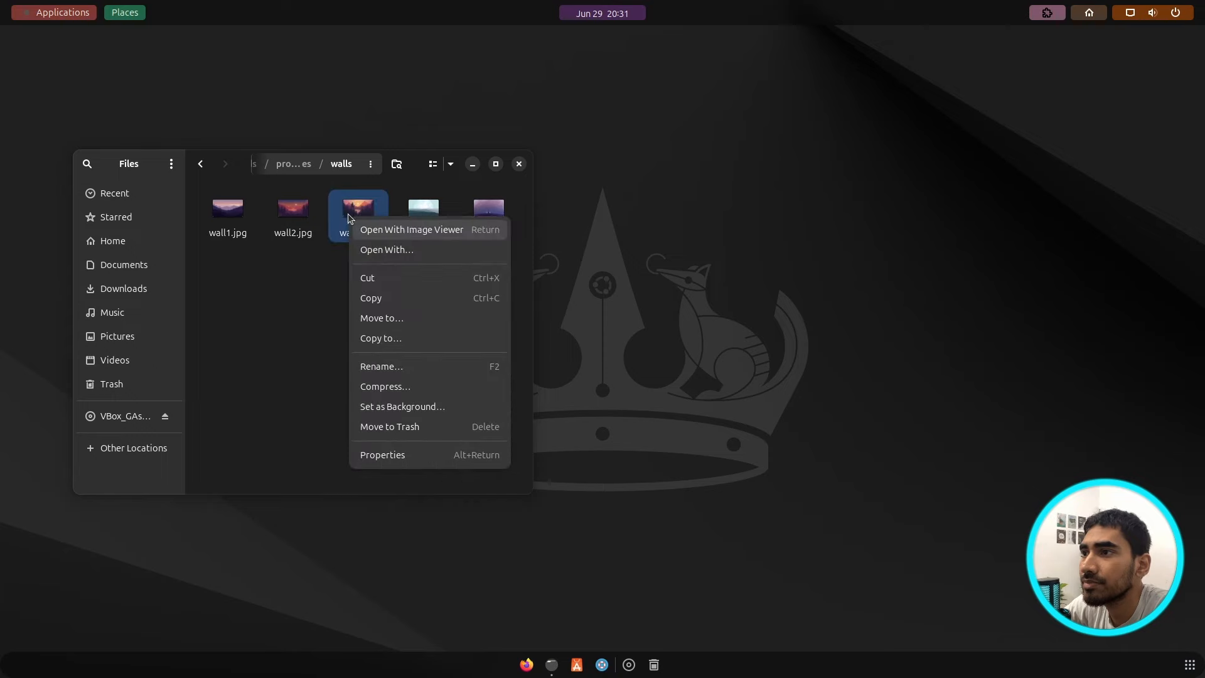
pyautogui.click(409, 408)
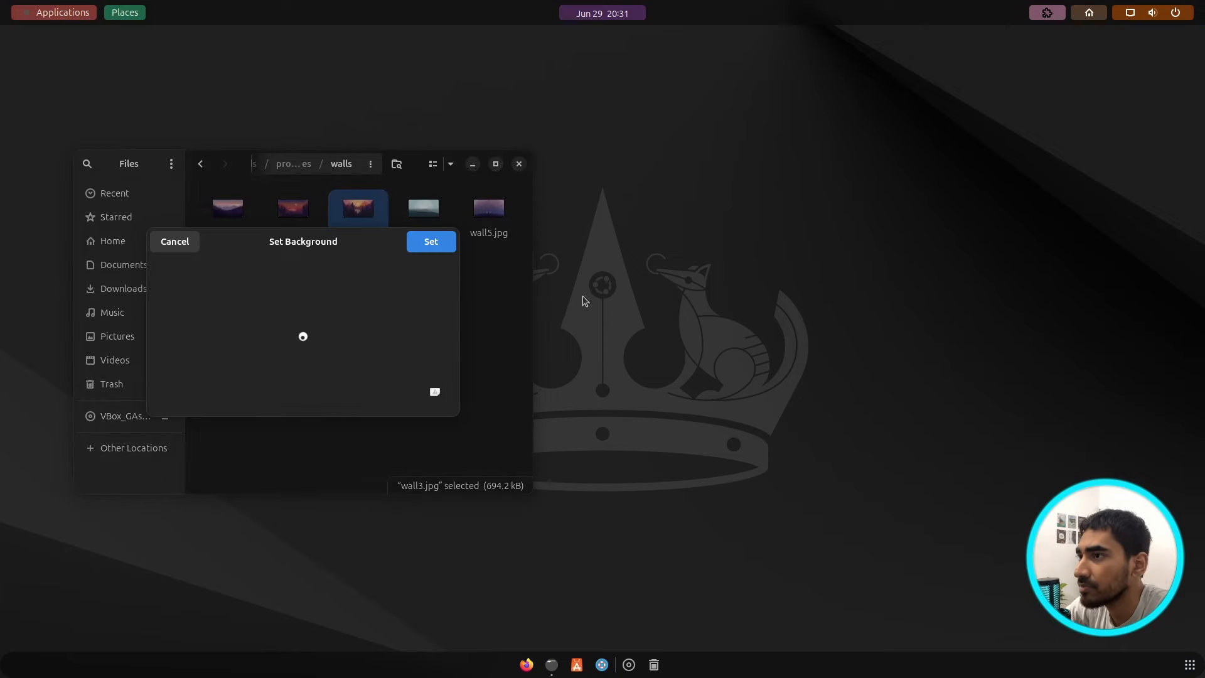
pyautogui.click(431, 244)
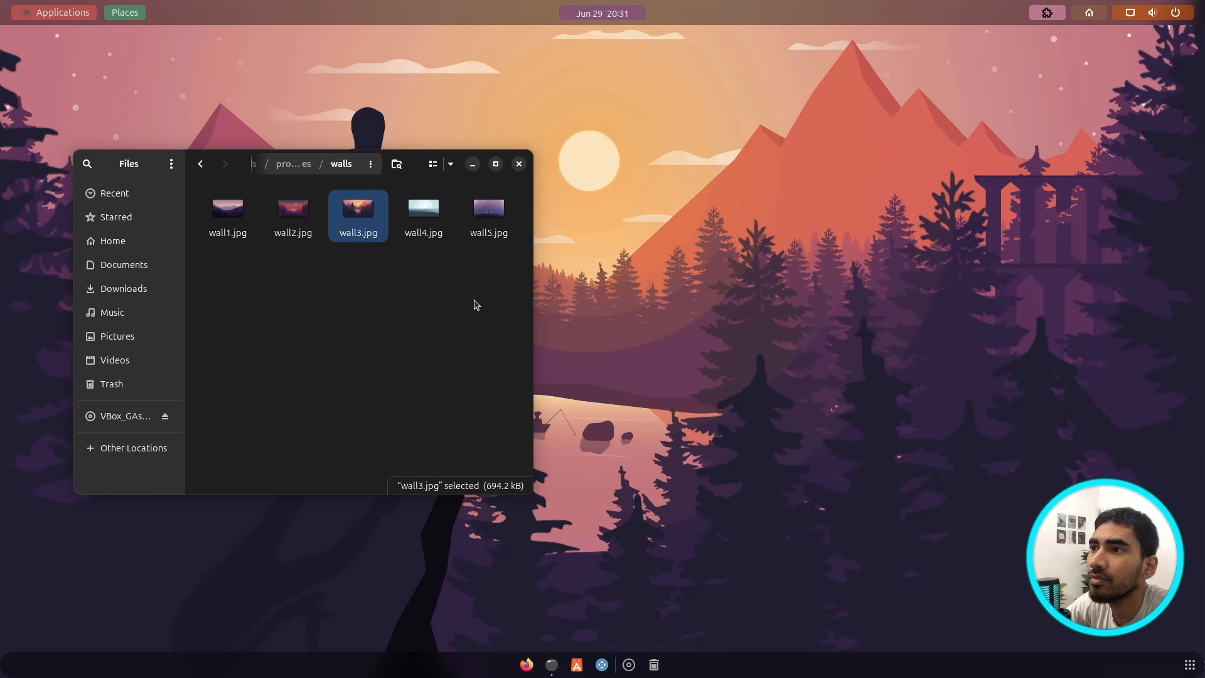
# Step: Open the Blur my Shell extension's settings beside the Files window and enable Applications blur
pyautogui.click(1053, 13)
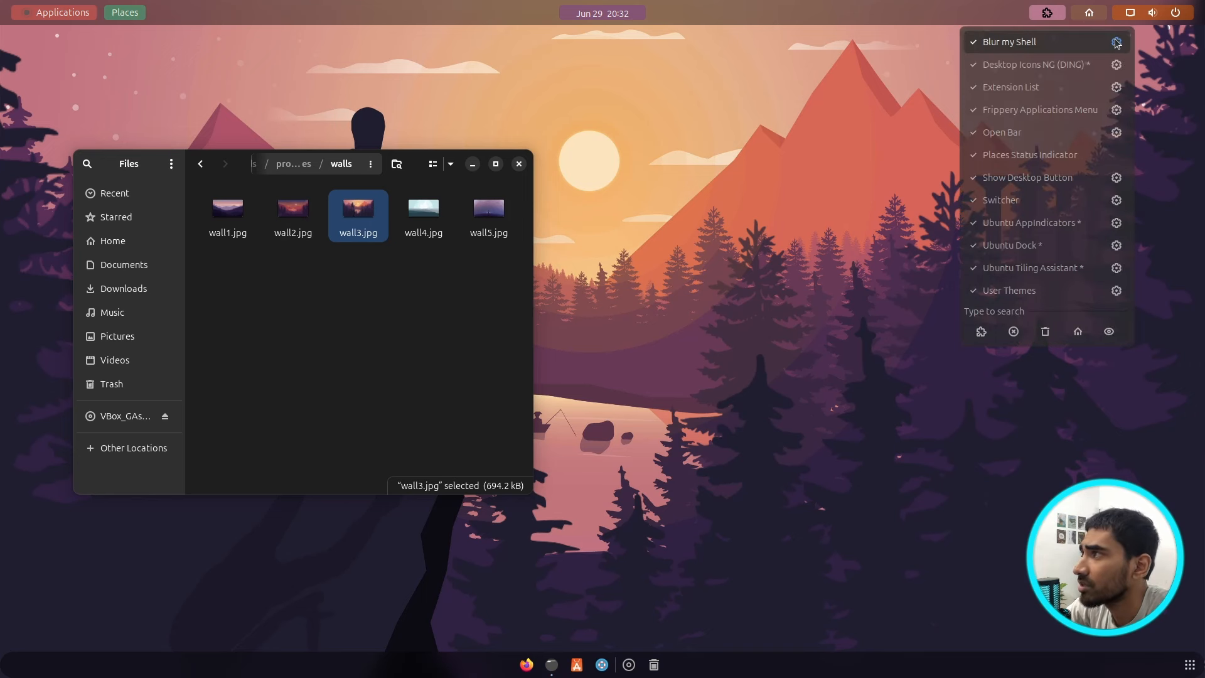
pyautogui.press('Escape')
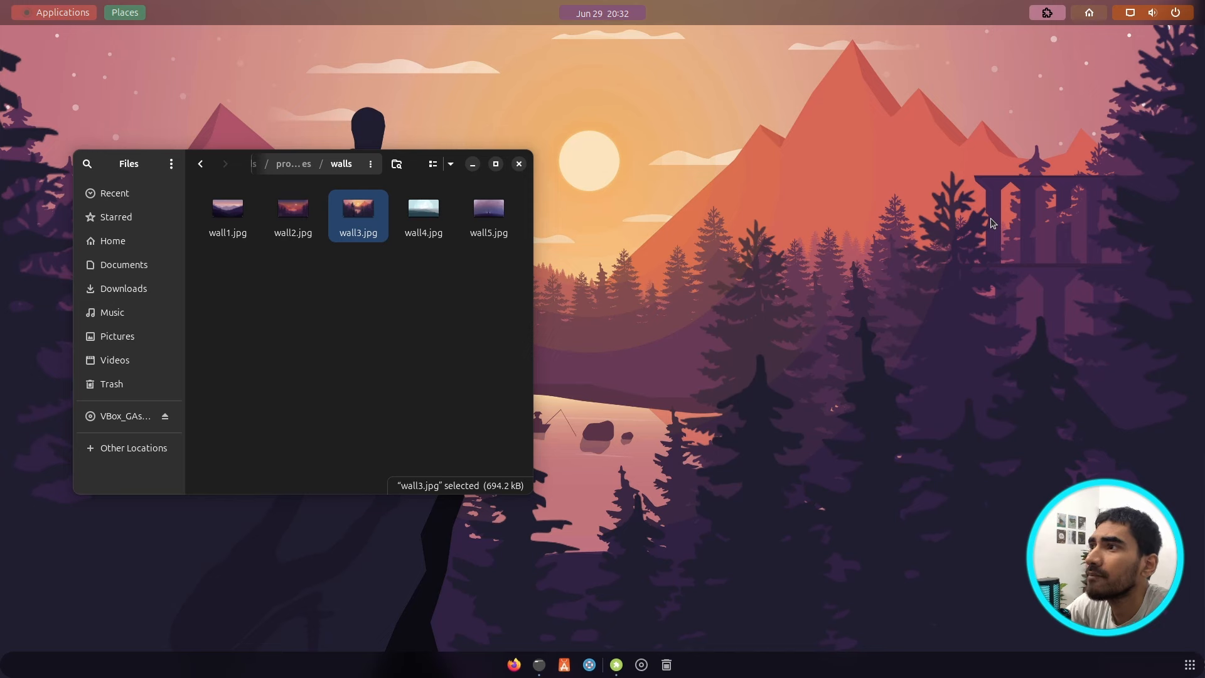
pyautogui.moveTo(662, 174); pyautogui.dragTo(856, 161)
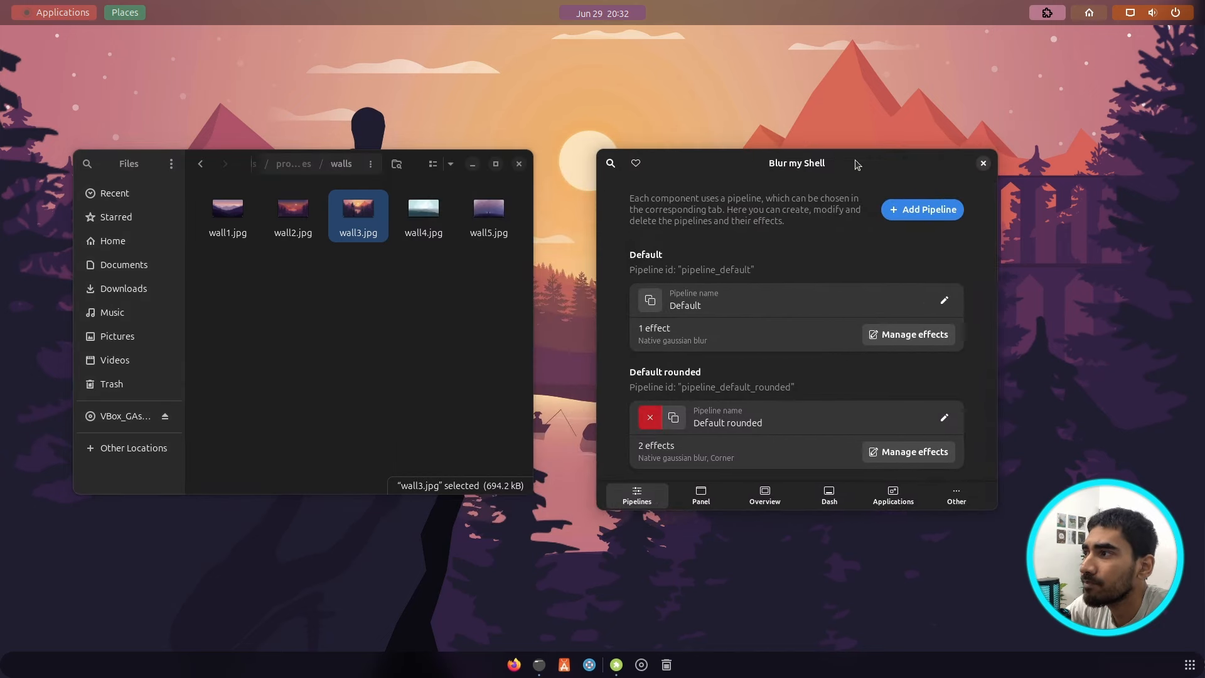
pyautogui.click(893, 496)
pyautogui.scroll(-3, 945, 421)
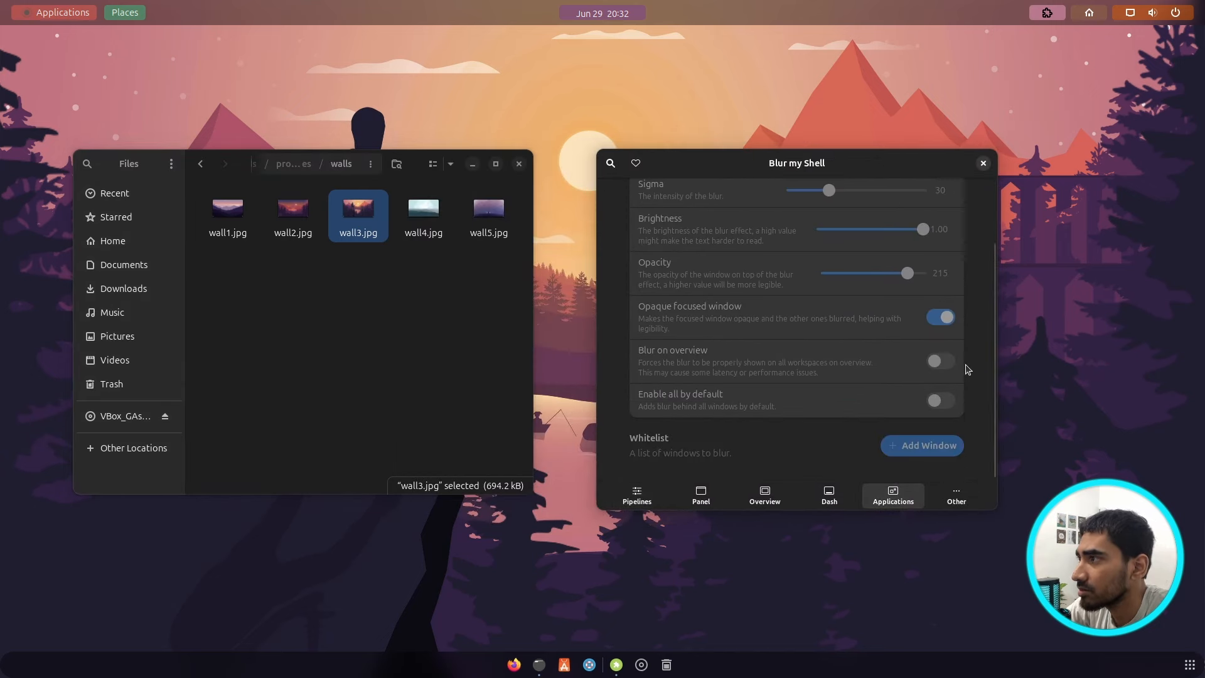
pyautogui.scroll(3, 966, 367)
pyautogui.click(946, 218)
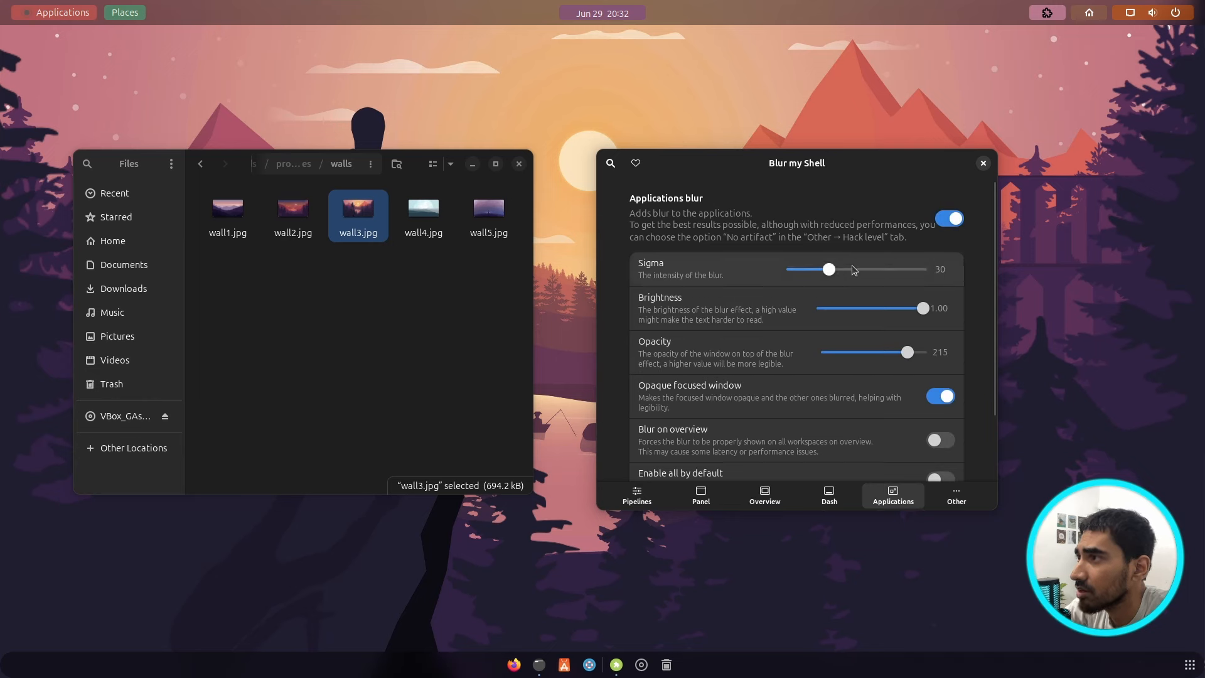
# Step: Add the Files window to the application blur whitelist by picking it on screen
pyautogui.scroll(-2, 988, 342)
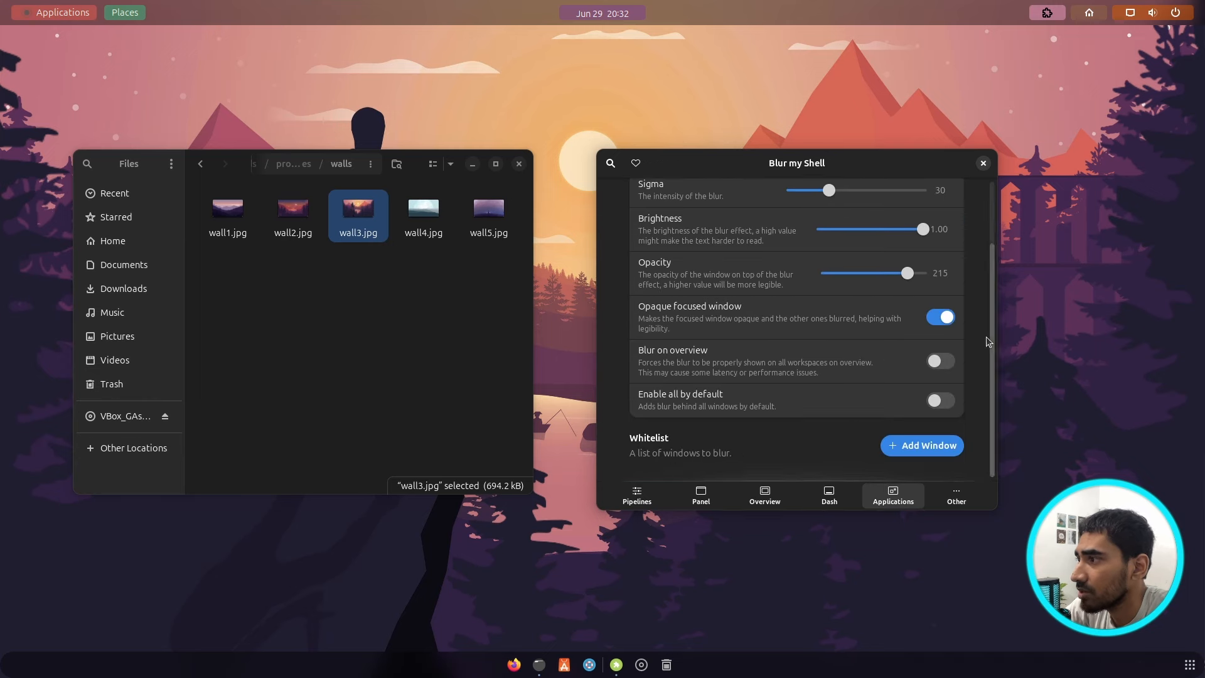
pyautogui.click(921, 444)
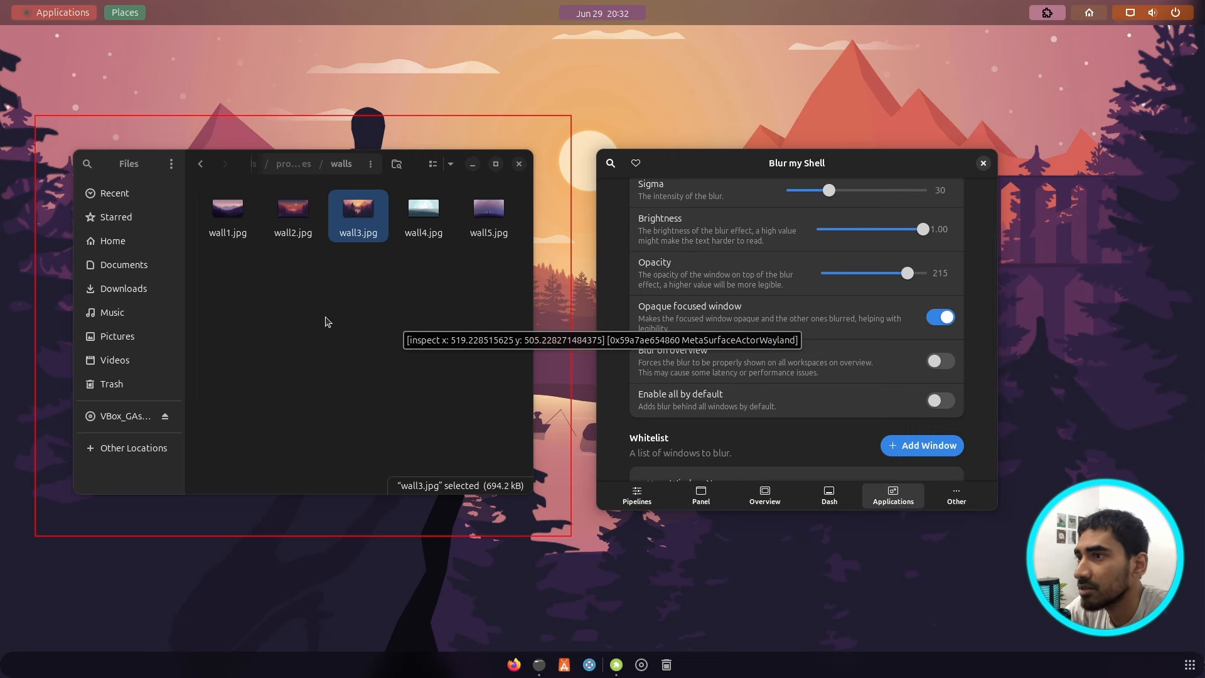
pyautogui.click(326, 321)
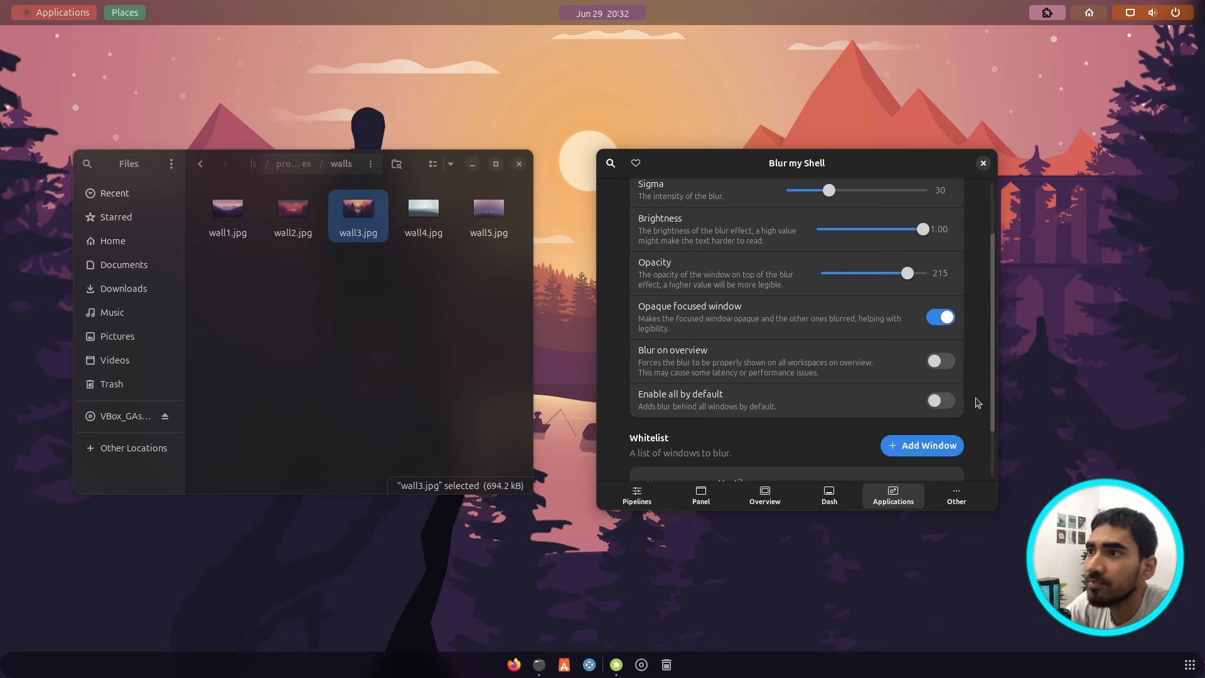
# Step: Turn off the Opaque focused window option so the blur also applies to the active window
pyautogui.scroll(3, 976, 402)
pyautogui.moveTo(295, 162); pyautogui.dragTo(289, 153)
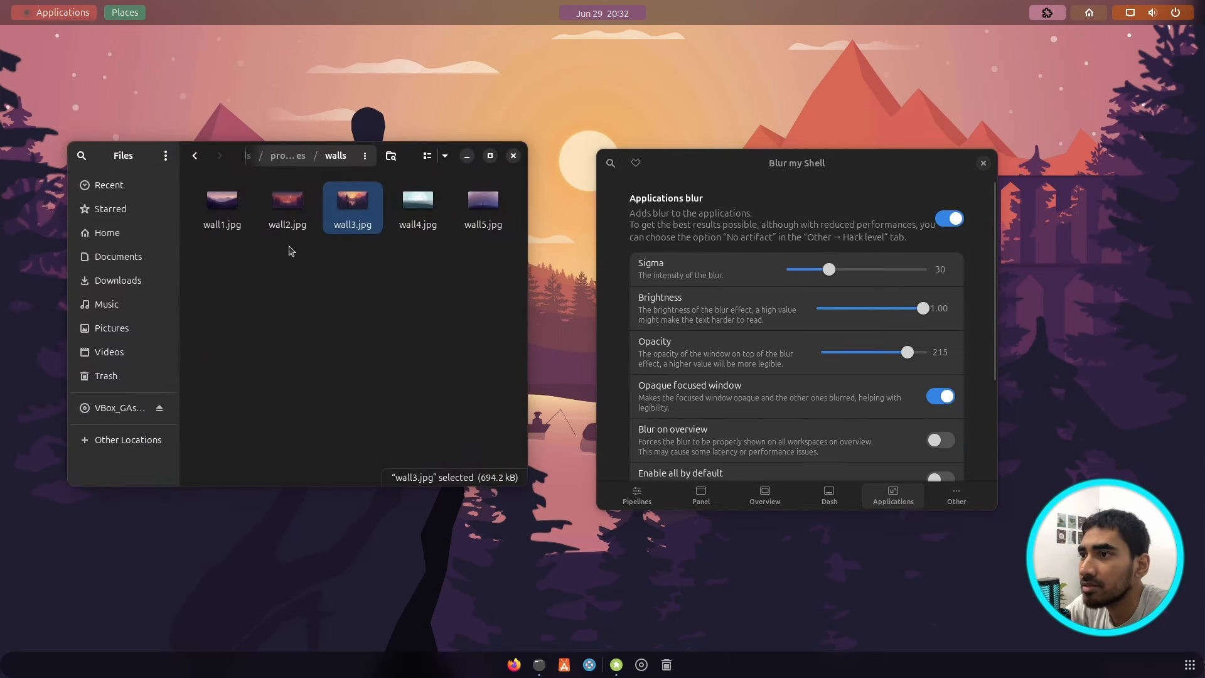
pyautogui.scroll(-2, 977, 346)
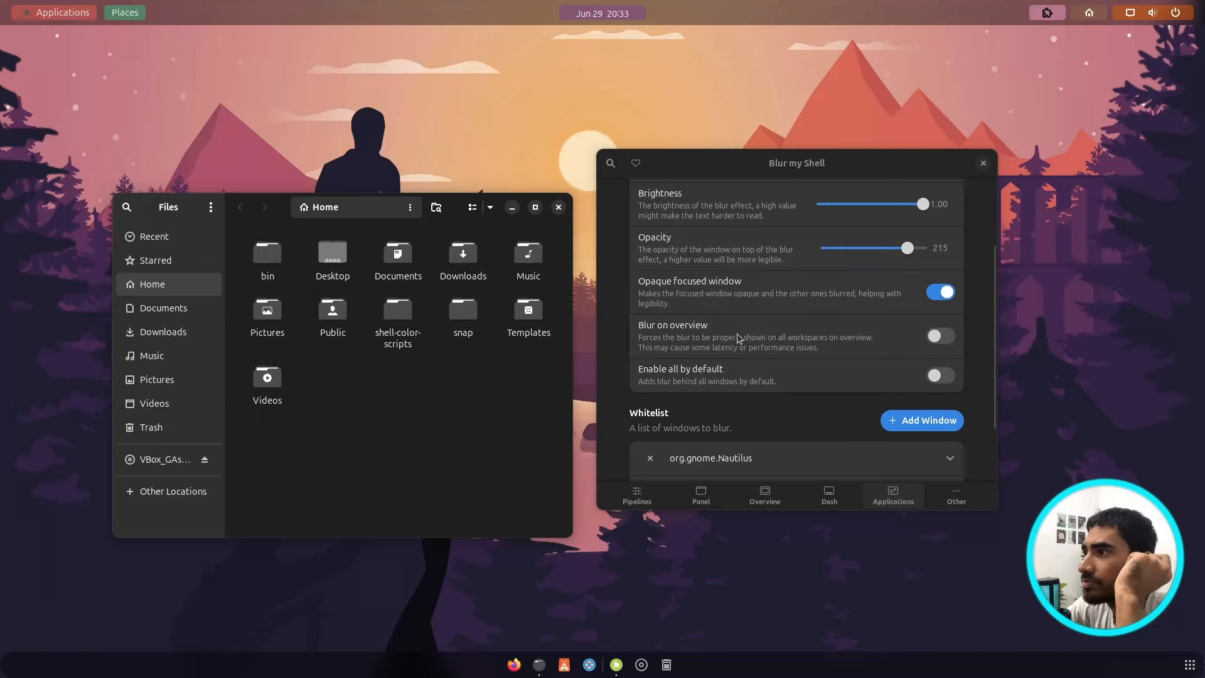
pyautogui.click(937, 296)
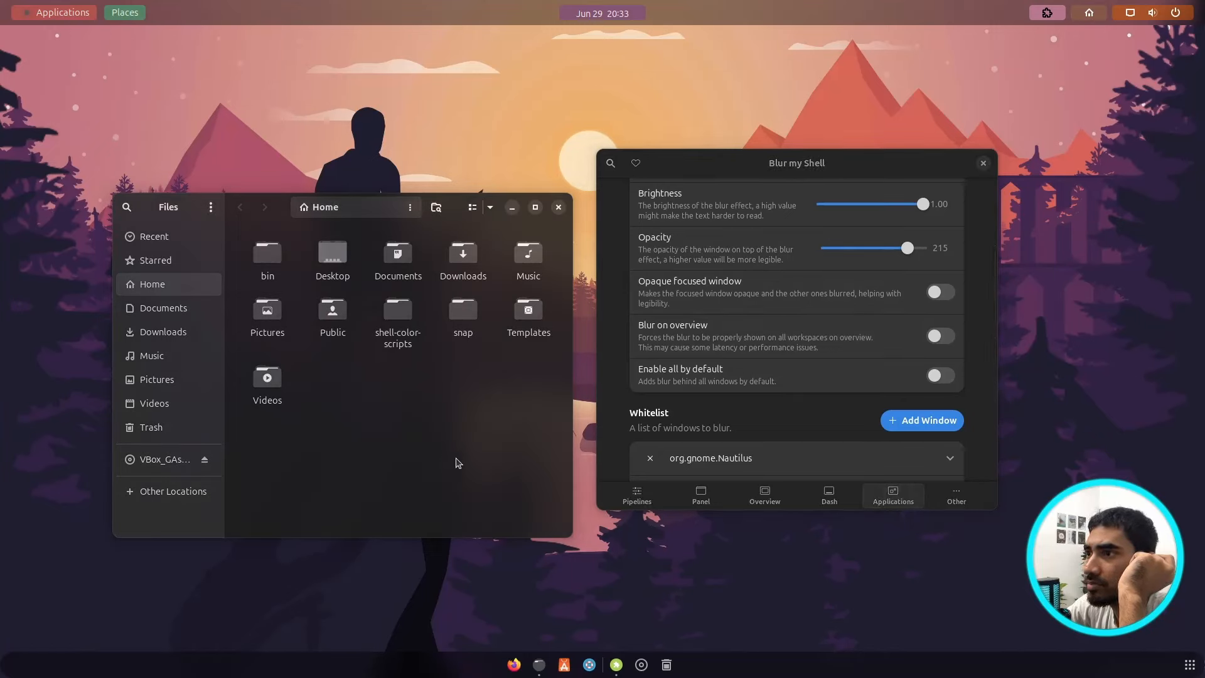
# Step: Add the Files window to the blur whitelist again and remove the duplicate org.gnome.Nautilus entry
pyautogui.click(882, 418)
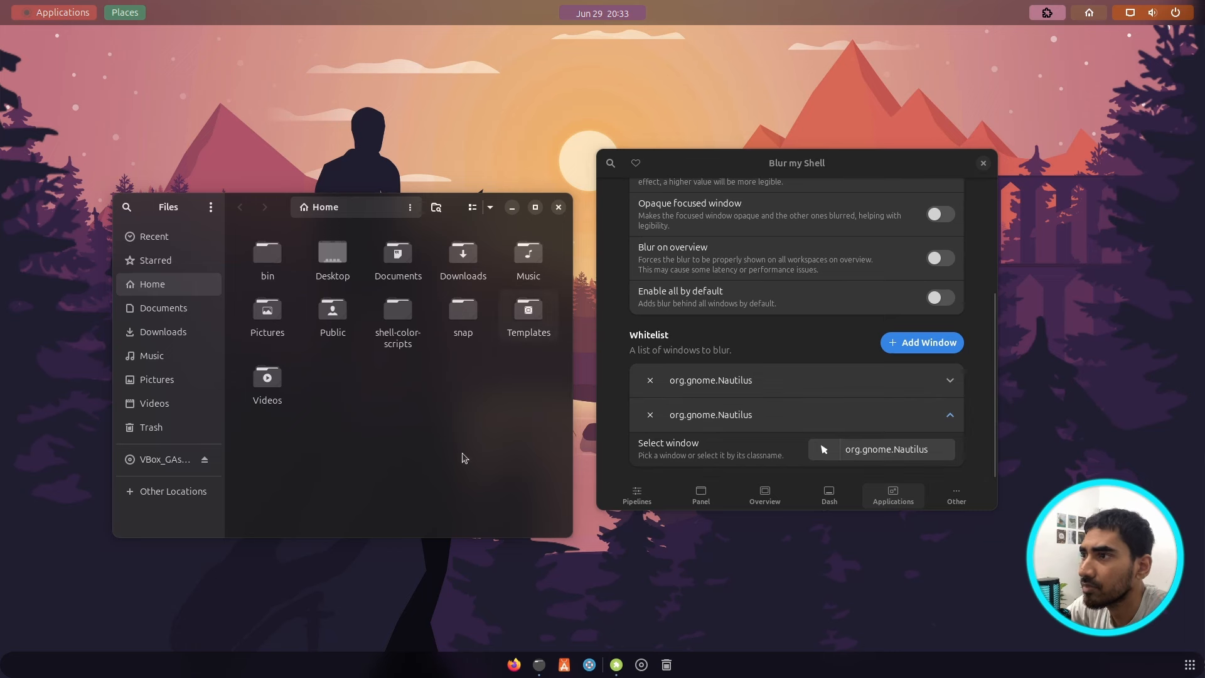
pyautogui.scroll(1, 871, 384)
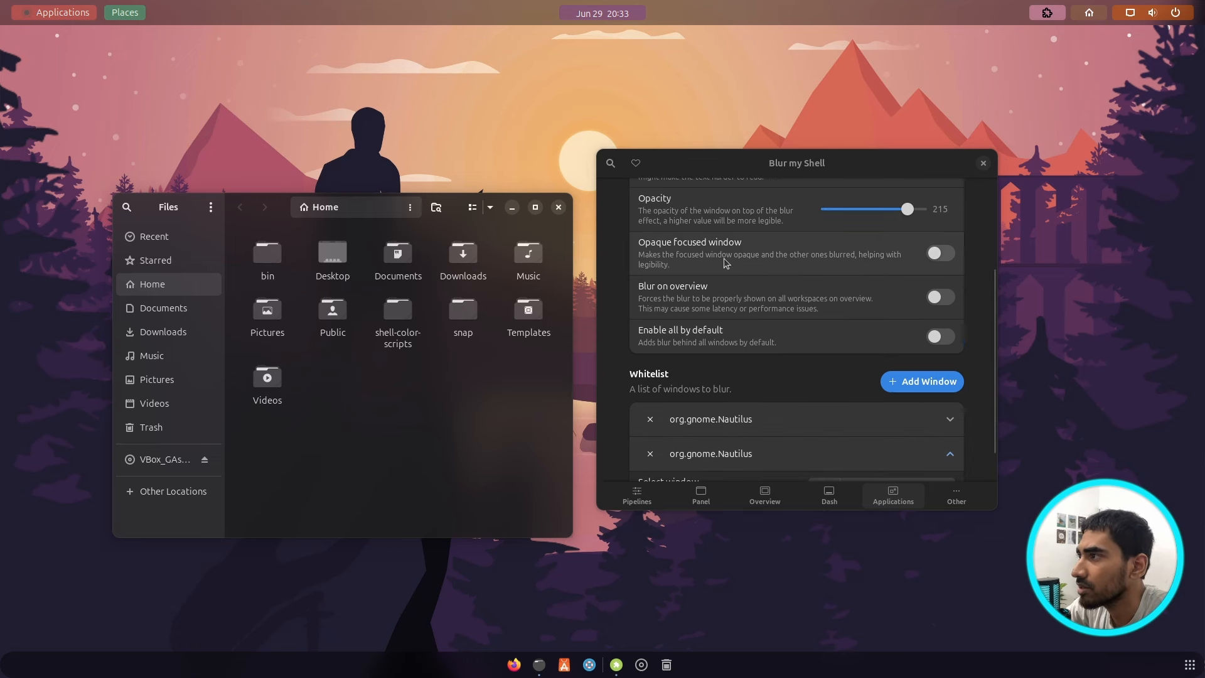
pyautogui.scroll(2, 743, 251)
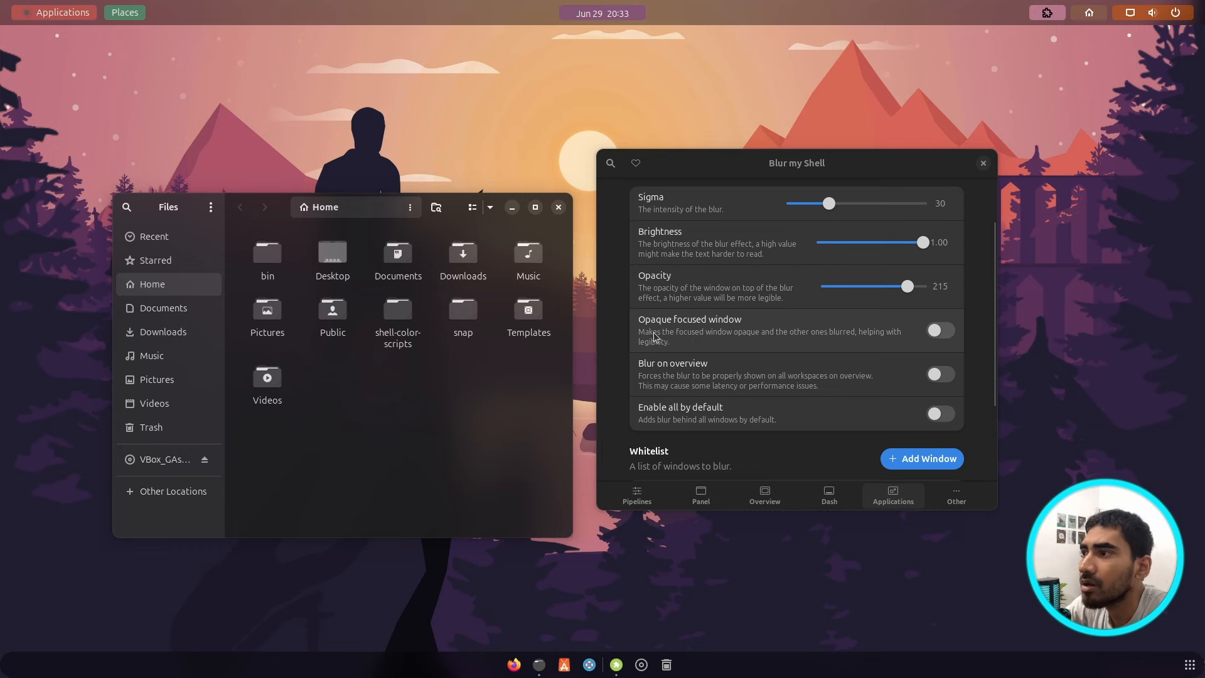
pyautogui.scroll(-2, 916, 377)
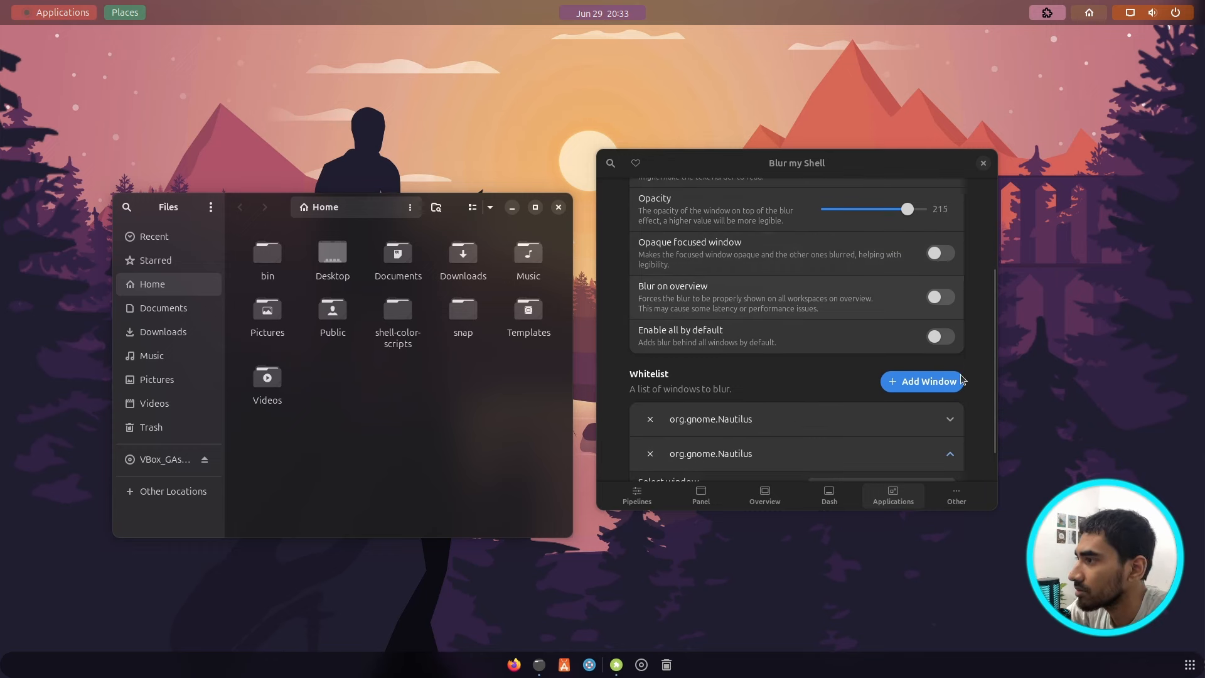
pyautogui.scroll(-1, 634, 411)
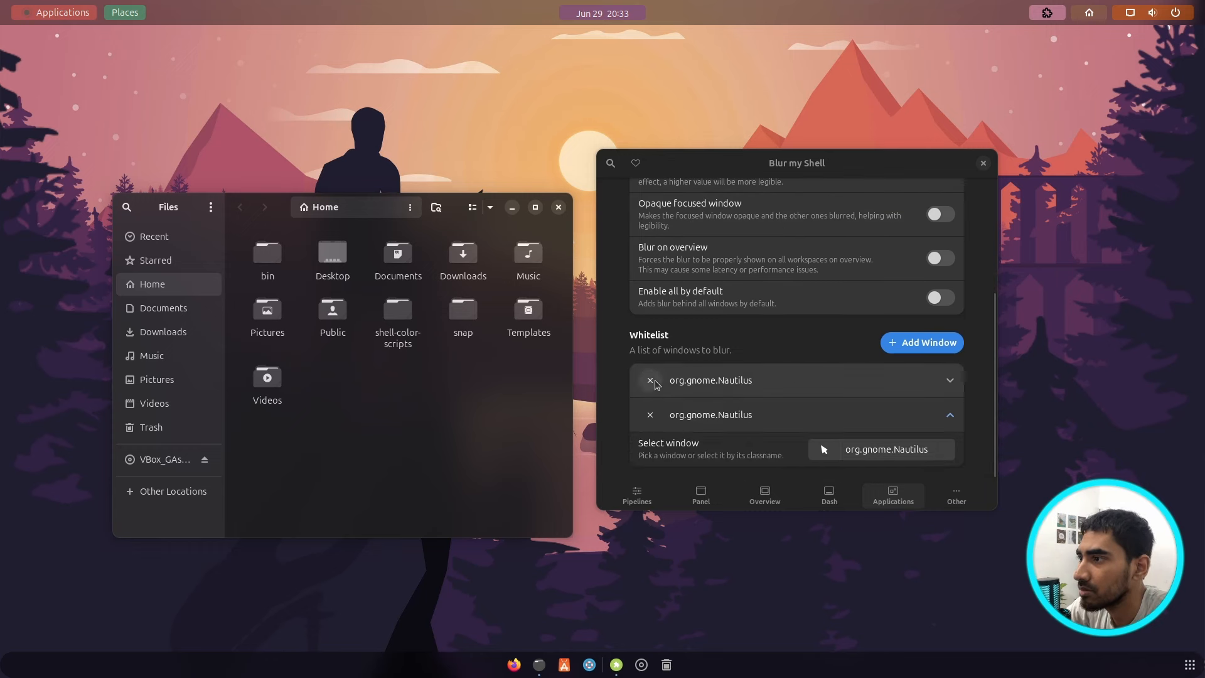
pyautogui.click(653, 380)
pyautogui.click(434, 364)
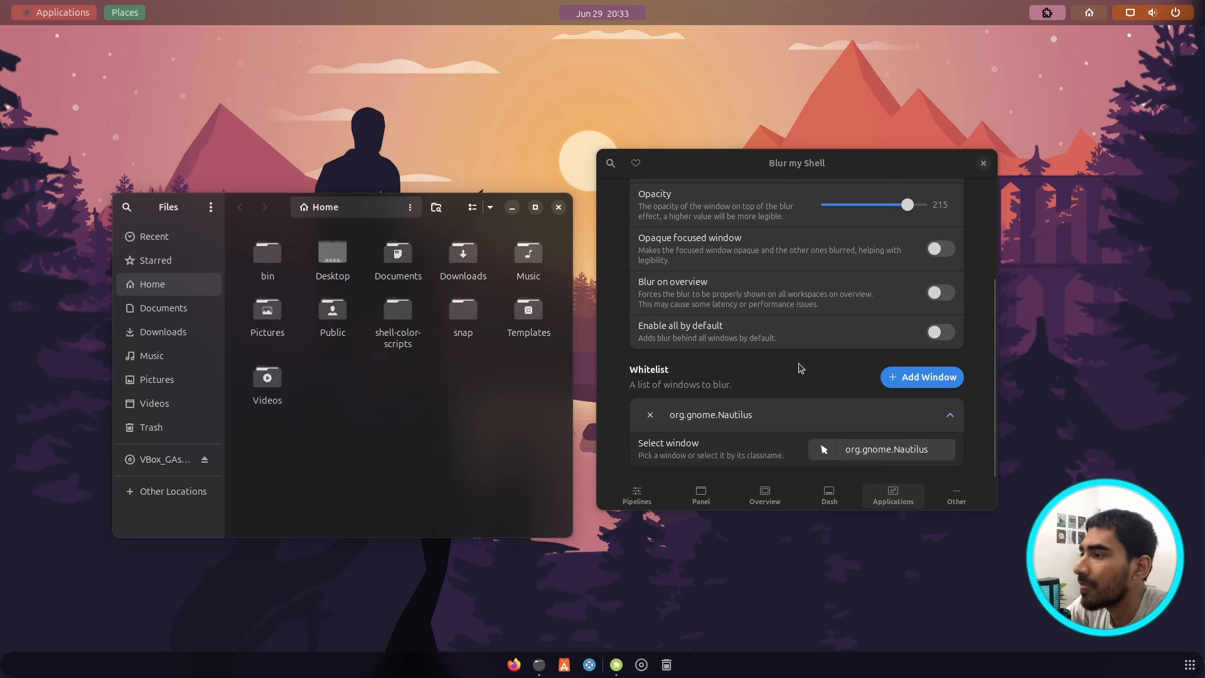
# Step: Set the application blur's Sigma to 54 and Opacity to 179, and move the Files window to check the effect
pyautogui.scroll(4, 816, 301)
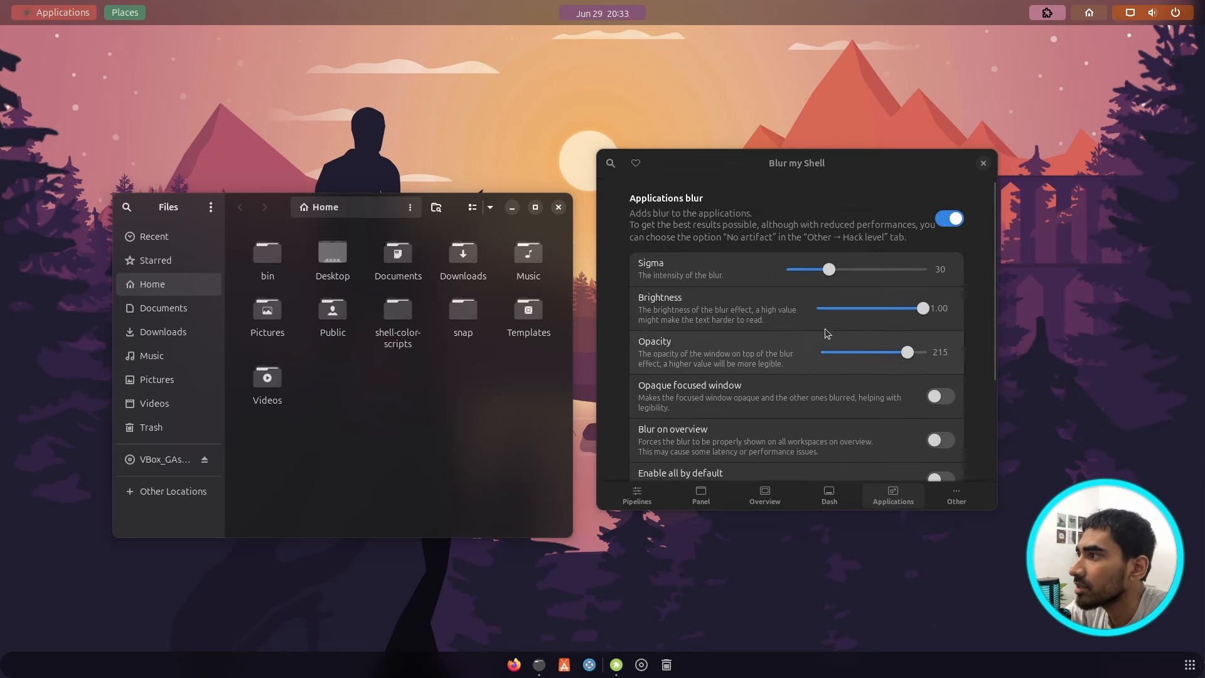
pyautogui.moveTo(458, 212); pyautogui.dragTo(454, 197)
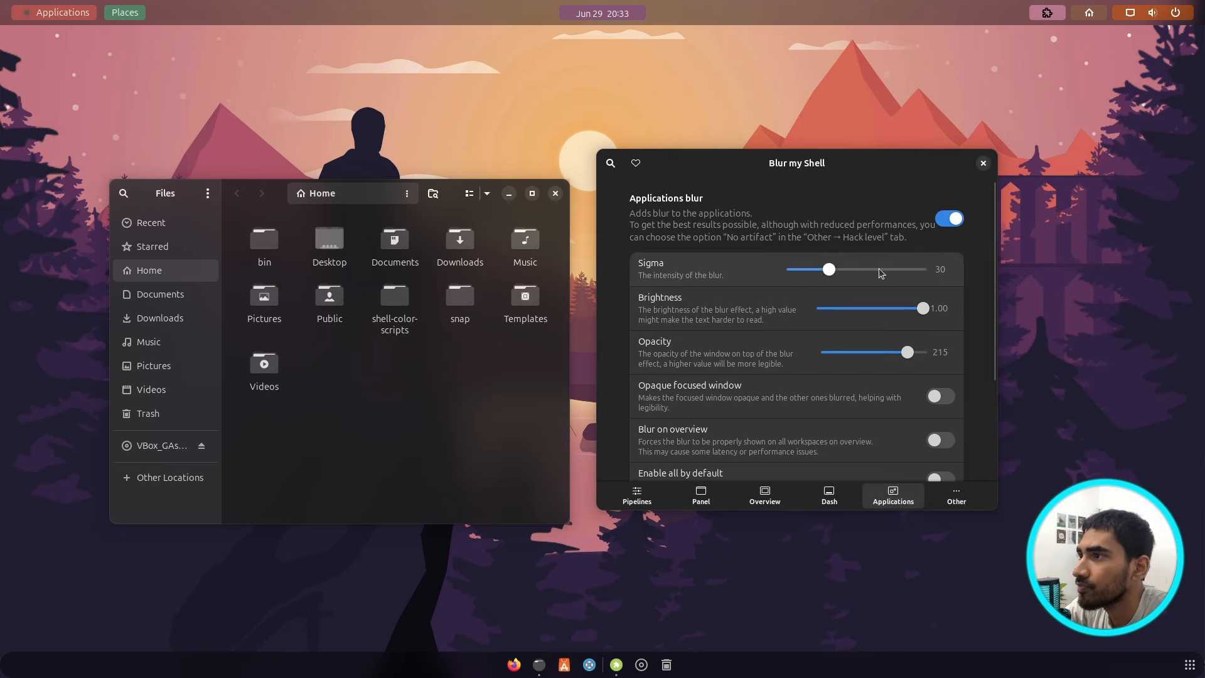
pyautogui.moveTo(888, 270); pyautogui.dragTo(868, 272)
pyautogui.moveTo(907, 352); pyautogui.dragTo(891, 352)
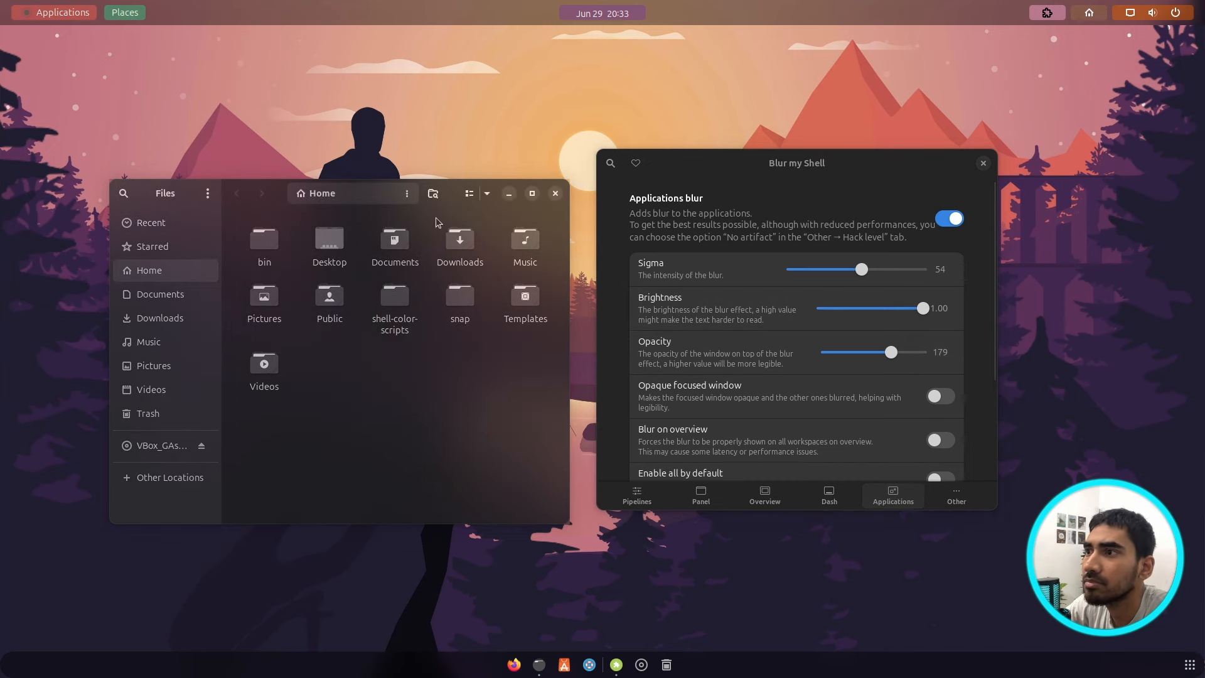
pyautogui.moveTo(451, 197); pyautogui.dragTo(411, 231)
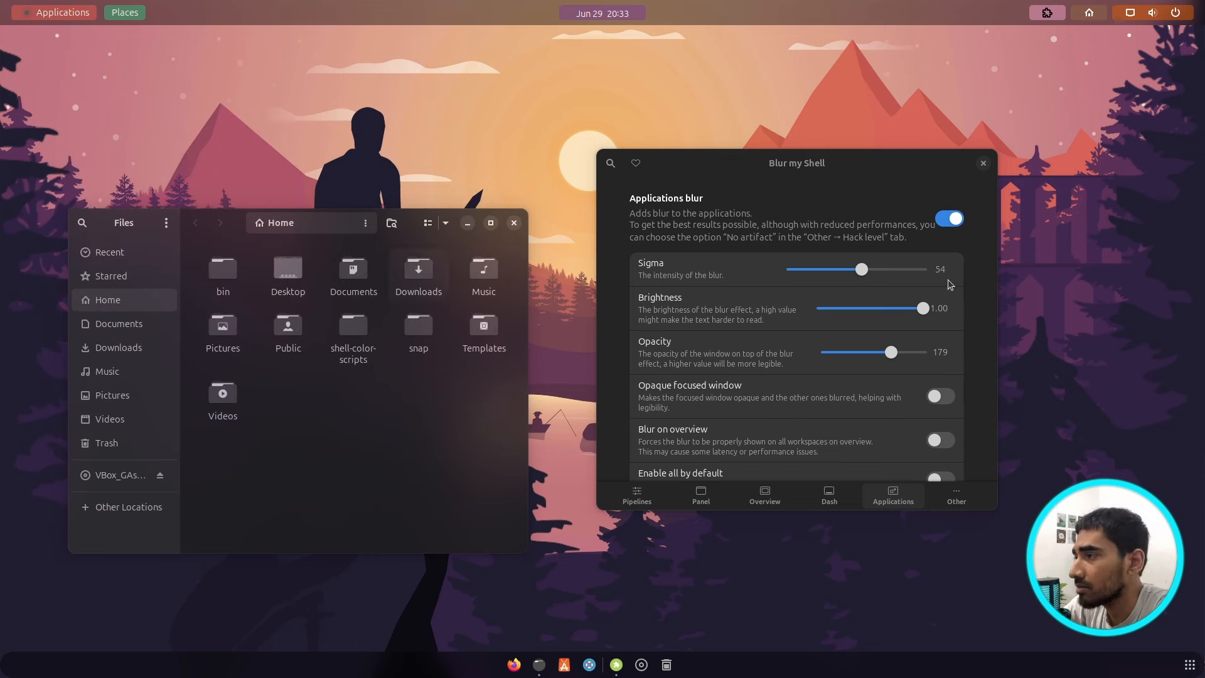
# Step: Add the Blur my Shell settings window (org.gnome.Shell.Extensions) to the application blur whitelist
pyautogui.scroll(-5, 972, 427)
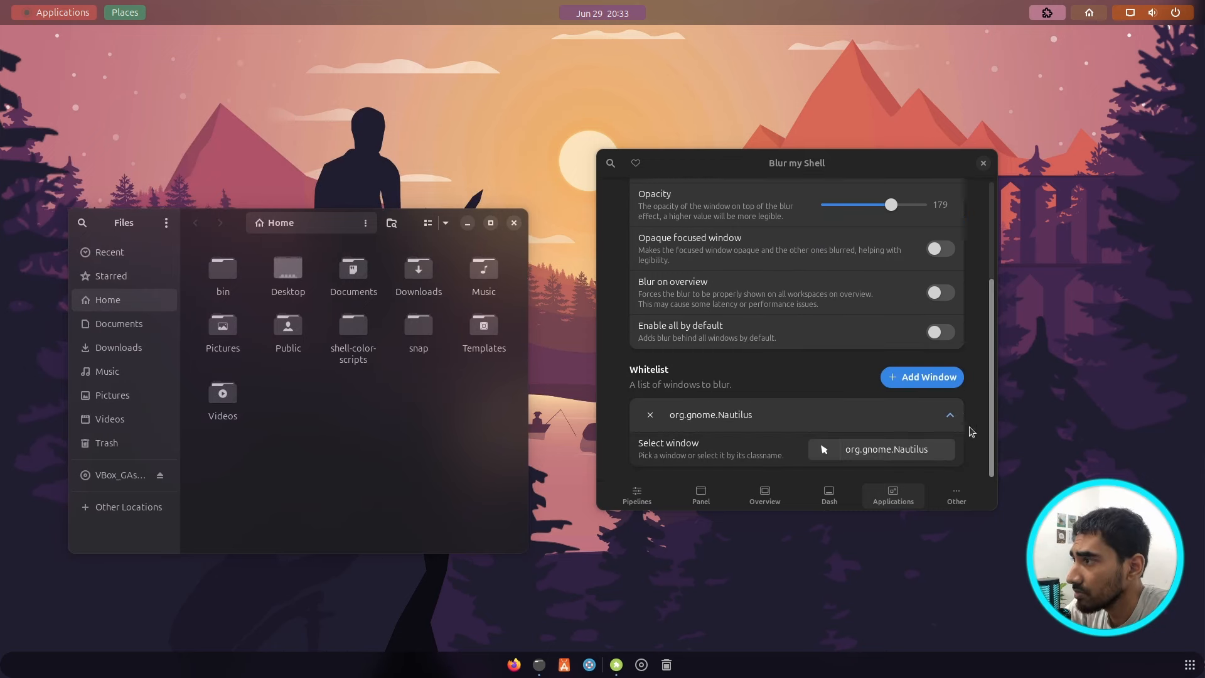
pyautogui.click(925, 369)
pyautogui.click(925, 363)
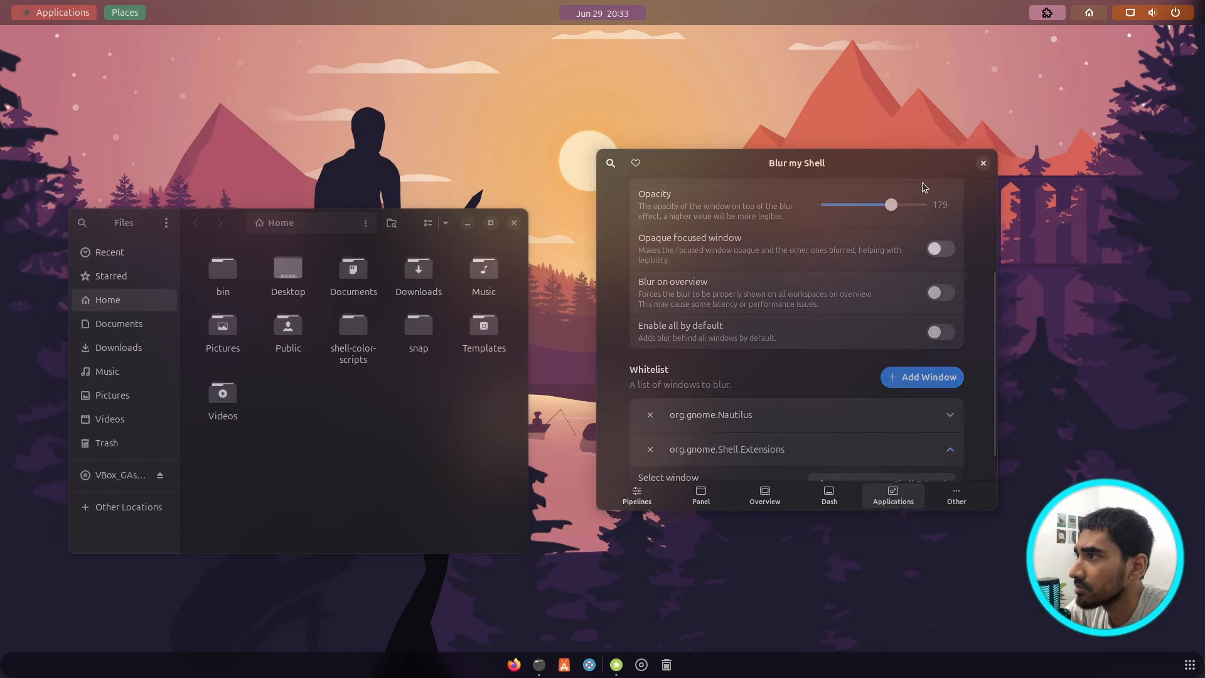
# Step: Move the Blur my Shell window around the desktop to check its blur effect
pyautogui.moveTo(896, 169); pyautogui.dragTo(922, 190)
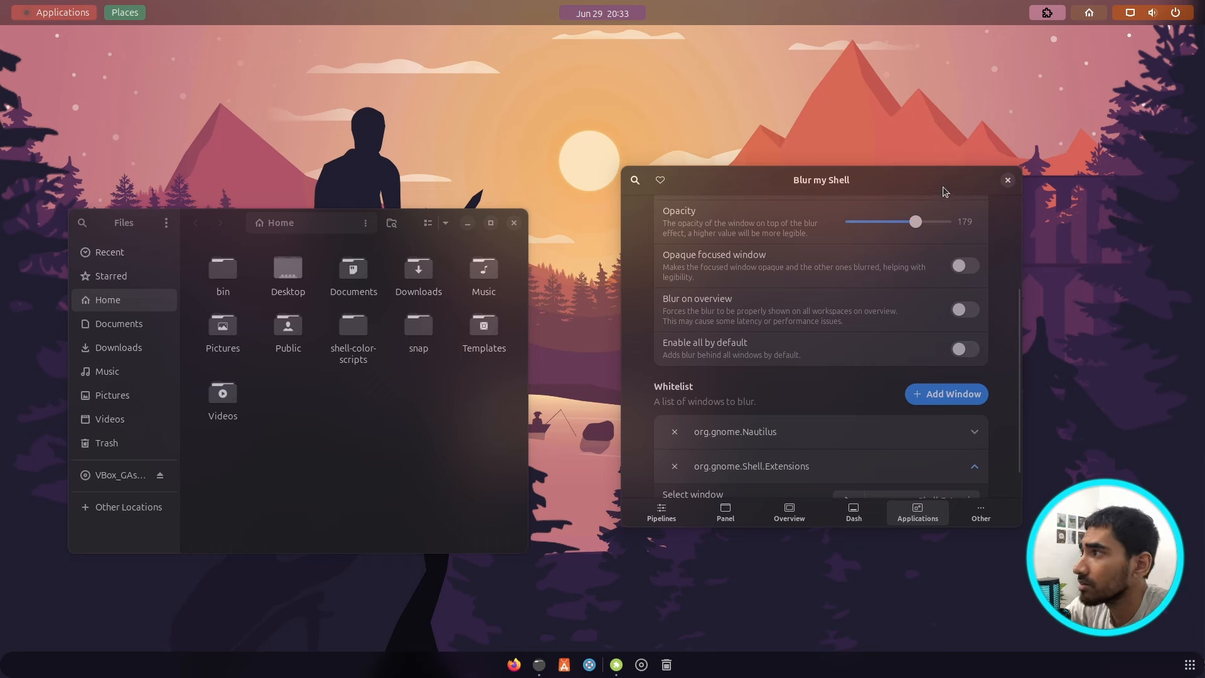
pyautogui.moveTo(936, 185); pyautogui.dragTo(1030, 161)
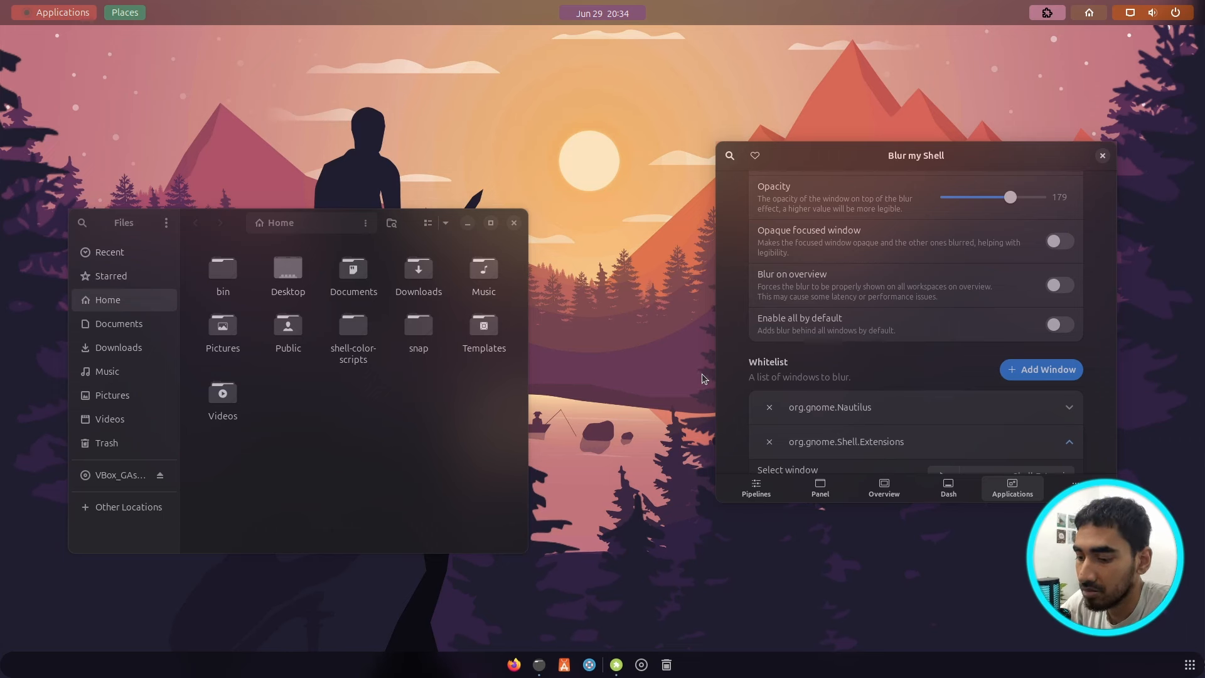
# Step: Bring up the Switcher launcher to examine its size, and dismiss it
pyautogui.press('super+w')
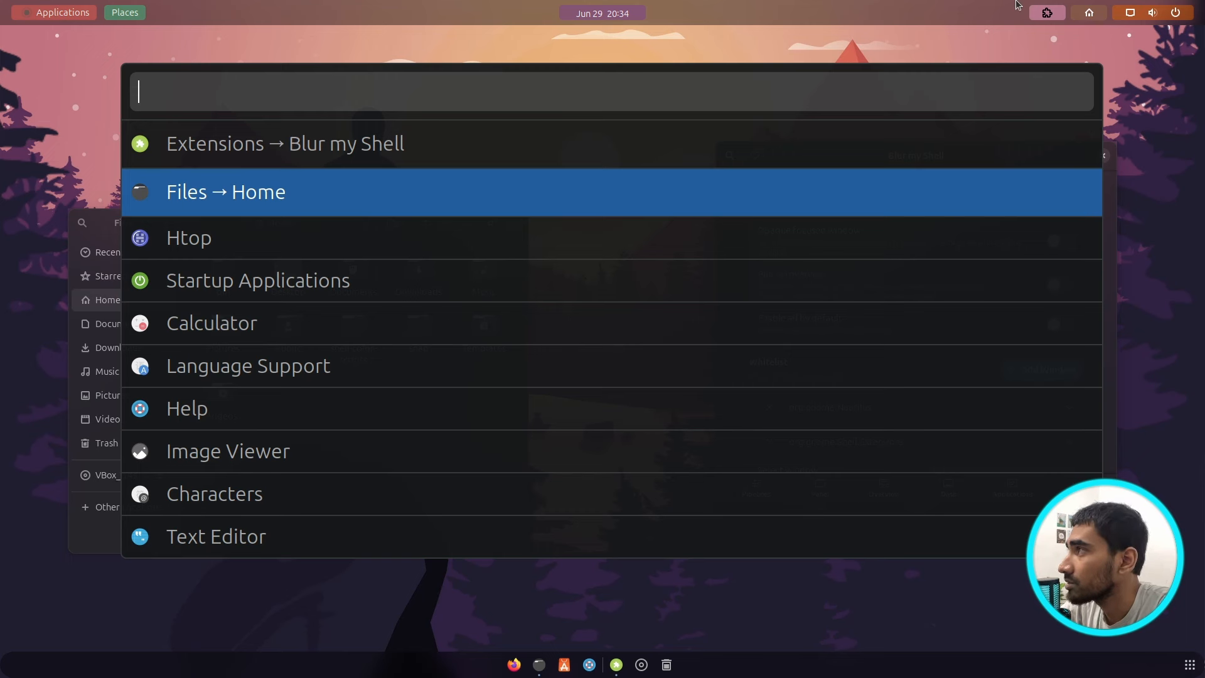
pyautogui.write('w')
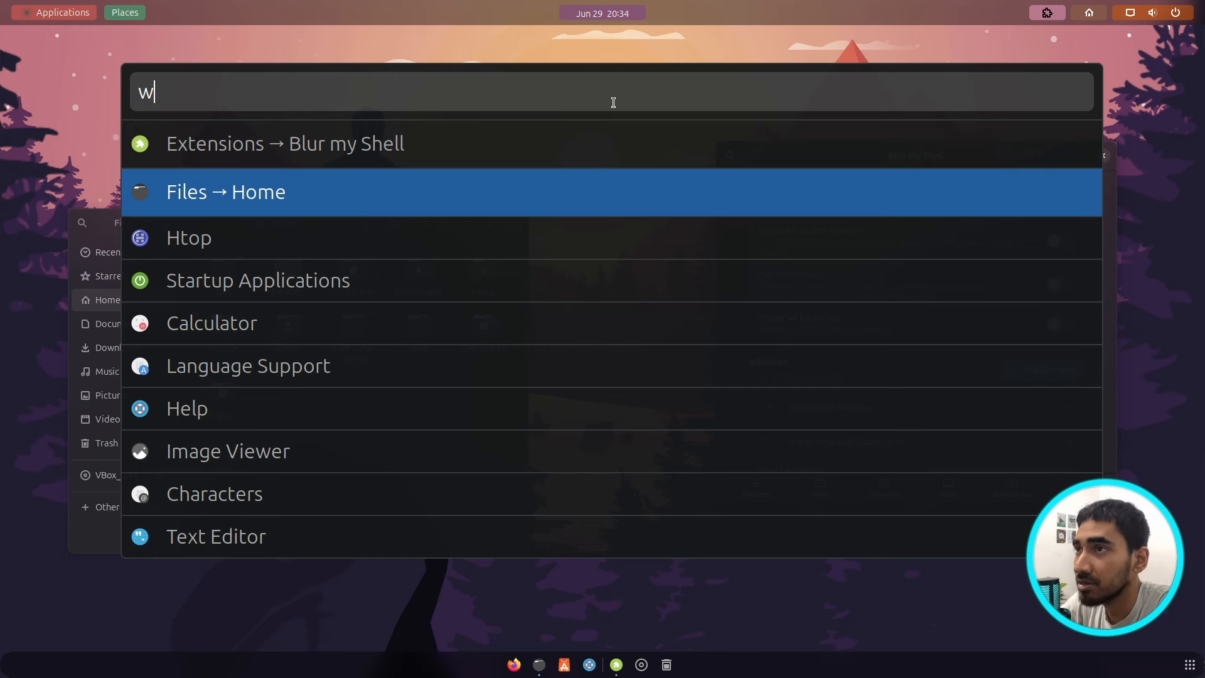
pyautogui.press('Escape')
# Step: Close the Blur my Shell settings and open the preferences of the Switcher extension
pyautogui.press('super')
pyautogui.click(1056, 15)
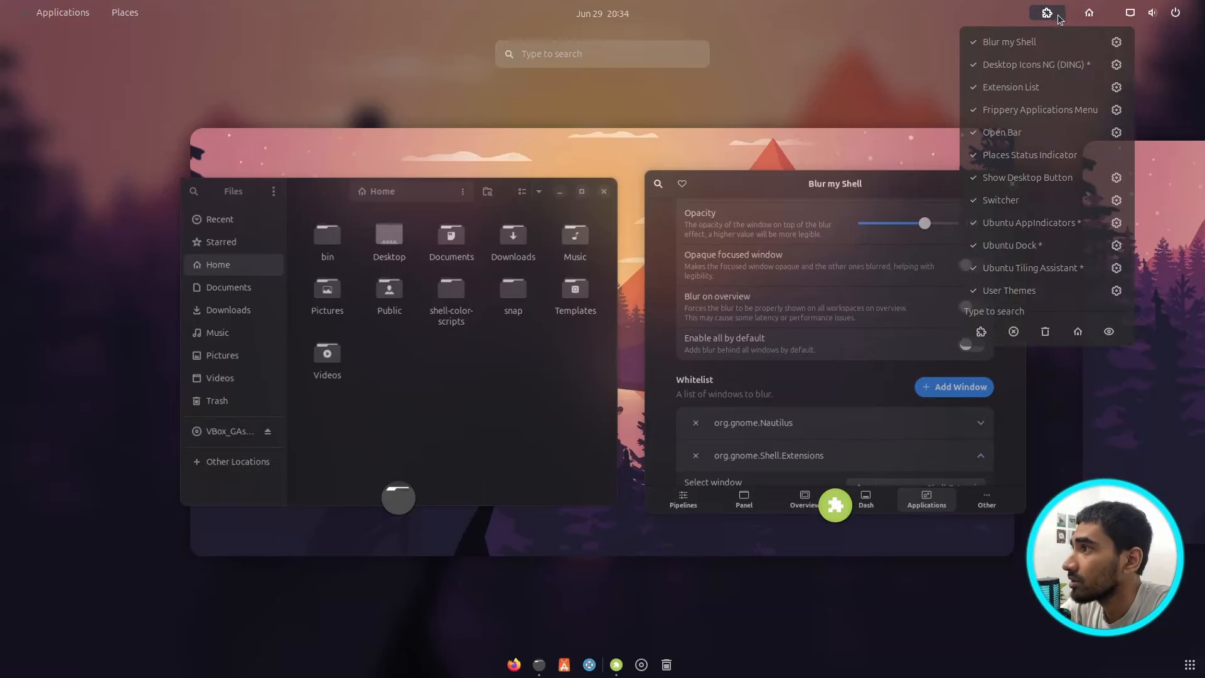
pyautogui.click(544, 314)
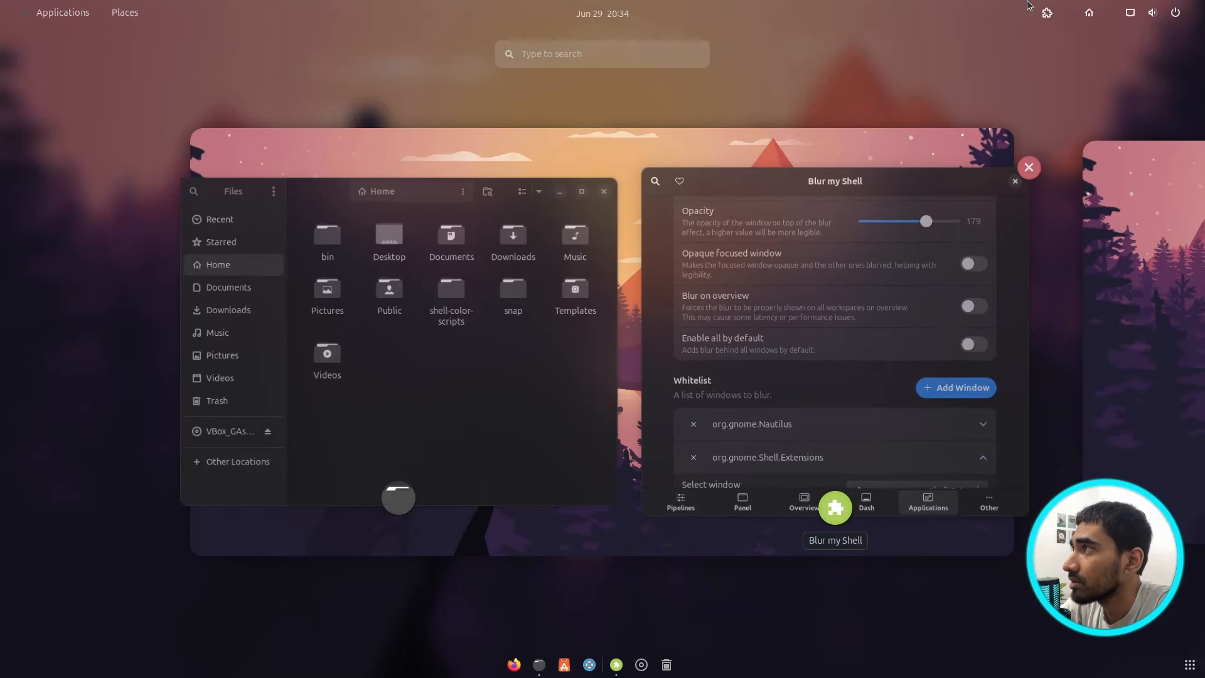
pyautogui.click(1020, 51)
pyautogui.click(1046, 13)
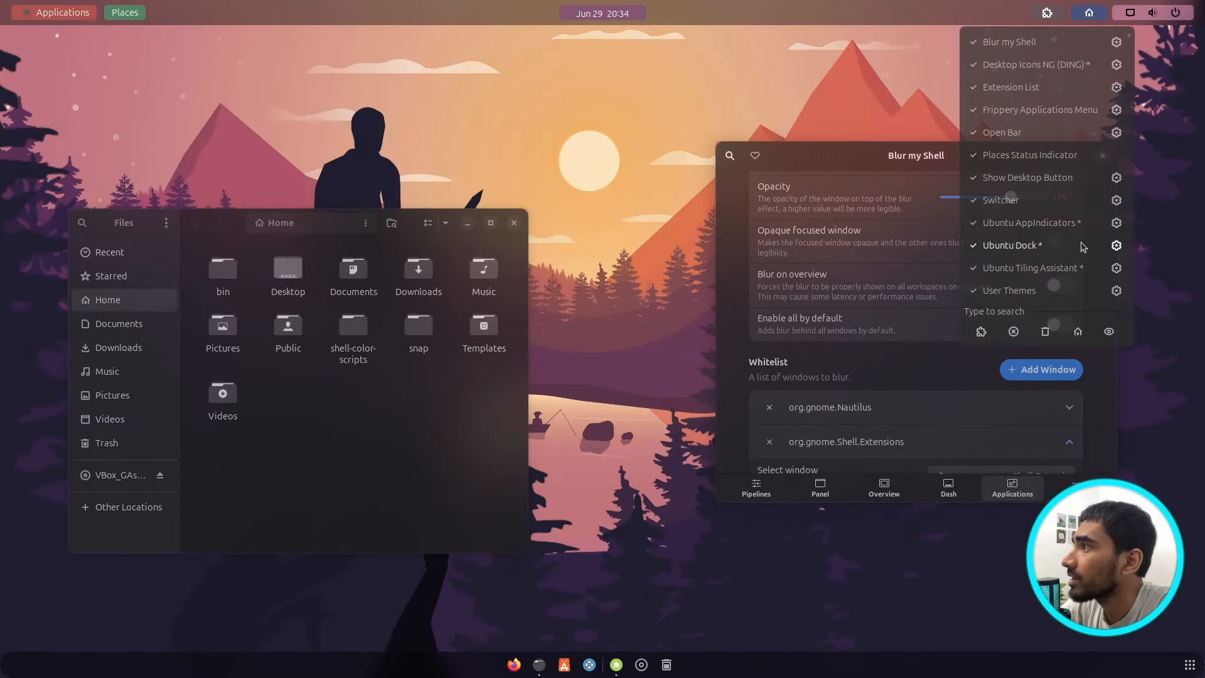
pyautogui.click(1118, 201)
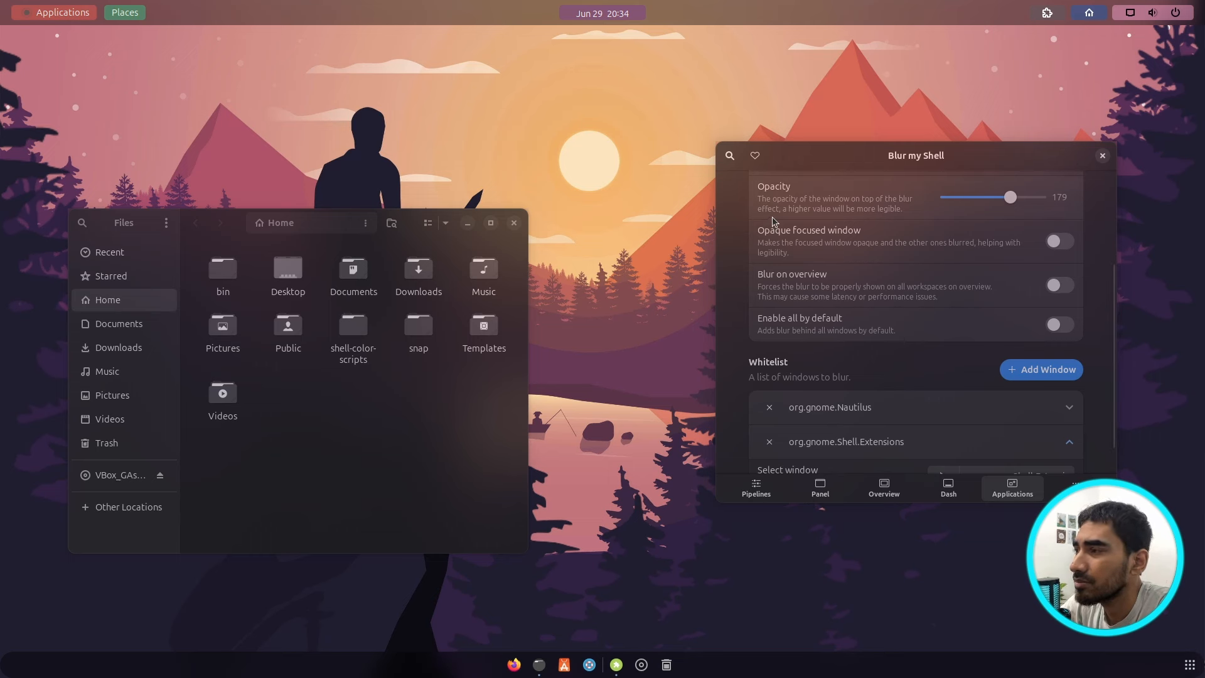
pyautogui.click(1103, 156)
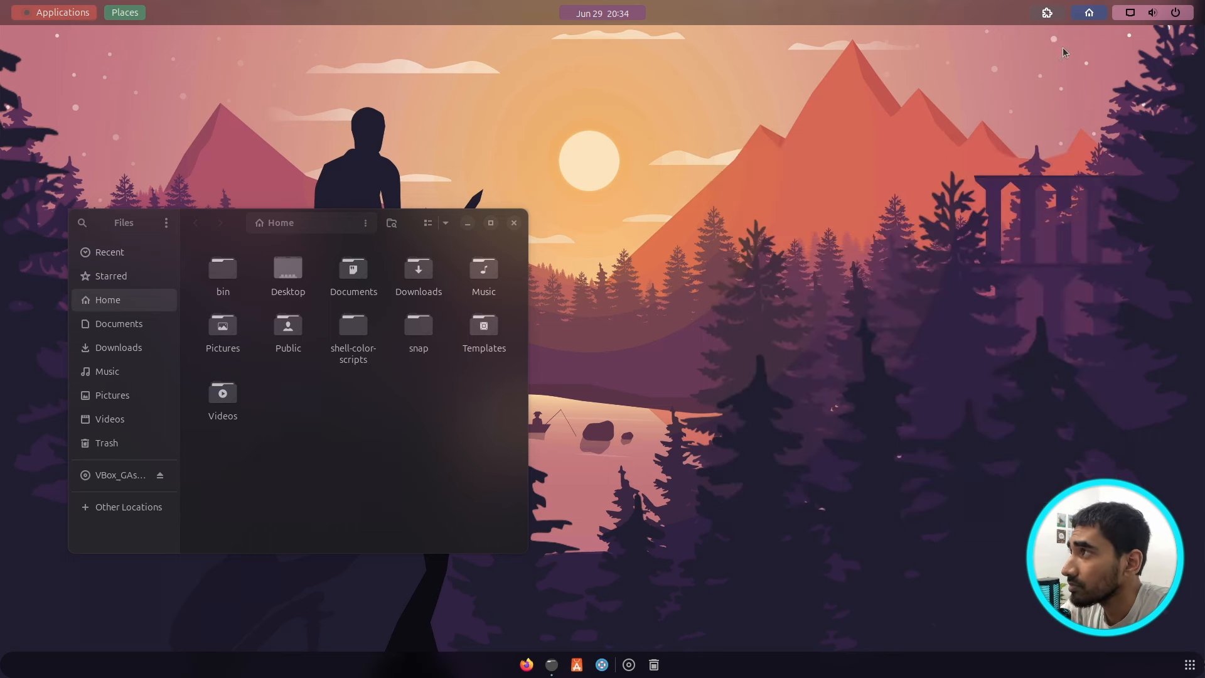
pyautogui.click(1047, 12)
pyautogui.click(1116, 202)
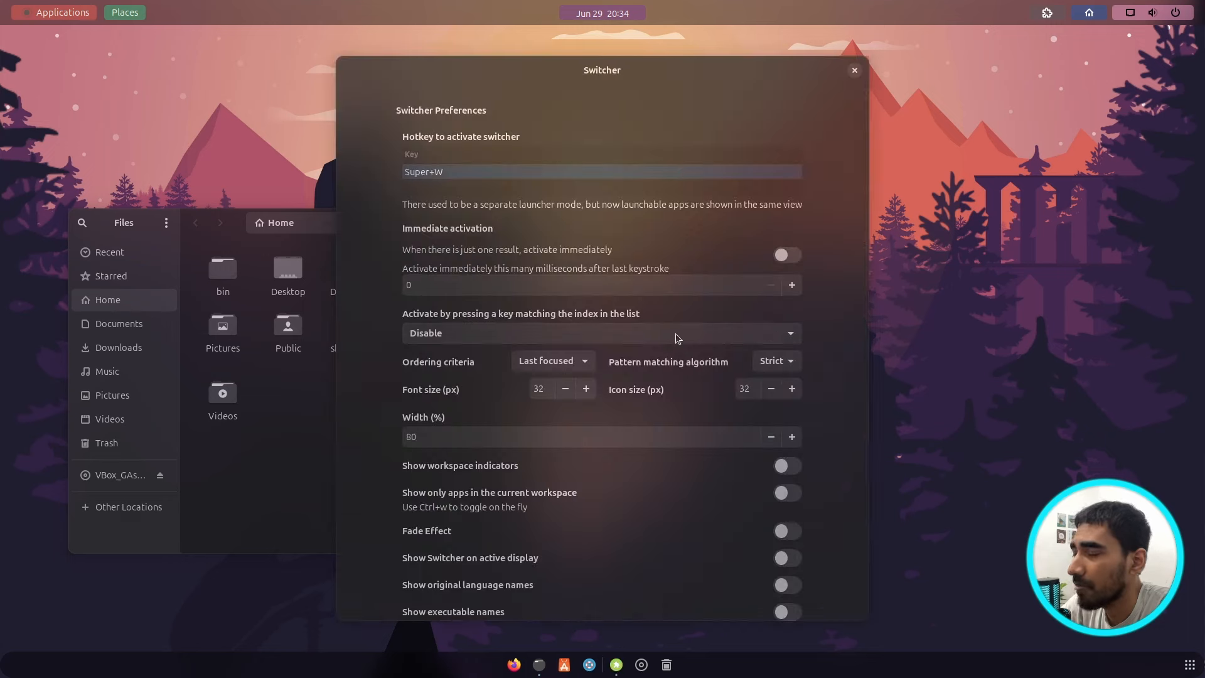
# Step: Reduce the Switcher's font size to 10 px
pyautogui.scroll(-3, 814, 416)
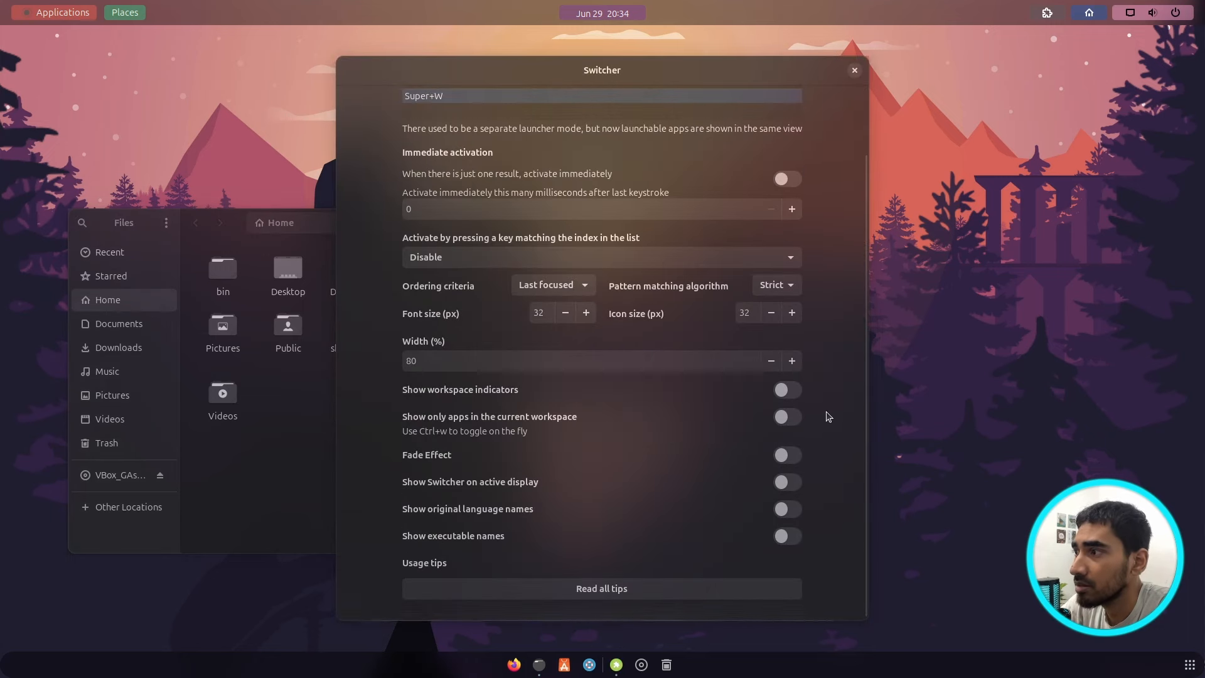
pyautogui.click(569, 317)
pyautogui.click(568, 317)
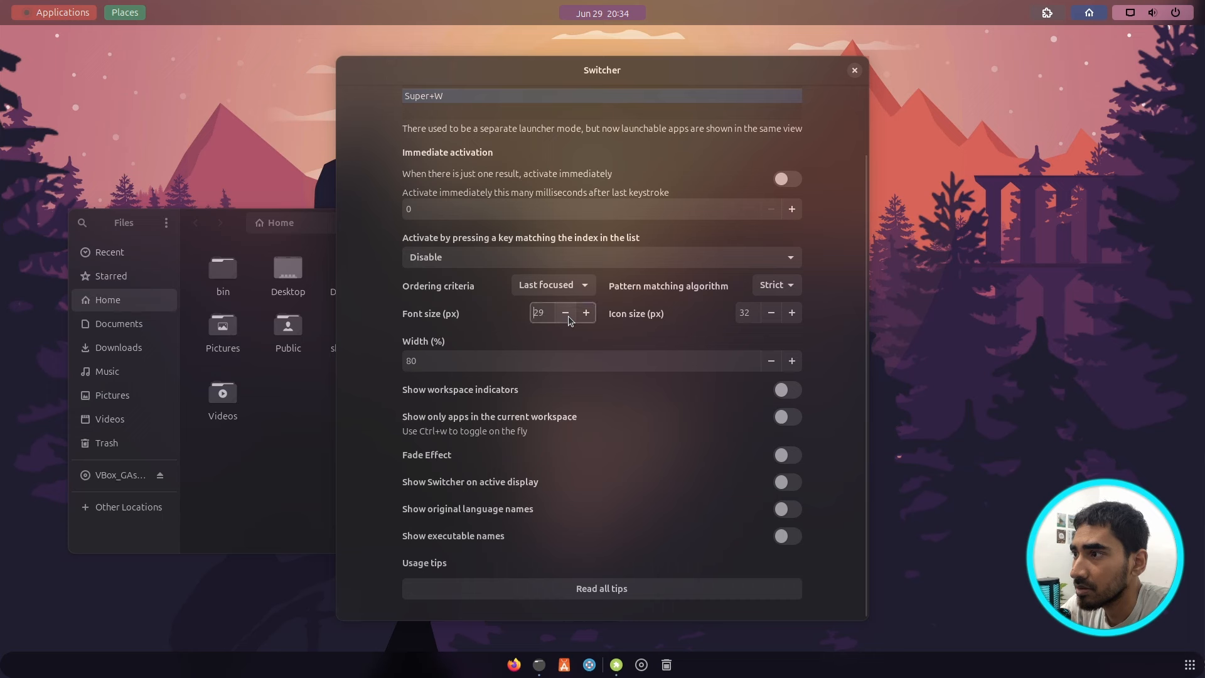
pyautogui.click(569, 317)
pyautogui.click(569, 316)
pyautogui.click(568, 317)
pyautogui.click(568, 317)
pyautogui.click(568, 317)
pyautogui.click(569, 317)
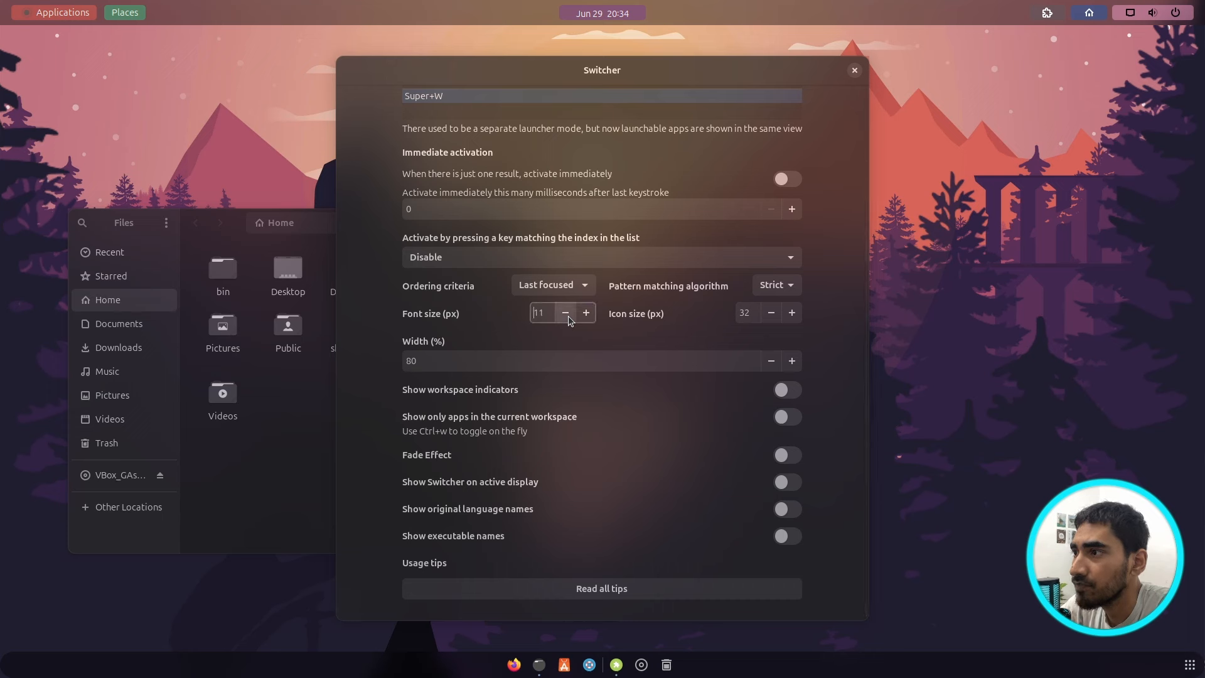
pyautogui.click(567, 316)
# Step: Set the Switcher's icon size and font size both to 12 px
pyautogui.click(770, 314)
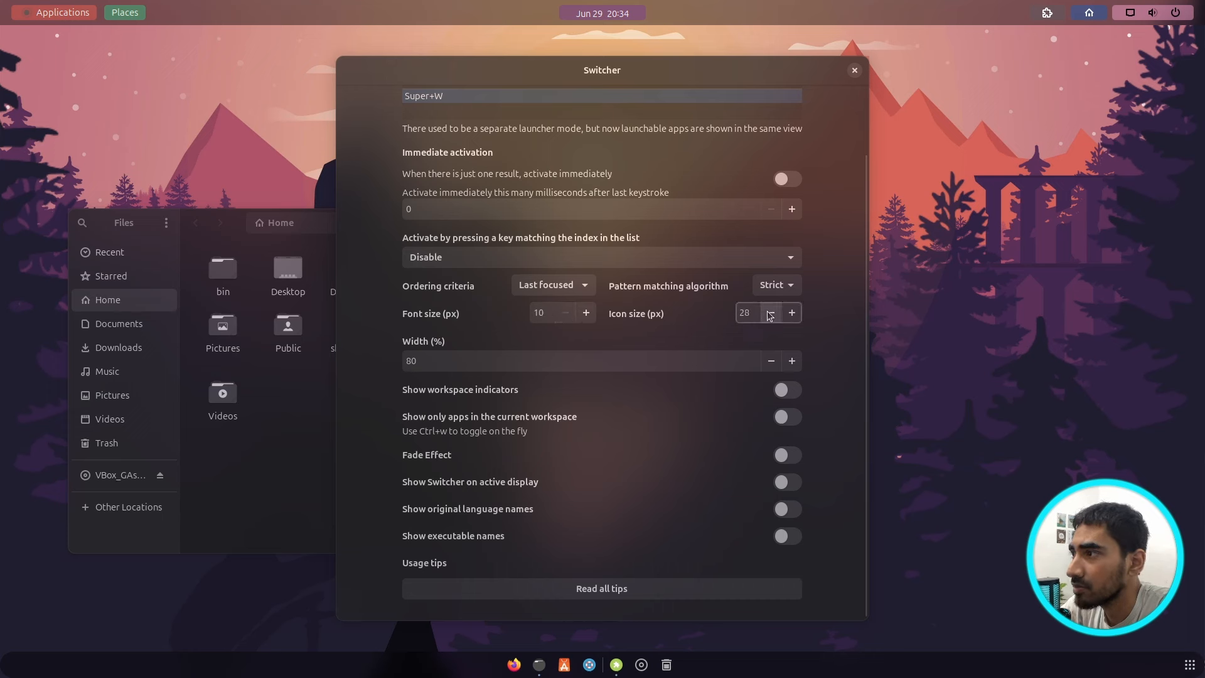
pyautogui.click(770, 314)
pyautogui.click(769, 313)
pyautogui.click(770, 314)
pyautogui.click(770, 314)
pyautogui.click(770, 314)
pyautogui.click(770, 313)
pyautogui.click(770, 314)
pyautogui.click(770, 314)
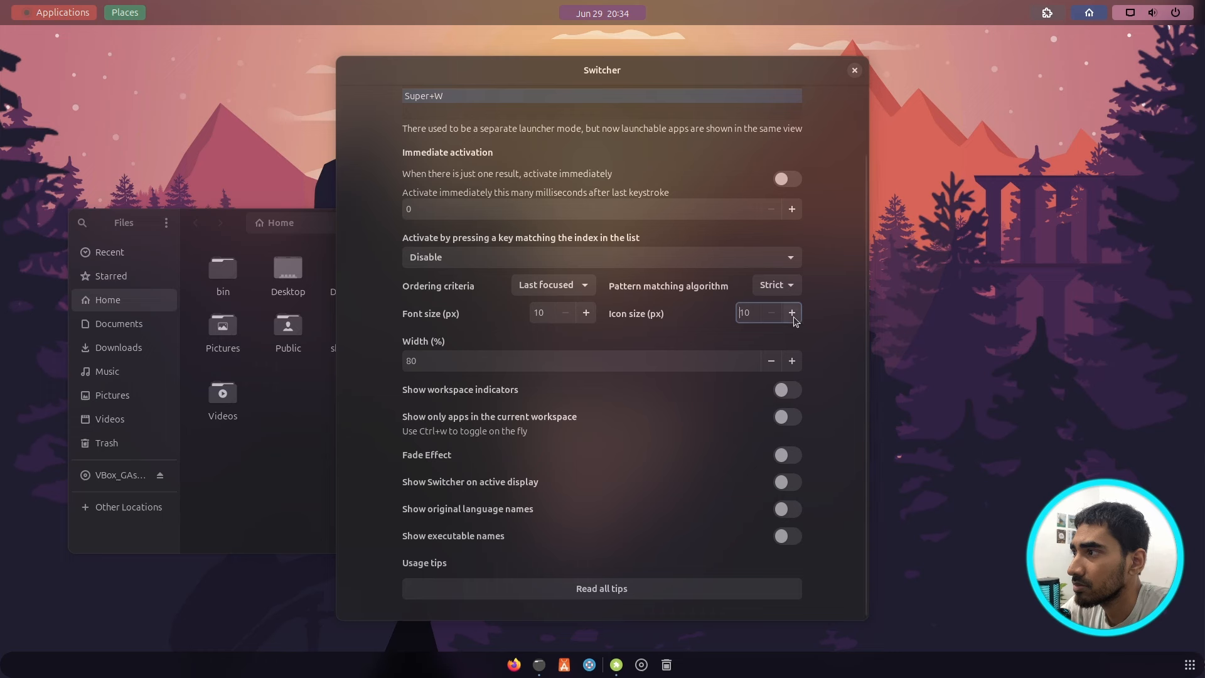
pyautogui.click(586, 313)
pyautogui.click(586, 313)
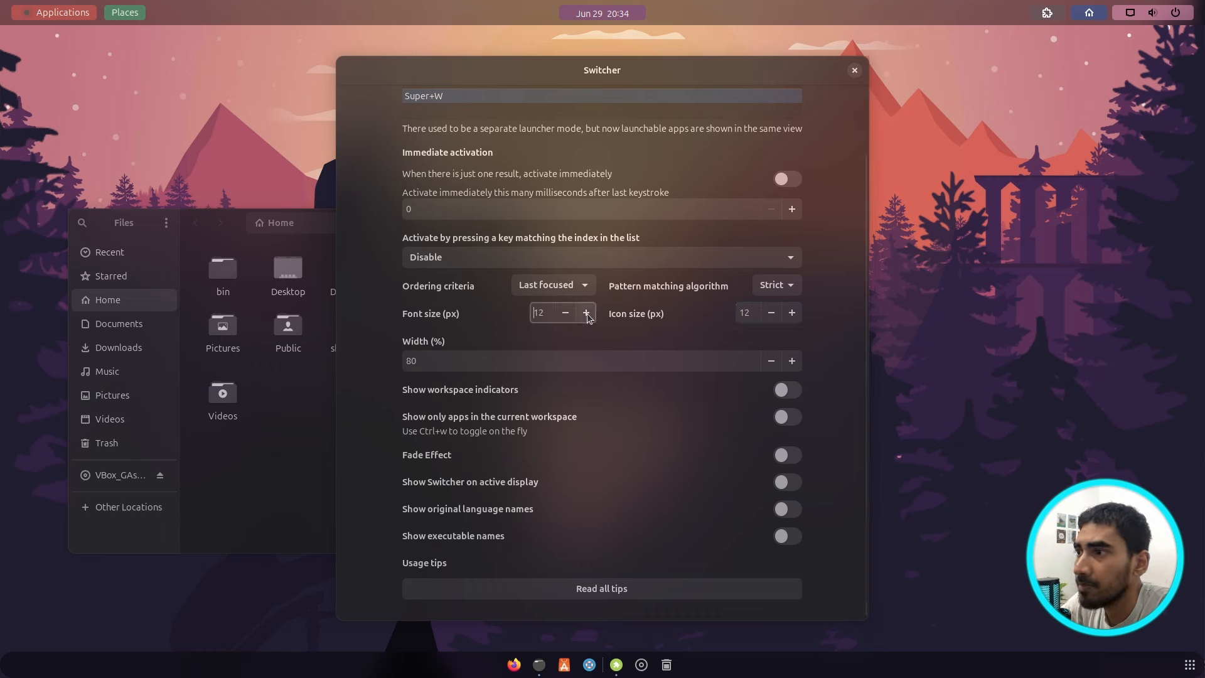
# Step: Reduce the Switcher's width to 24% and open the launcher briefly to check it
pyautogui.click(772, 366)
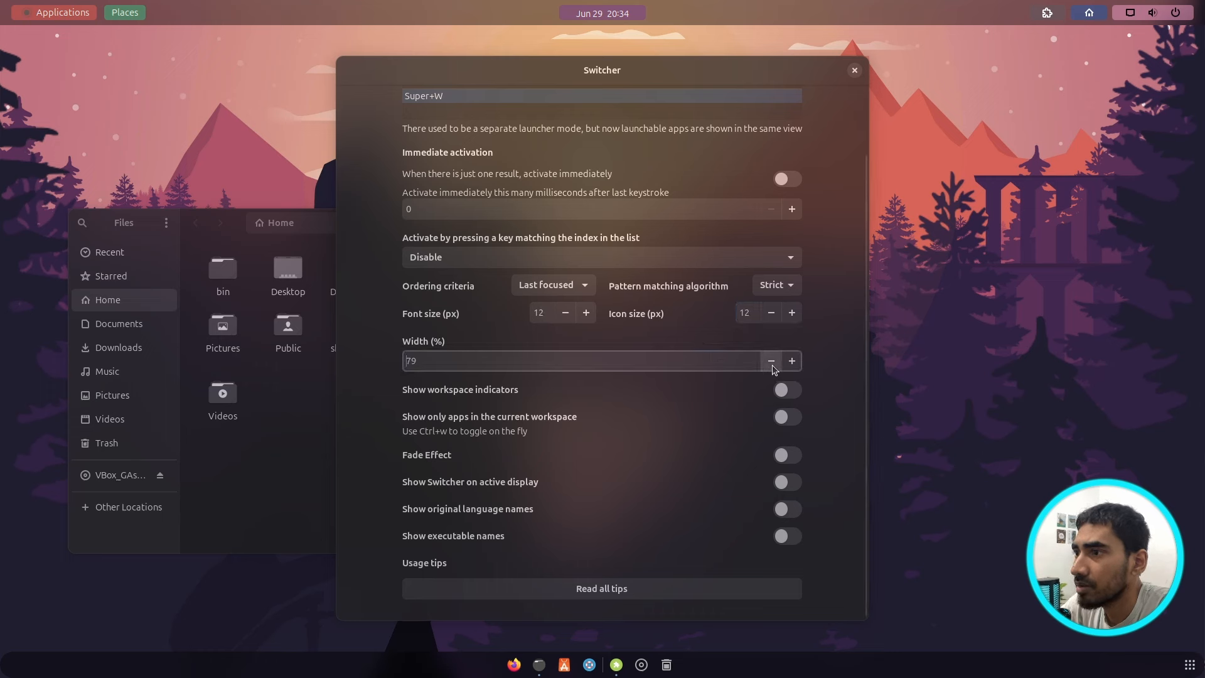
pyautogui.click(772, 365)
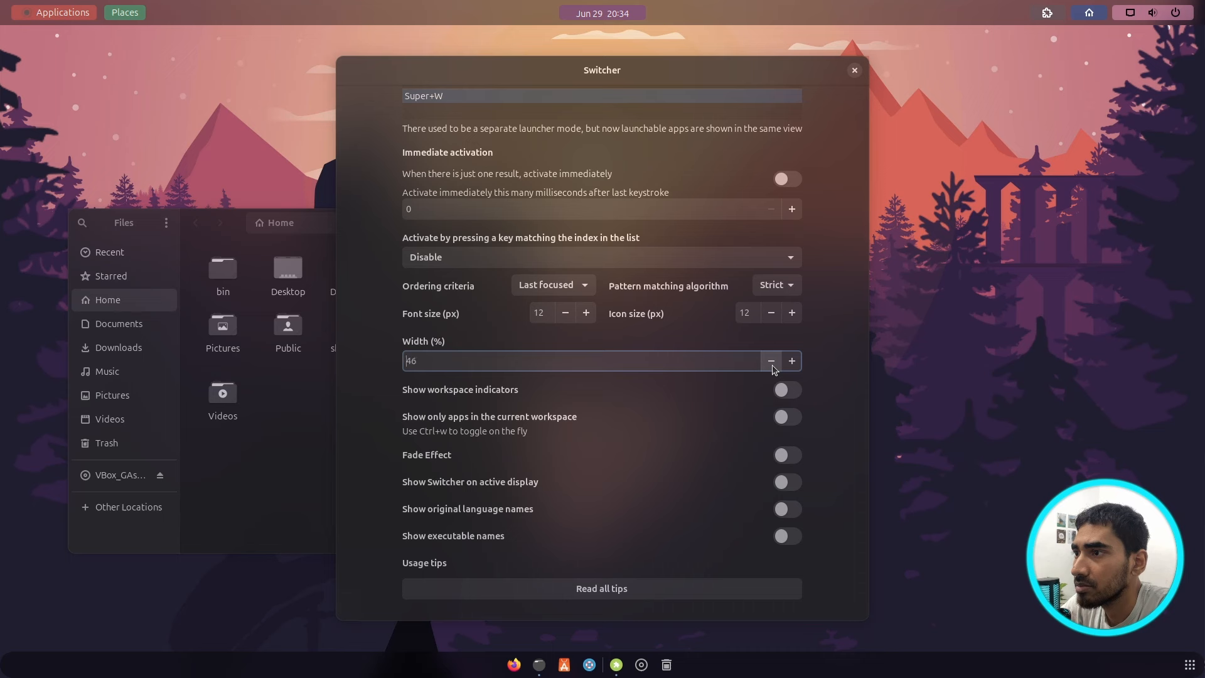
pyautogui.click(772, 366)
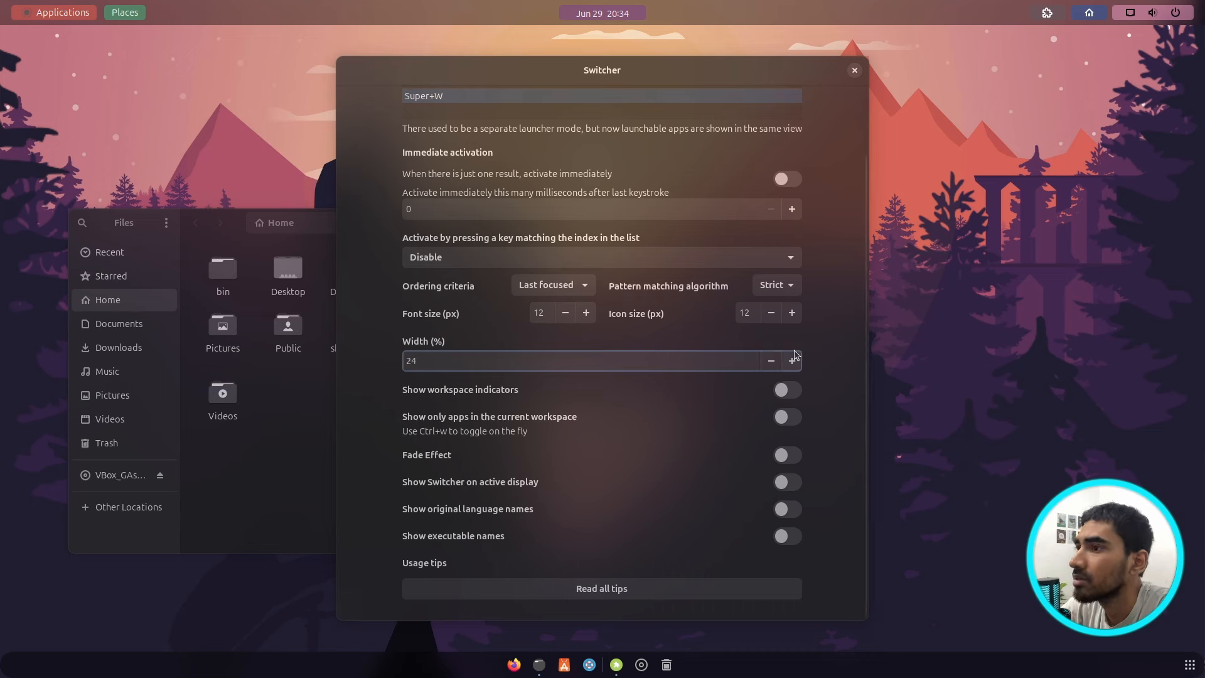
pyautogui.press('super+w')
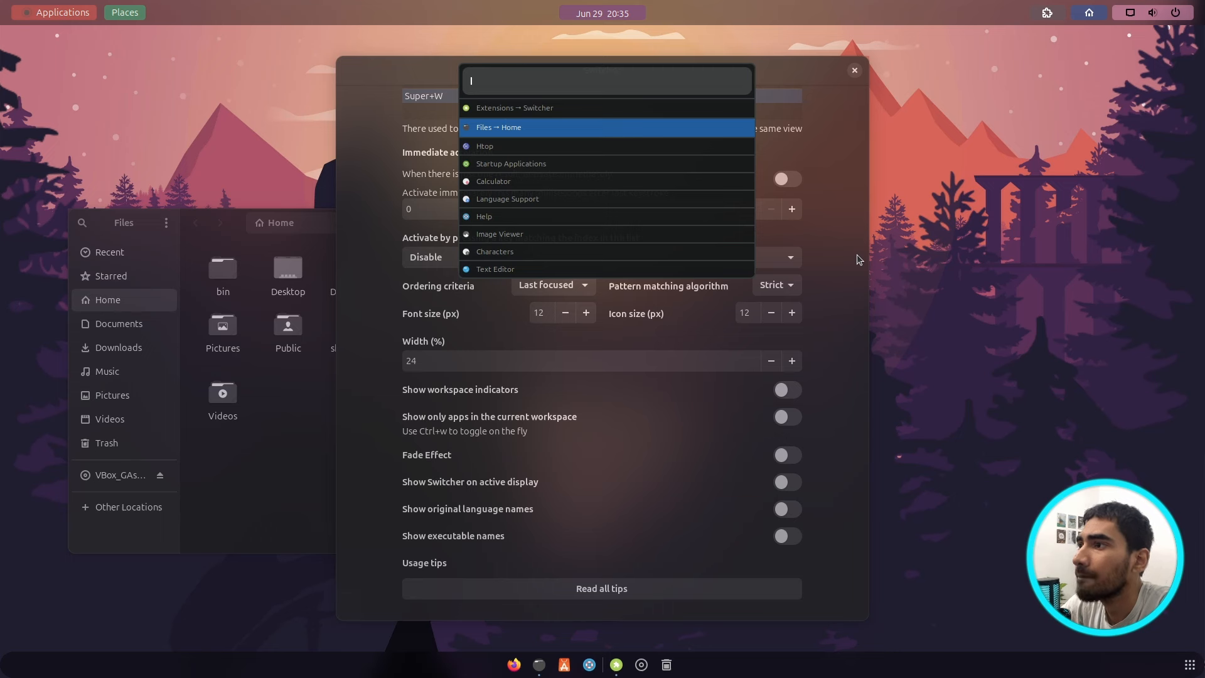
pyautogui.press('Escape')
# Step: Set the Switcher's width to 28% after previewing the launcher at 33% and 23%
pyautogui.click(791, 360)
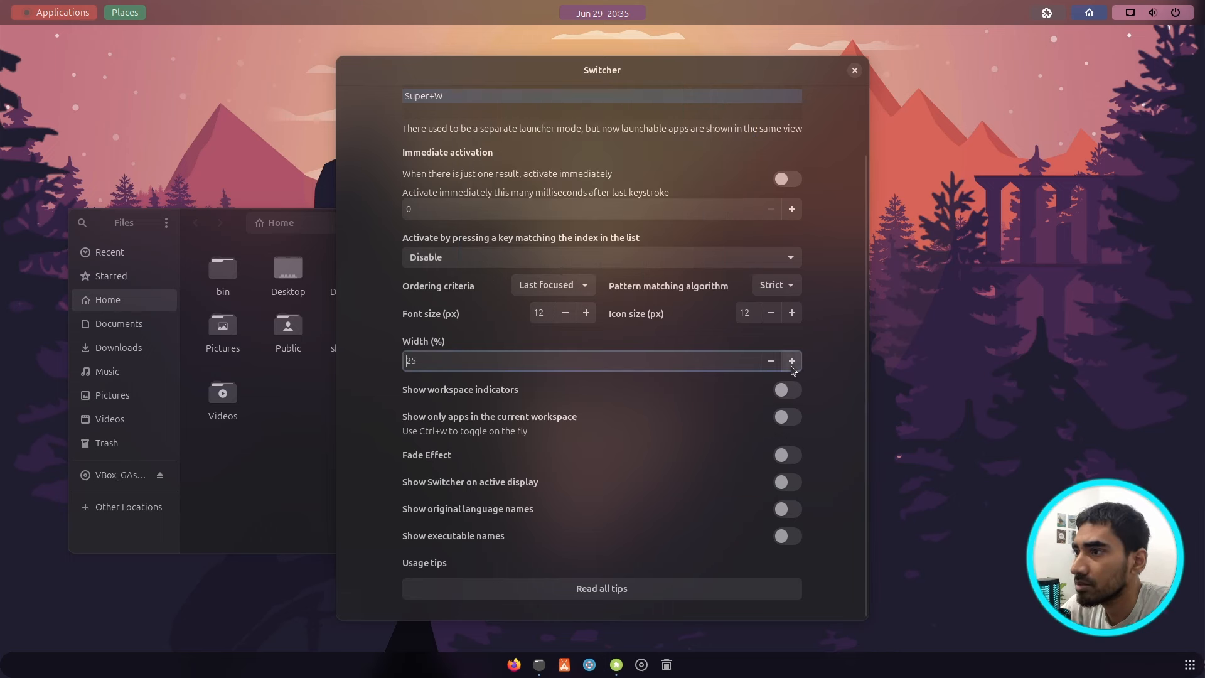
pyautogui.press('super+w')
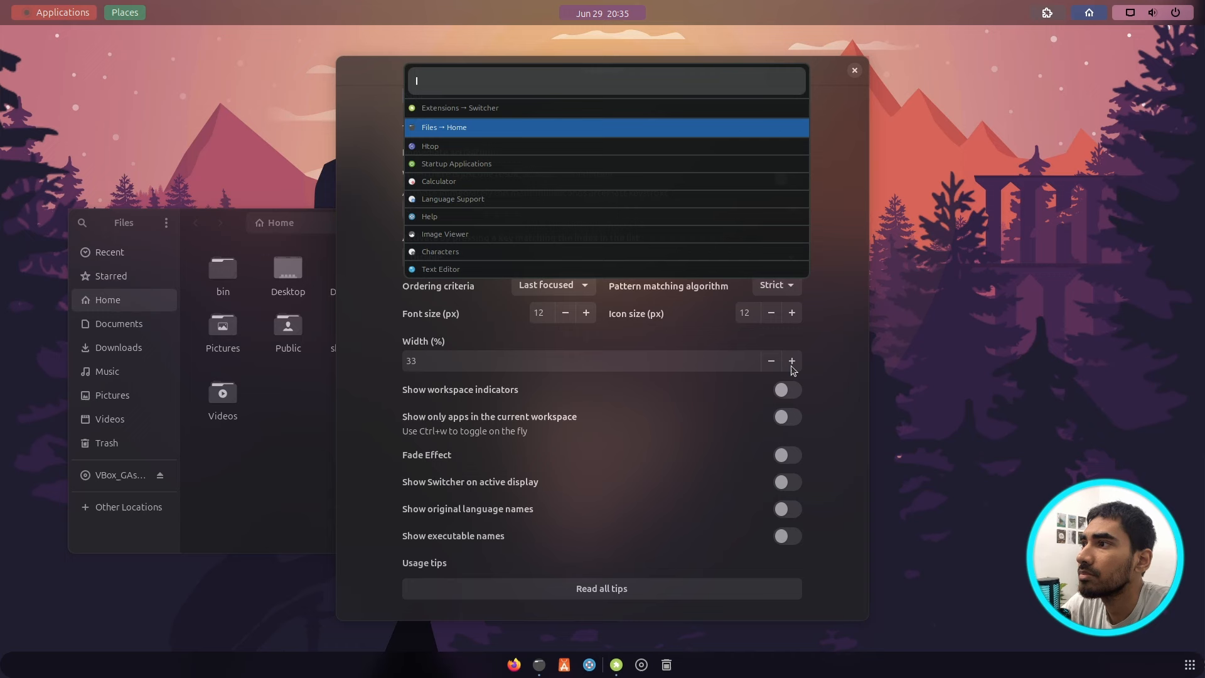
pyautogui.press('Escape')
pyautogui.click(772, 361)
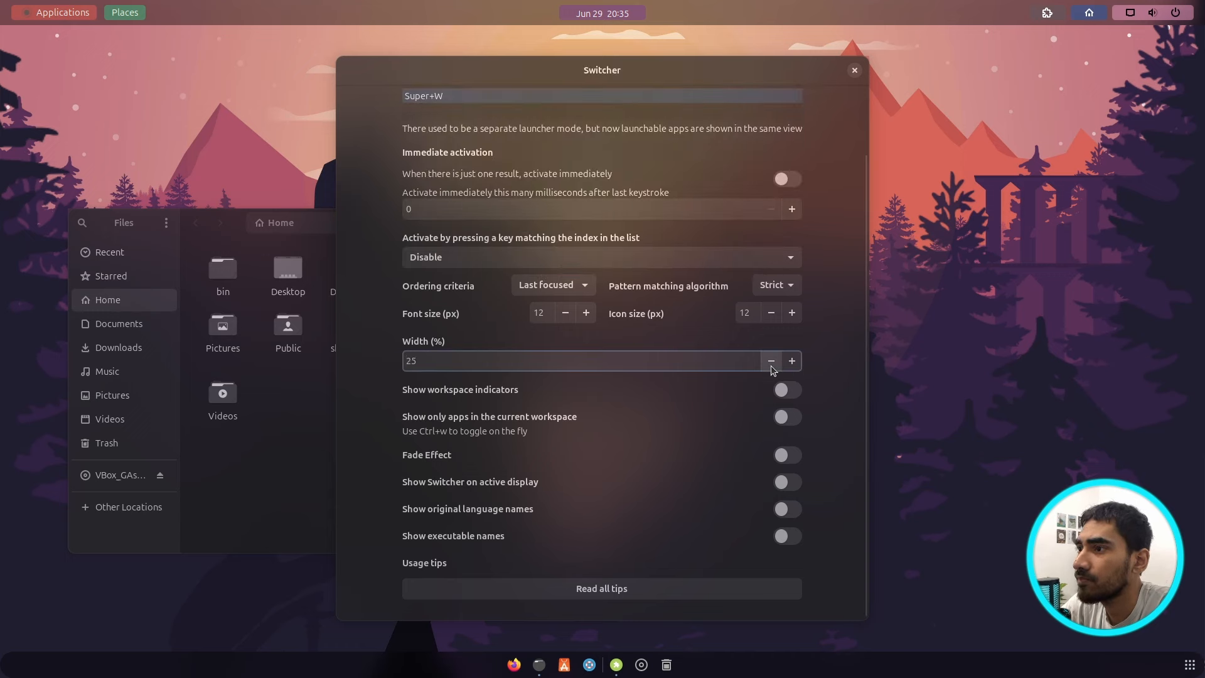
pyautogui.press('super+w')
pyautogui.press('Escape')
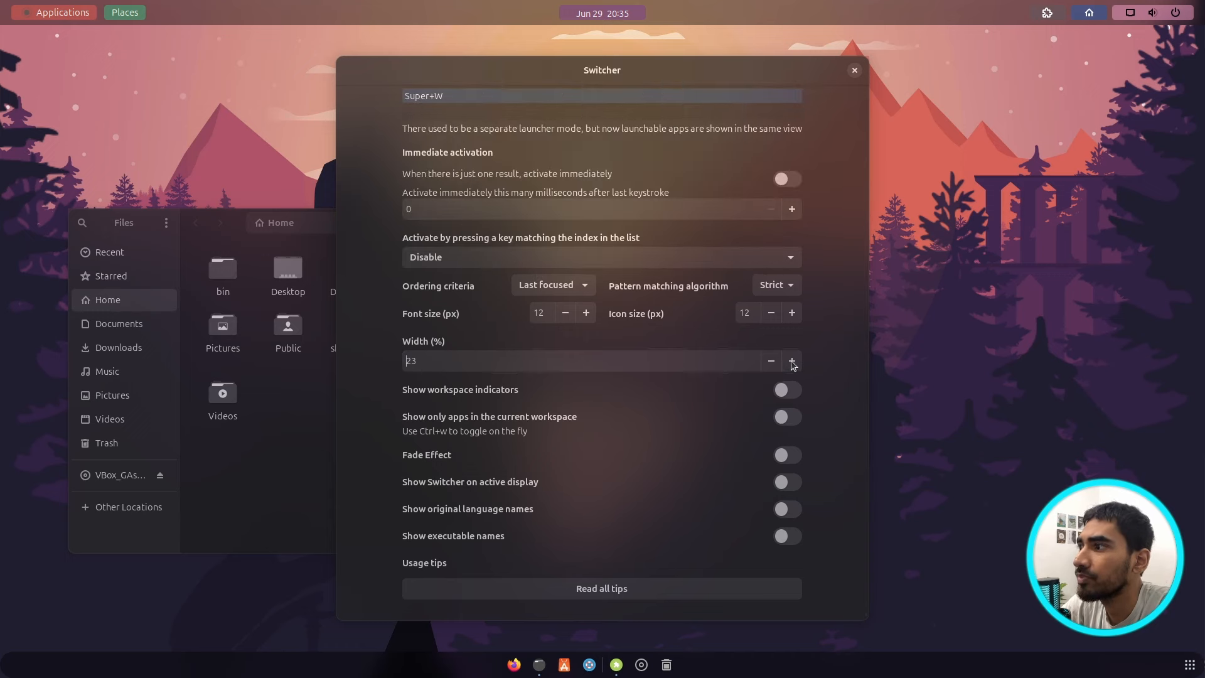
pyautogui.click(792, 361)
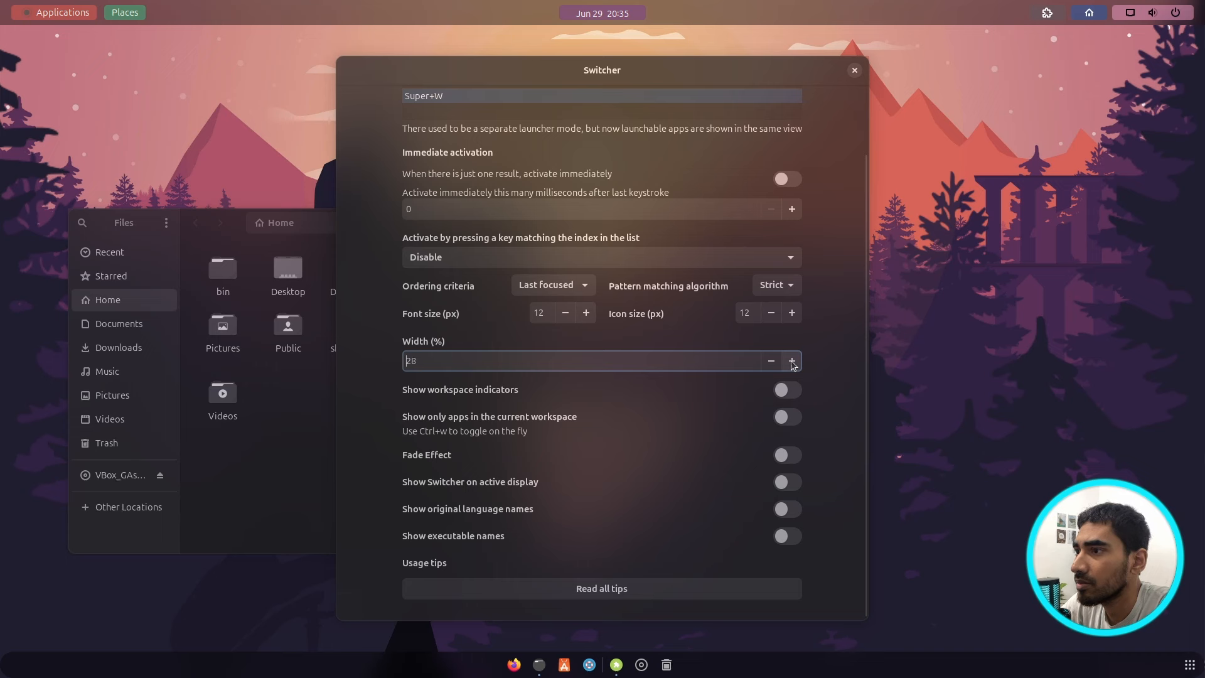
# Step: Raise the Switcher's font size to 14 px and preview the launcher
pyautogui.click(584, 314)
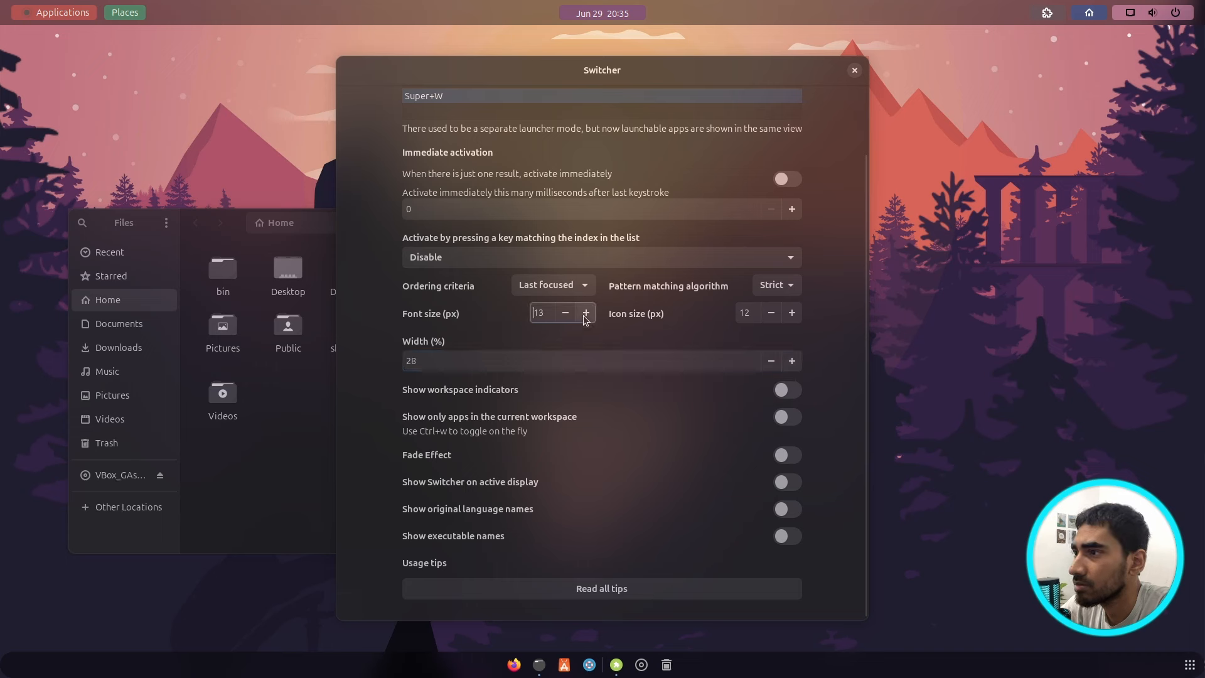
pyautogui.press('super+w')
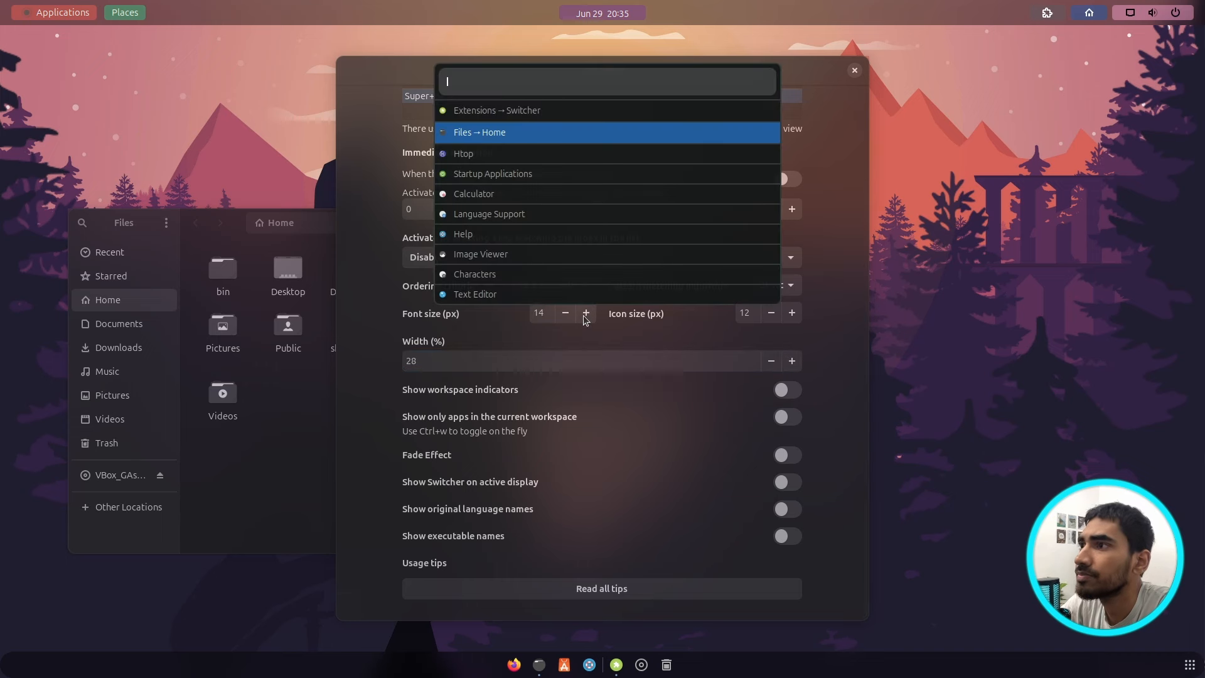
pyautogui.press('Escape')
# Step: Raise the Switcher's icon size to 16 px and preview the launcher
pyautogui.click(792, 313)
pyautogui.click(792, 313)
pyautogui.click(791, 312)
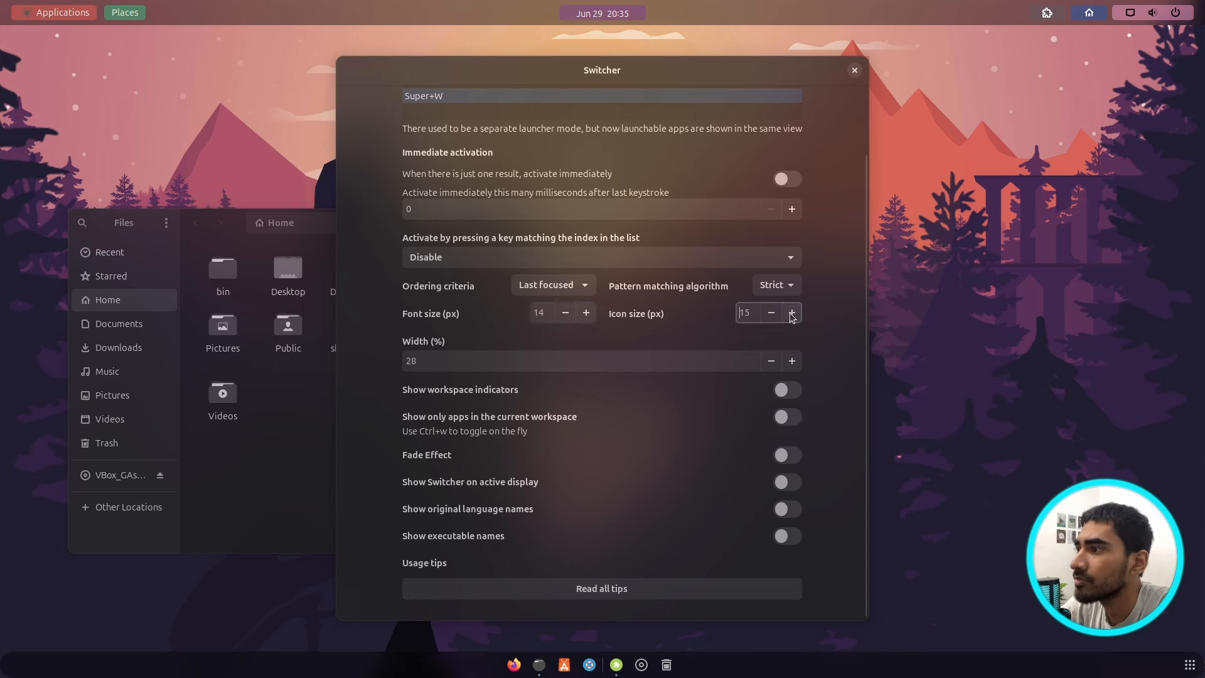
pyautogui.press('super+w')
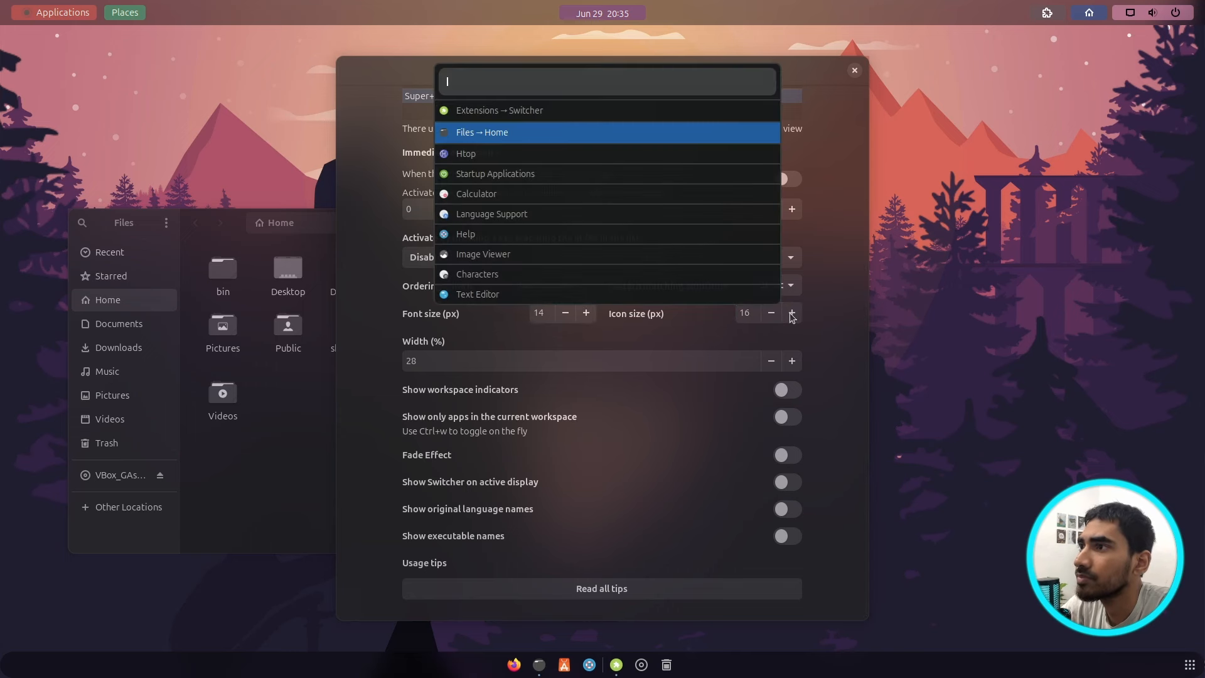
pyautogui.press('Escape')
# Step: Increase the Switcher's icon size to 22 px, check the launcher, and close the Switcher preferences
pyautogui.click(791, 313)
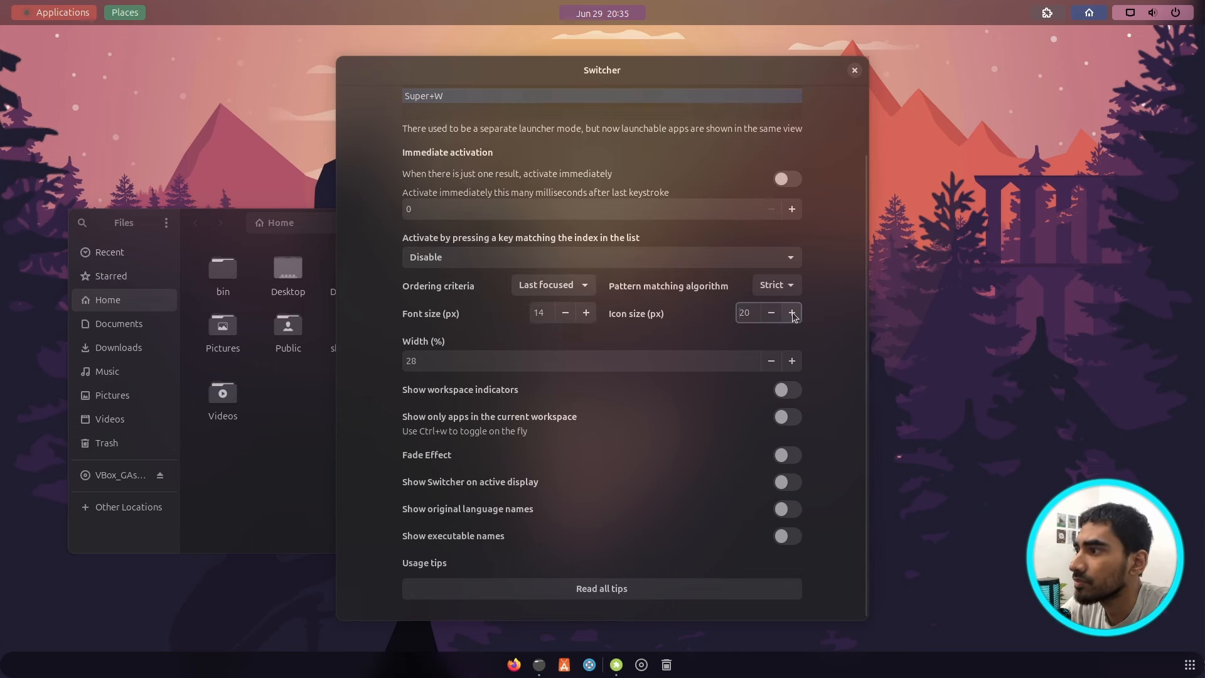
pyautogui.press('super+w')
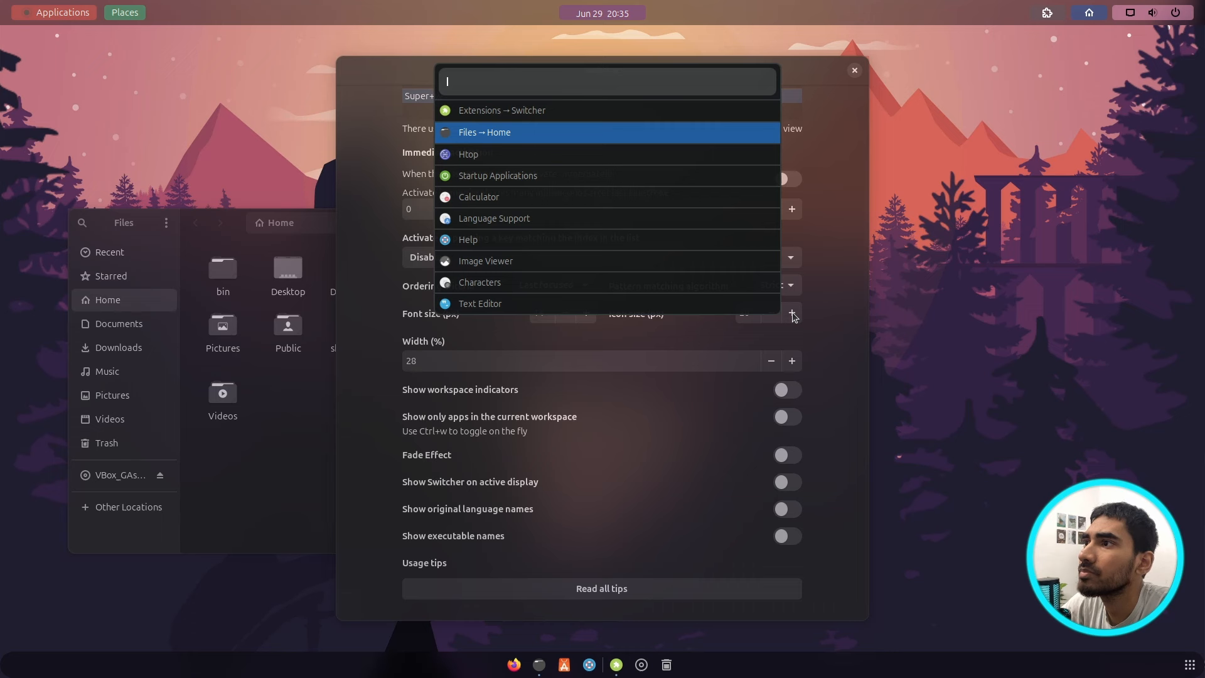
pyautogui.press('Escape')
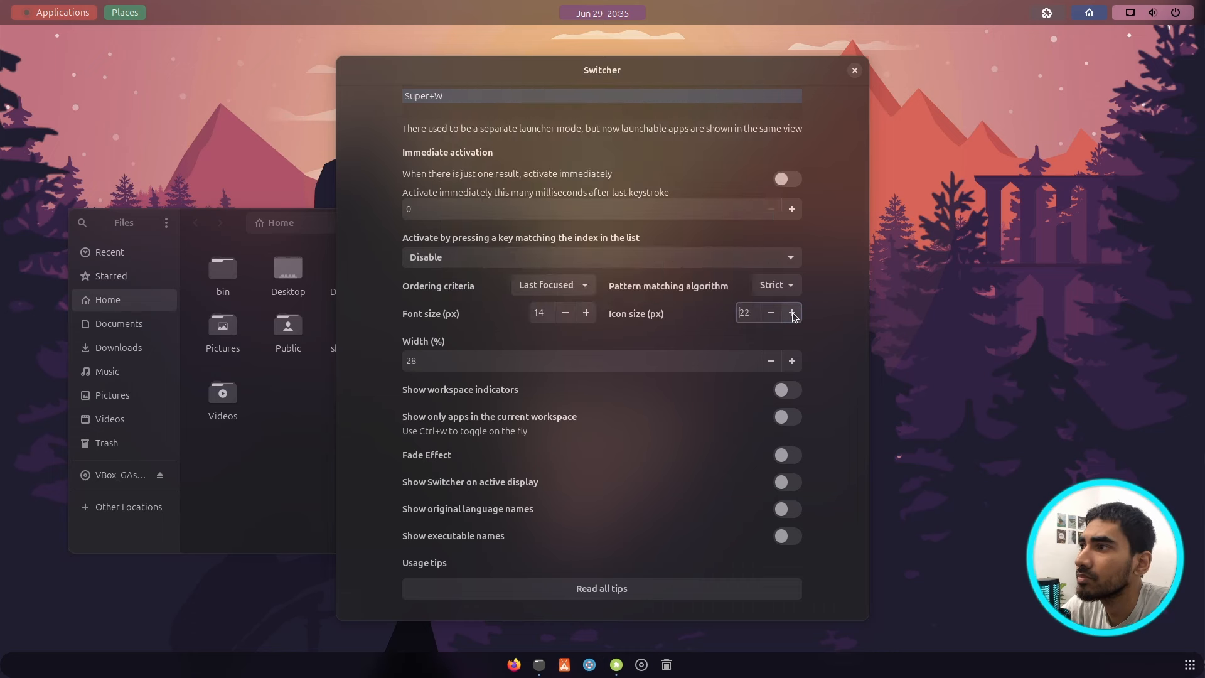
pyautogui.press('super+w')
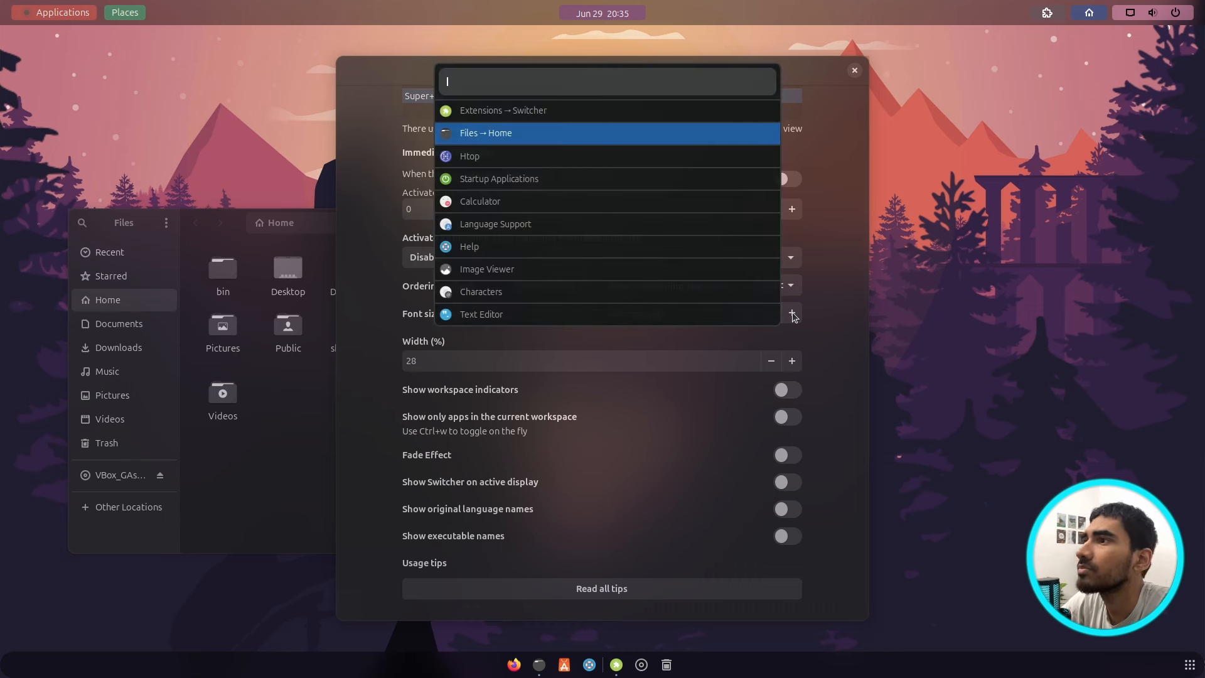
pyautogui.press('Escape')
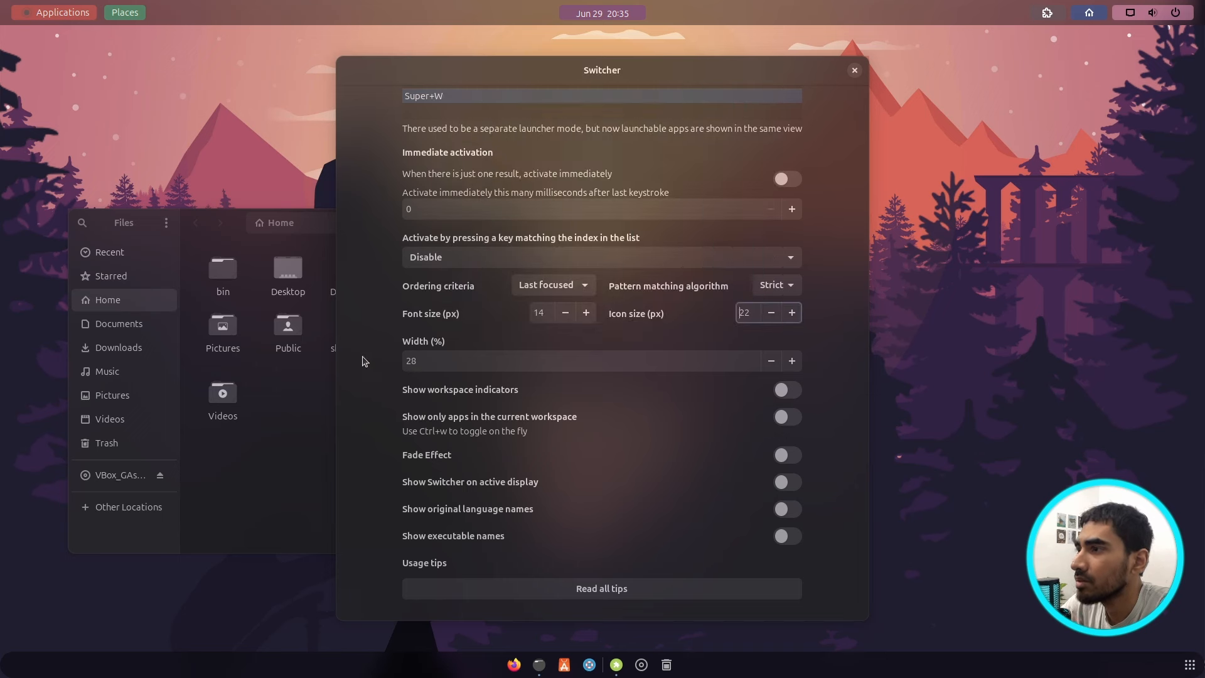
pyautogui.click(854, 70)
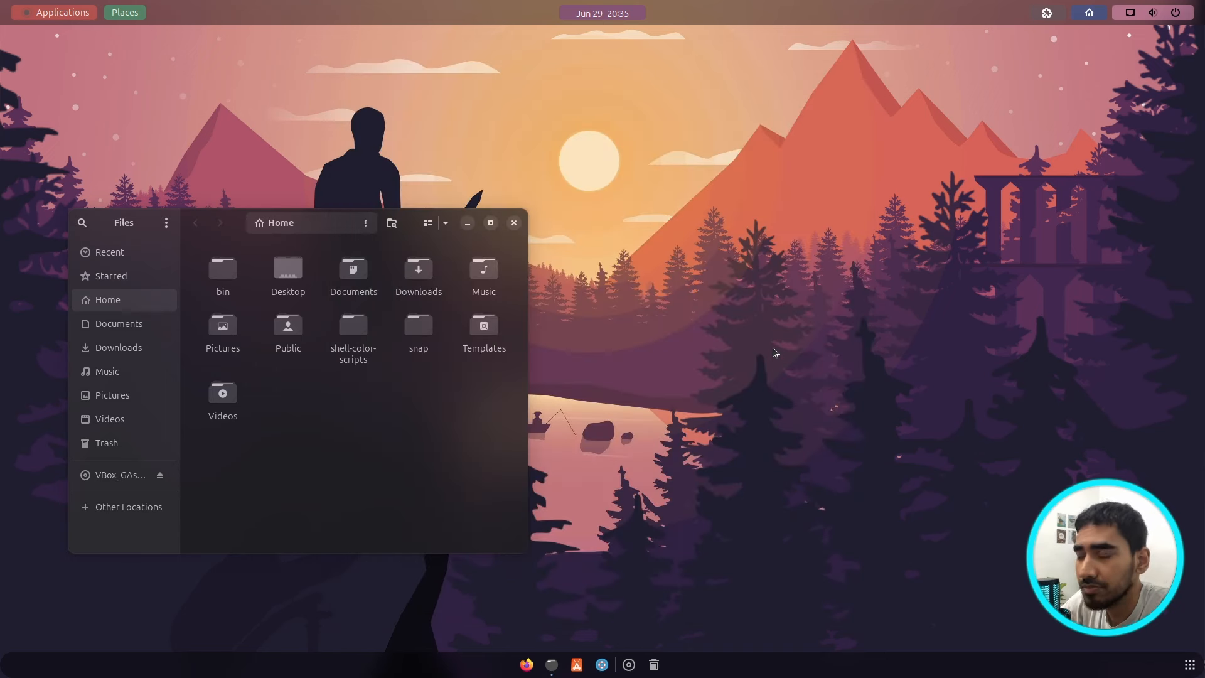
# Step: Launch Terminal by searching the Switcher for "ter" and move its window partly over the Files window
pyautogui.press('super+w')
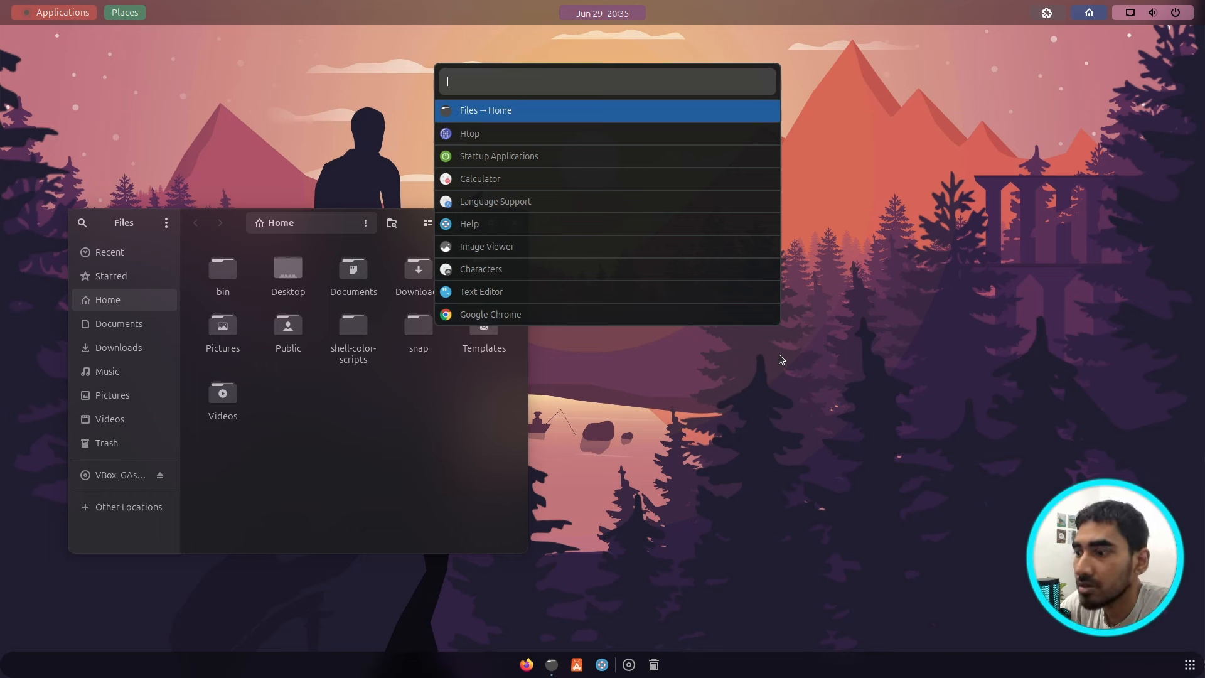
pyautogui.write('ter')
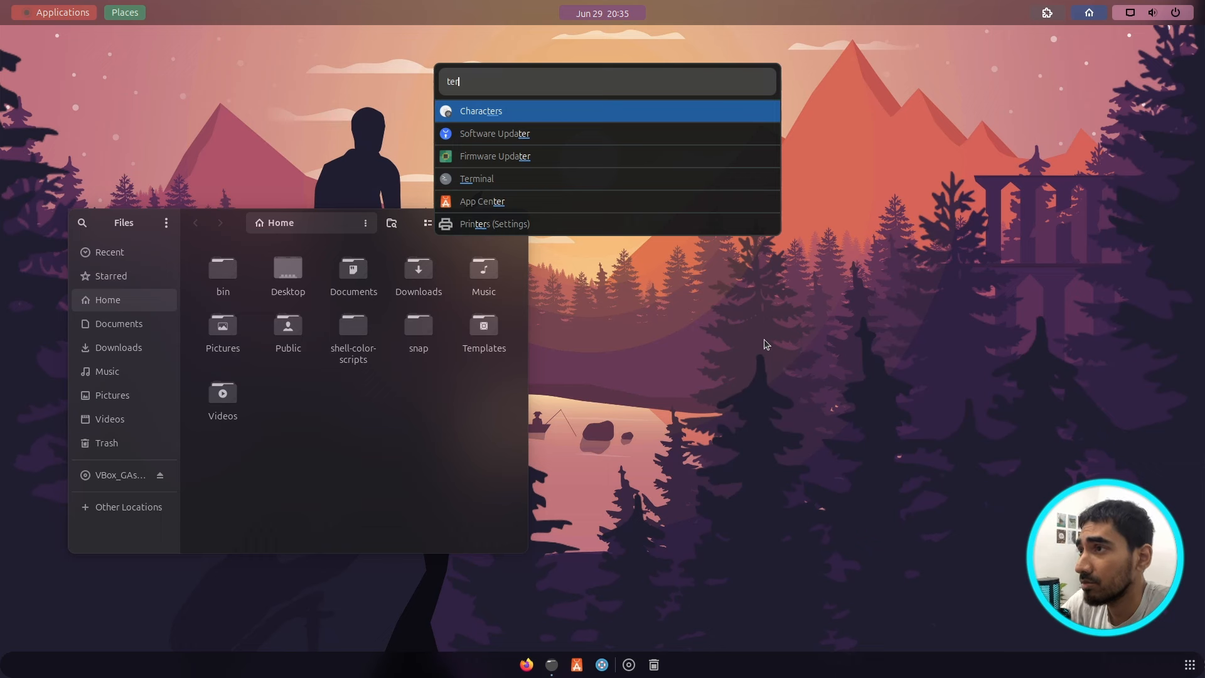
pyautogui.click(537, 178)
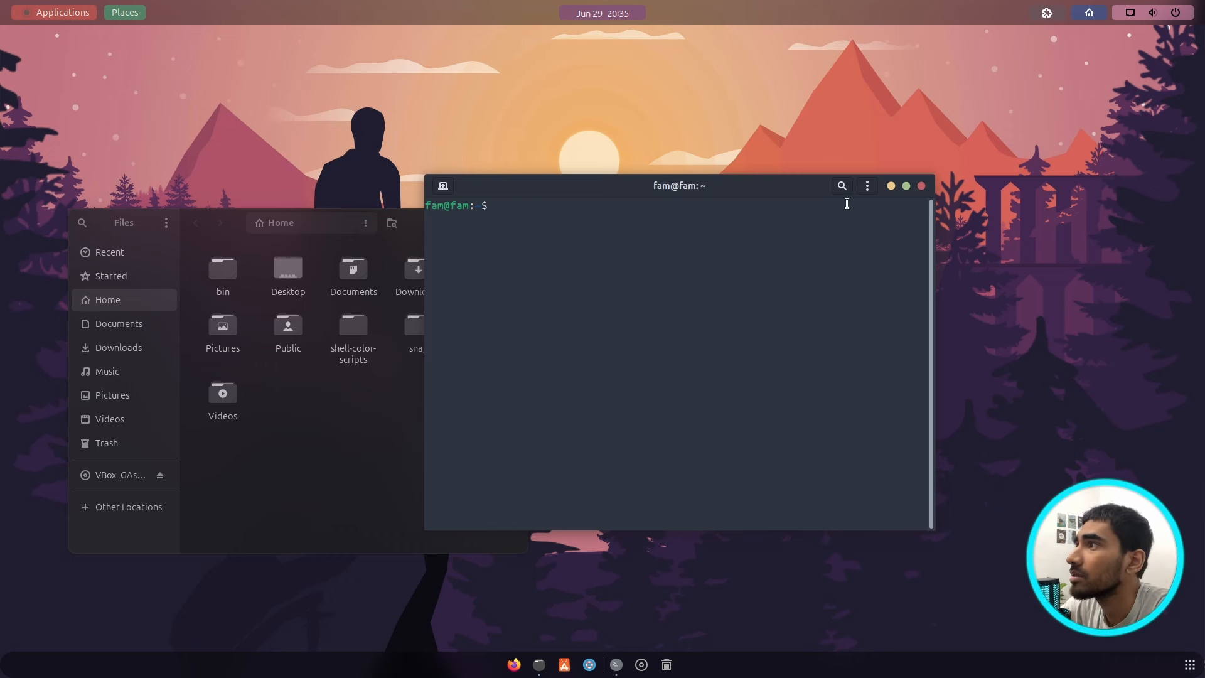
pyautogui.moveTo(771, 185); pyautogui.dragTo(642, 200)
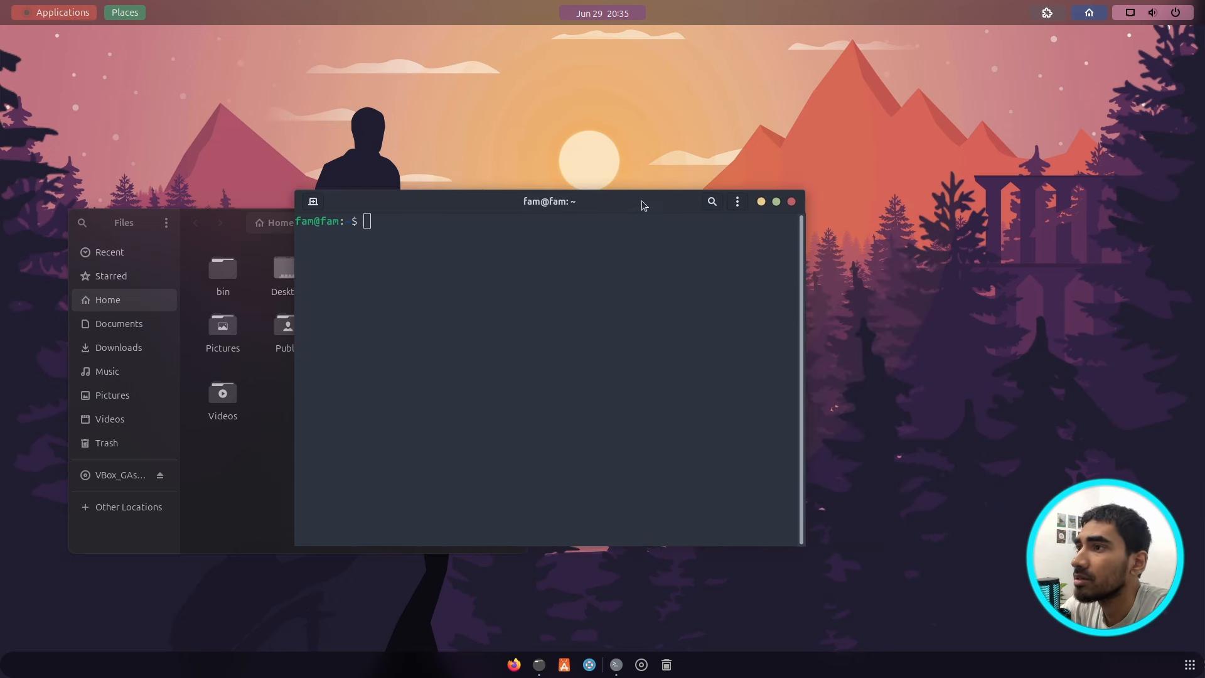
# Step: Turn off Panel blur in the Blur my Shell preferences and shift that window off the Terminal
pyautogui.click(1047, 13)
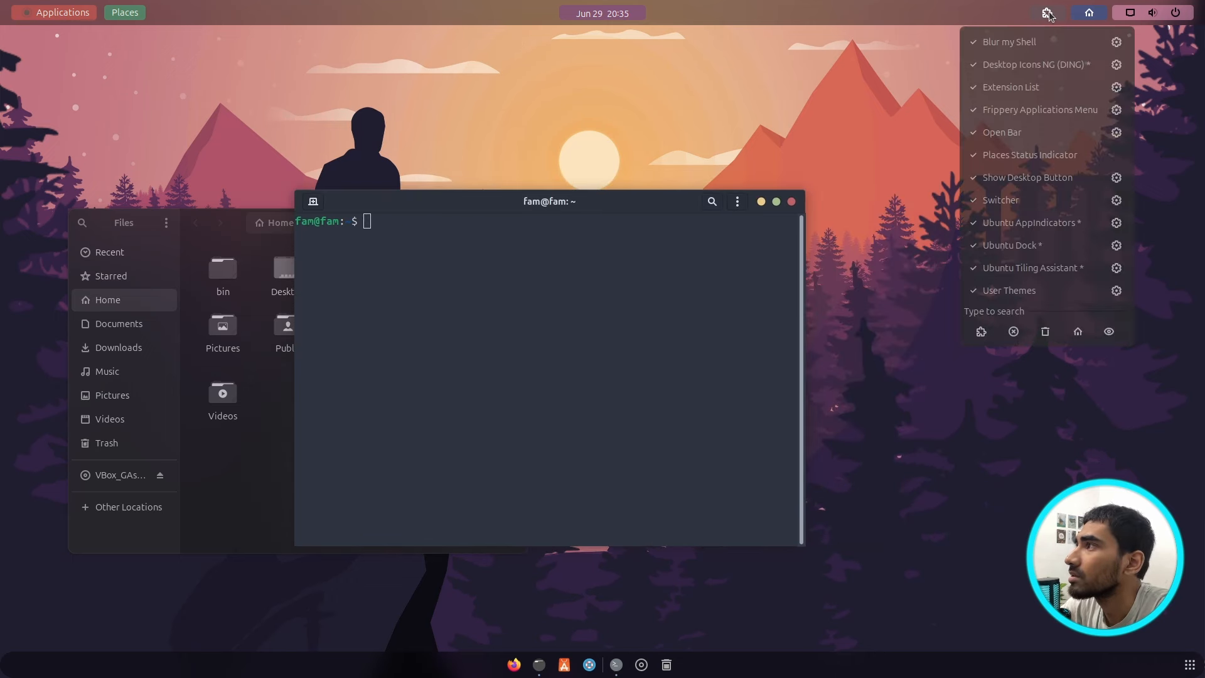
pyautogui.click(1116, 42)
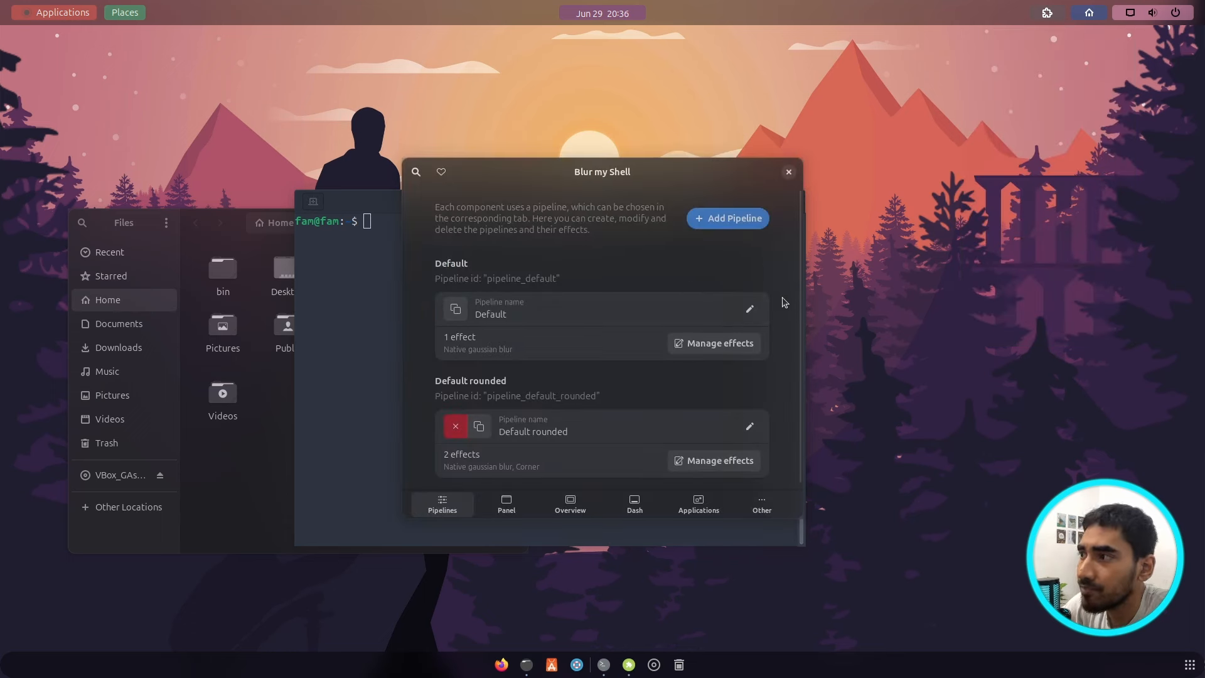
pyautogui.click(520, 511)
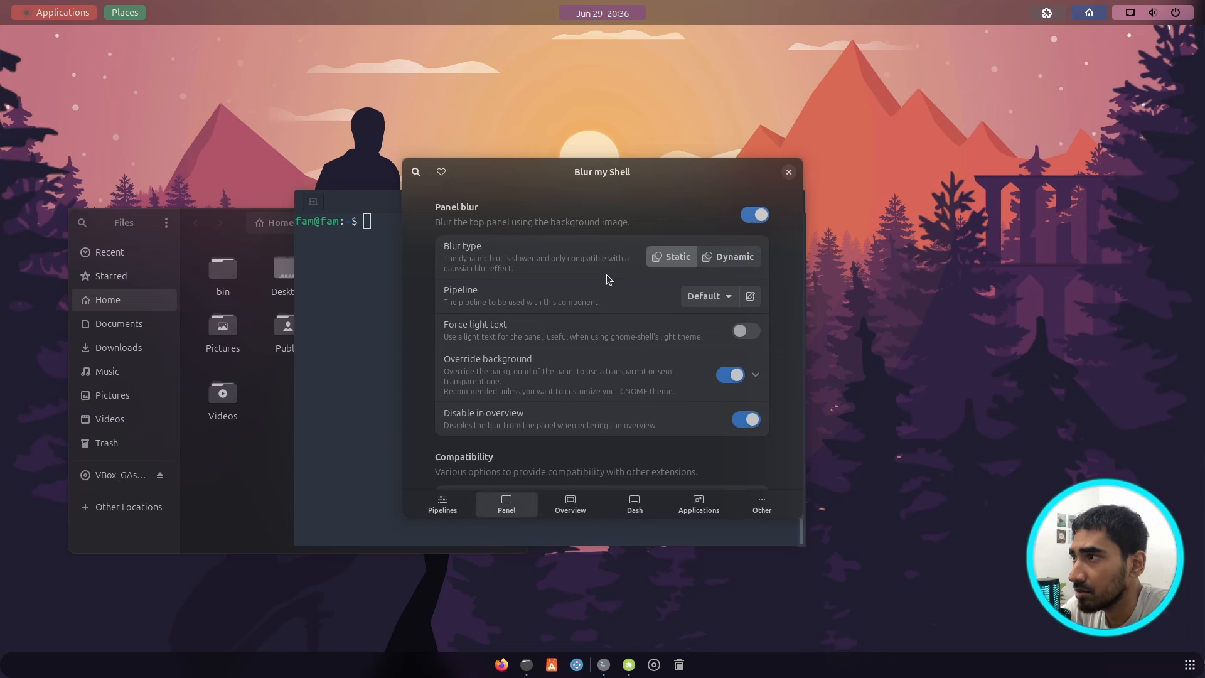
pyautogui.click(755, 213)
pyautogui.moveTo(580, 167); pyautogui.dragTo(676, 155)
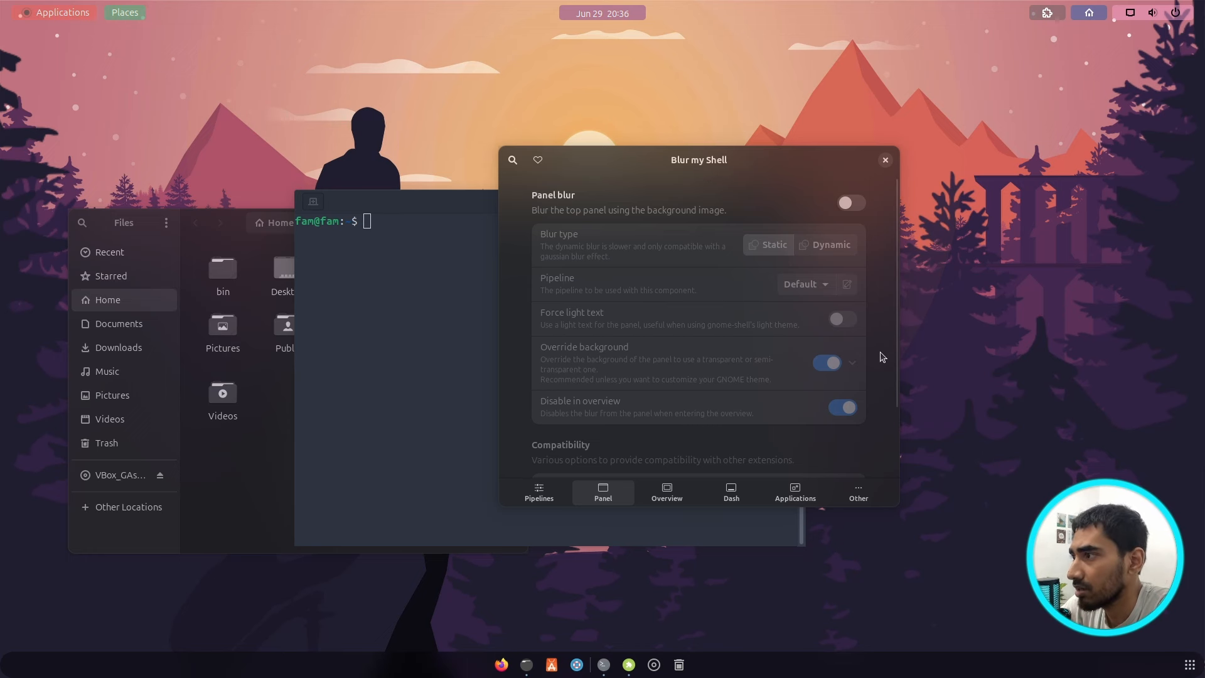
# Step: Check the unblurred top panel and its calendar popup, and close the Blur my Shell preferences
pyautogui.scroll(-3, 882, 354)
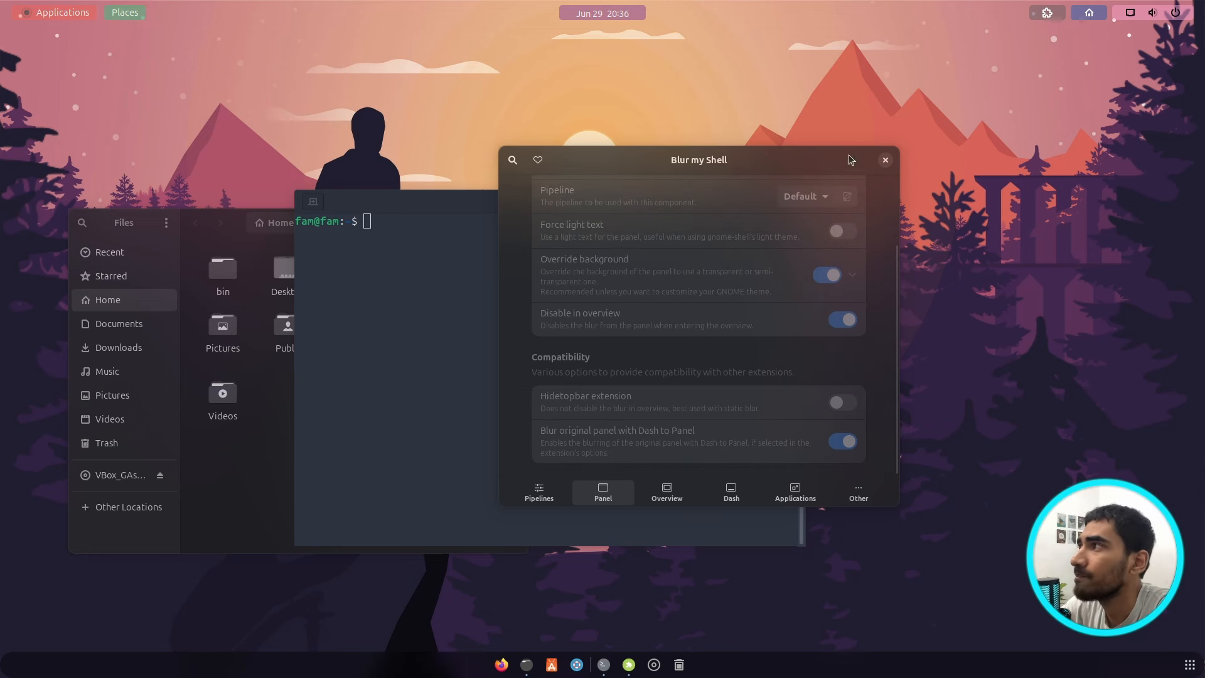
pyautogui.moveTo(793, 162); pyautogui.dragTo(899, 149)
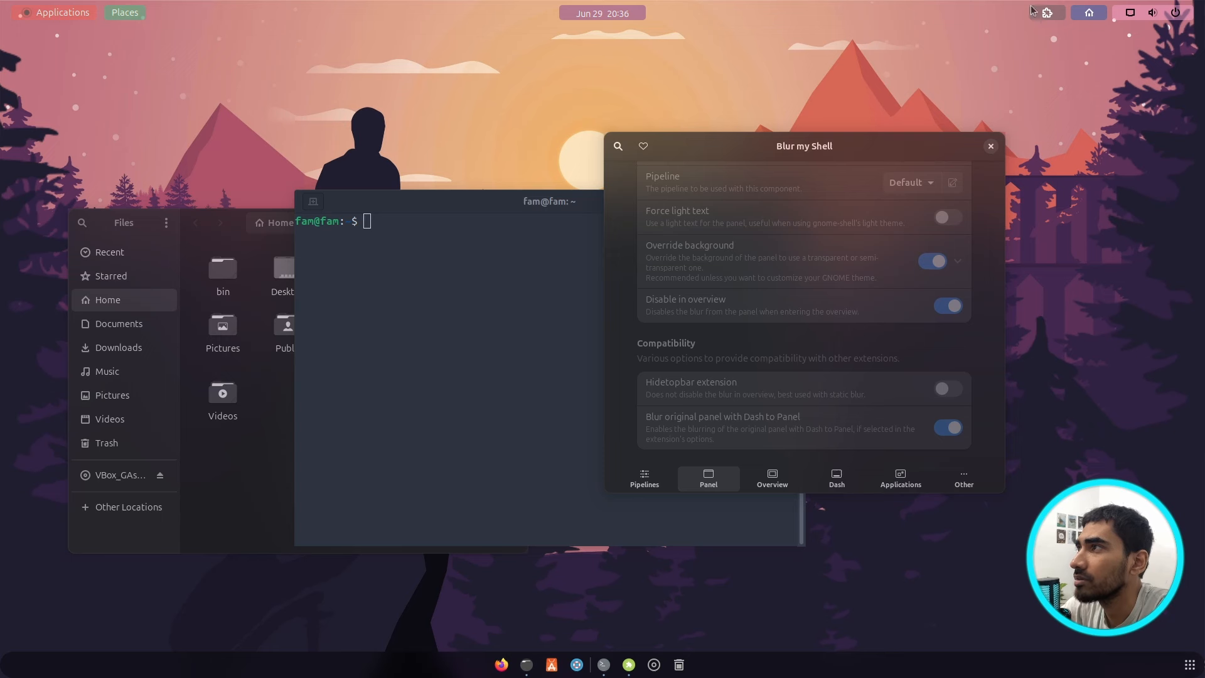
pyautogui.click(617, 11)
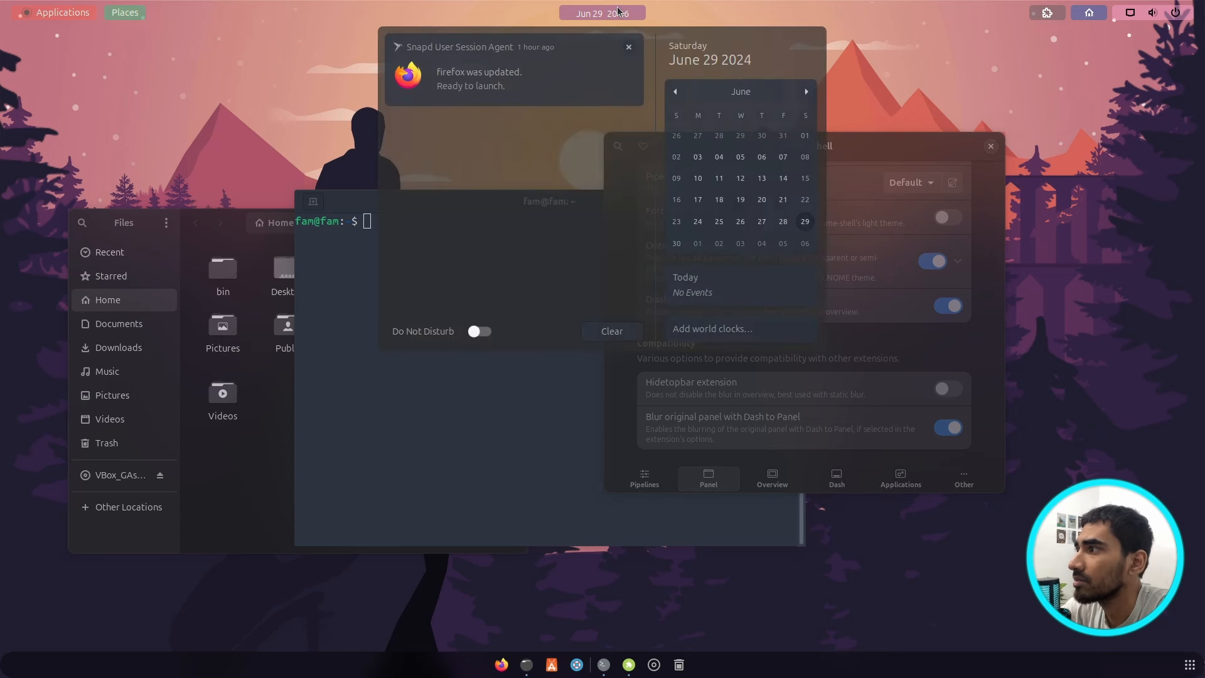
pyautogui.click(618, 11)
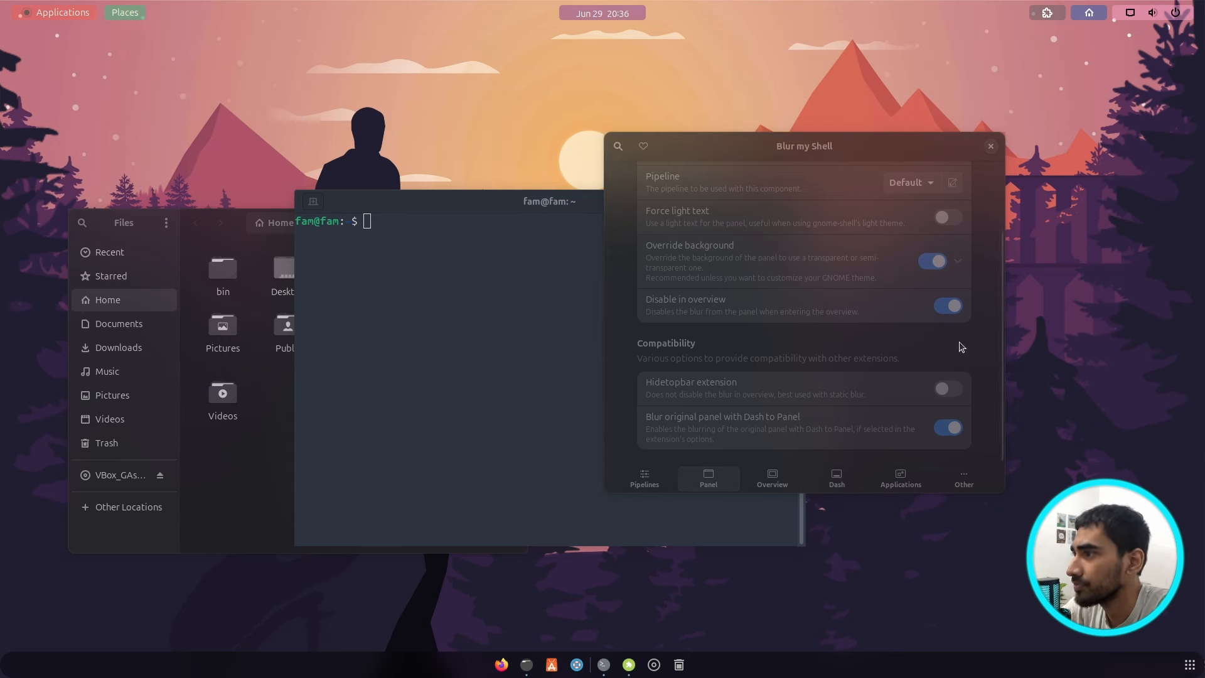
pyautogui.scroll(3, 966, 348)
pyautogui.click(959, 189)
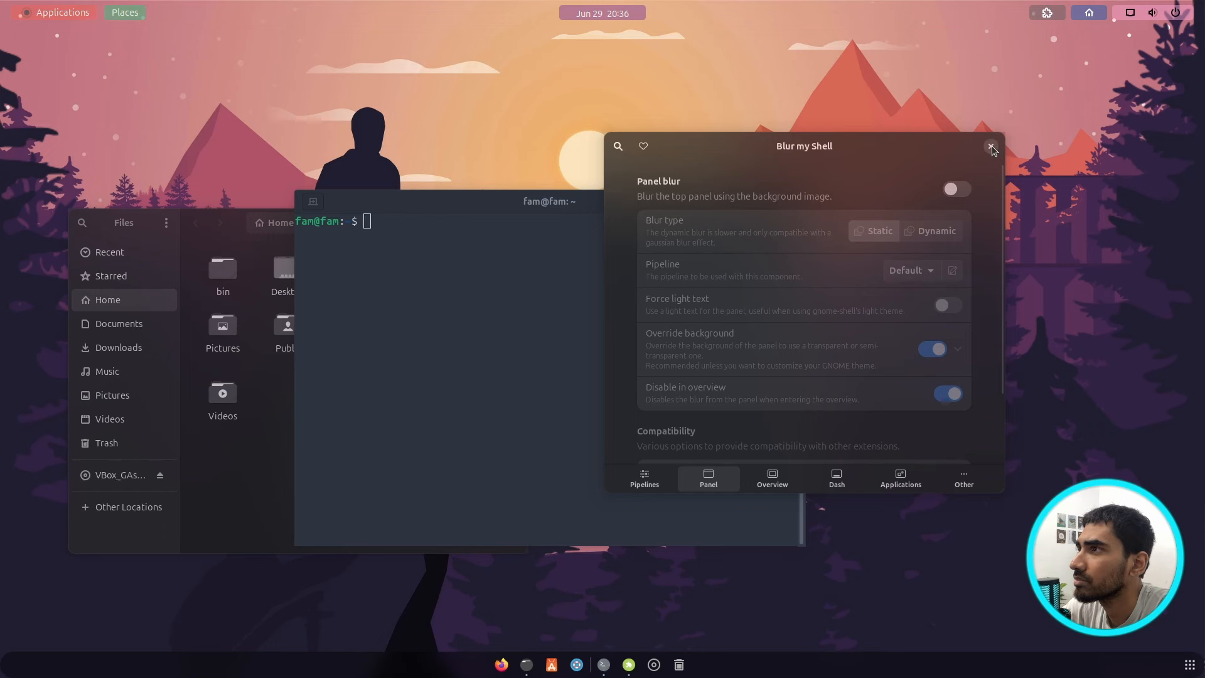
pyautogui.click(990, 146)
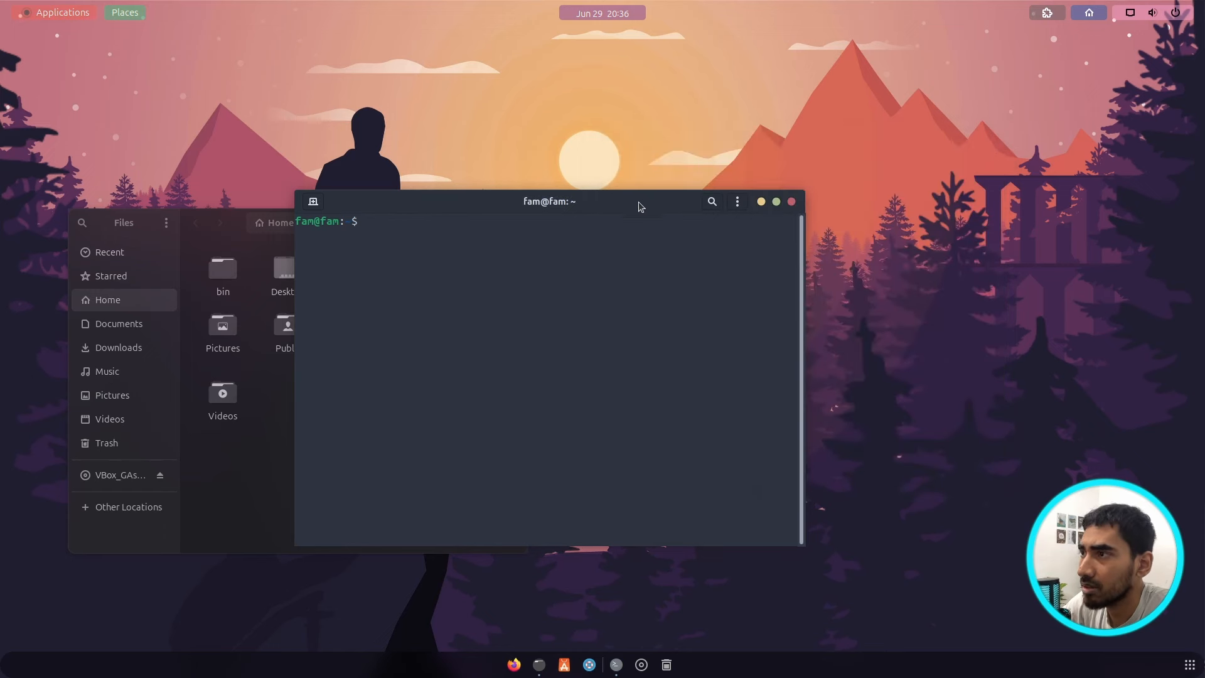
# Step: Add the Terminal window to the Applications blur whitelist in Blur my Shell and close the preferences
pyautogui.moveTo(640, 207); pyautogui.dragTo(403, 212)
pyautogui.click(1046, 13)
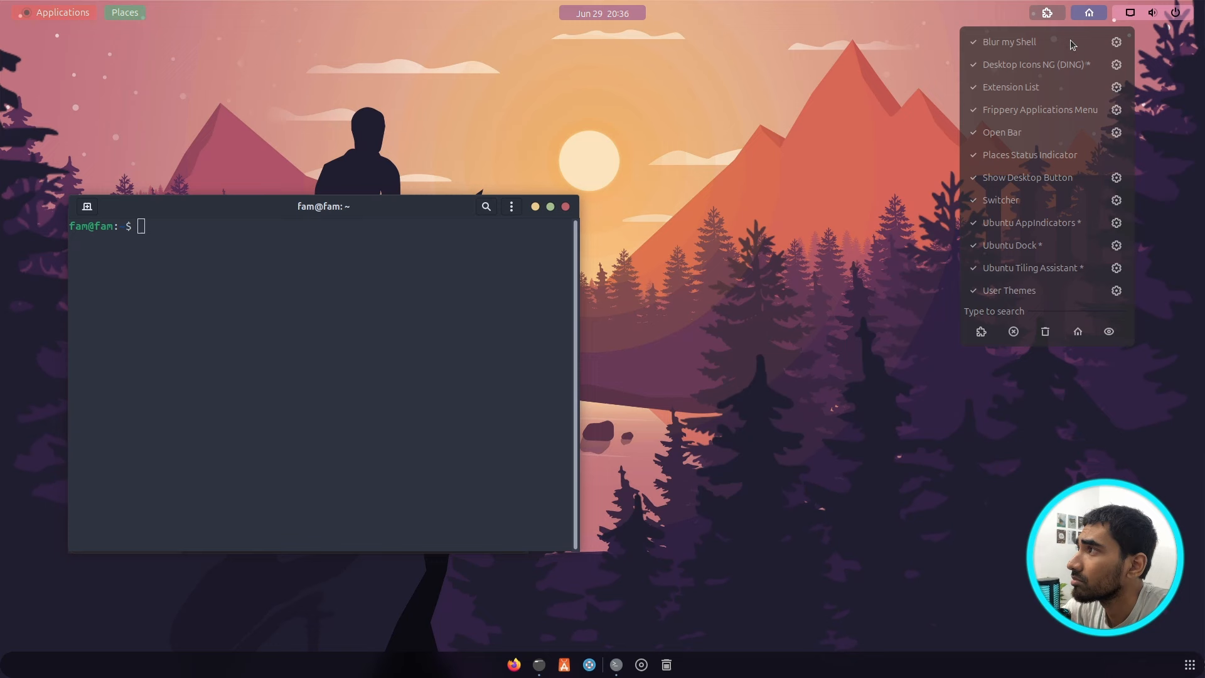
pyautogui.click(1116, 42)
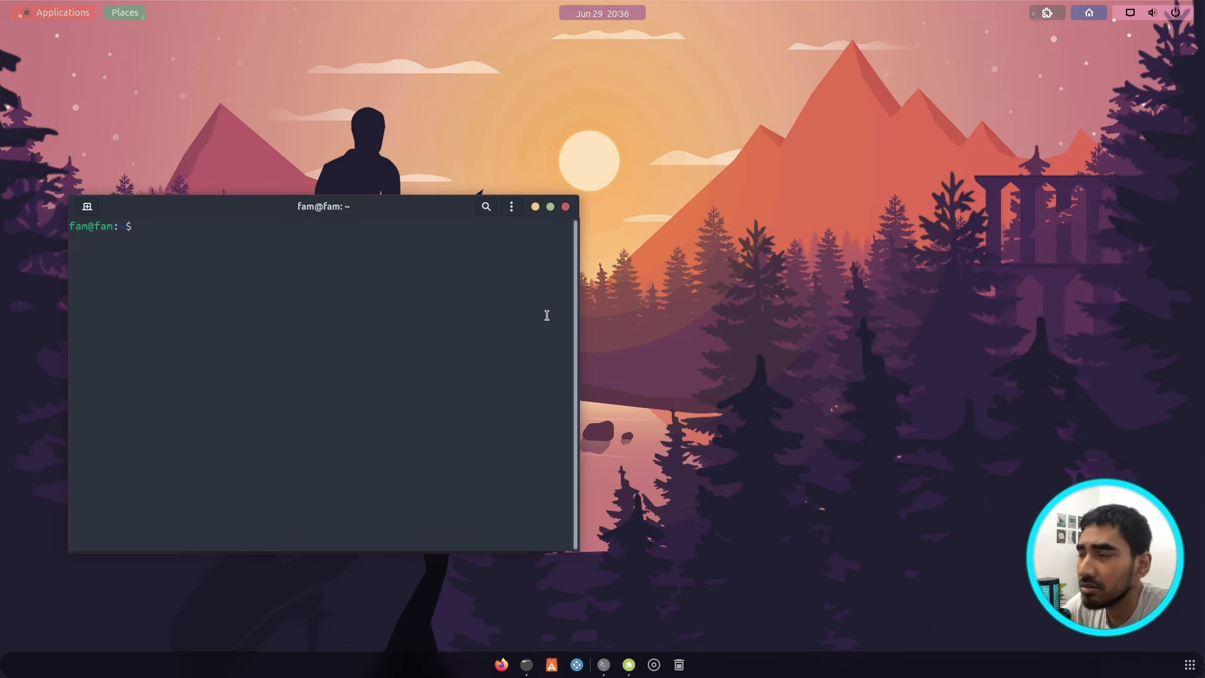
pyautogui.moveTo(696, 175); pyautogui.dragTo(959, 152)
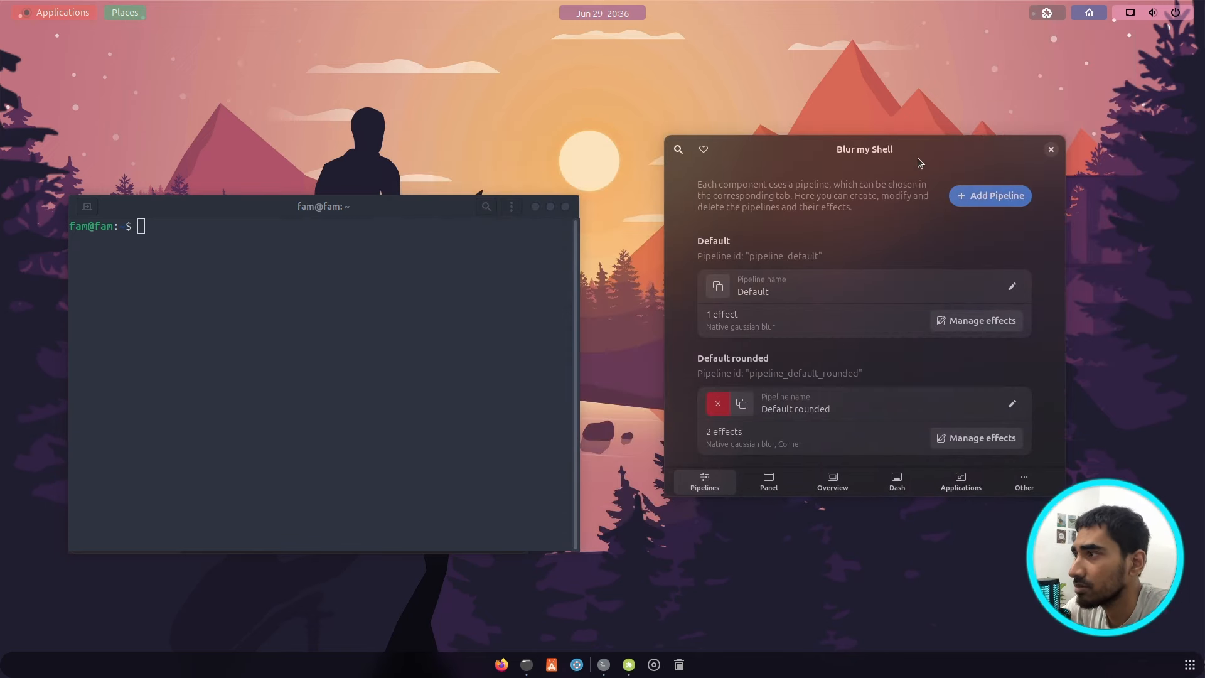
pyautogui.click(961, 482)
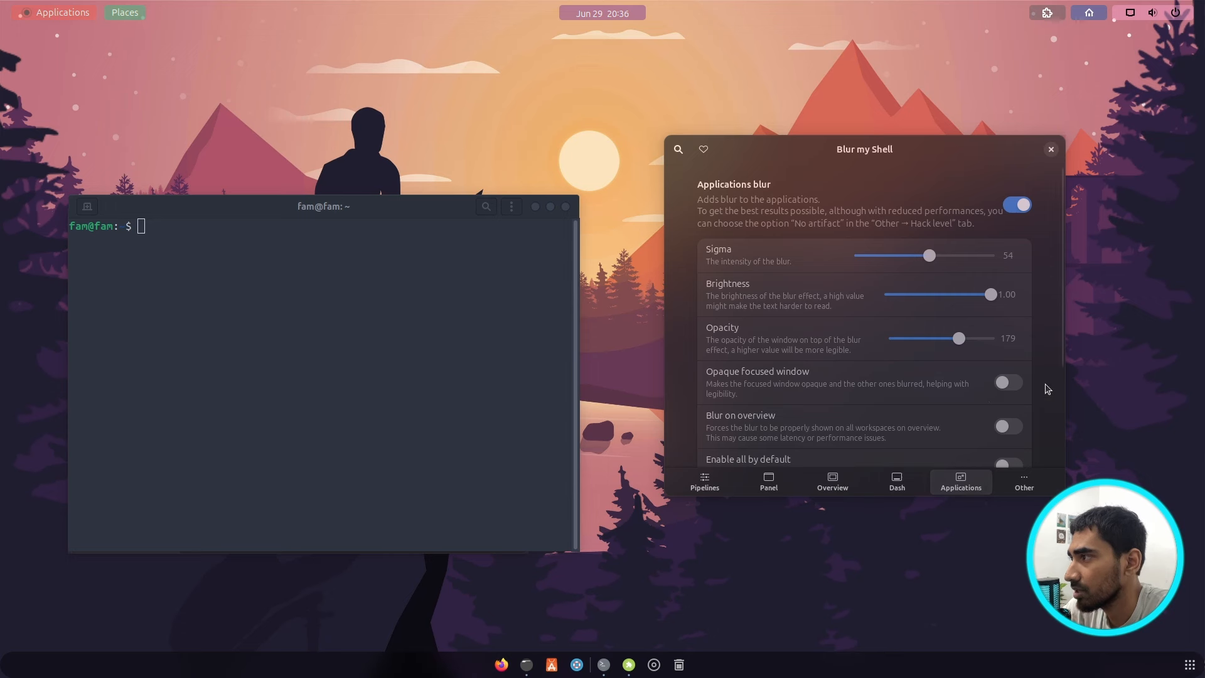
pyautogui.scroll(-5, 1029, 383)
pyautogui.click(993, 370)
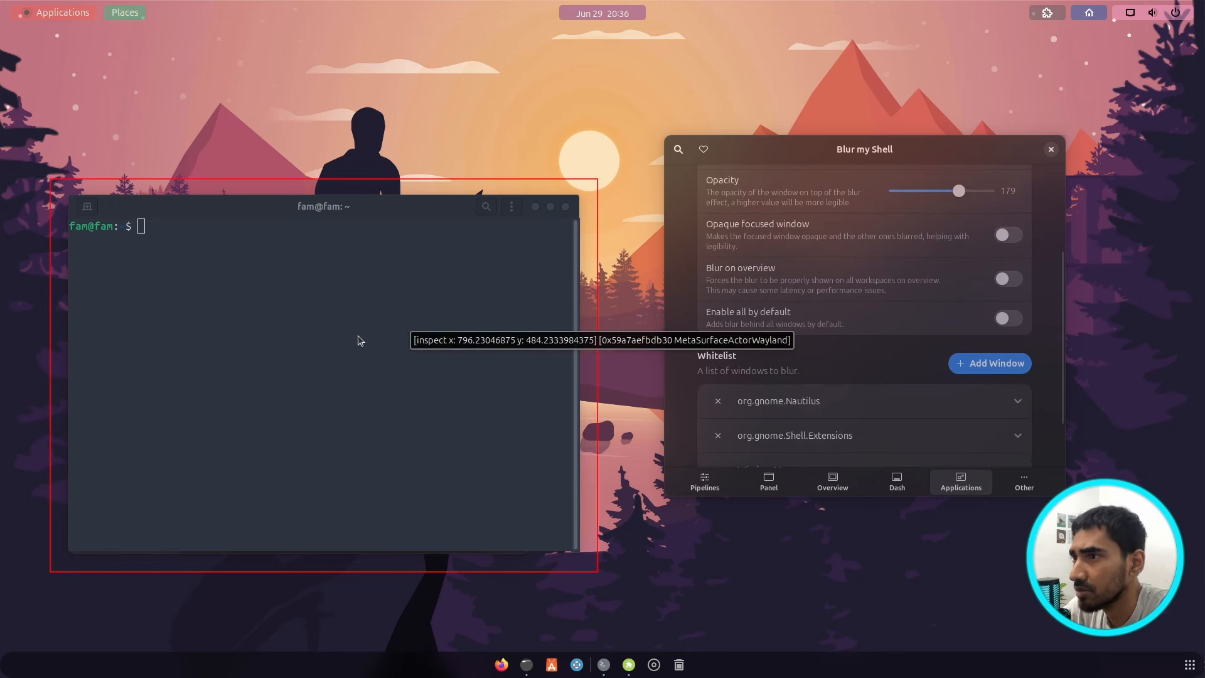
pyautogui.click(322, 347)
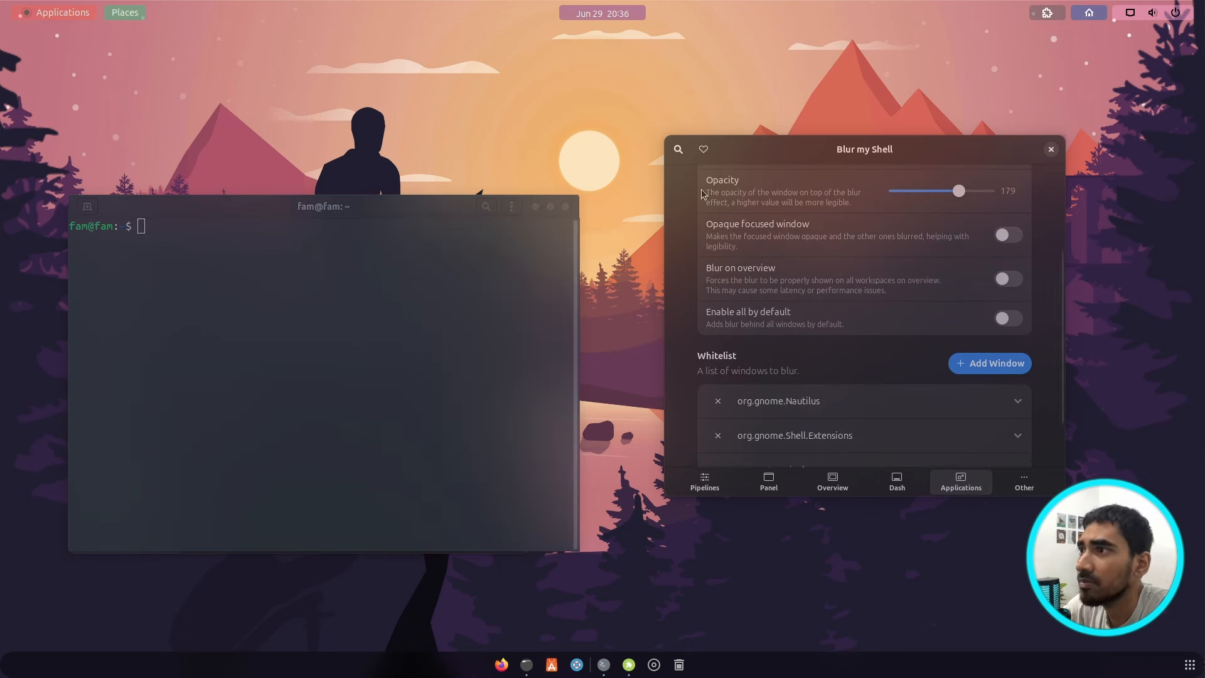
pyautogui.click(1051, 150)
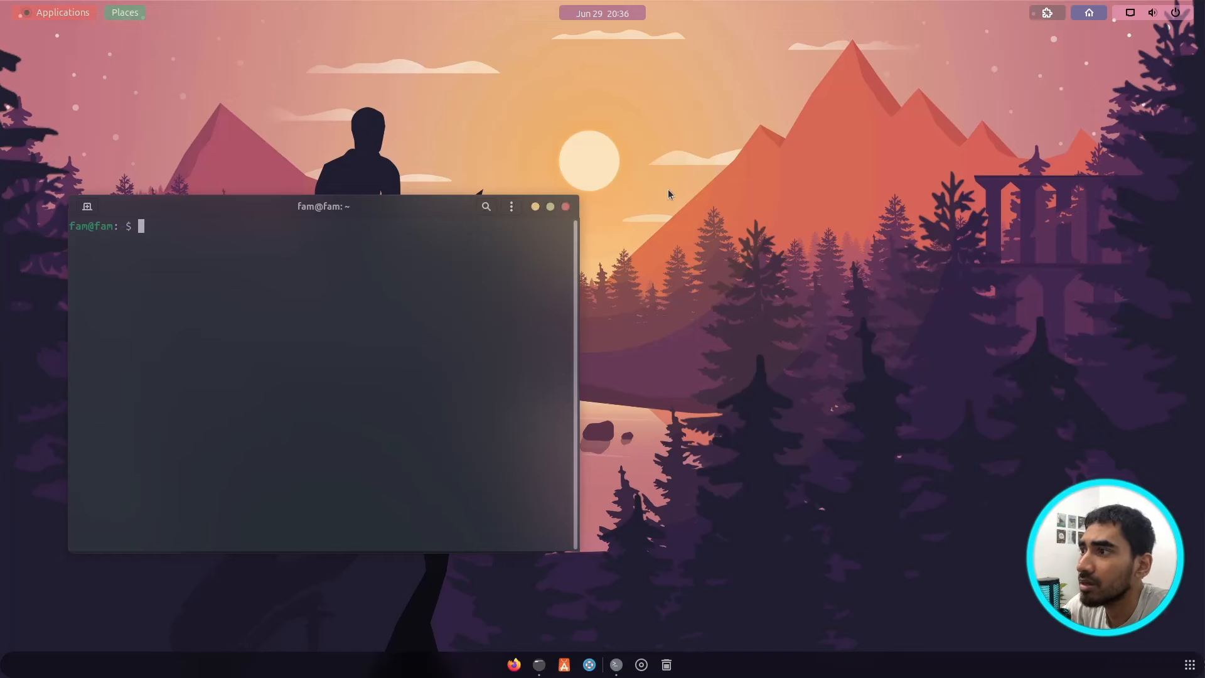
# Step: Turn off Show scrollbar in the Terminal's Unnamed profile preferences and close them
pyautogui.press('super+e')
pyautogui.rightClick(773, 300)
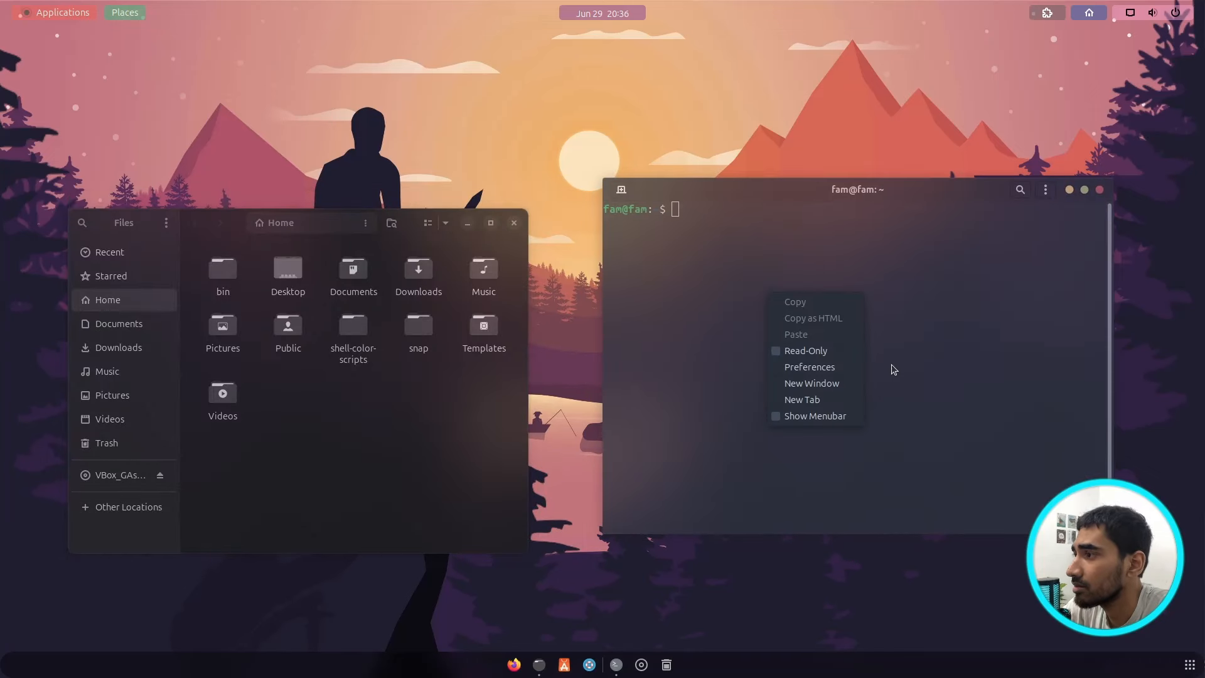
pyautogui.click(811, 382)
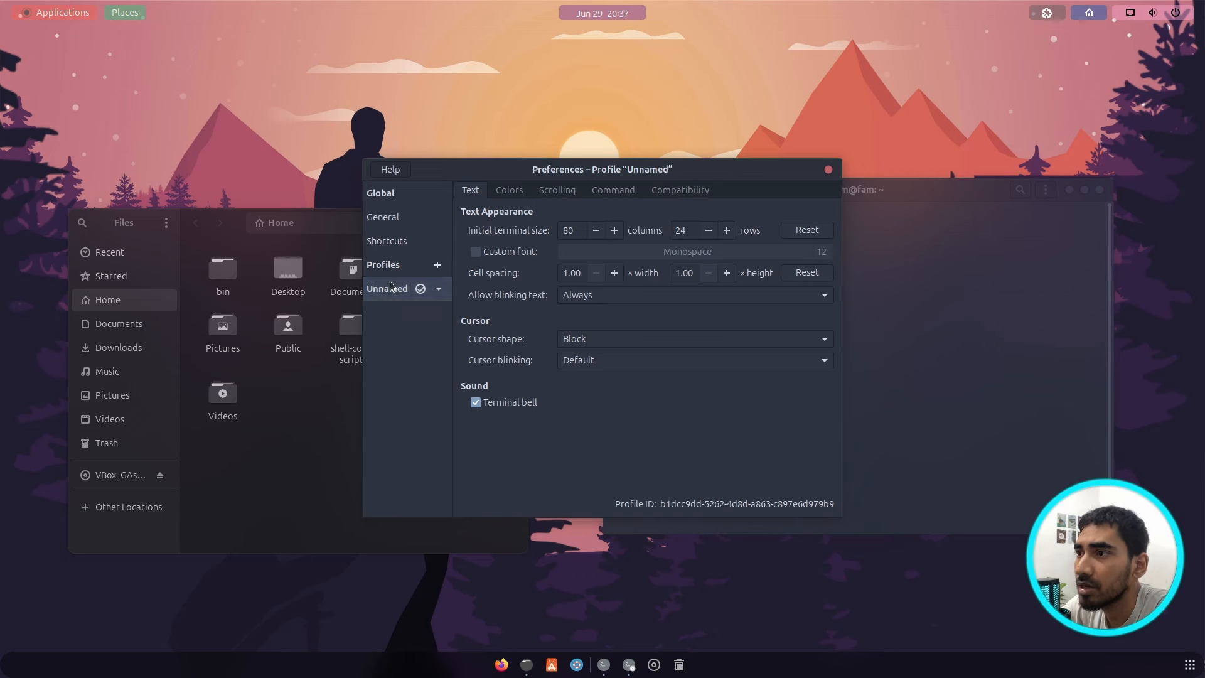
pyautogui.click(566, 191)
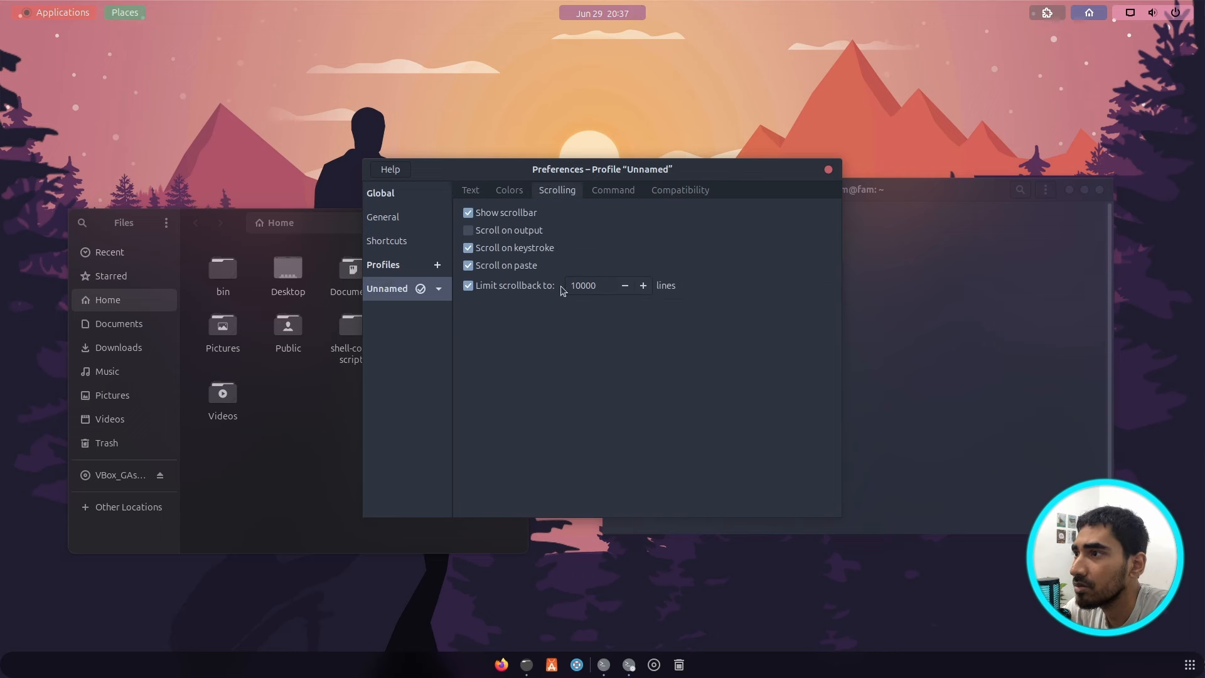
pyautogui.click(469, 213)
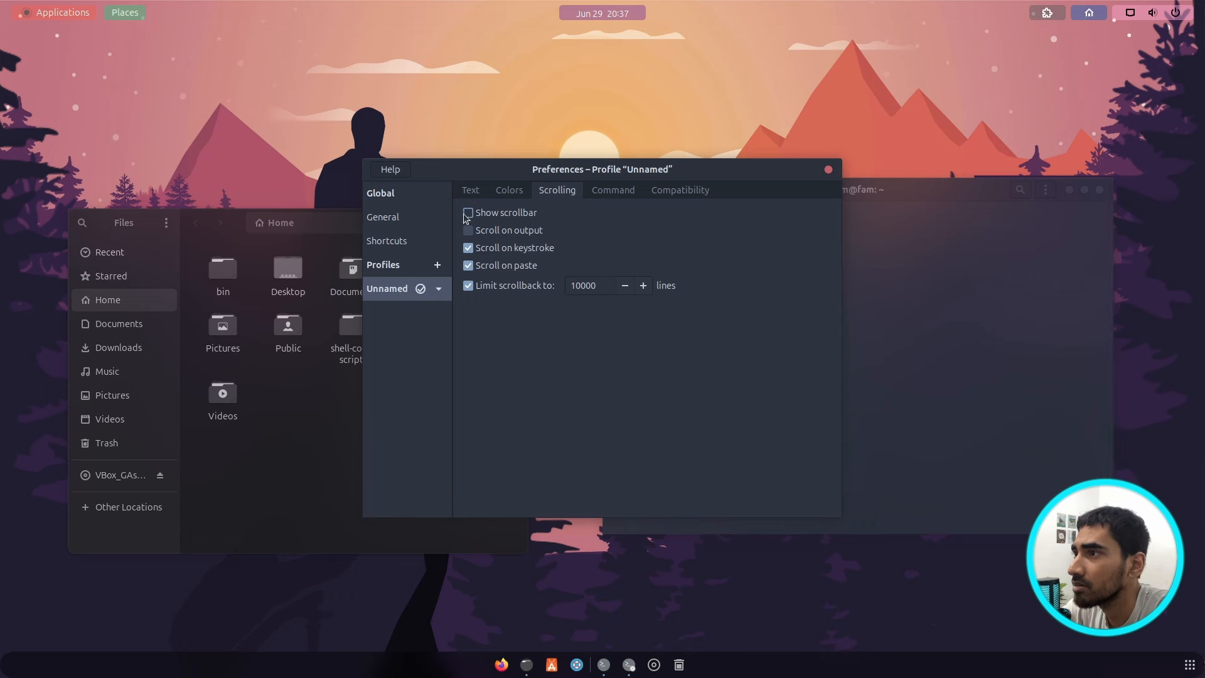
pyautogui.moveTo(746, 174); pyautogui.dragTo(558, 260)
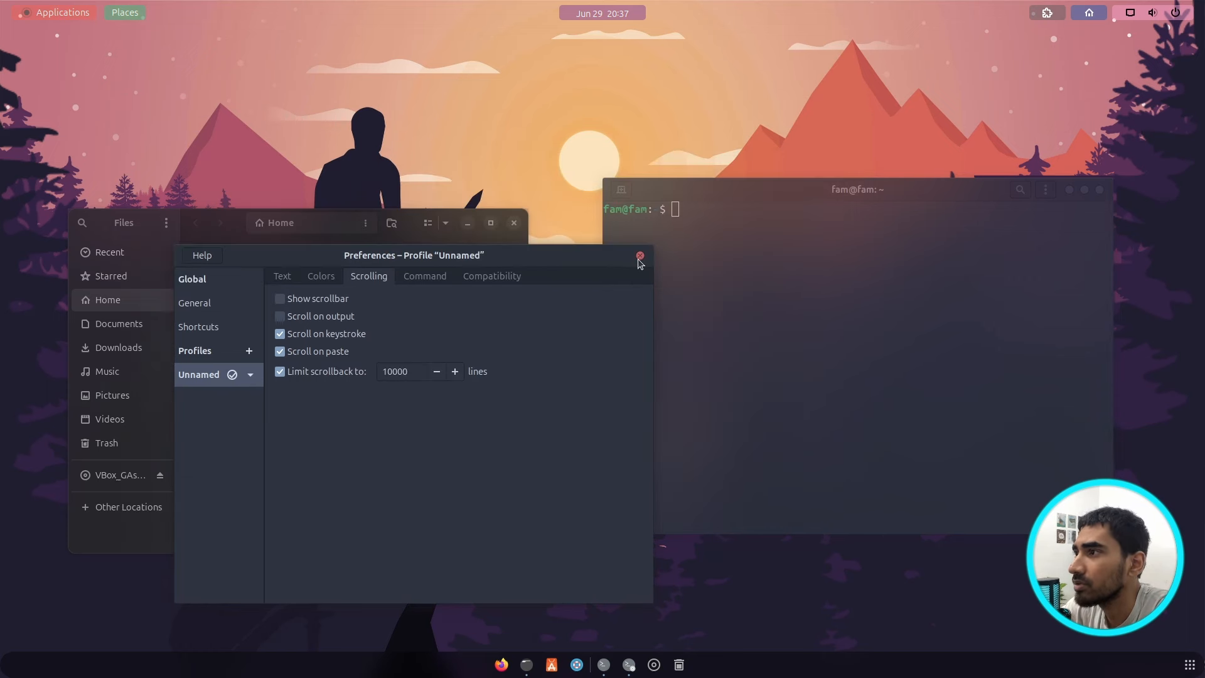
pyautogui.click(640, 258)
# Step: Compare the blurred Terminal and Files windows side by side, and close Files
pyautogui.moveTo(861, 195); pyautogui.dragTo(819, 183)
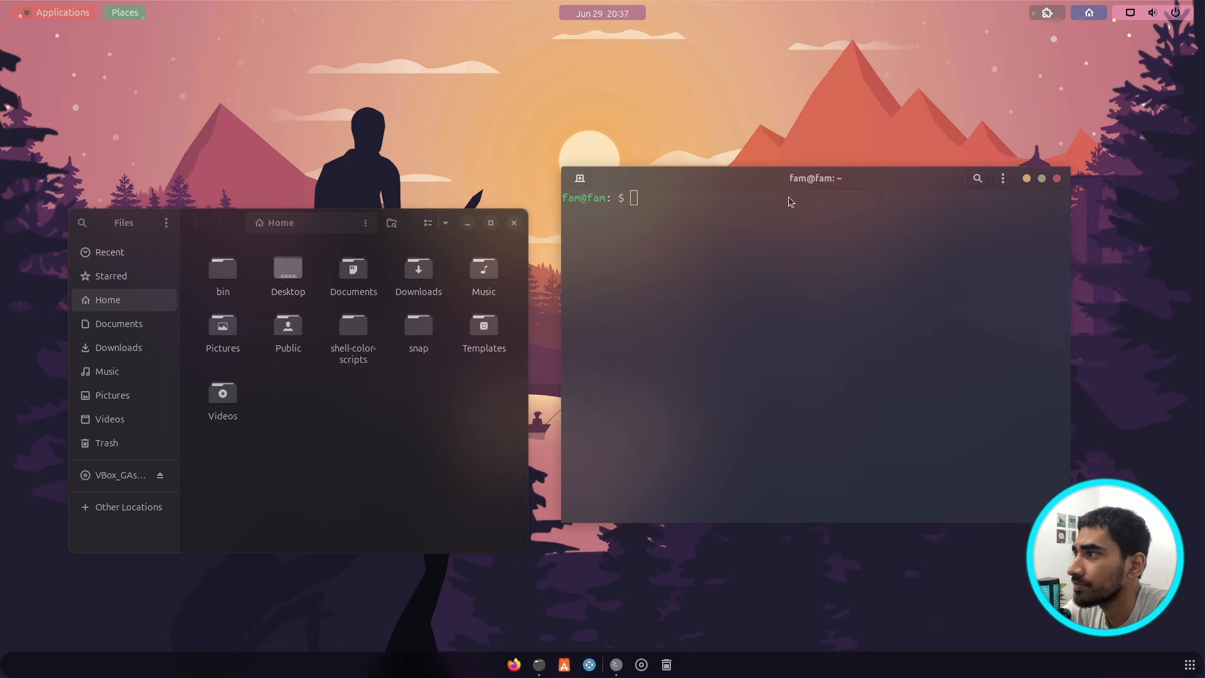
pyautogui.moveTo(412, 225); pyautogui.dragTo(401, 202)
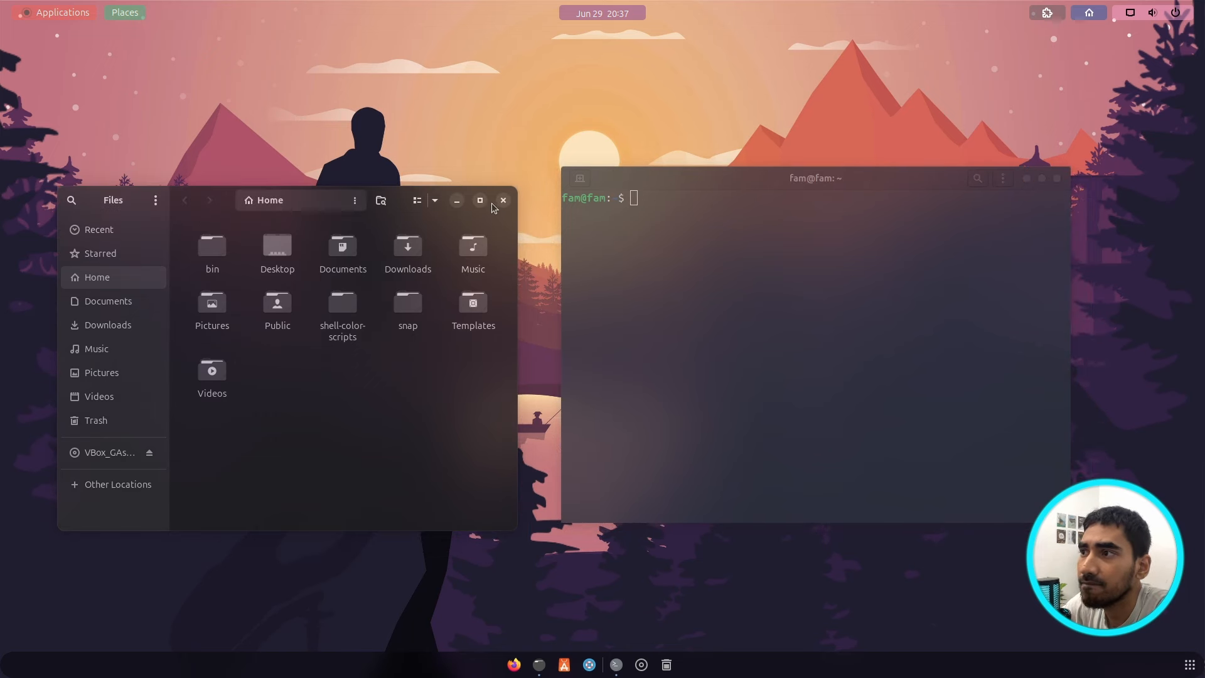
pyautogui.hotkey('ctrl', 'w')
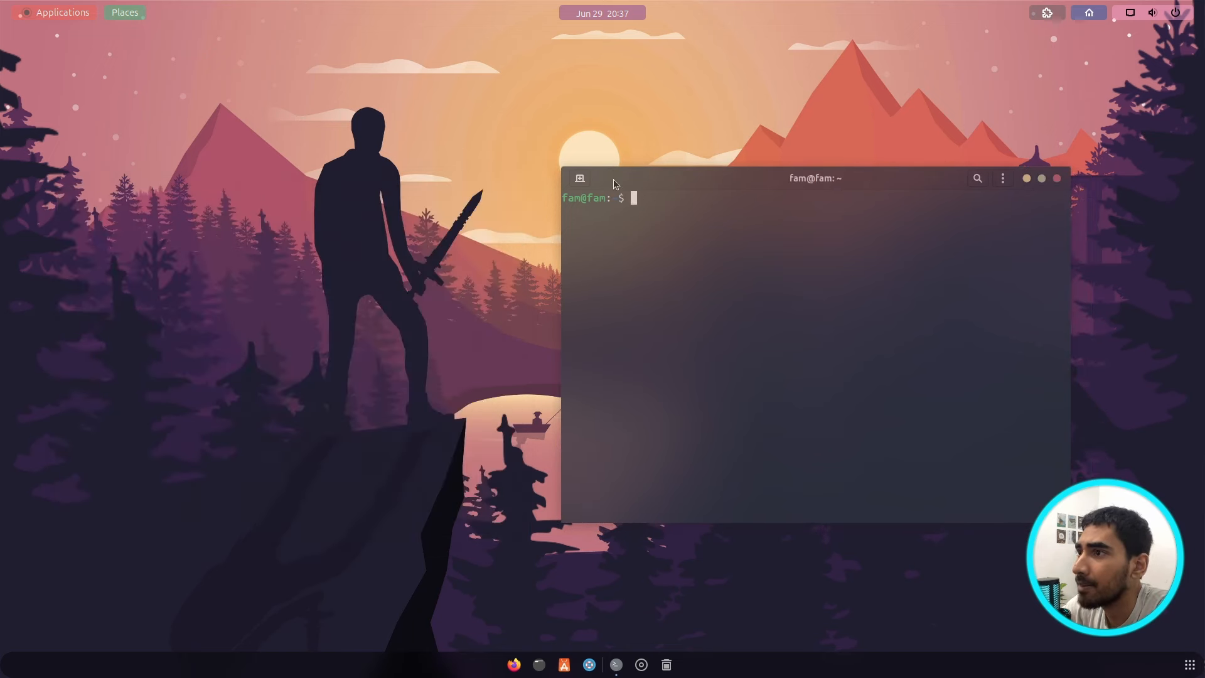
# Step: Shrink the Terminal window and place it on the right half of the desktop
pyautogui.moveTo(836, 182); pyautogui.dragTo(393, 173)
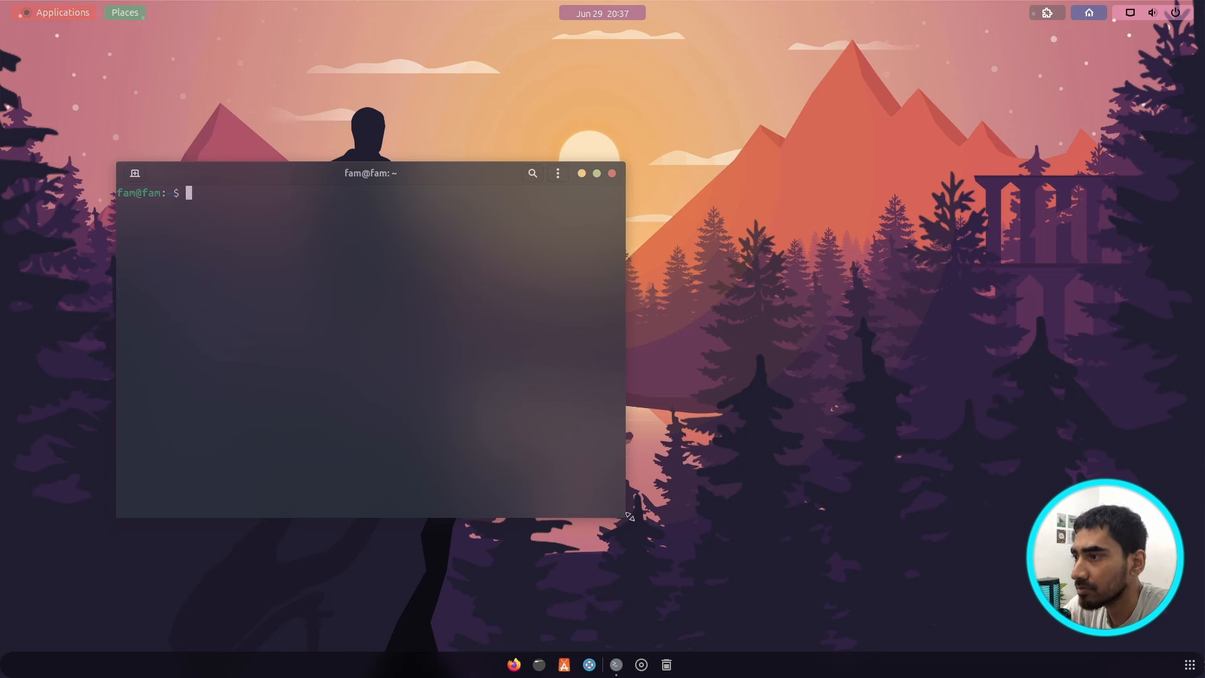
pyautogui.moveTo(627, 518); pyautogui.dragTo(526, 407)
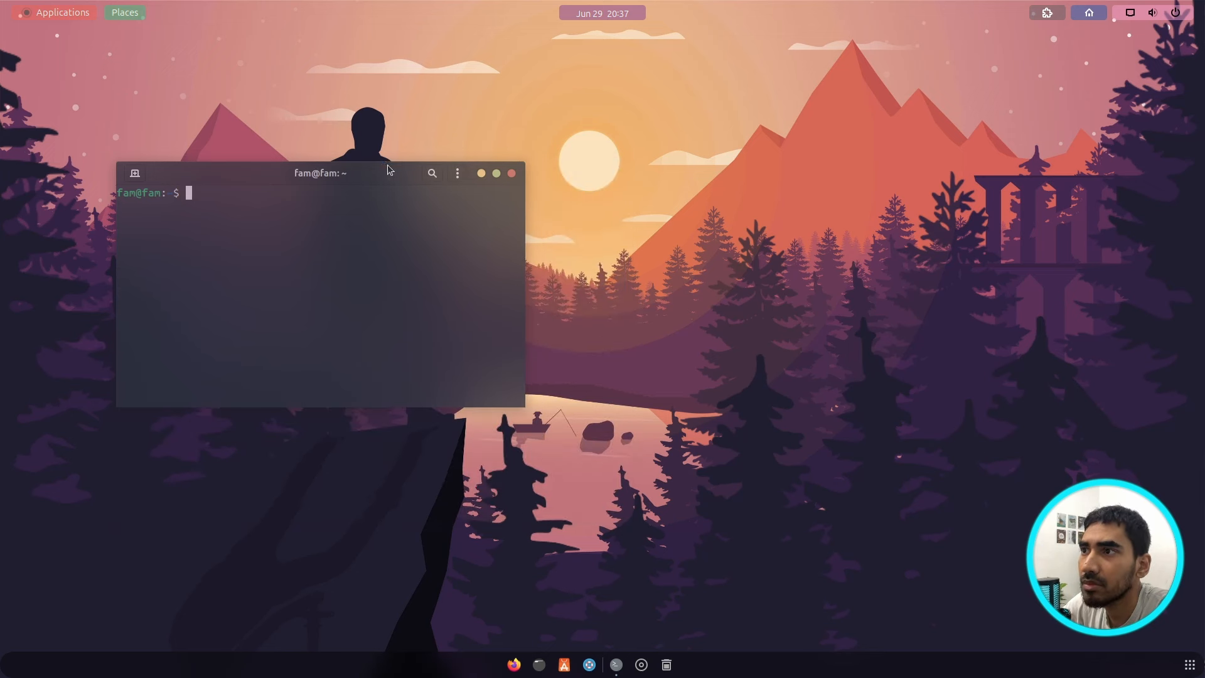
pyautogui.moveTo(513, 186); pyautogui.dragTo(906, 199)
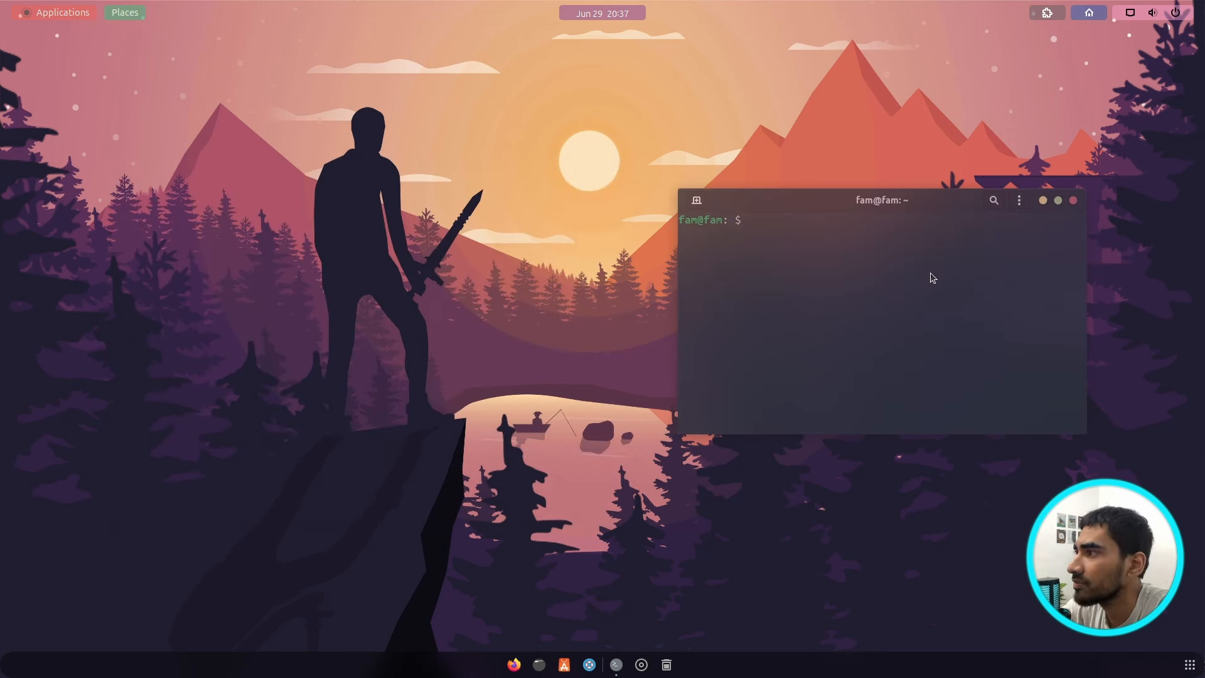
# Step: Enable Custom font in the text settings of the Terminal's Unnamed profile
pyautogui.rightClick(933, 278)
pyautogui.click(966, 347)
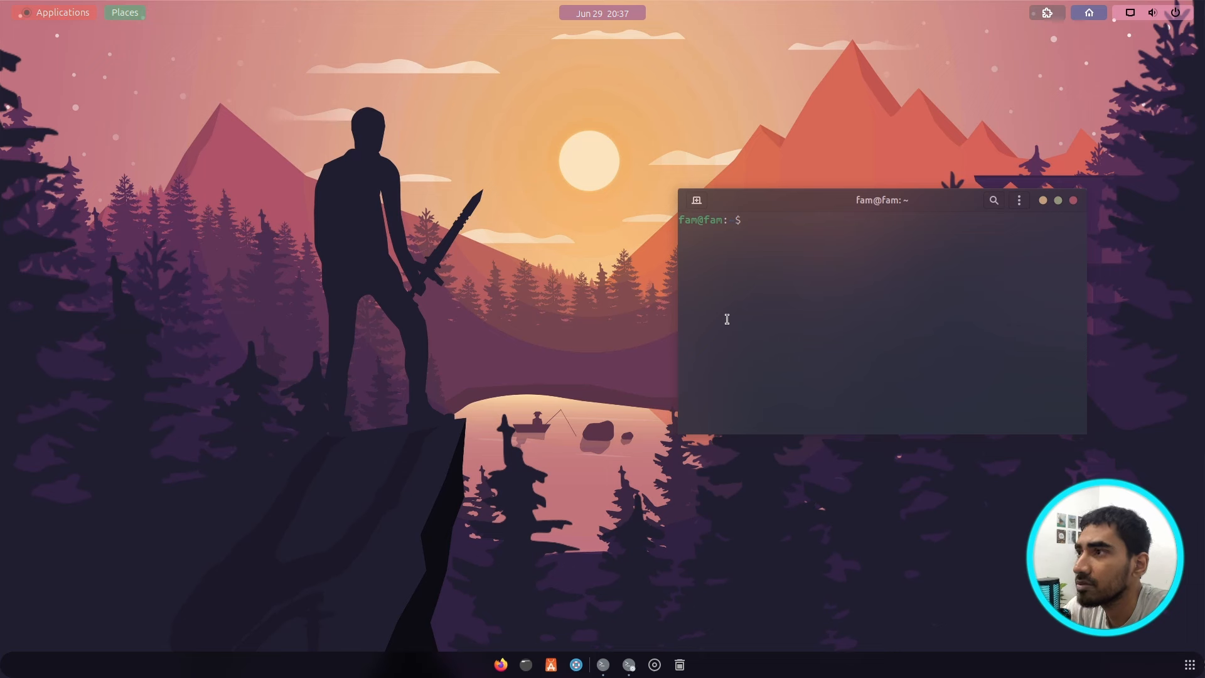
pyautogui.moveTo(731, 169); pyautogui.dragTo(583, 168)
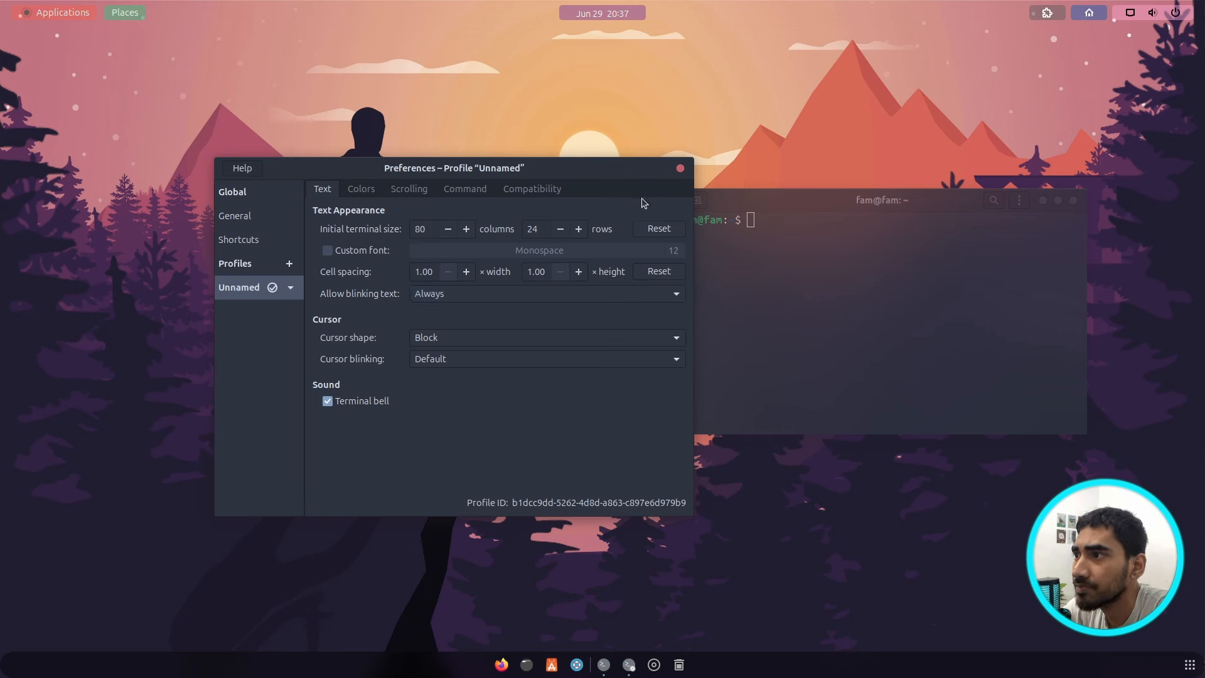
pyautogui.click(327, 251)
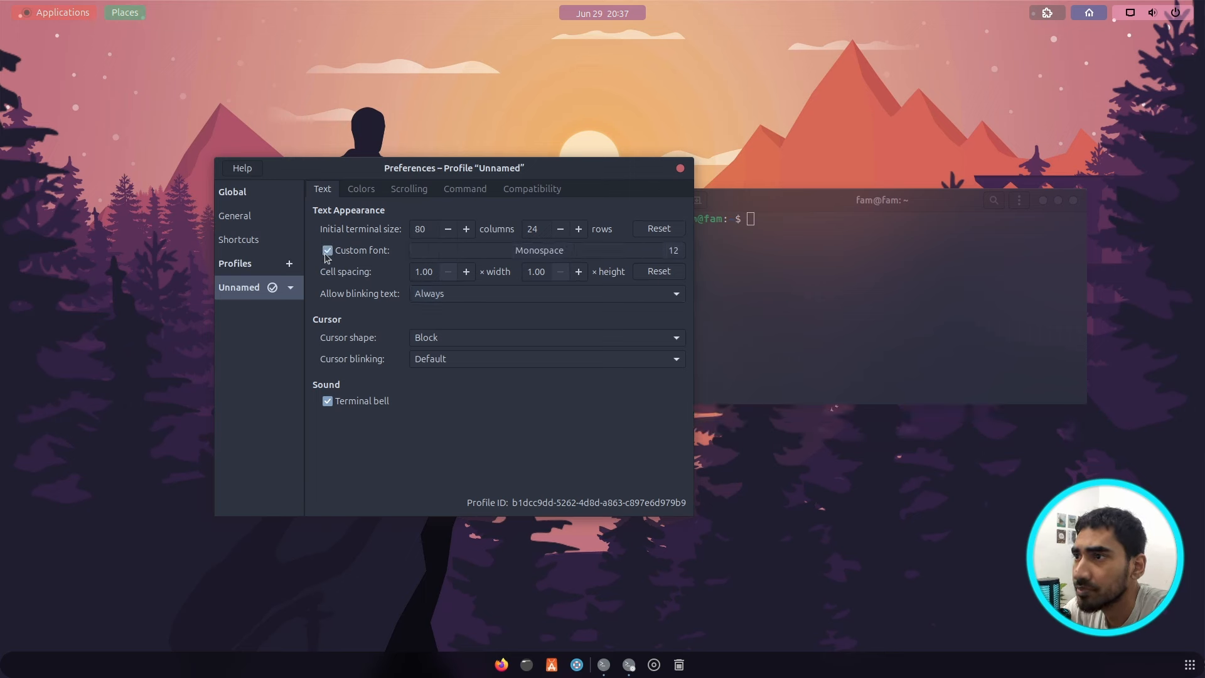
# Step: Move the Terminal window clear of the preferences and set the profile's custom font to Nimbus Mono PS
pyautogui.moveTo(878, 199); pyautogui.dragTo(960, 193)
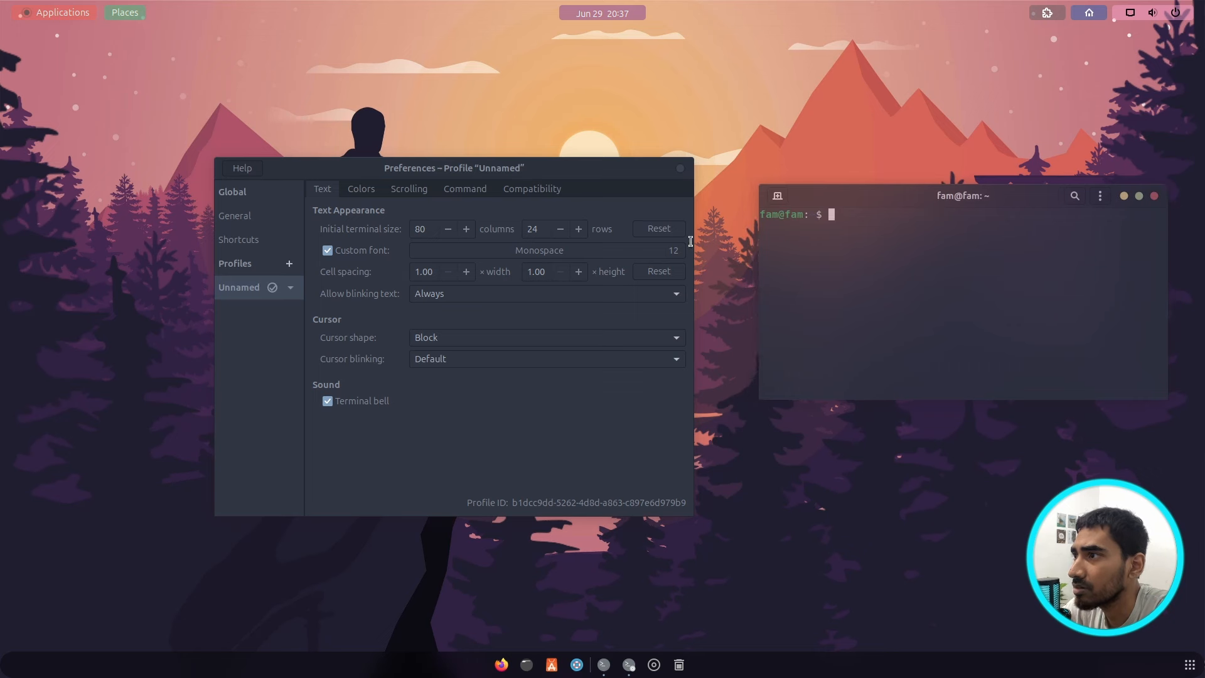
pyautogui.click(643, 251)
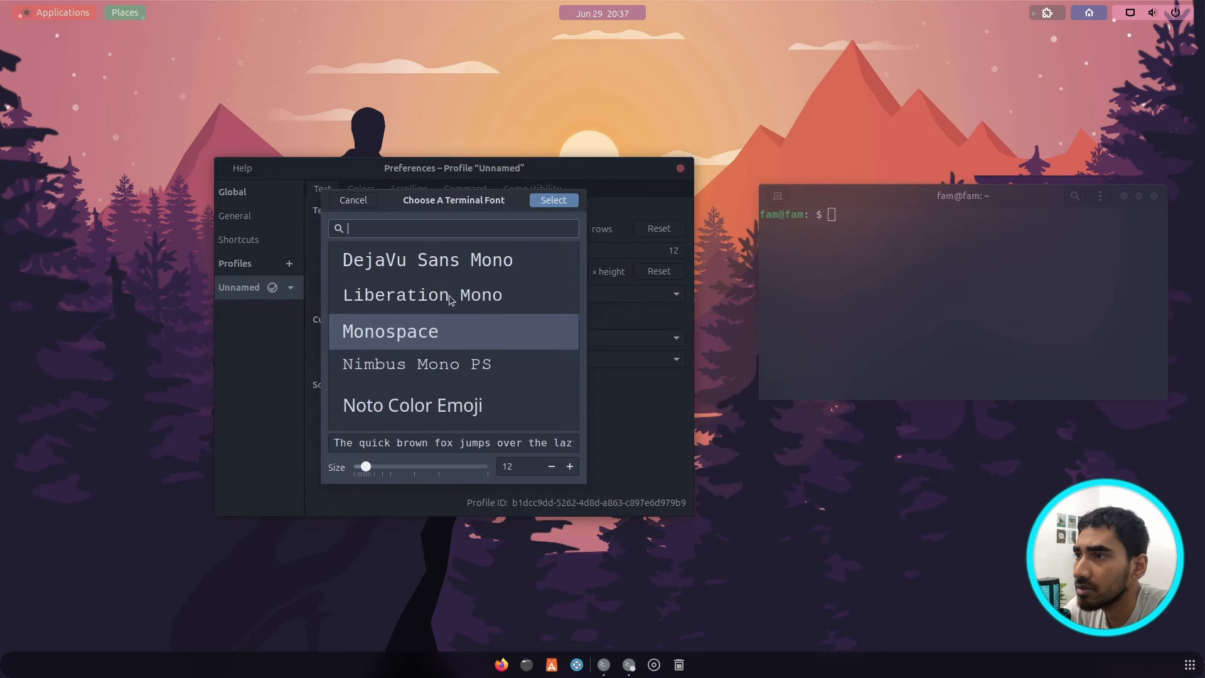
pyautogui.click(465, 365)
pyautogui.click(554, 200)
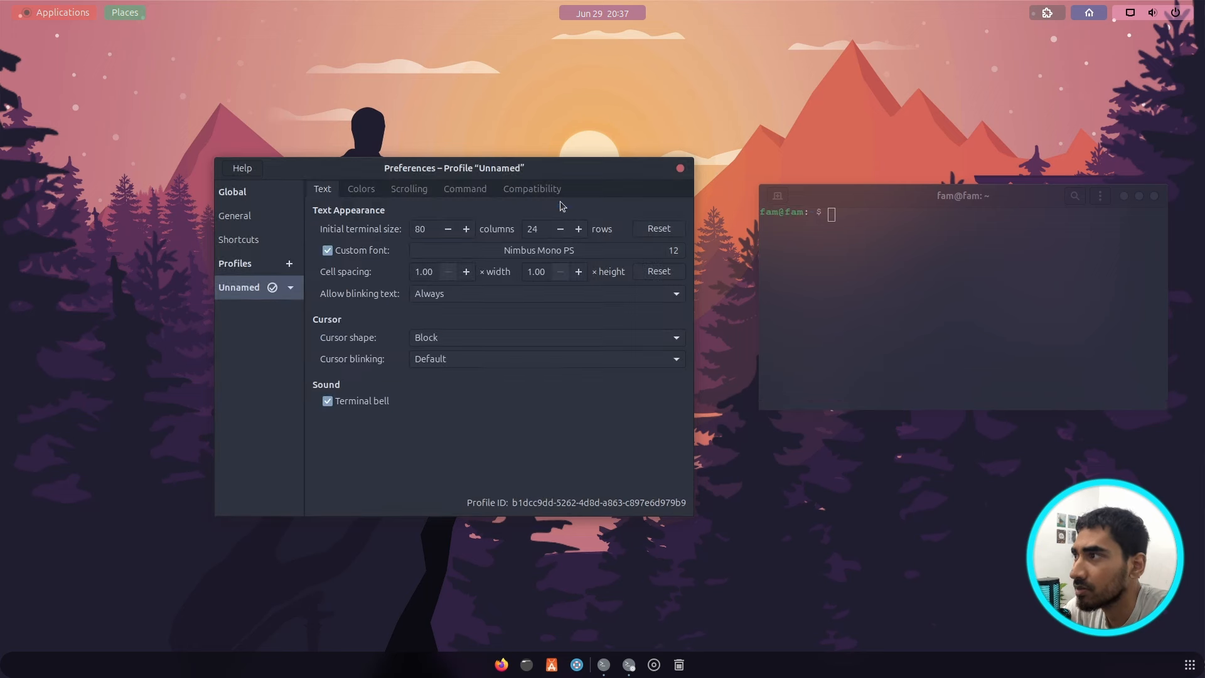
# Step: Run neofetch in the Terminal and review its output in the new font
pyautogui.click(915, 219)
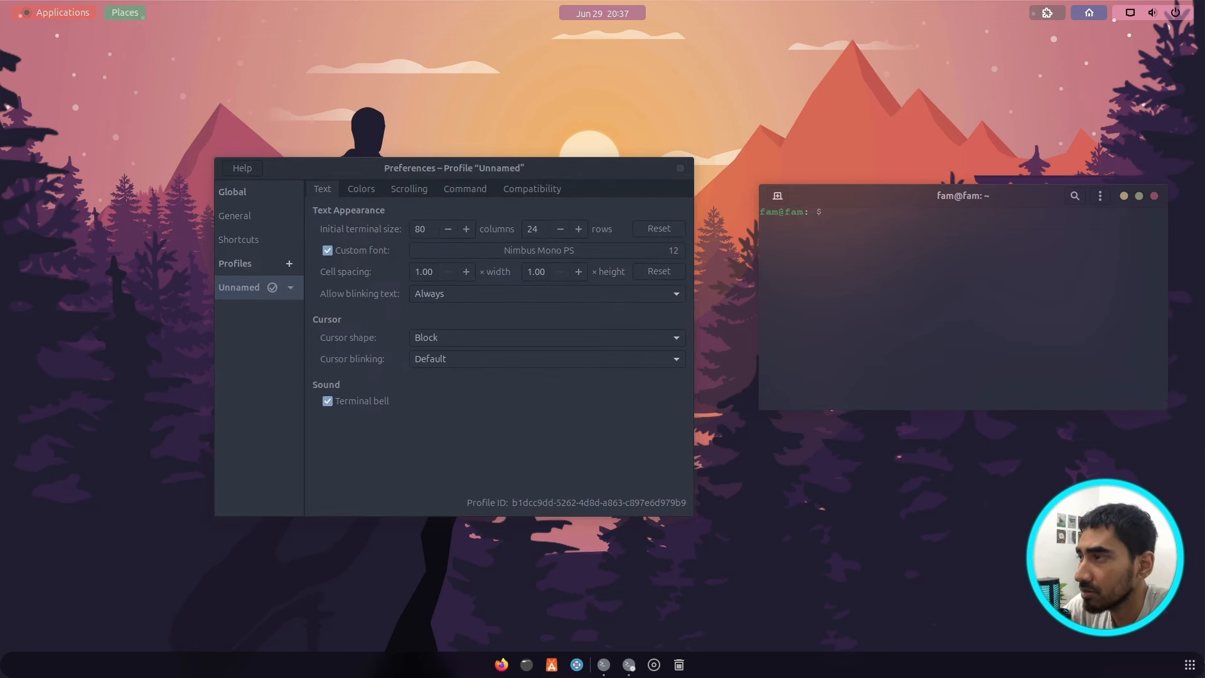
pyautogui.write('neofetch')
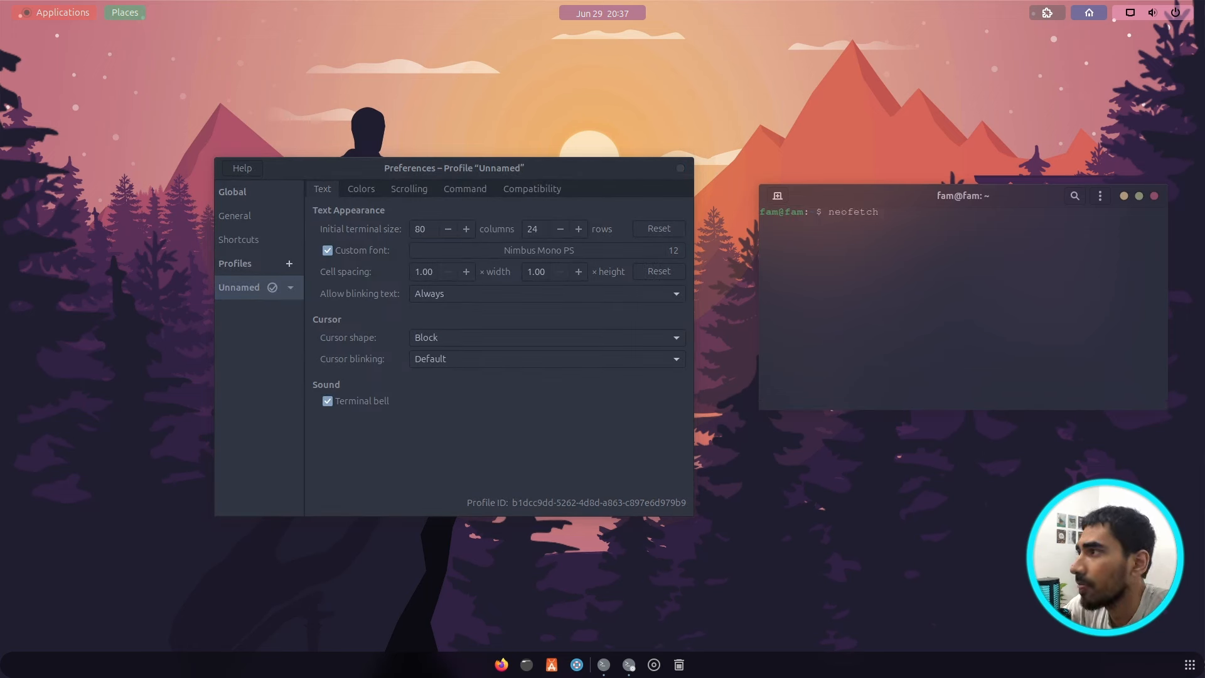
pyautogui.press('Return')
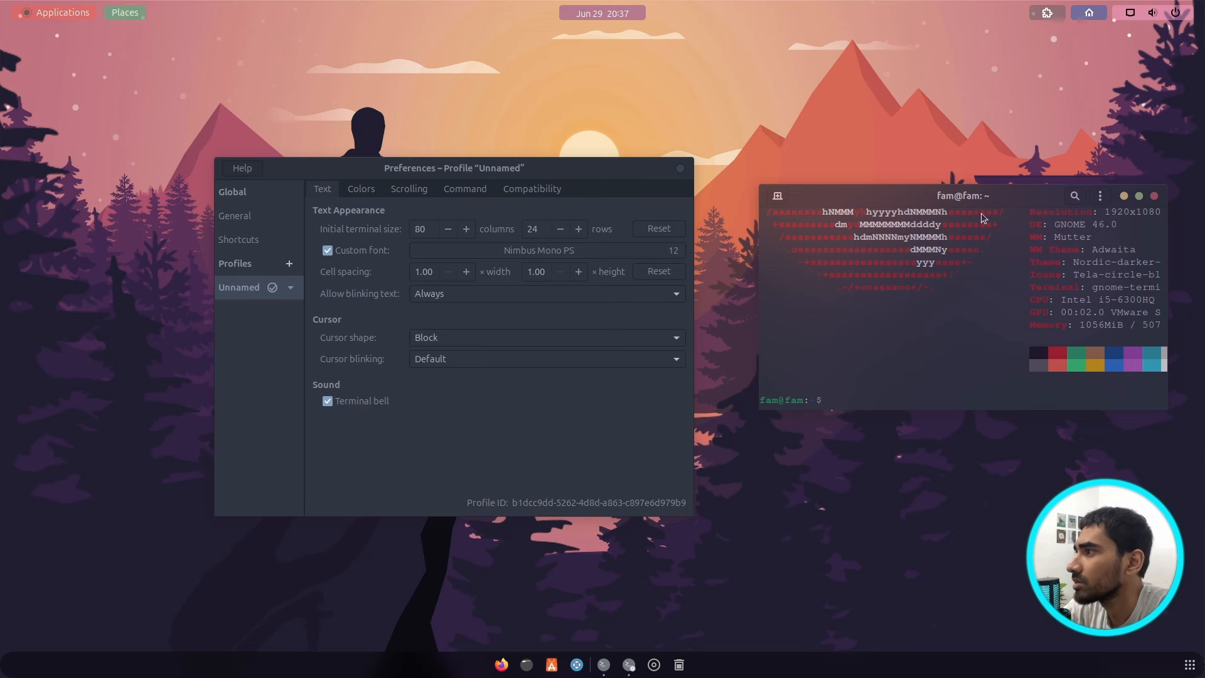
pyautogui.scroll(5, 990, 320)
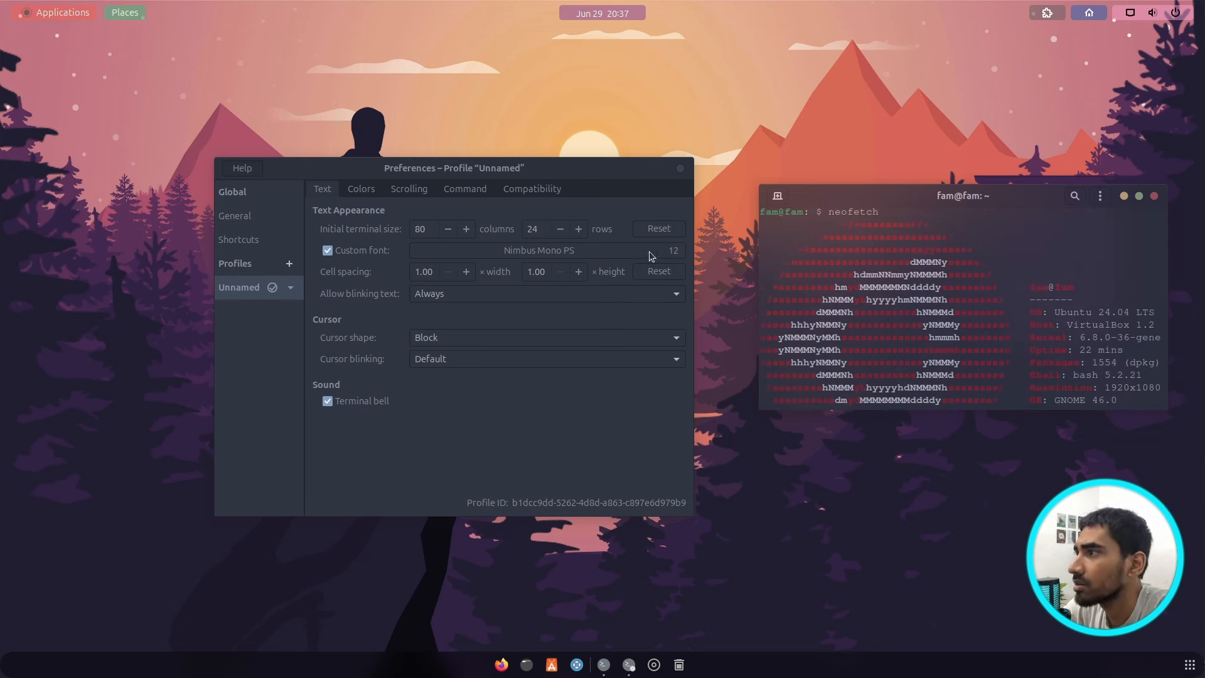
# Step: Reduce the custom terminal font size to 10 and enlarge the Terminal window slightly
pyautogui.click(677, 255)
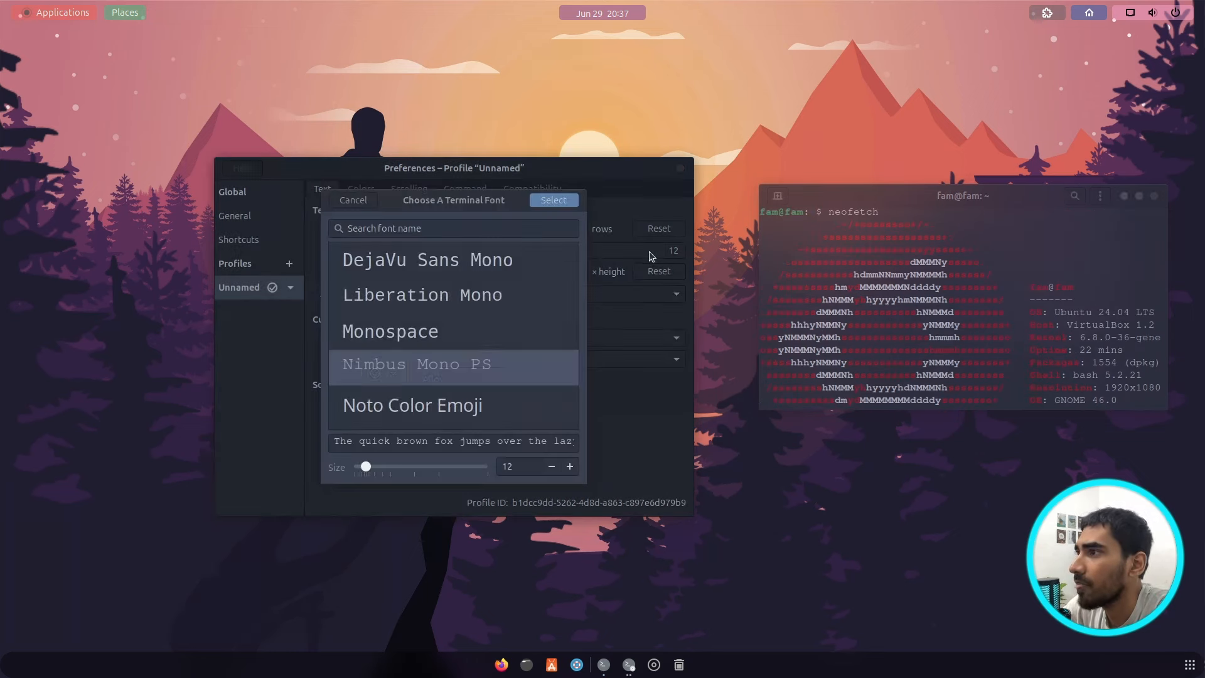
pyautogui.click(551, 465)
pyautogui.click(552, 466)
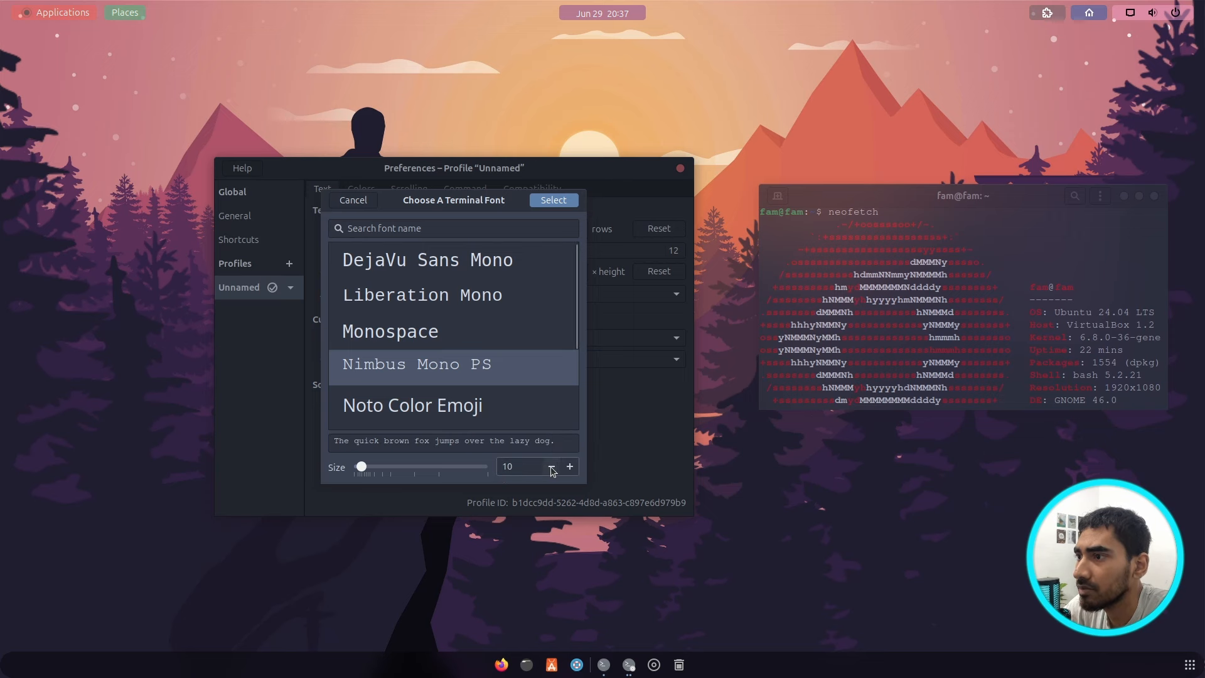
pyautogui.click(554, 200)
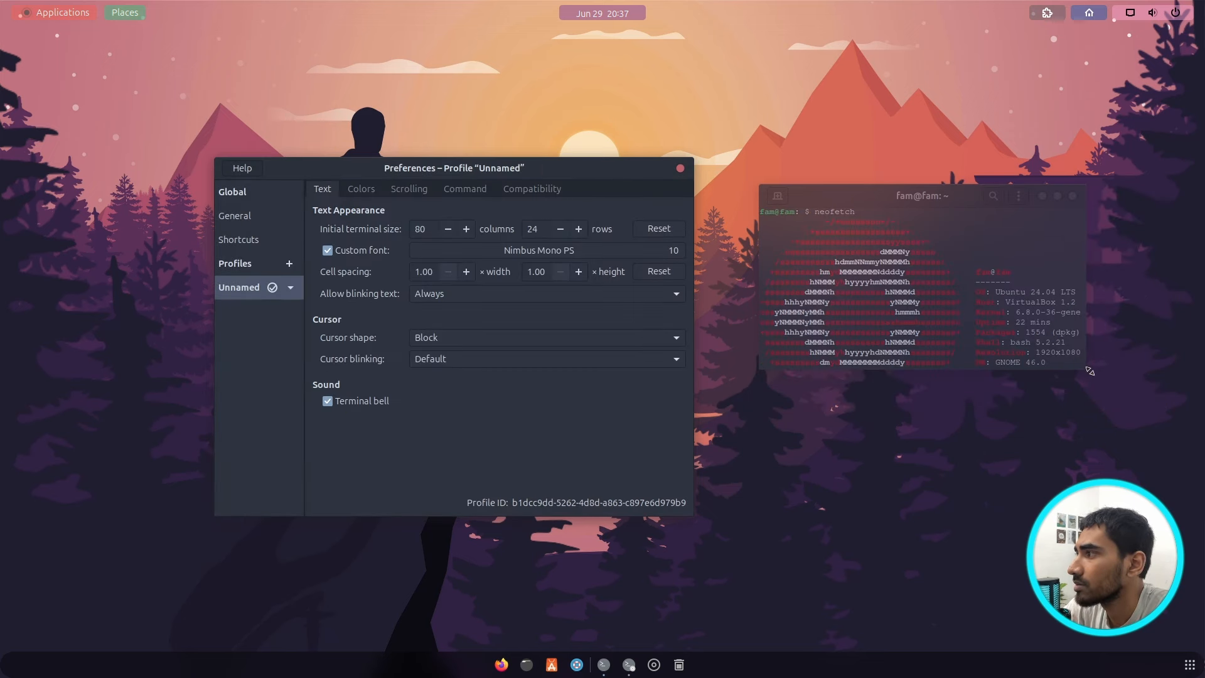
pyautogui.moveTo(1089, 371); pyautogui.dragTo(1122, 416)
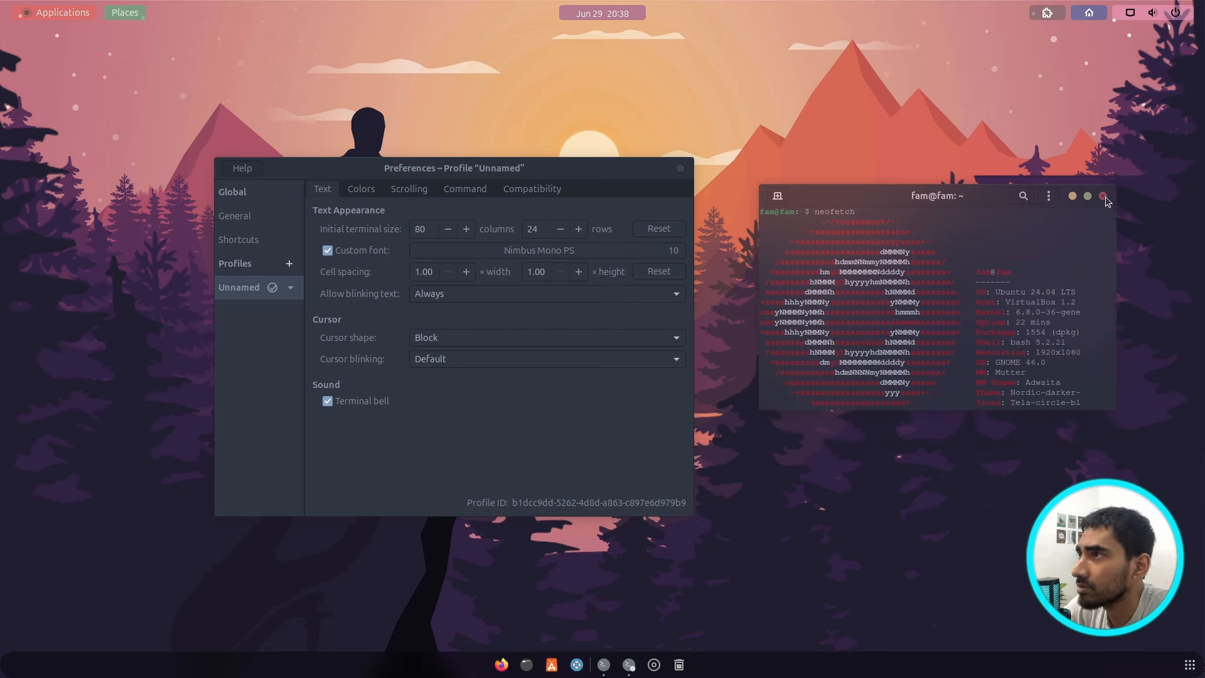
# Step: Pin Terminal to the dash, then close the Terminal window and dismiss the notification
pyautogui.rightClick(603, 664)
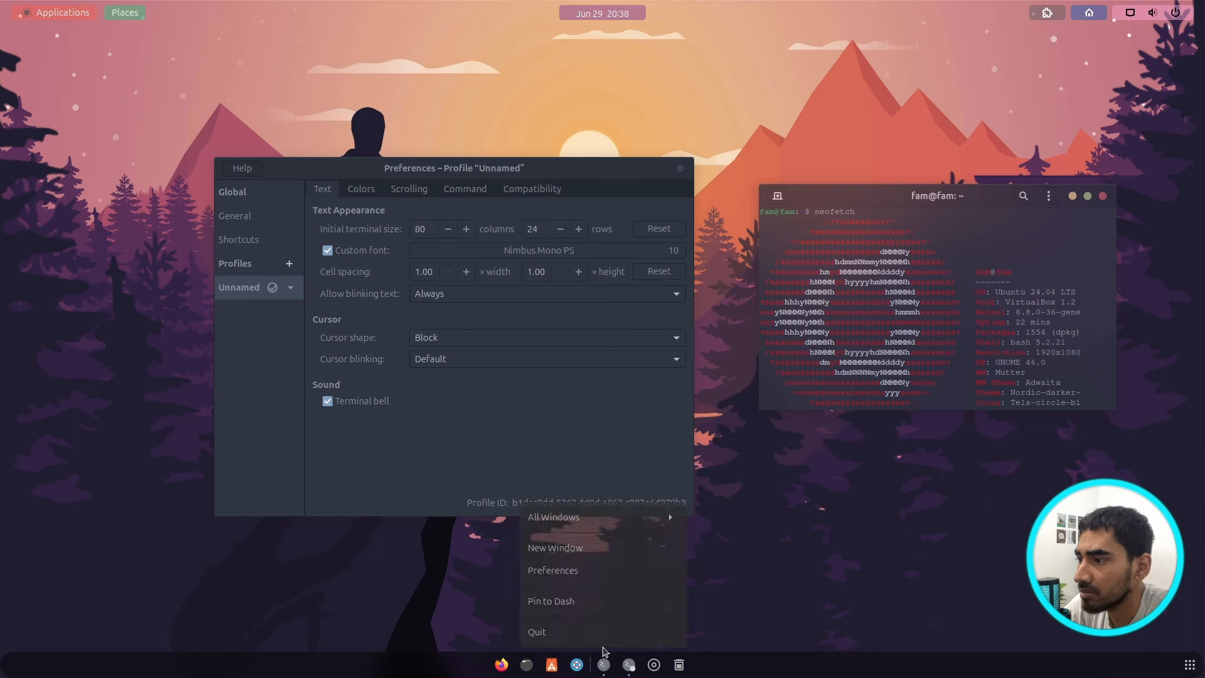
pyautogui.click(552, 601)
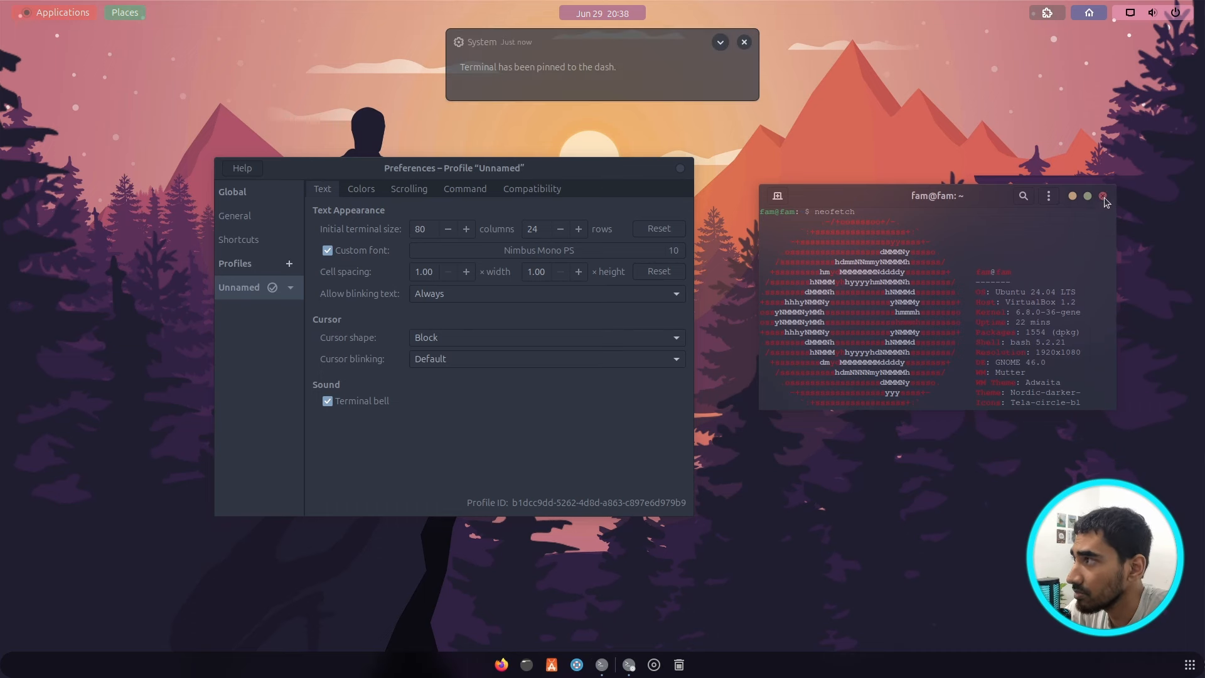
pyautogui.click(1103, 197)
pyautogui.click(743, 42)
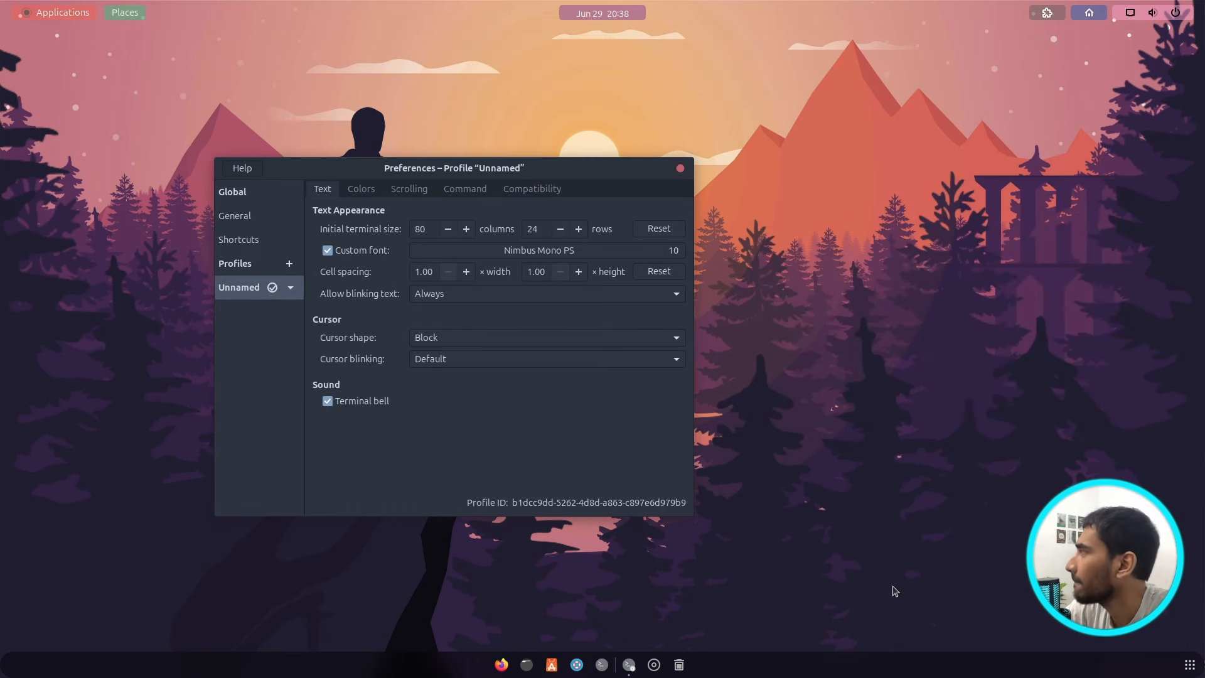
# Step: Open a new Terminal beside the preferences and set the profile's initial terminal size to 78 columns and 20 rows
pyautogui.click(604, 665)
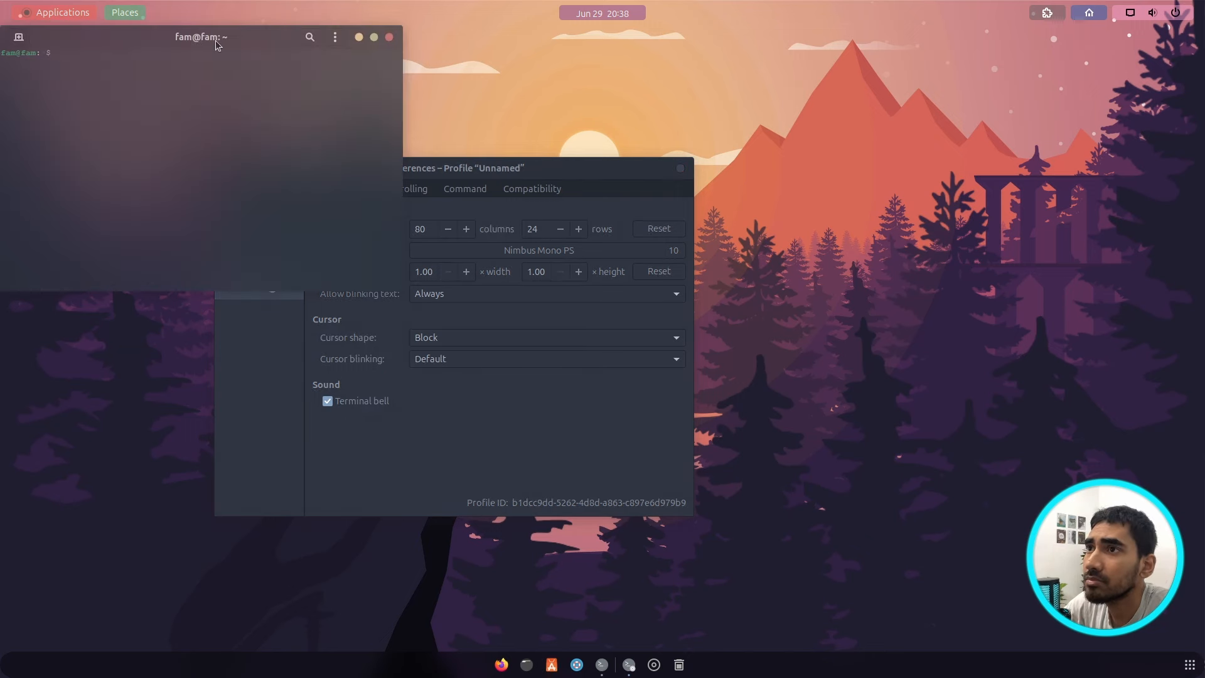
pyautogui.moveTo(216, 44); pyautogui.dragTo(987, 136)
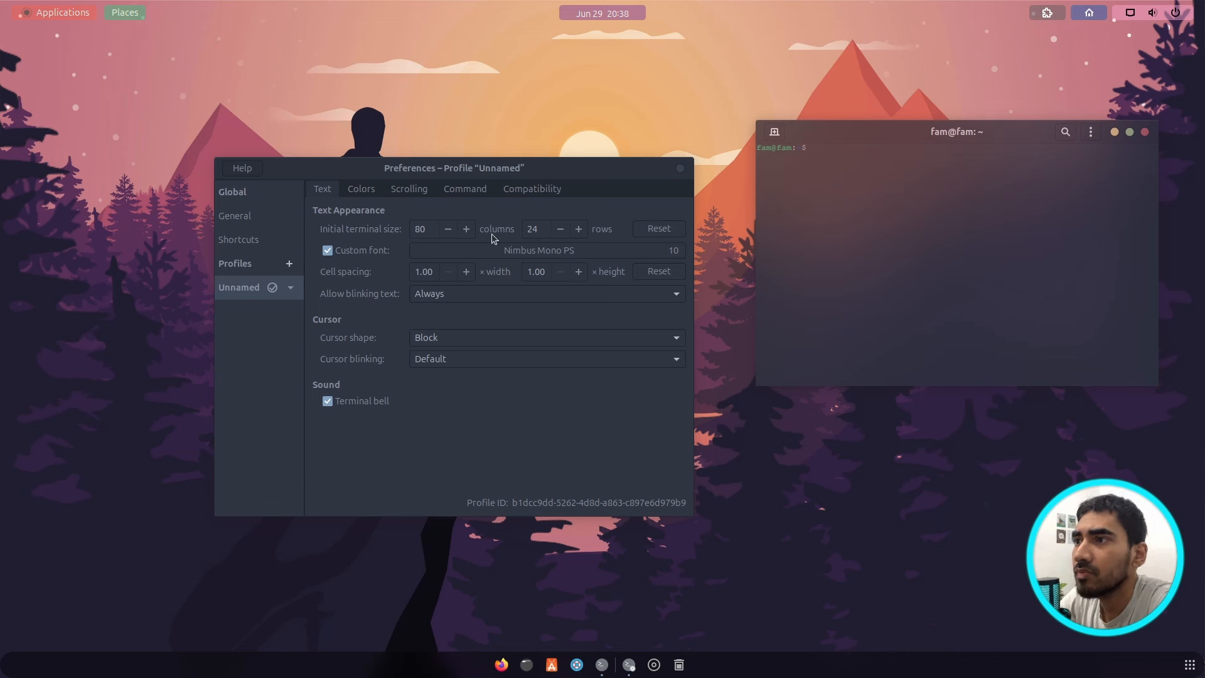
pyautogui.click(452, 236)
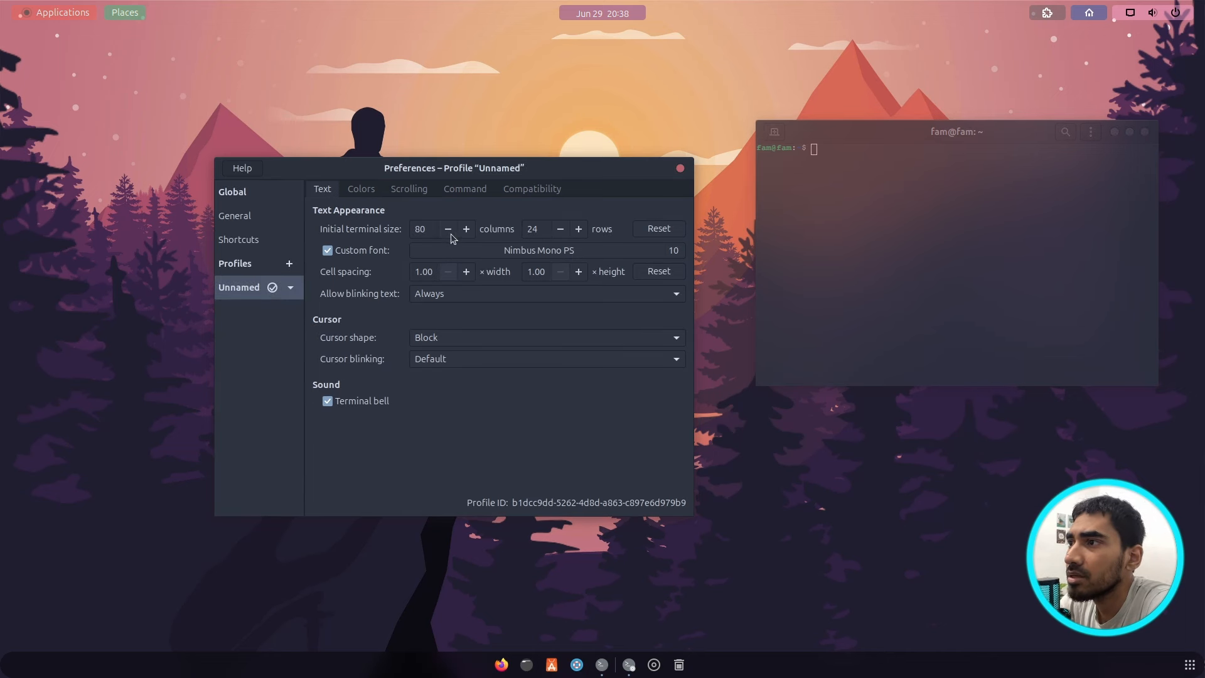
pyautogui.click(449, 230)
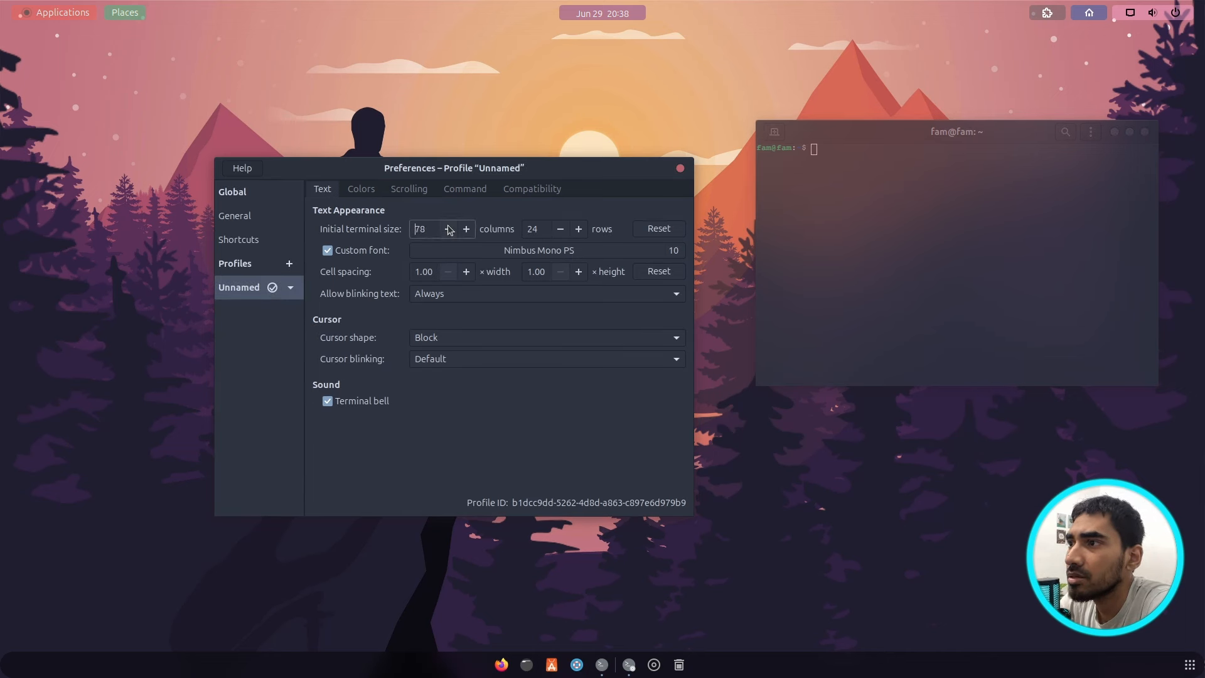
pyautogui.click(560, 230)
pyautogui.click(560, 230)
pyautogui.click(560, 230)
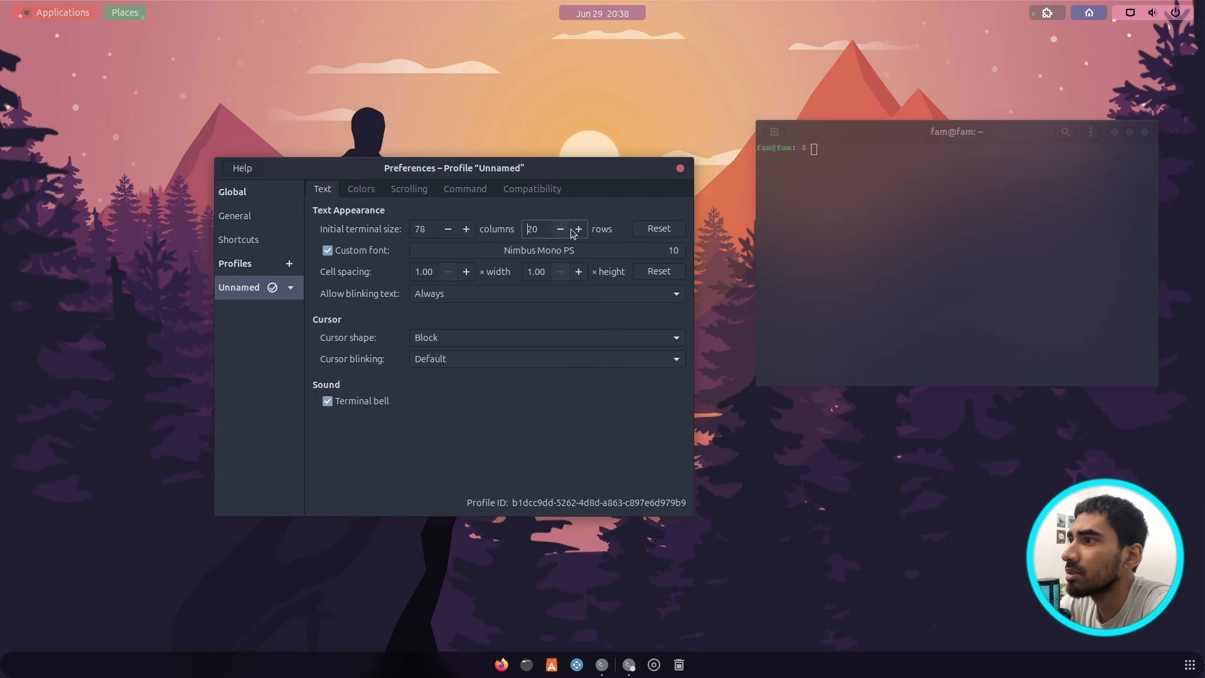
# Step: Close and relaunch Terminal to check its initial size, placing it beside the preferences window
pyautogui.click(1145, 132)
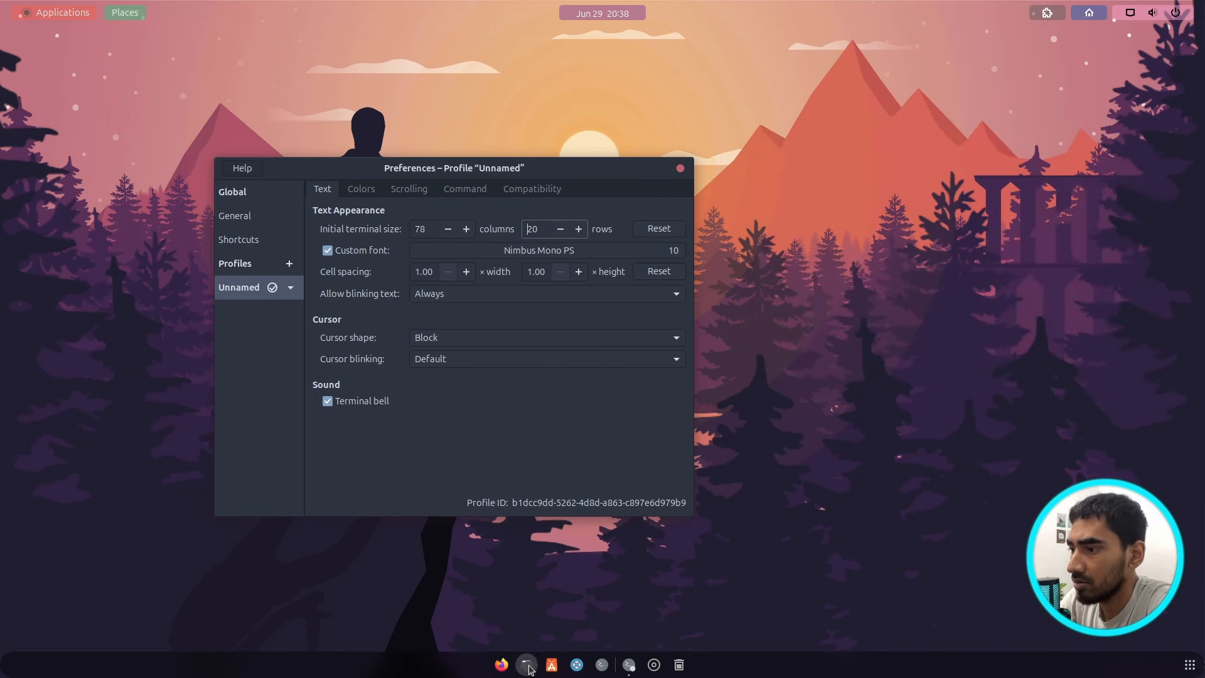
pyautogui.click(604, 667)
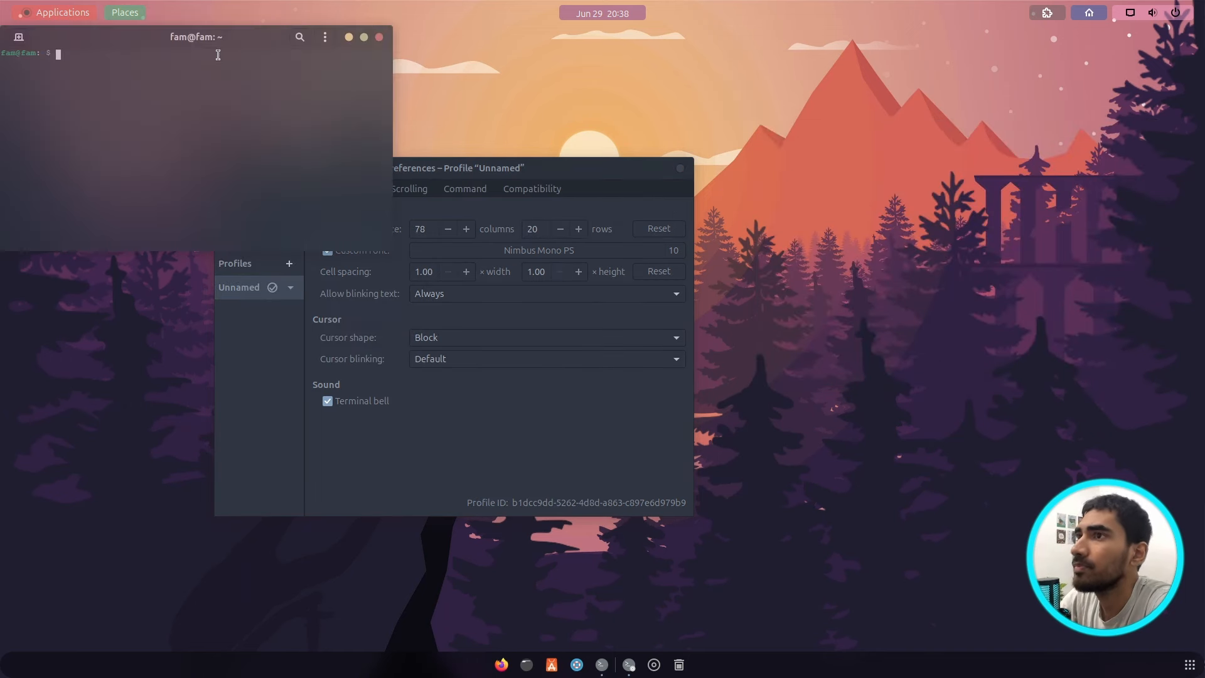
pyautogui.moveTo(254, 43); pyautogui.dragTo(985, 147)
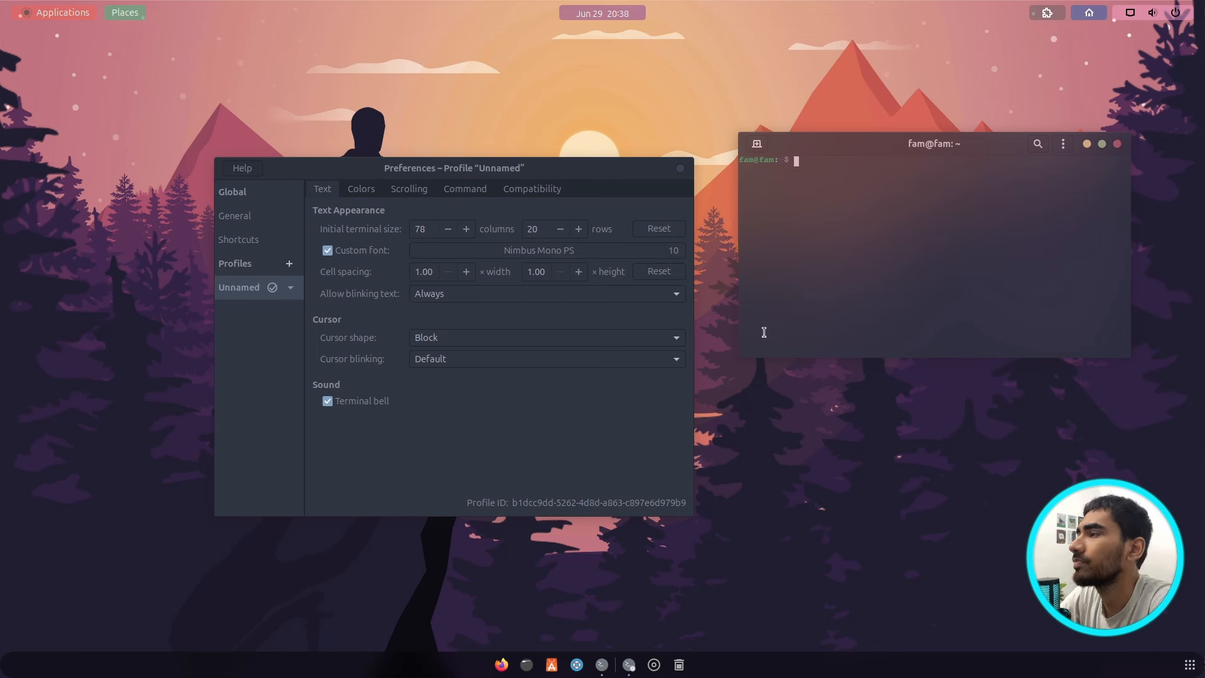
# Step: Set the initial terminal width to 76 columns and relaunch Terminal beside the preferences window
pyautogui.click(447, 230)
pyautogui.click(447, 229)
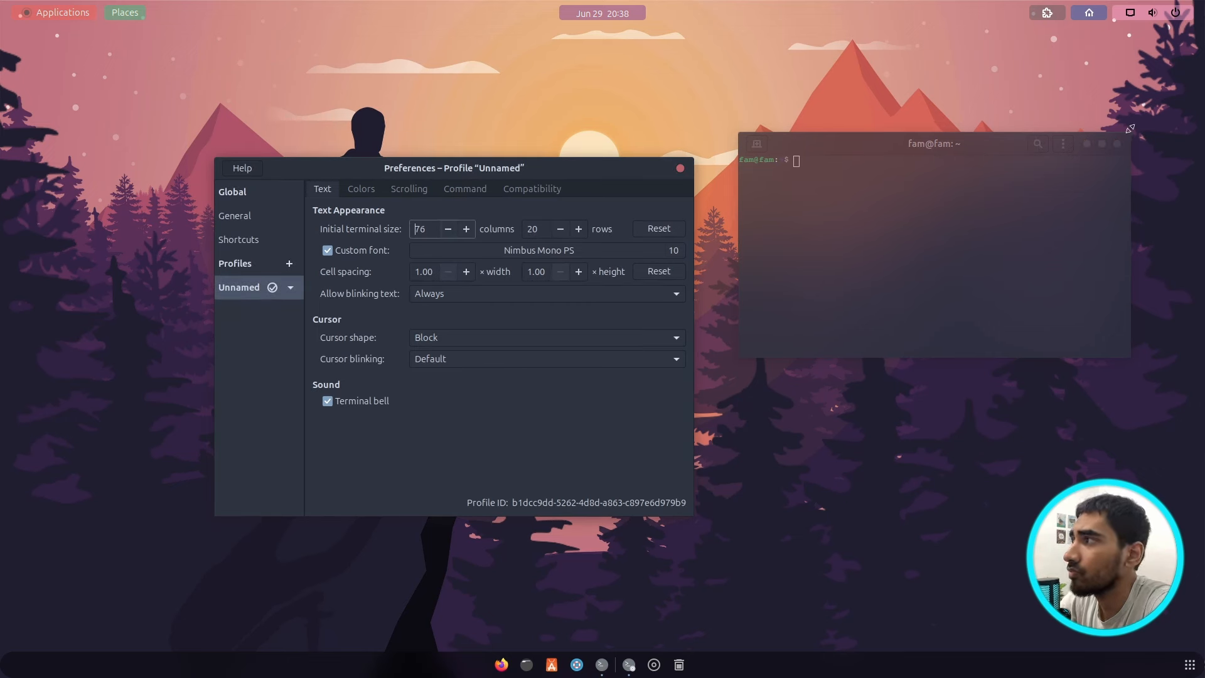
pyautogui.click(1119, 144)
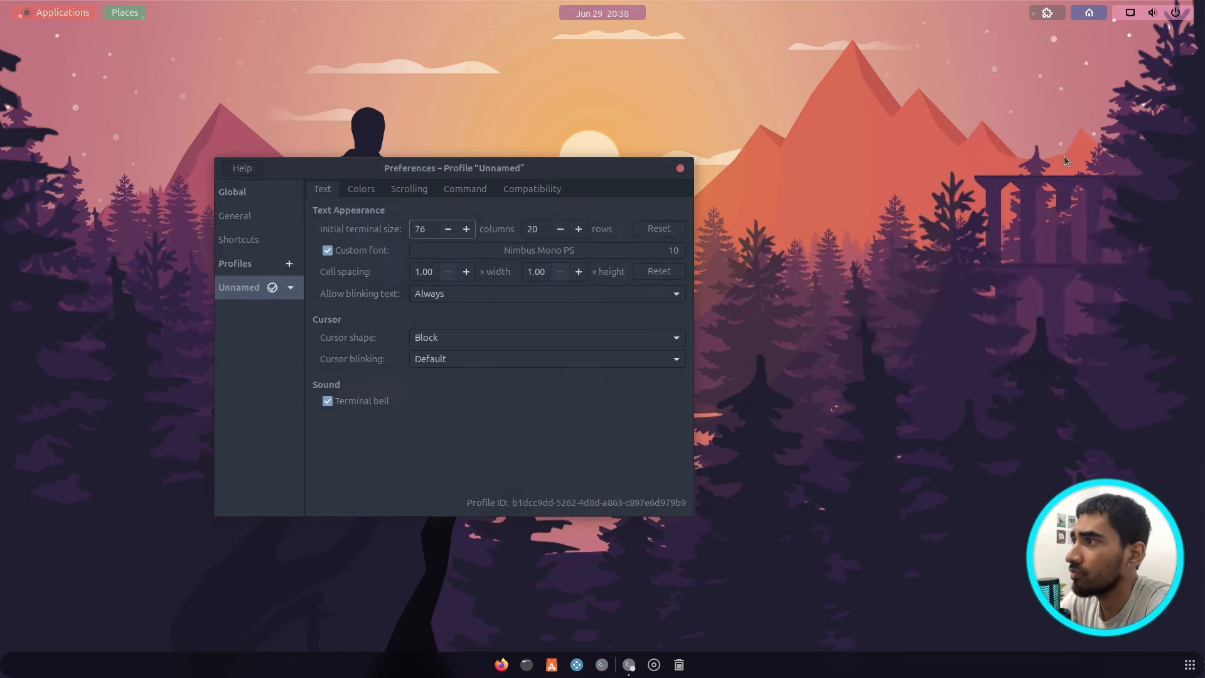
pyautogui.click(609, 667)
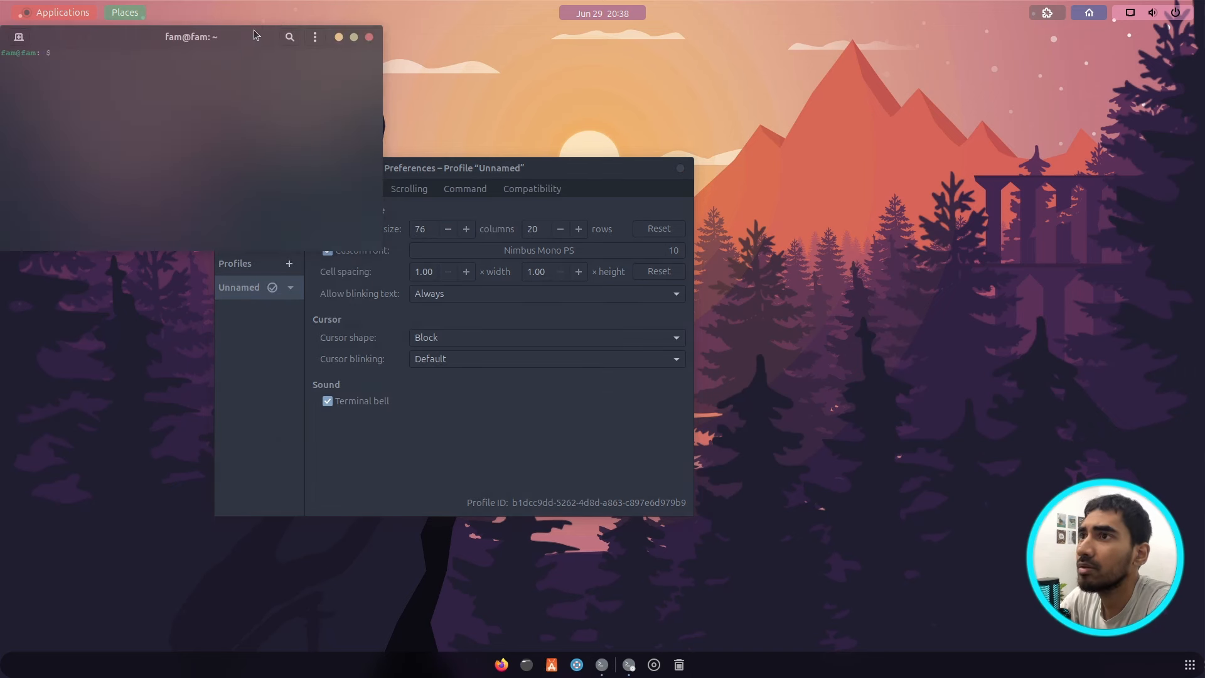
pyautogui.moveTo(254, 31); pyautogui.dragTo(1042, 148)
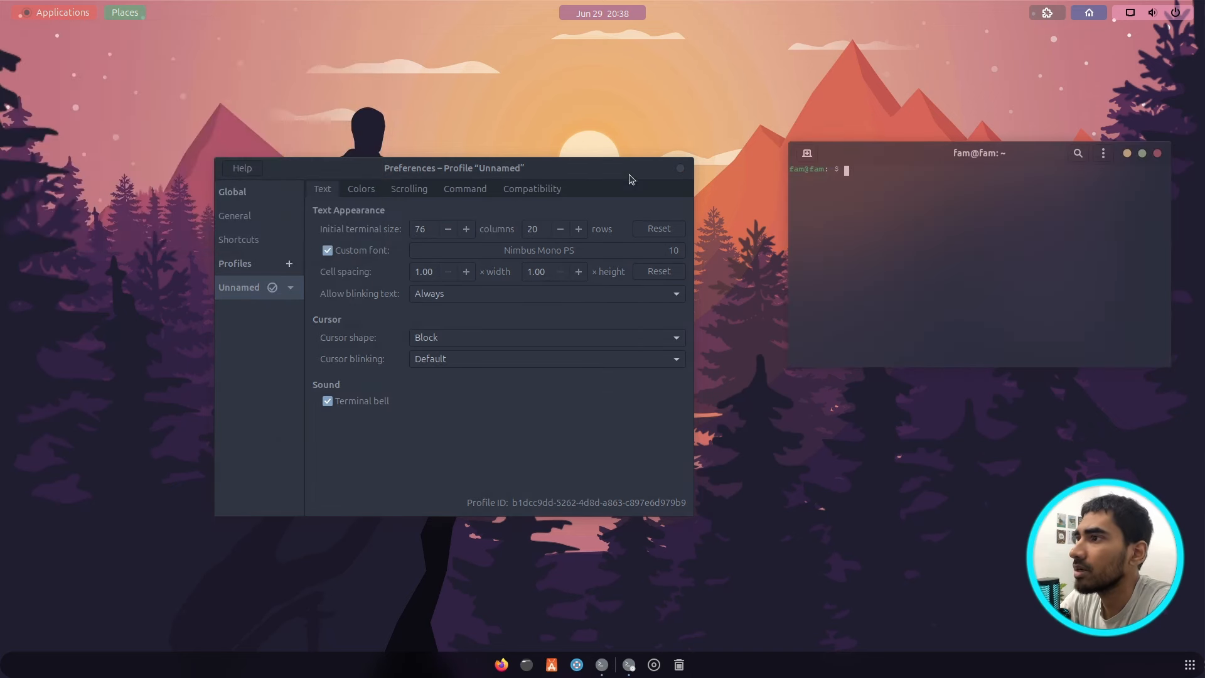
# Step: Close the profile preferences and move the Terminal window to the middle of the desktop
pyautogui.click(680, 169)
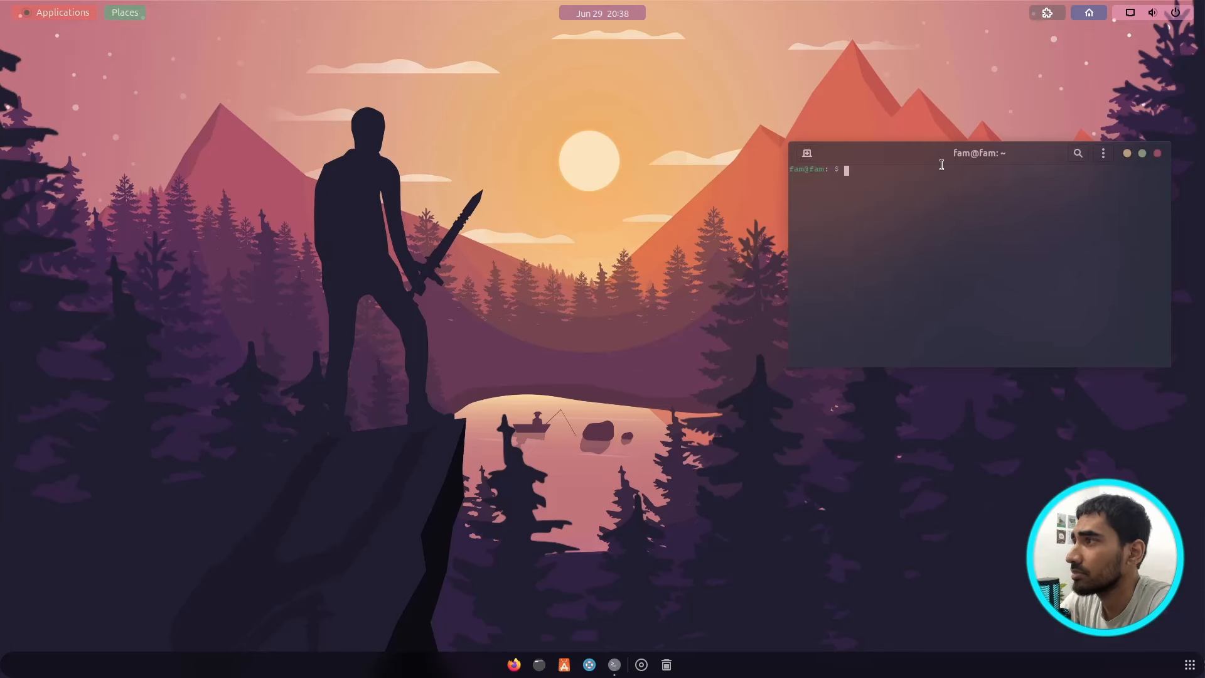
pyautogui.moveTo(972, 165); pyautogui.dragTo(578, 204)
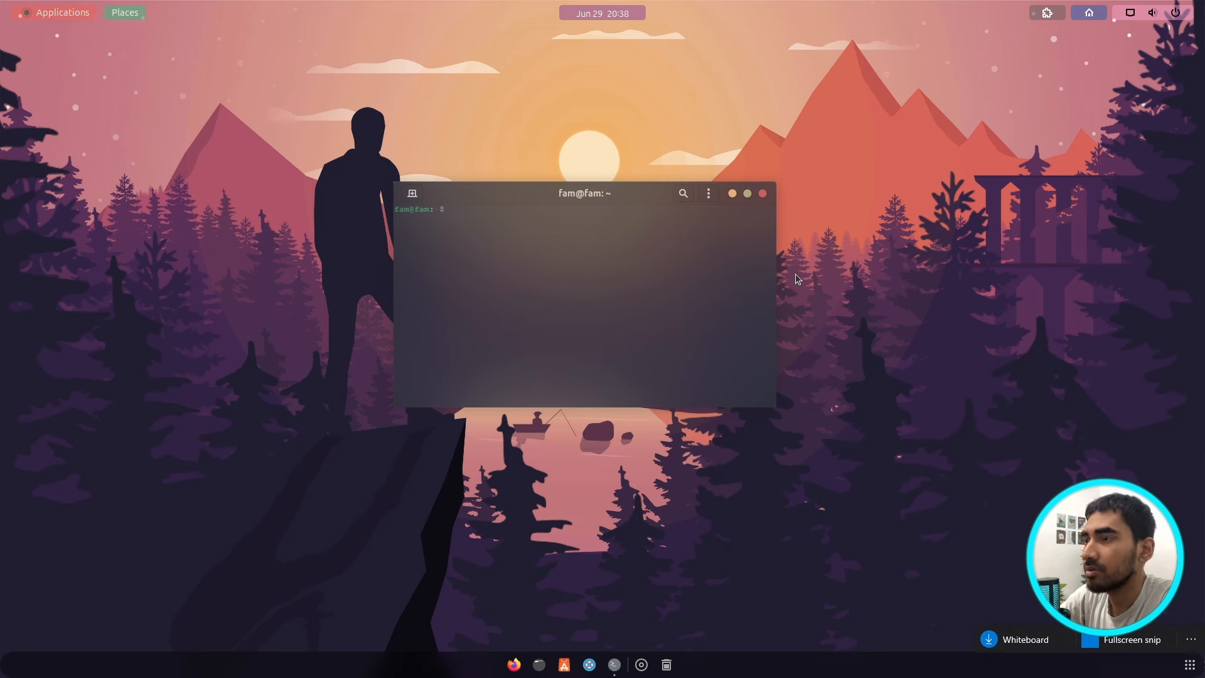
pyautogui.click(933, 347)
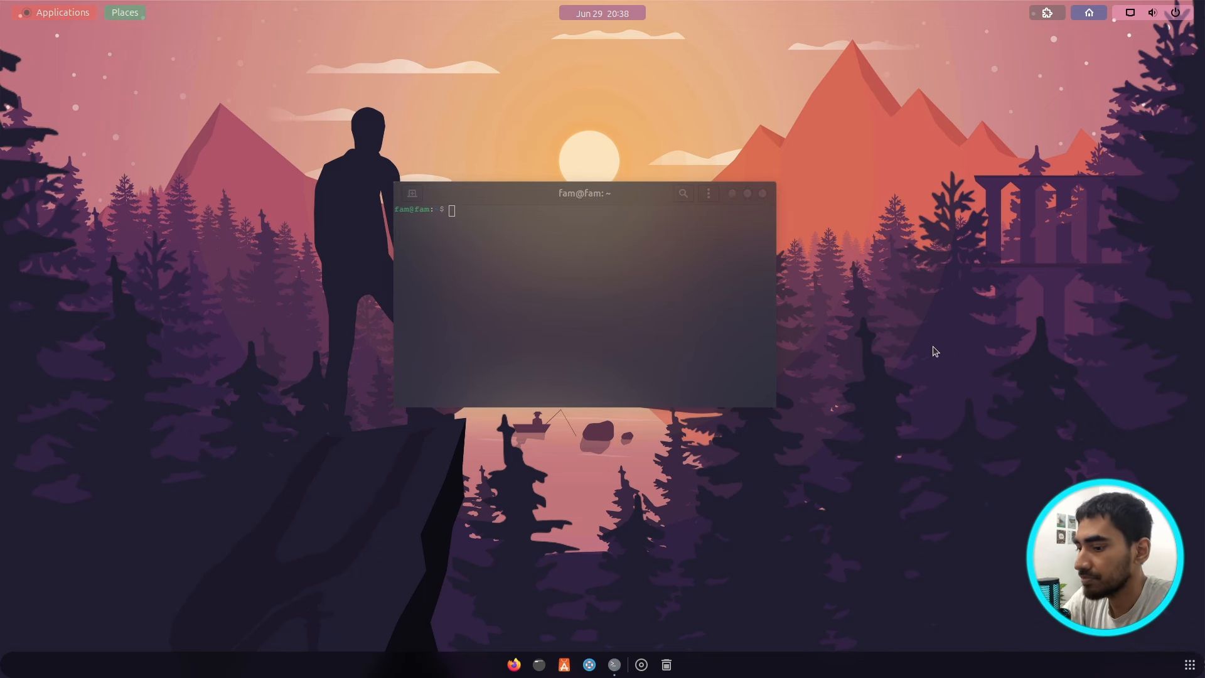
# Step: Launch Google Chrome through the Switcher launcher and dismiss its offer to restore pages
pyautogui.hotkey('ctrl', 'space')
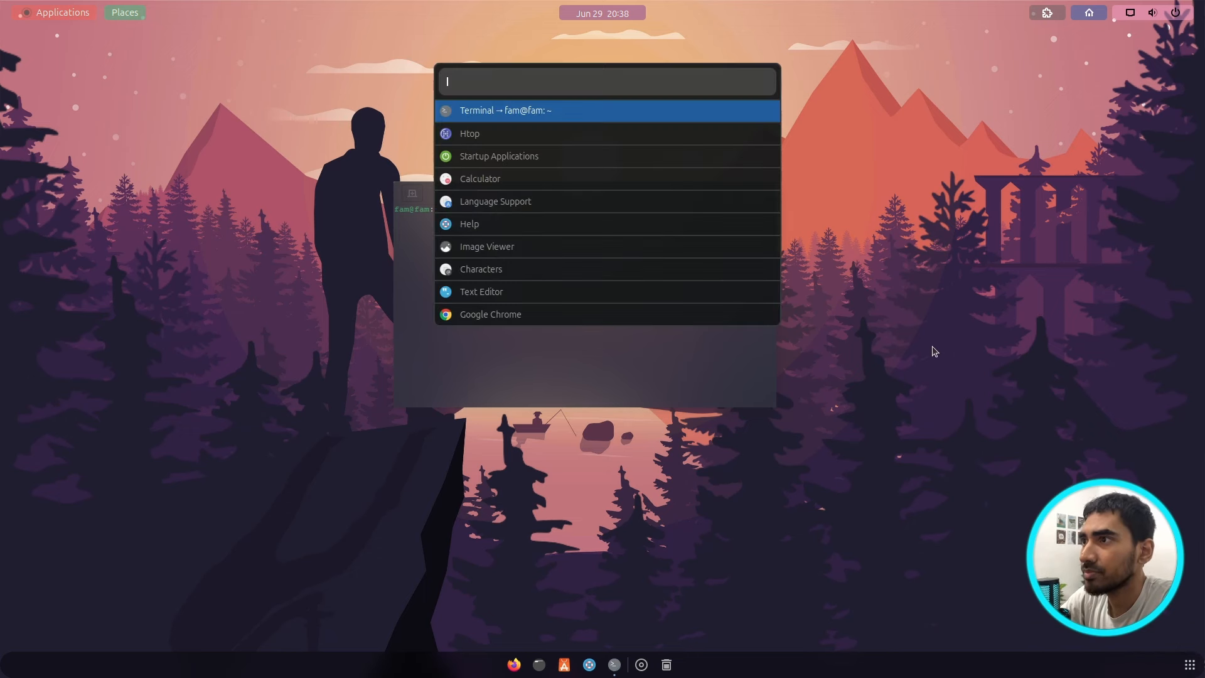
pyautogui.write('crho')
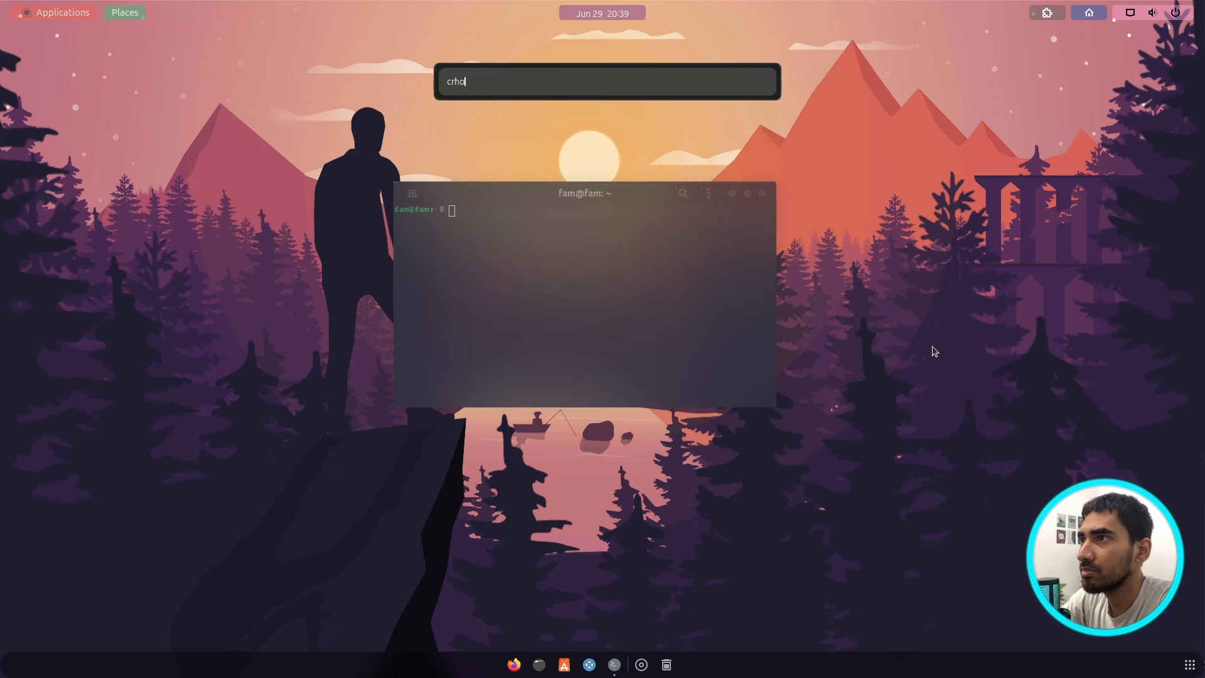
pyautogui.press('BackSpace')
pyautogui.write('h')
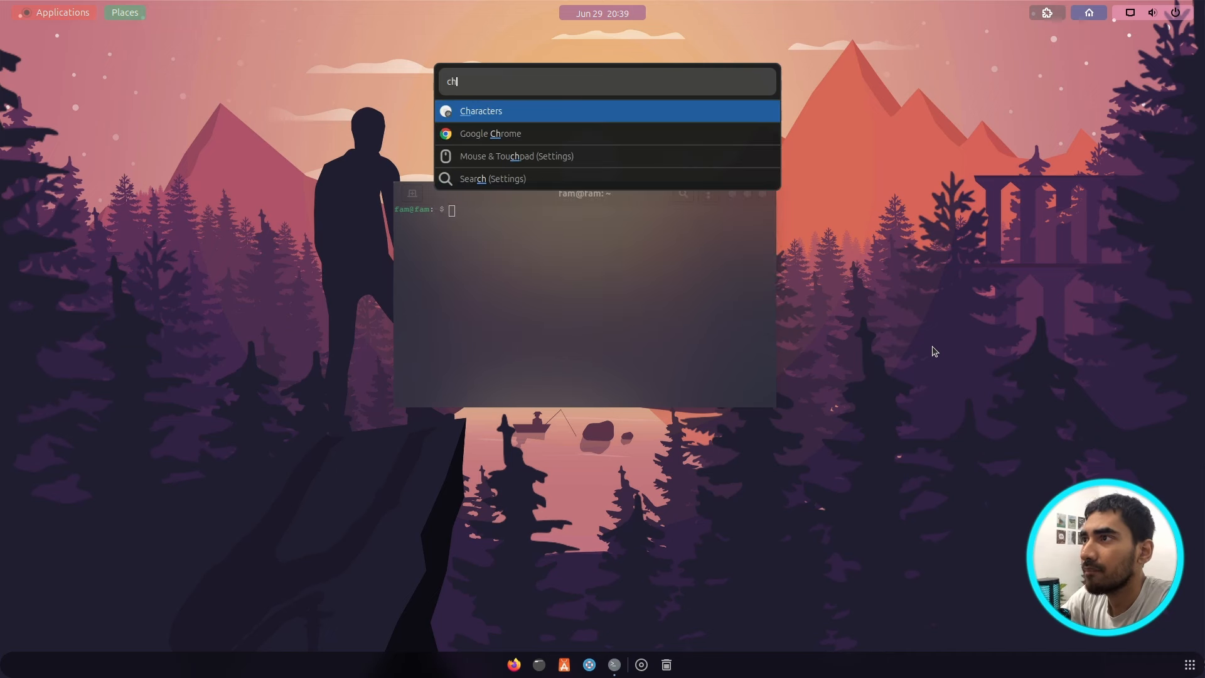
pyautogui.write('ro')
pyautogui.press('Return')
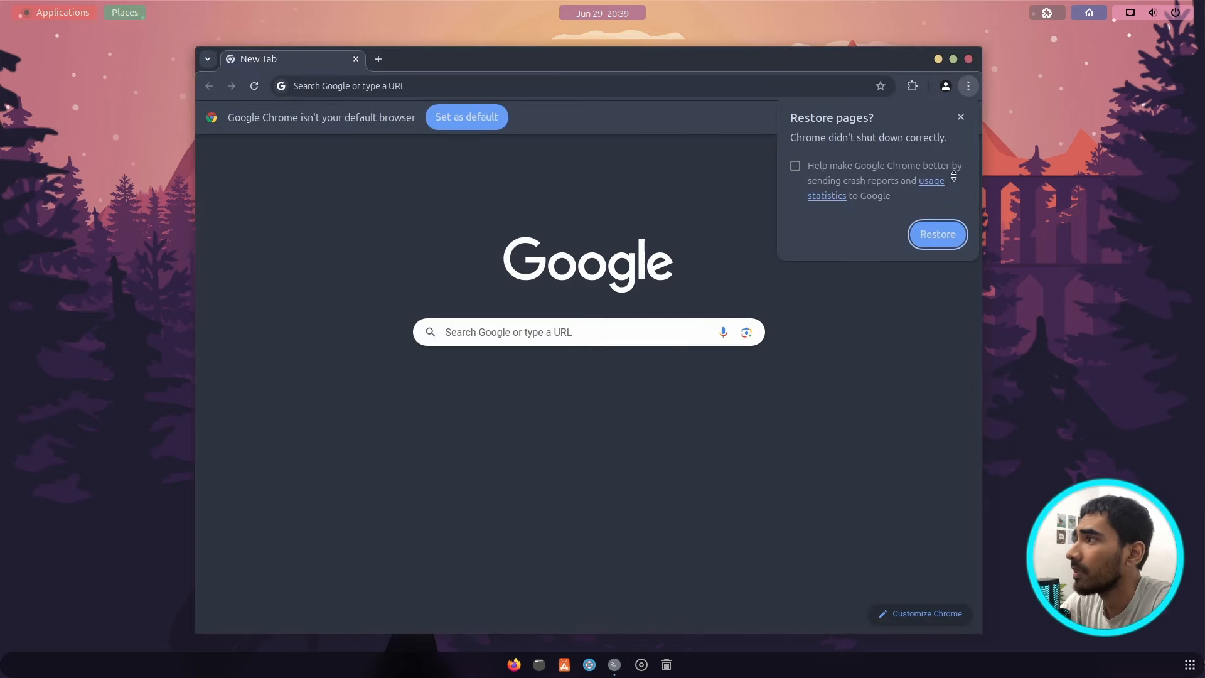
pyautogui.click(960, 116)
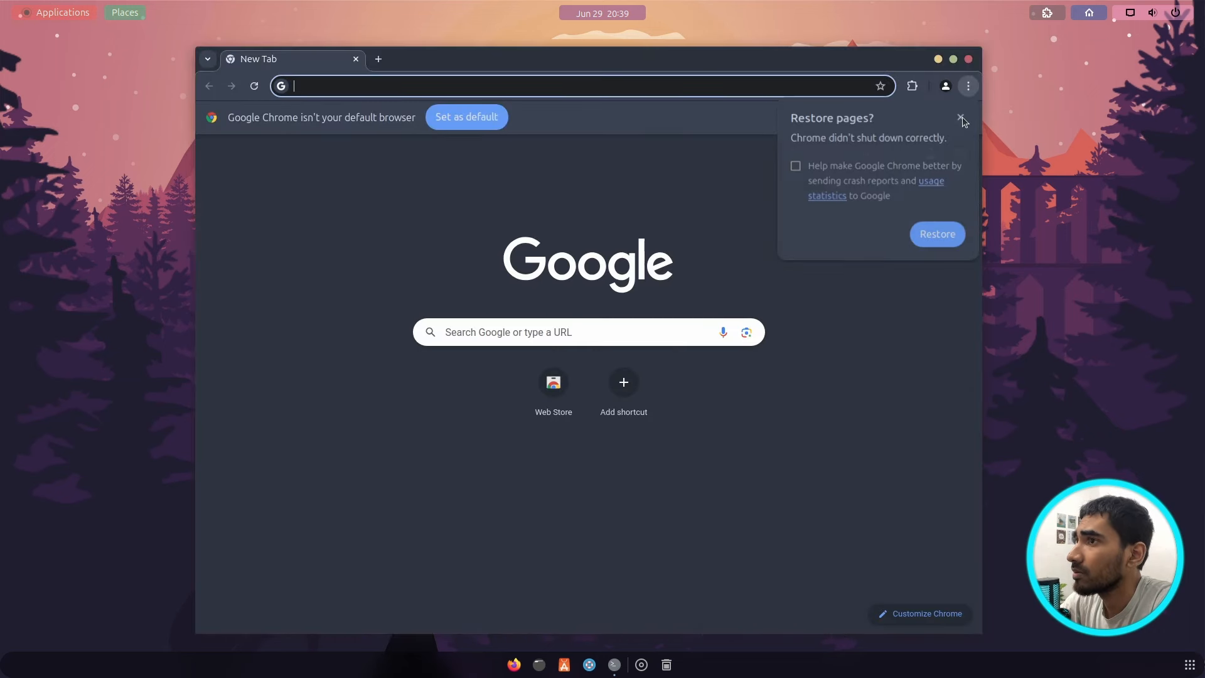
# Step: Open Blur my Shell's application blur settings and place its window beside the Chrome window
pyautogui.click(1048, 14)
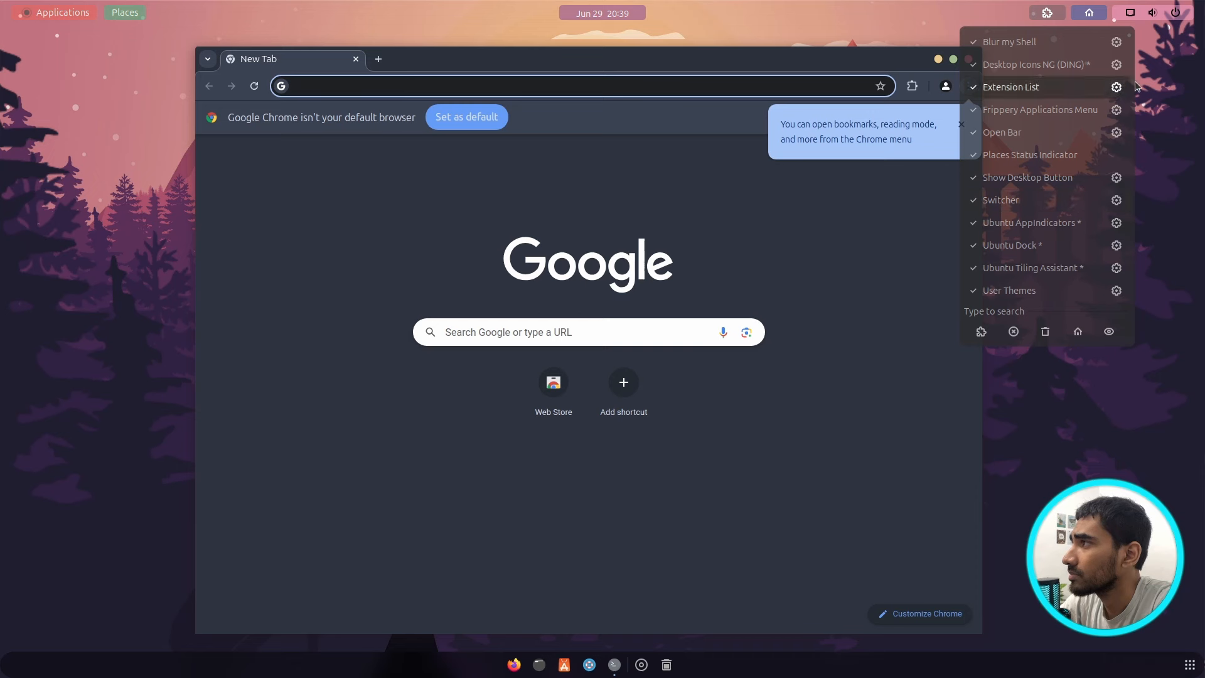
pyautogui.click(829, 63)
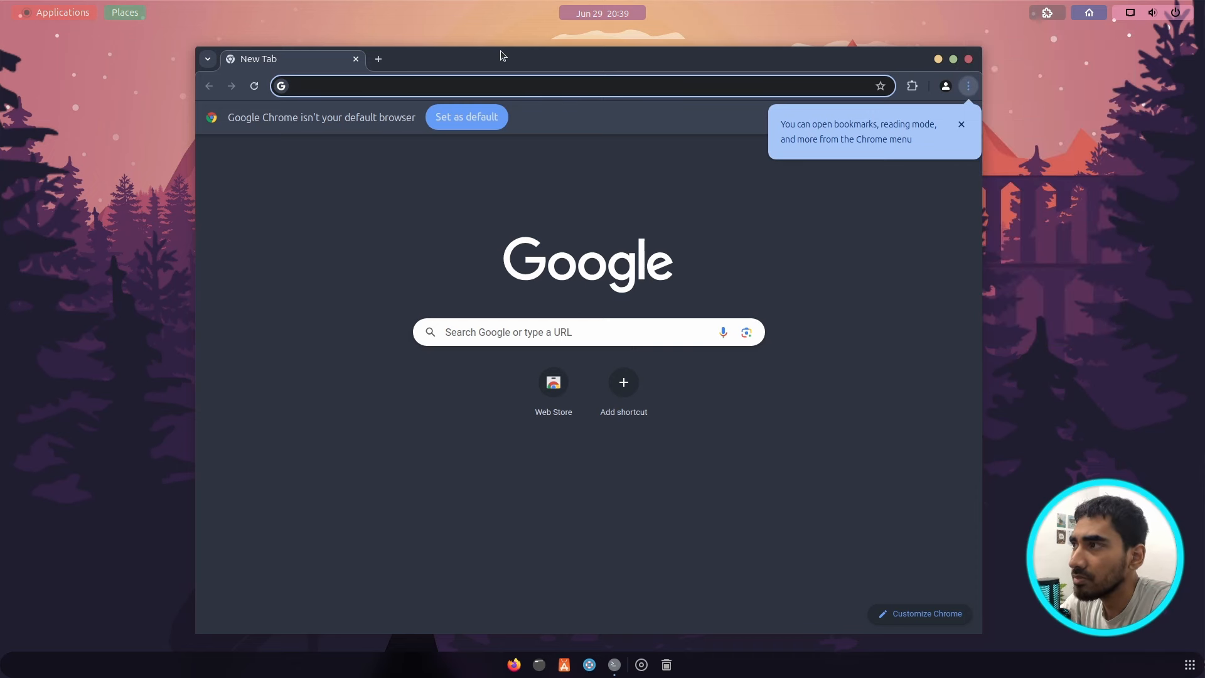
pyautogui.moveTo(726, 57); pyautogui.dragTo(440, 66)
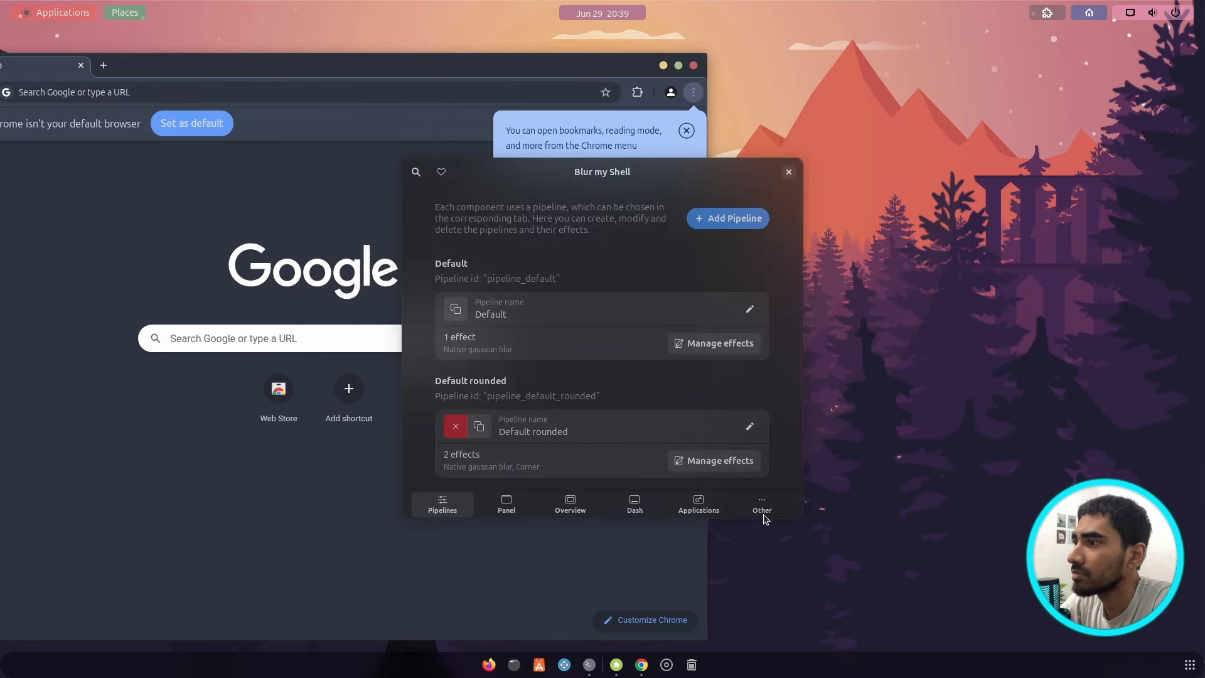
pyautogui.click(700, 503)
pyautogui.moveTo(717, 168); pyautogui.dragTo(1050, 134)
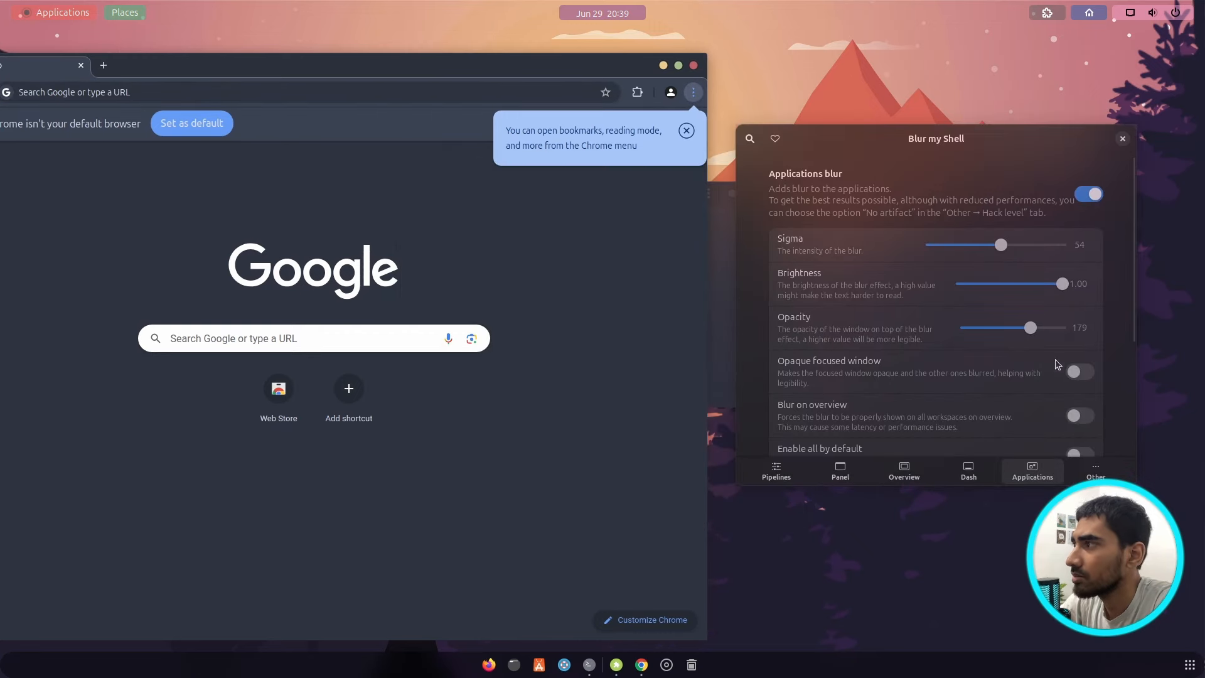
# Step: Add the Chrome window to the whitelist of windows to blur
pyautogui.scroll(-4, 1114, 370)
pyautogui.scroll(-2, 1113, 371)
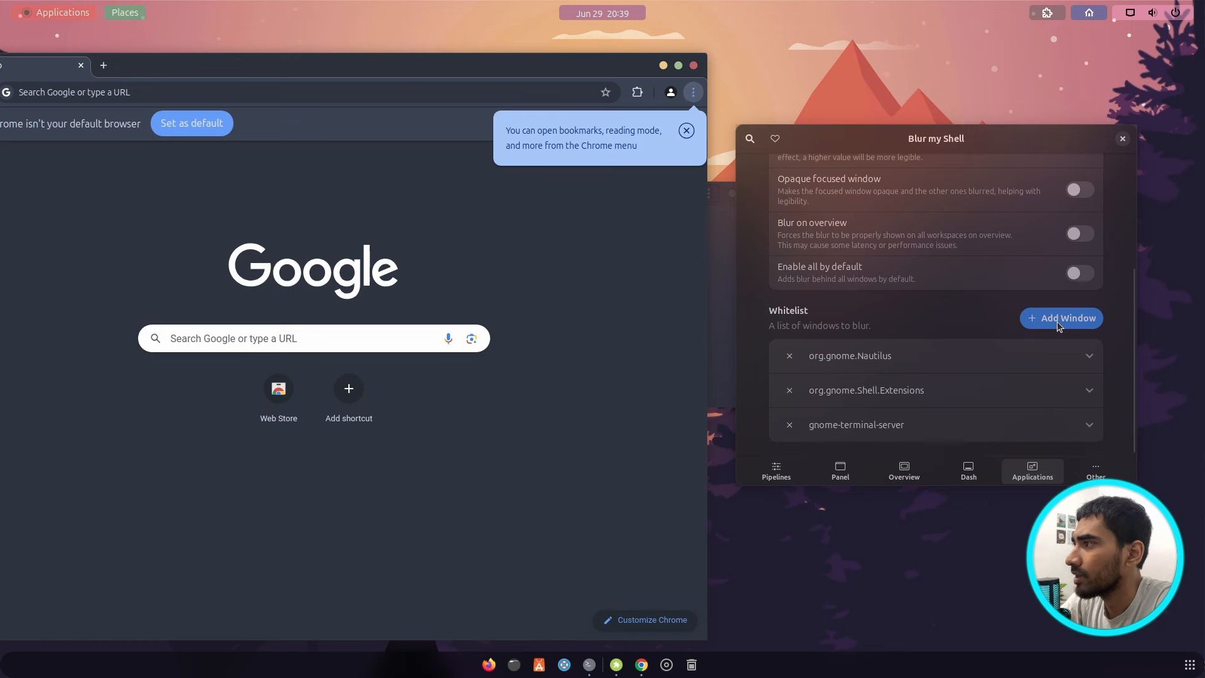
pyautogui.click(1057, 322)
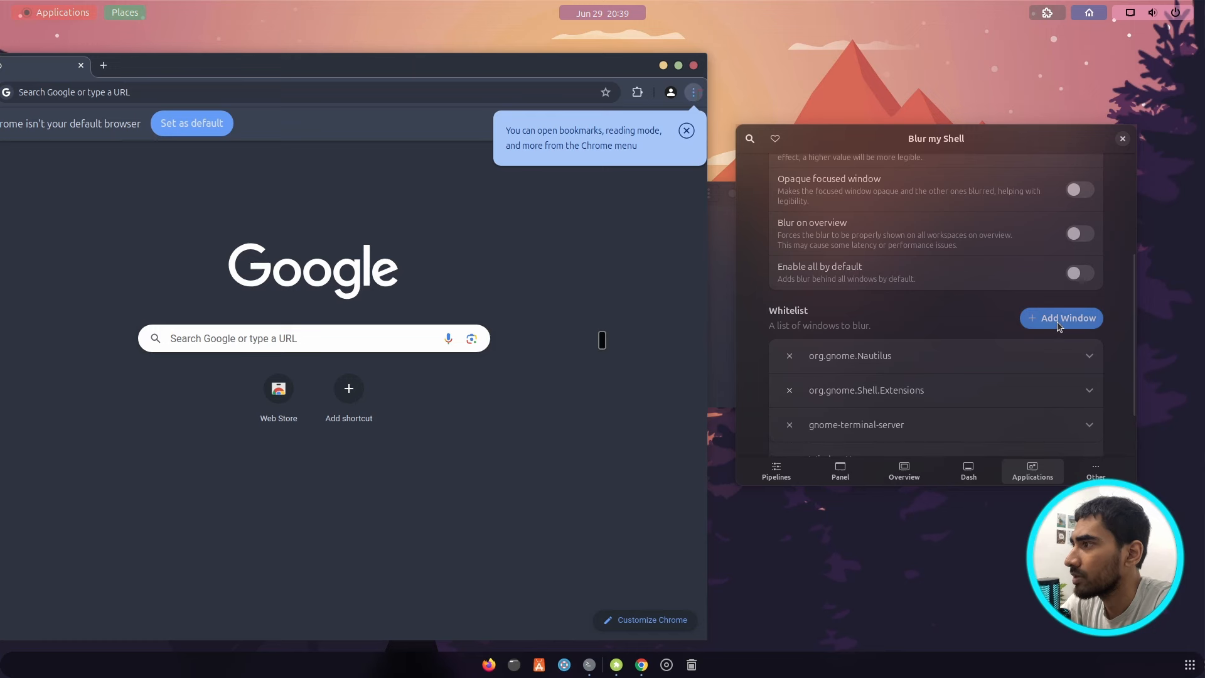
pyautogui.click(240, 253)
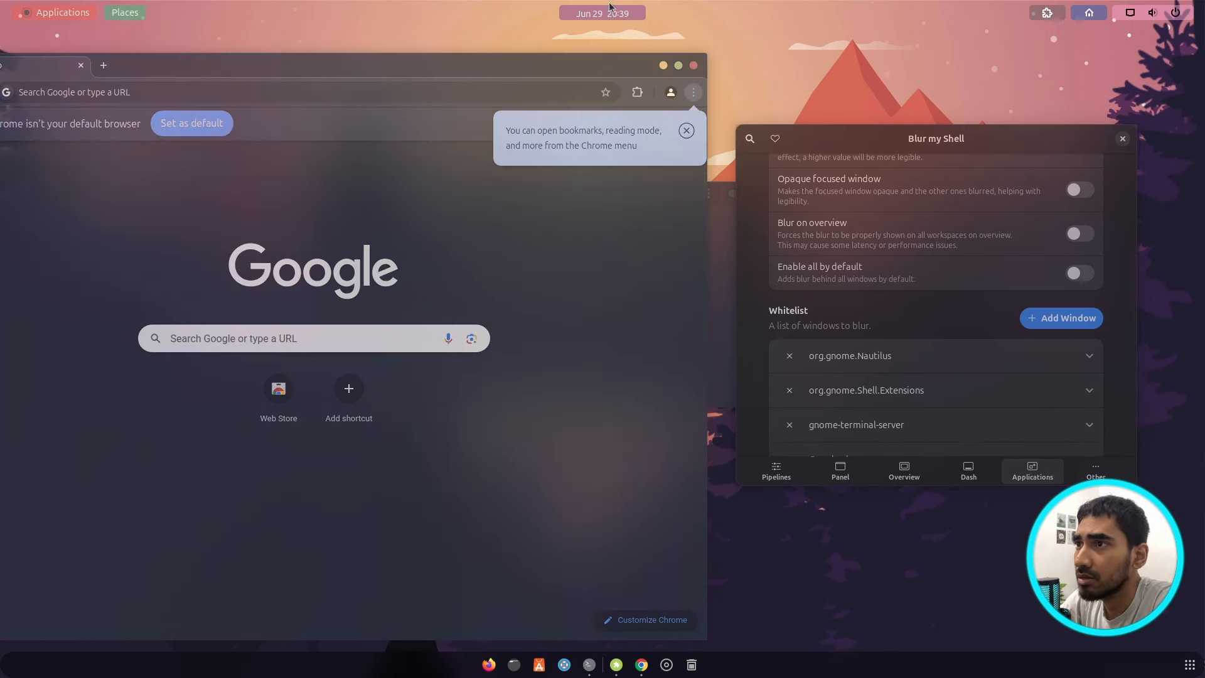
# Step: Close the Blur my Shell preferences and move the Chrome window to the middle of the desktop
pyautogui.hotkey('alt', 'Tab')
pyautogui.moveTo(414, 74); pyautogui.dragTo(564, 47)
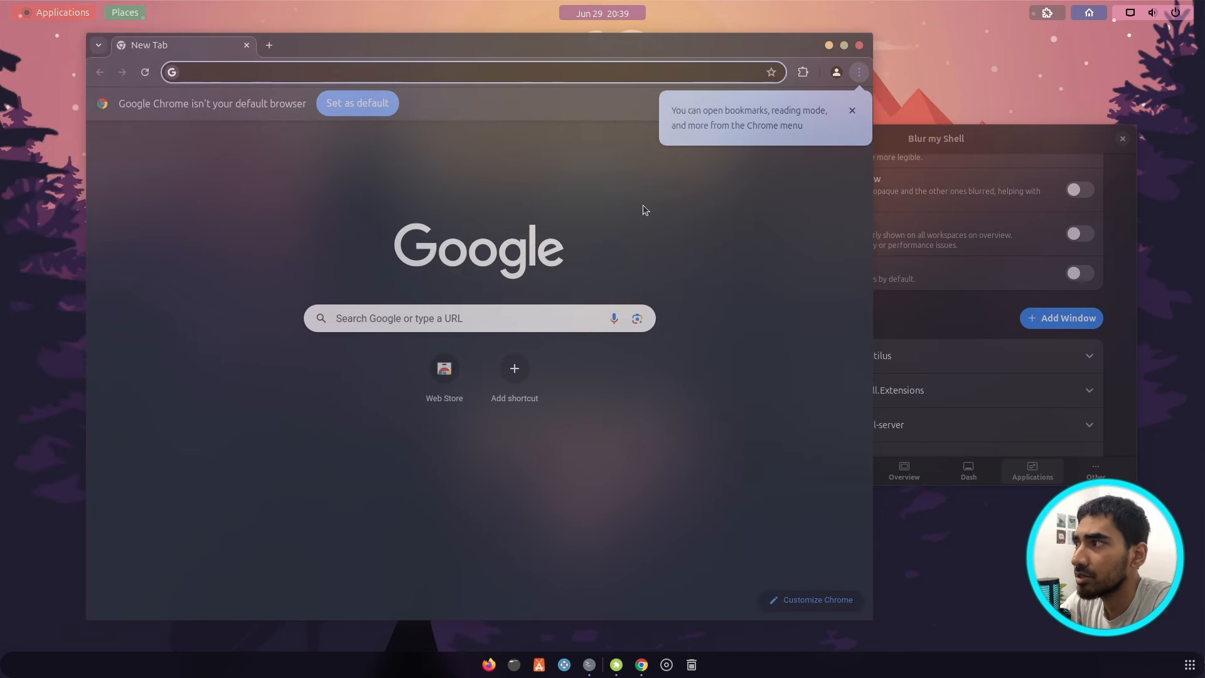
pyautogui.moveTo(1044, 129); pyautogui.dragTo(1087, 120)
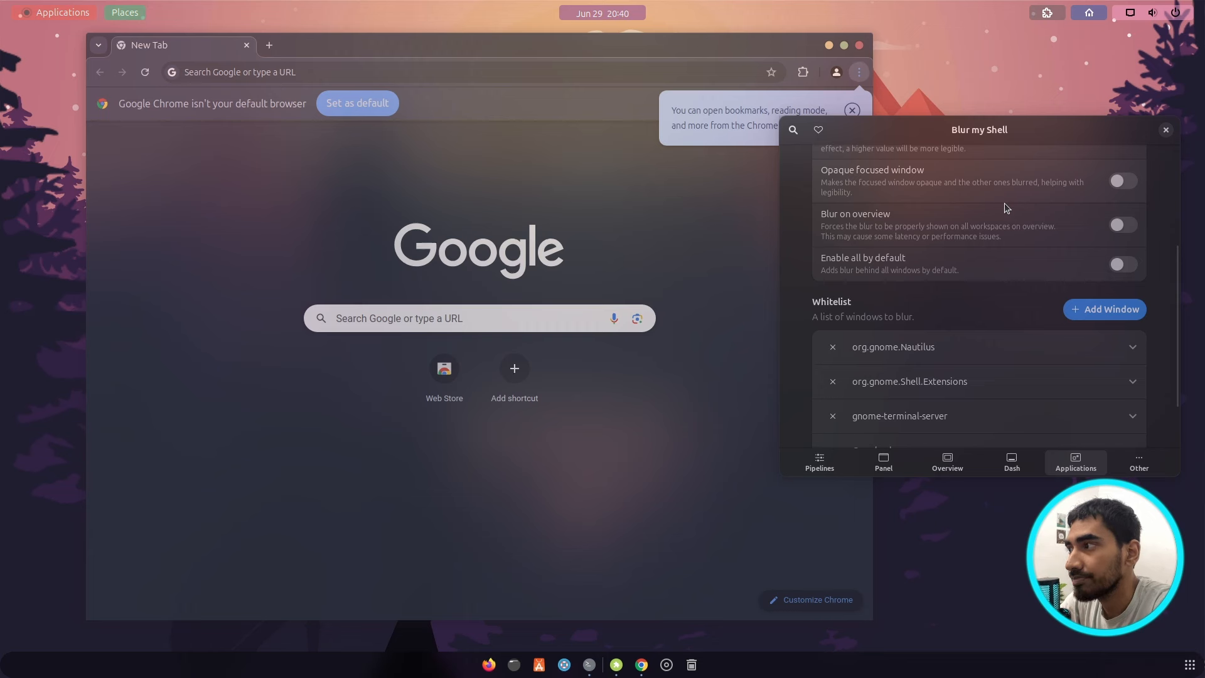
pyautogui.click(1165, 132)
pyautogui.moveTo(634, 46); pyautogui.dragTo(728, 48)
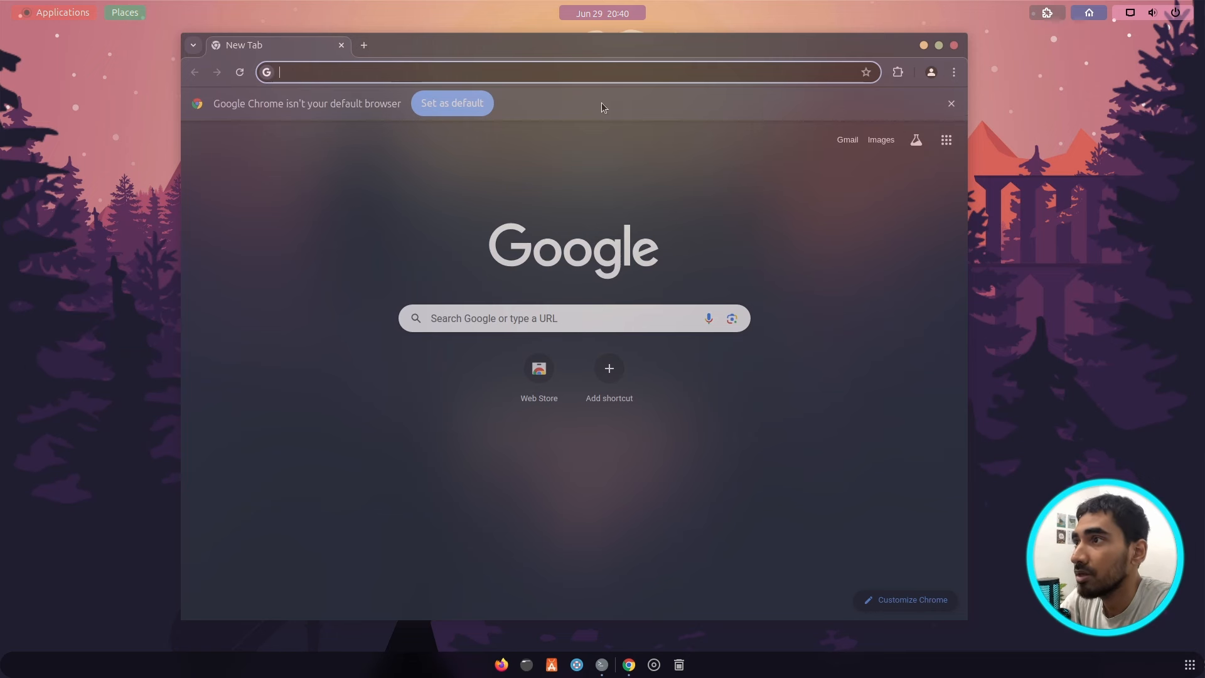
# Step: Search Google for "openbar" and look over the results page with the blur applied
pyautogui.click(615, 70)
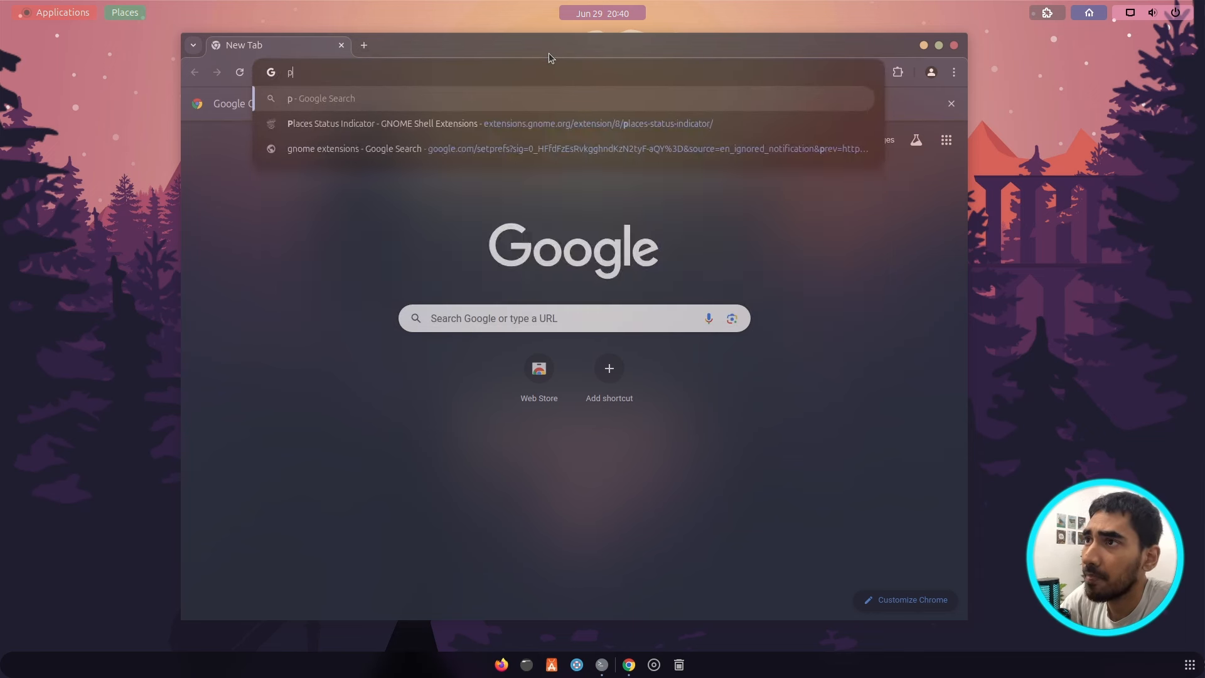
pyautogui.press('Escape')
pyautogui.write('openbar')
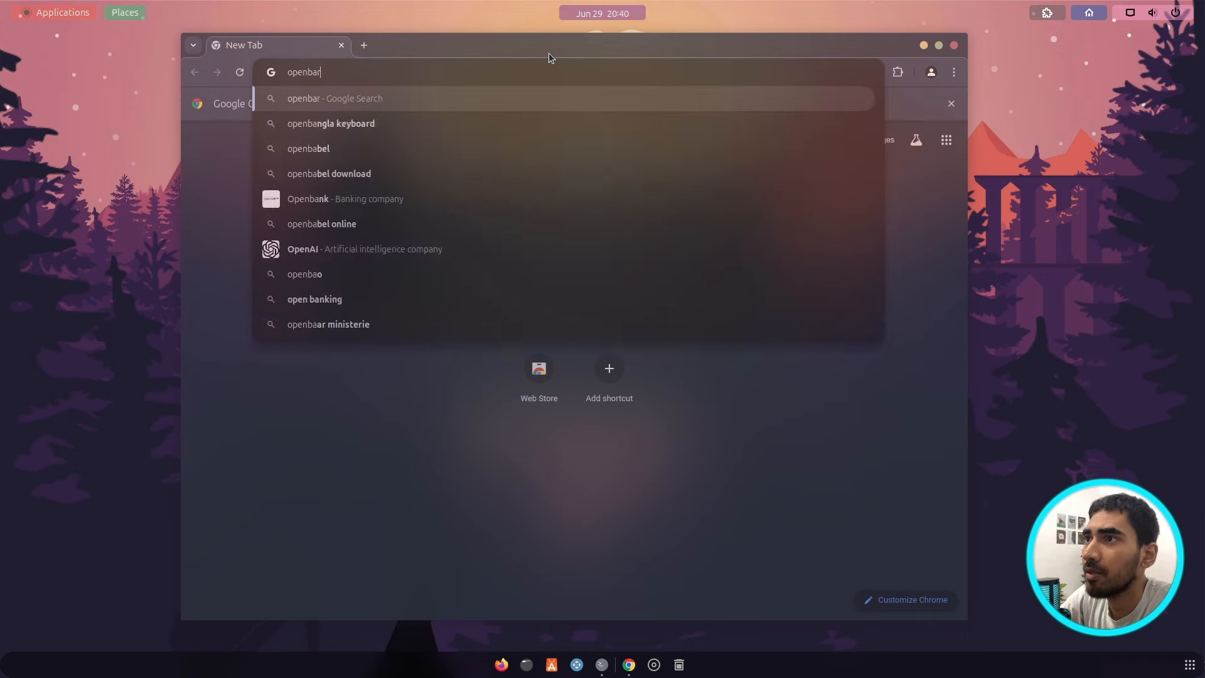
pyautogui.press('Return')
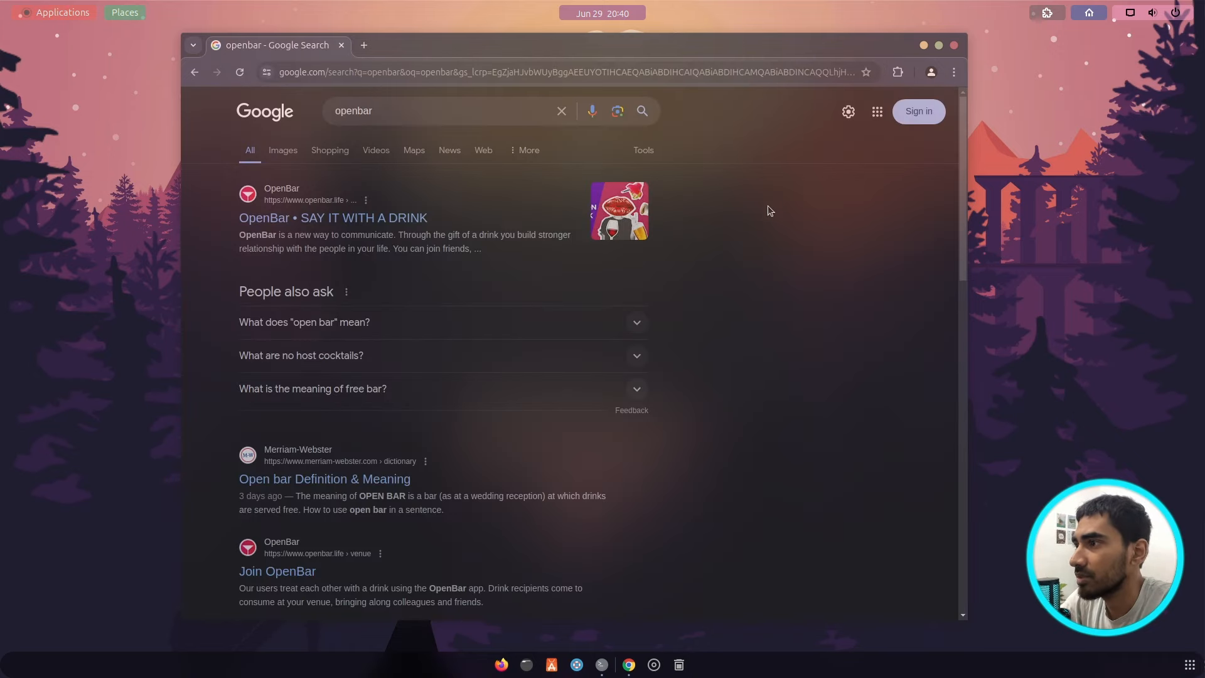
pyautogui.scroll(-3, 785, 257)
pyautogui.scroll(3, 794, 279)
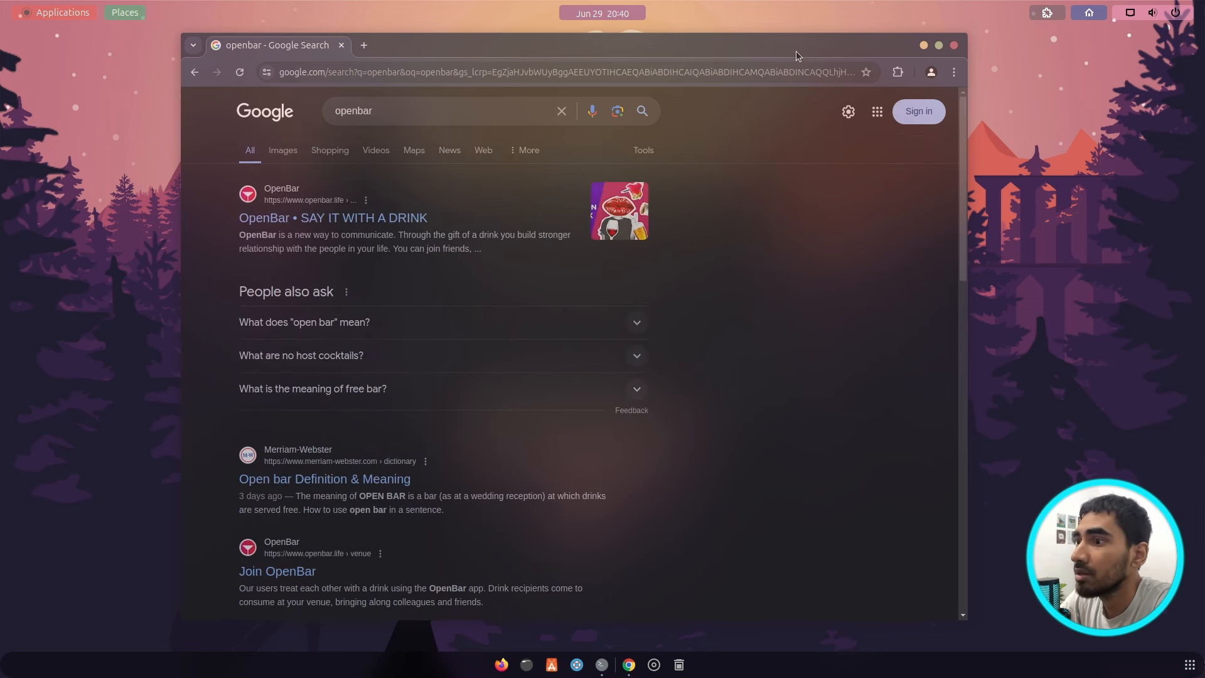
# Step: Check how the blurred Chrome window and its main menu look, and close Chrome
pyautogui.moveTo(796, 50); pyautogui.dragTo(784, 59)
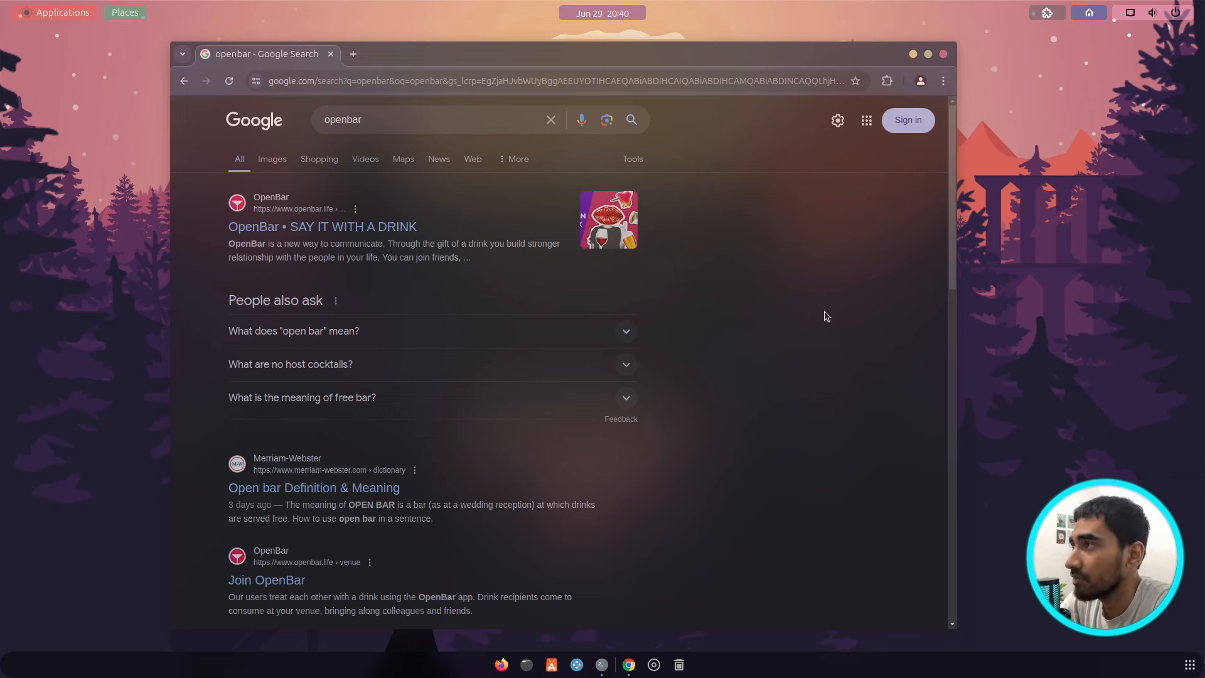
pyautogui.click(943, 80)
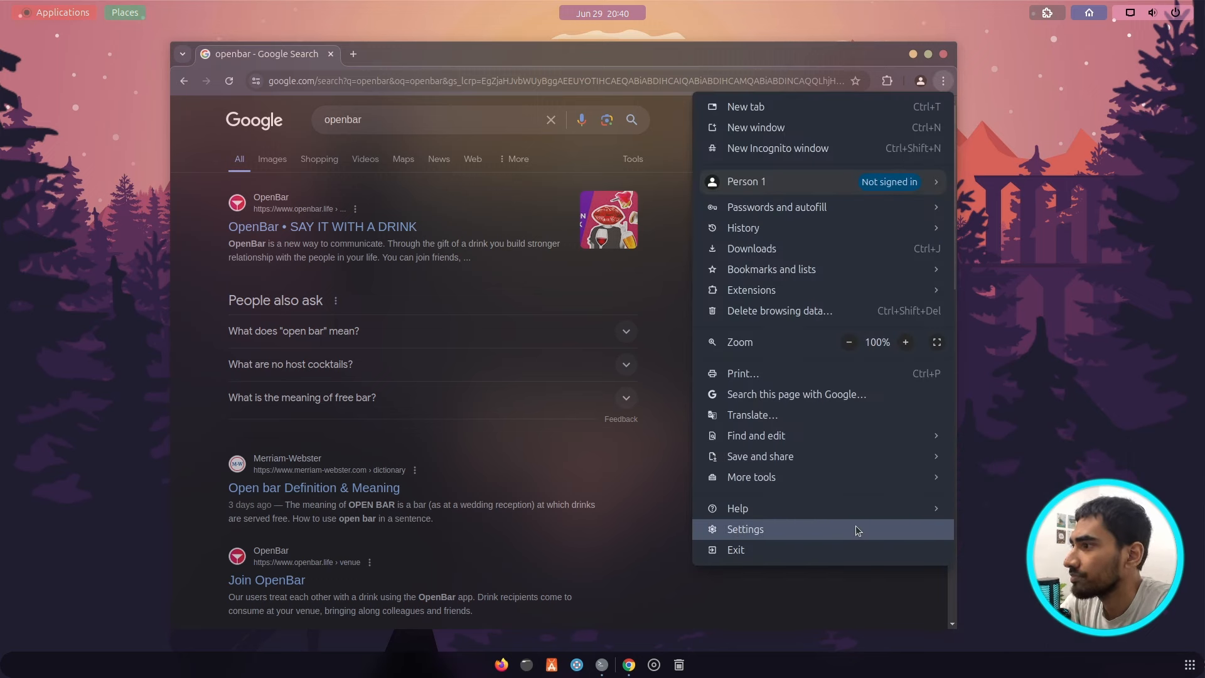
pyautogui.click(943, 56)
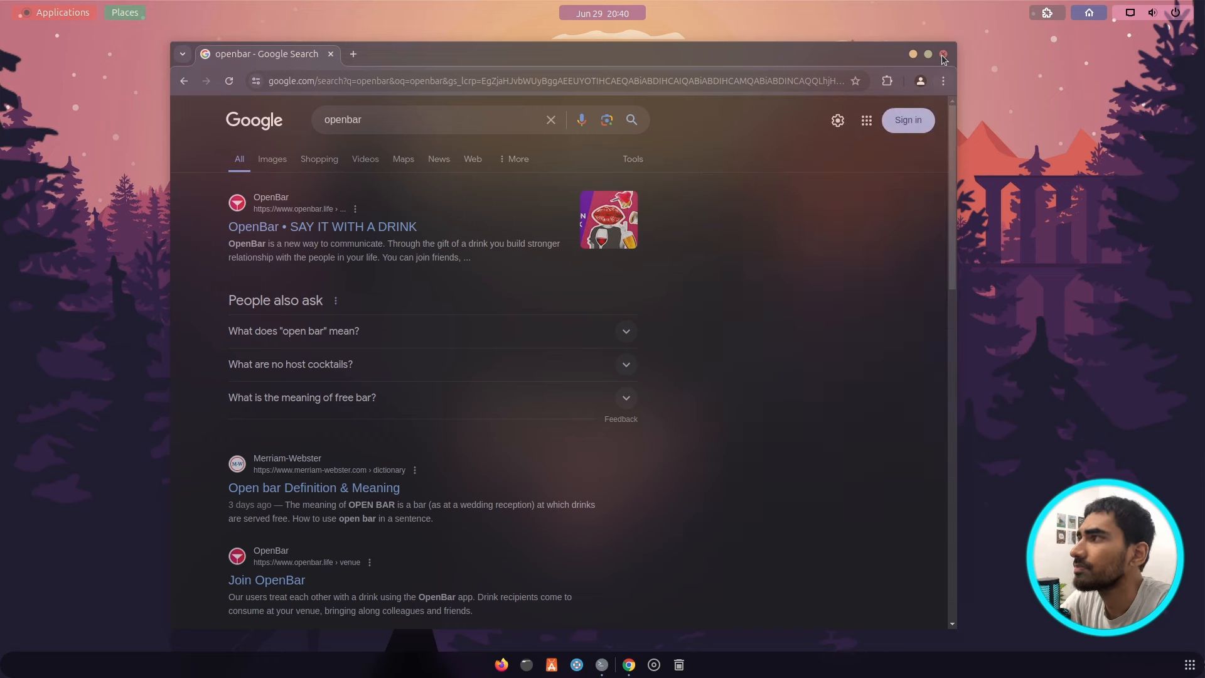
pyautogui.click(943, 56)
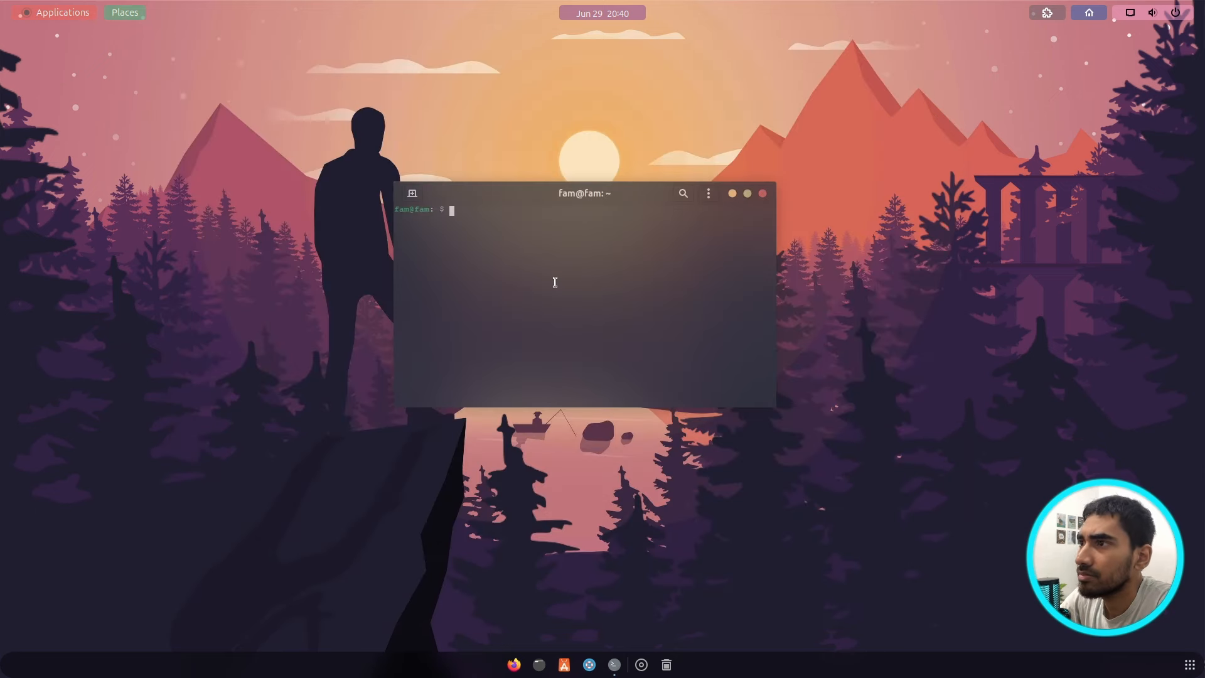
# Step: Run cmatrix in the Terminal to preview it on the blurred background, and quit it
pyautogui.write('cma')
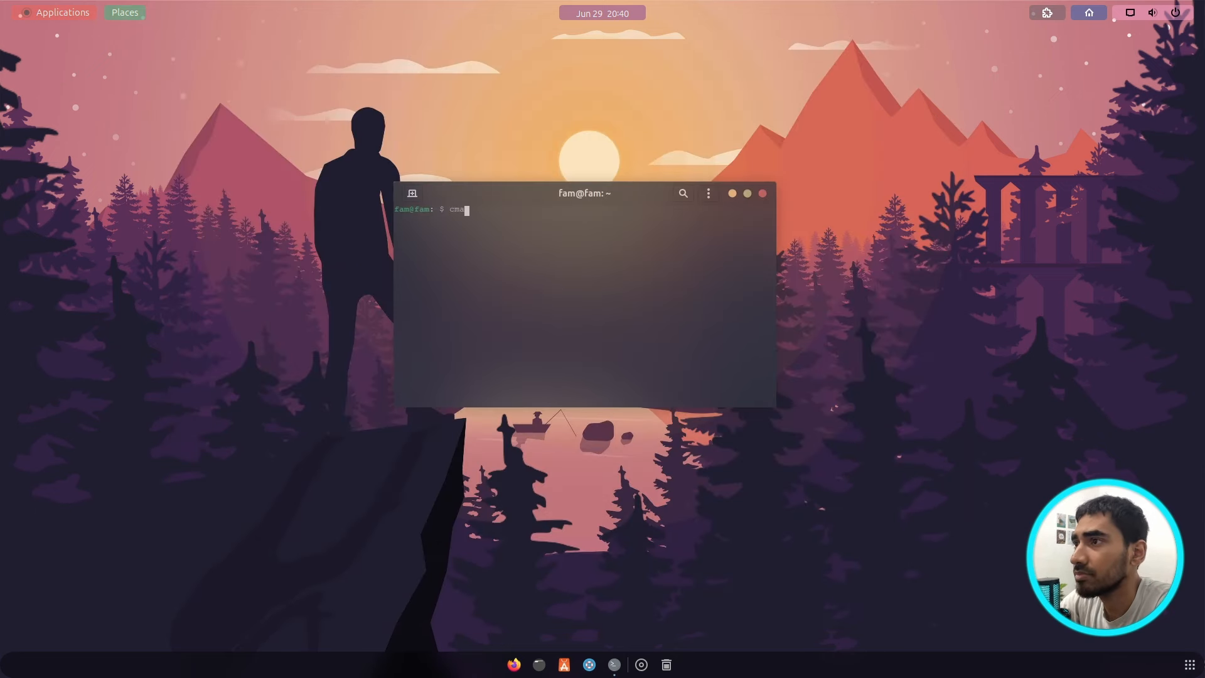
pyautogui.write('trix')
pyautogui.press('Return')
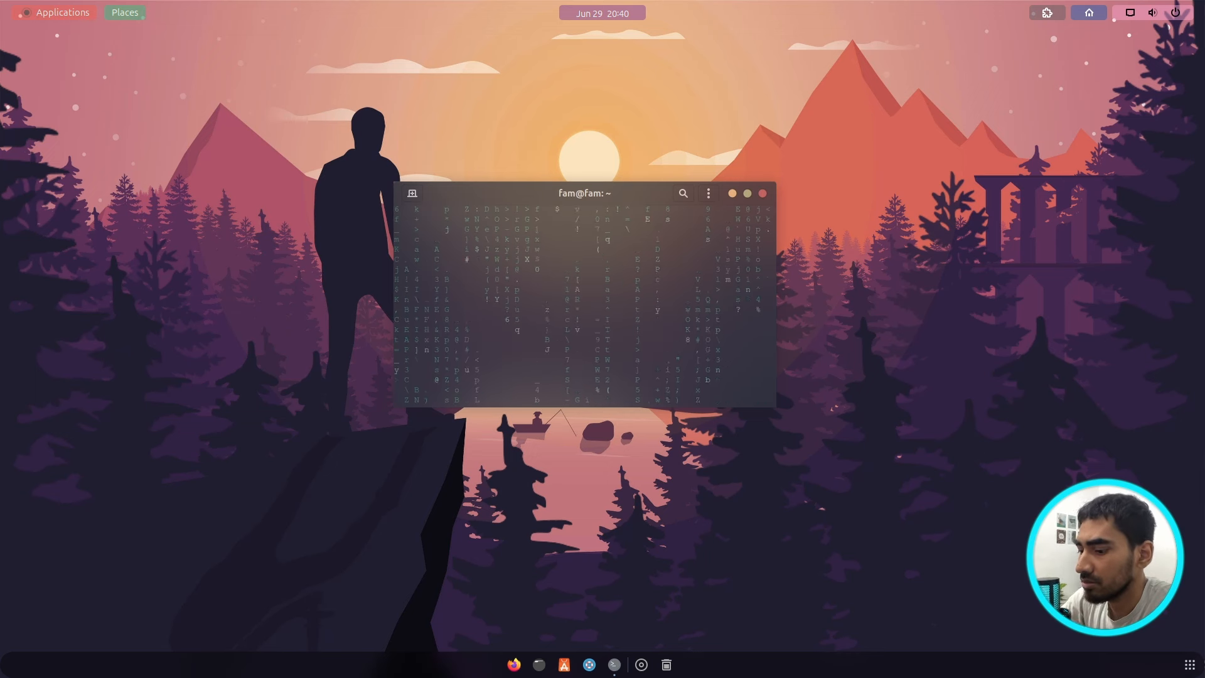
pyautogui.press('q')
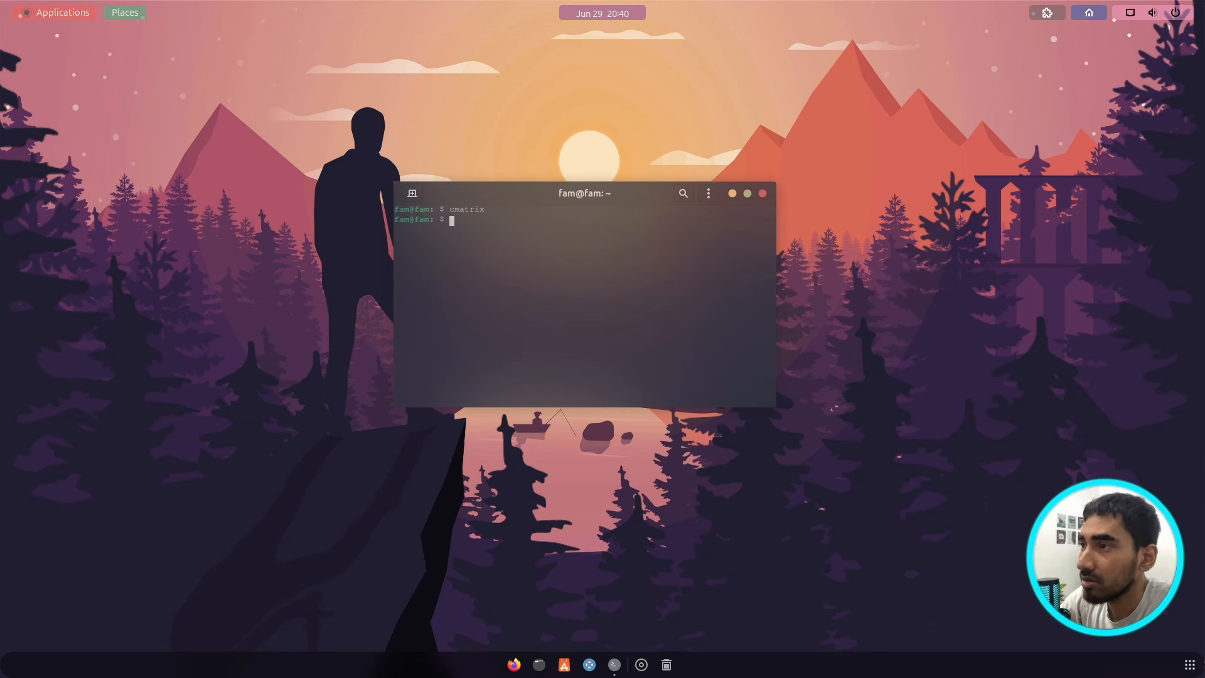
# Step: Run htop in the Terminal and move its window to the lower-left area of the desktop
pyautogui.write('htop')
pyautogui.press('Return')
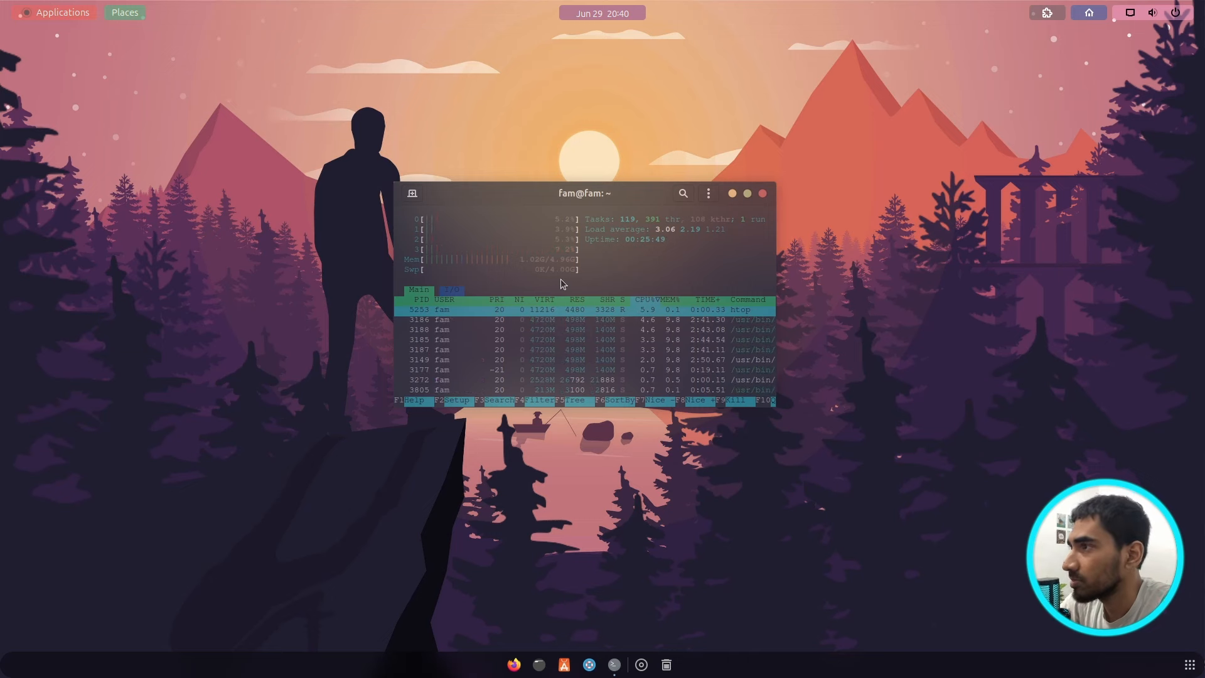
pyautogui.moveTo(642, 194); pyautogui.dragTo(288, 395)
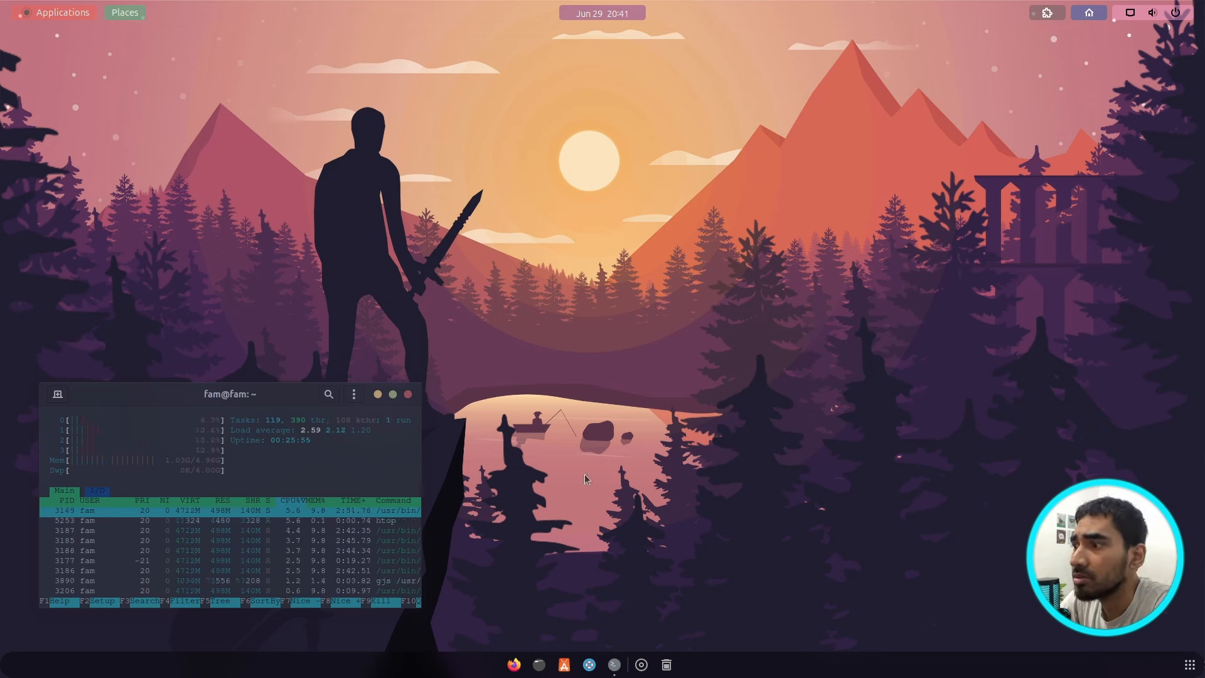
# Step: Open Files, move its window away from the Terminal, and go to the Downloads/projectFiles/walls folder
pyautogui.click(539, 665)
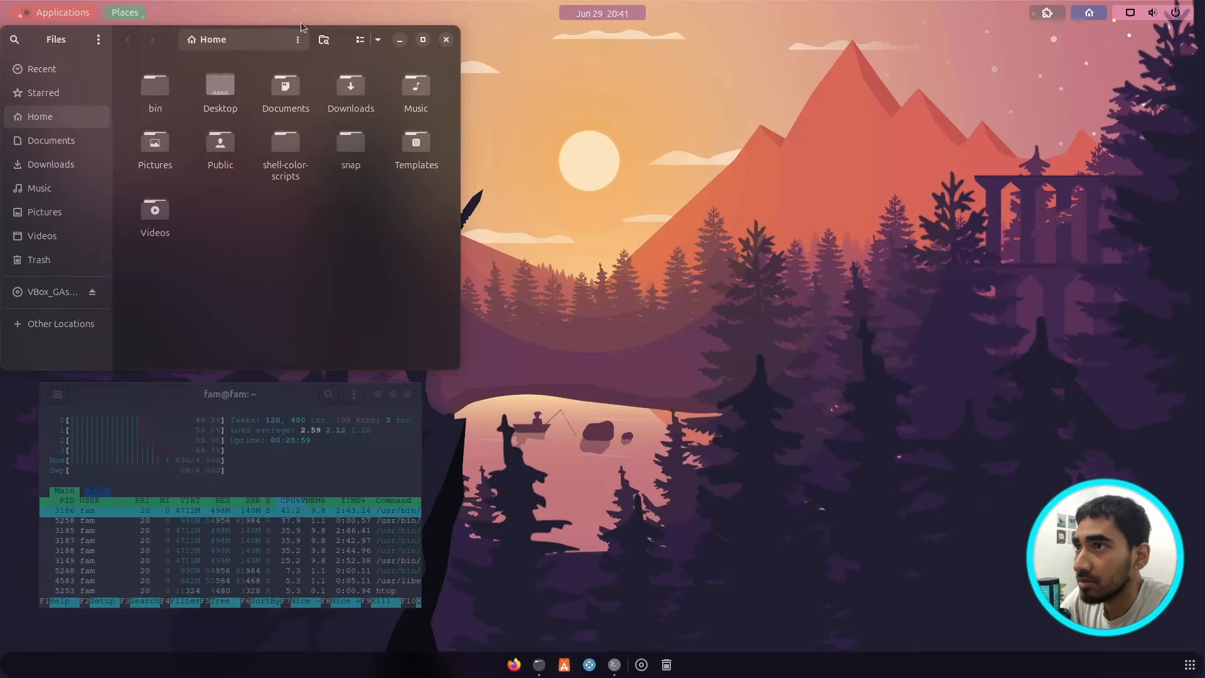
pyautogui.moveTo(342, 39); pyautogui.dragTo(934, 163)
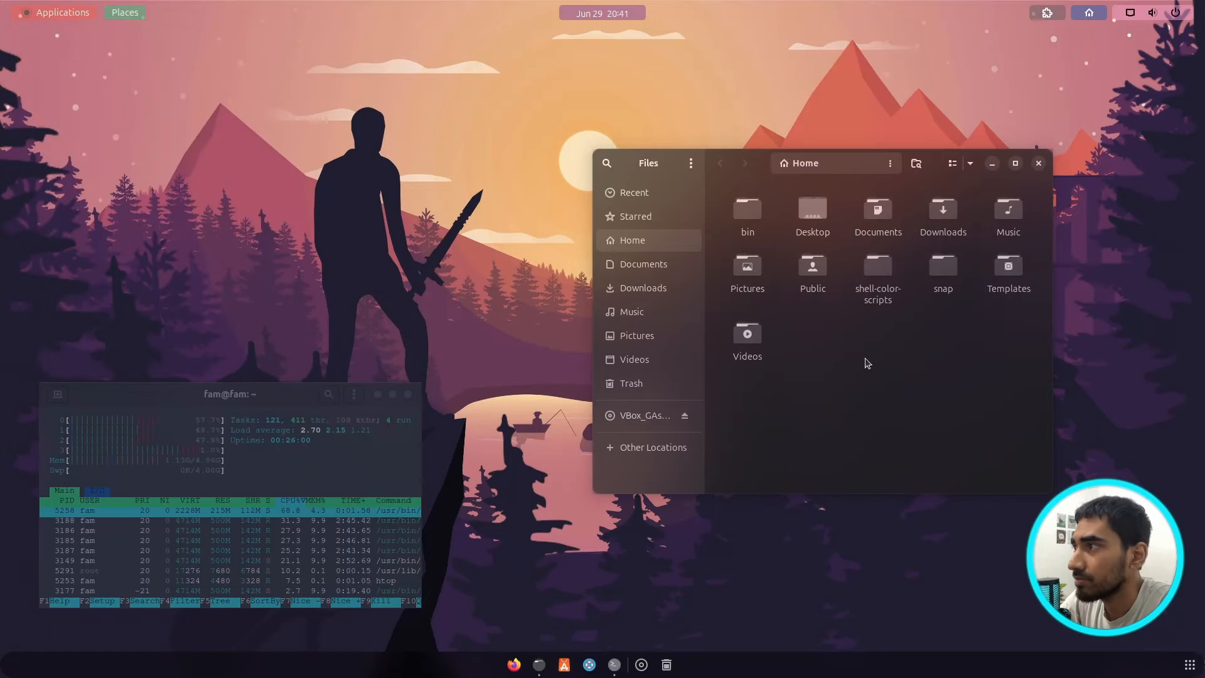
pyautogui.doubleClick(940, 230)
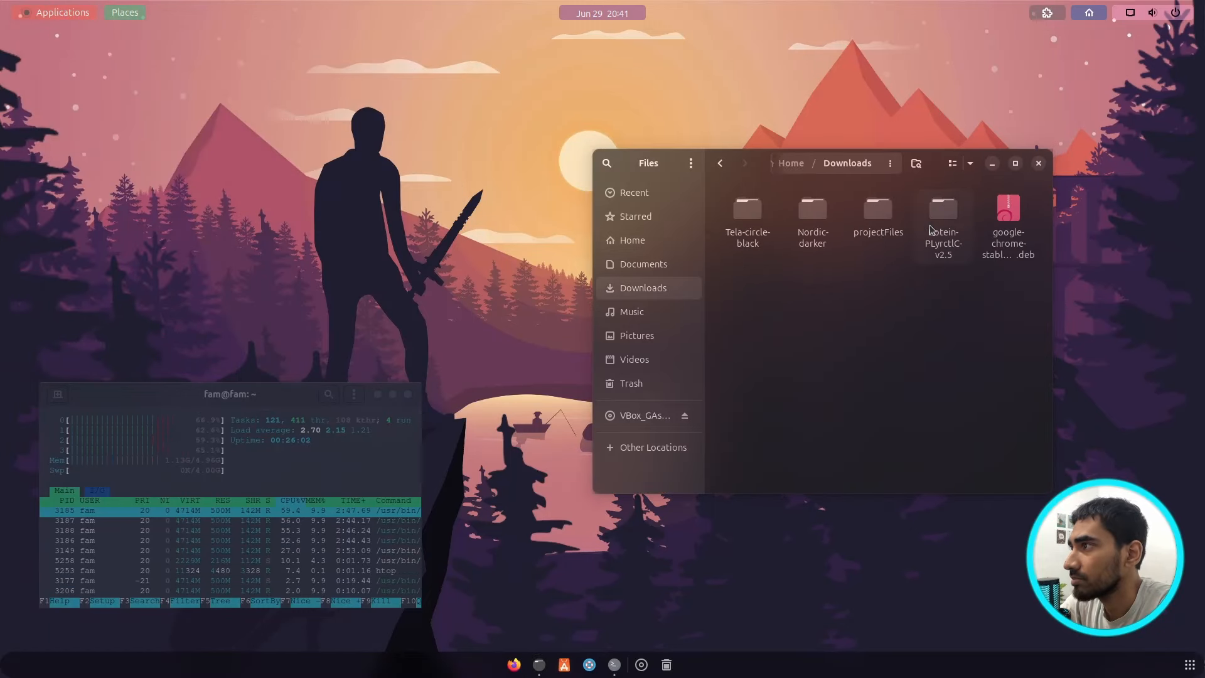
pyautogui.doubleClick(878, 227)
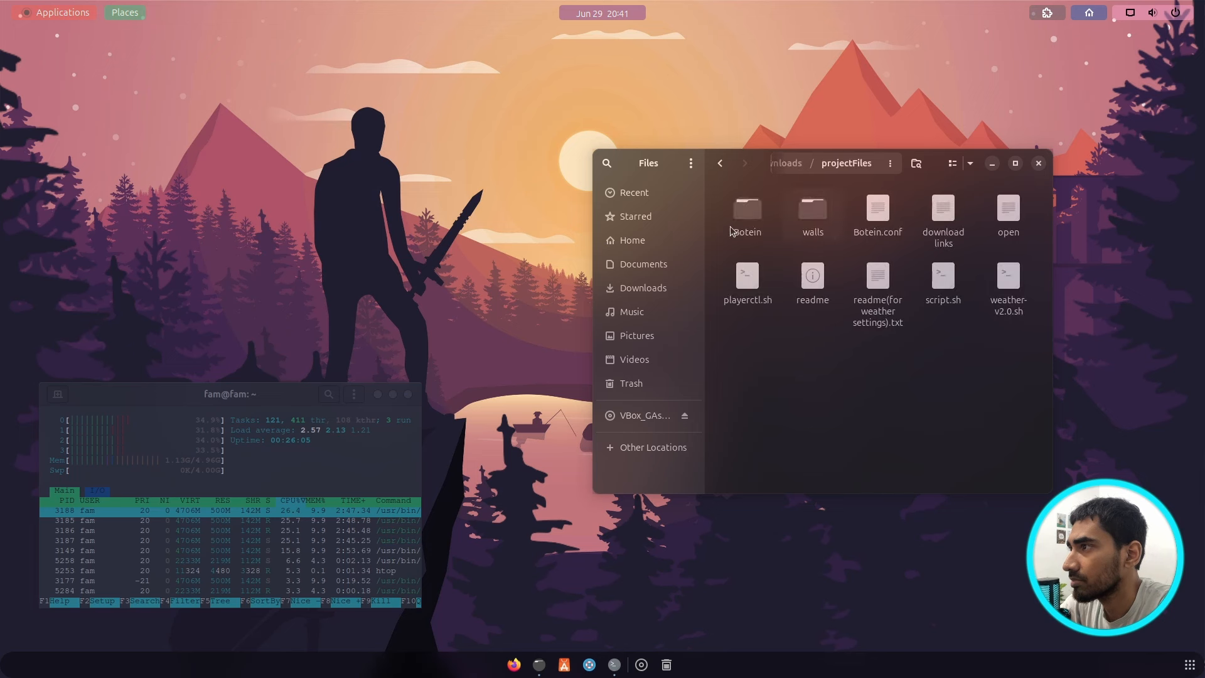
pyautogui.doubleClick(809, 217)
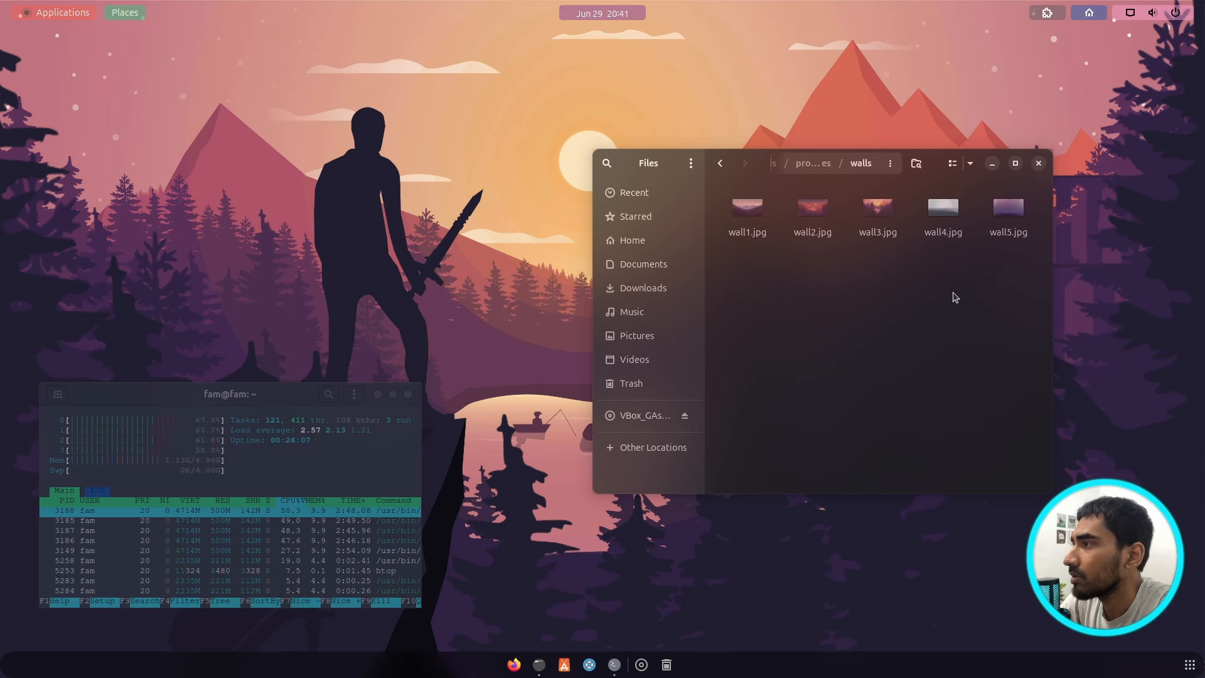
# Step: Set wall4.jpg as the desktop background
pyautogui.rightClick(941, 218)
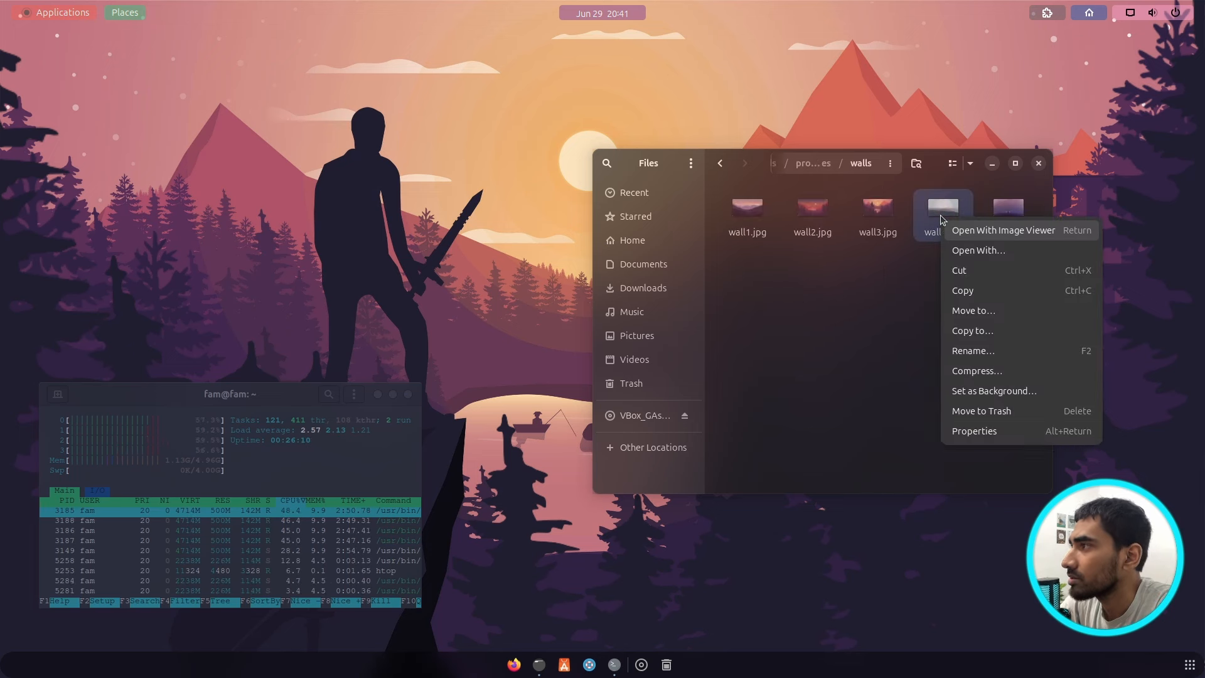
pyautogui.click(994, 408)
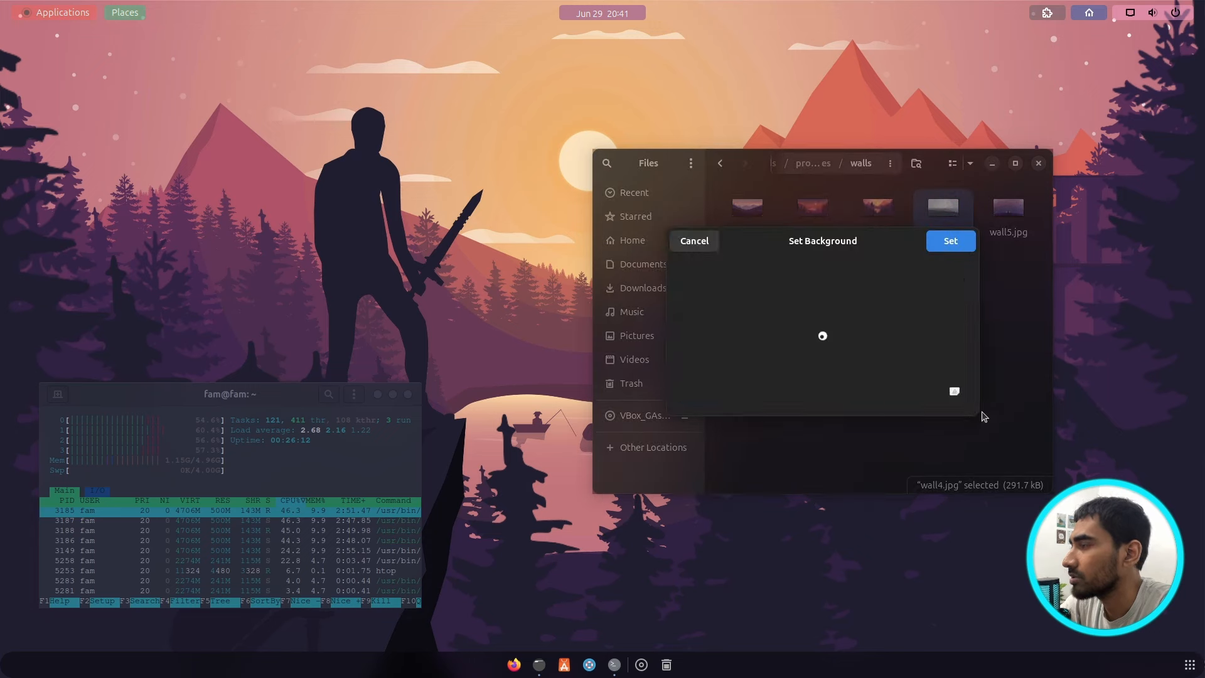
pyautogui.click(950, 241)
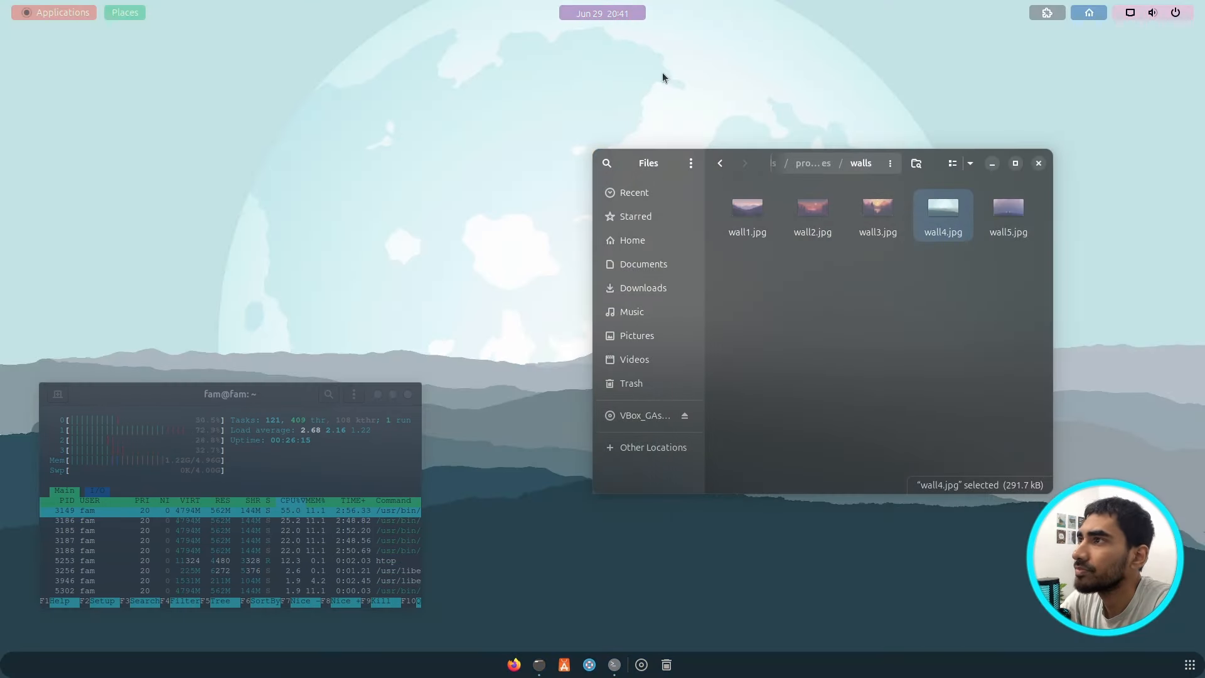
# Step: Set wall5.jpg as the desktop background and minimize the Files window
pyautogui.moveTo(661, 73); pyautogui.dragTo(834, 111)
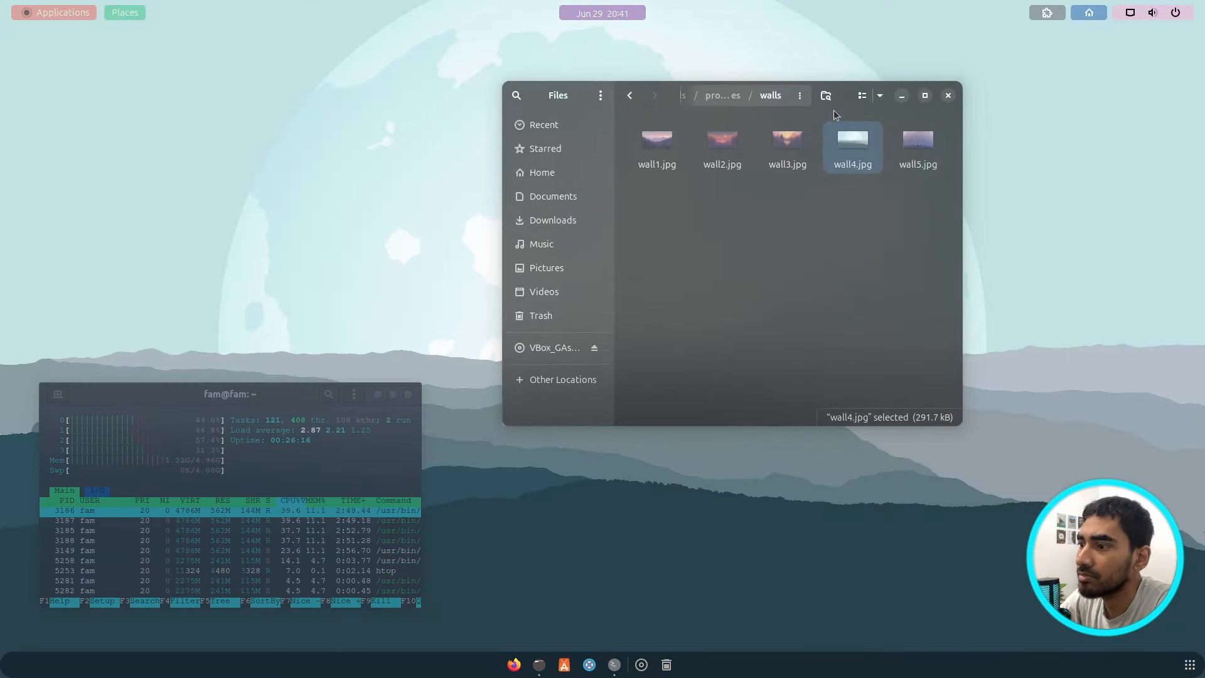
pyautogui.rightClick(905, 164)
pyautogui.click(940, 356)
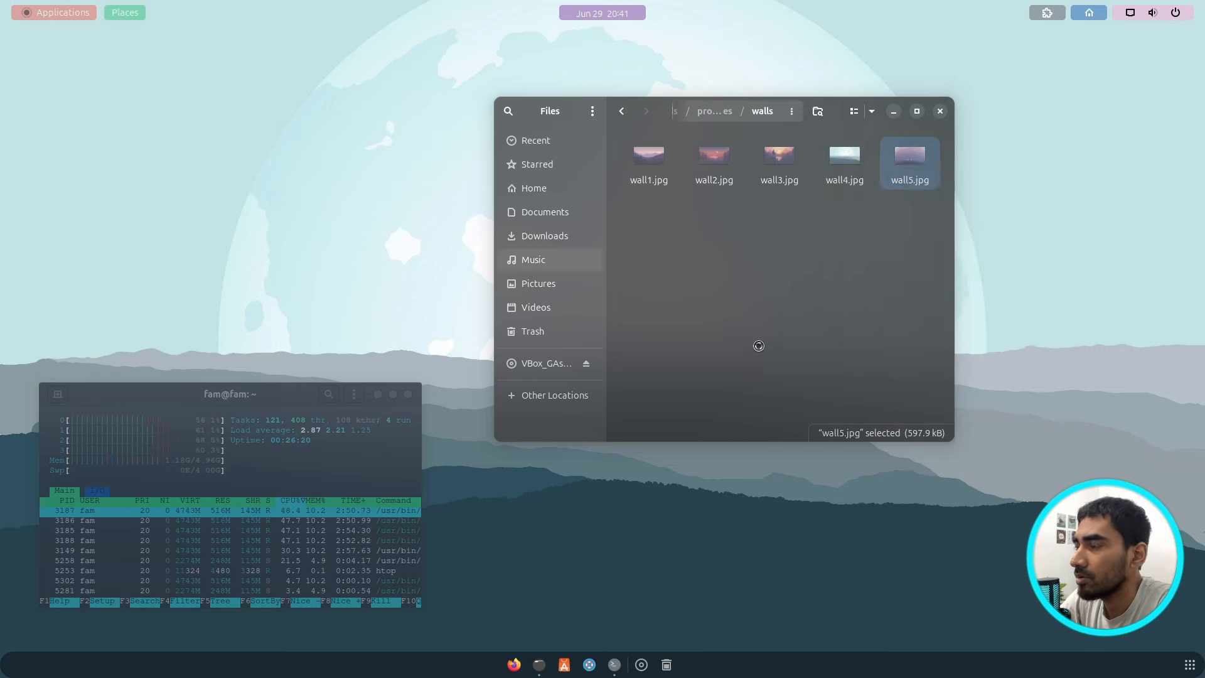
pyautogui.click(854, 188)
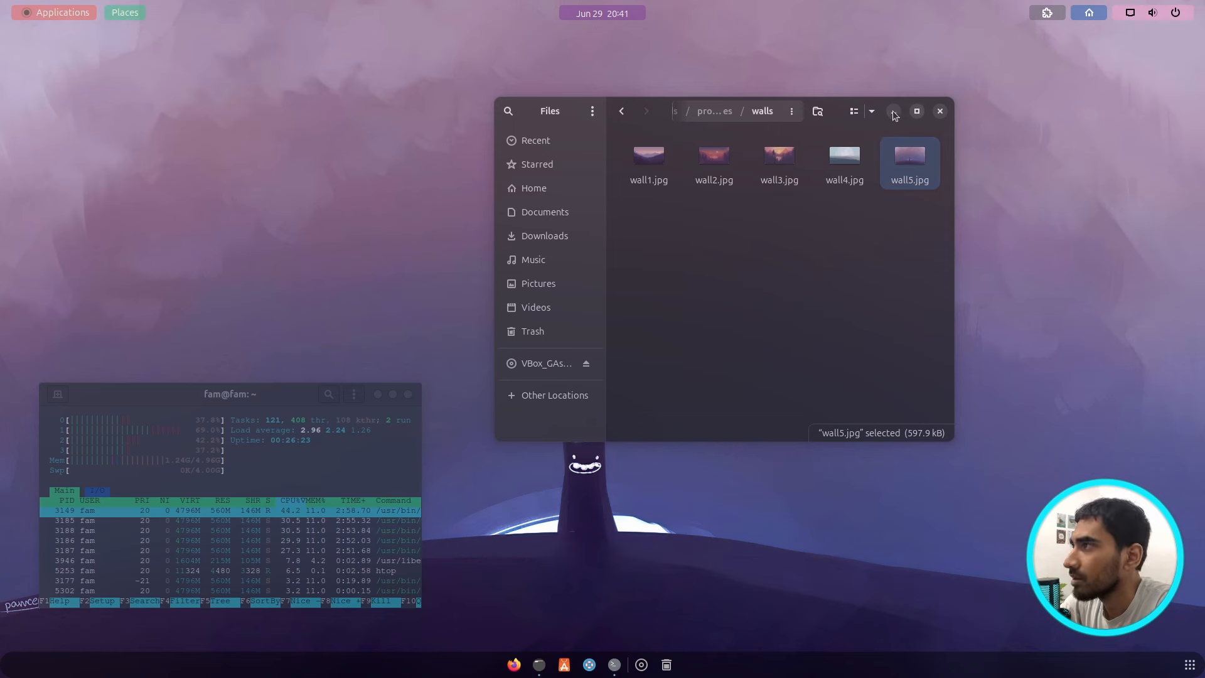
pyautogui.click(894, 112)
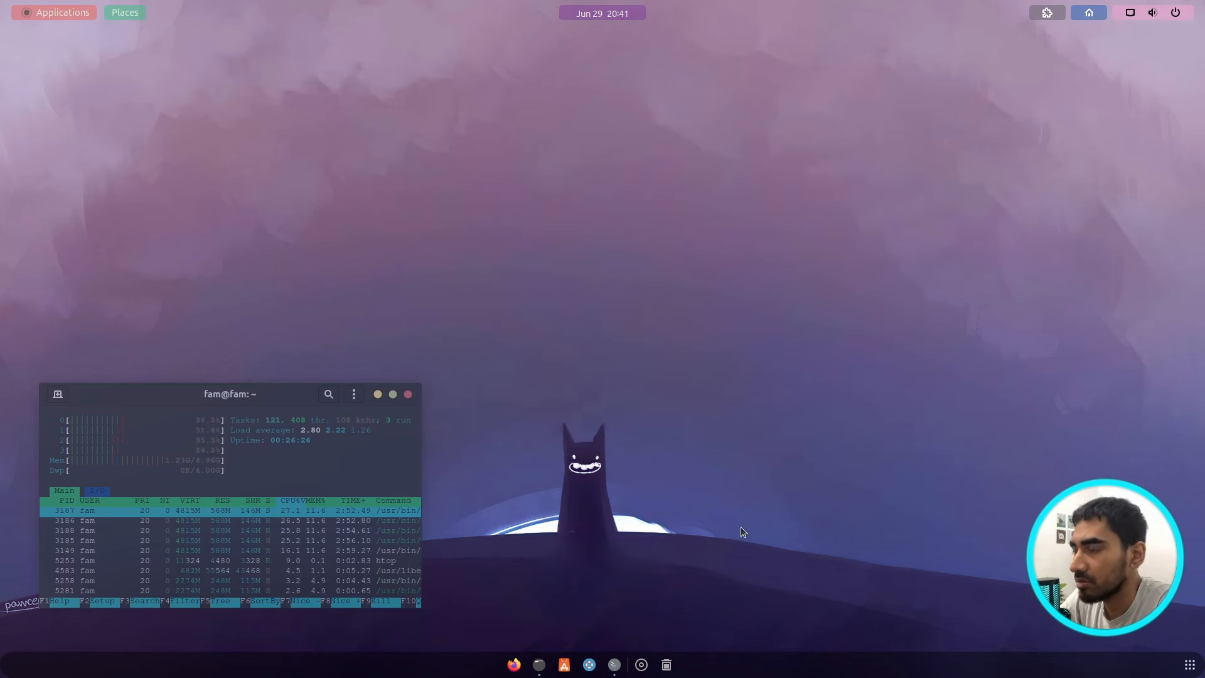
# Step: Reposition the Terminal window at the lower-left area of the desktop and restore the Files window beside it without overlap
pyautogui.moveTo(281, 411); pyautogui.dragTo(271, 188)
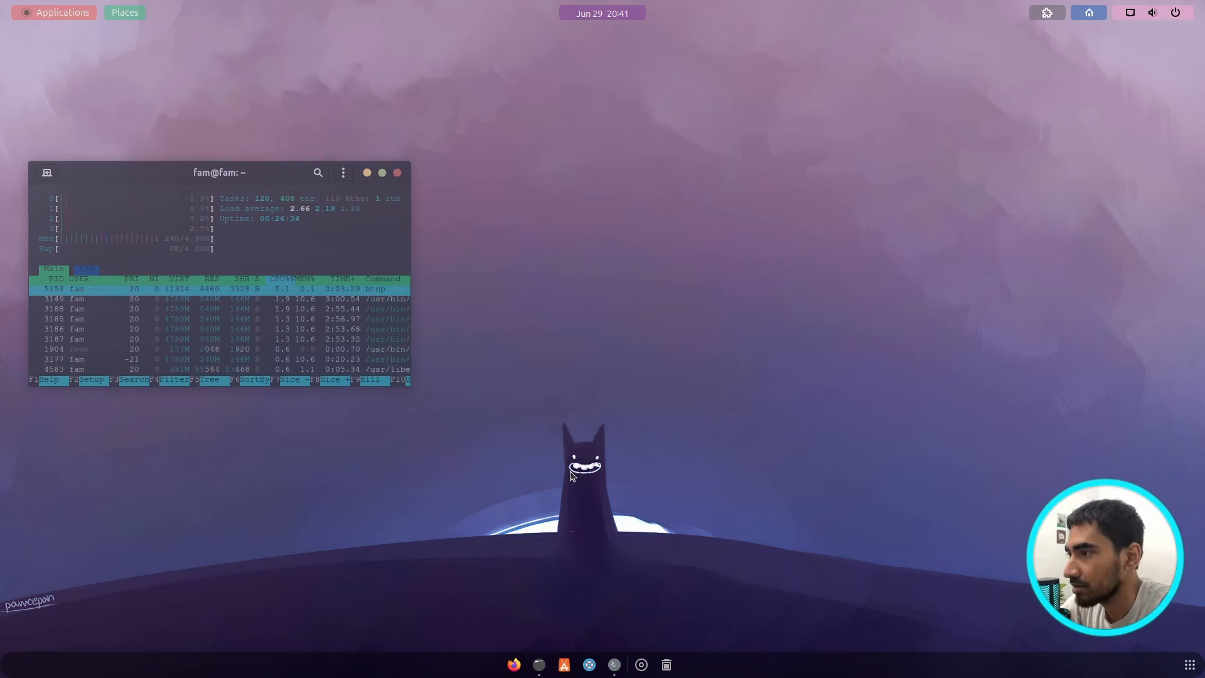
pyautogui.moveTo(272, 179); pyautogui.dragTo(292, 343)
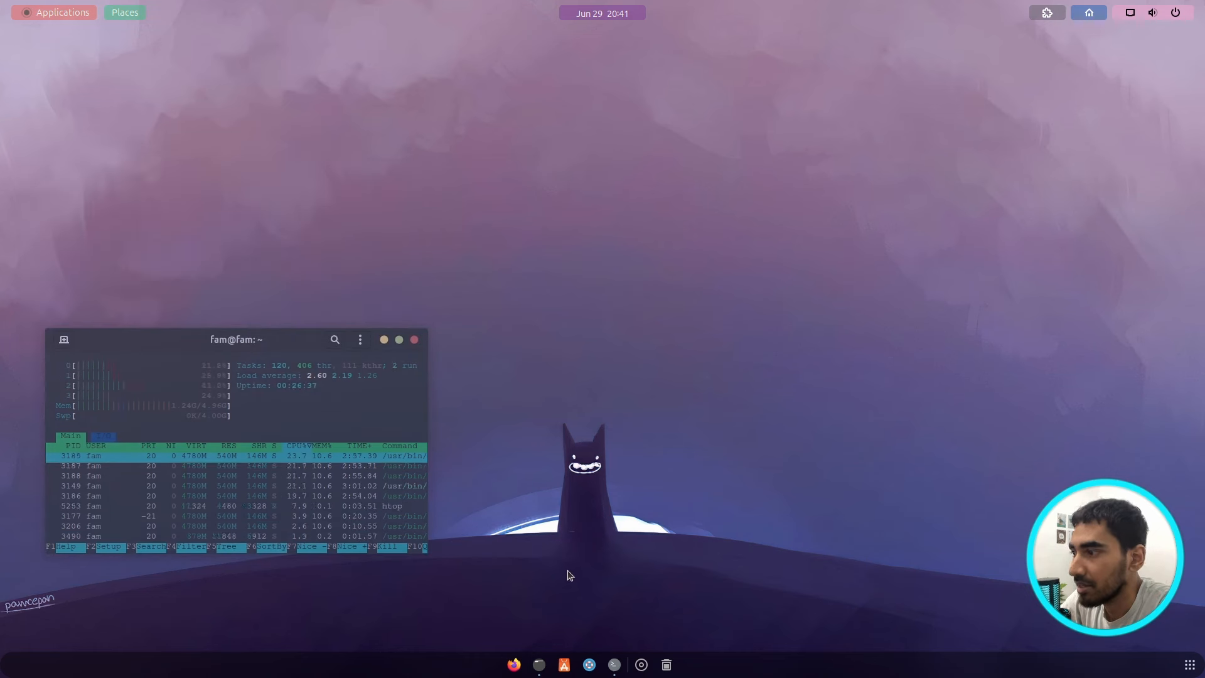
pyautogui.click(539, 664)
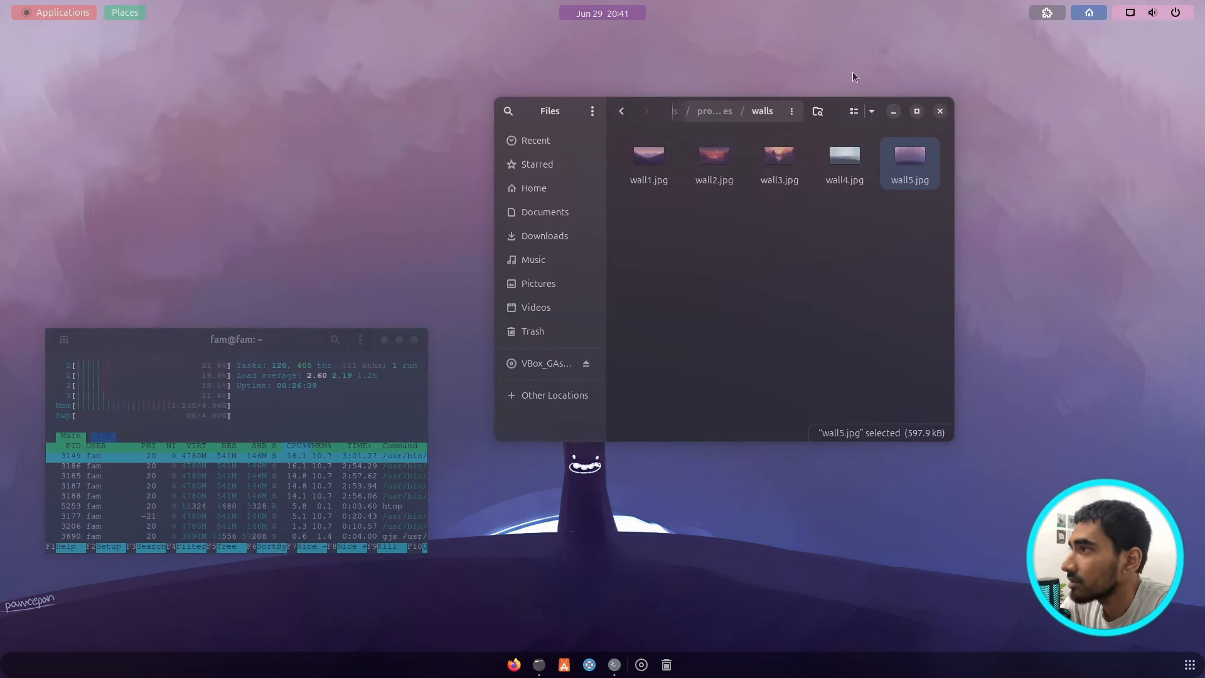
pyautogui.moveTo(840, 112); pyautogui.dragTo(969, 266)
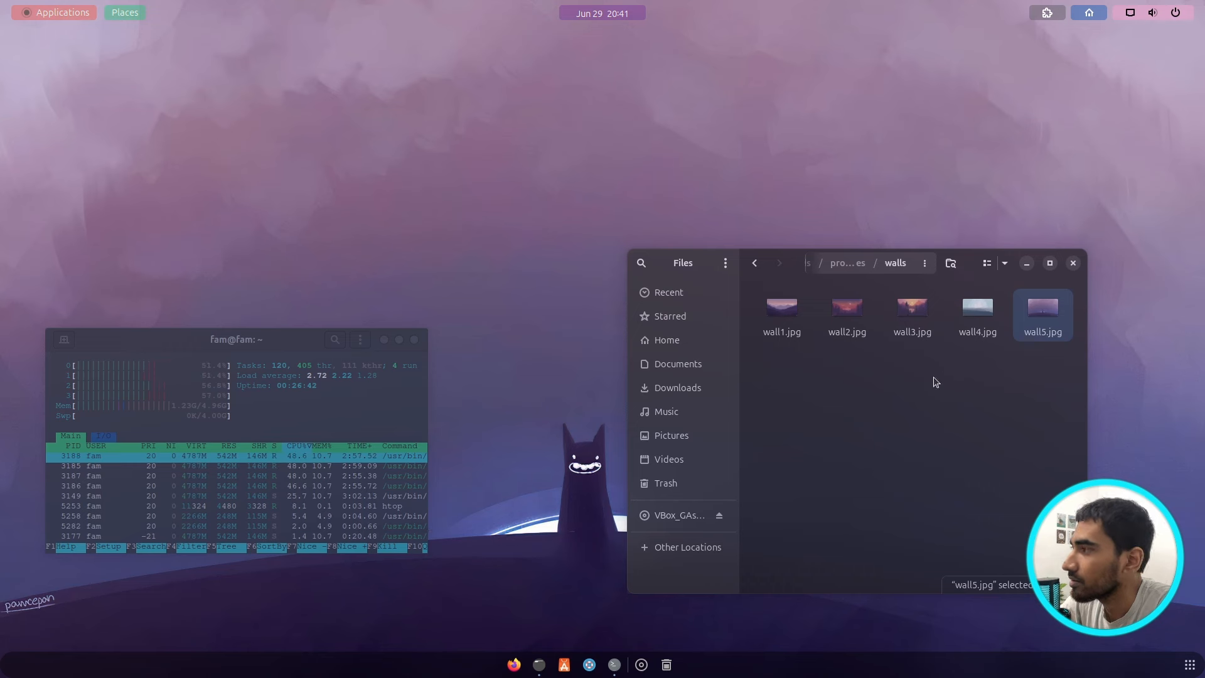
pyautogui.click(934, 380)
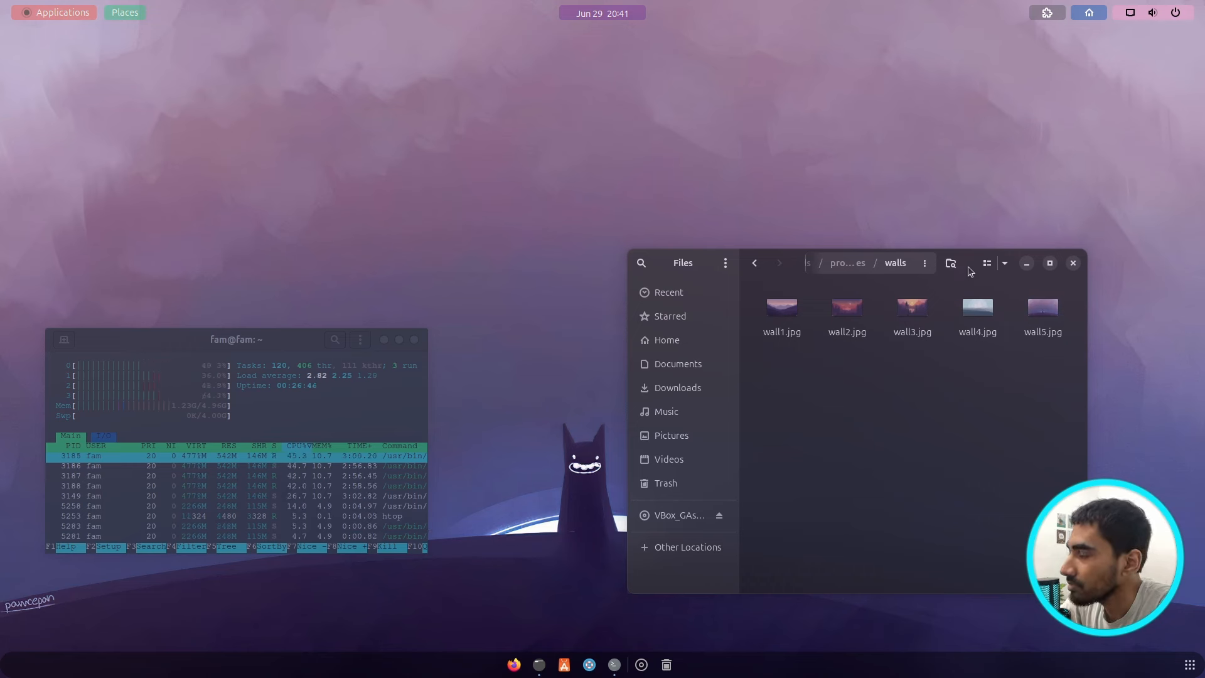
pyautogui.moveTo(967, 267); pyautogui.dragTo(876, 274)
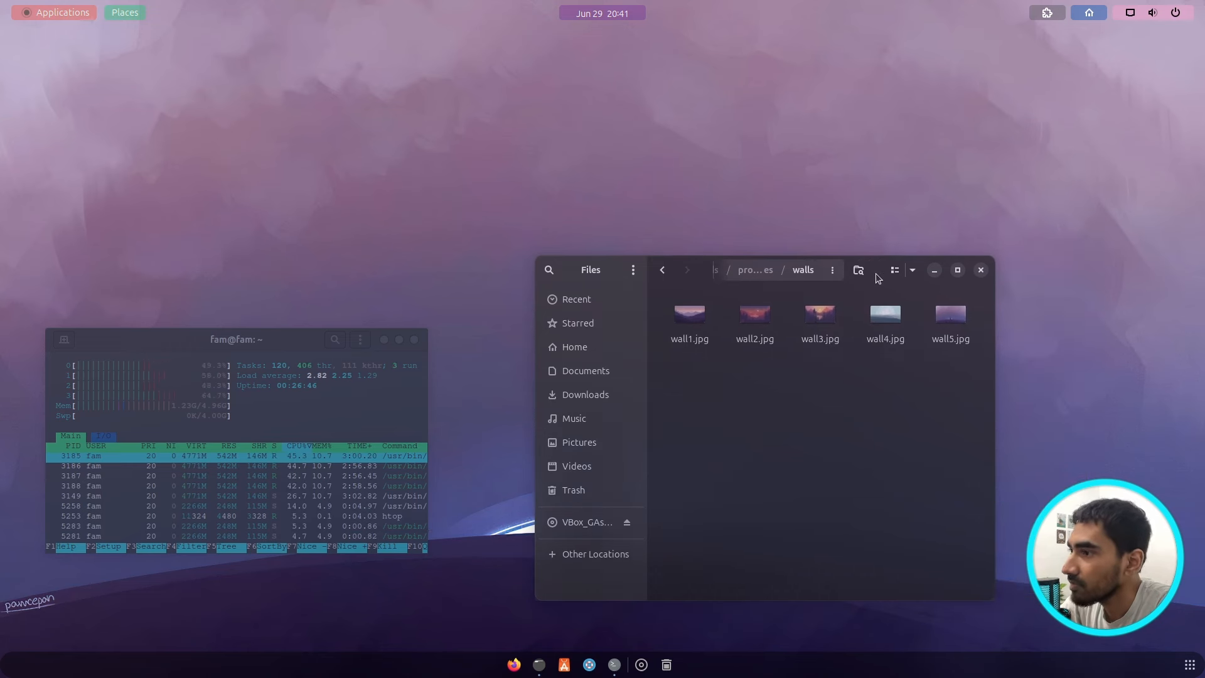
# Step: Set wall2.jpg as the desktop background and move the Files window upward to uncover more of the wallpaper
pyautogui.rightClick(759, 325)
pyautogui.click(804, 518)
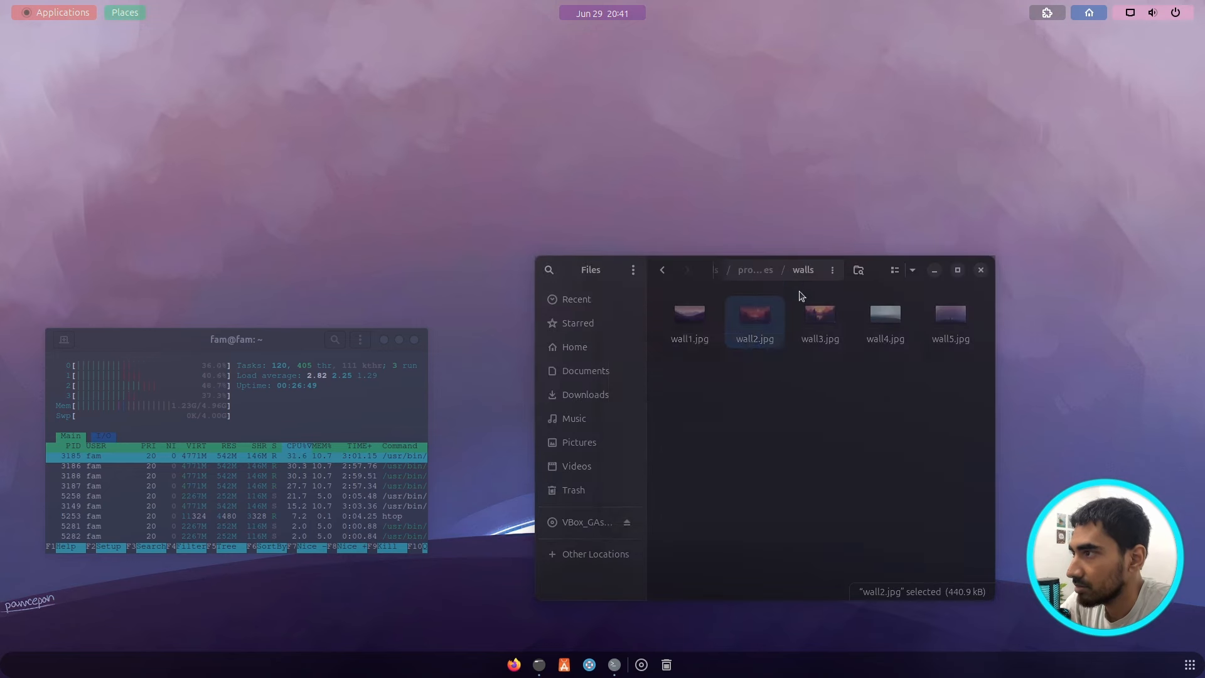
pyautogui.click(901, 350)
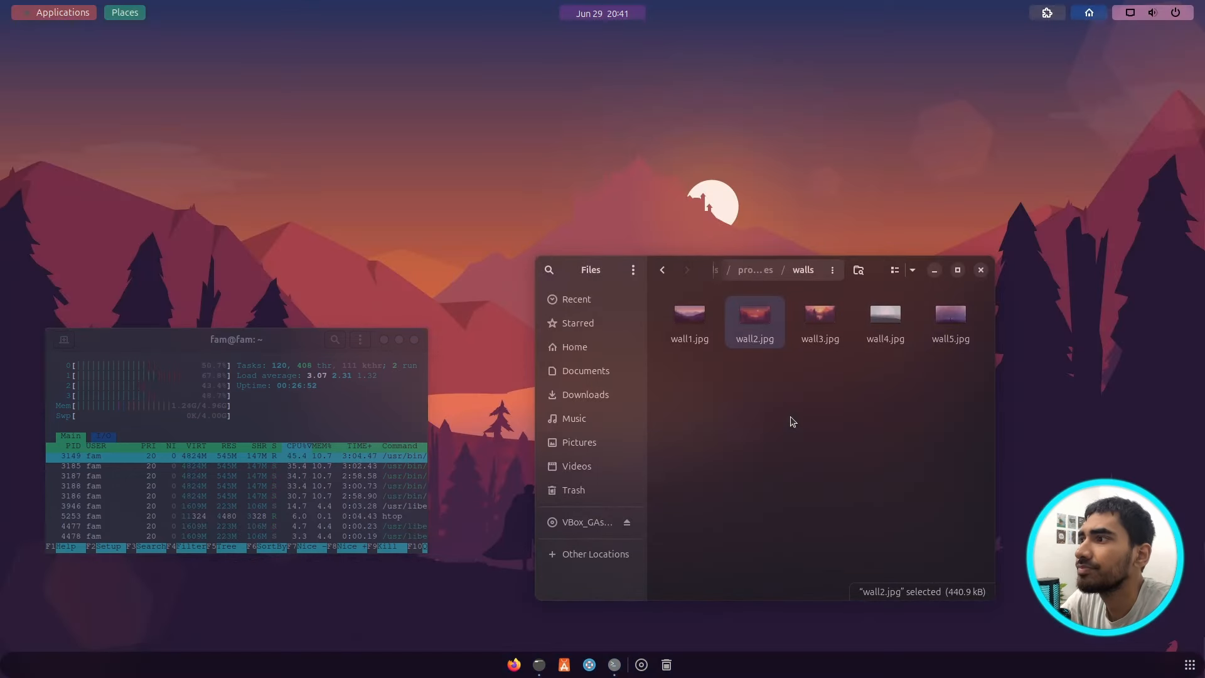
pyautogui.moveTo(874, 278); pyautogui.dragTo(837, 137)
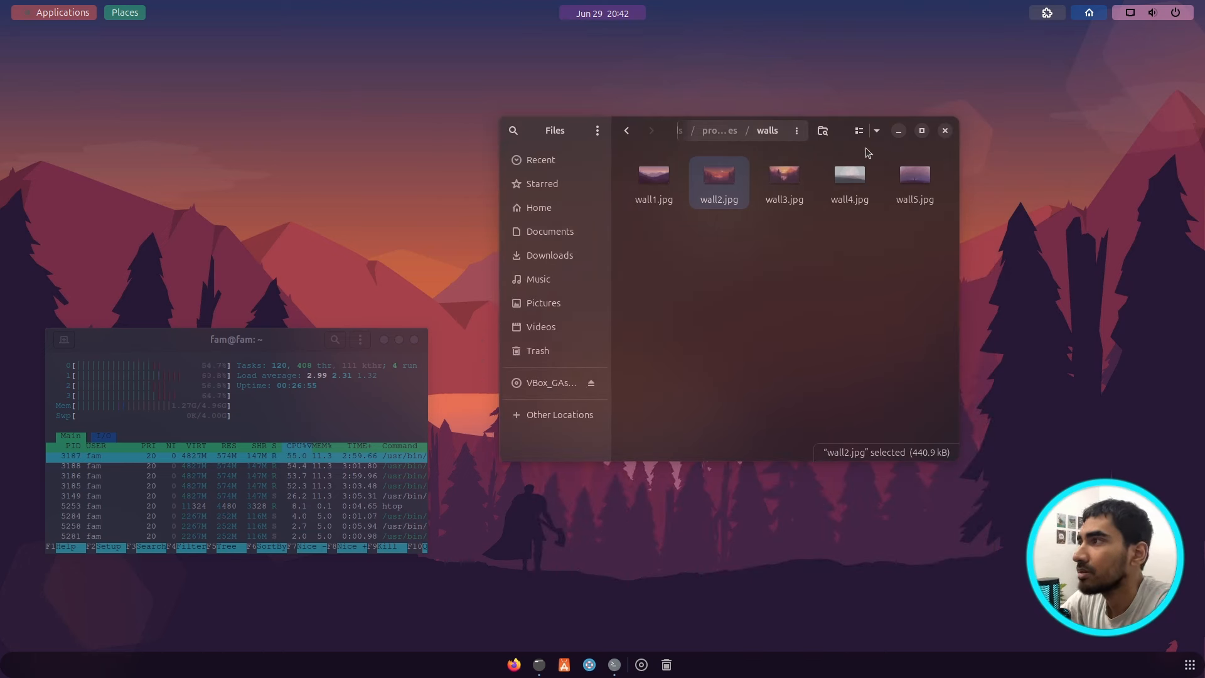
# Step: Close the Files window, then quit htop and close the Terminal
pyautogui.click(944, 130)
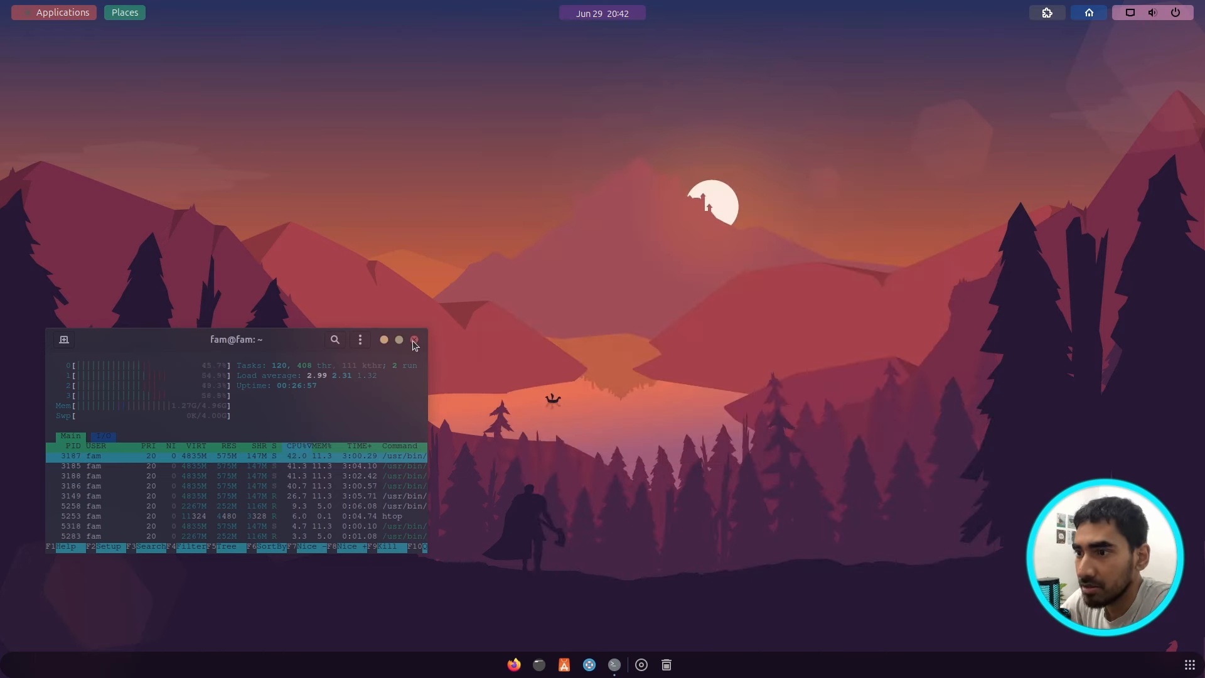
pyautogui.press('q')
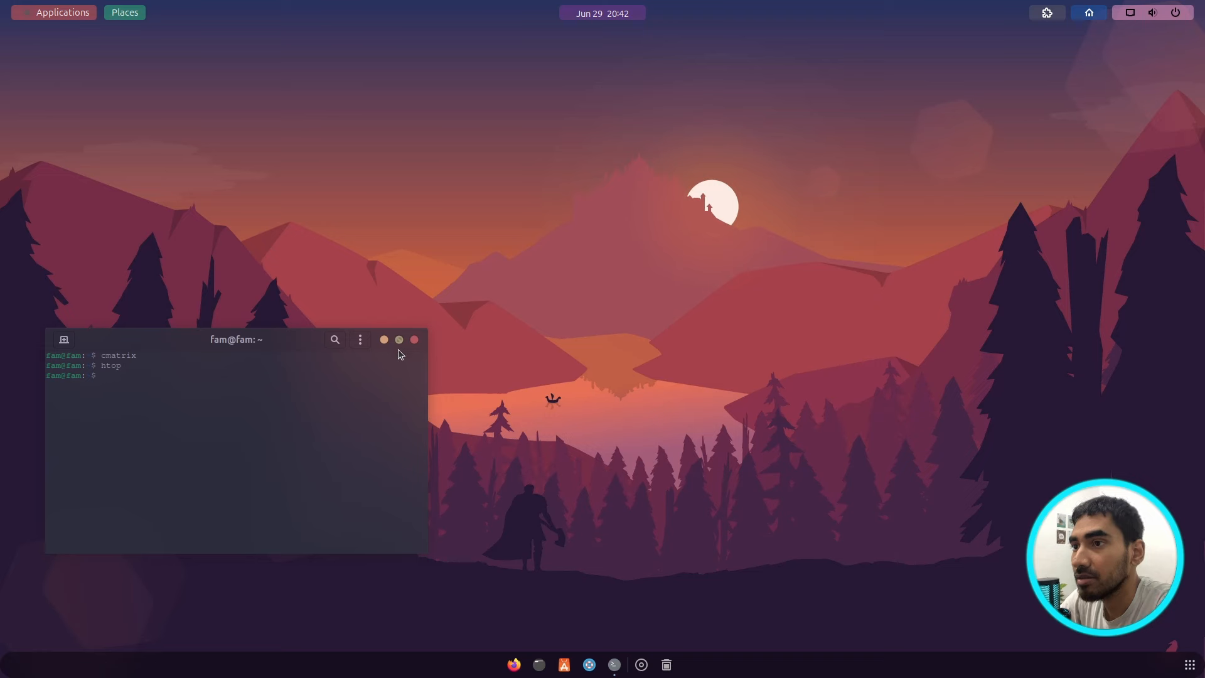
pyautogui.click(413, 339)
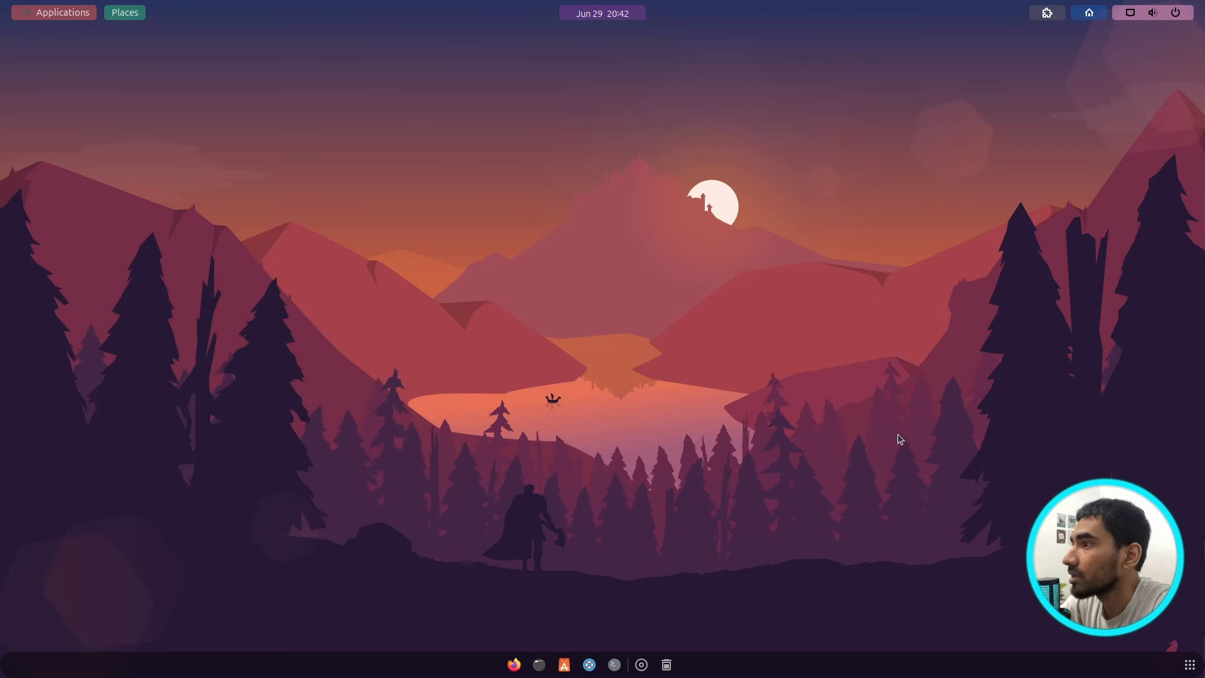
# Step: Search the application launcher for "con" and launch Conky Manager
pyautogui.hotkey('ctrl', 'space')
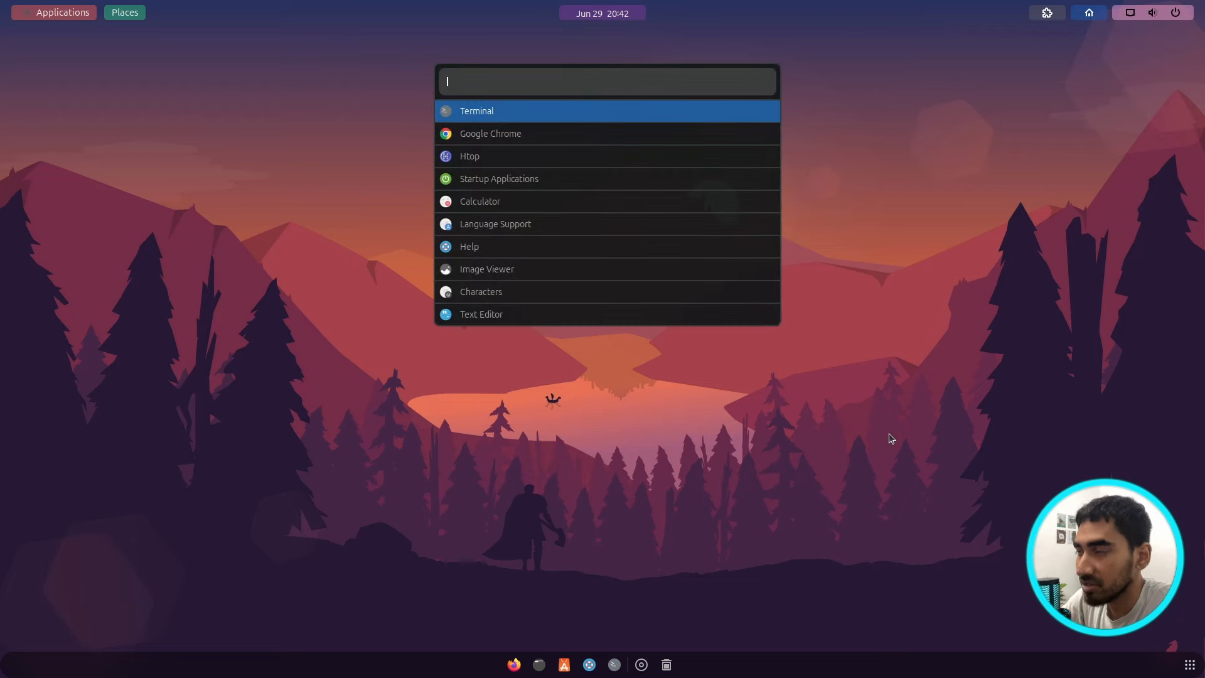
pyautogui.write('con')
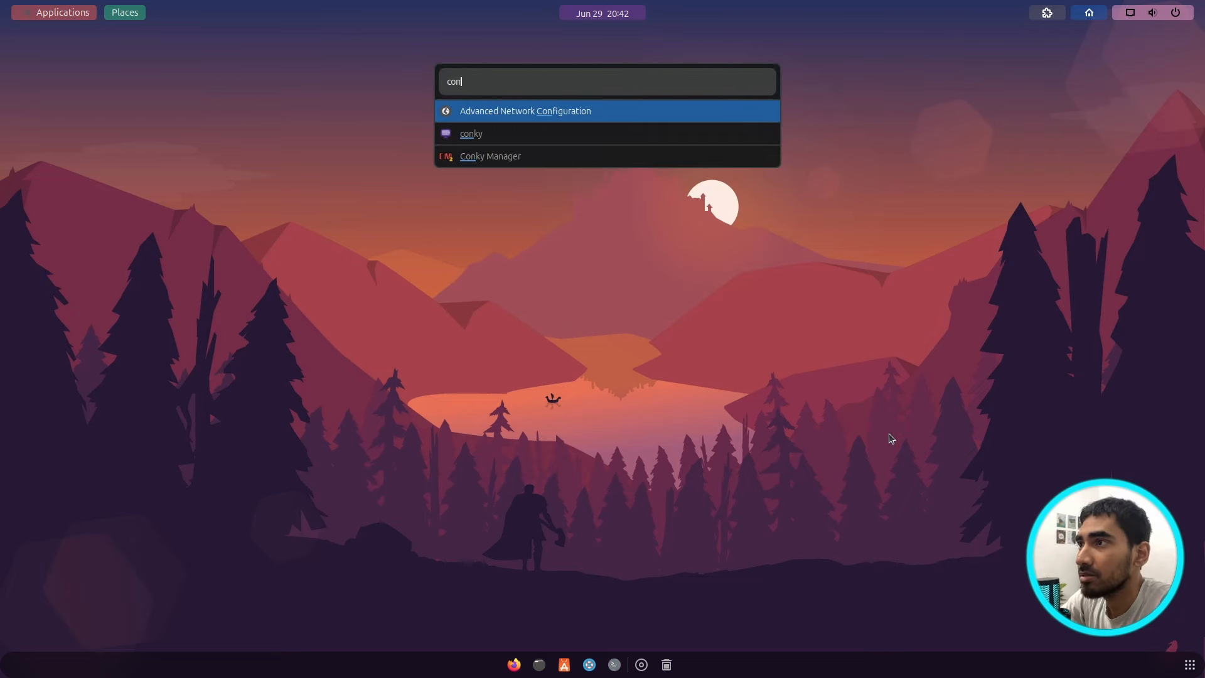
pyautogui.click(596, 157)
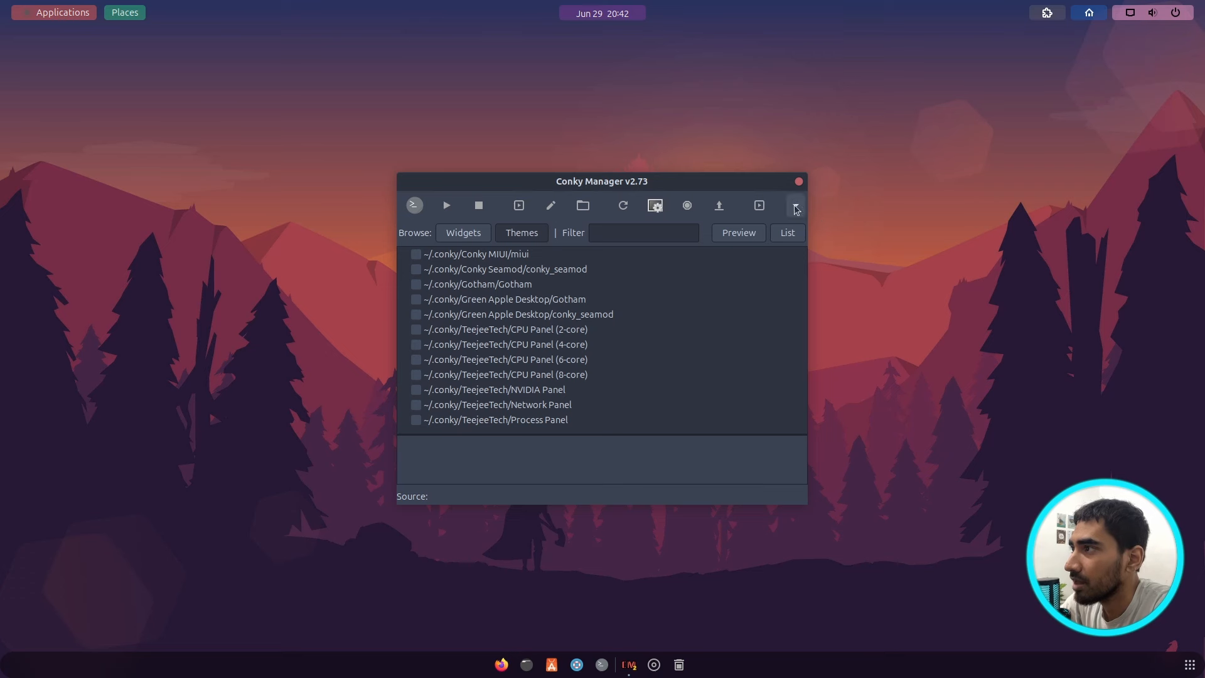
# Step: Open Conky Manager's application settings and enable running Conky at system startup
pyautogui.click(795, 209)
pyautogui.click(792, 212)
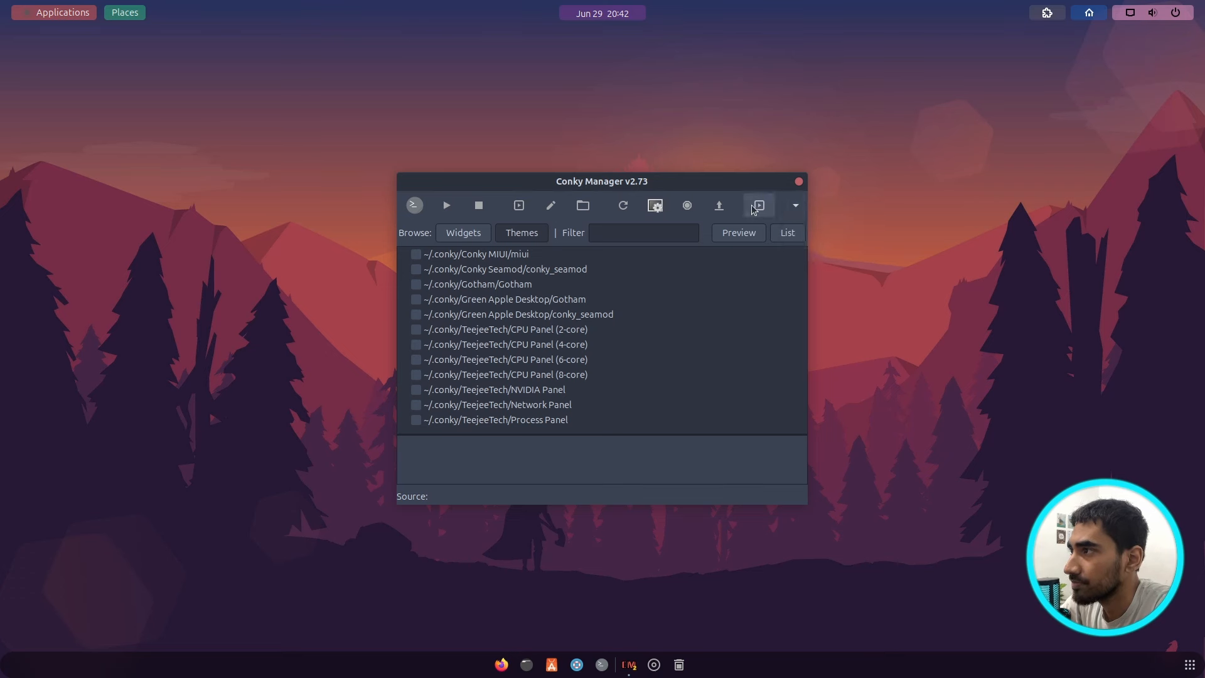
pyautogui.click(757, 207)
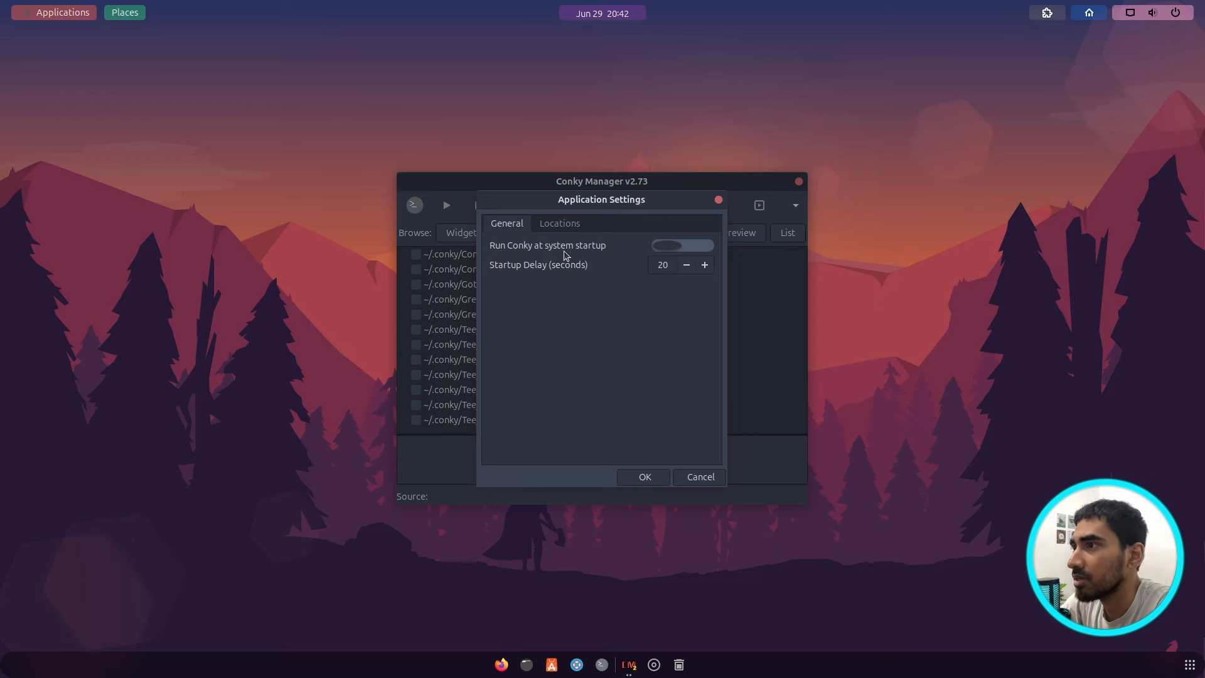
pyautogui.click(691, 245)
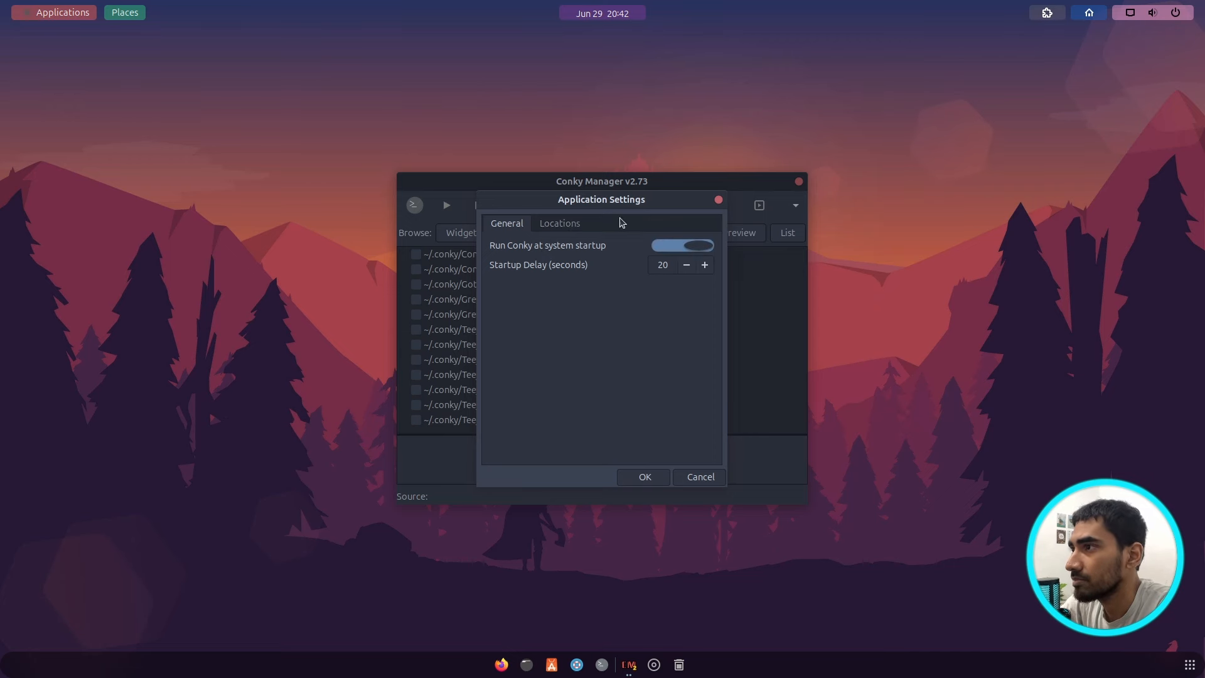
# Step: Start adding an additional Conky theme location and show hidden files in the directory chooser
pyautogui.click(568, 223)
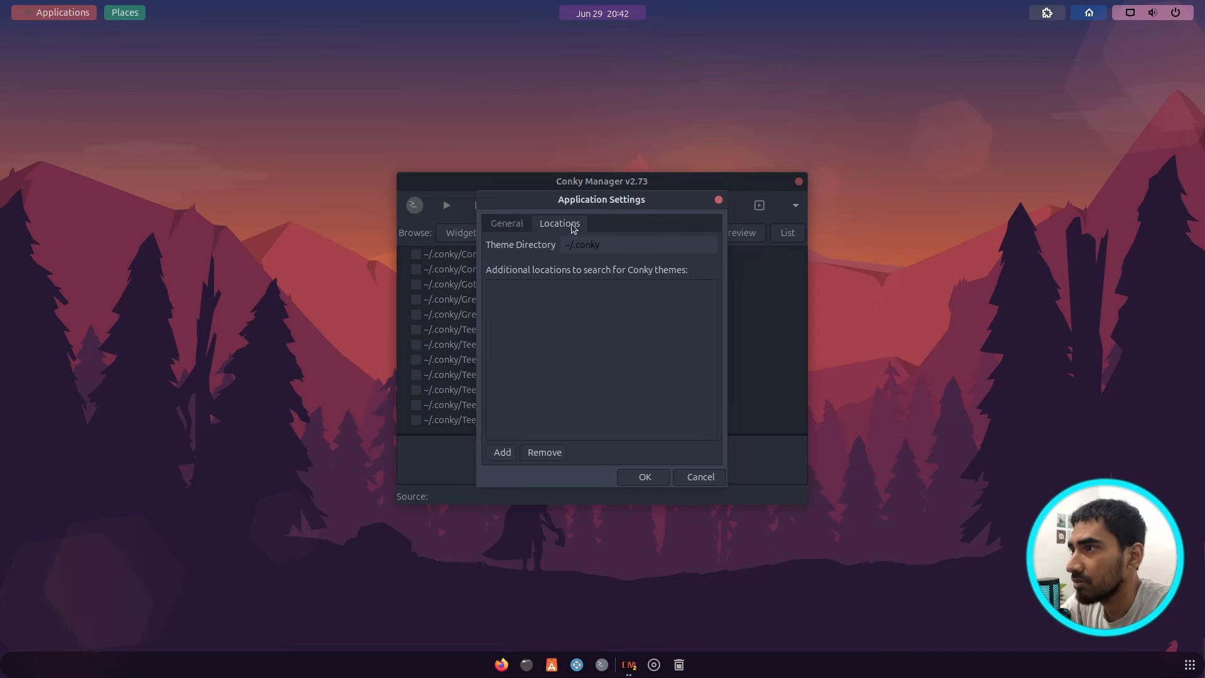
pyautogui.click(502, 452)
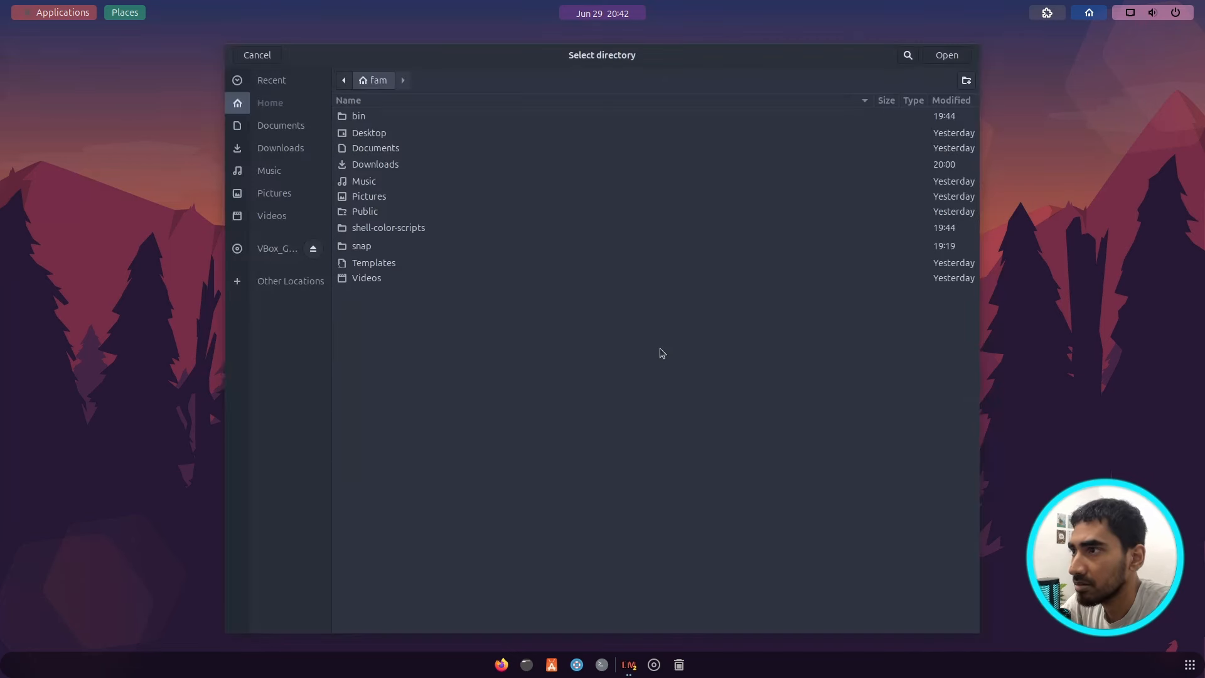
pyautogui.rightClick(373, 351)
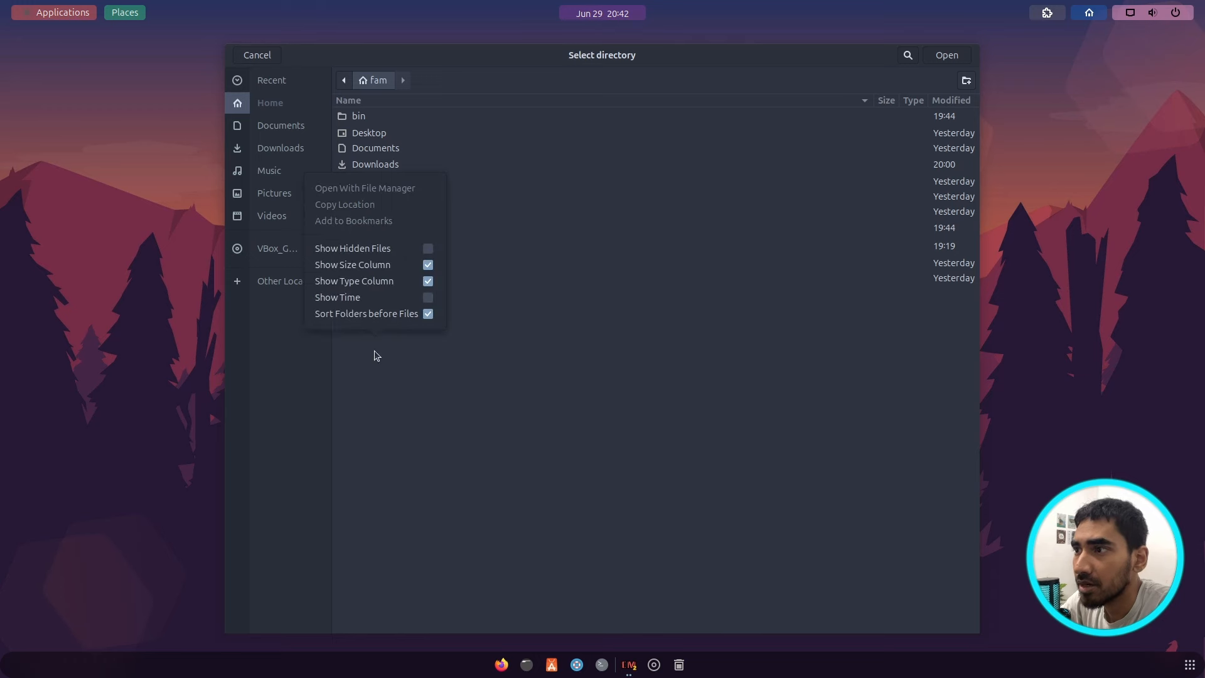
pyautogui.click(420, 251)
pyautogui.click(601, 123)
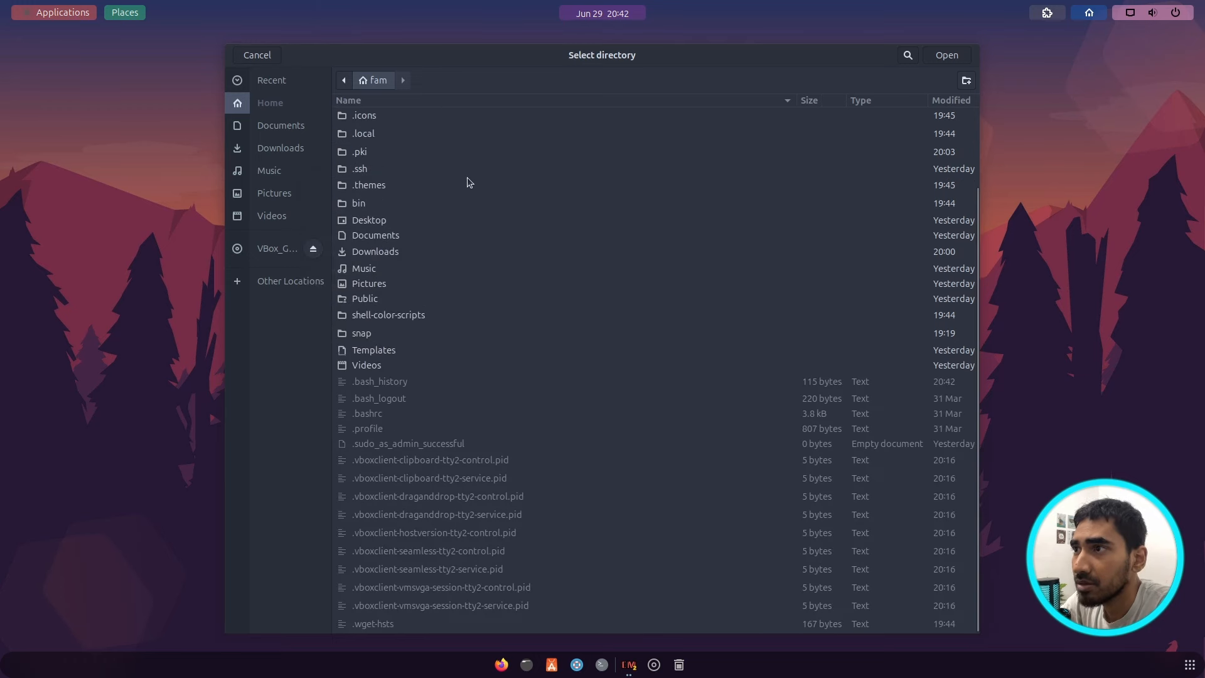
# Step: Add the ~/.config/conky folder as a theme search location and accept the application settings
pyautogui.scroll(3, 467, 182)
pyautogui.doubleClick(384, 134)
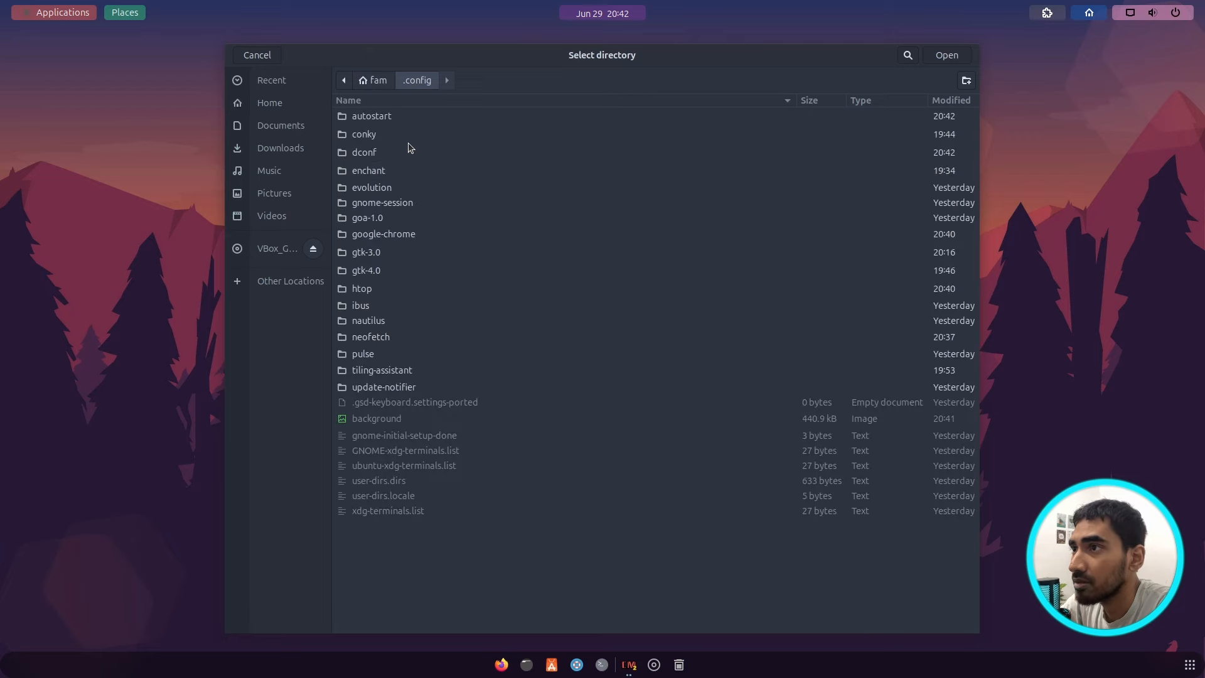
pyautogui.click(379, 132)
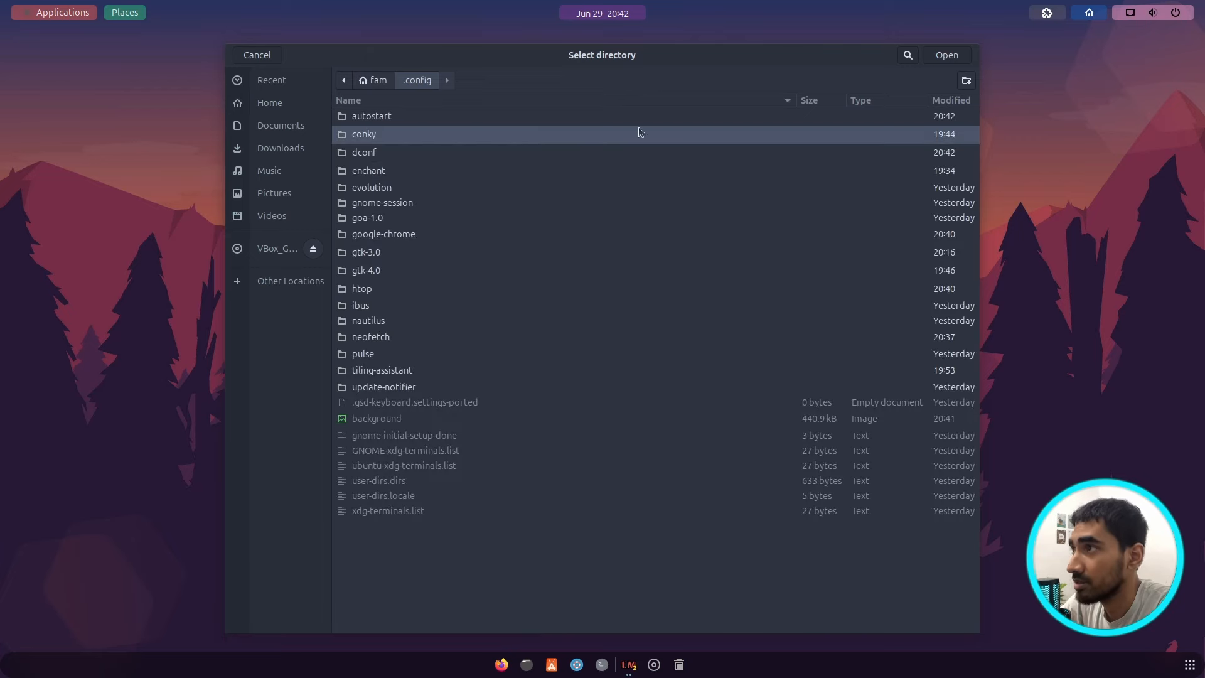
pyautogui.click(945, 56)
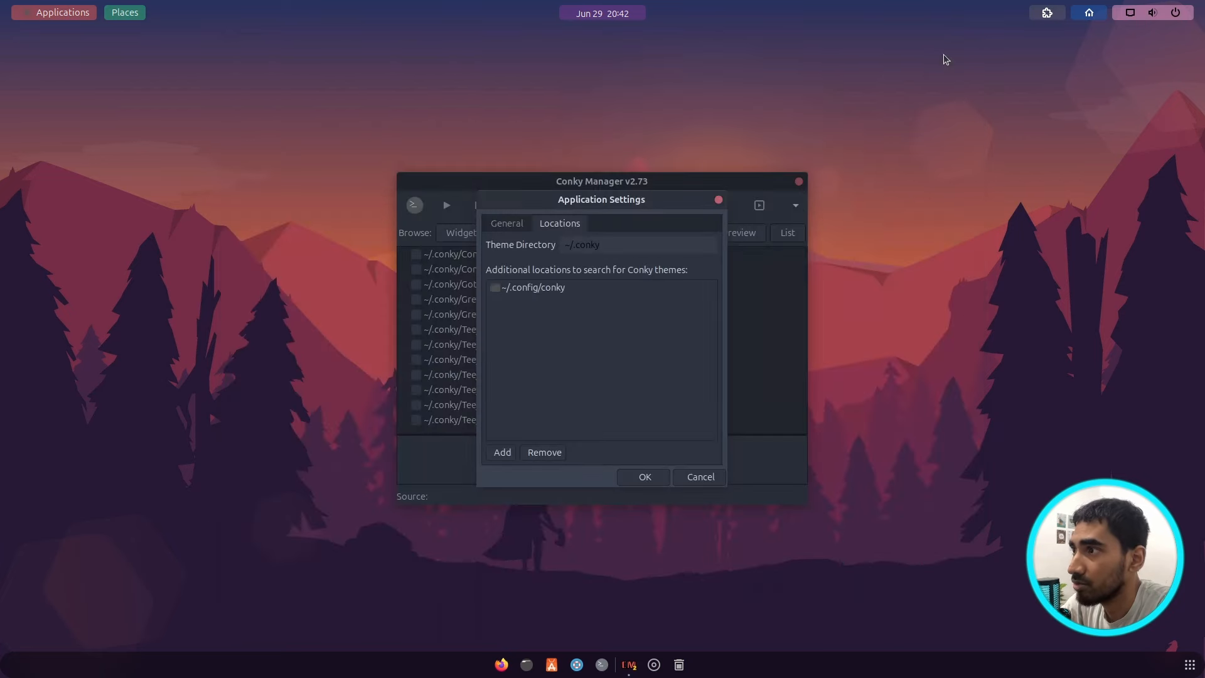
pyautogui.click(560, 290)
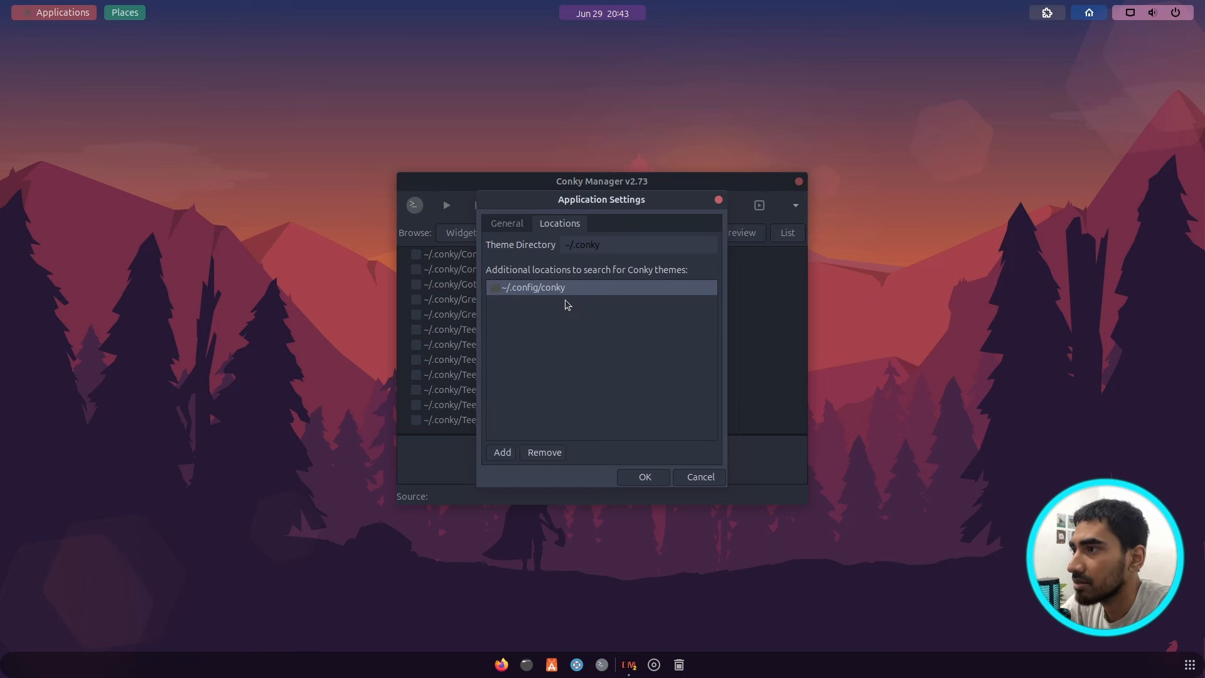
pyautogui.click(650, 477)
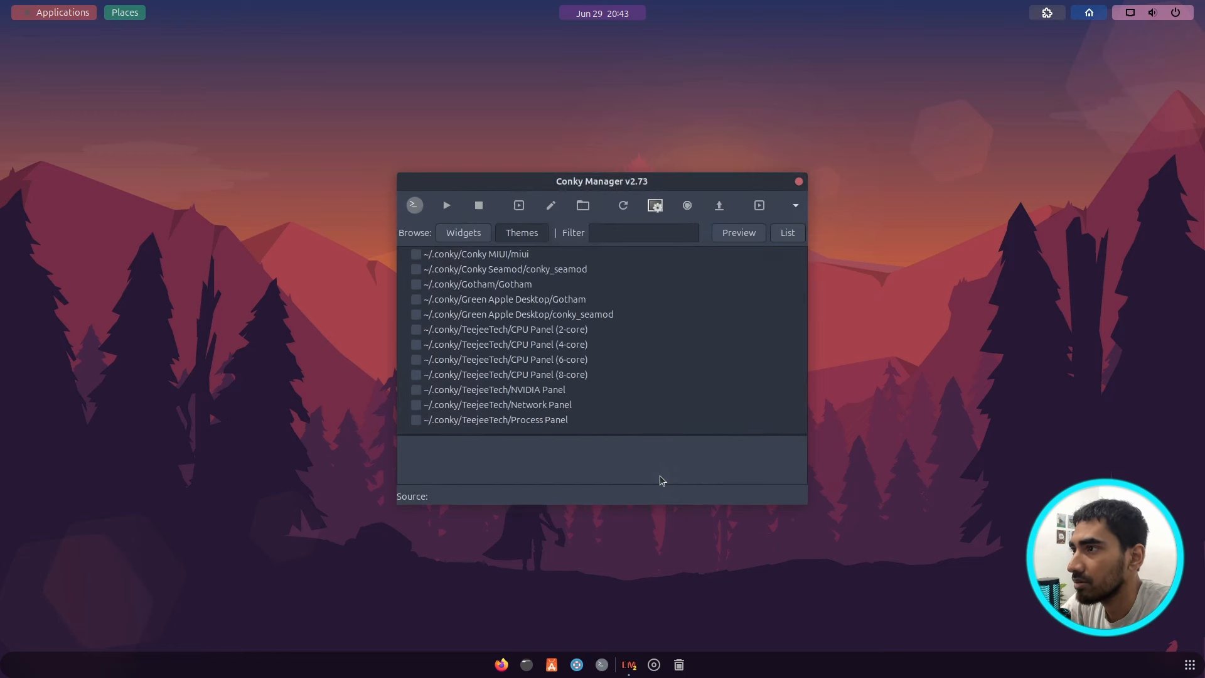
# Step: Refresh the Conky theme list and enable the ~/.config/conky/Botein/Botein.conf theme
pyautogui.click(616, 208)
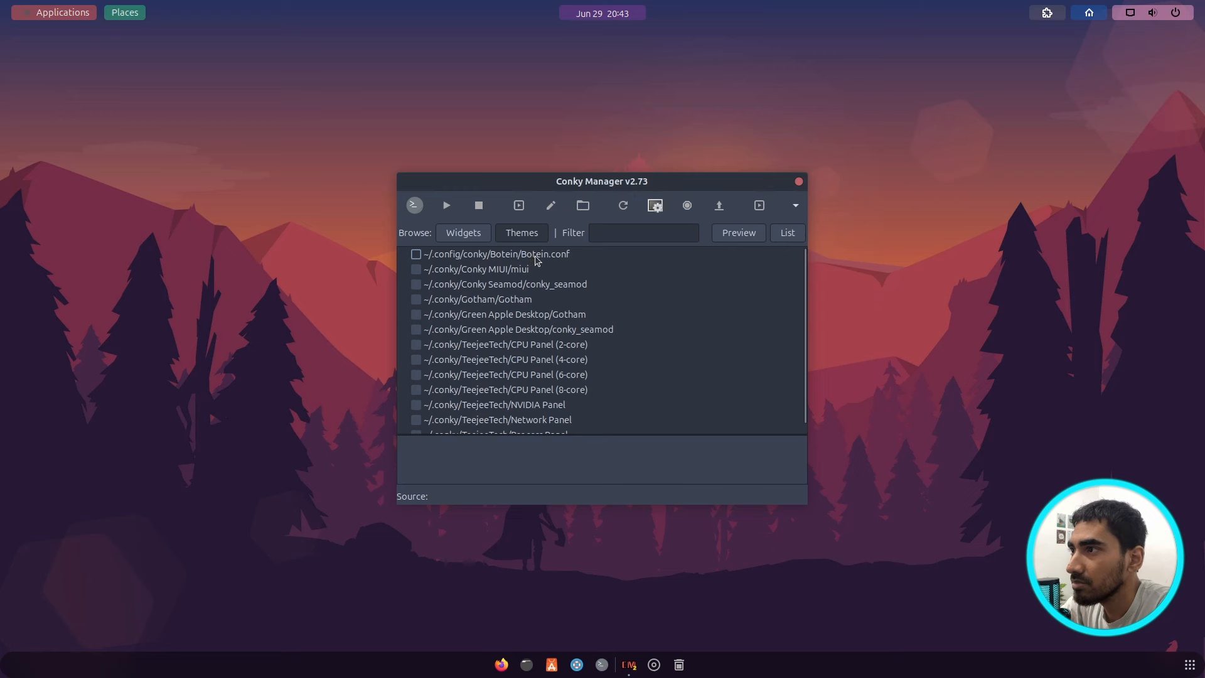
pyautogui.click(555, 257)
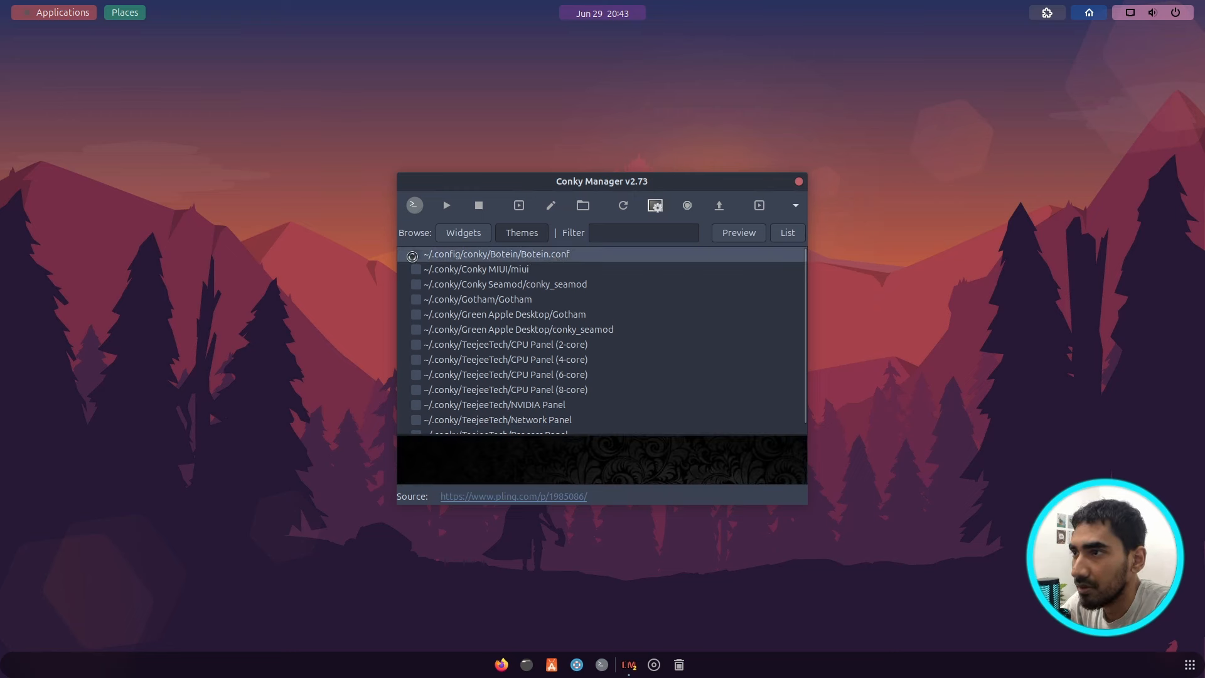
pyautogui.click(412, 255)
# Step: Move the Conky Manager window aside to view the desktop widget, then close Conky Manager
pyautogui.moveTo(523, 180); pyautogui.dragTo(773, 202)
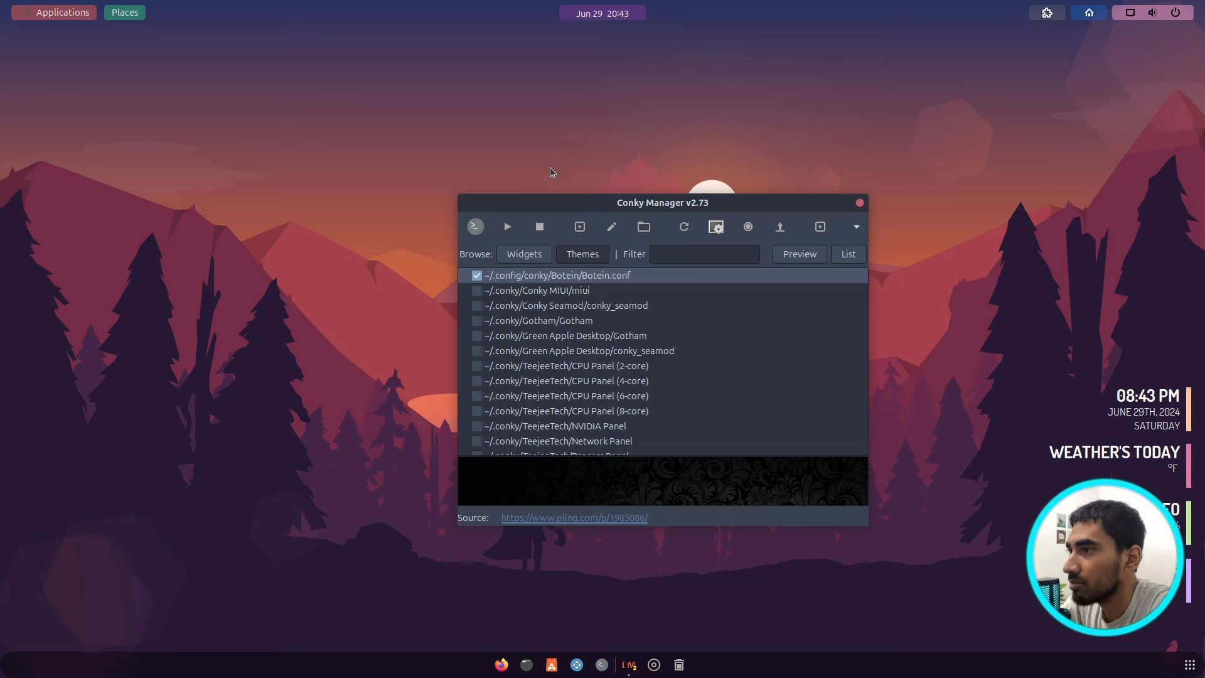
pyautogui.scroll(-1, 751, 322)
pyautogui.scroll(1, 752, 324)
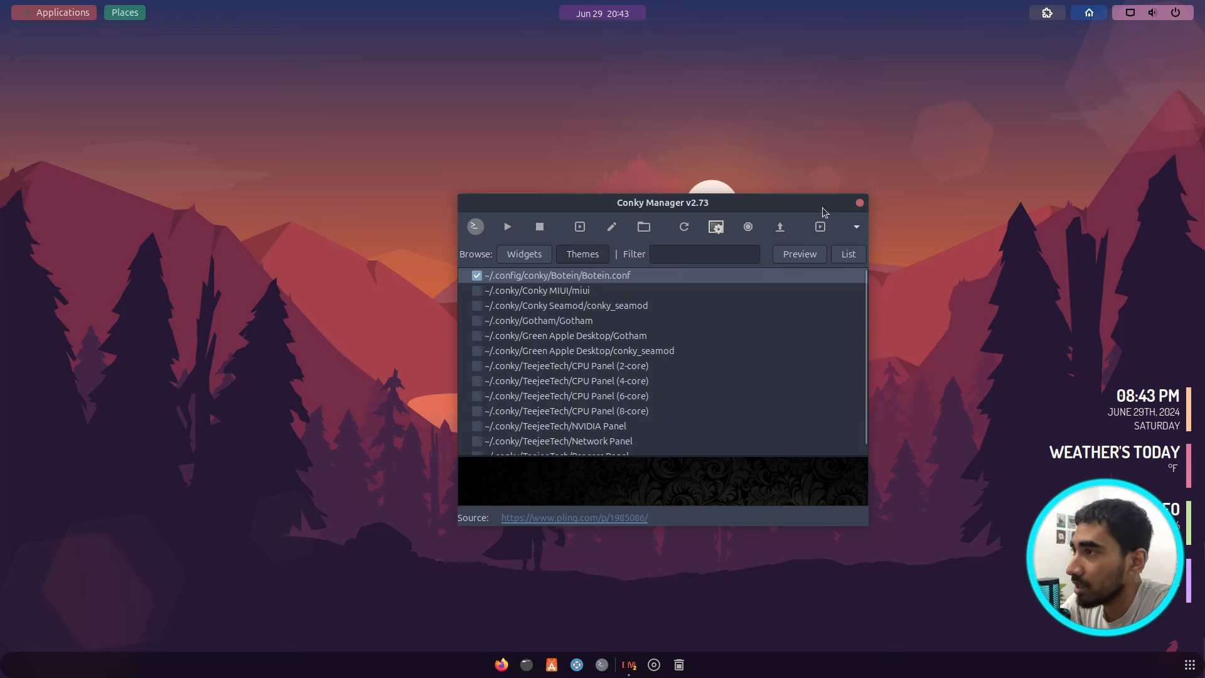
pyautogui.click(859, 202)
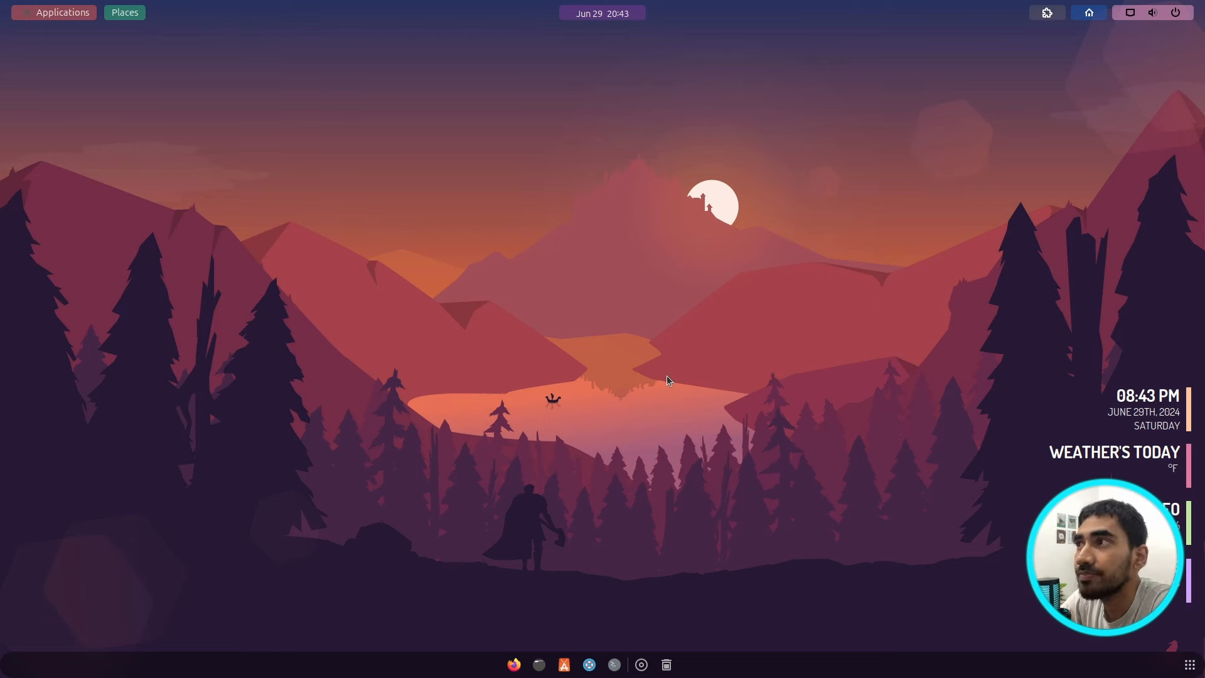
# Step: Open "readme(for weather settings).txt" from the Downloads/projectFiles folder in the text editor
pyautogui.press('super+1')
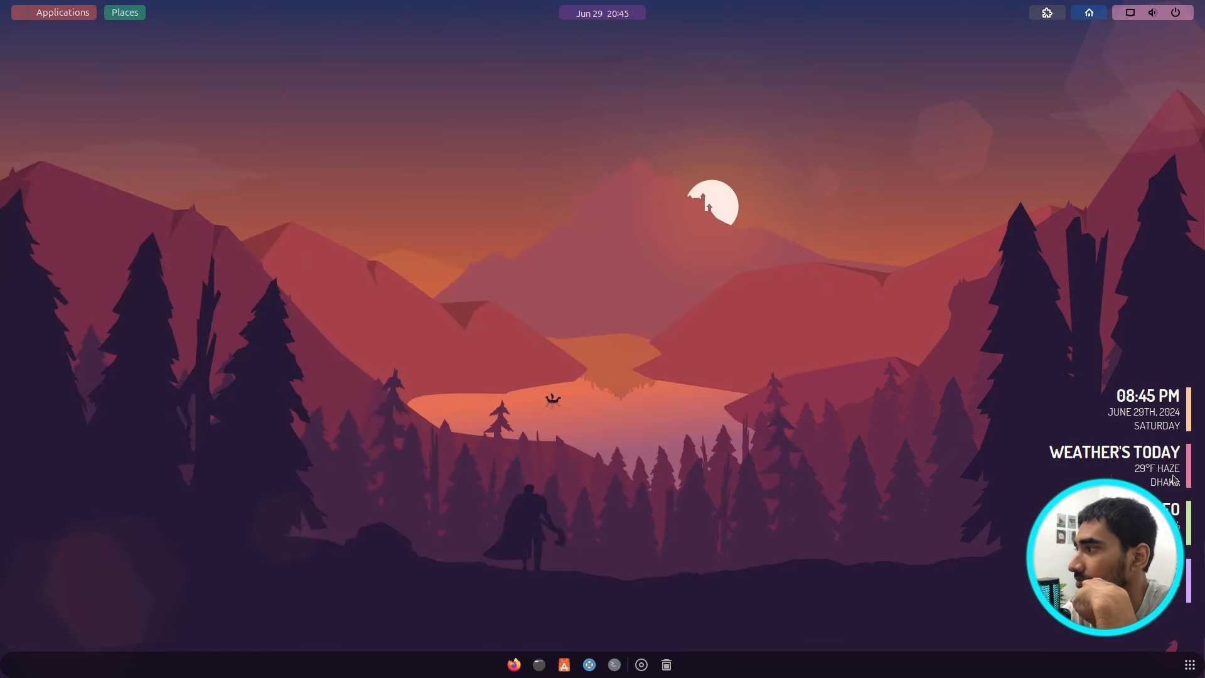
pyautogui.click(538, 665)
pyautogui.moveTo(355, 49); pyautogui.dragTo(631, 221)
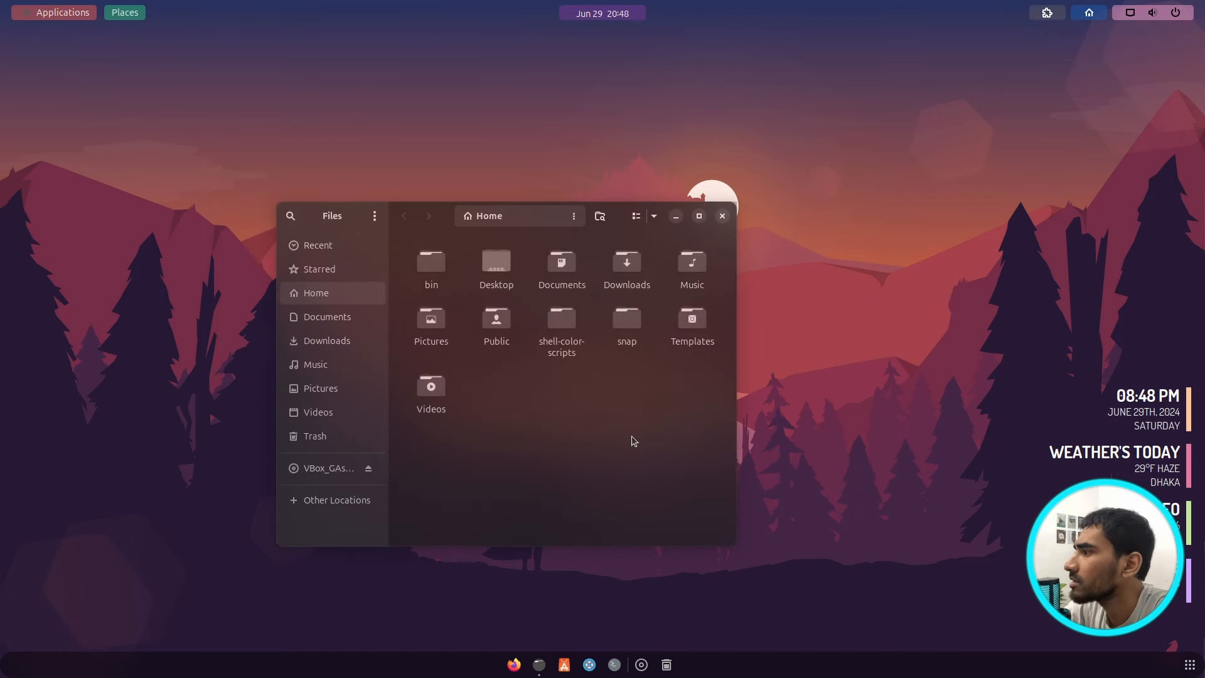
pyautogui.doubleClick(631, 264)
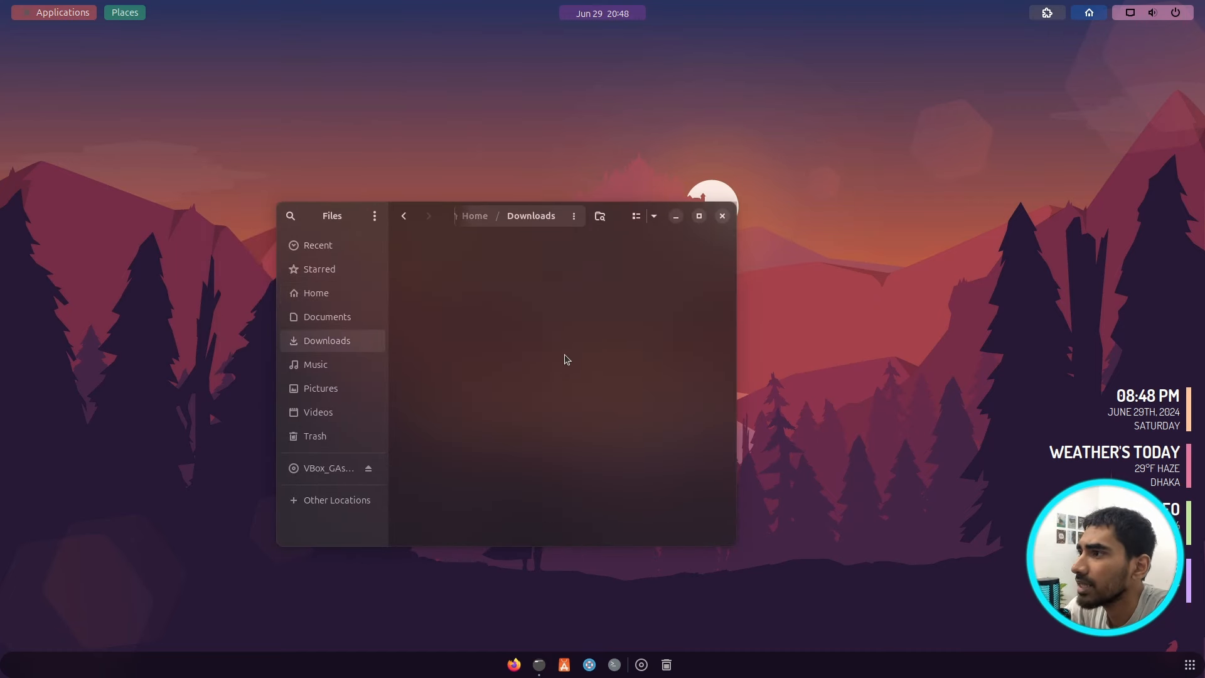
pyautogui.doubleClick(565, 275)
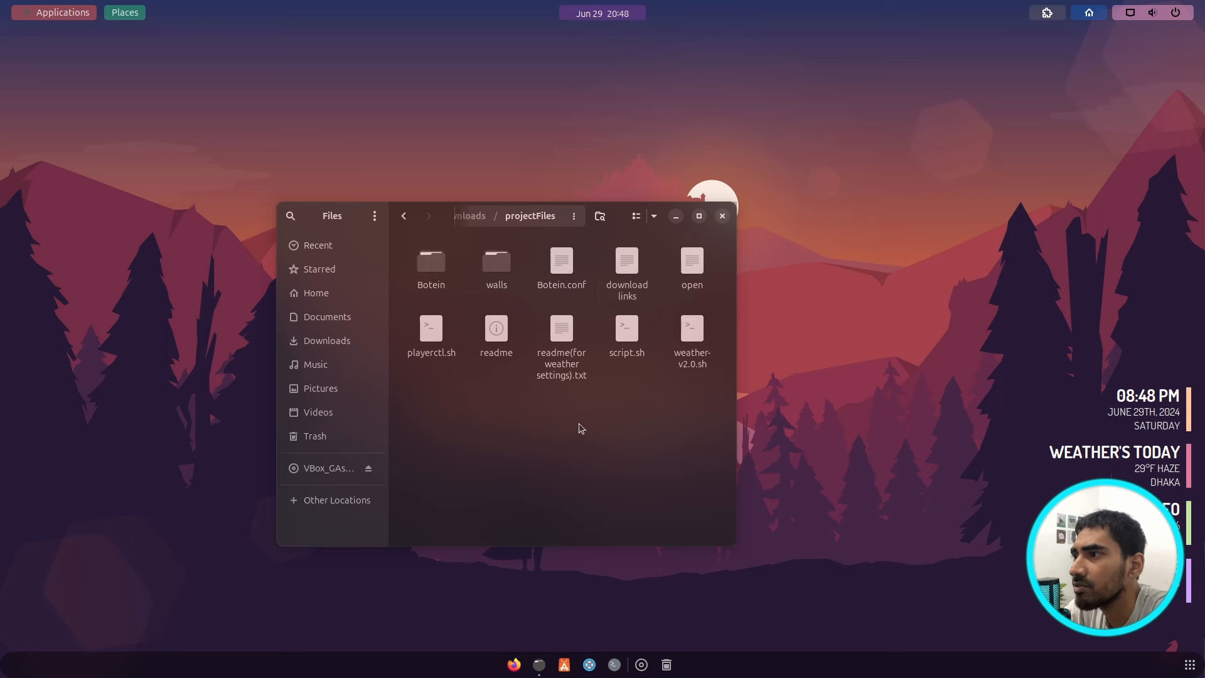
pyautogui.click(570, 341)
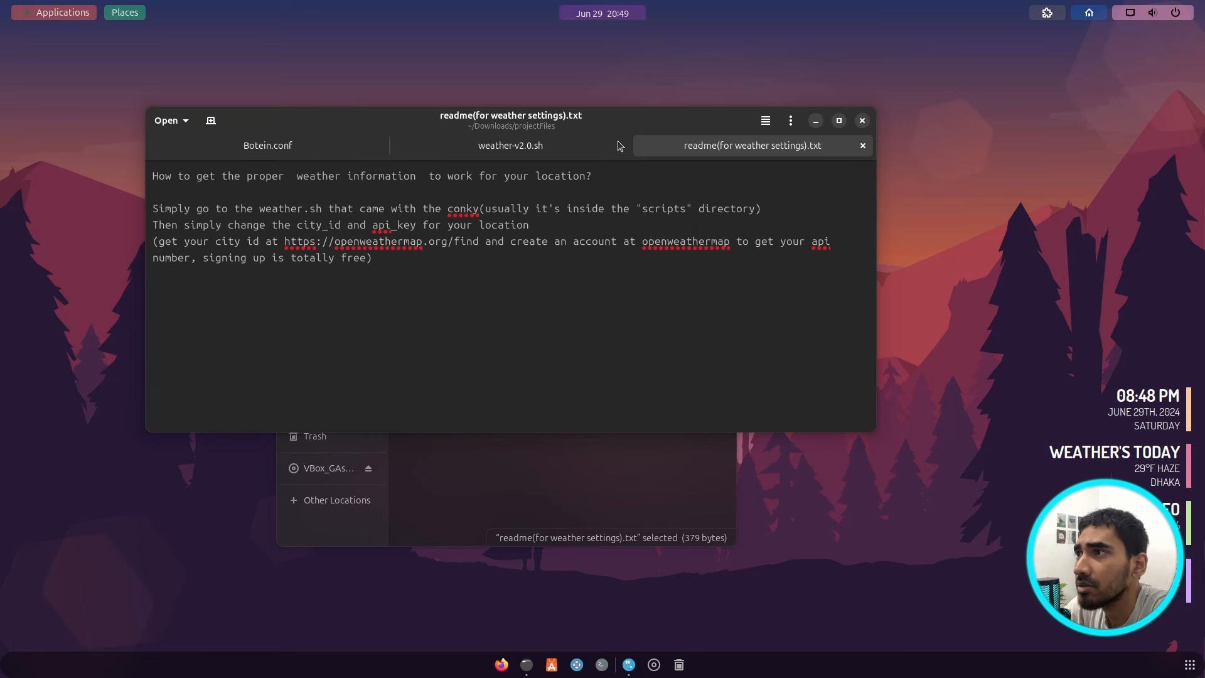
# Step: Close the weather-v2.0.sh and Botein.conf documents, read the weather settings readme, and close the text editor
pyautogui.click(620, 146)
pyautogui.click(376, 147)
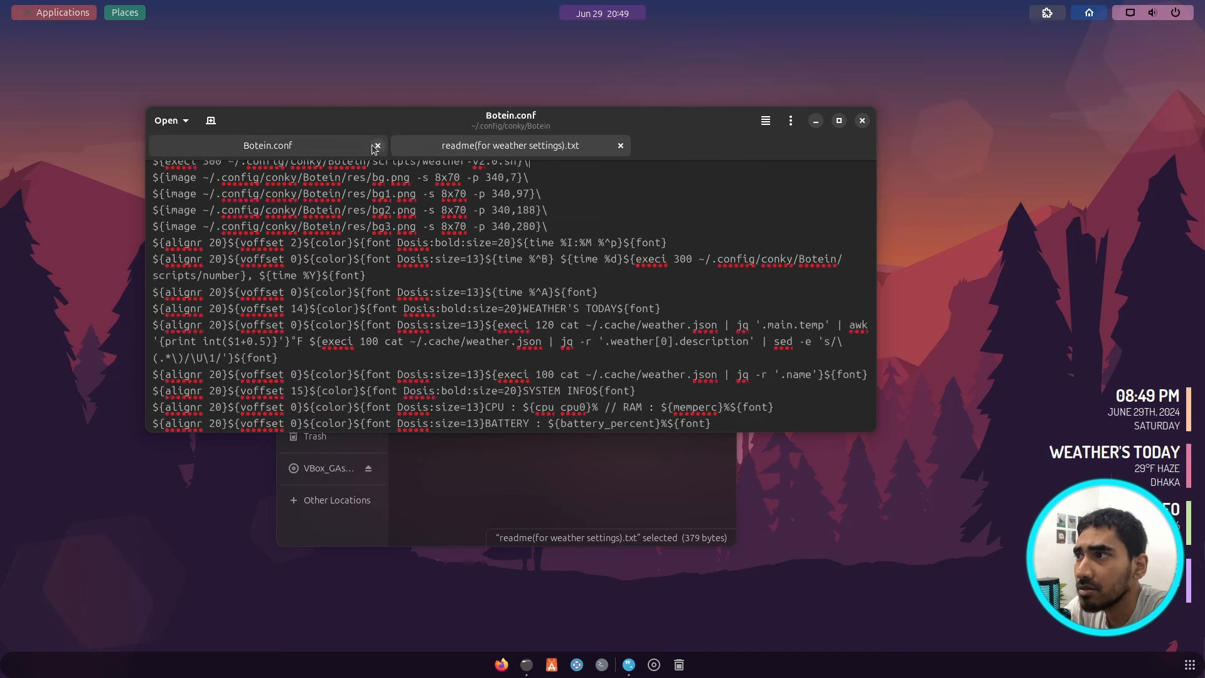
pyautogui.click(377, 145)
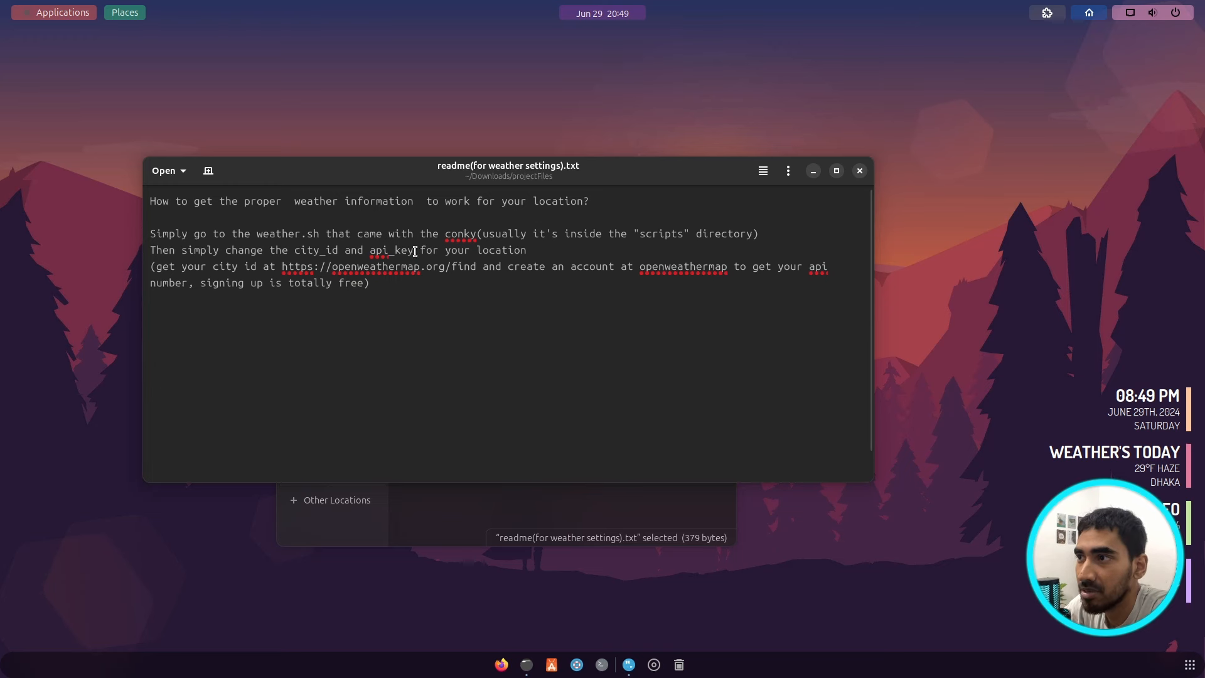
pyautogui.click(860, 171)
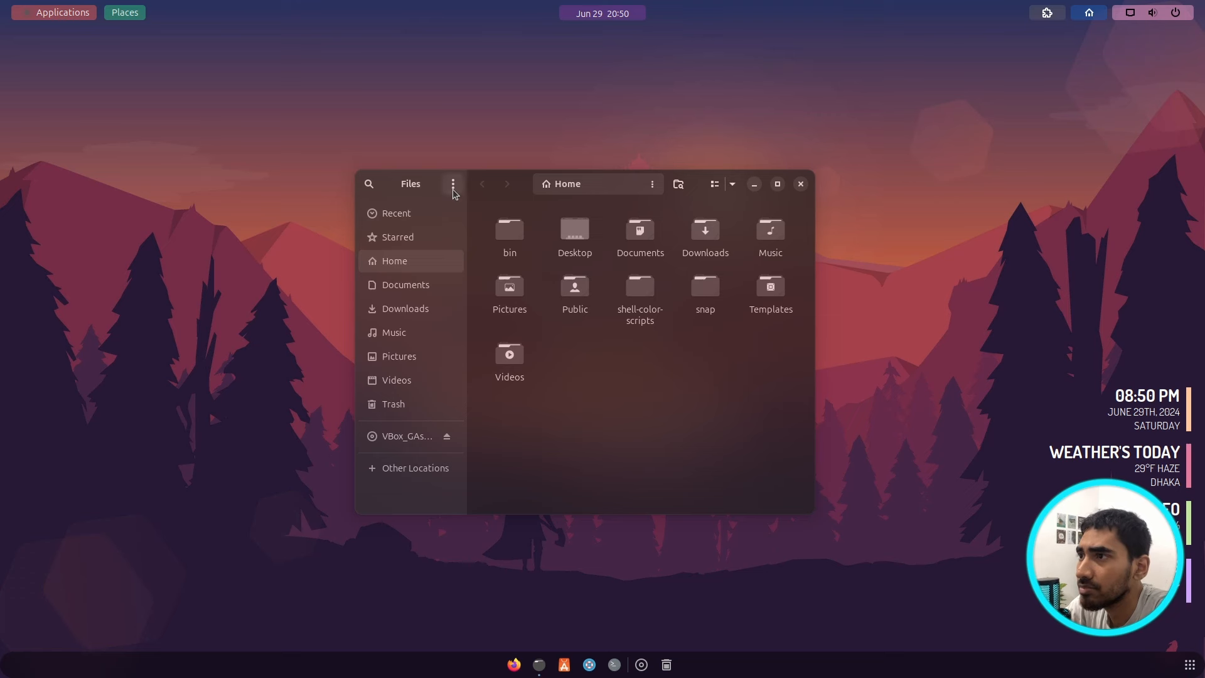
# Step: Show hidden files in the home folder and go to ~/.config/conky/Botein/scripts
pyautogui.click(453, 184)
pyautogui.click(467, 345)
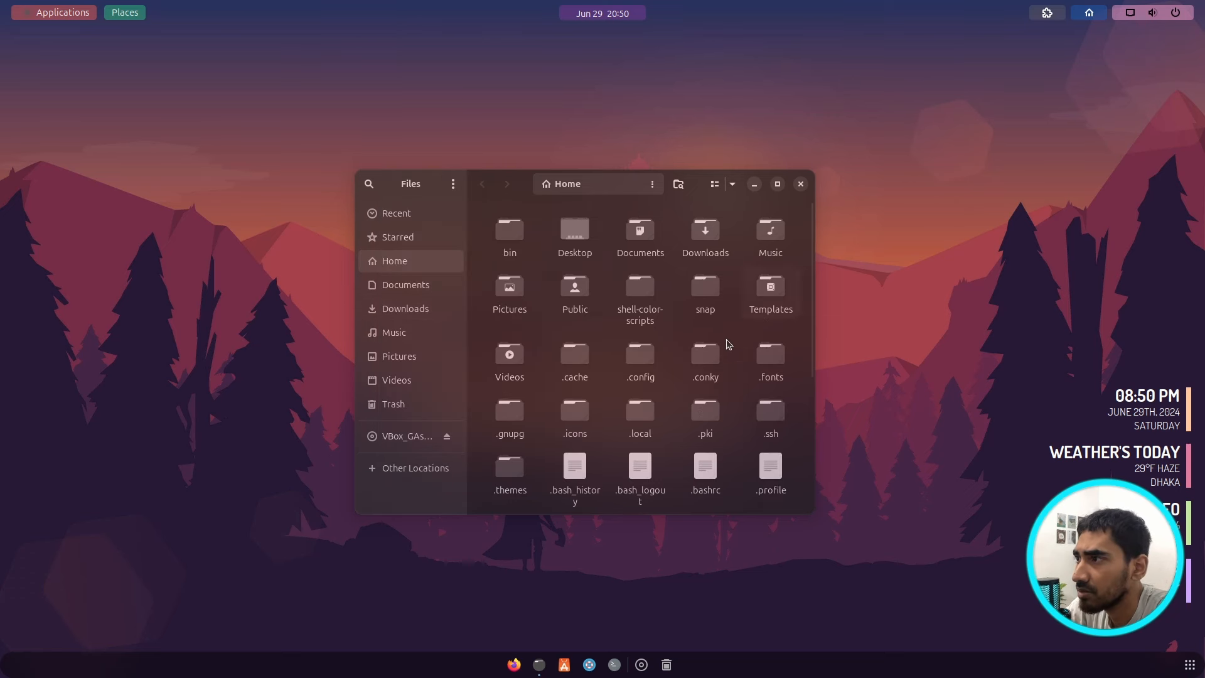
pyautogui.doubleClick(659, 360)
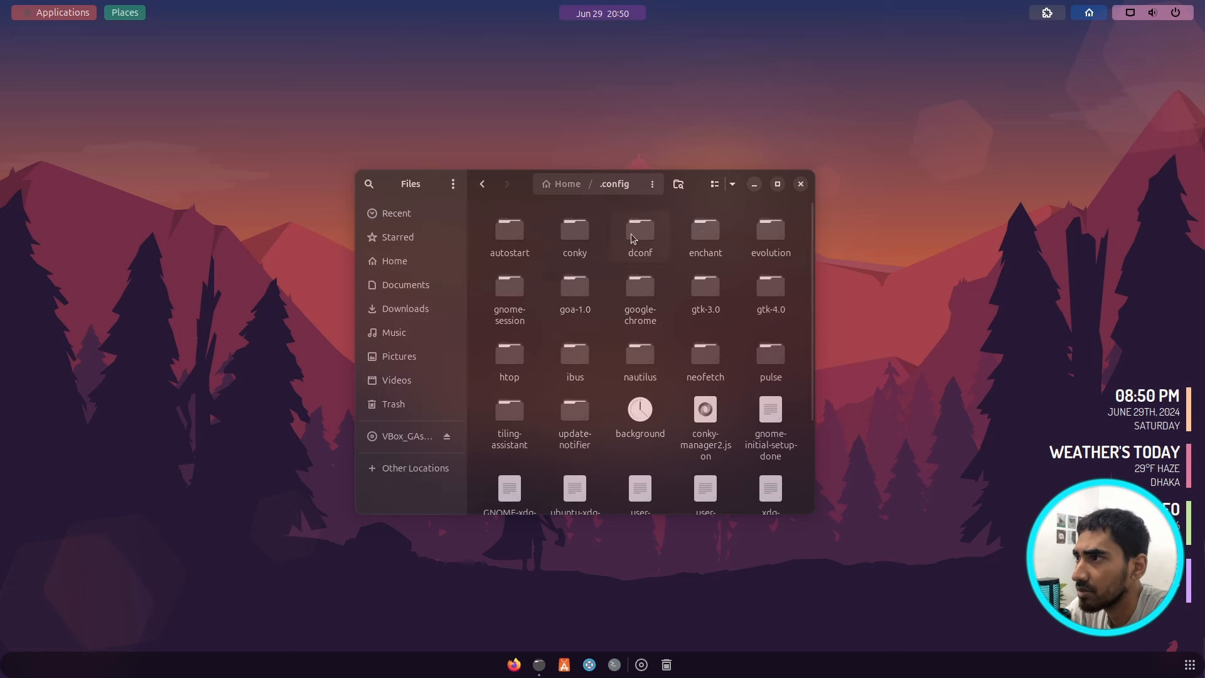
pyautogui.doubleClick(566, 248)
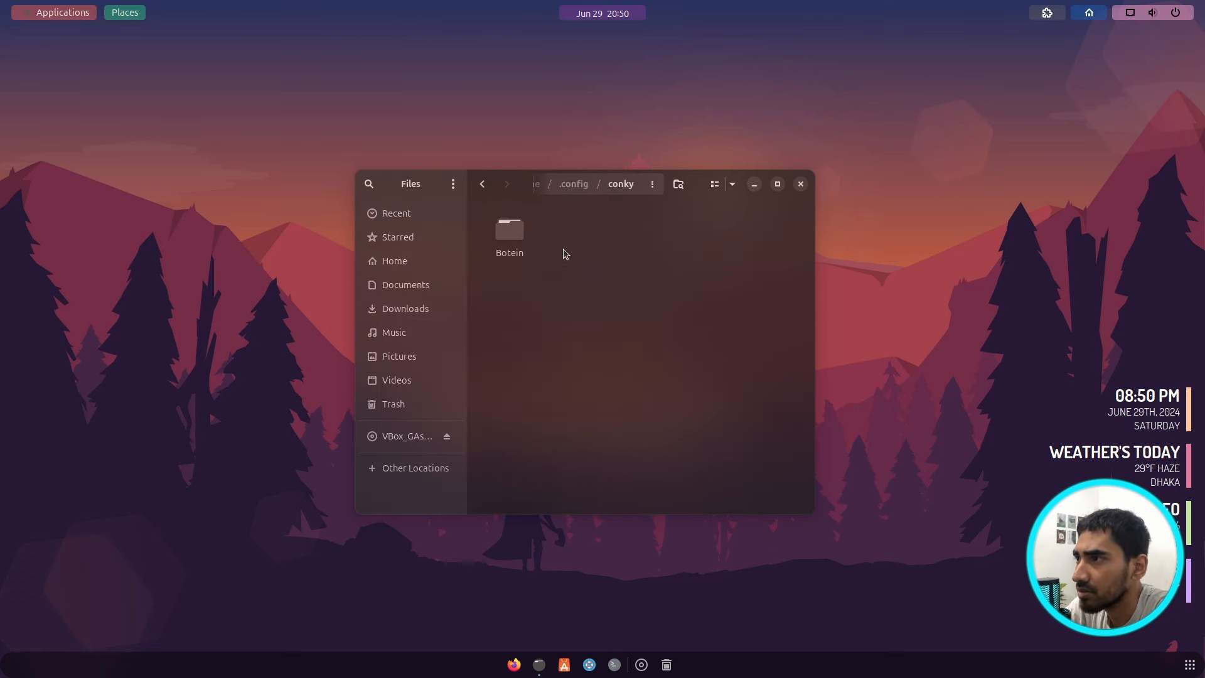
pyautogui.doubleClick(505, 238)
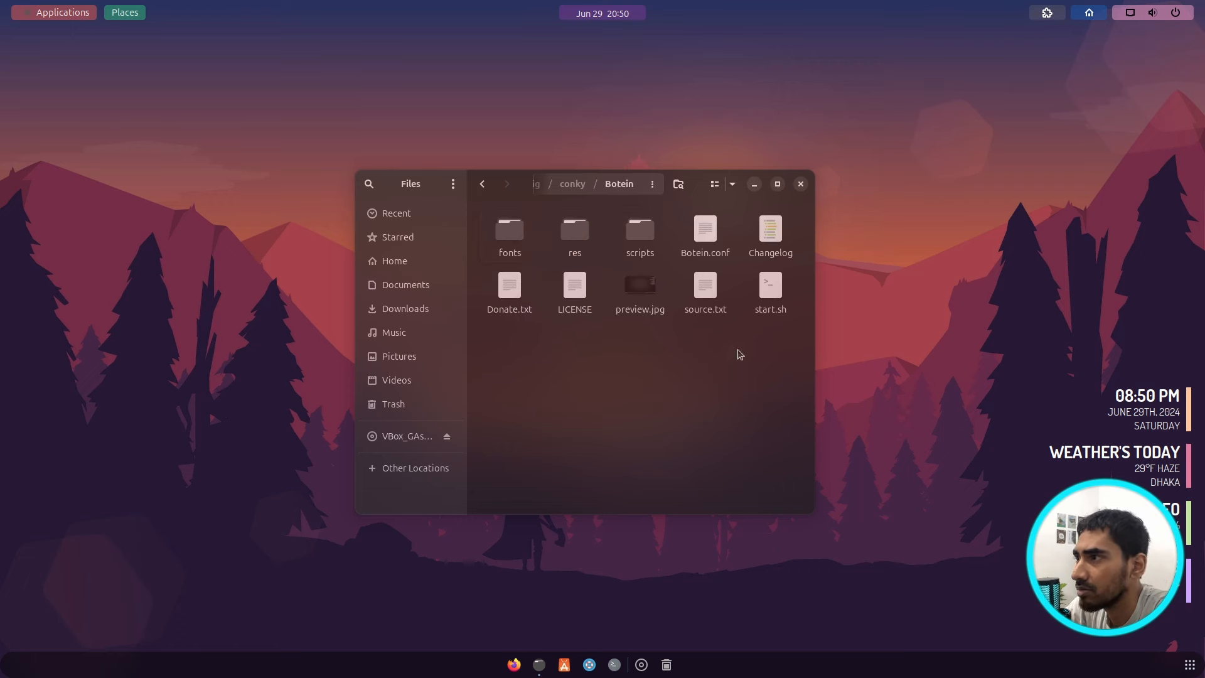
pyautogui.doubleClick(641, 243)
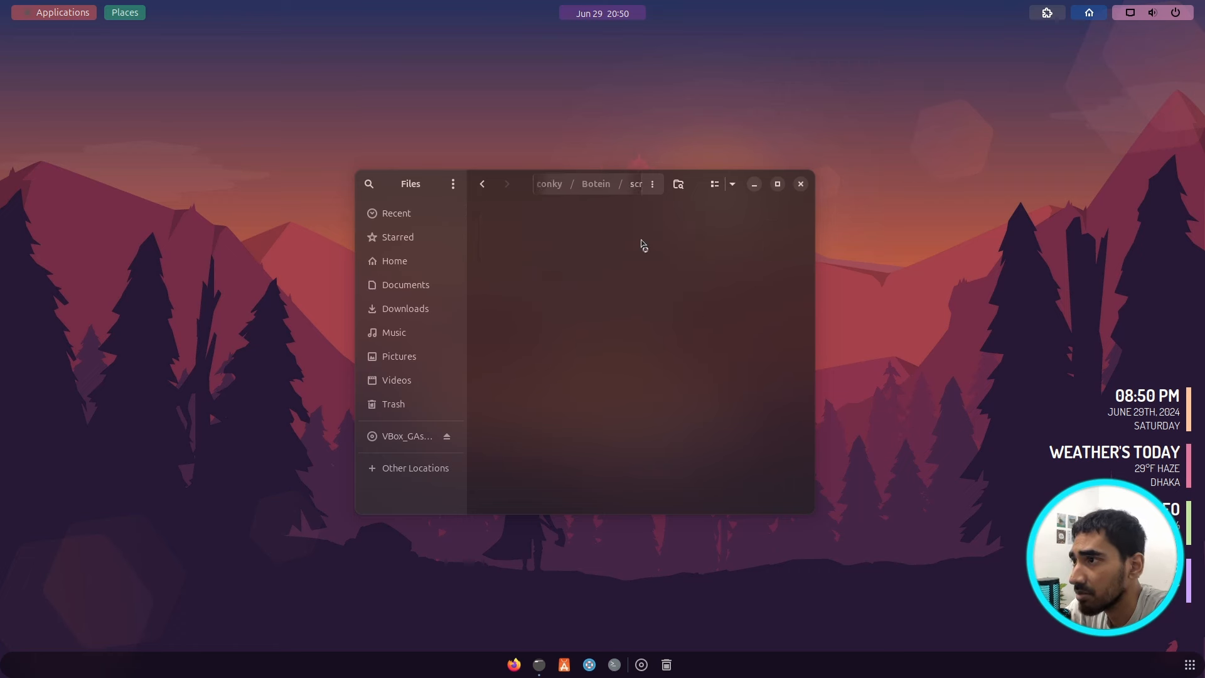
# Step: Open weather-v2.0.sh in the text editor and examine its city_id and api_key variables
pyautogui.click(646, 270)
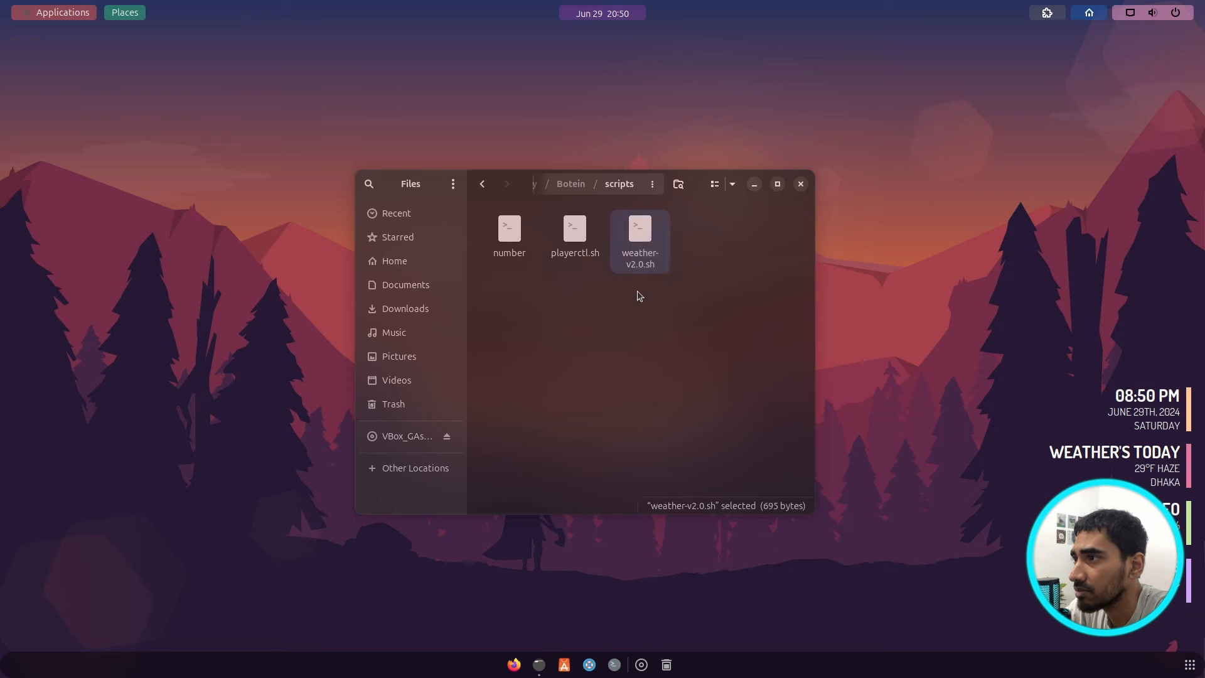
pyautogui.rightClick(648, 235)
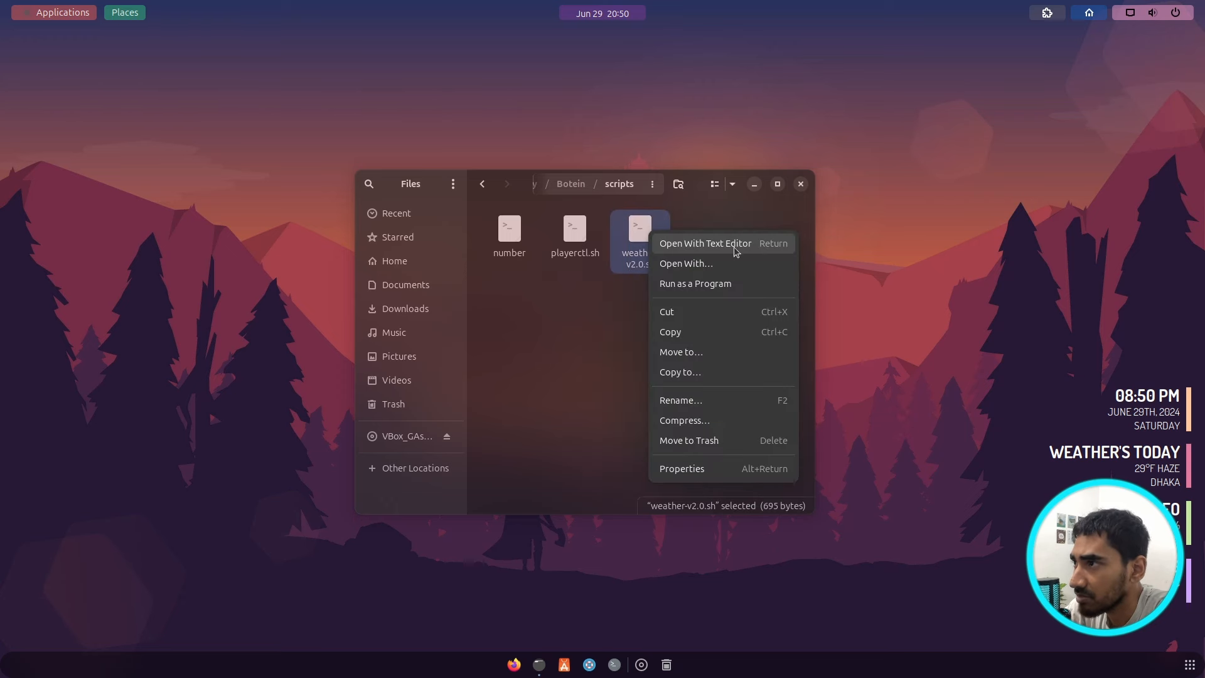
pyautogui.click(449, 337)
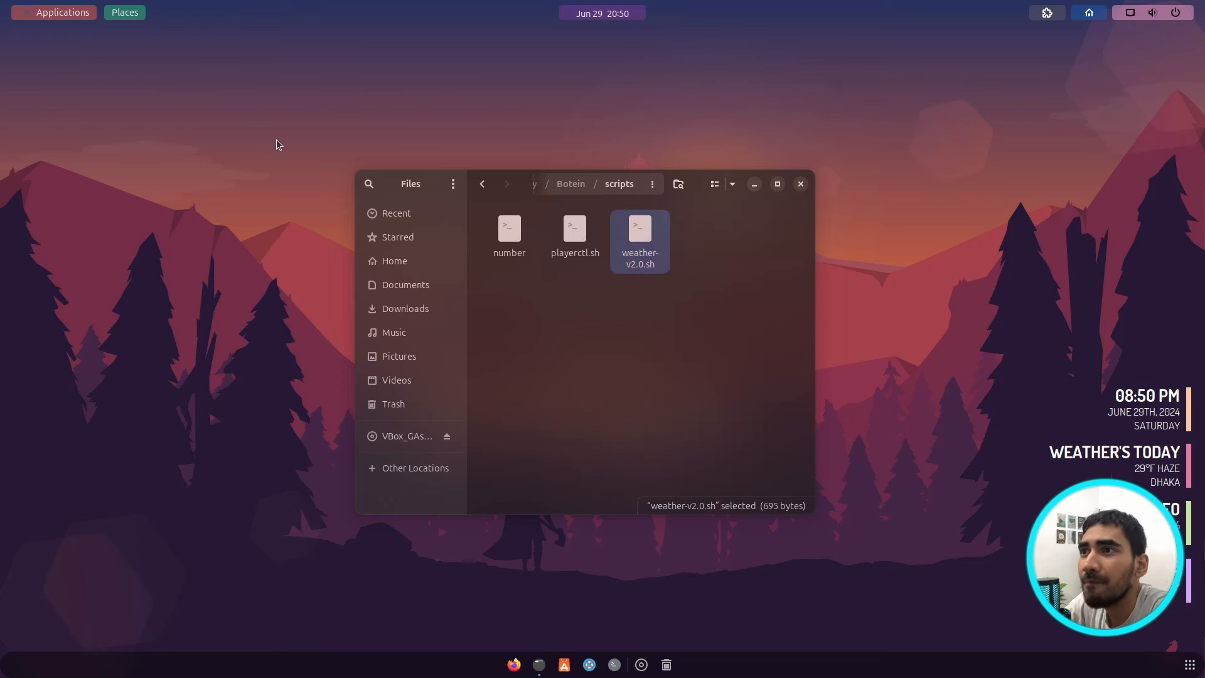
pyautogui.press('Return')
pyautogui.moveTo(464, 30); pyautogui.dragTo(670, 141)
pyautogui.moveTo(313, 337); pyautogui.dragTo(263, 337)
pyautogui.moveTo(465, 384); pyautogui.dragTo(277, 383)
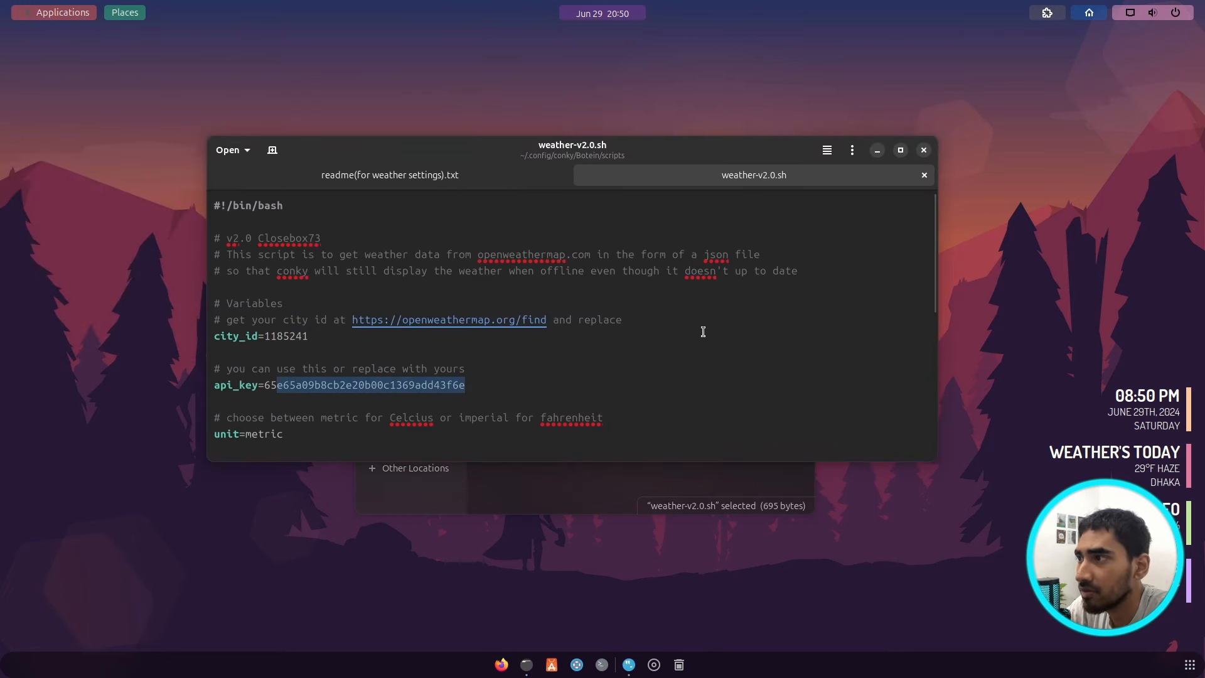
pyautogui.click(701, 333)
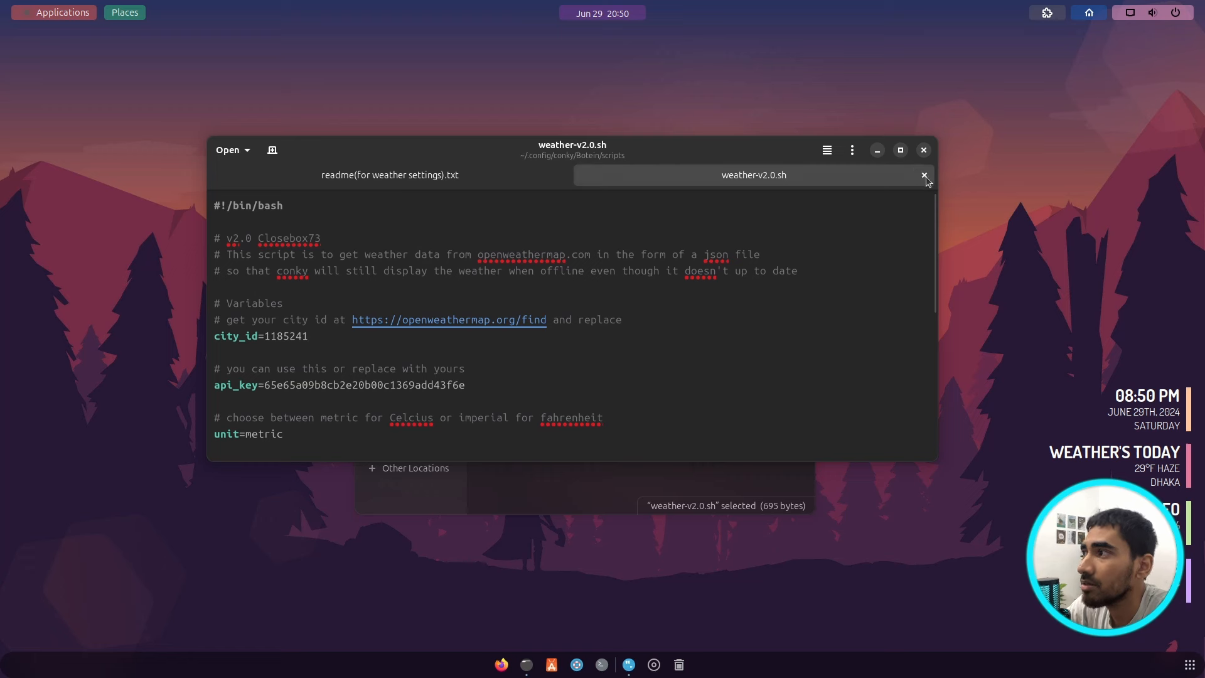
# Step: Close the weather script, the text editor and the file manager to return to the desktop
pyautogui.click(925, 176)
pyautogui.click(924, 151)
pyautogui.click(633, 337)
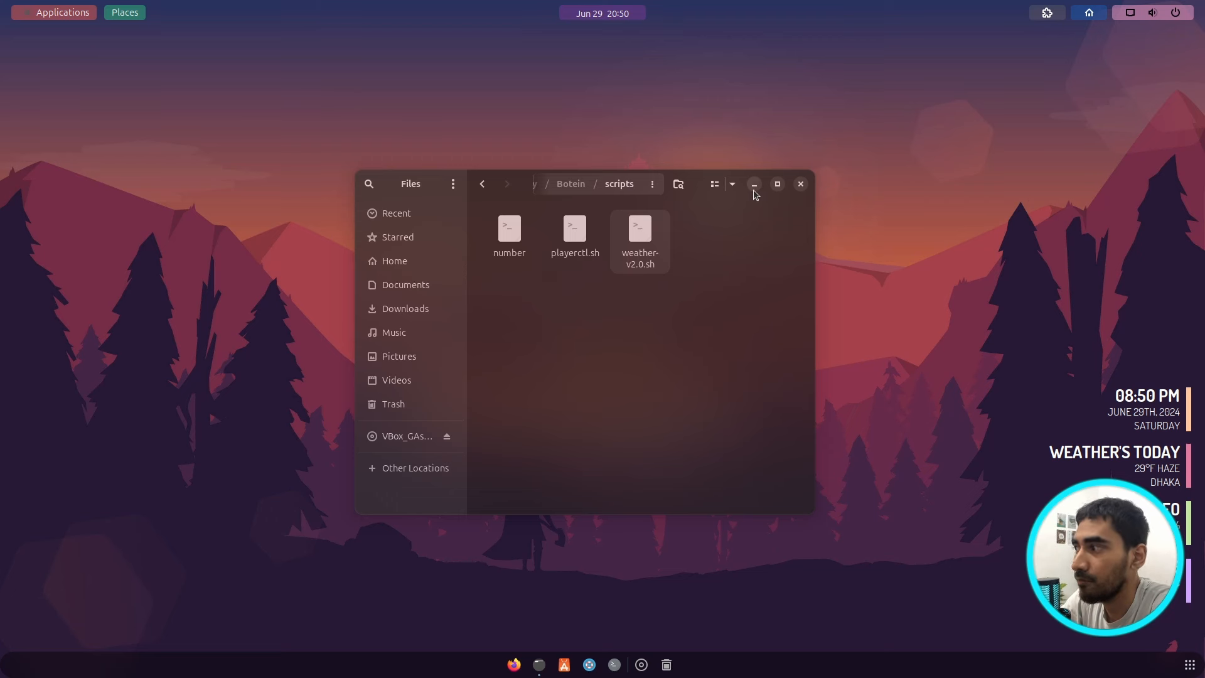
pyautogui.click(801, 184)
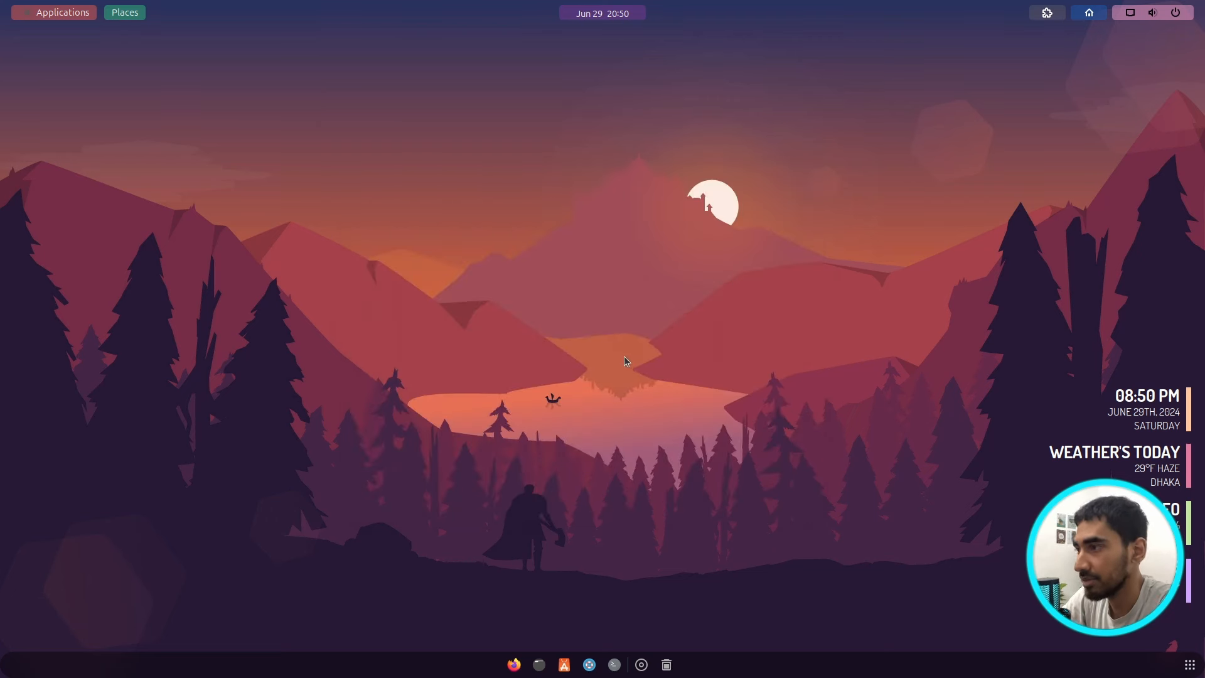